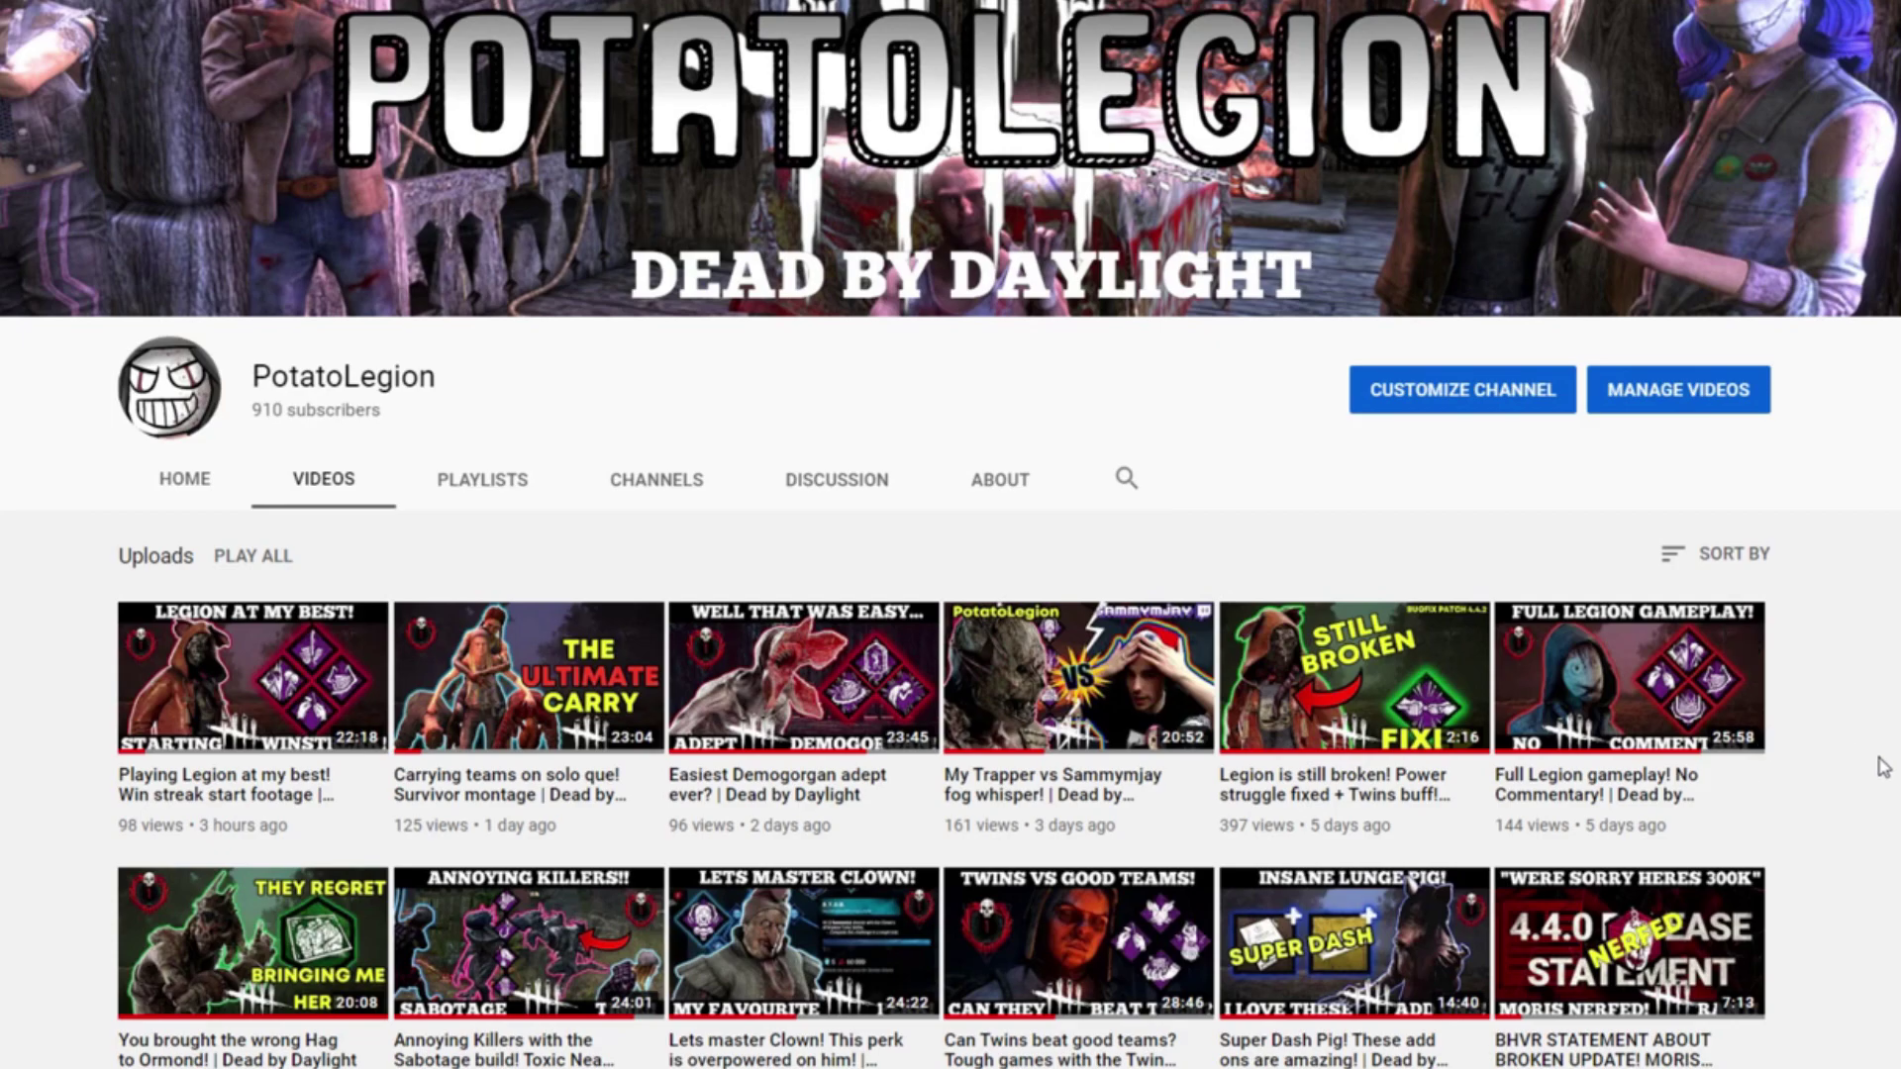
Scroll through the channel's uploaded videos down to uploads from several months back.
scroll(1880, 763, down, 4)
scroll(1897, 885, down, 1)
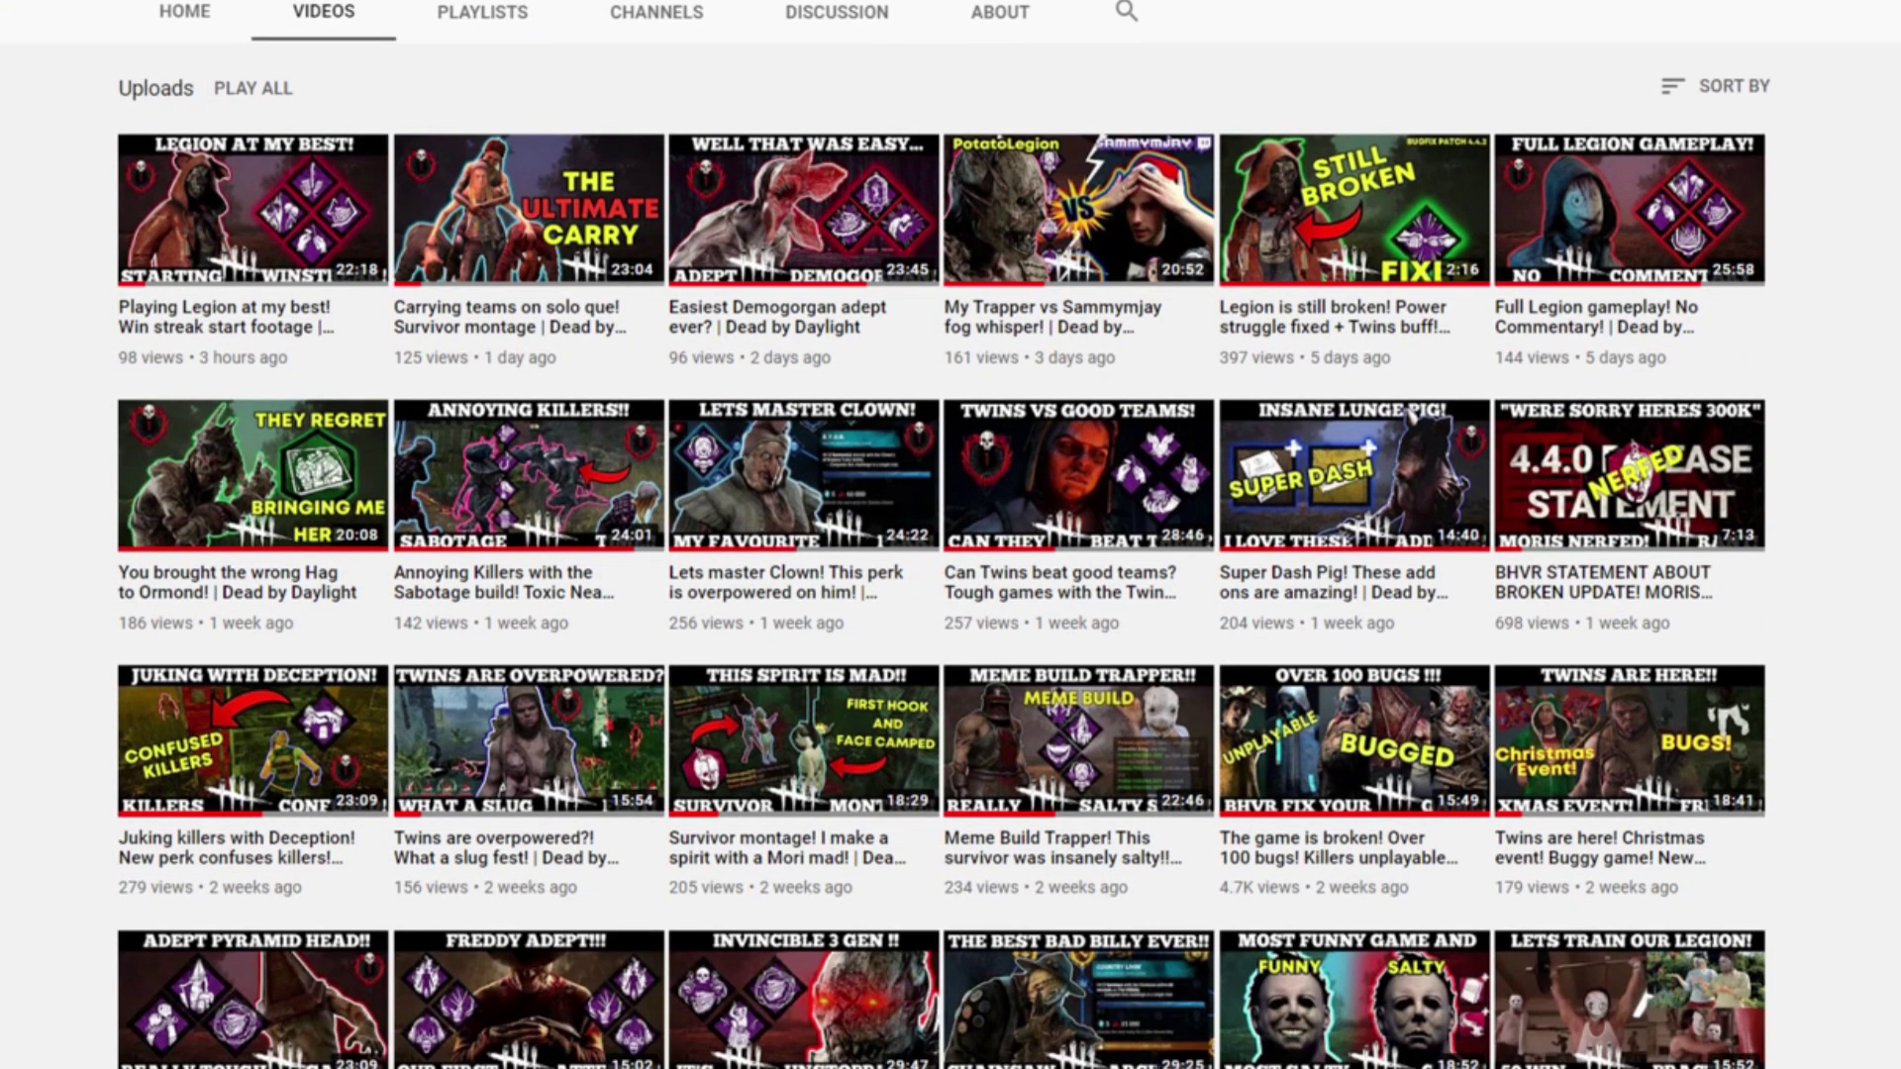
scroll(1896, 884, down, 1)
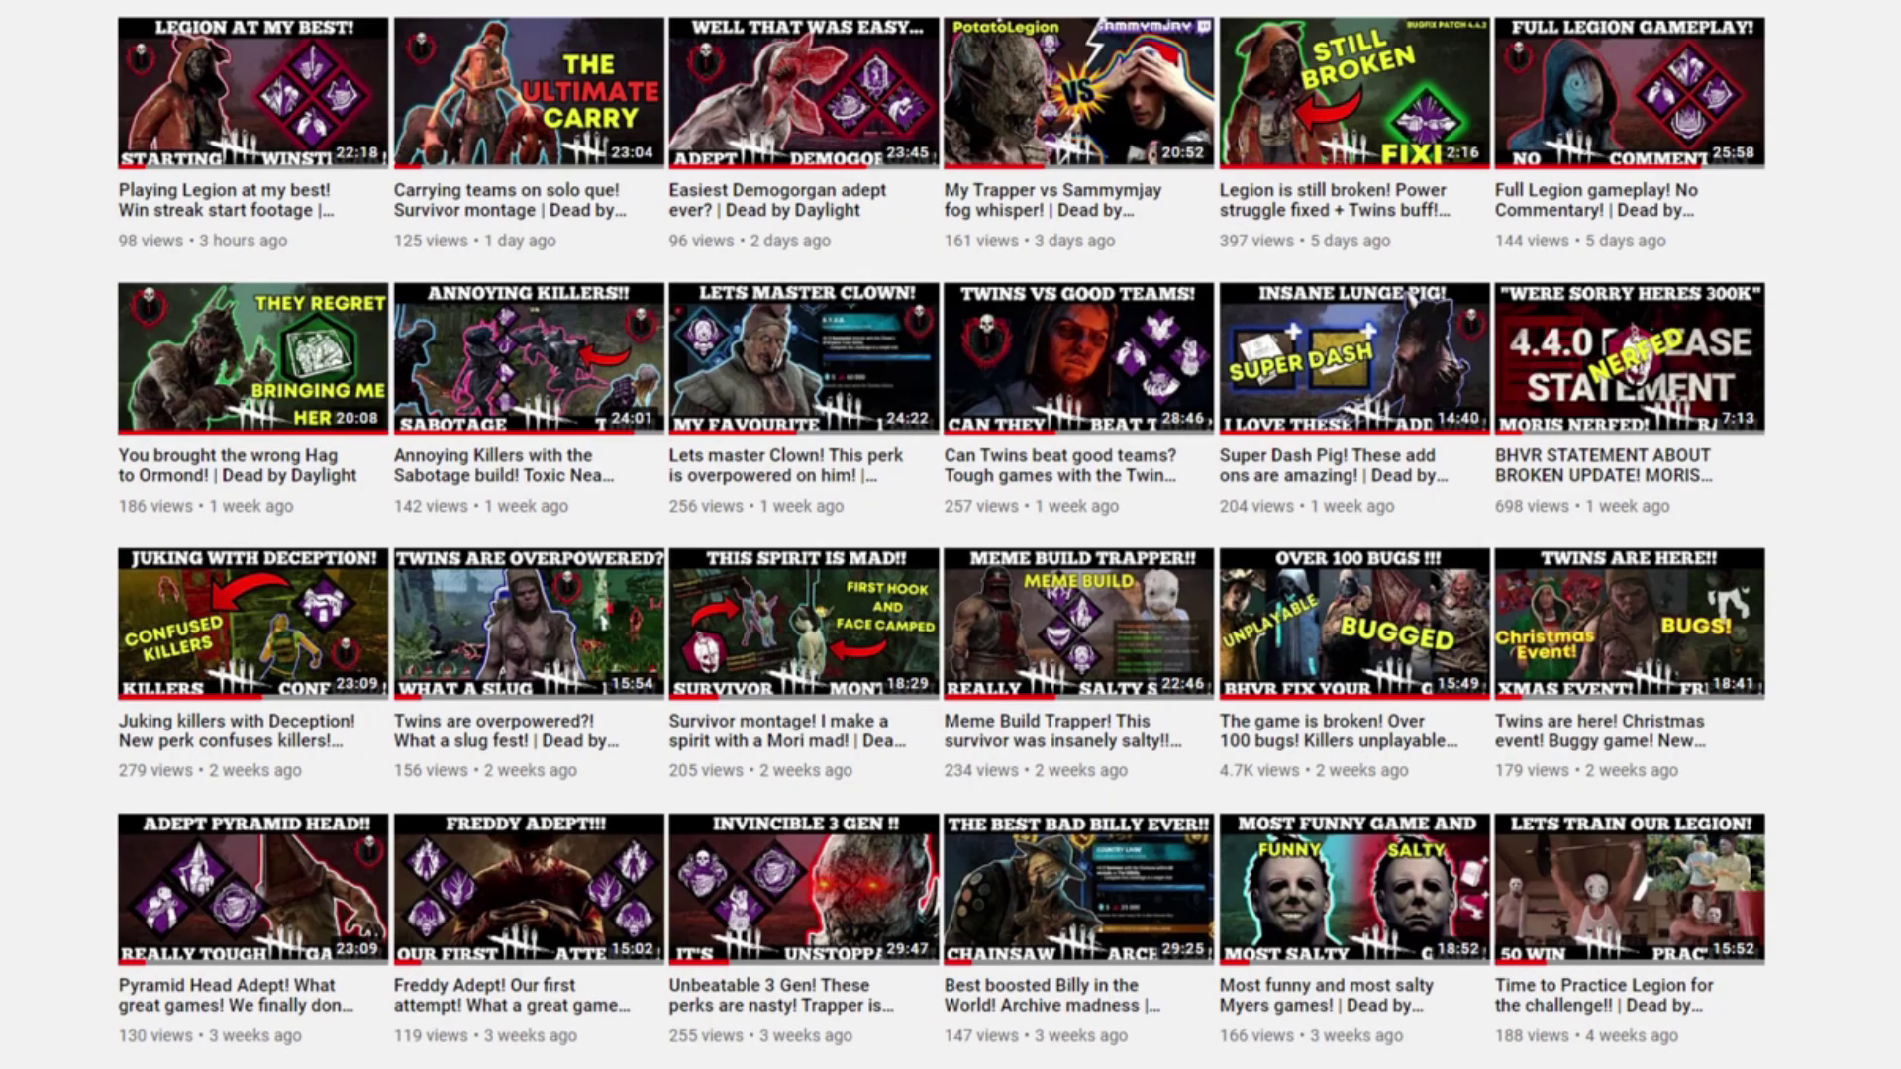
scroll(942, 535, down, 1)
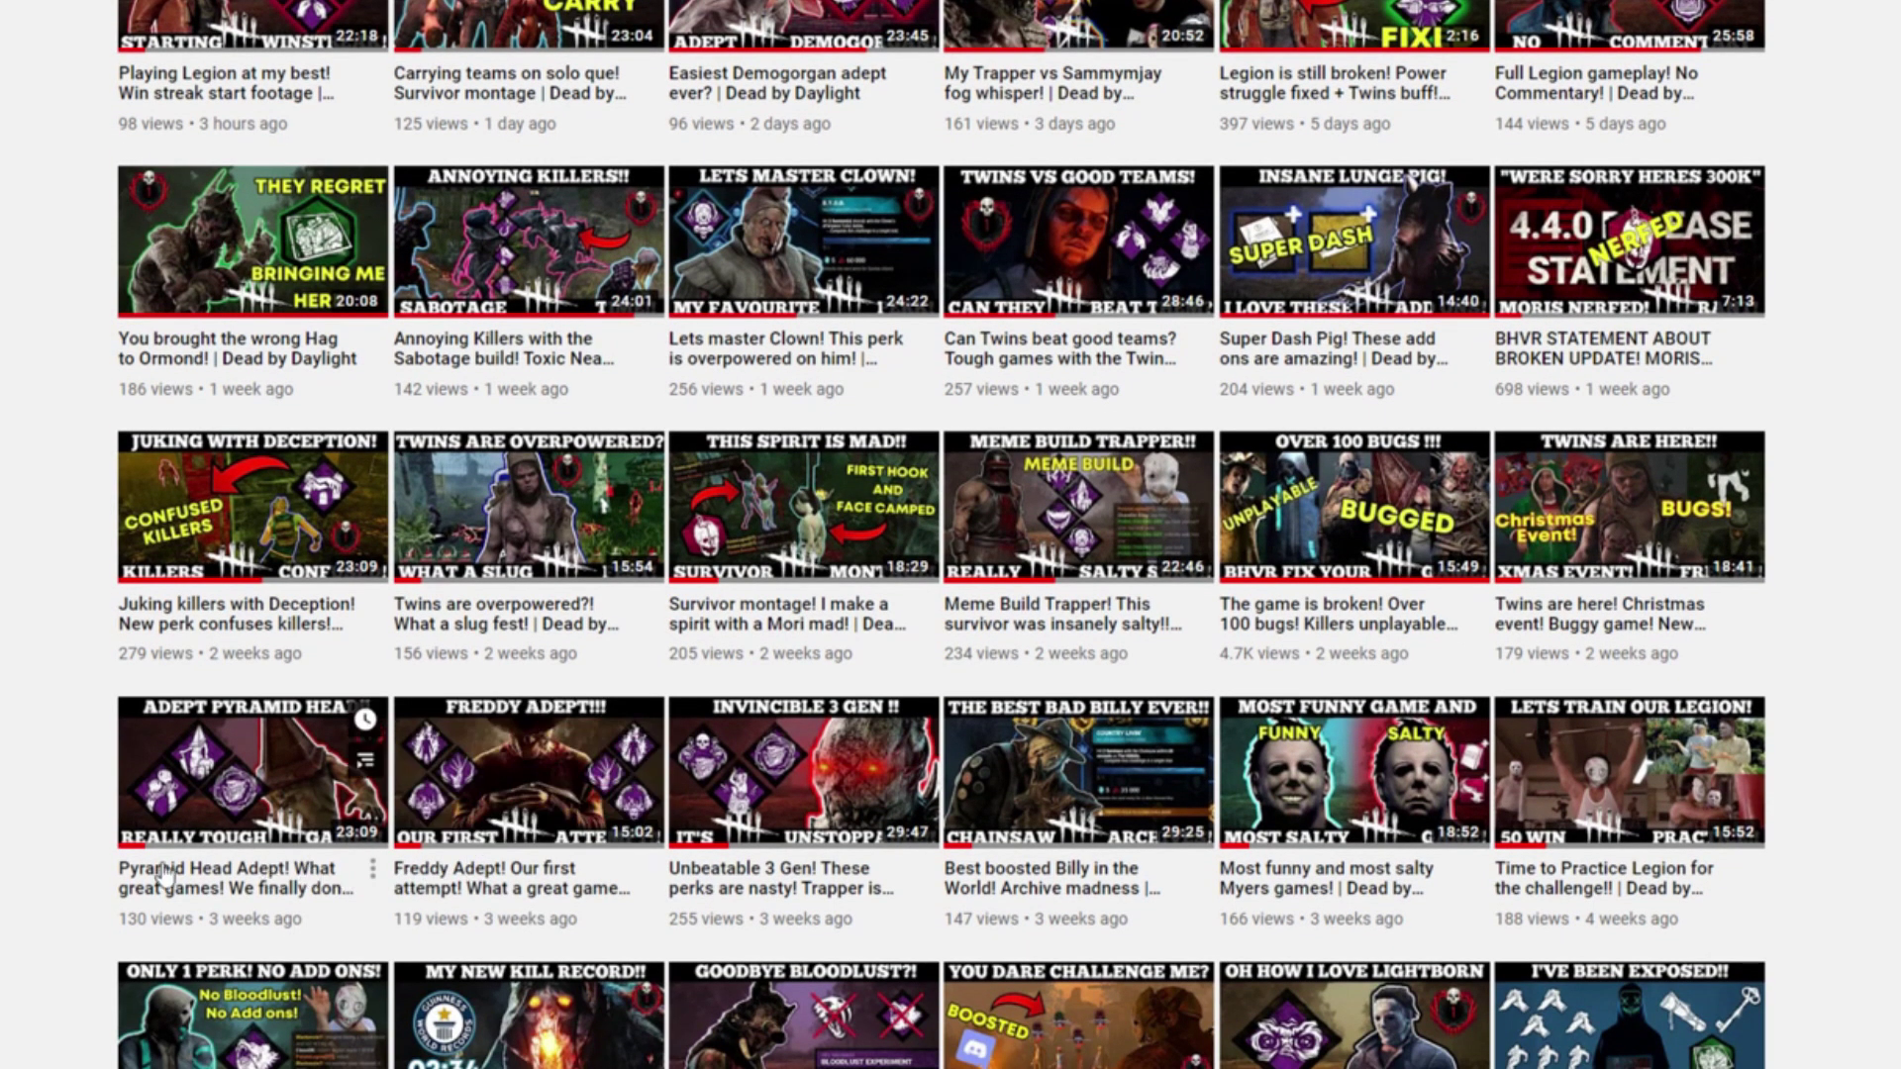
scroll(942, 535, down, 1)
scroll(942, 535, down, 1)
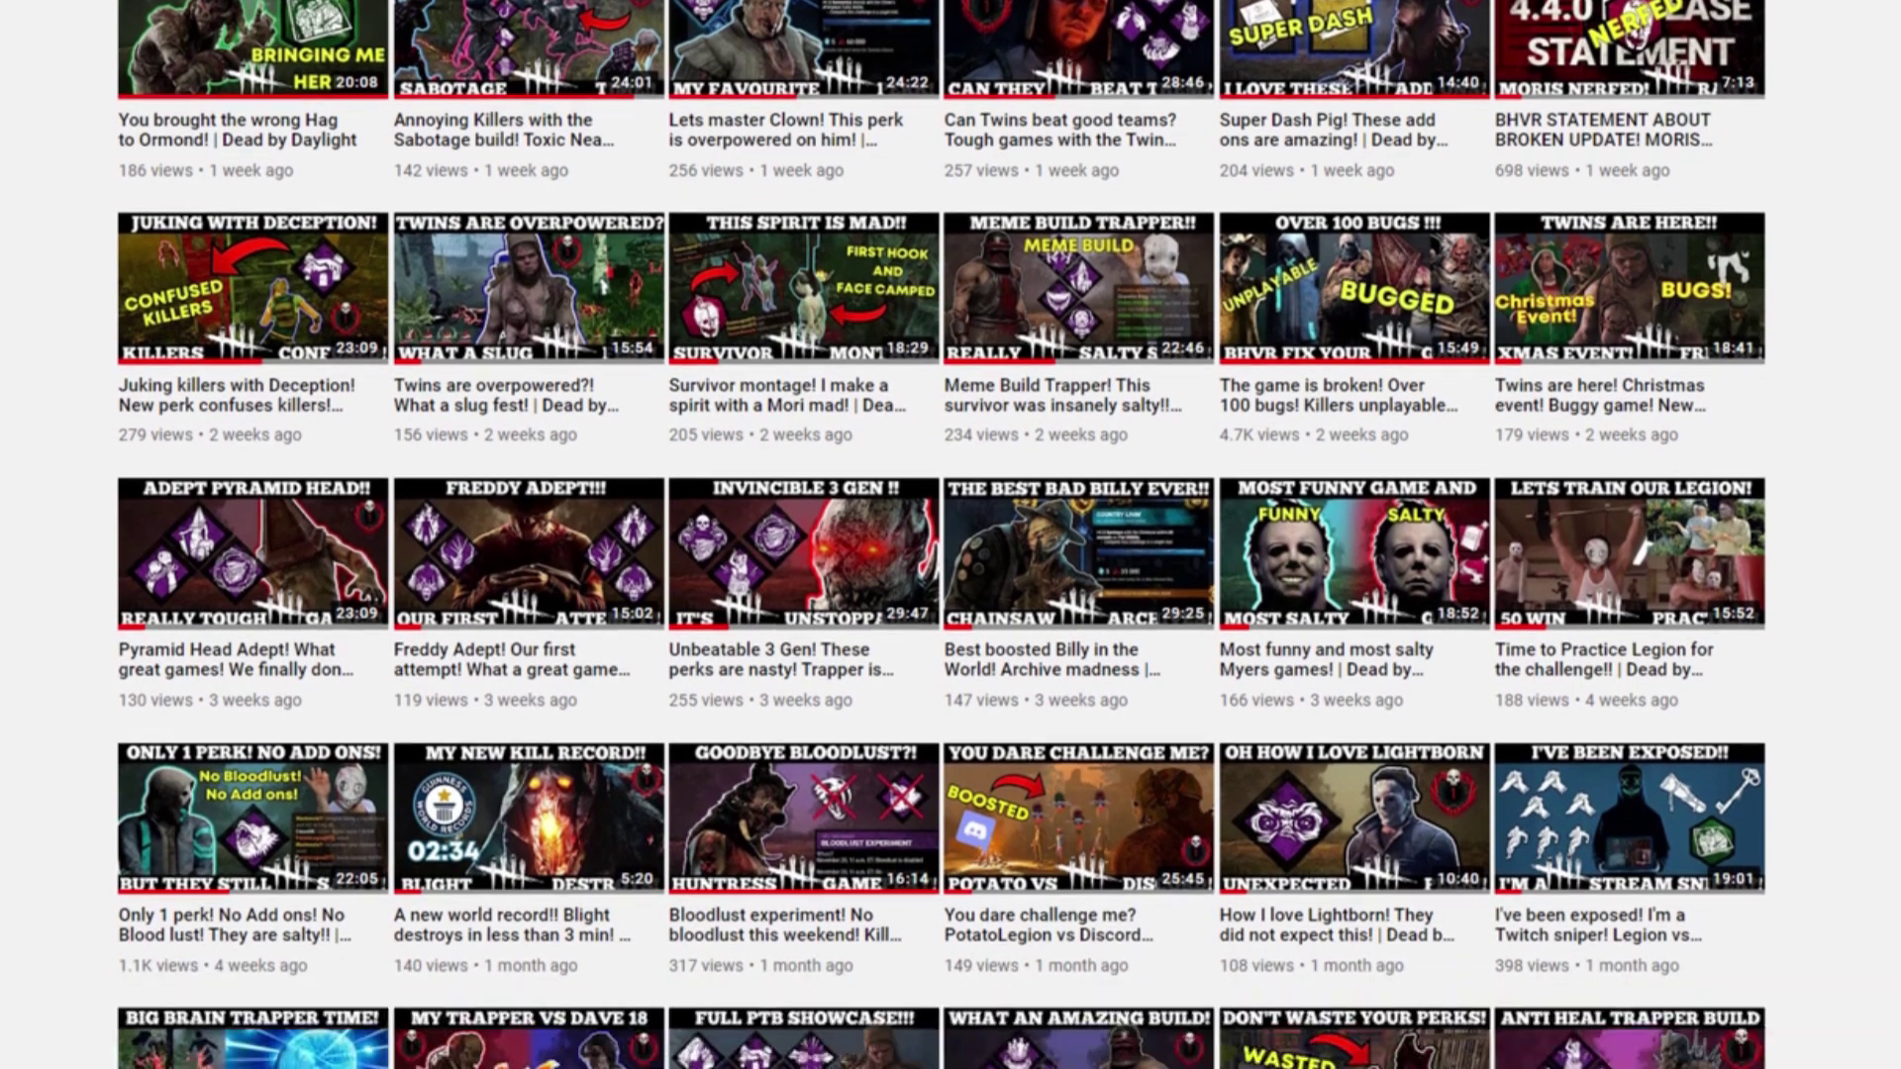
scroll(942, 534, down, 3)
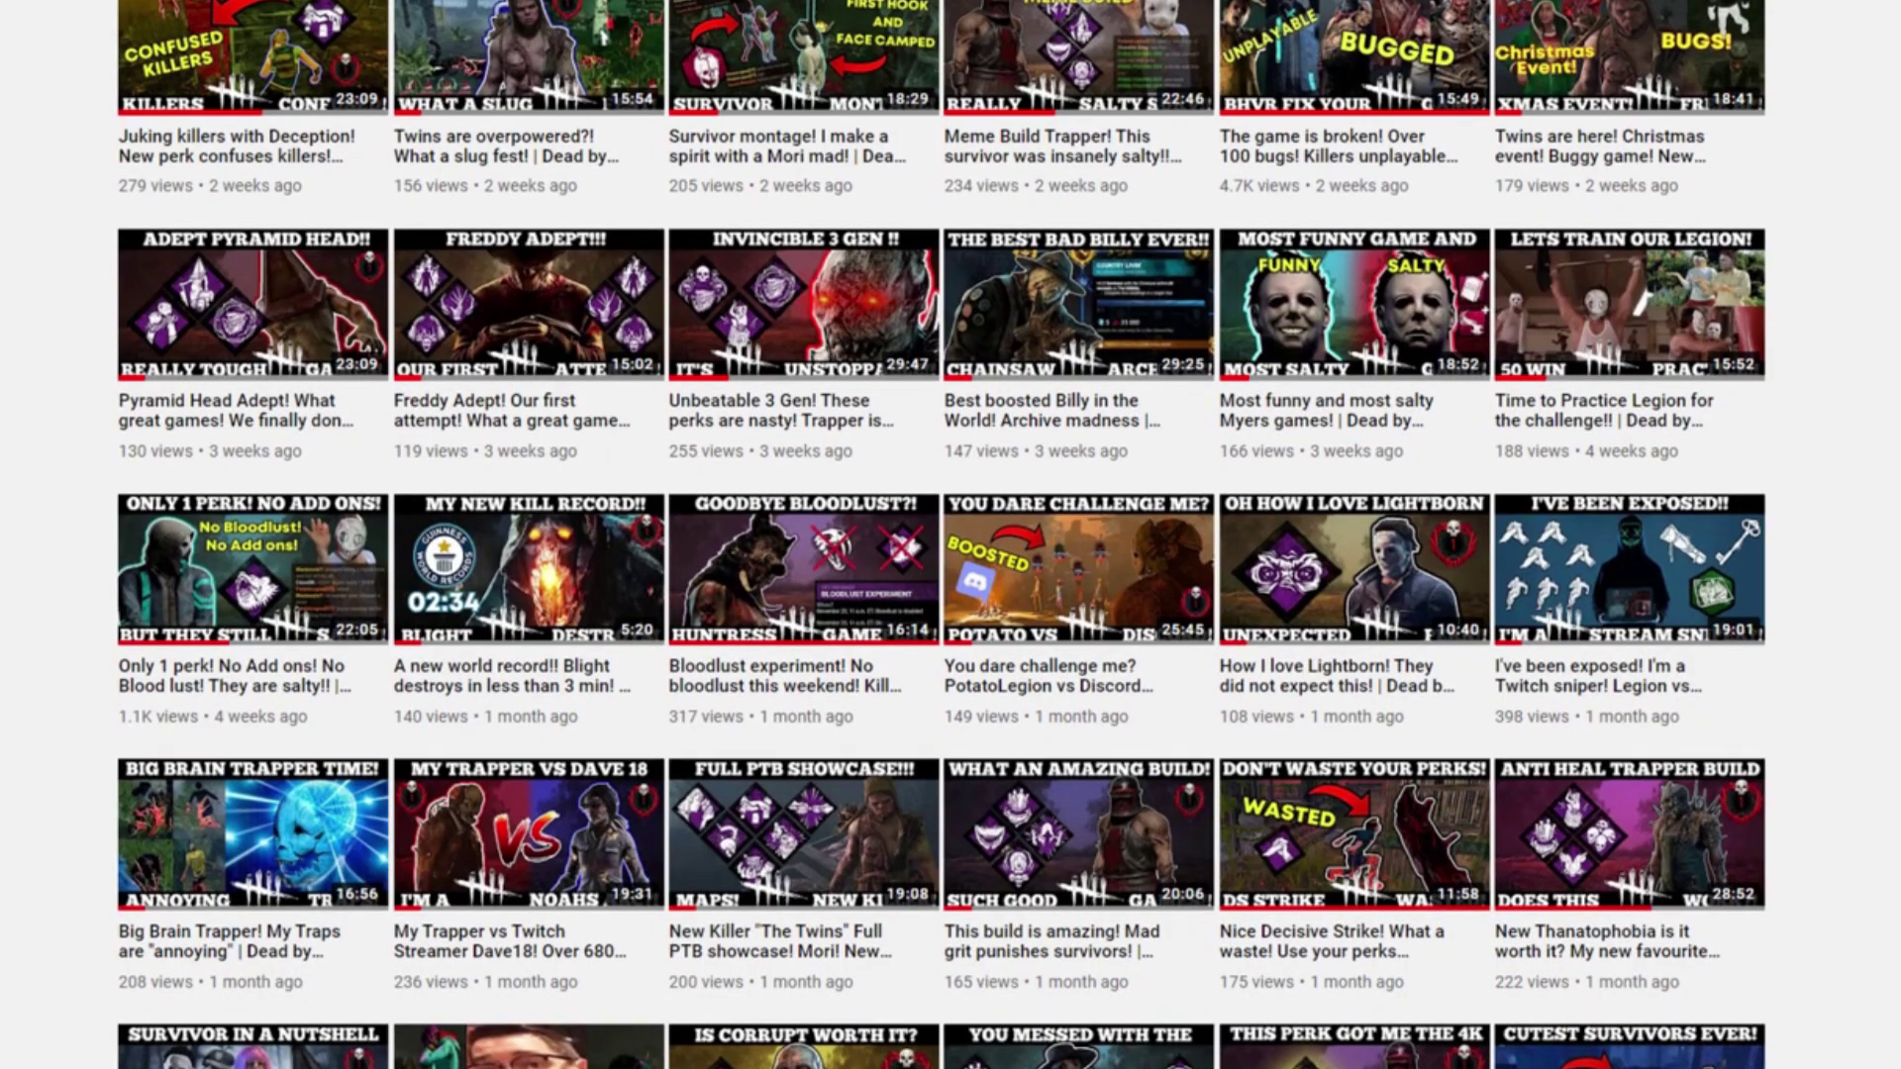
scroll(941, 534, down, 2)
scroll(942, 535, down, 3)
scroll(942, 534, down, 1)
scroll(942, 535, down, 3)
scroll(942, 535, down, 3)
scroll(942, 534, down, 3)
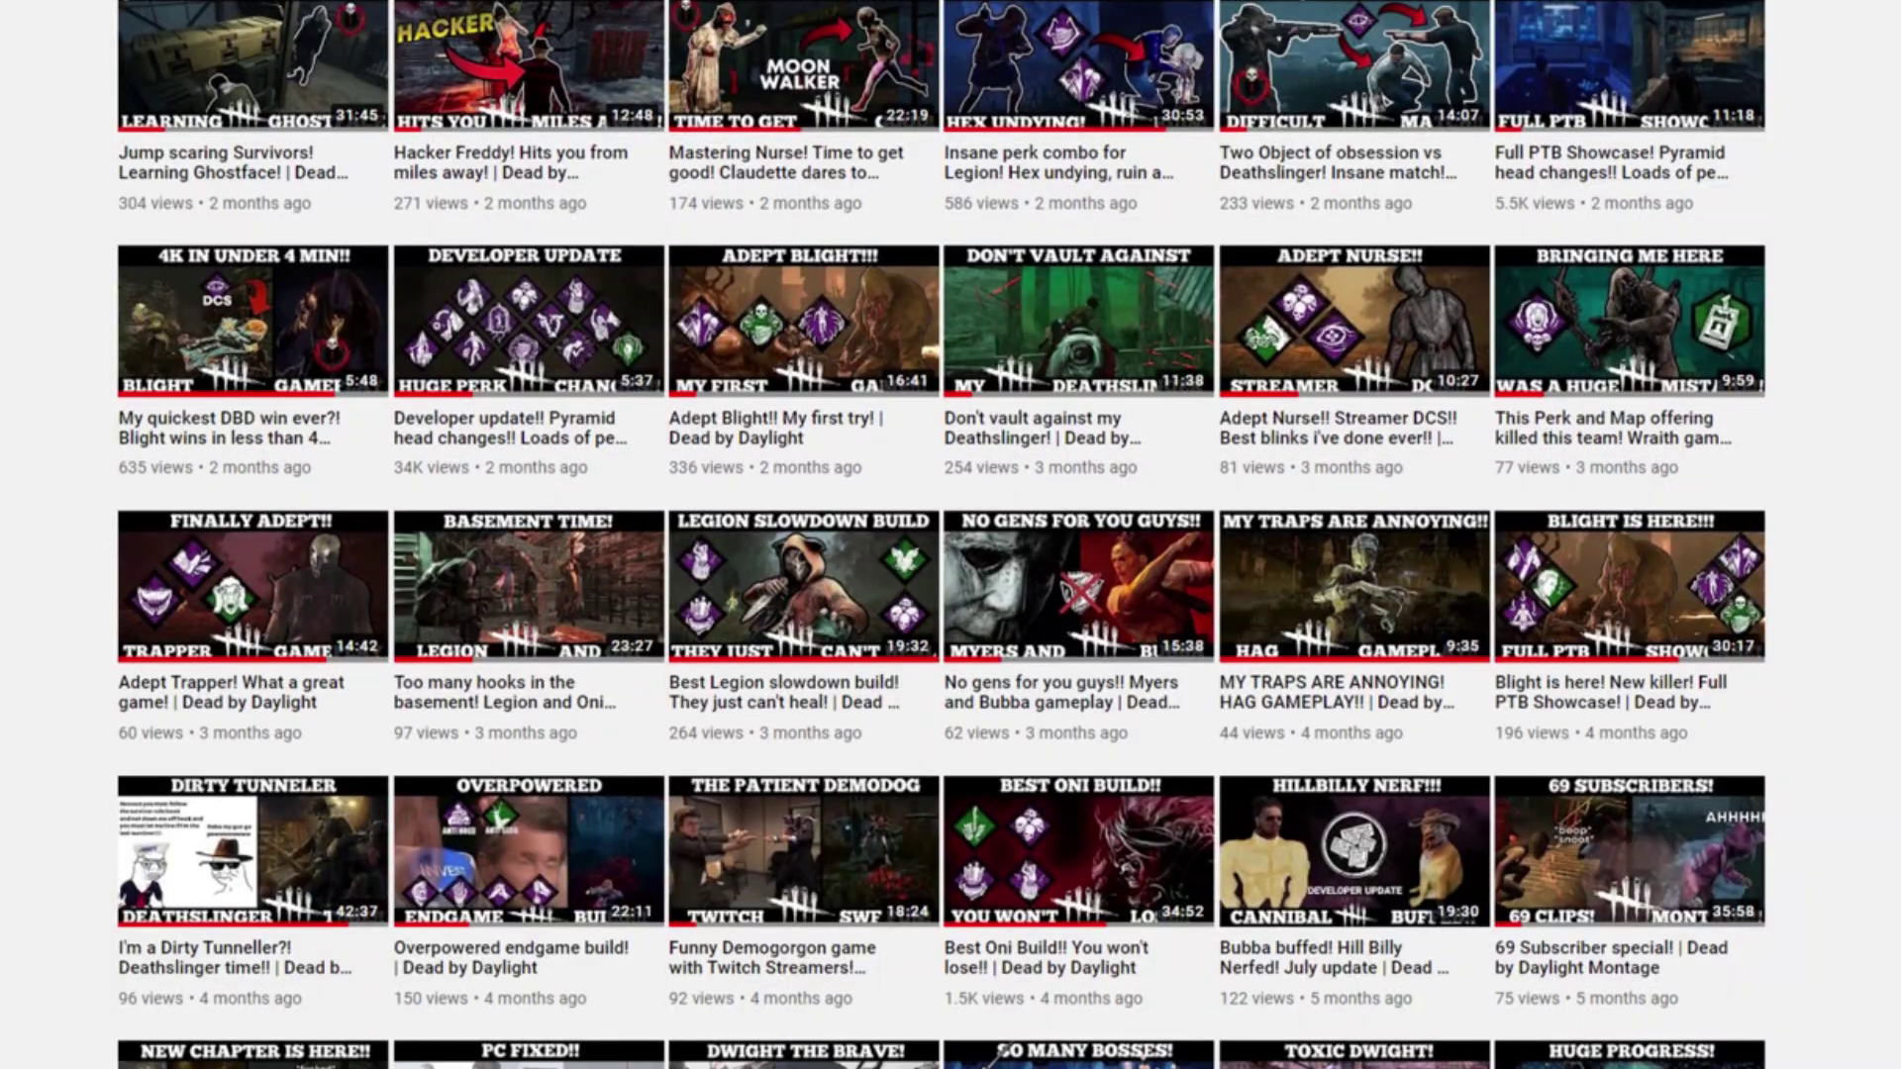
scroll(941, 535, down, 1)
scroll(941, 535, down, 1)
scroll(942, 534, down, 3)
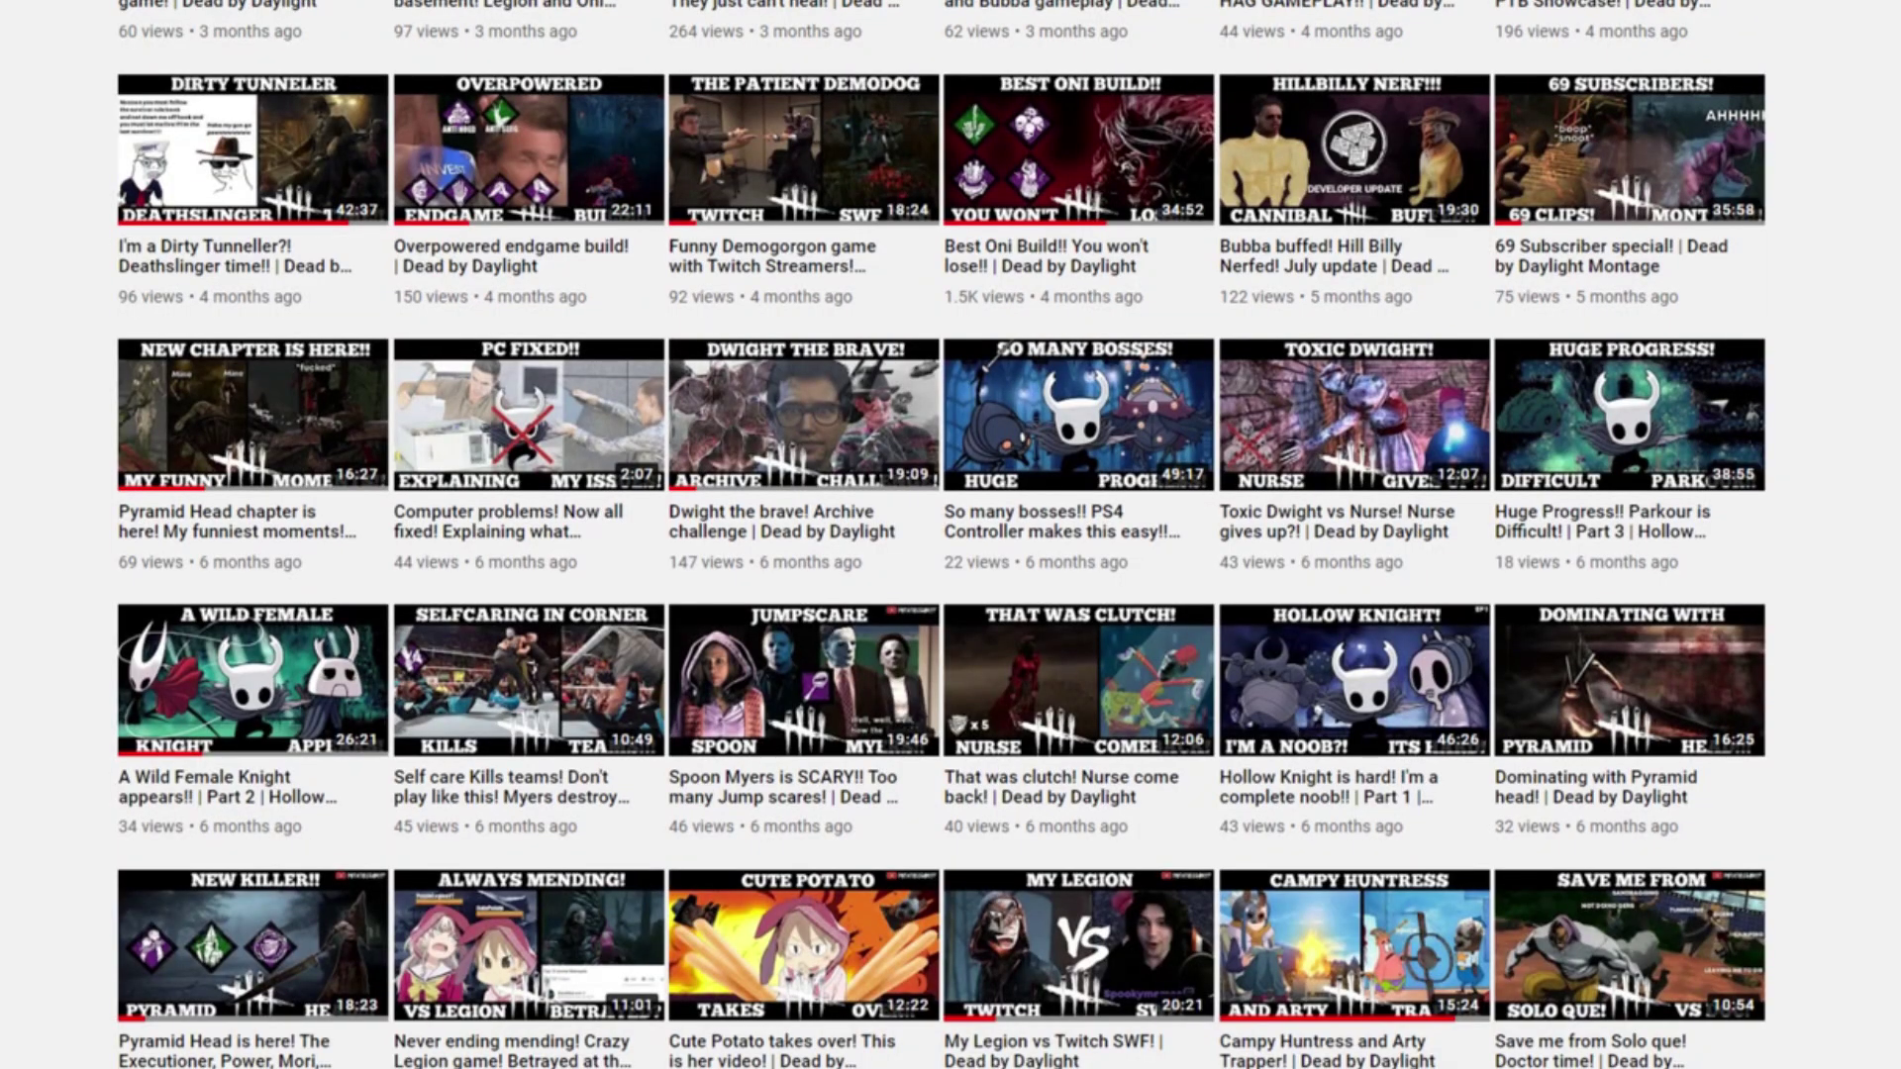
scroll(792, 644, down, 1)
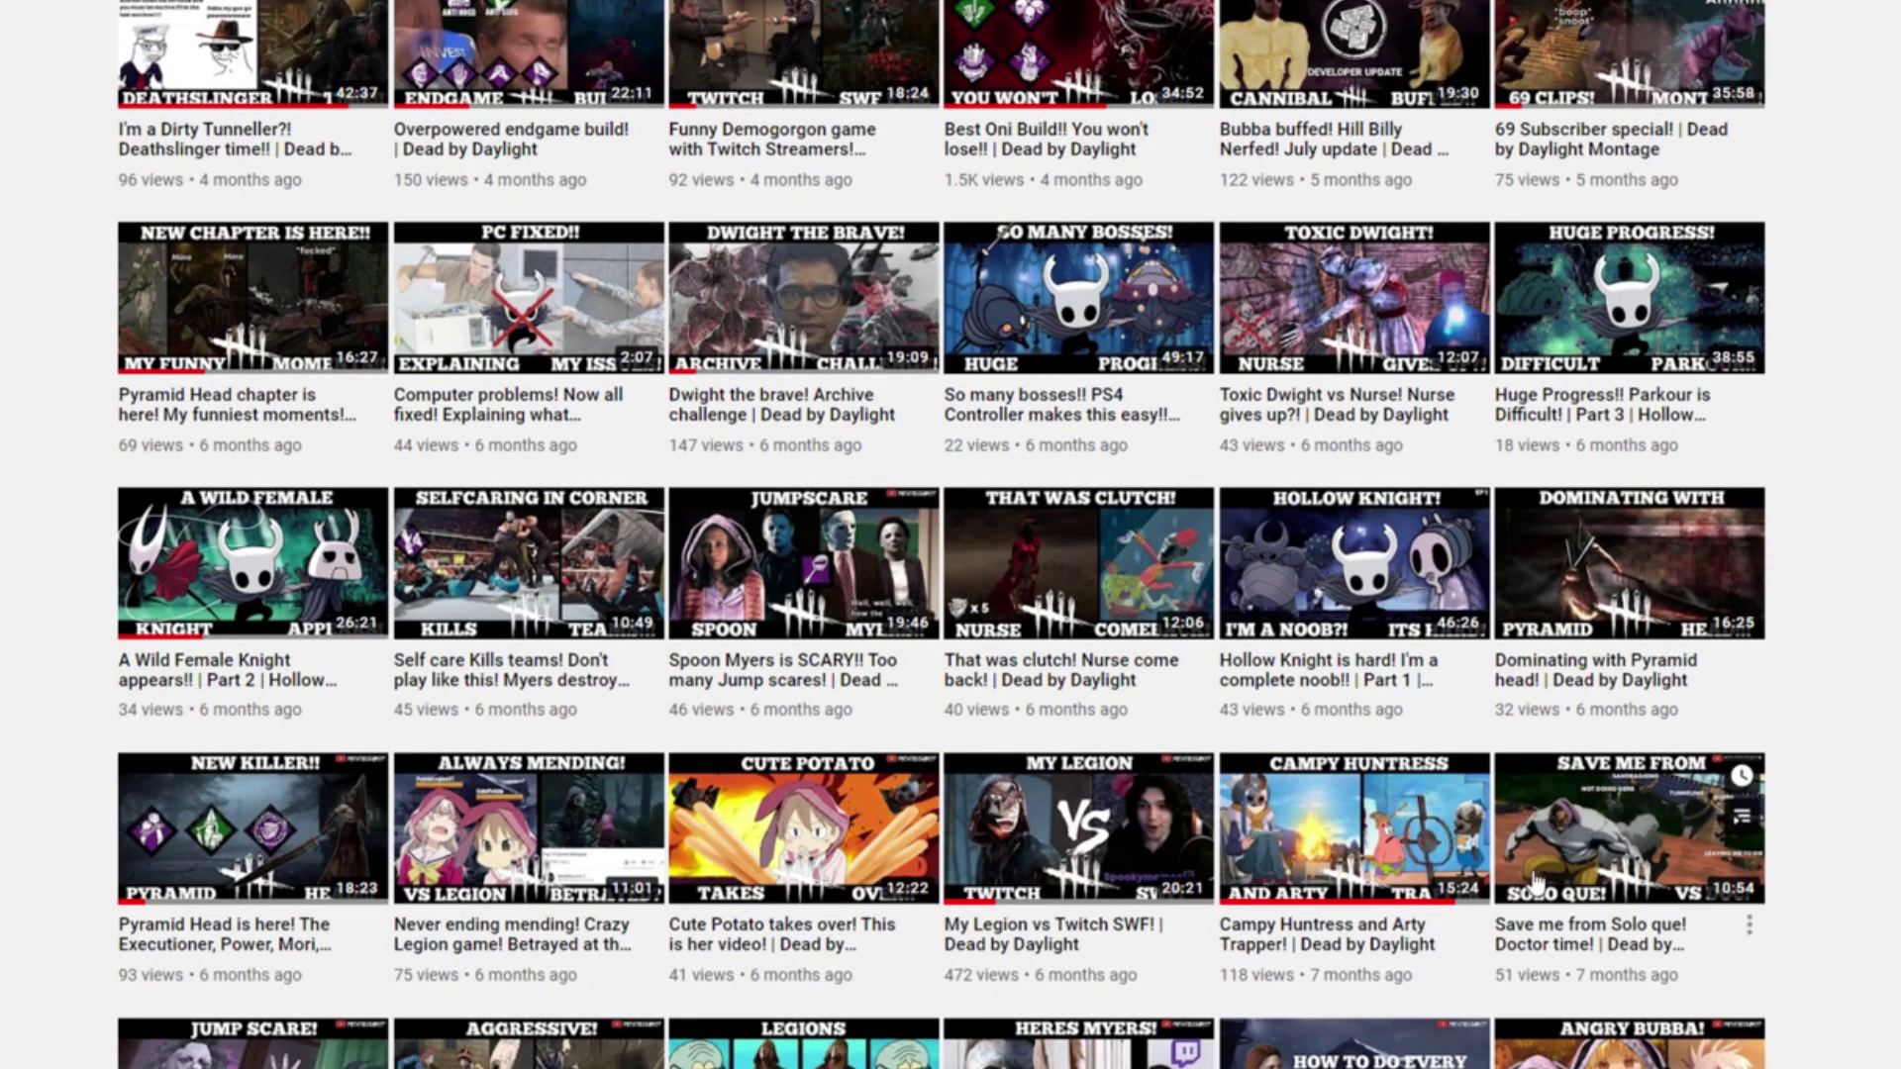
scroll(1536, 882, down, 2)
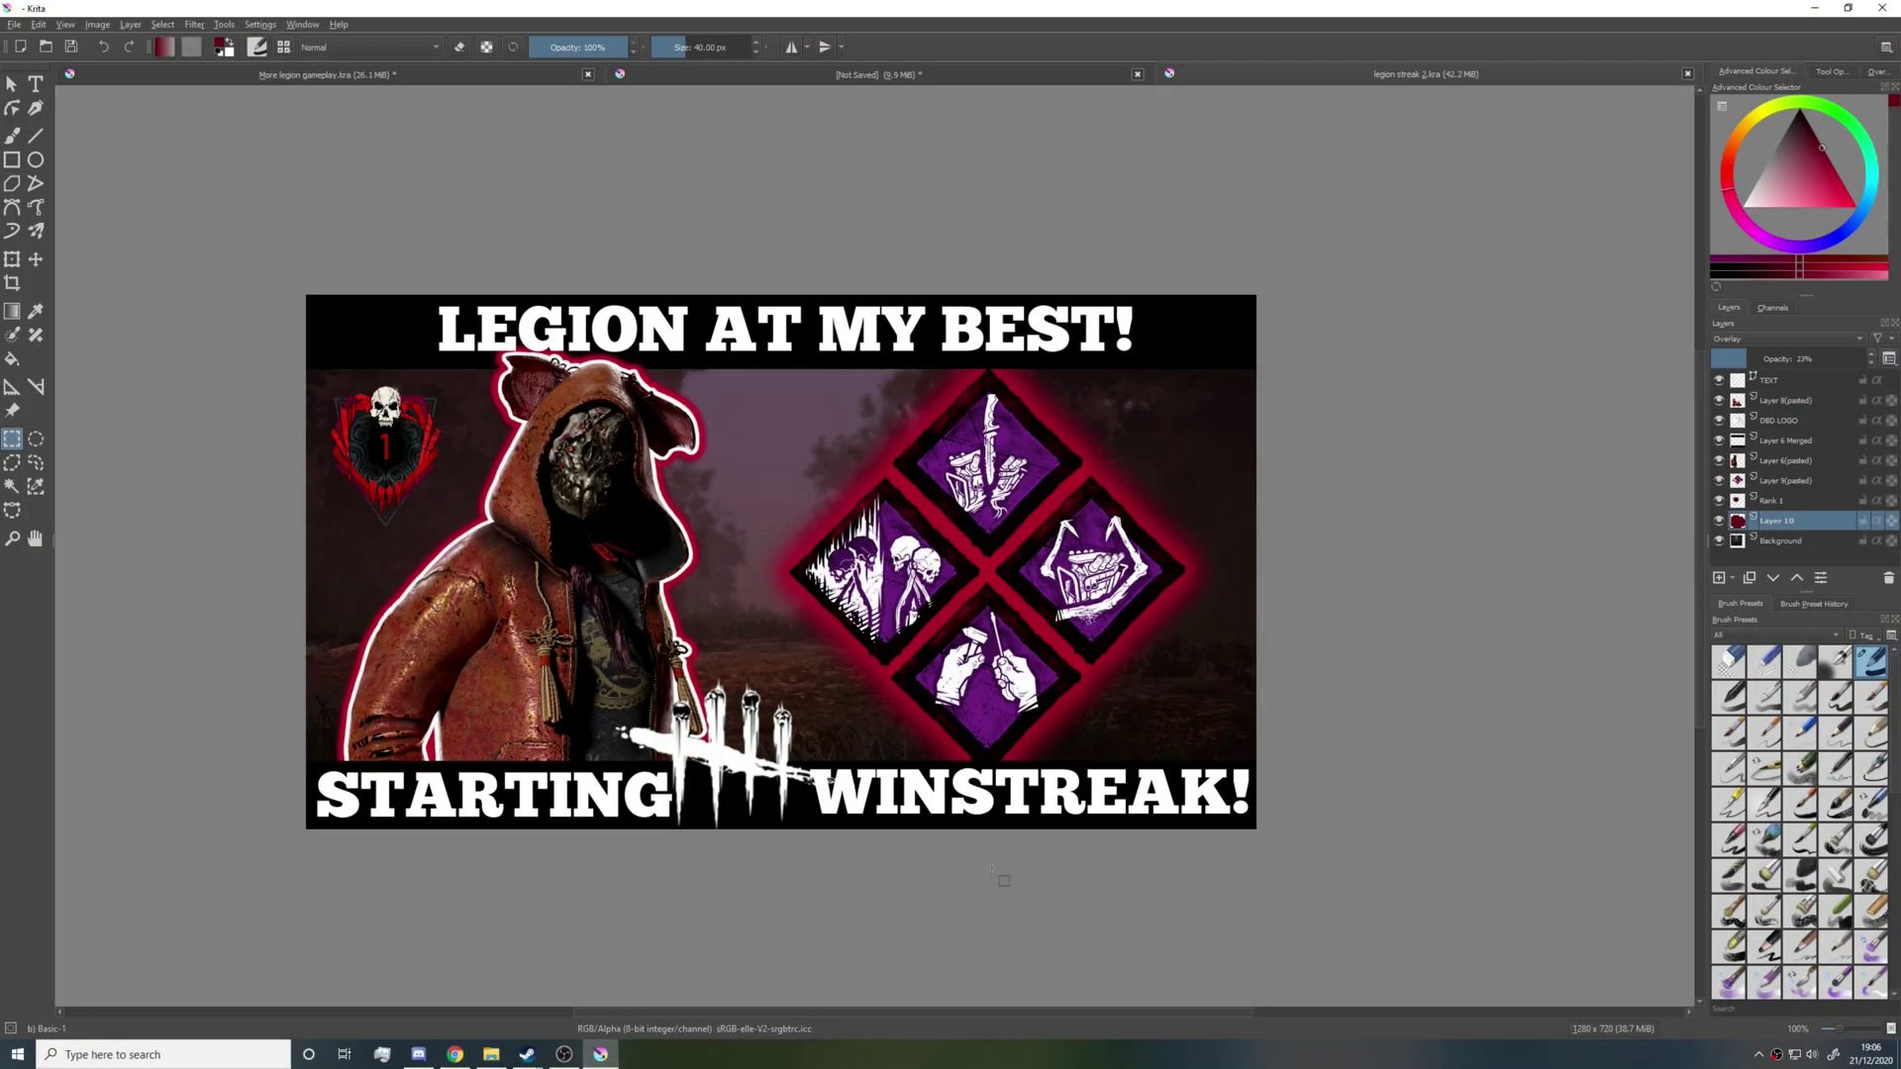
Switch to the unsaved Legion portrait document and clear its rectangular selection.
click(888, 75)
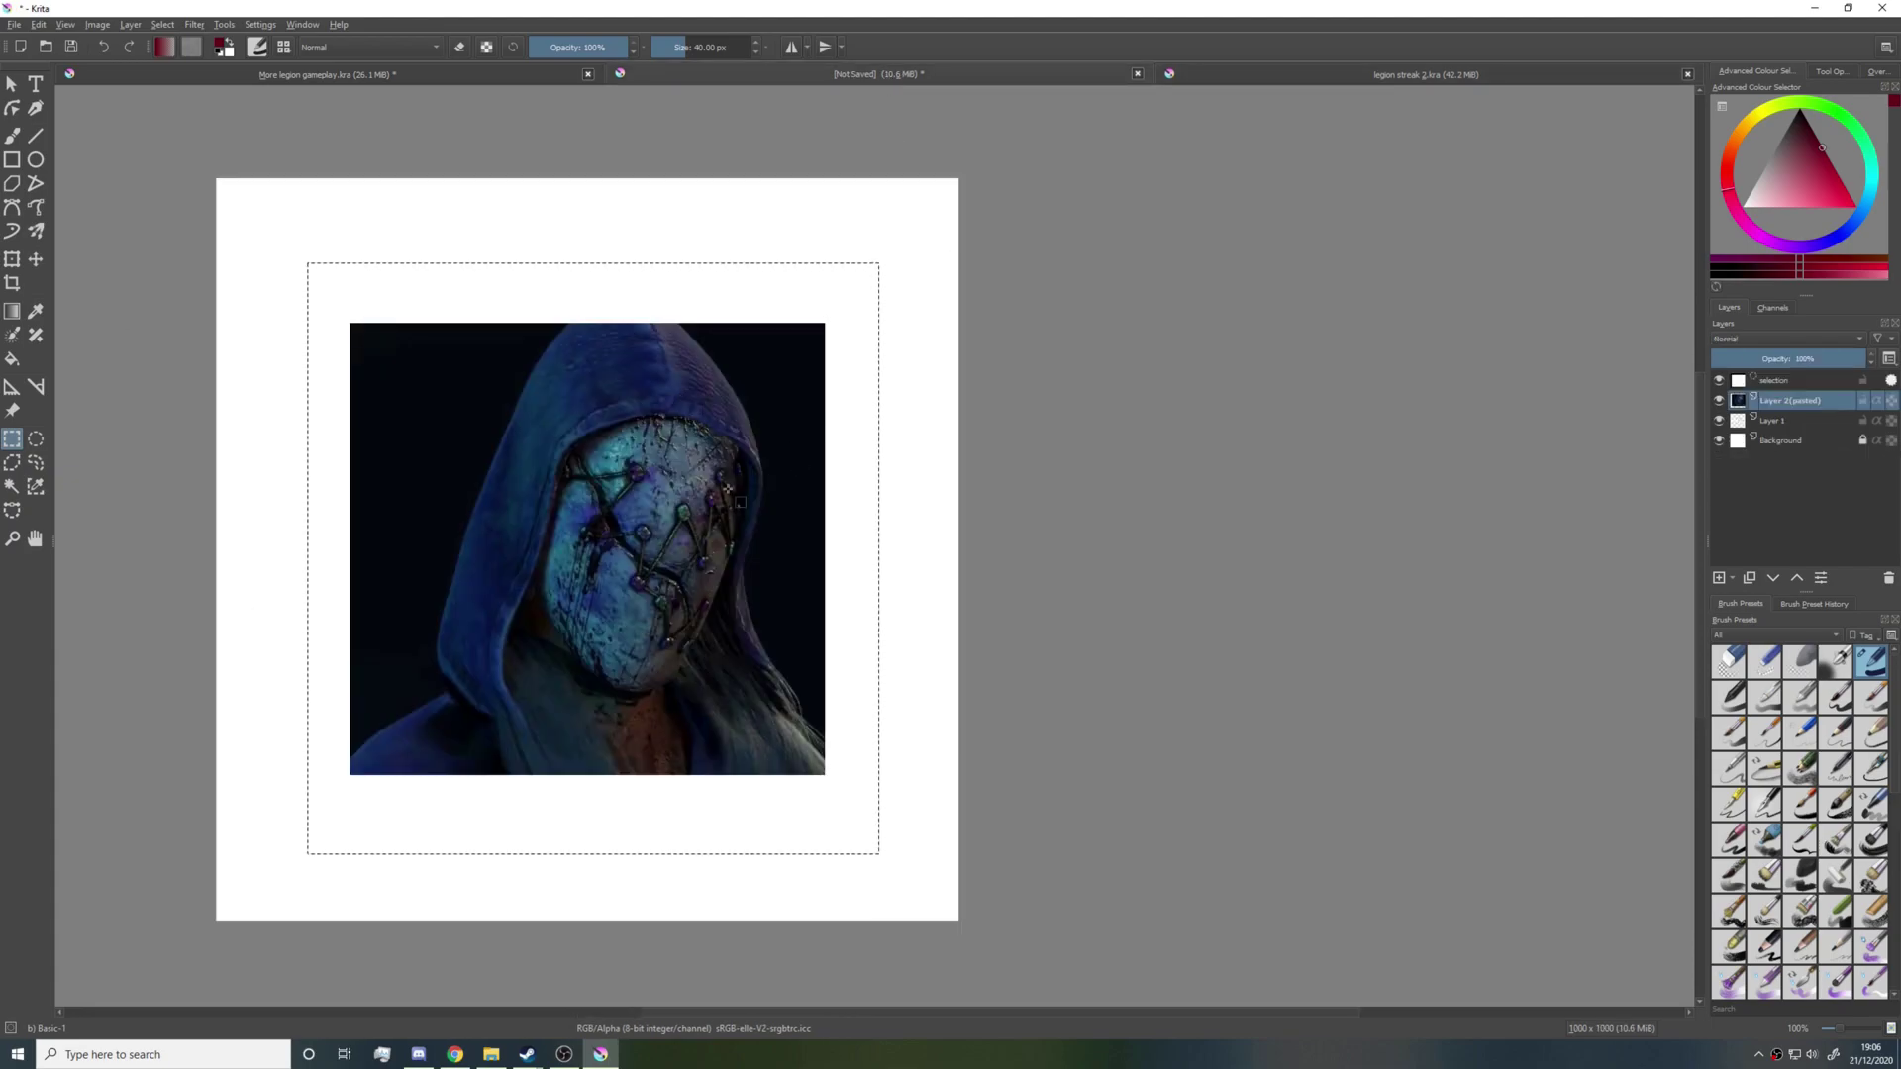
drag(728, 488, 928, 501)
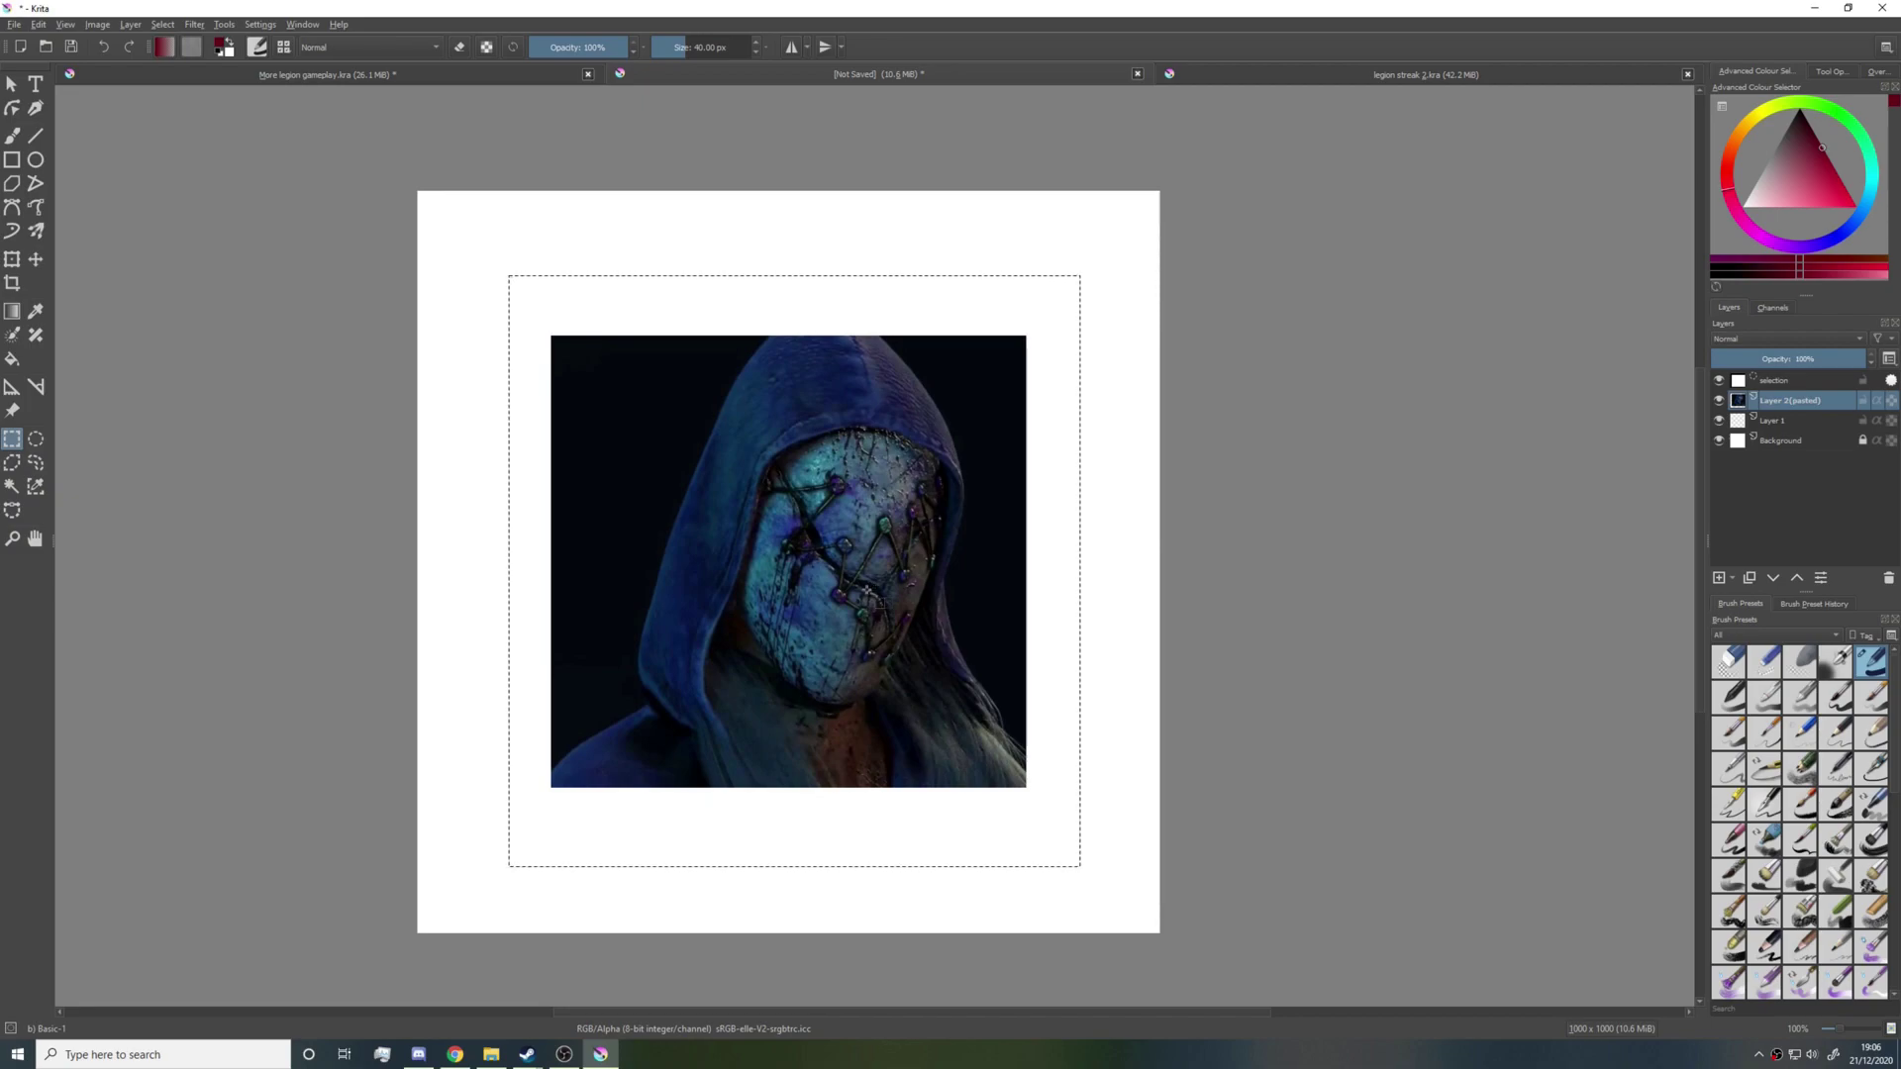
key(ctrl+shift+a)
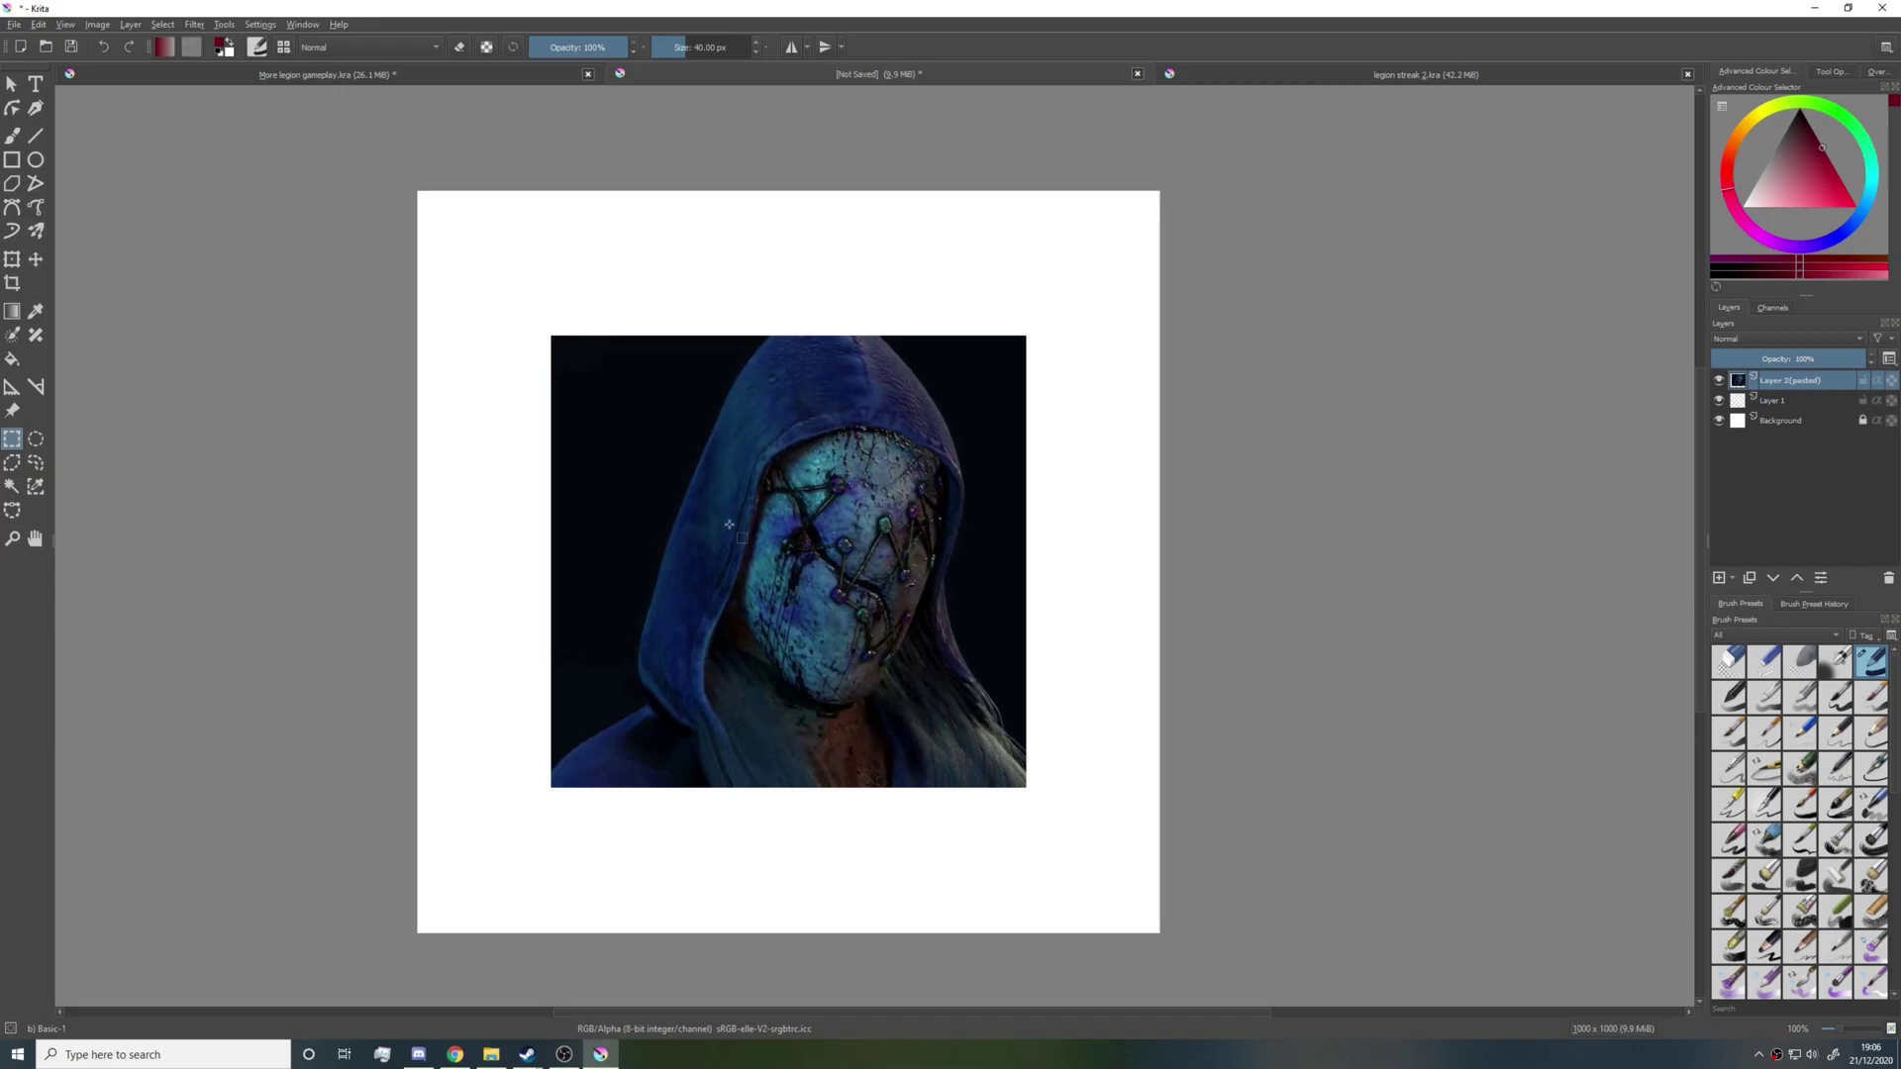
Select the dark background beside the hood with the Contiguous Selection tool.
scroll(627, 671, up, 1)
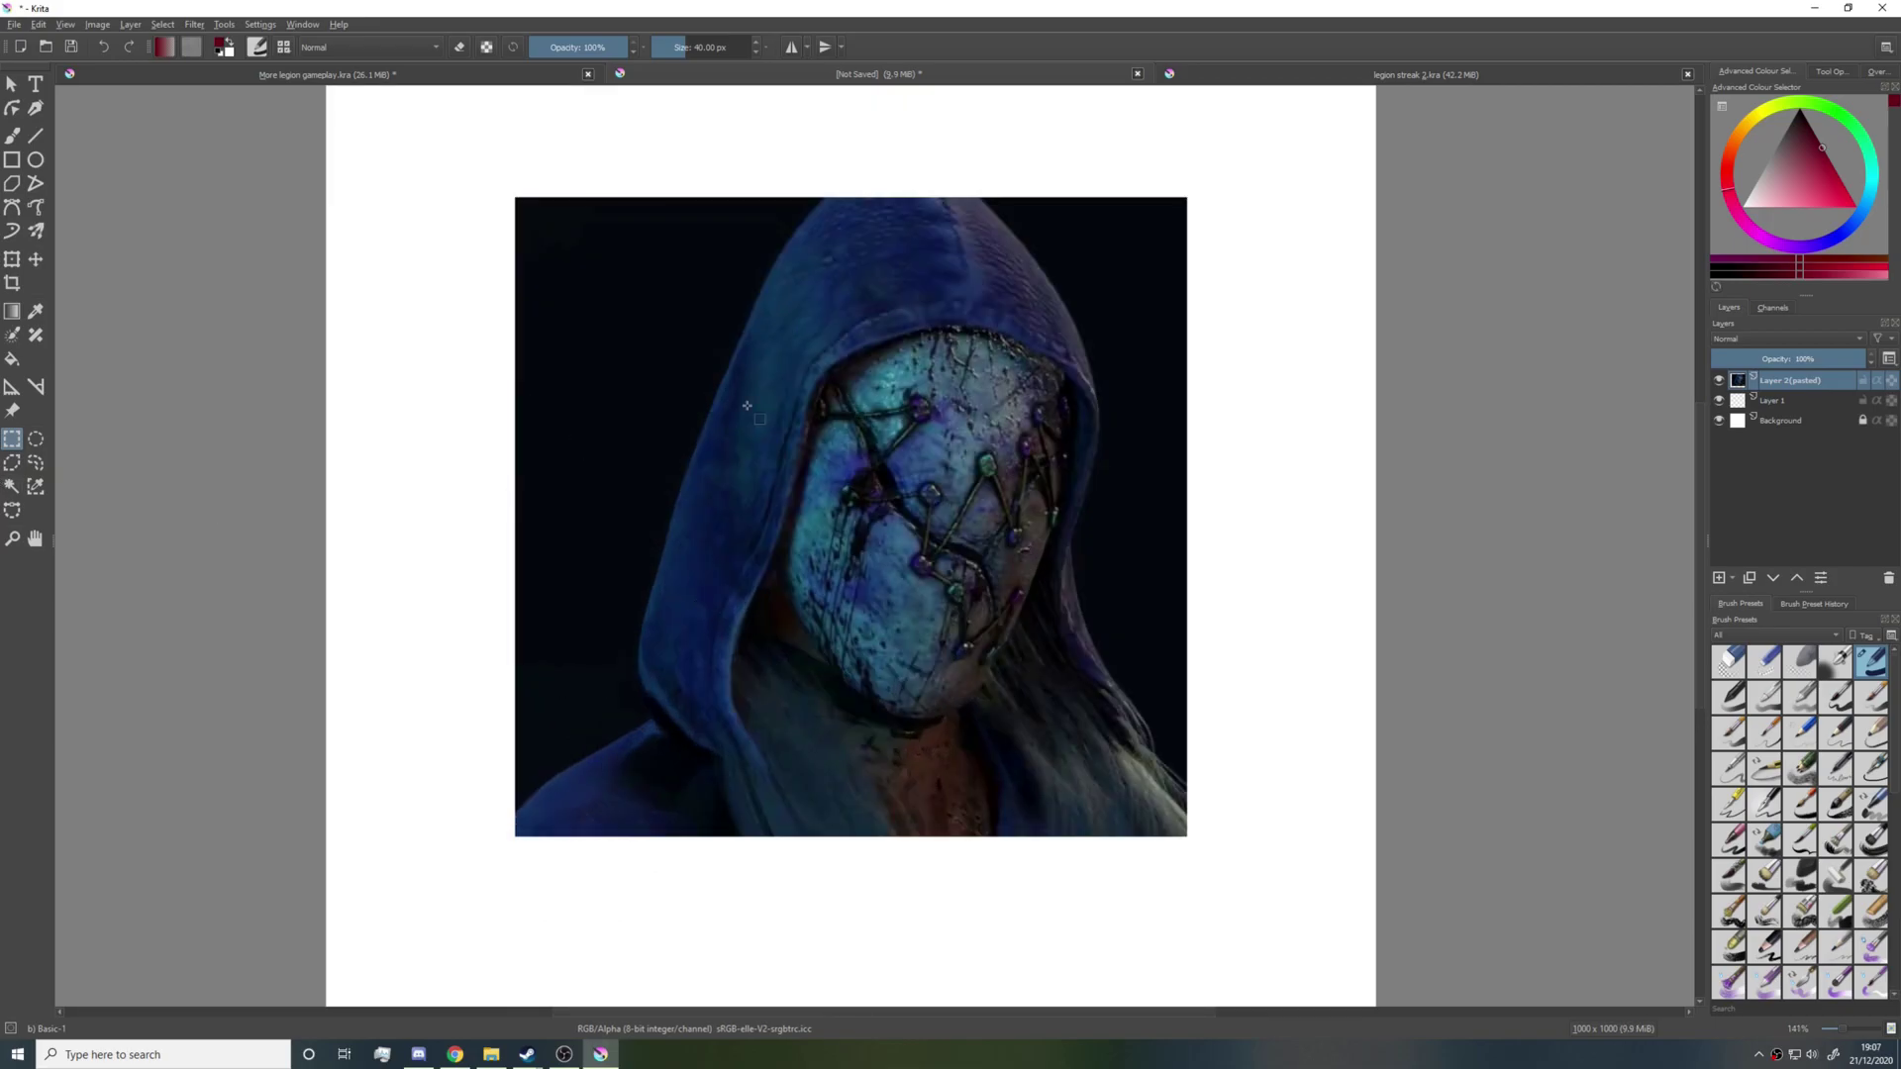
click(11, 486)
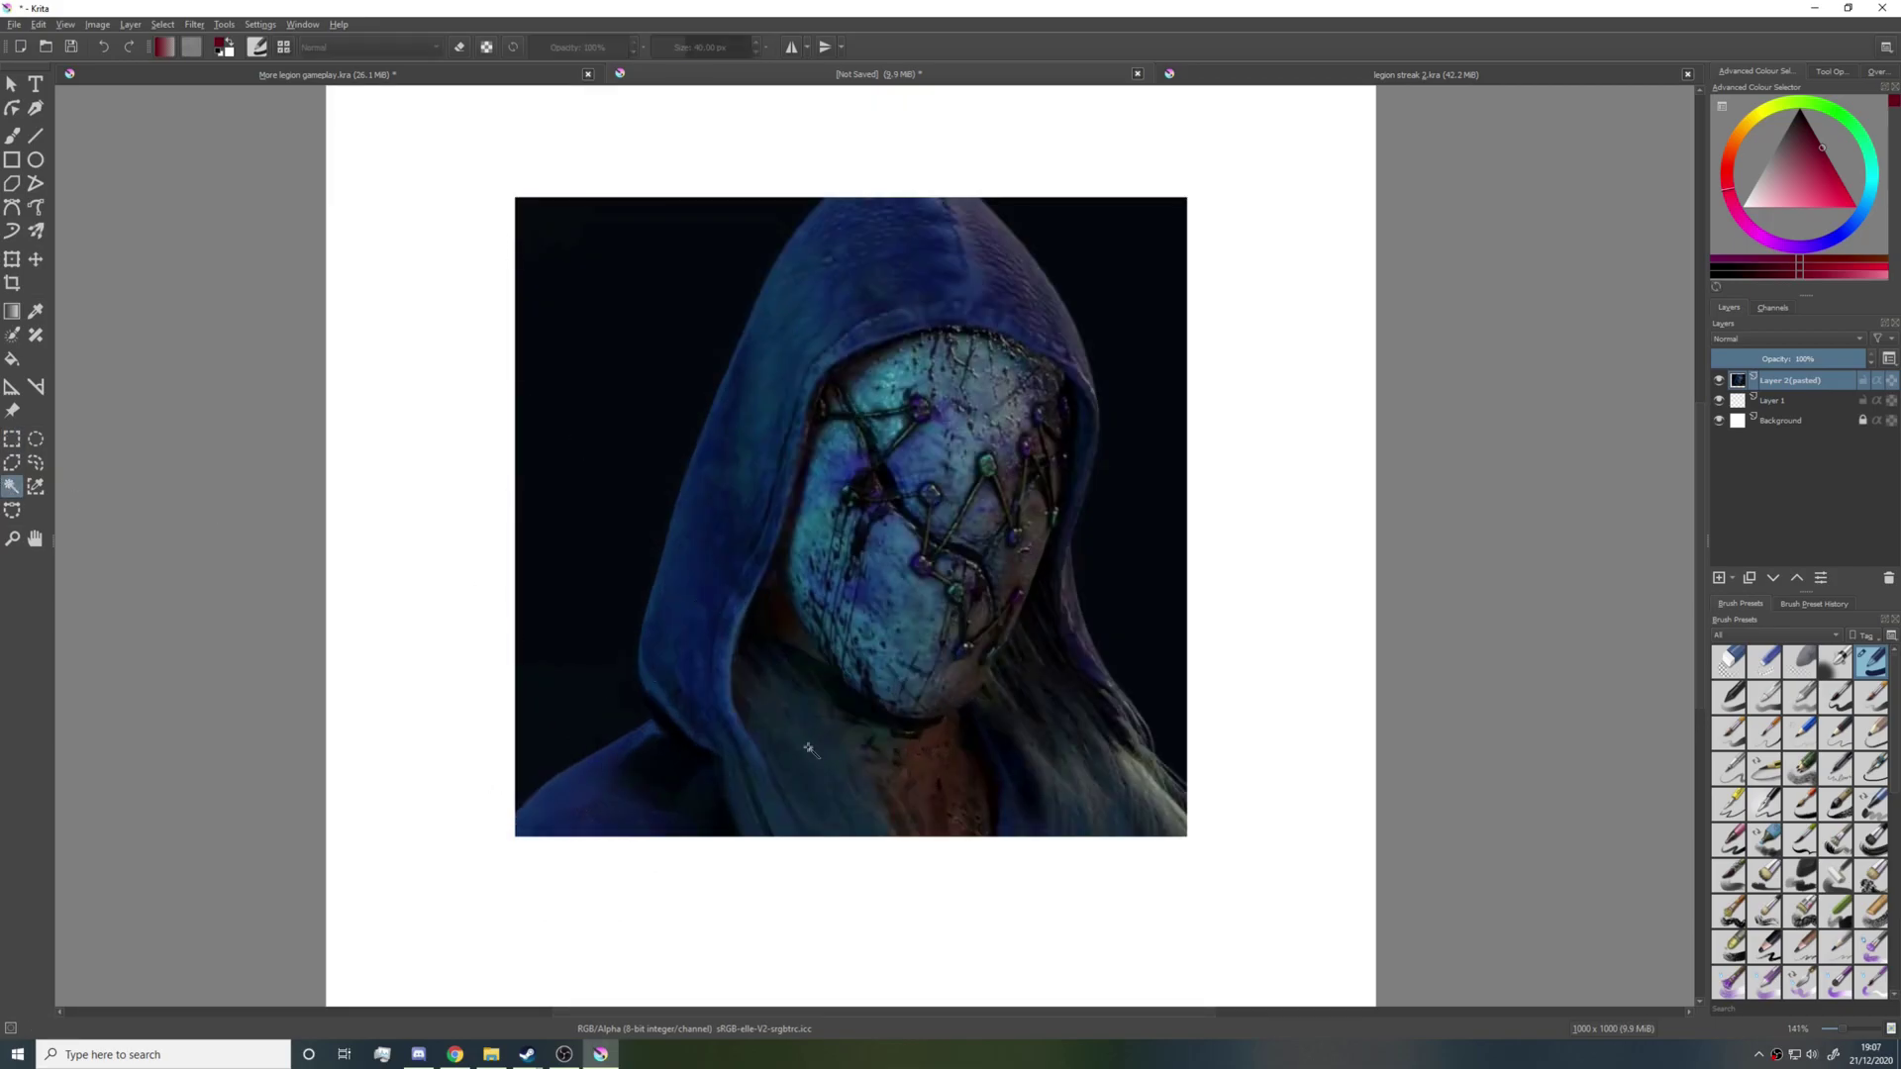
click(620, 466)
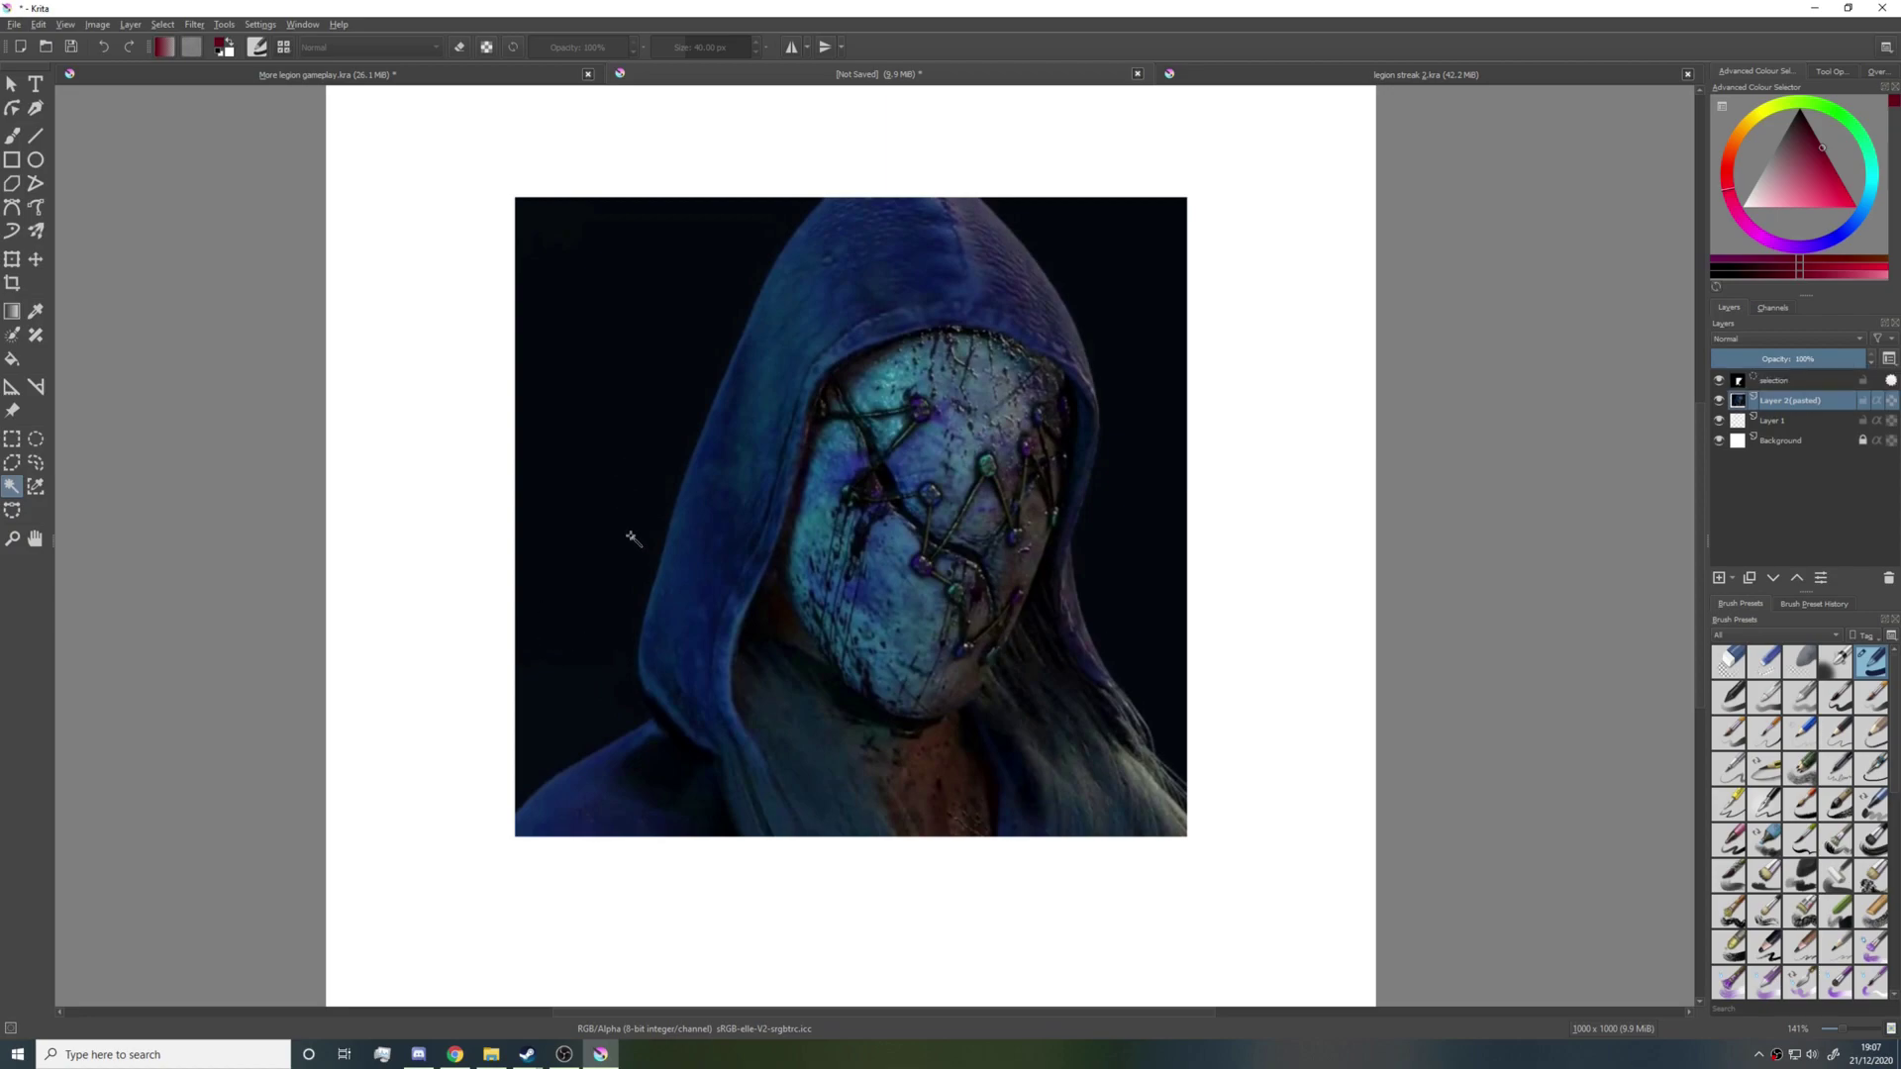
click(594, 496)
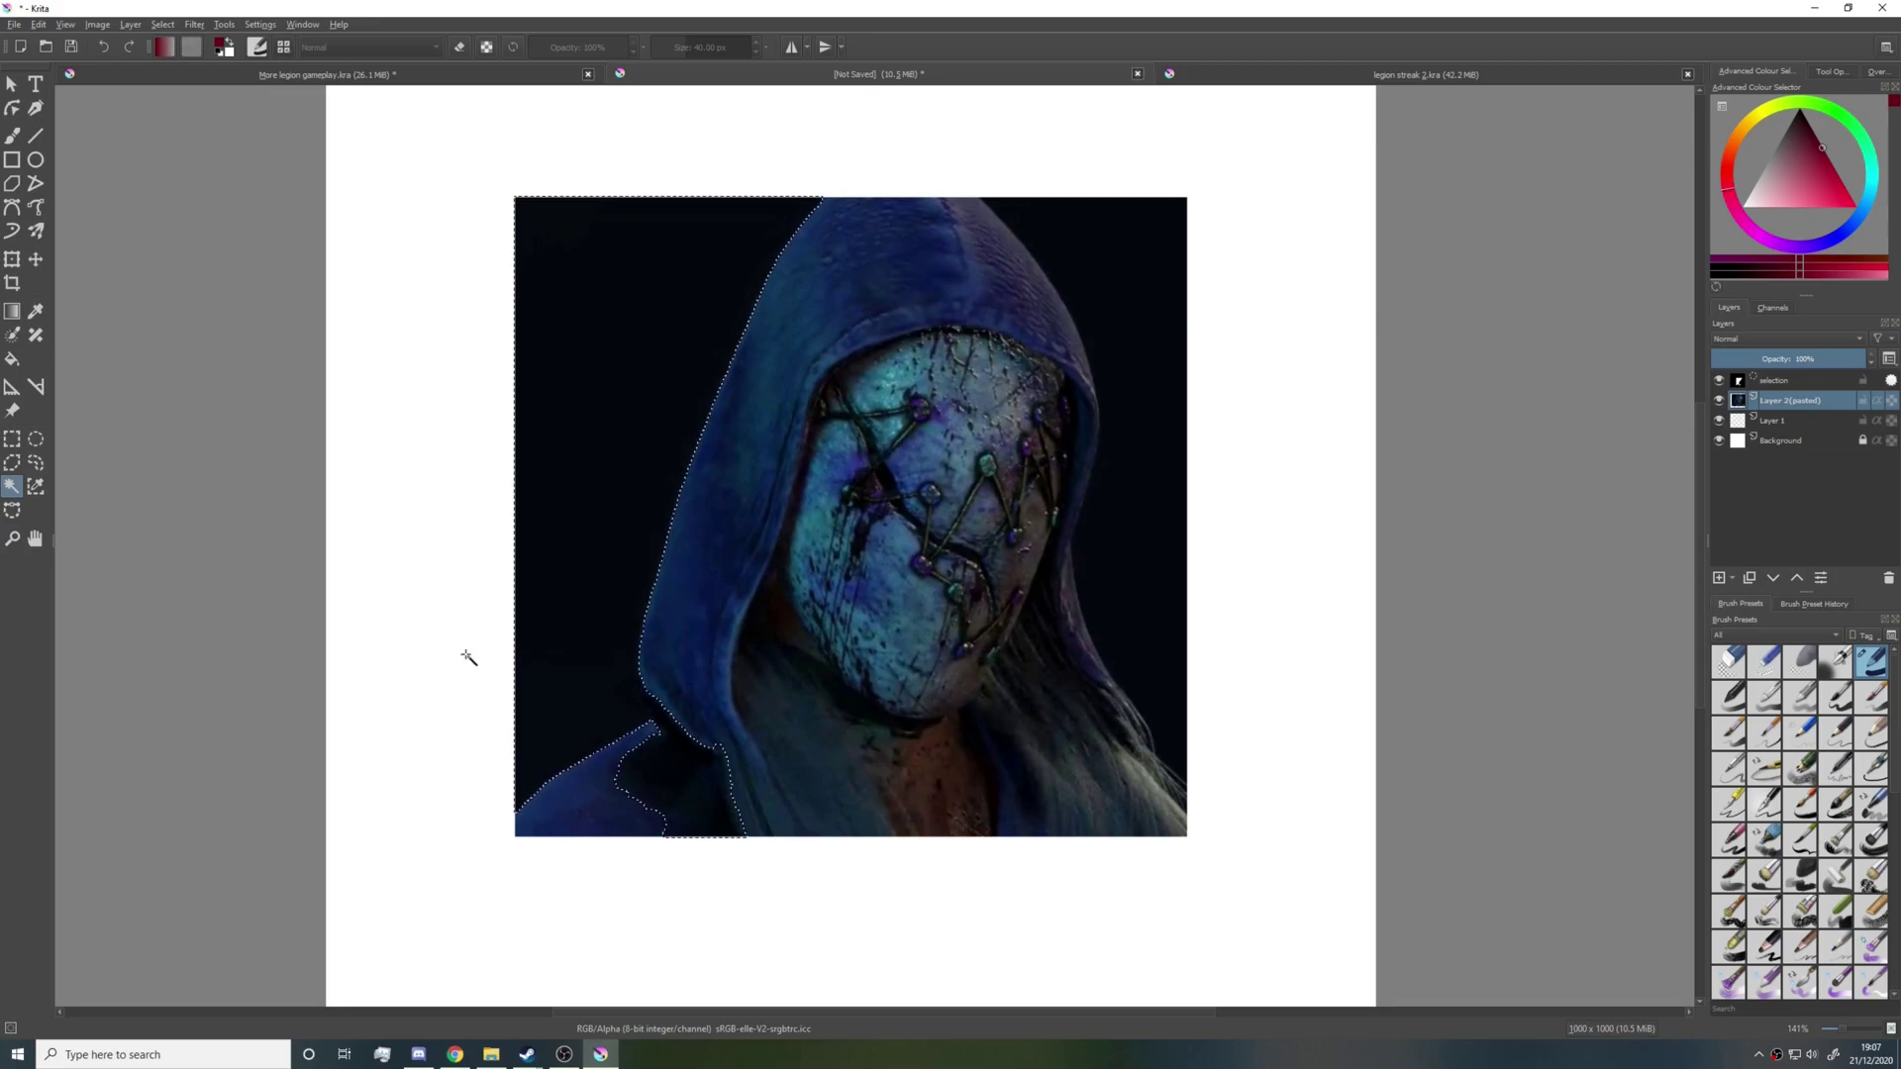
click(13, 466)
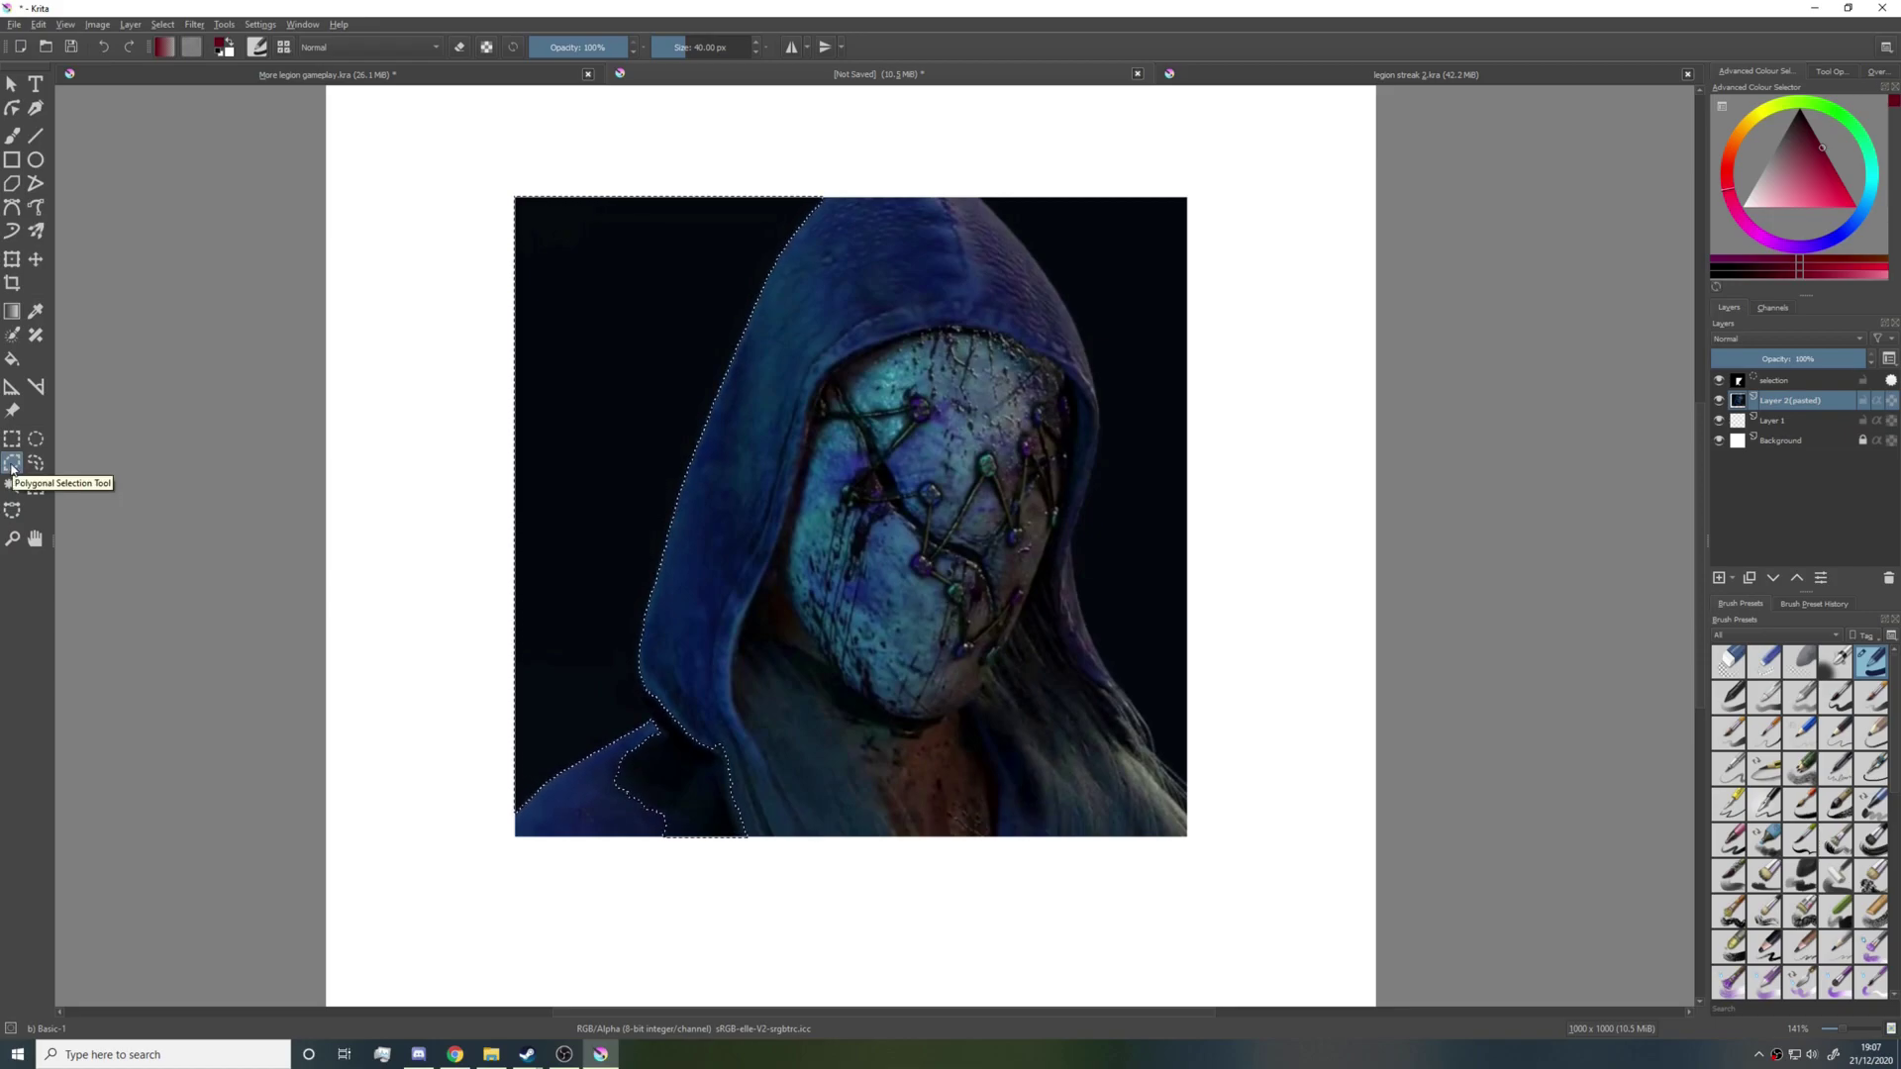
Drop the background selection and trace polygon points along the shoulder, left hood edge and hood top.
right_click(352, 639)
click(377, 658)
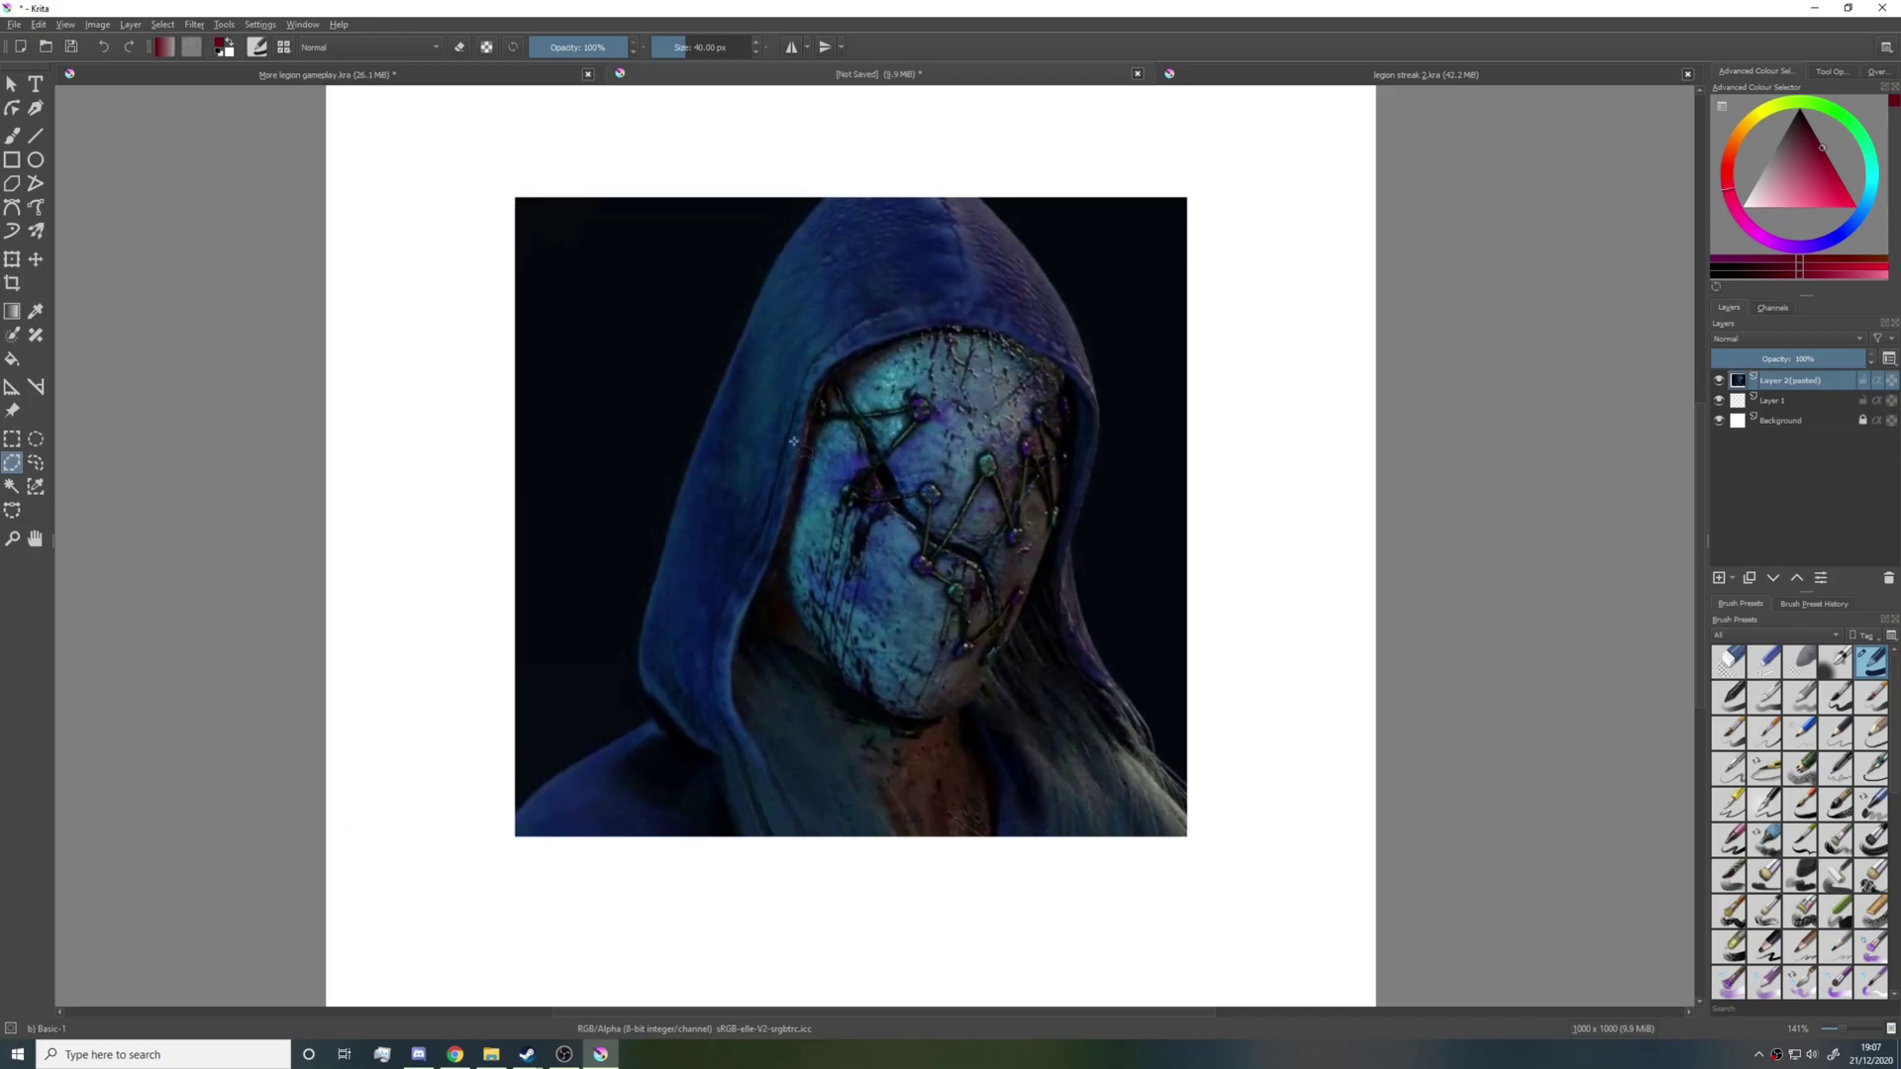
scroll(607, 814, up, 6)
click(373, 848)
click(415, 759)
click(540, 629)
click(773, 475)
click(1192, 255)
drag(1192, 254, 997, 722)
click(921, 479)
click(934, 288)
drag(934, 288, 789, 683)
scroll(852, 426, down, 5)
scroll(862, 297, up, 4)
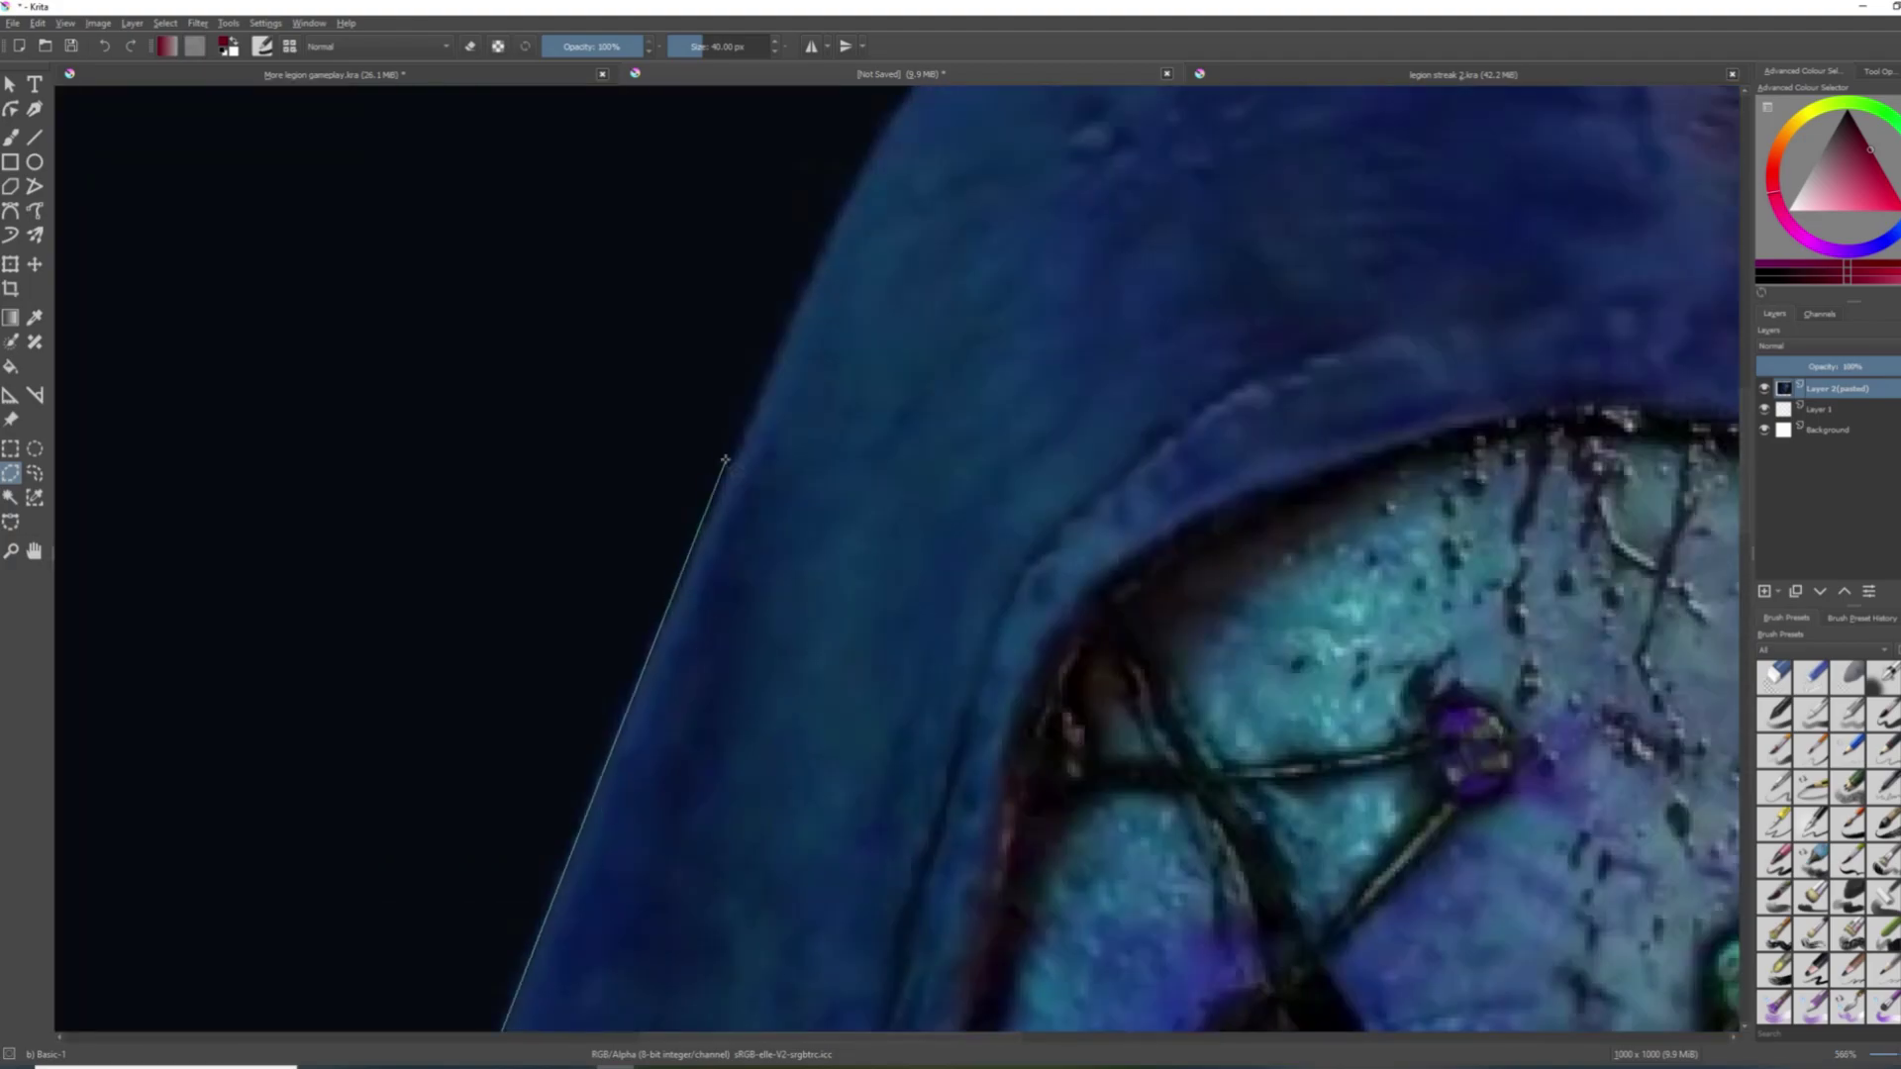
drag(849, 198, 862, 535)
click(912, 412)
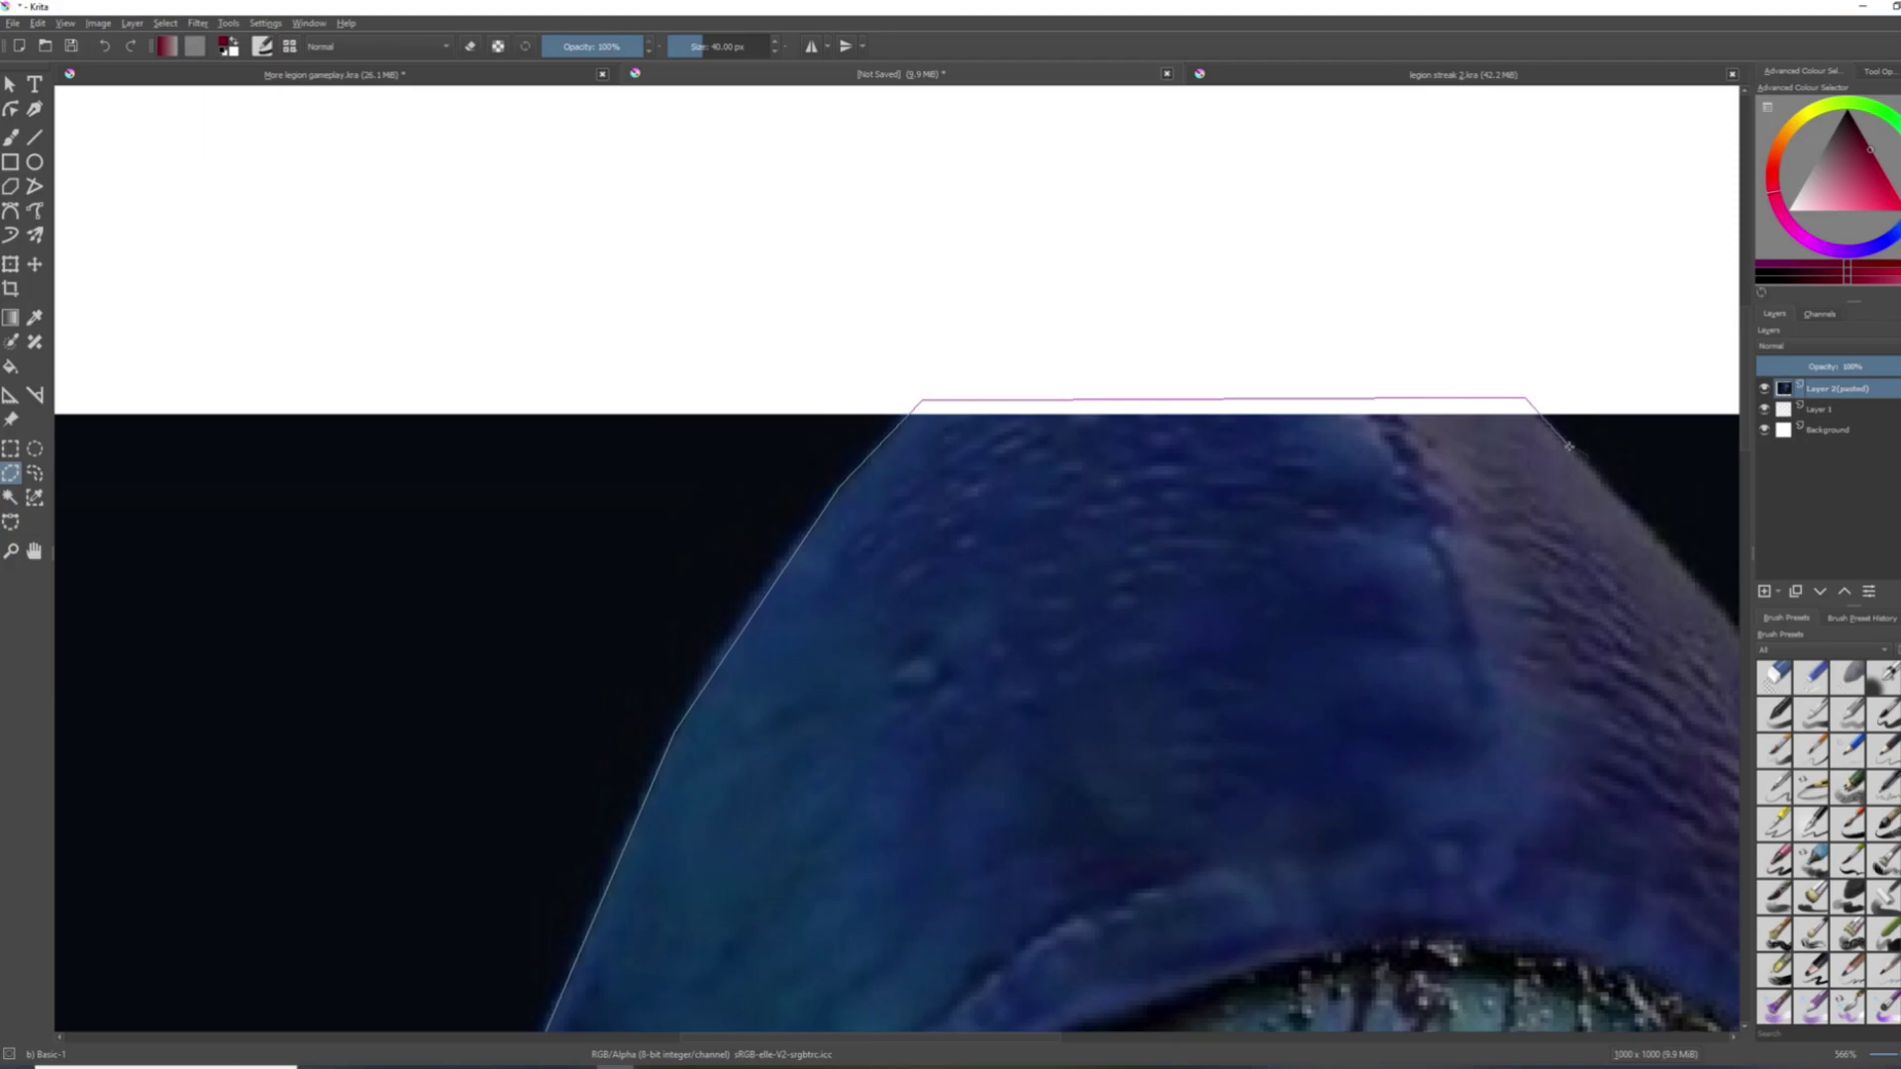
click(1531, 404)
Trace down the hood's right edge and hair, then close the polygon below the figure.
drag(1531, 404, 807, 143)
click(1088, 481)
click(1179, 629)
drag(1245, 764, 1017, 318)
click(1086, 576)
drag(1074, 679, 1116, 227)
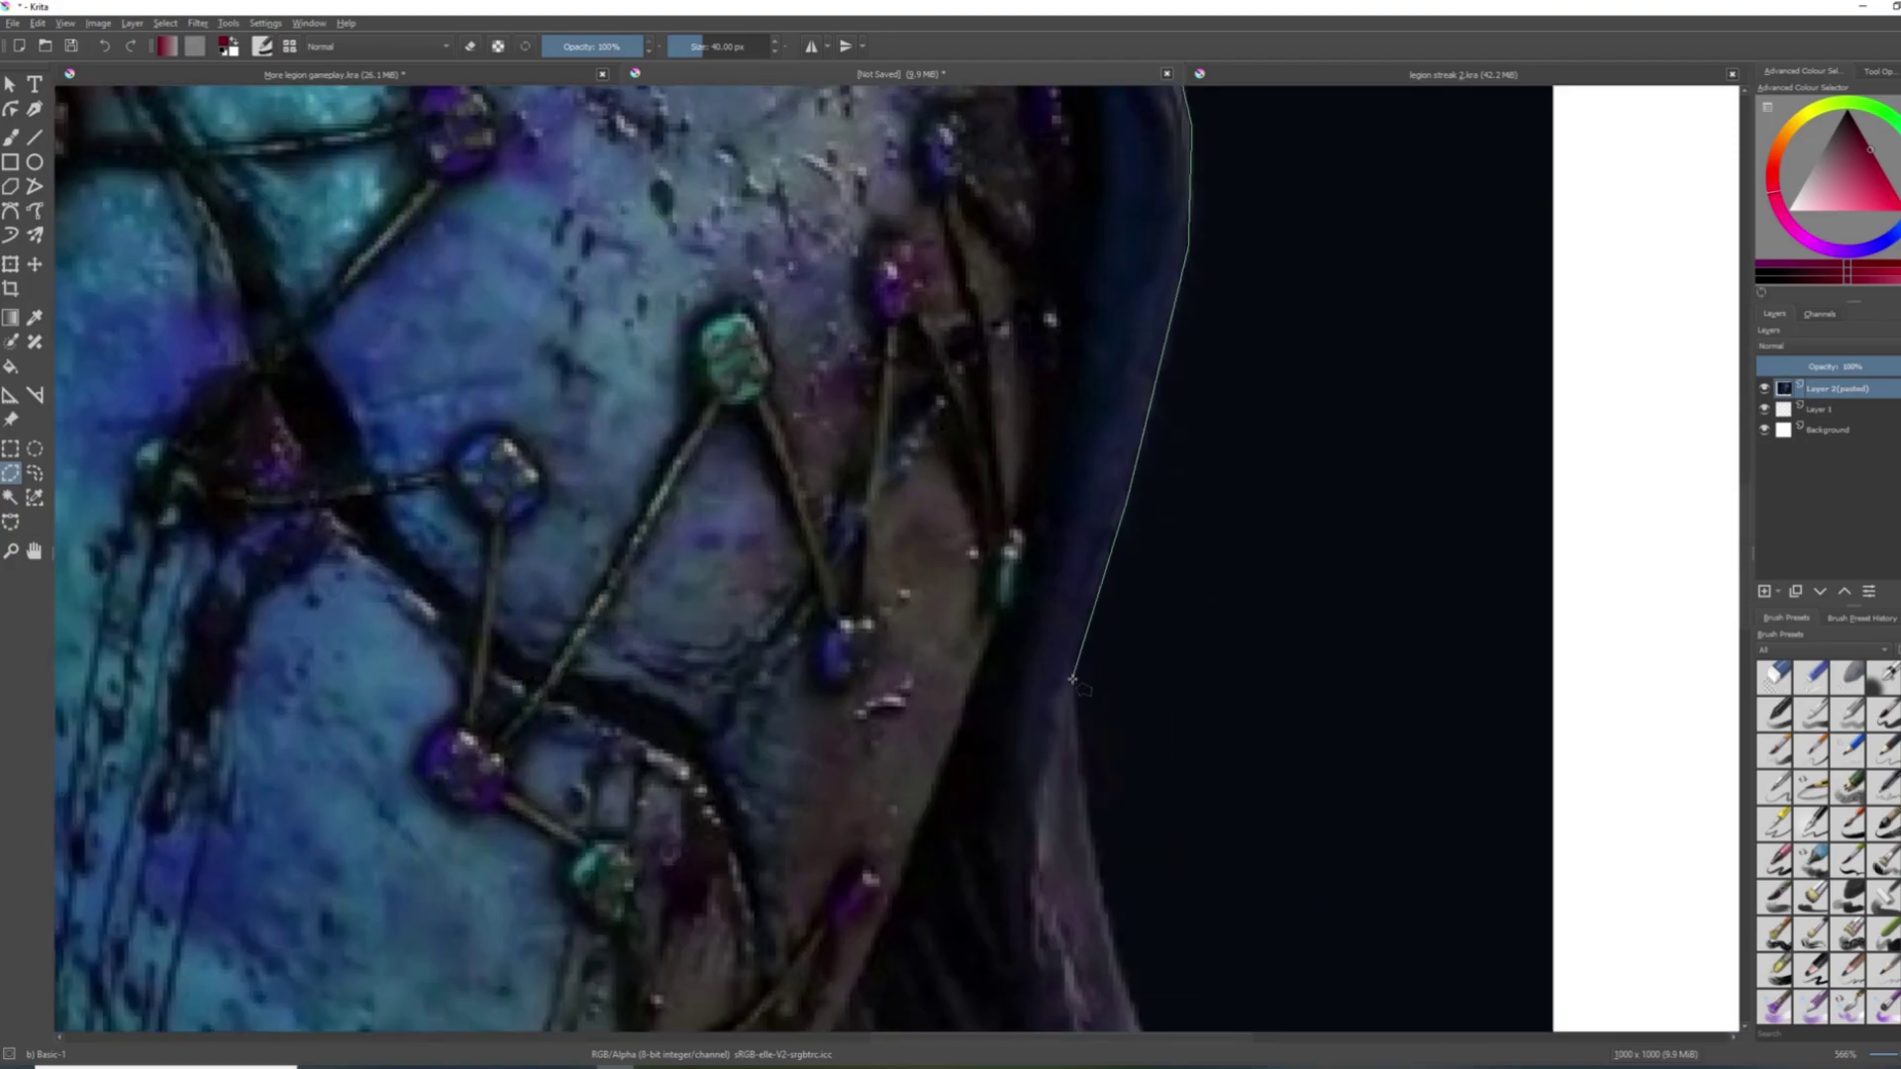
drag(1119, 485, 1086, 485)
click(1086, 486)
click(1183, 713)
drag(1248, 703, 1124, 307)
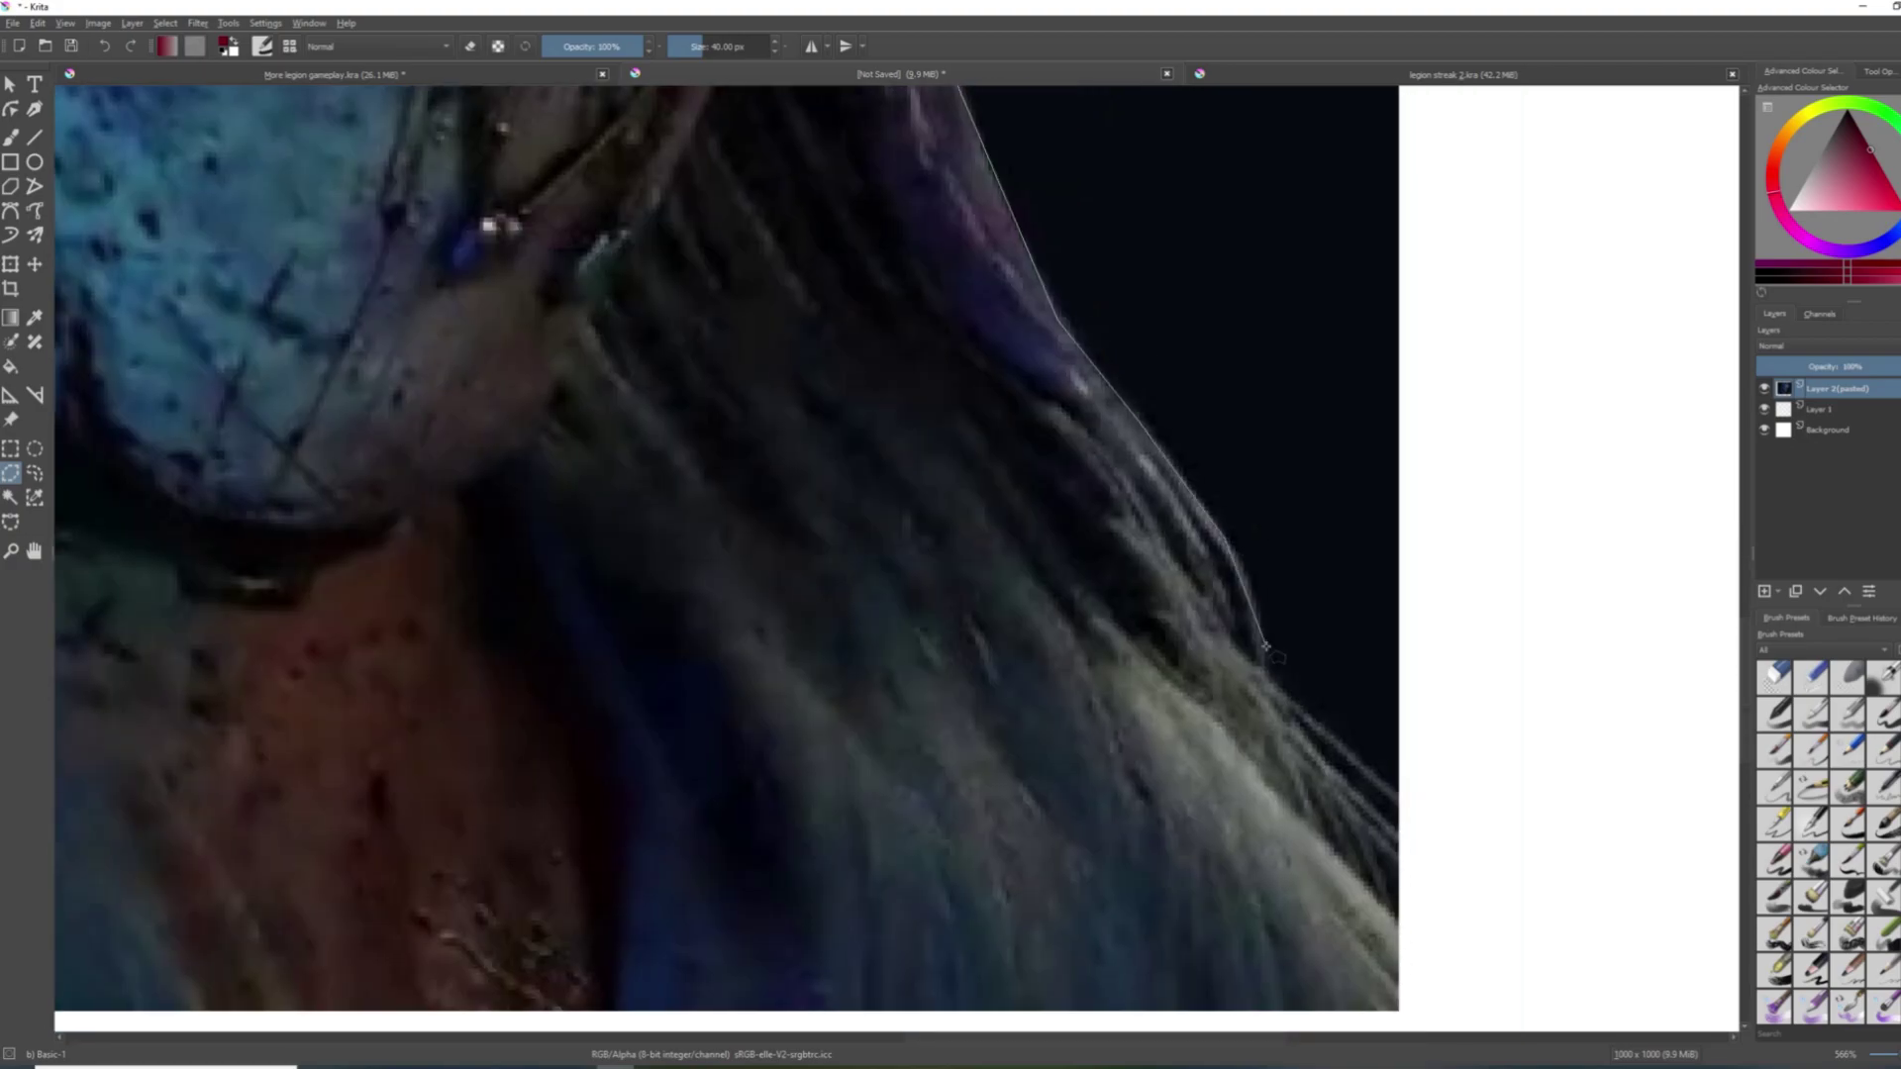
click(1246, 574)
click(1421, 806)
key(1)
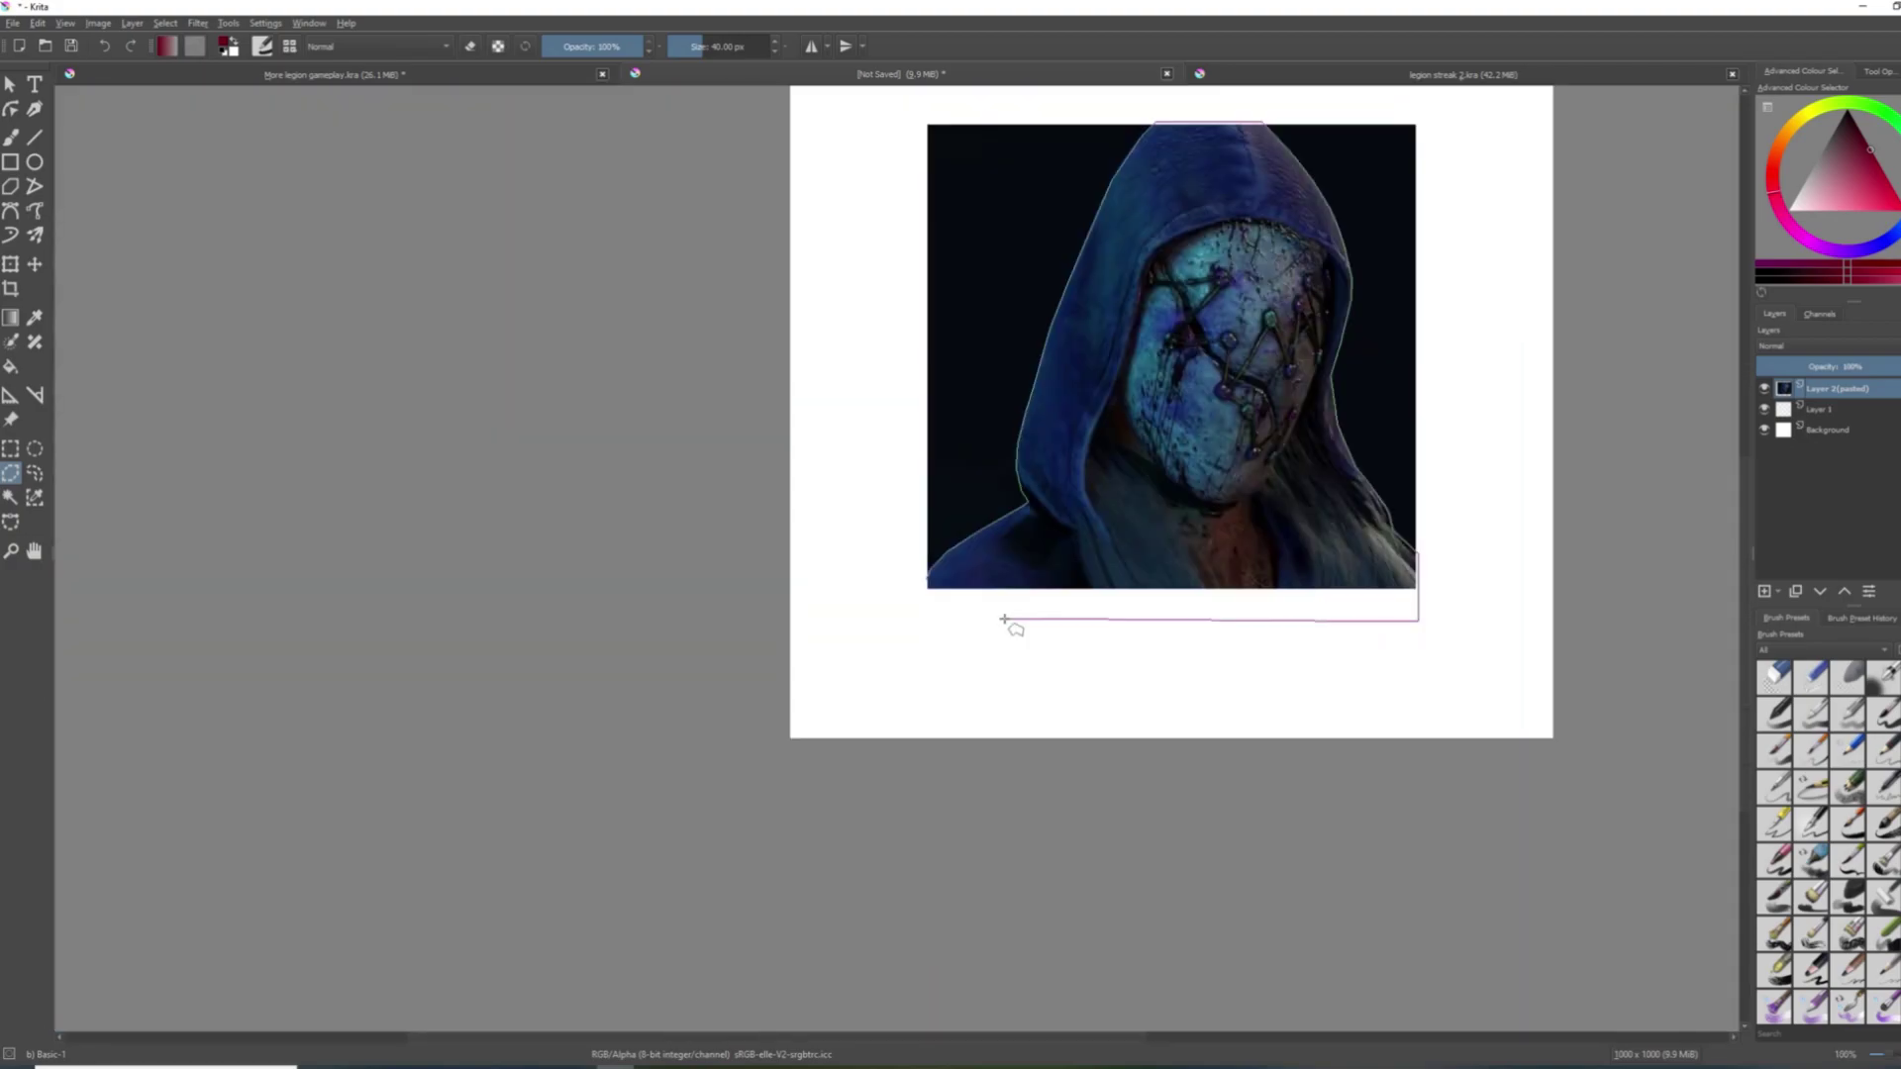
double_click(916, 613)
drag(1139, 670, 929, 721)
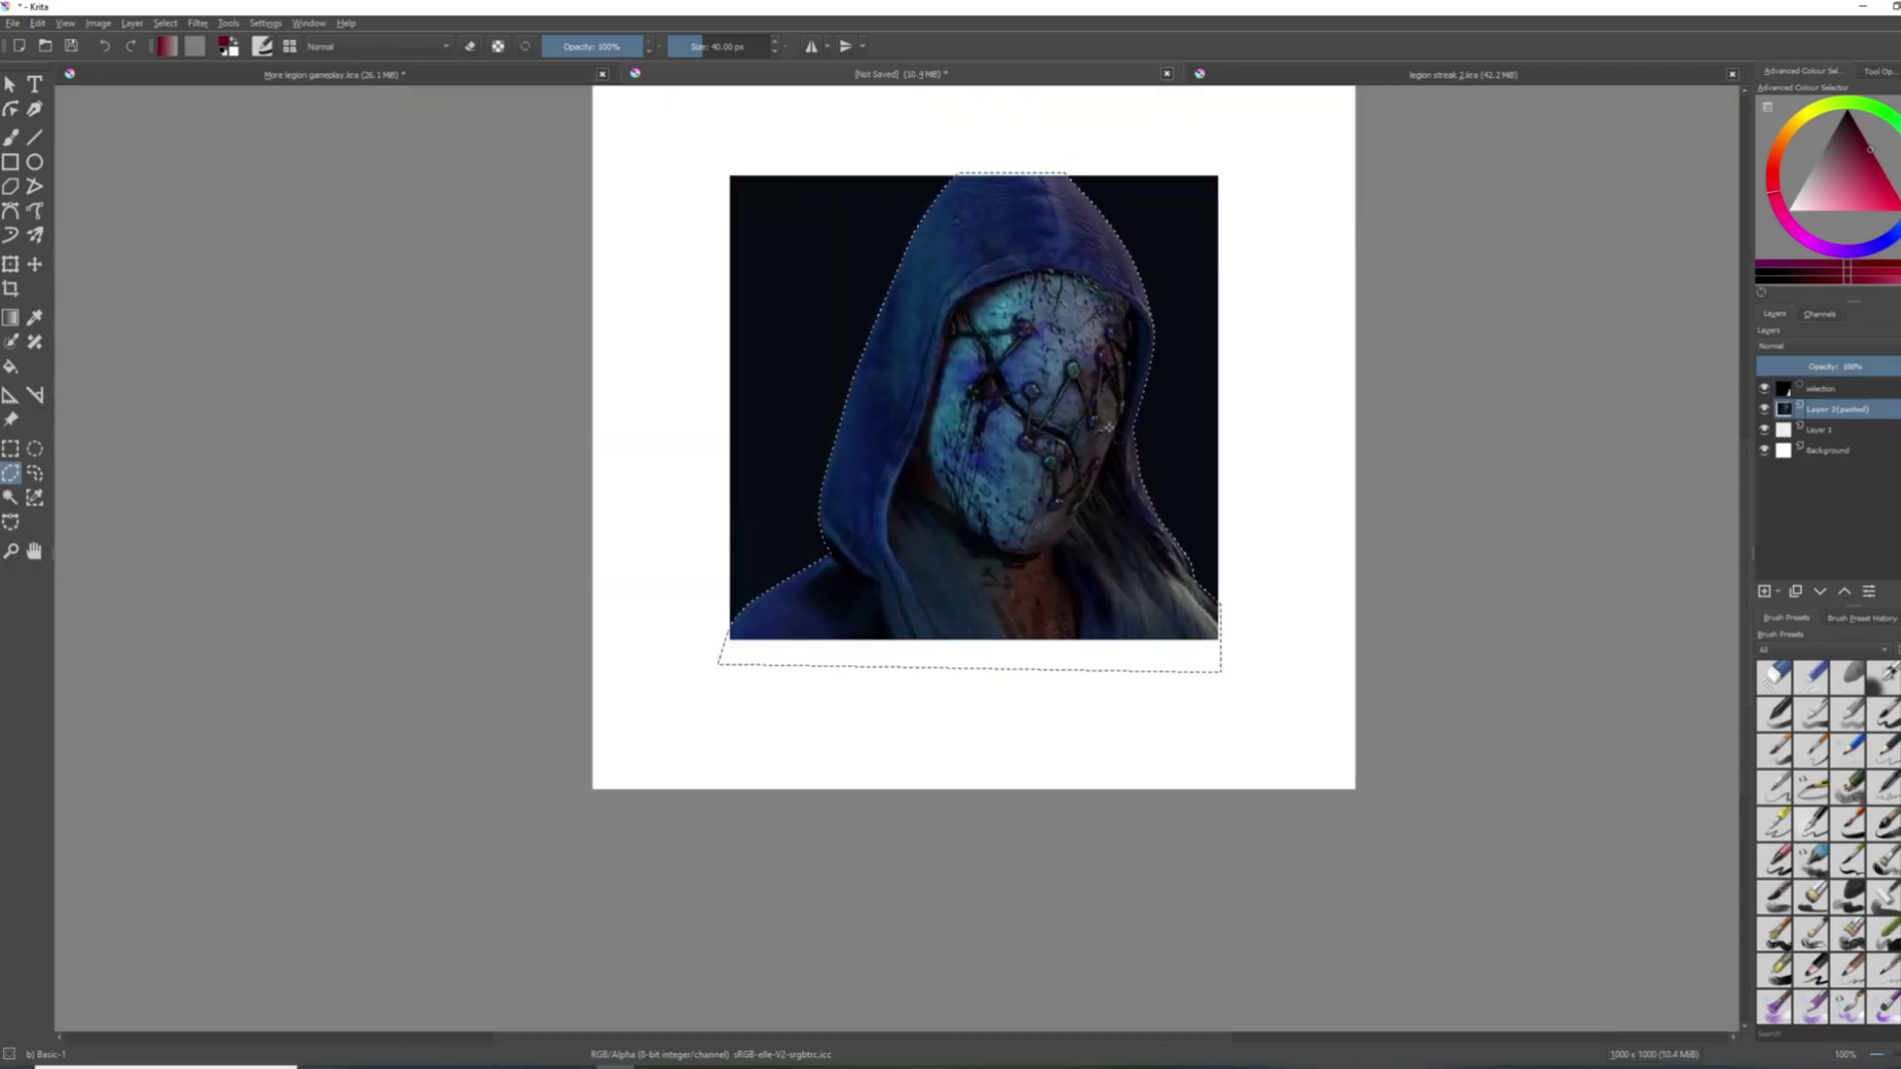
scroll(866, 562, up, 3)
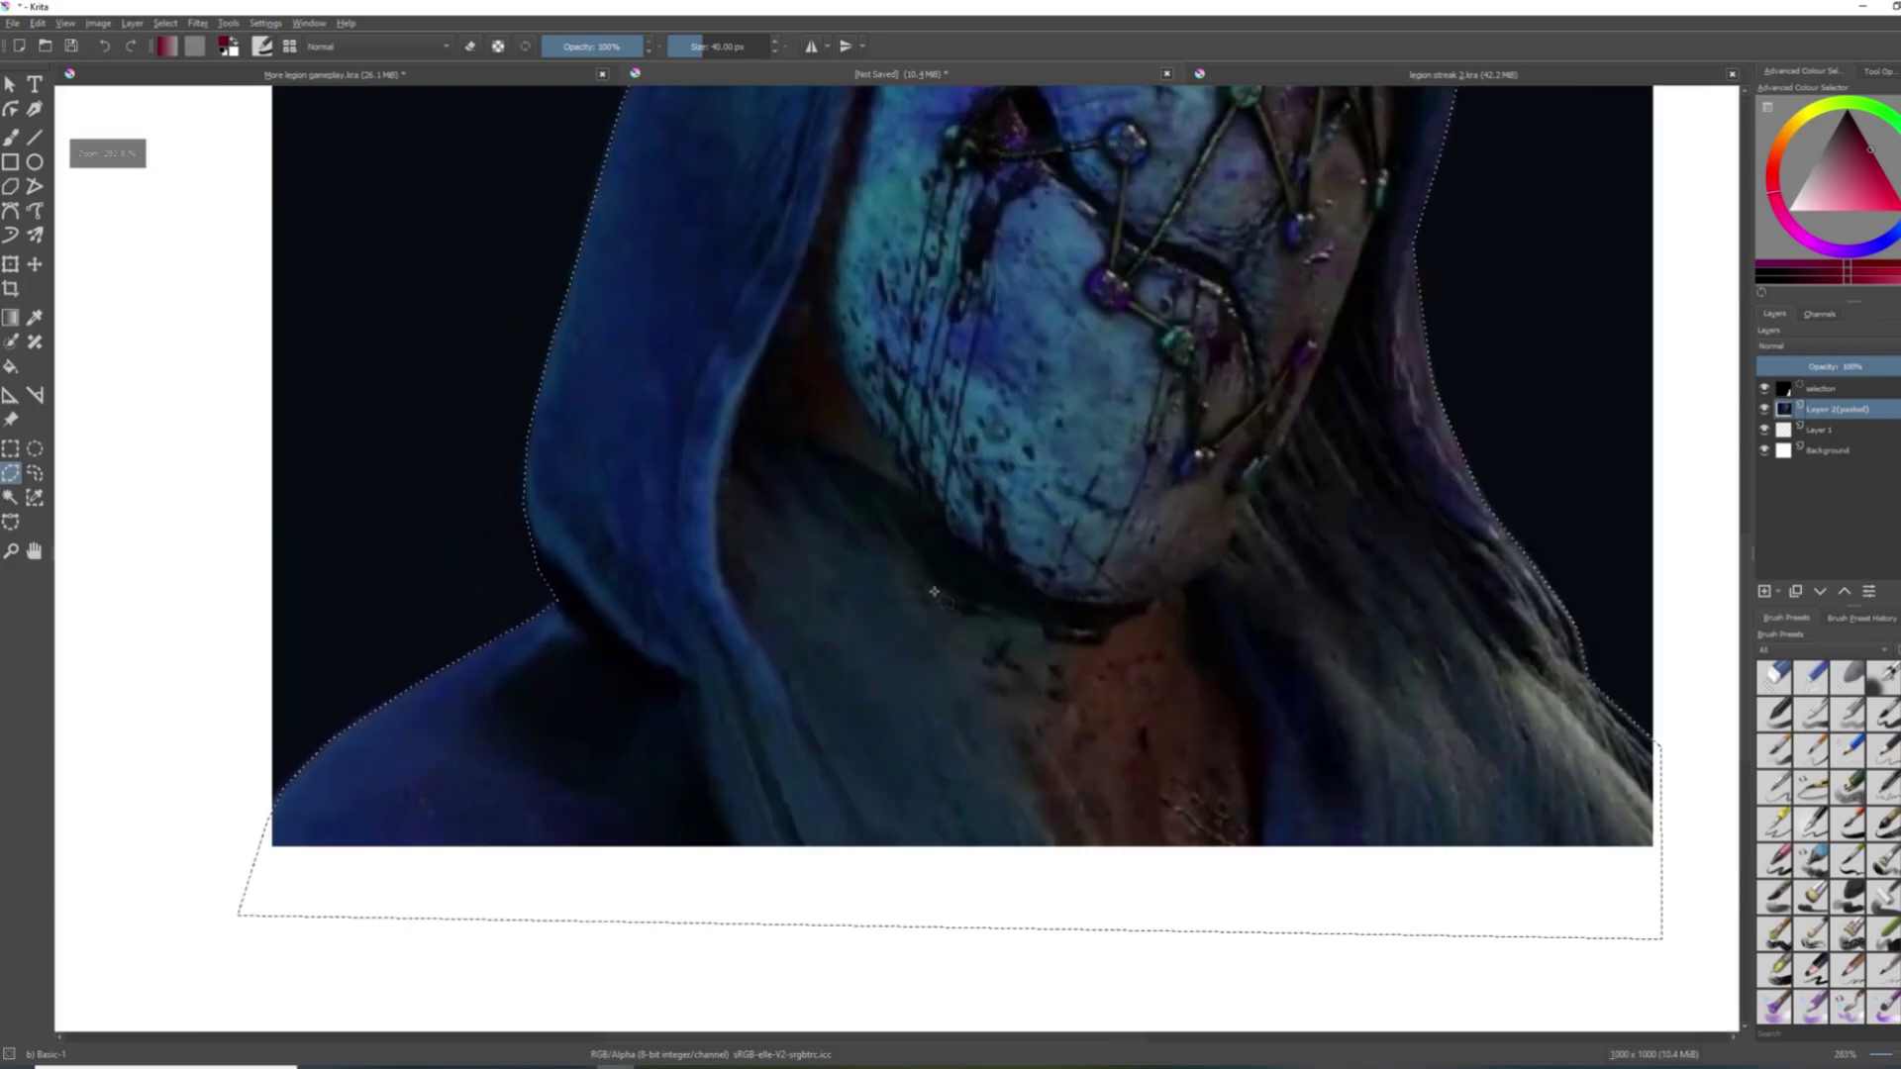
scroll(481, 684, down, 3)
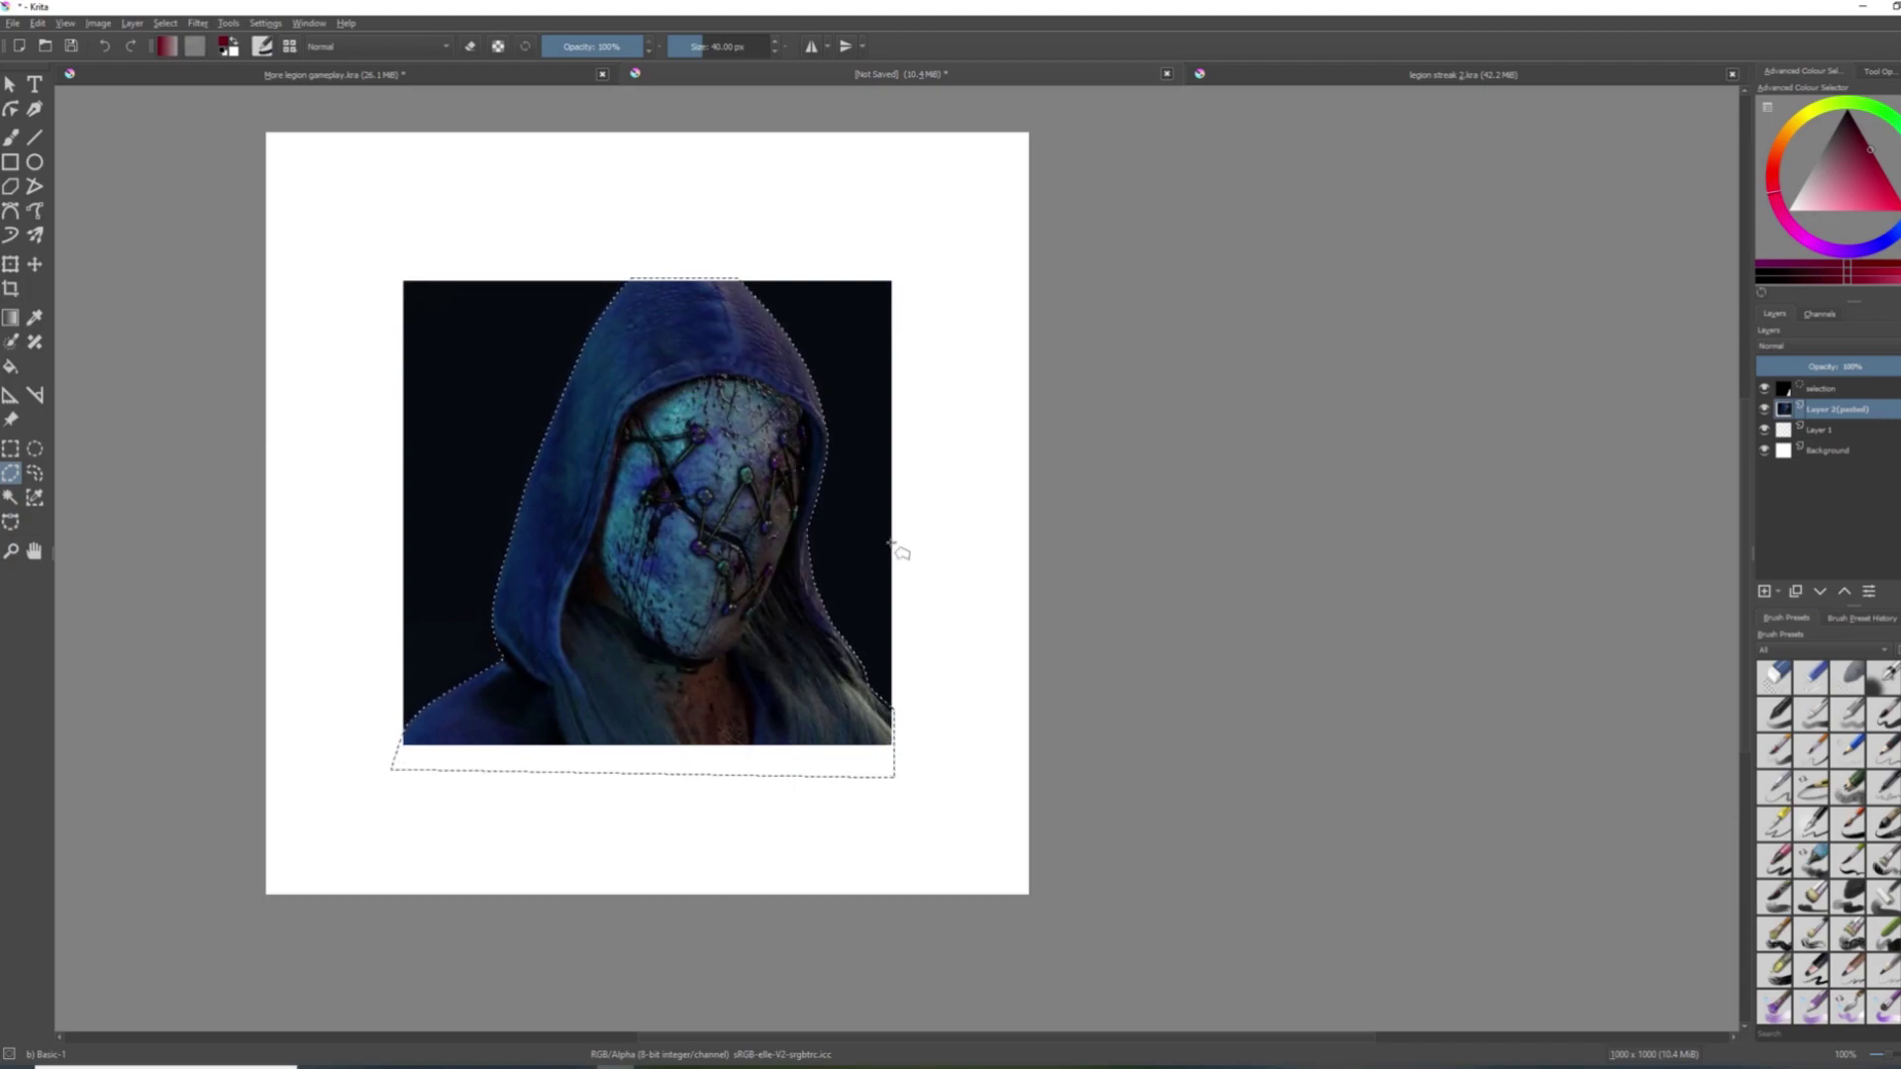
Invert the selection and delete the dark background around the figure.
key(ctrl+shift+i)
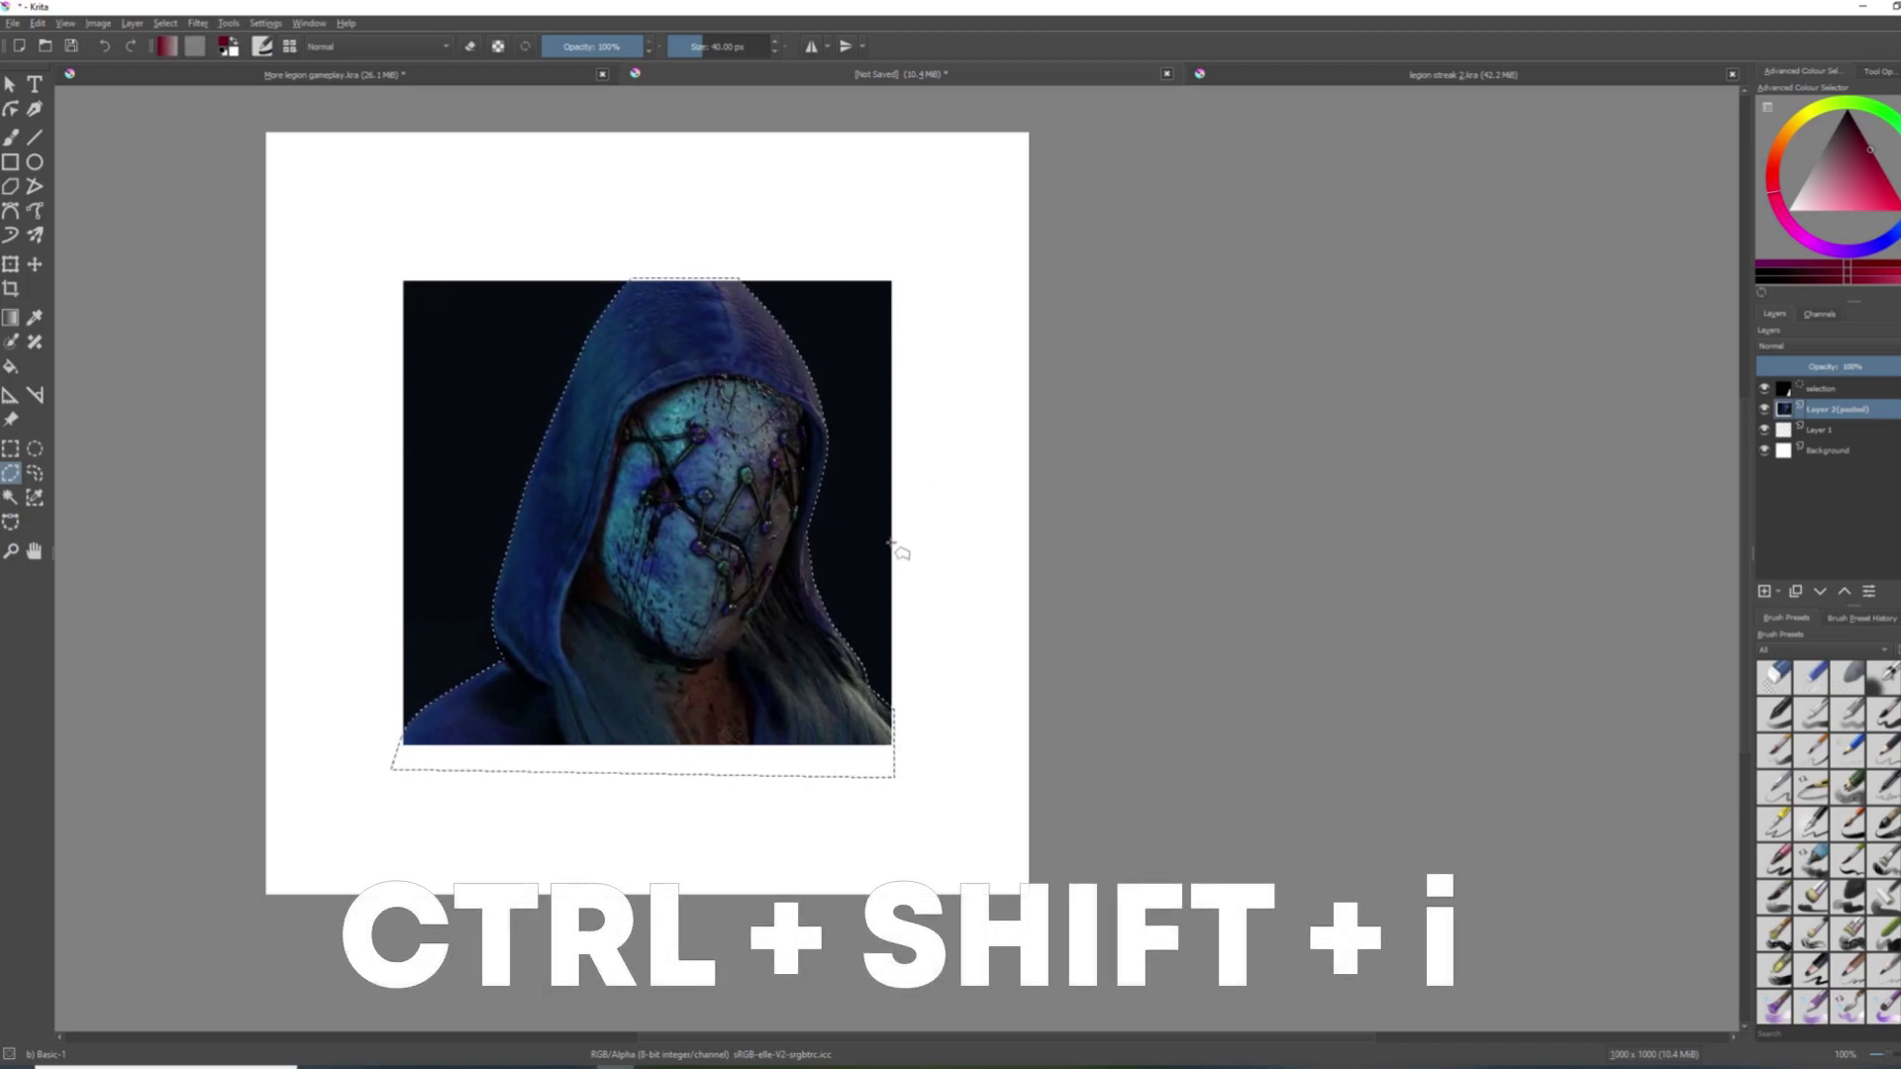
key(ctrl+shift+i)
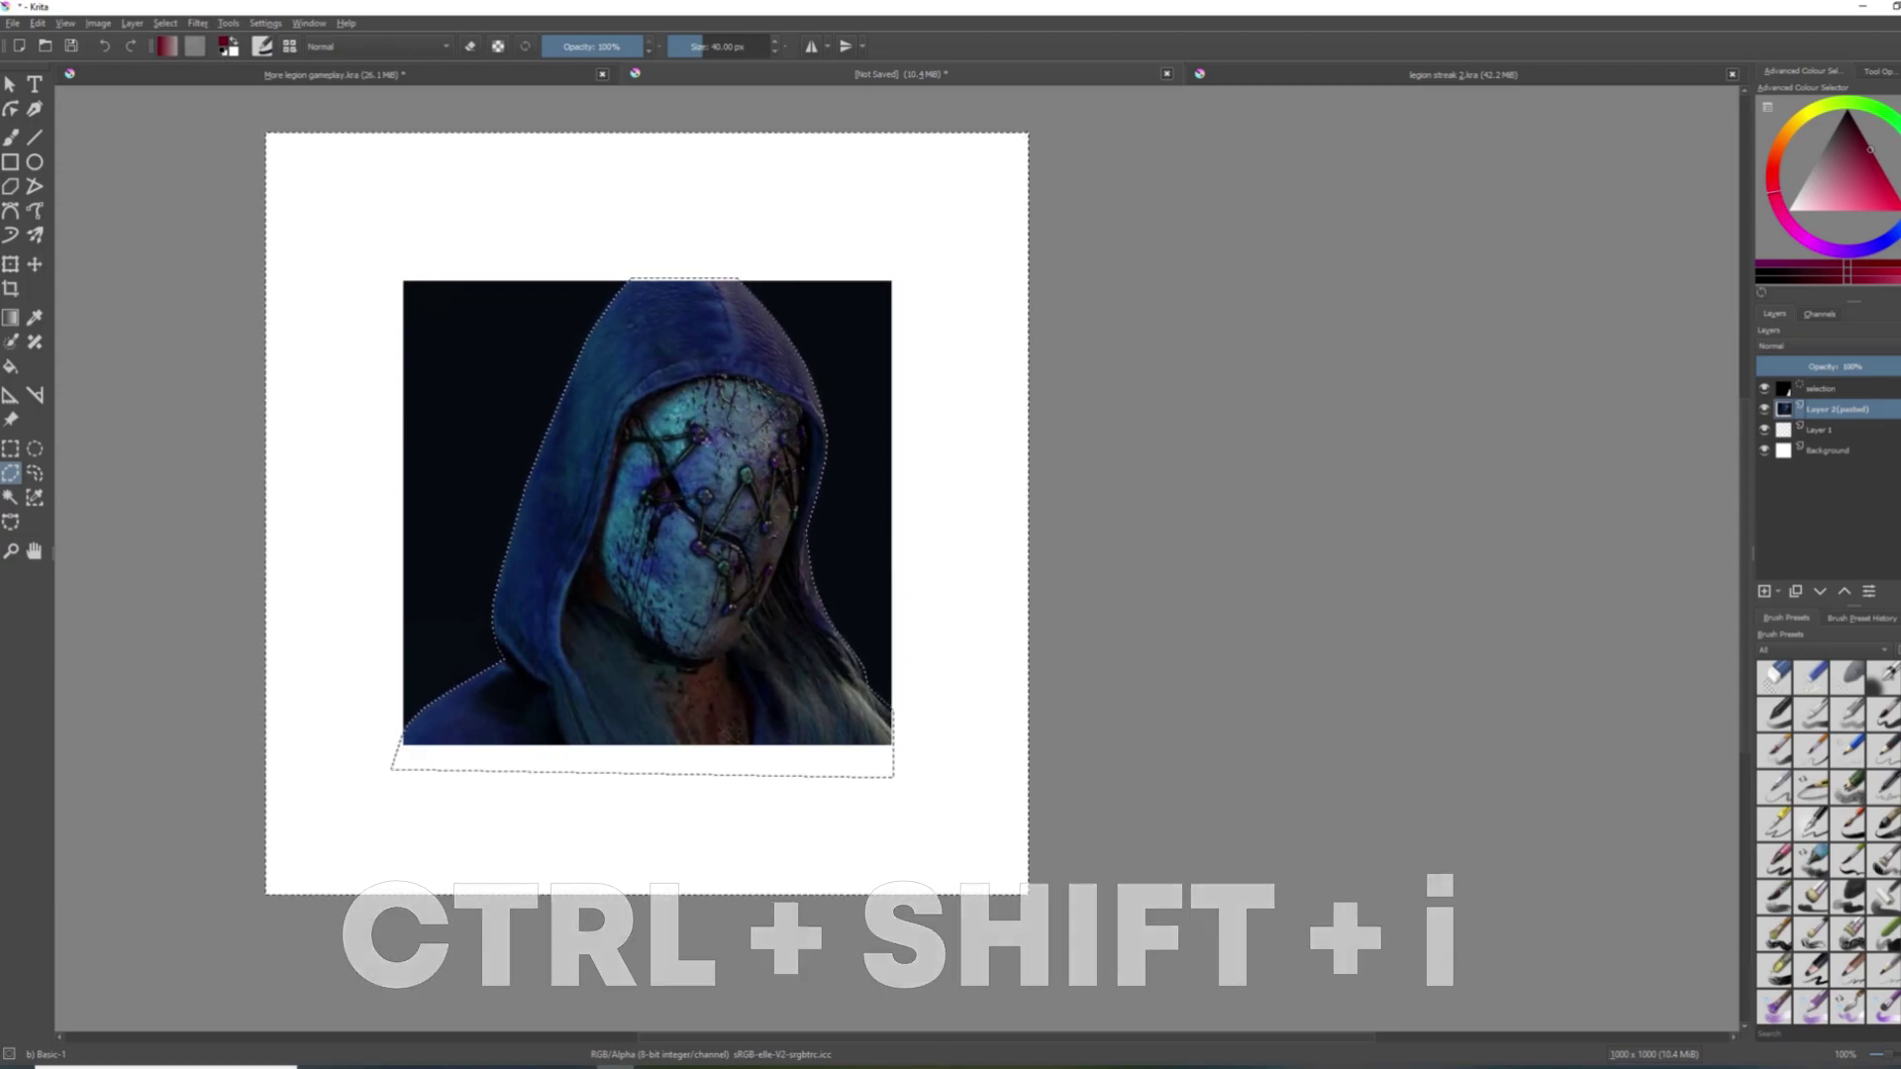
key(Delete)
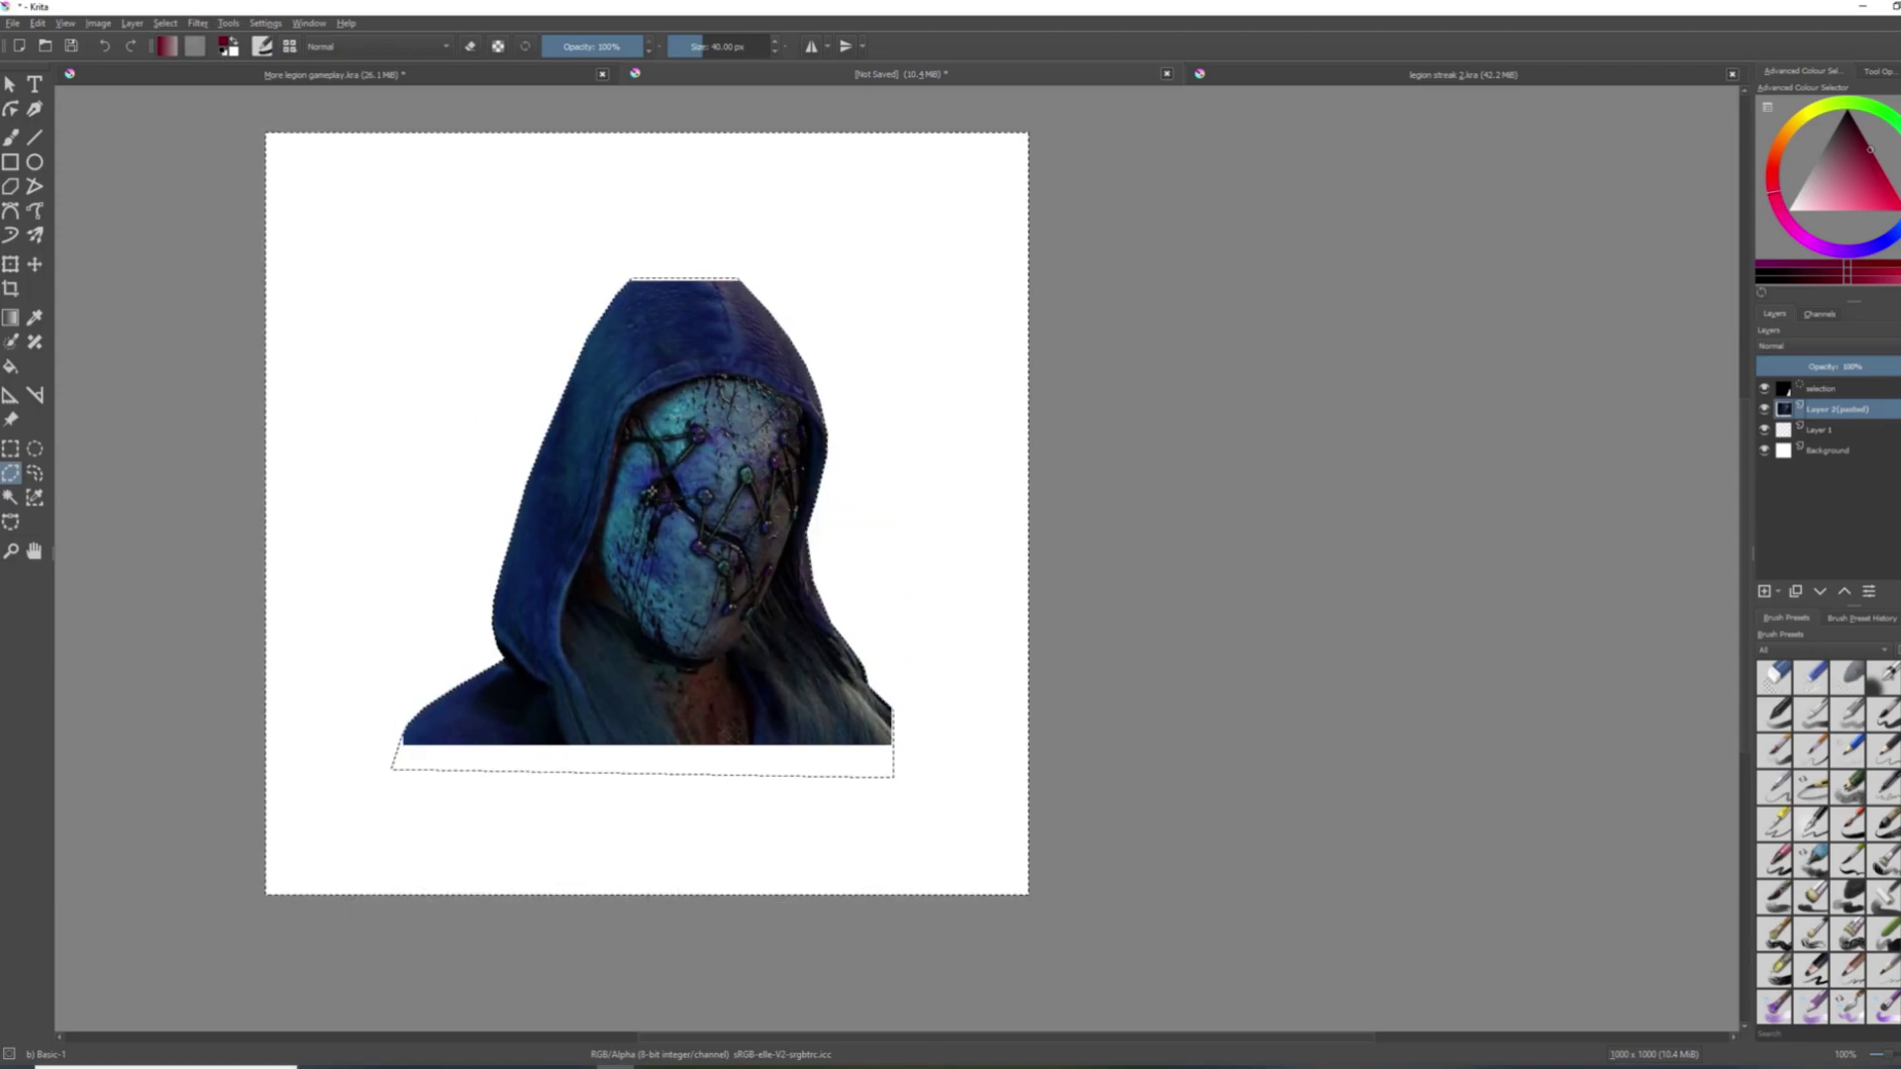
Inspect the cut-out edges up close, undo a stray change, refit the canvas and deselect.
ctrl+scroll(1031, 491, up, 5)
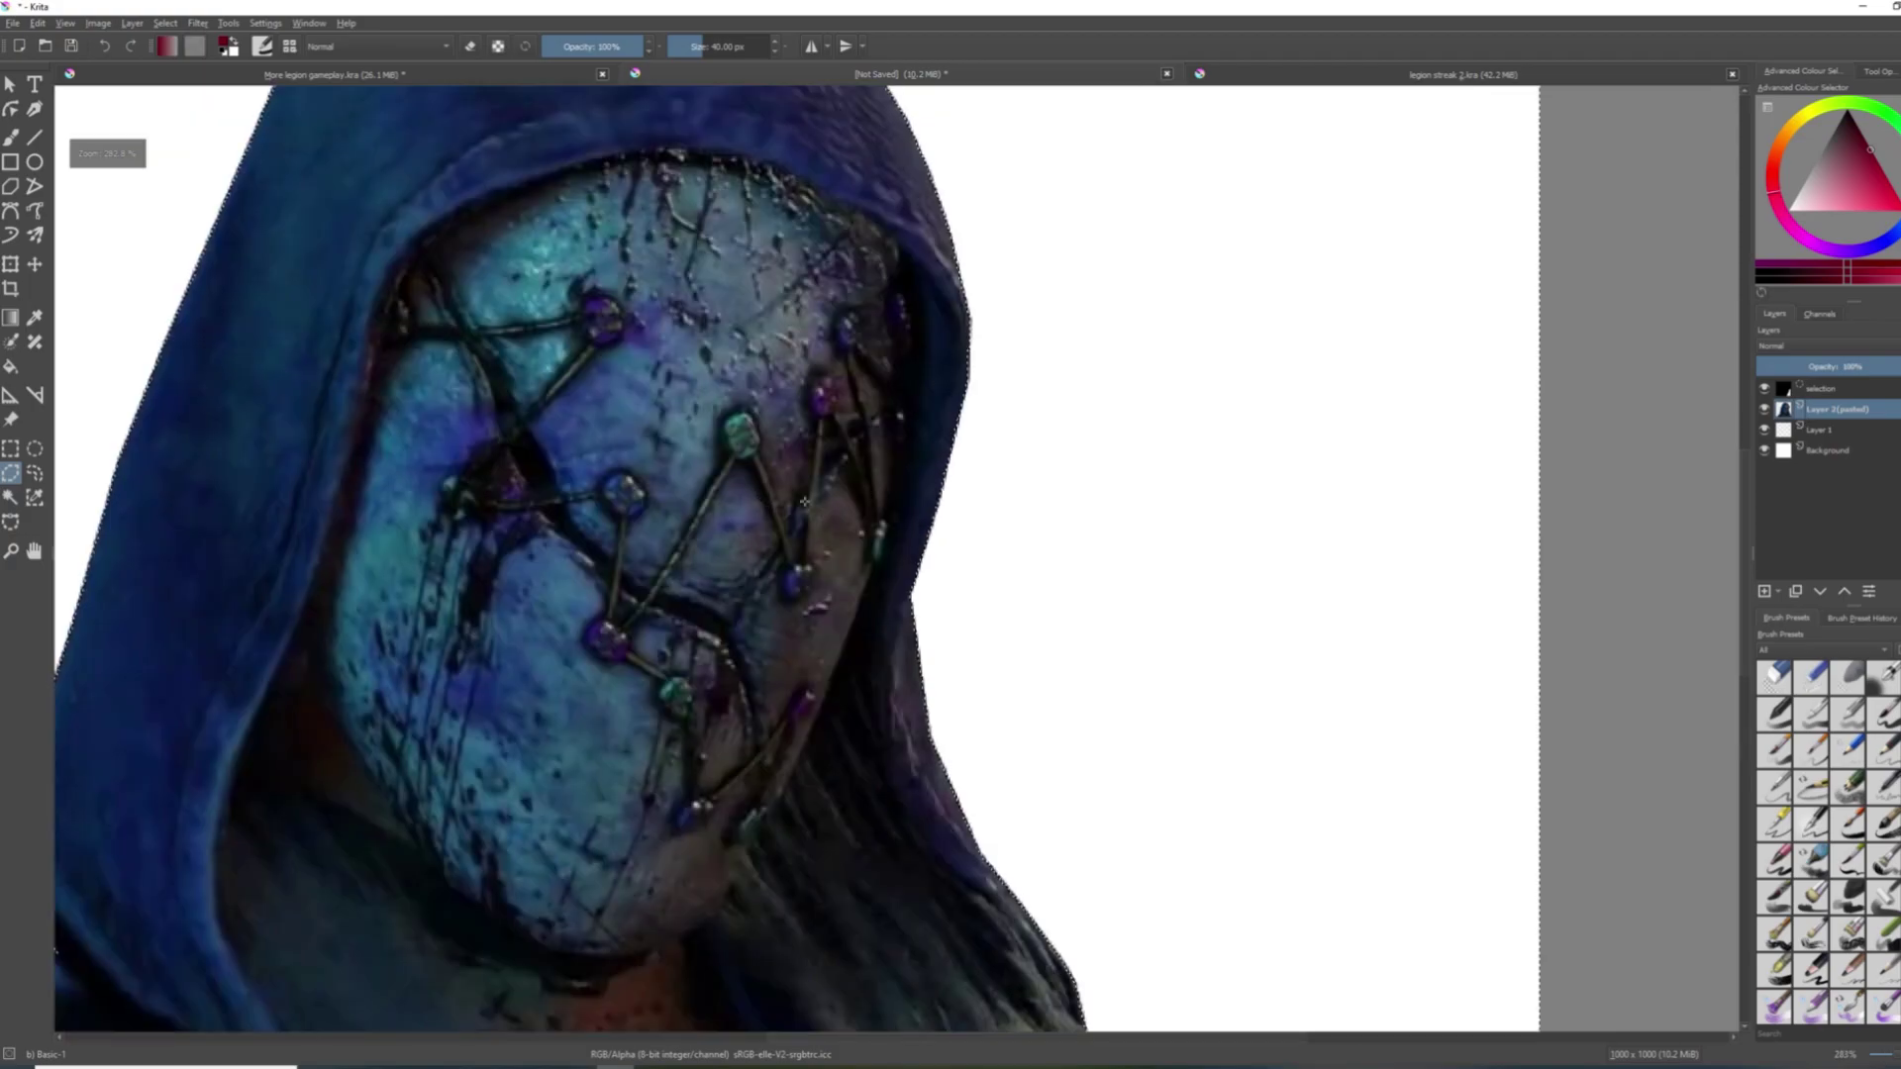
ctrl+scroll(1031, 490, up, 3)
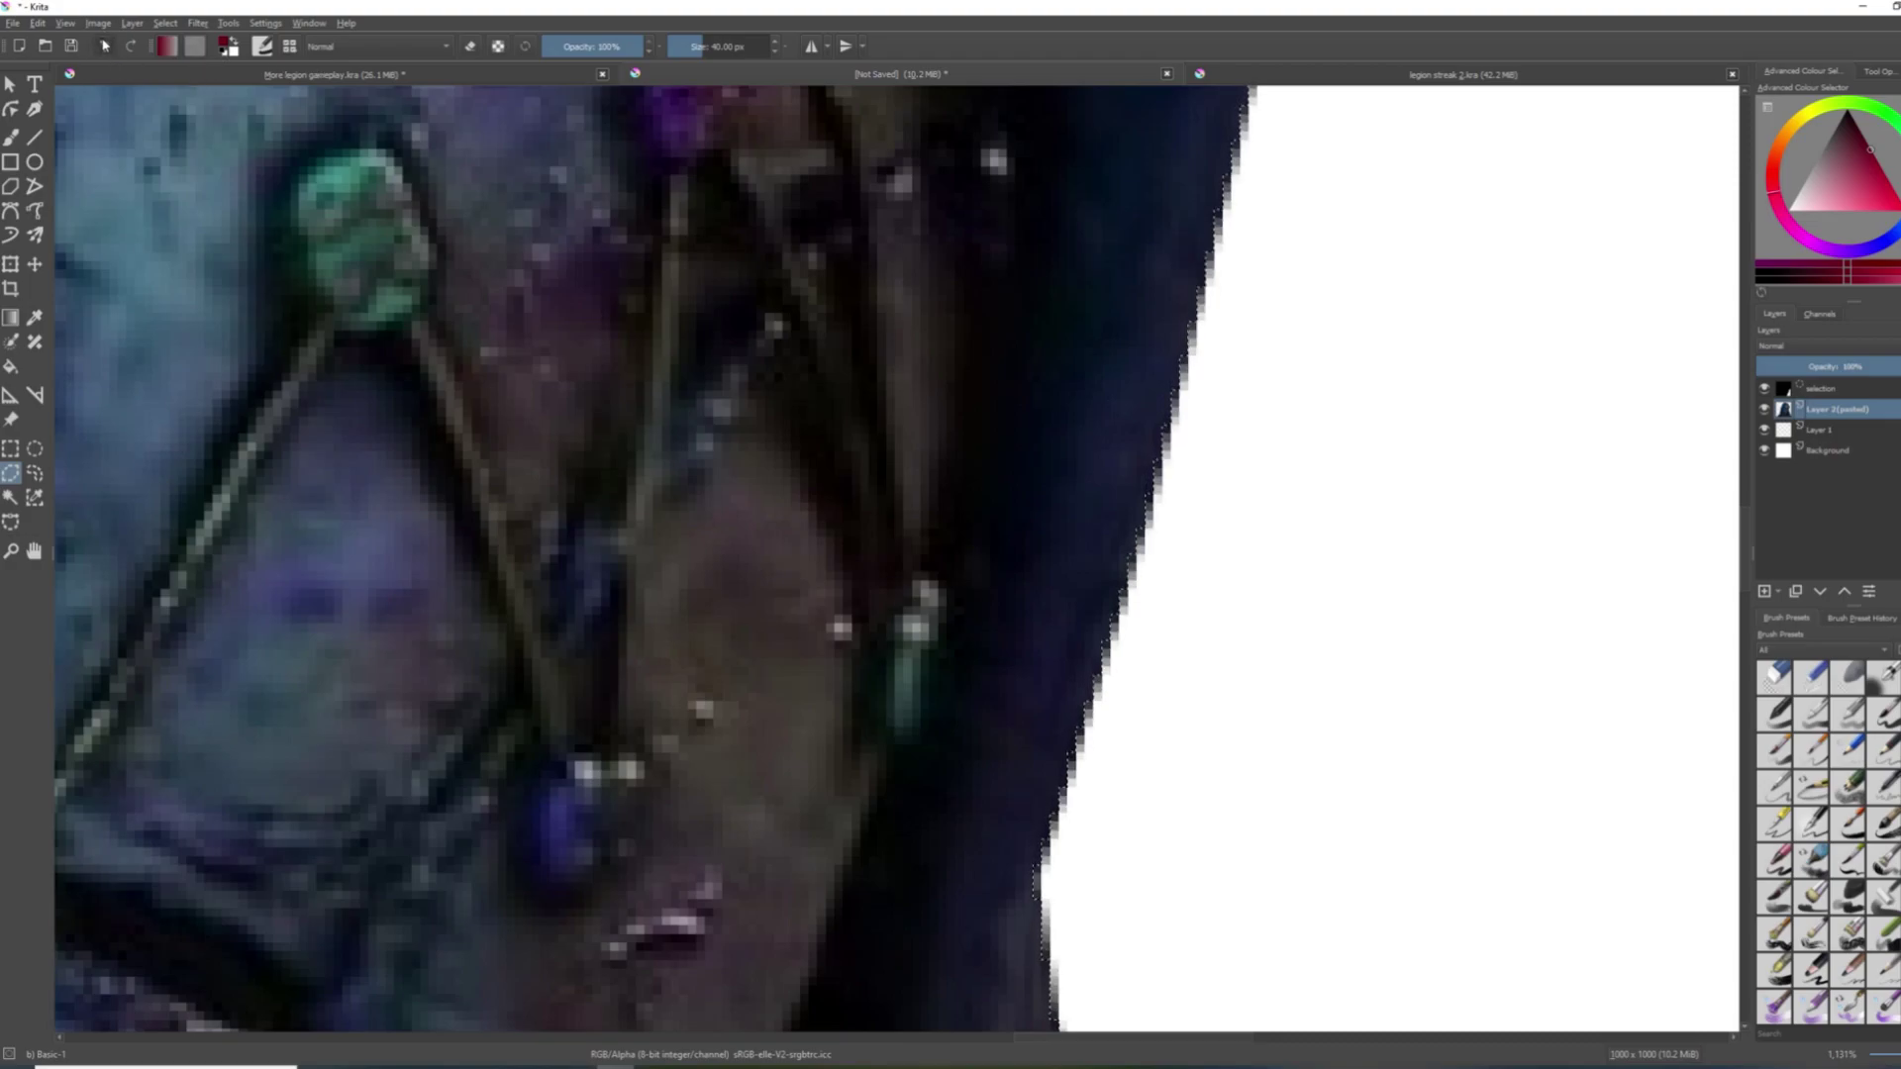
click(105, 46)
key(1)
key(ctrl+shift+z)
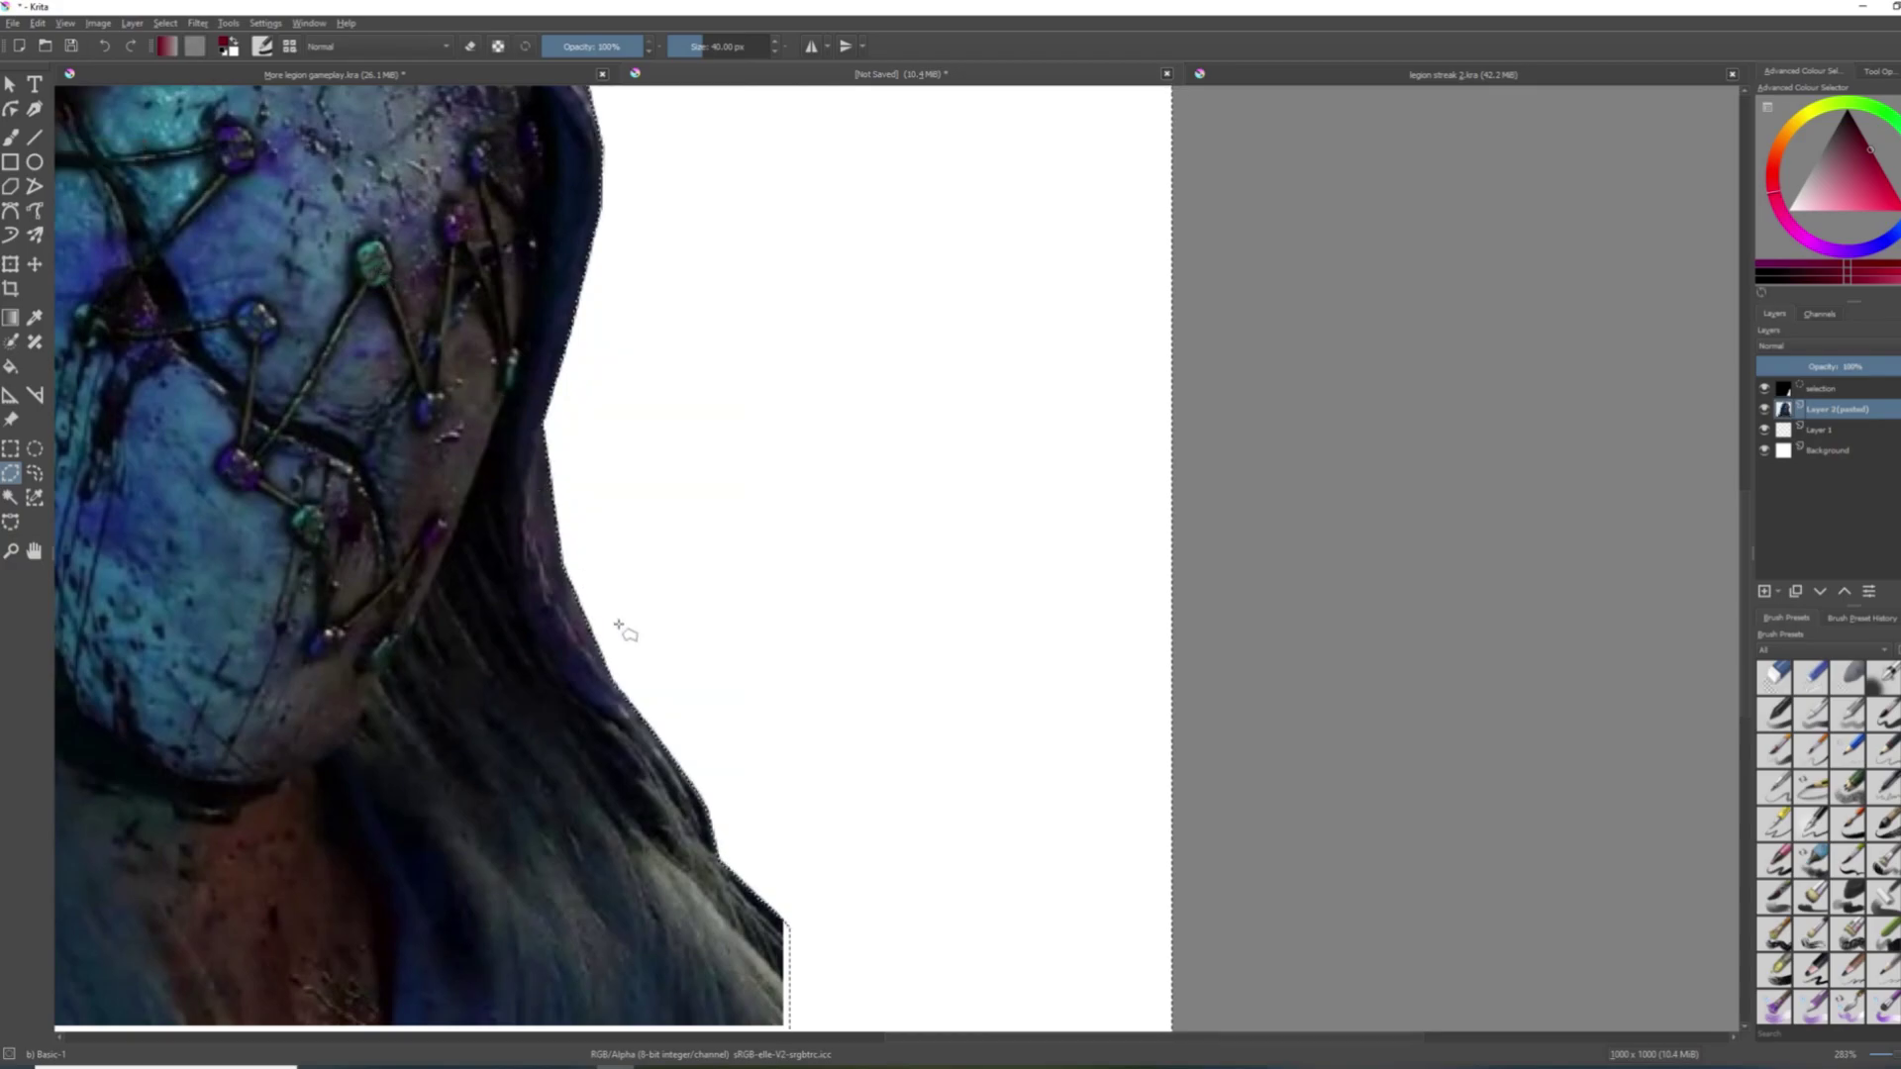
key(2)
key(1)
key(minus)
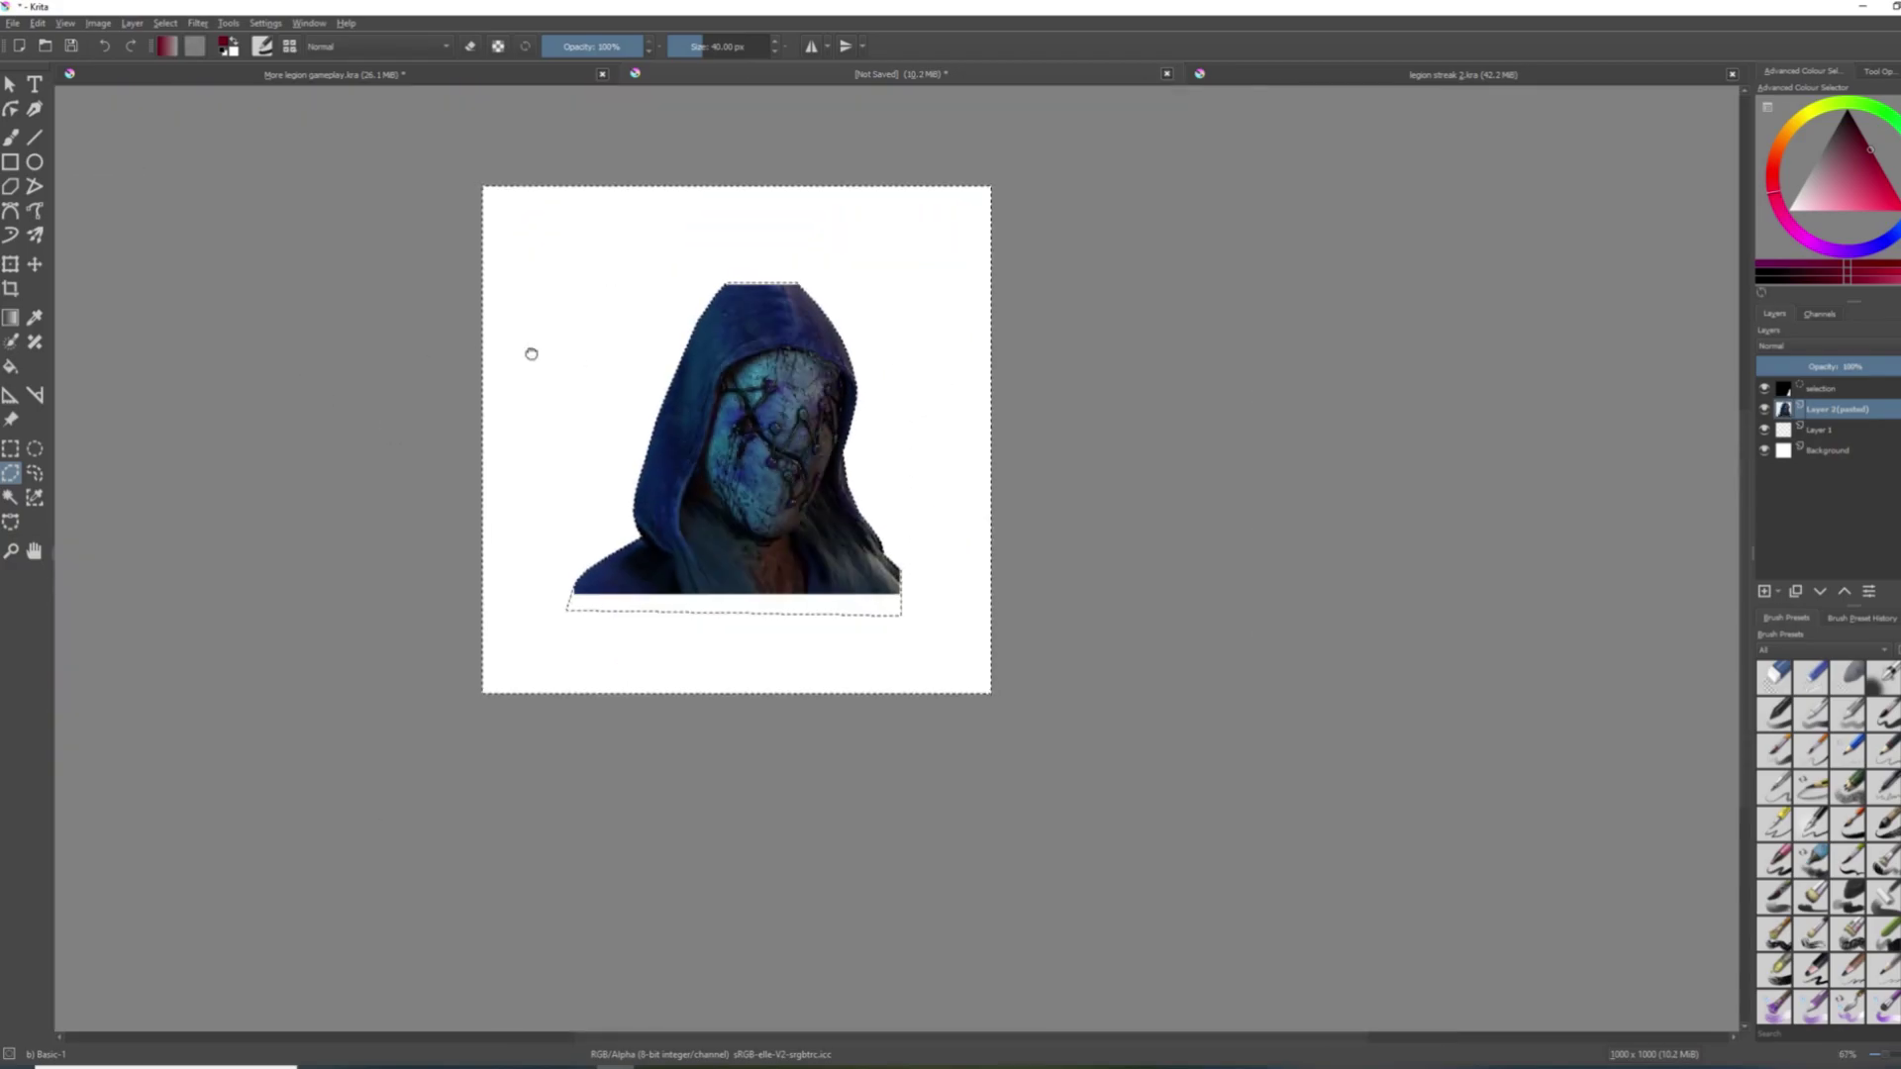
key(1)
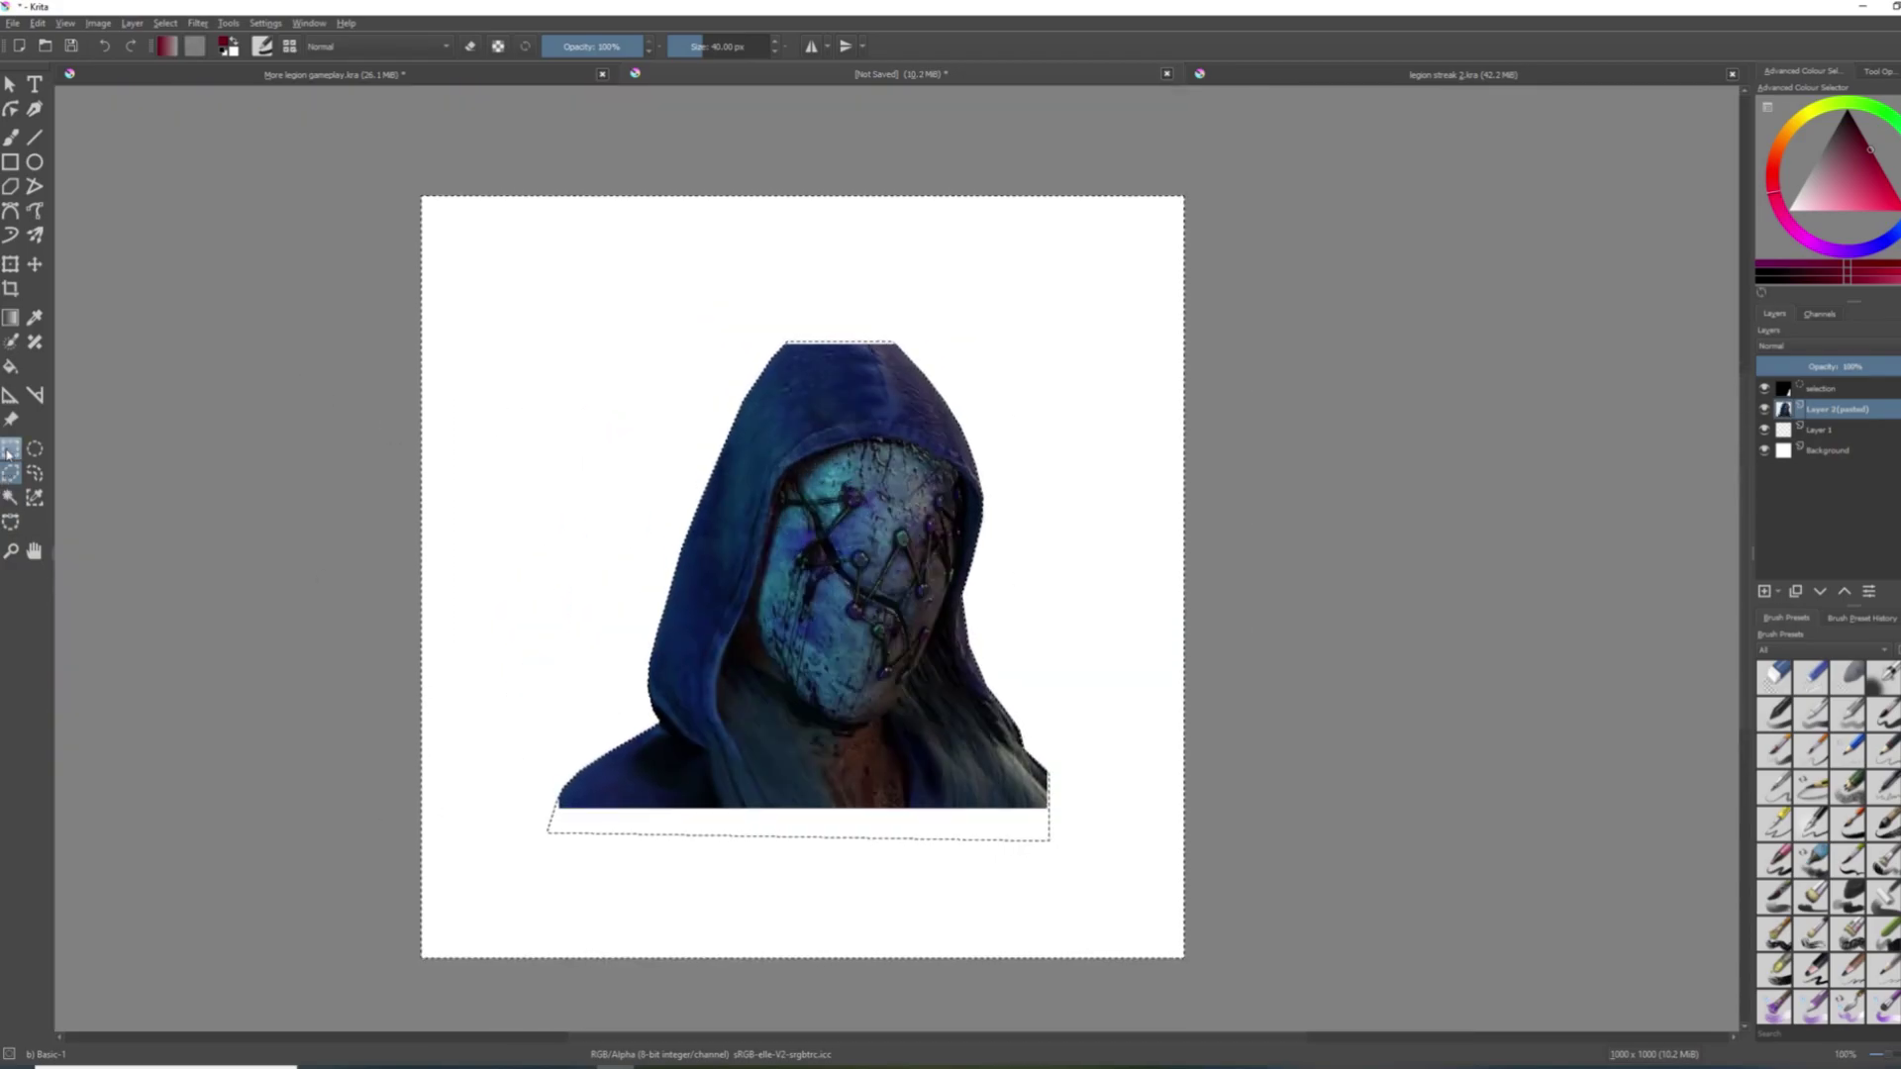
click(10, 448)
click(656, 427)
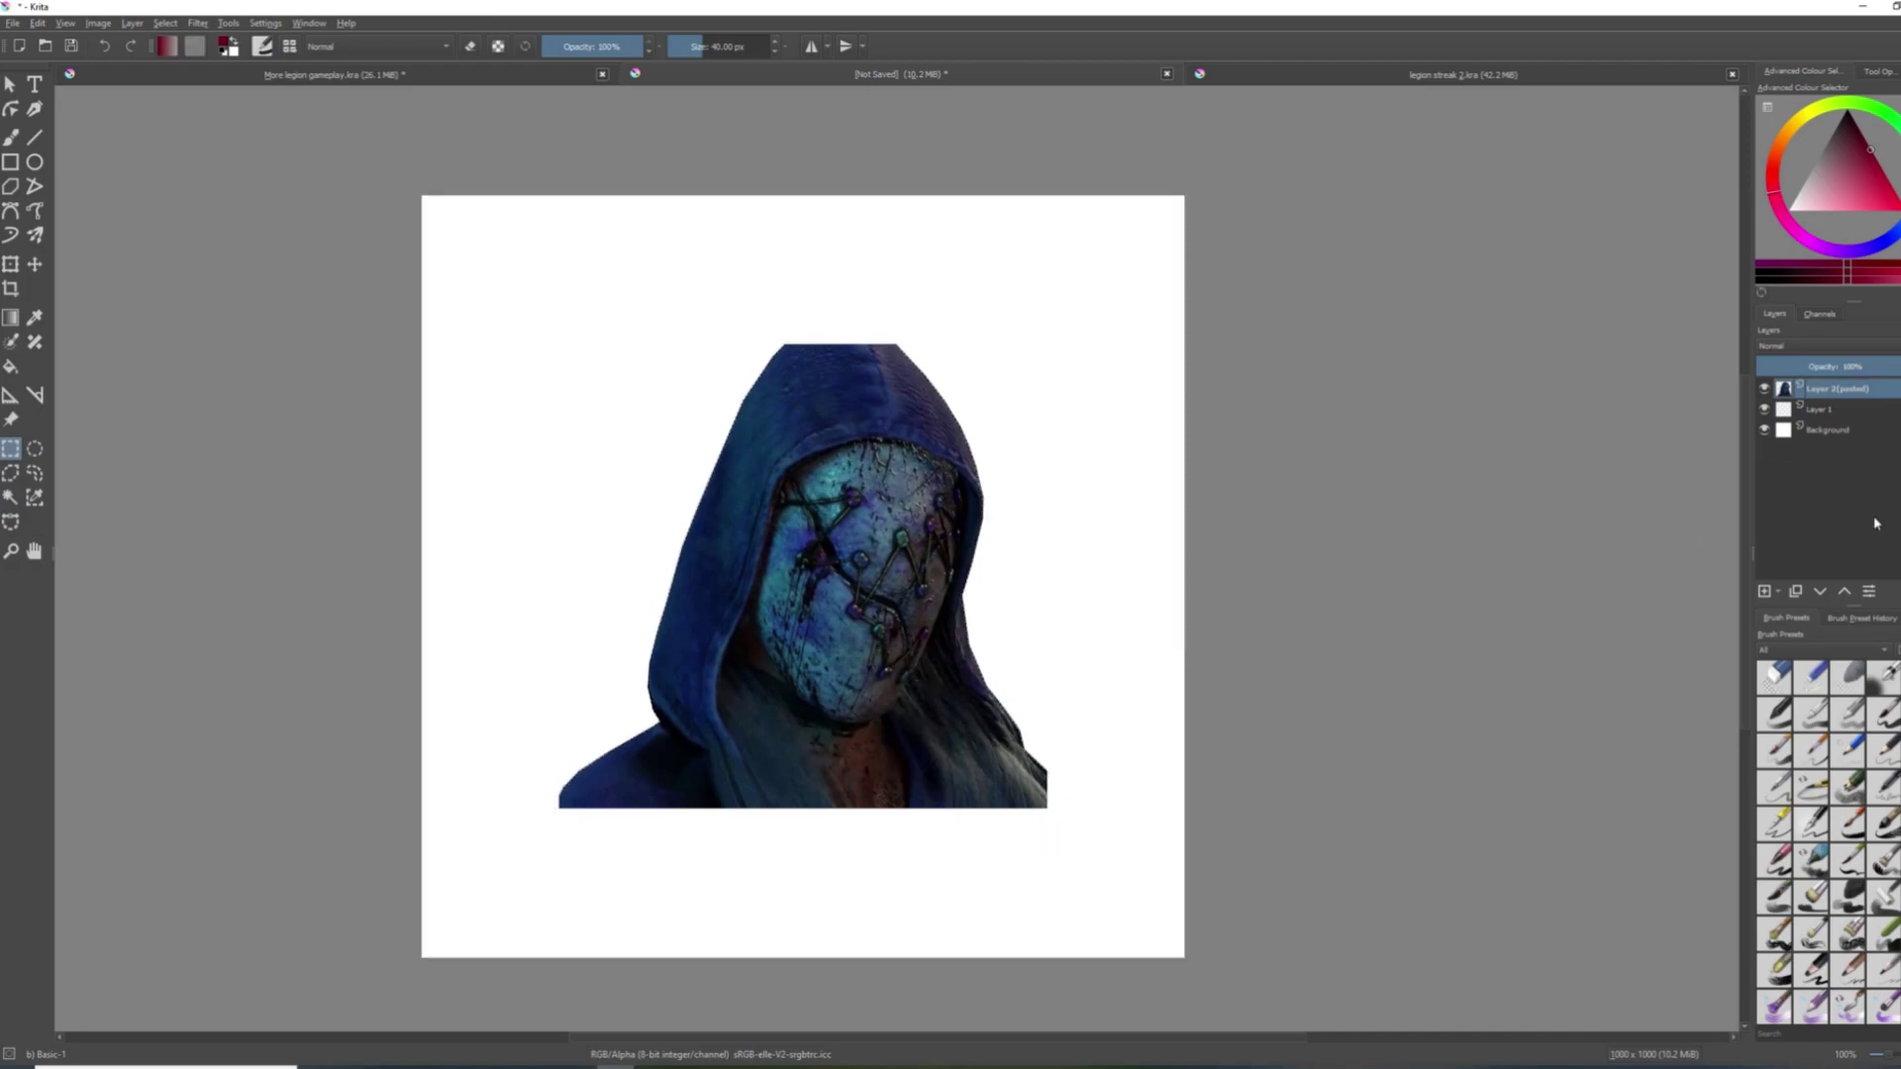
Add two new layers above Layer 1.
click(1815, 410)
click(1765, 593)
click(1764, 593)
click(1828, 454)
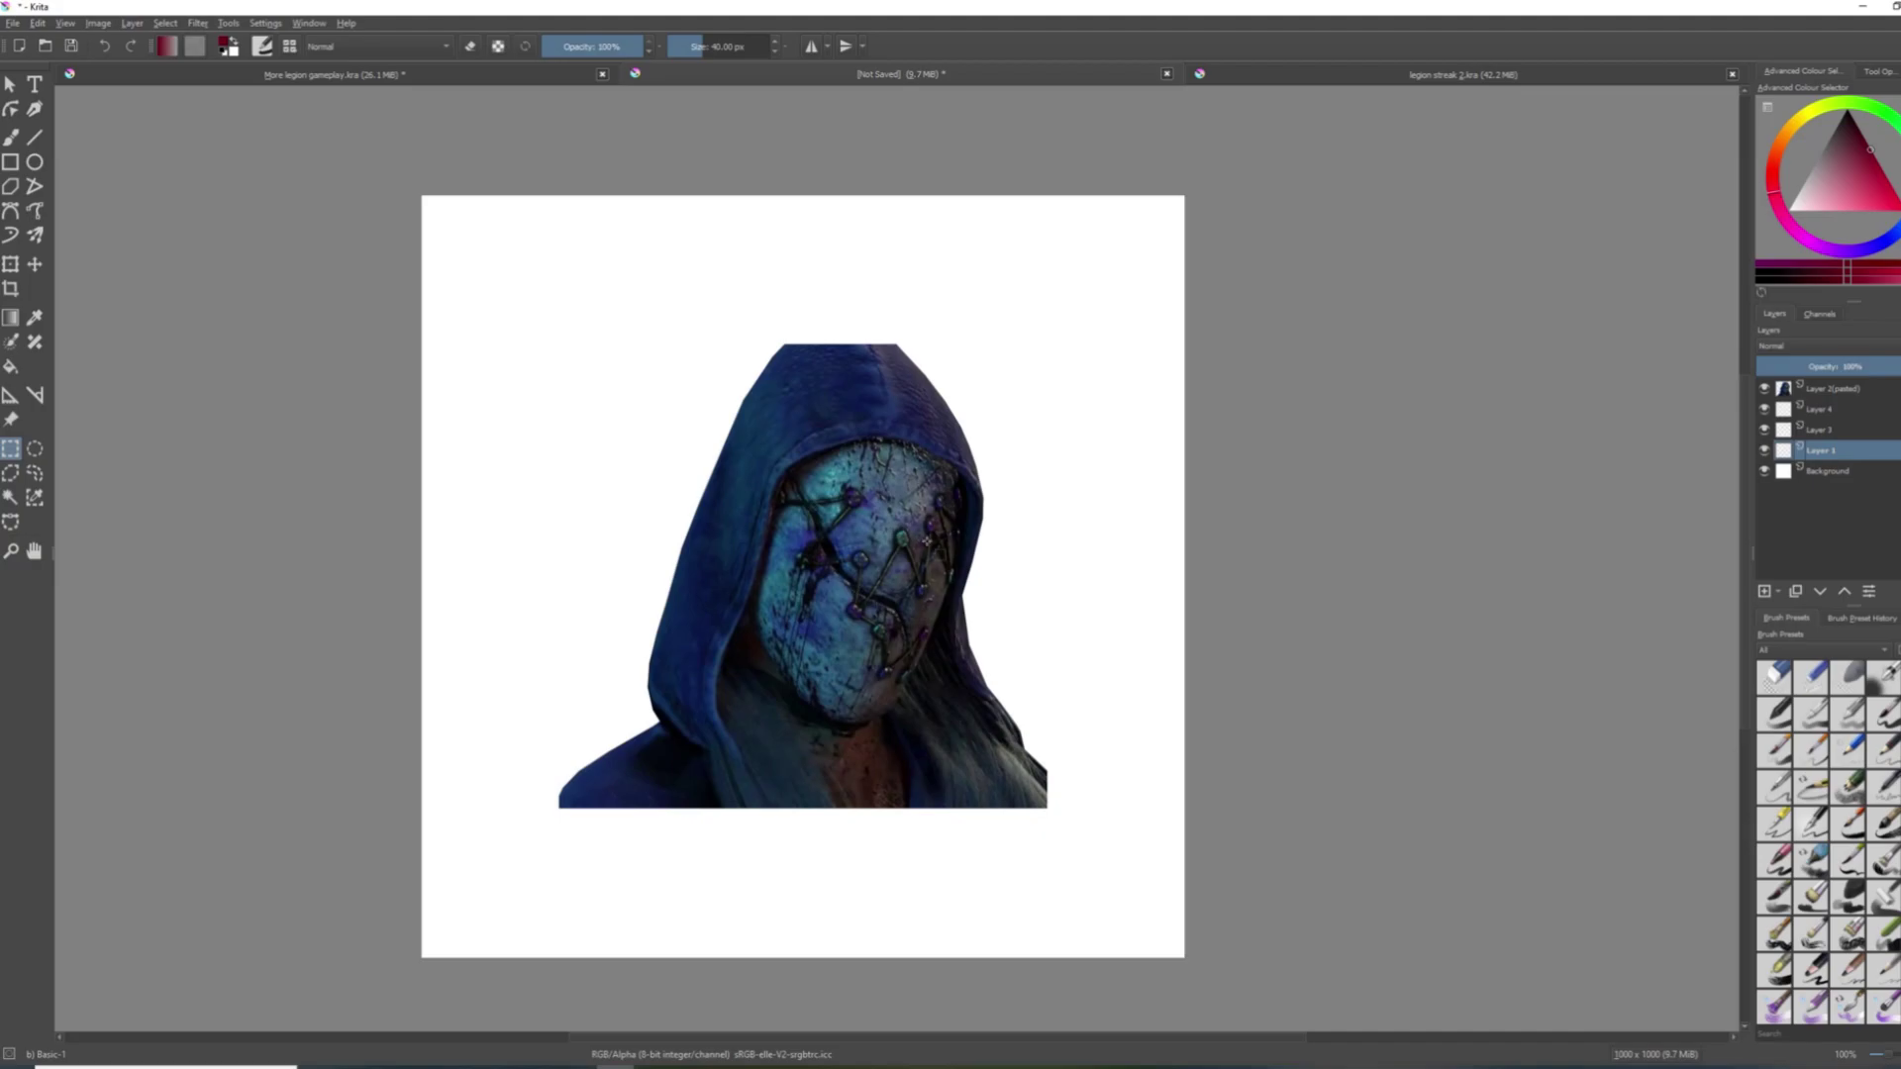
drag(926, 542, 962, 499)
ctrl+scroll(741, 588, up, 1)
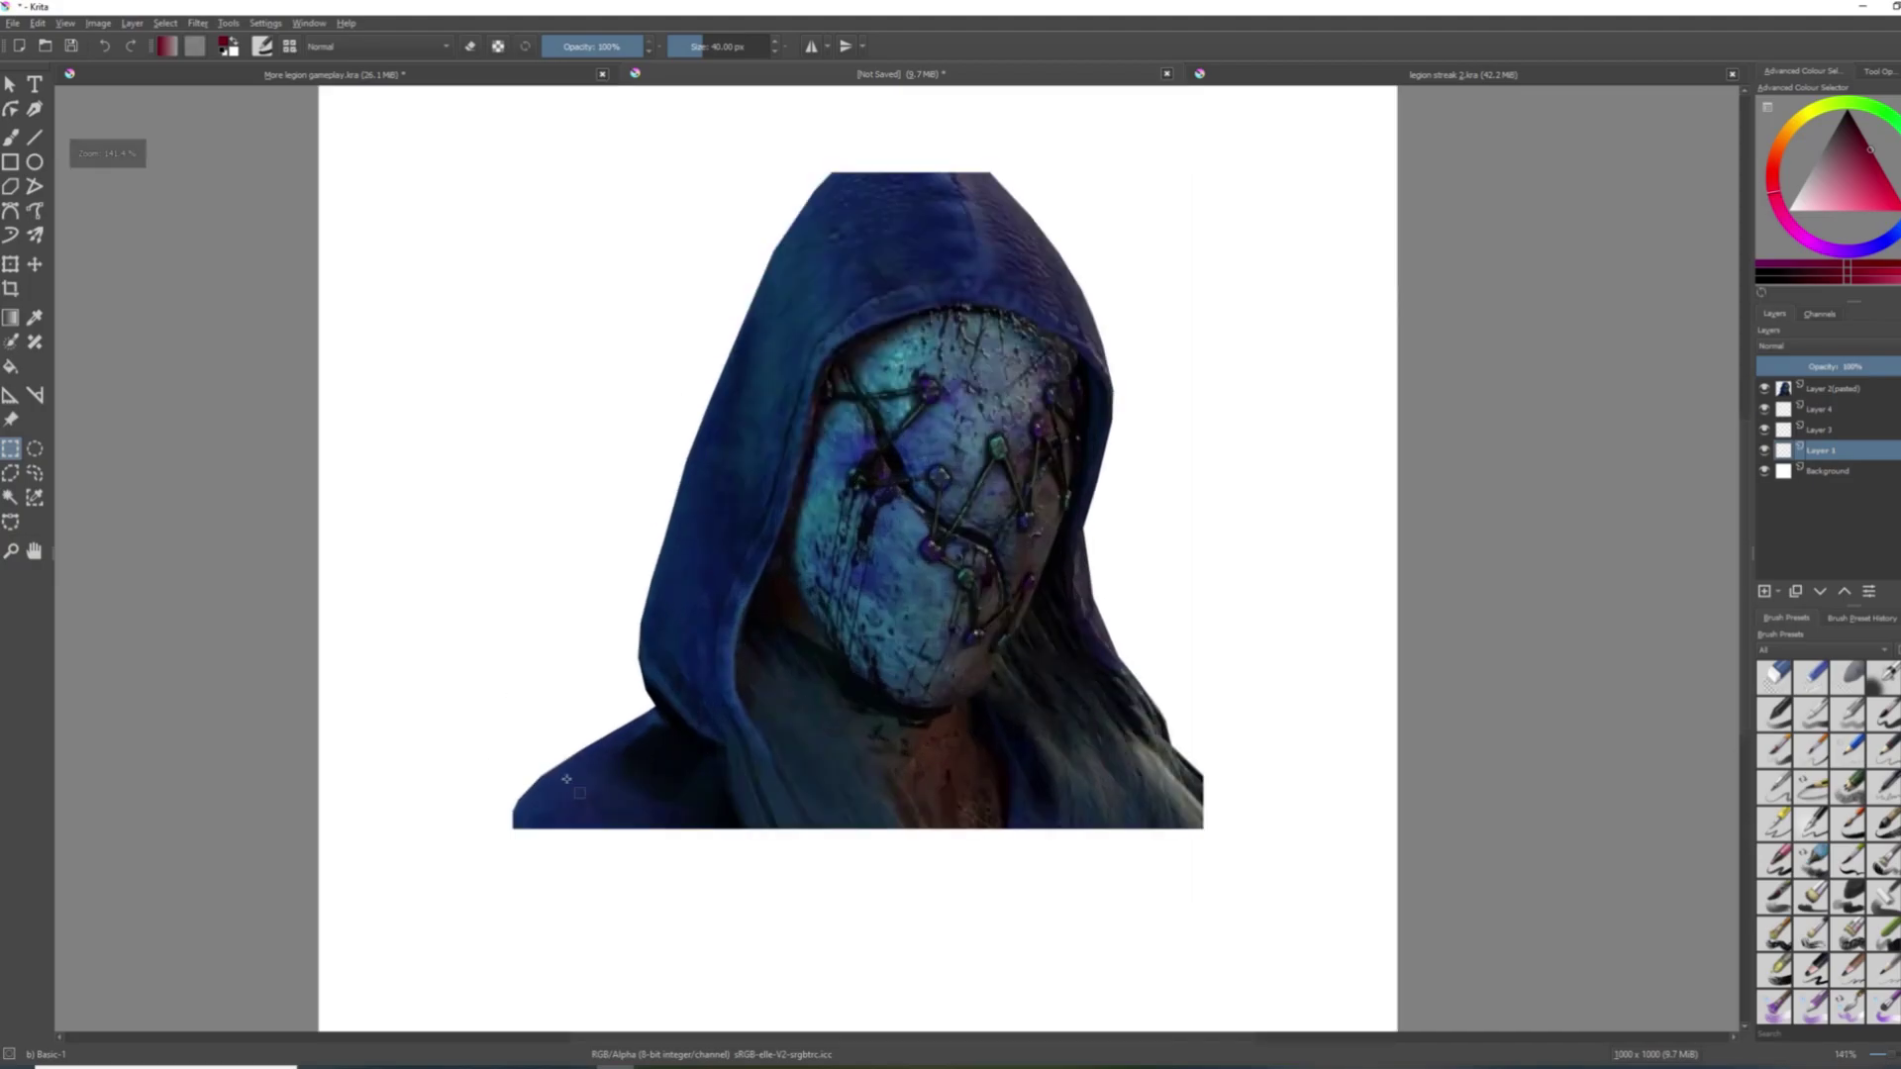
scroll(1000, 536, down, 1)
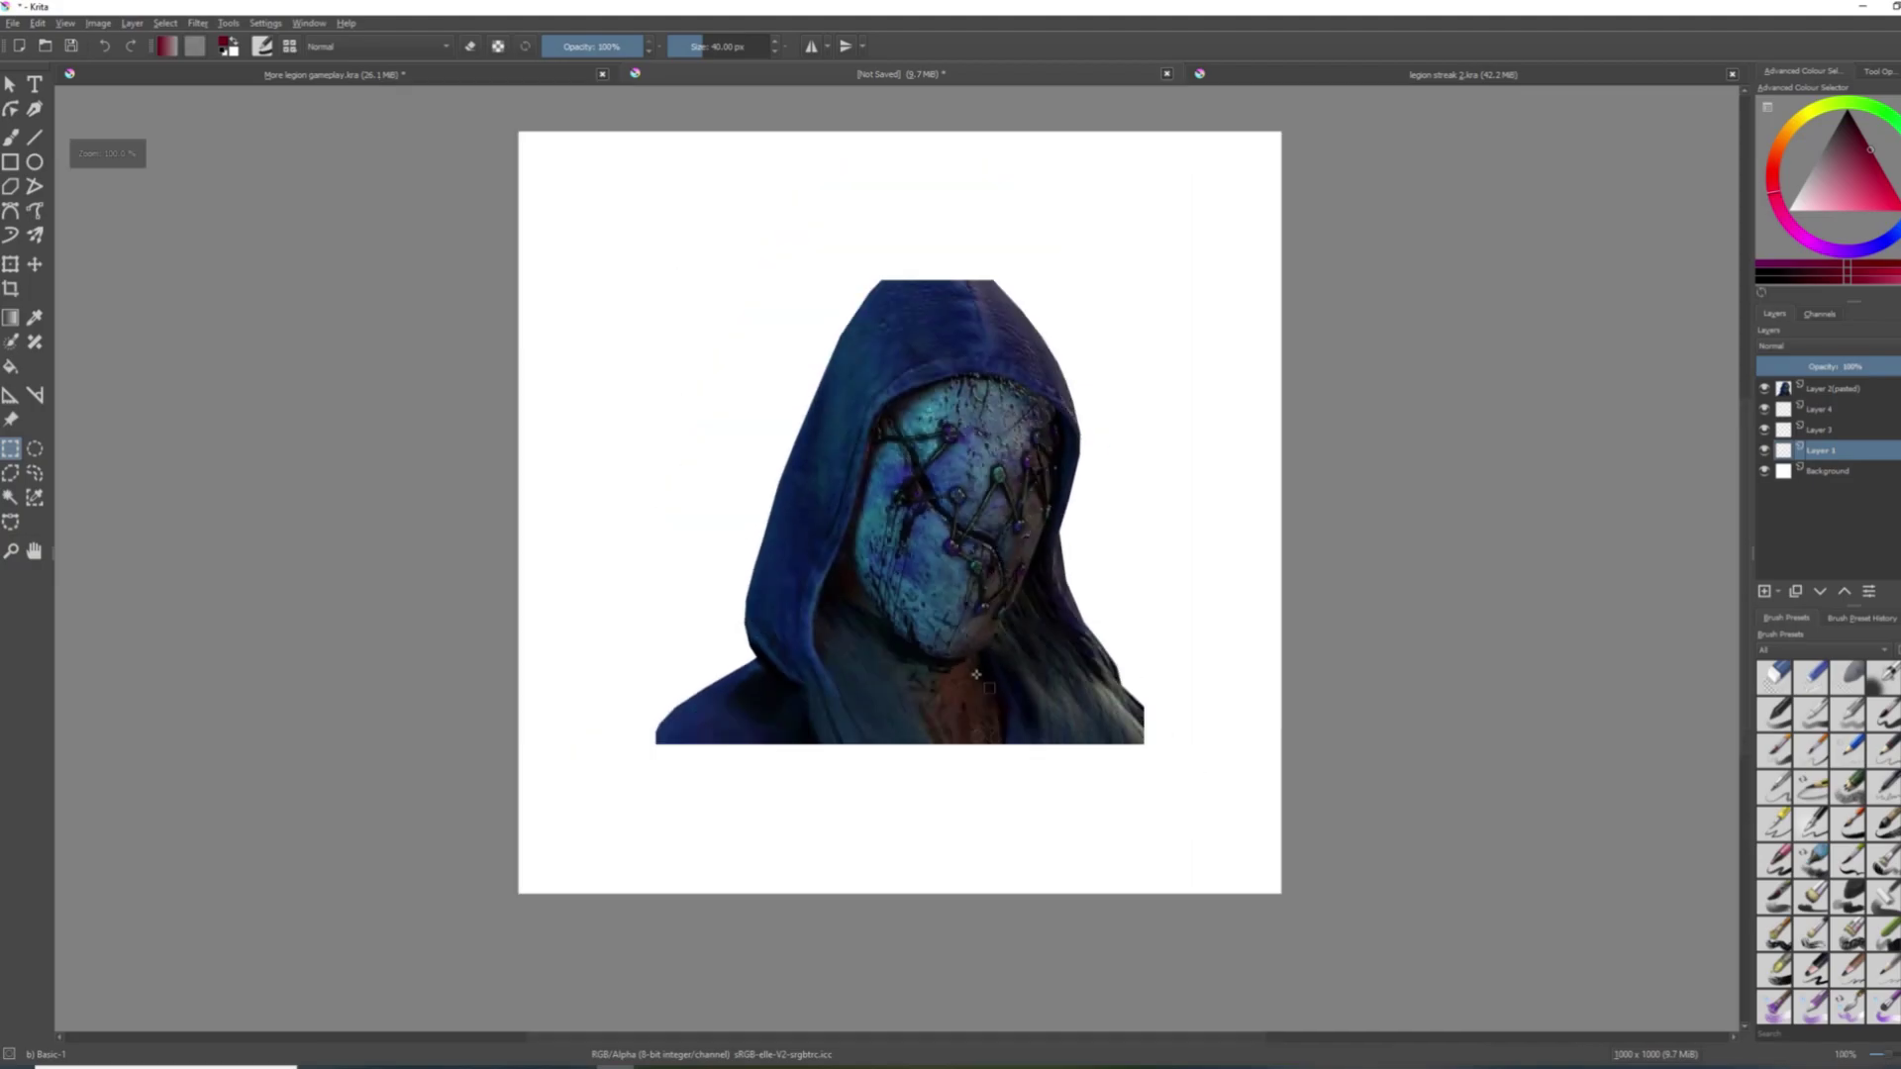
scroll(865, 543, up, 1)
scroll(866, 543, up, 1)
scroll(862, 566, up, 1)
scroll(861, 566, down, 2)
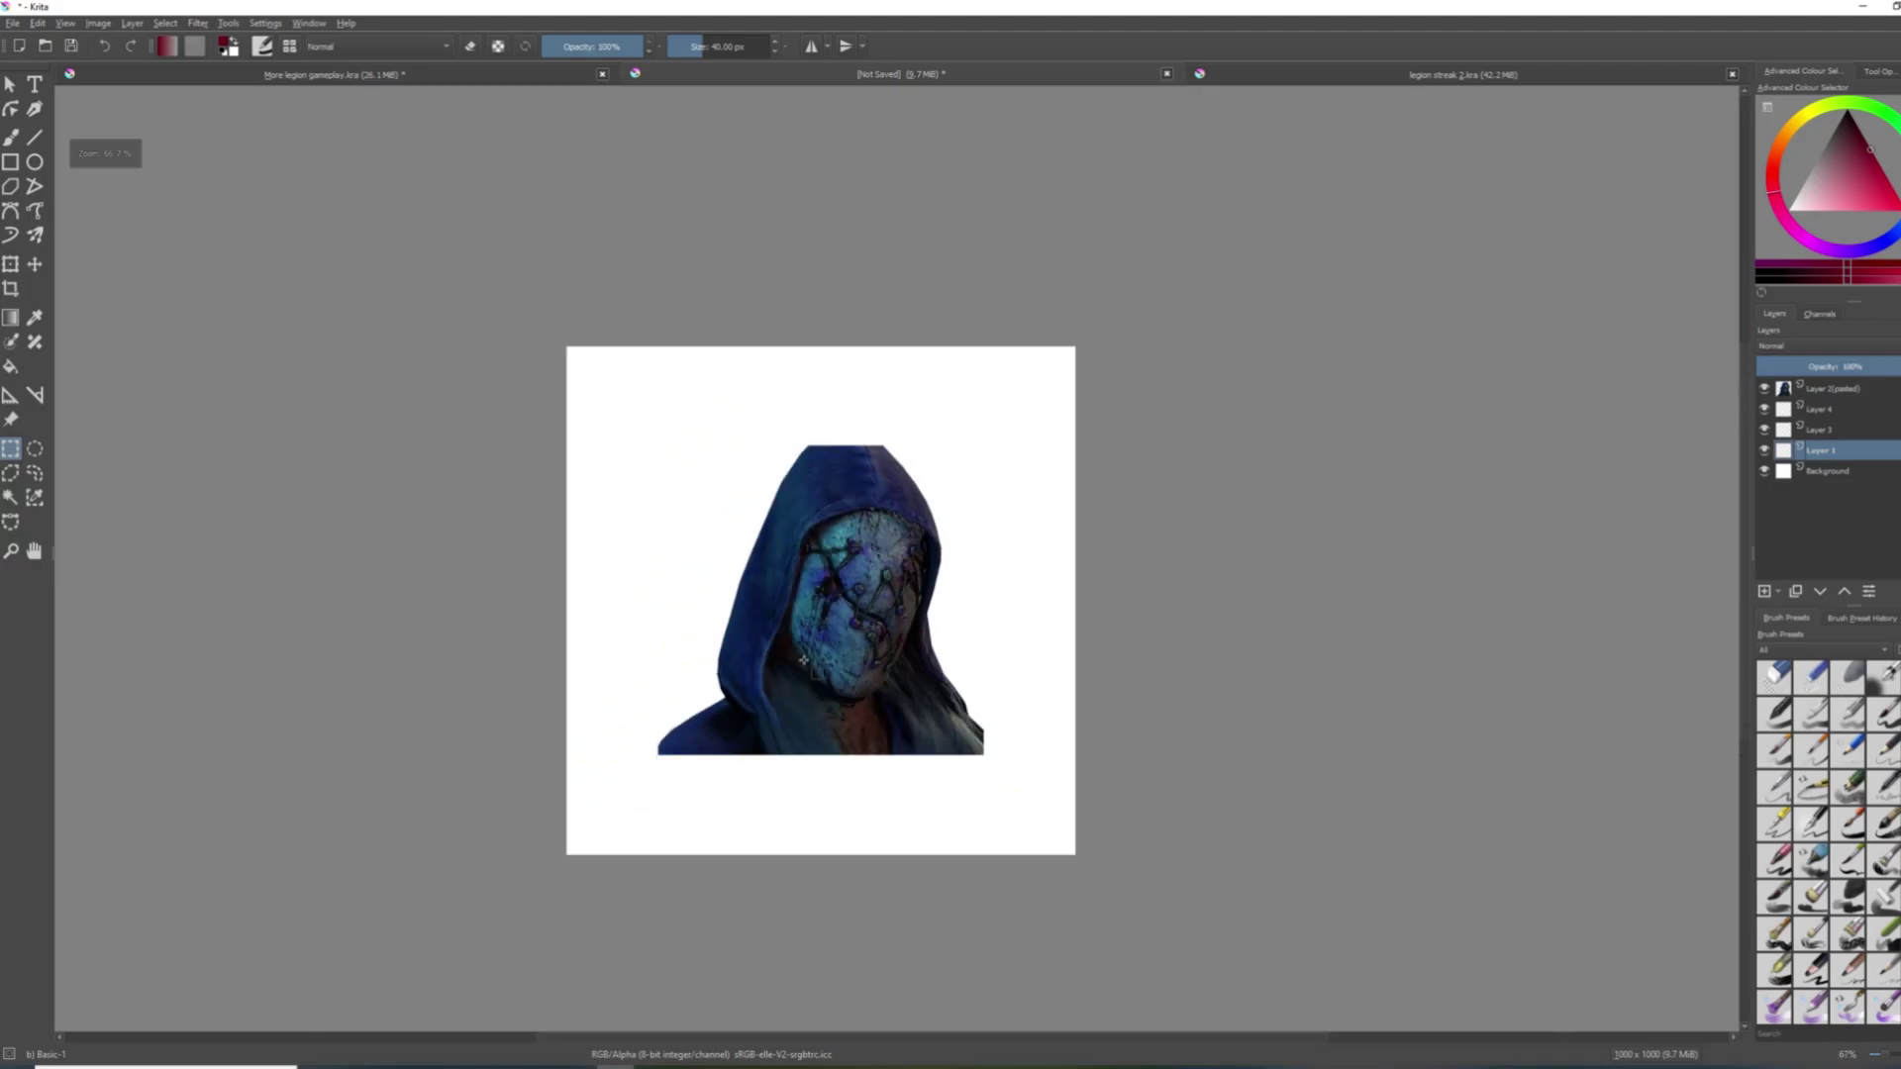
scroll(861, 567, up, 1)
scroll(862, 566, up, 1)
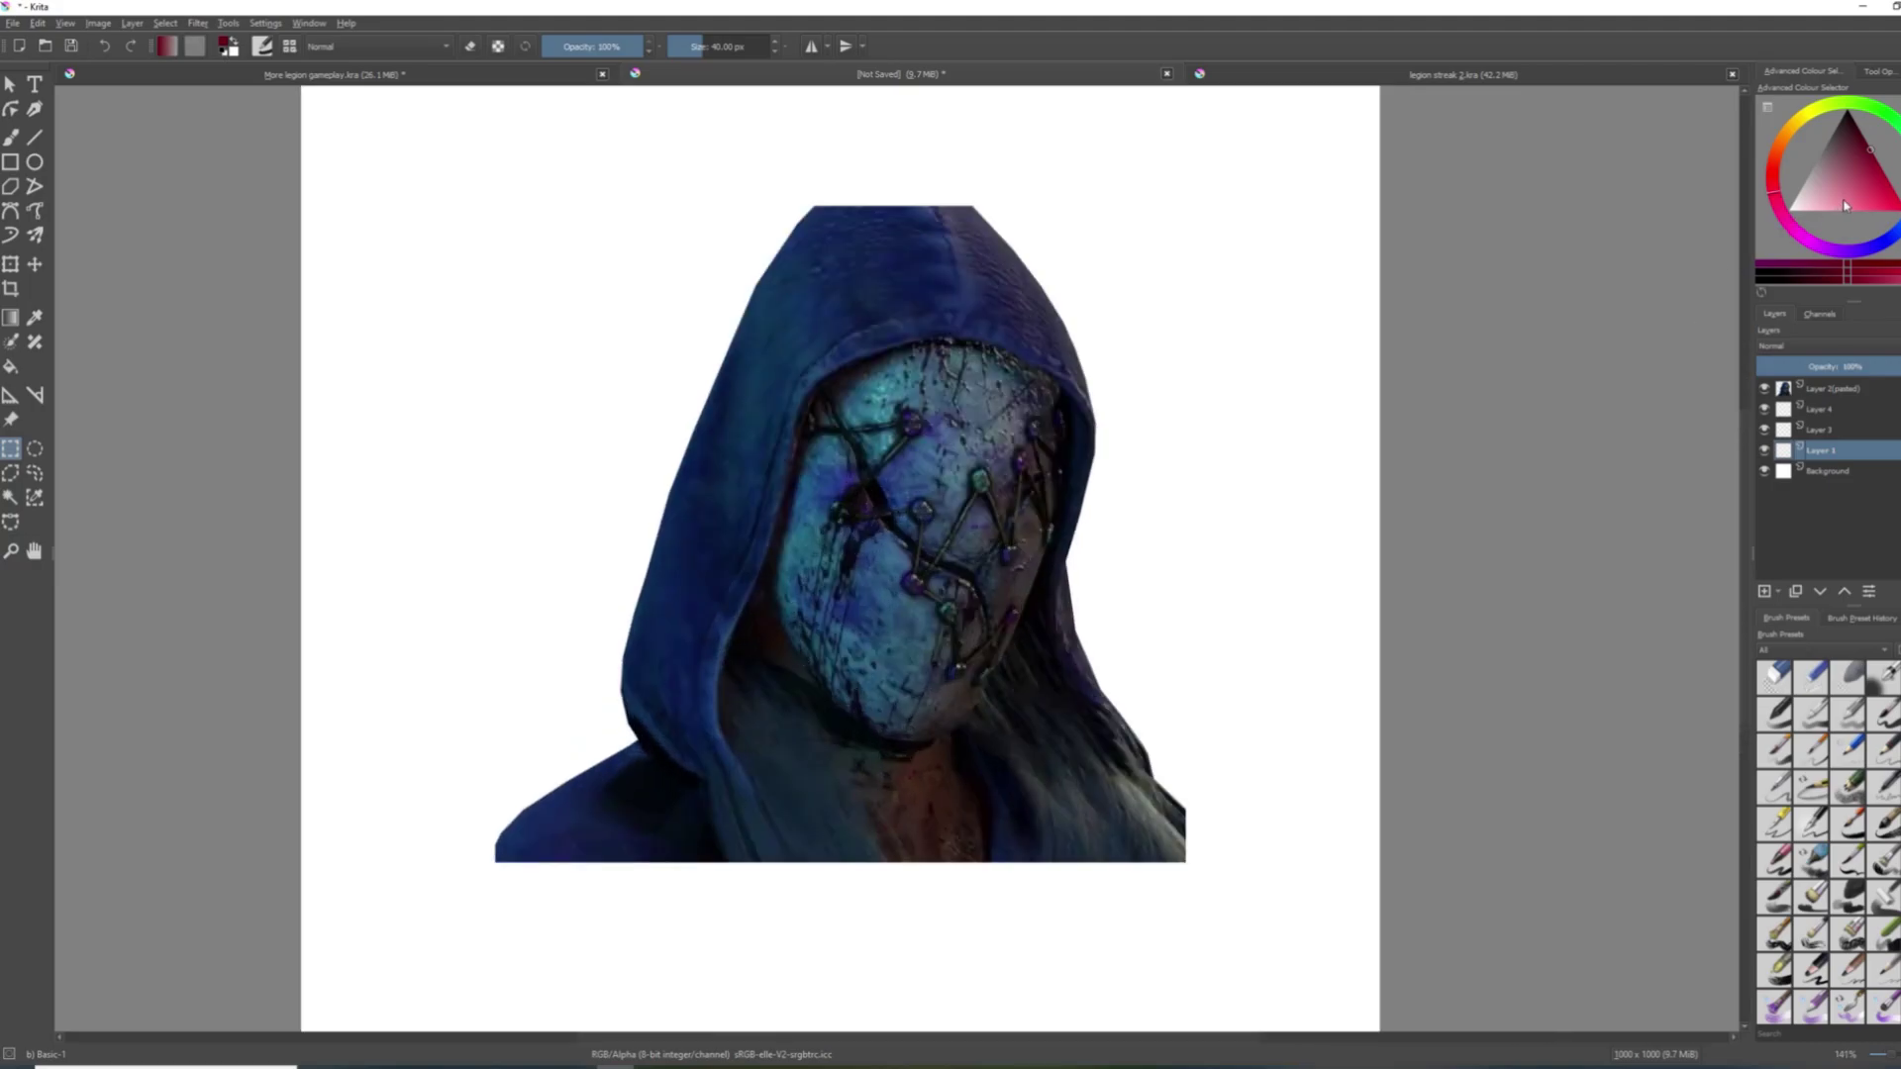
Pick a bright green and paint it over the white background behind the figure.
click(1897, 127)
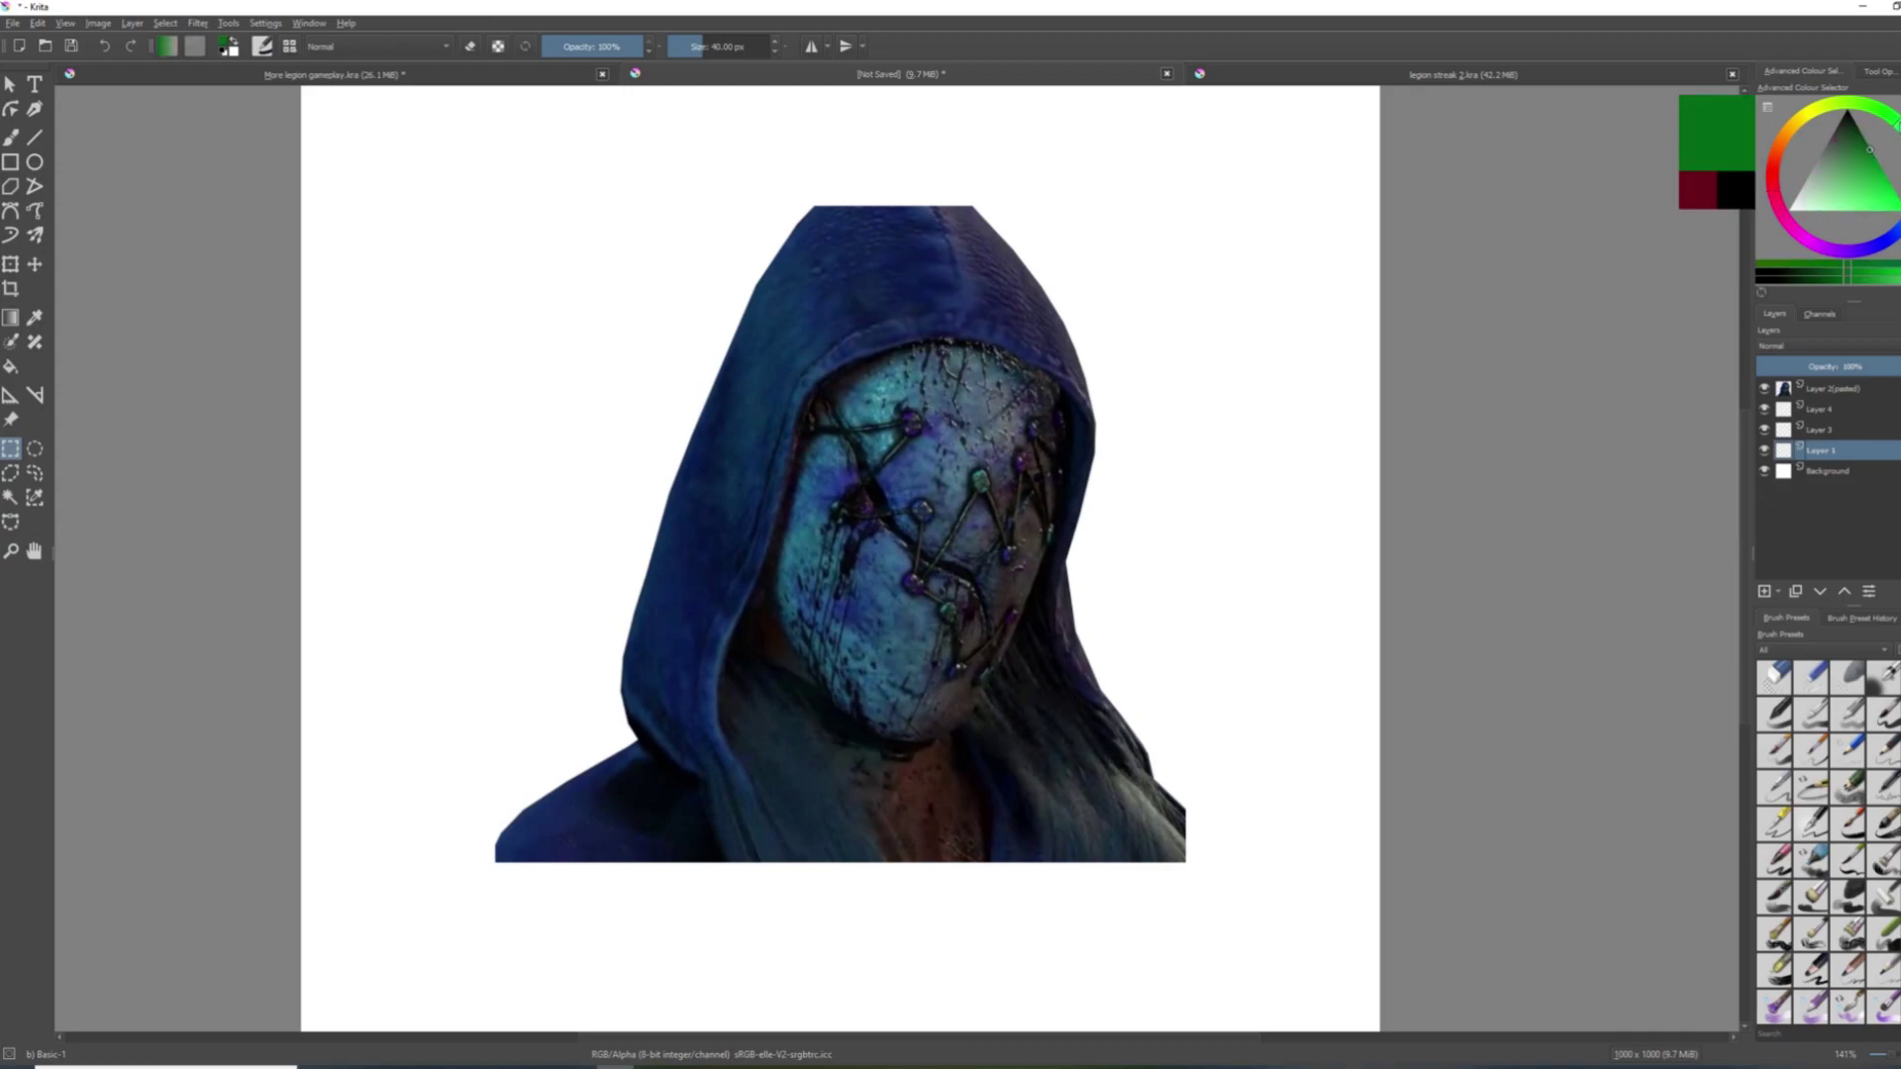
click(1889, 180)
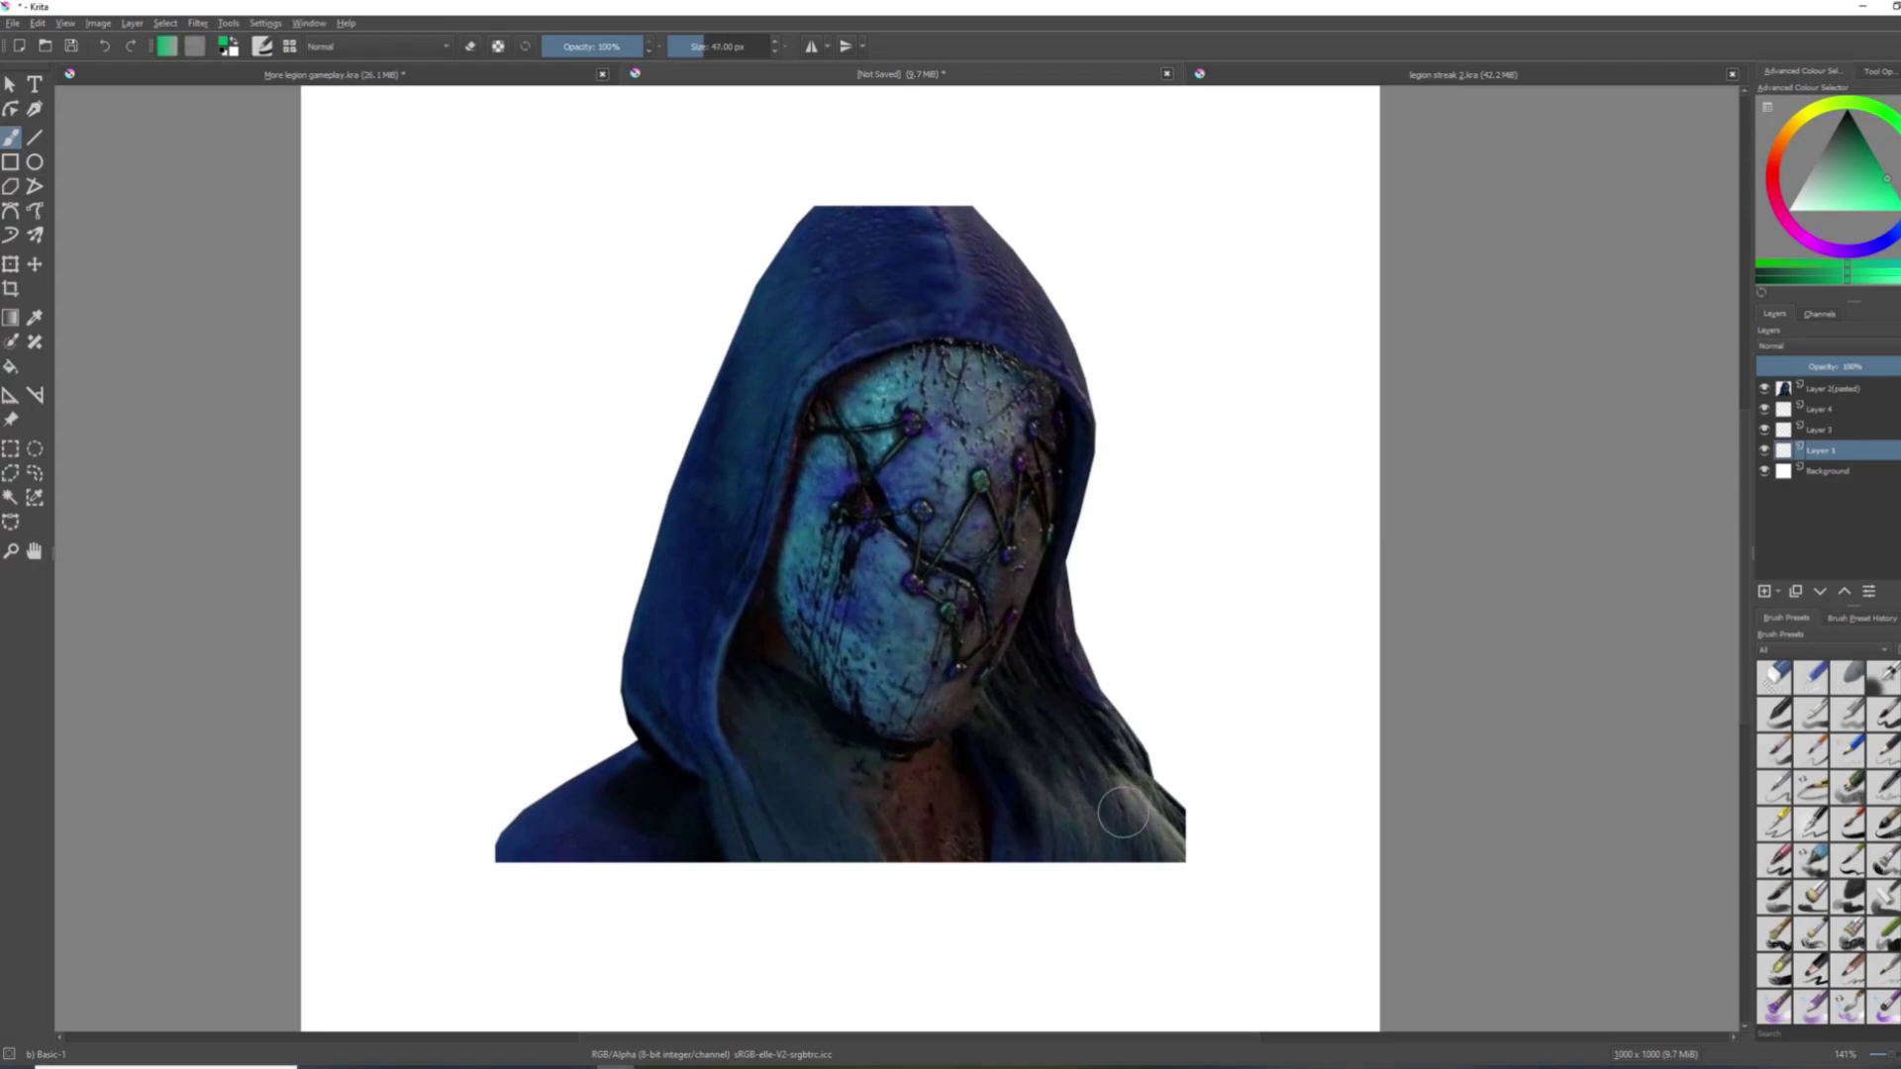
mouse_move(1172, 815)
mouse_down()
mouse_move(940, 782)
mouse_move(1209, 573)
mouse_move(1124, 318)
mouse_move(425, 192)
mouse_move(1423, 759)
mouse_move(1006, 870)
mouse_move(1035, 305)
mouse_up()
scroll(1423, 759, down, 2)
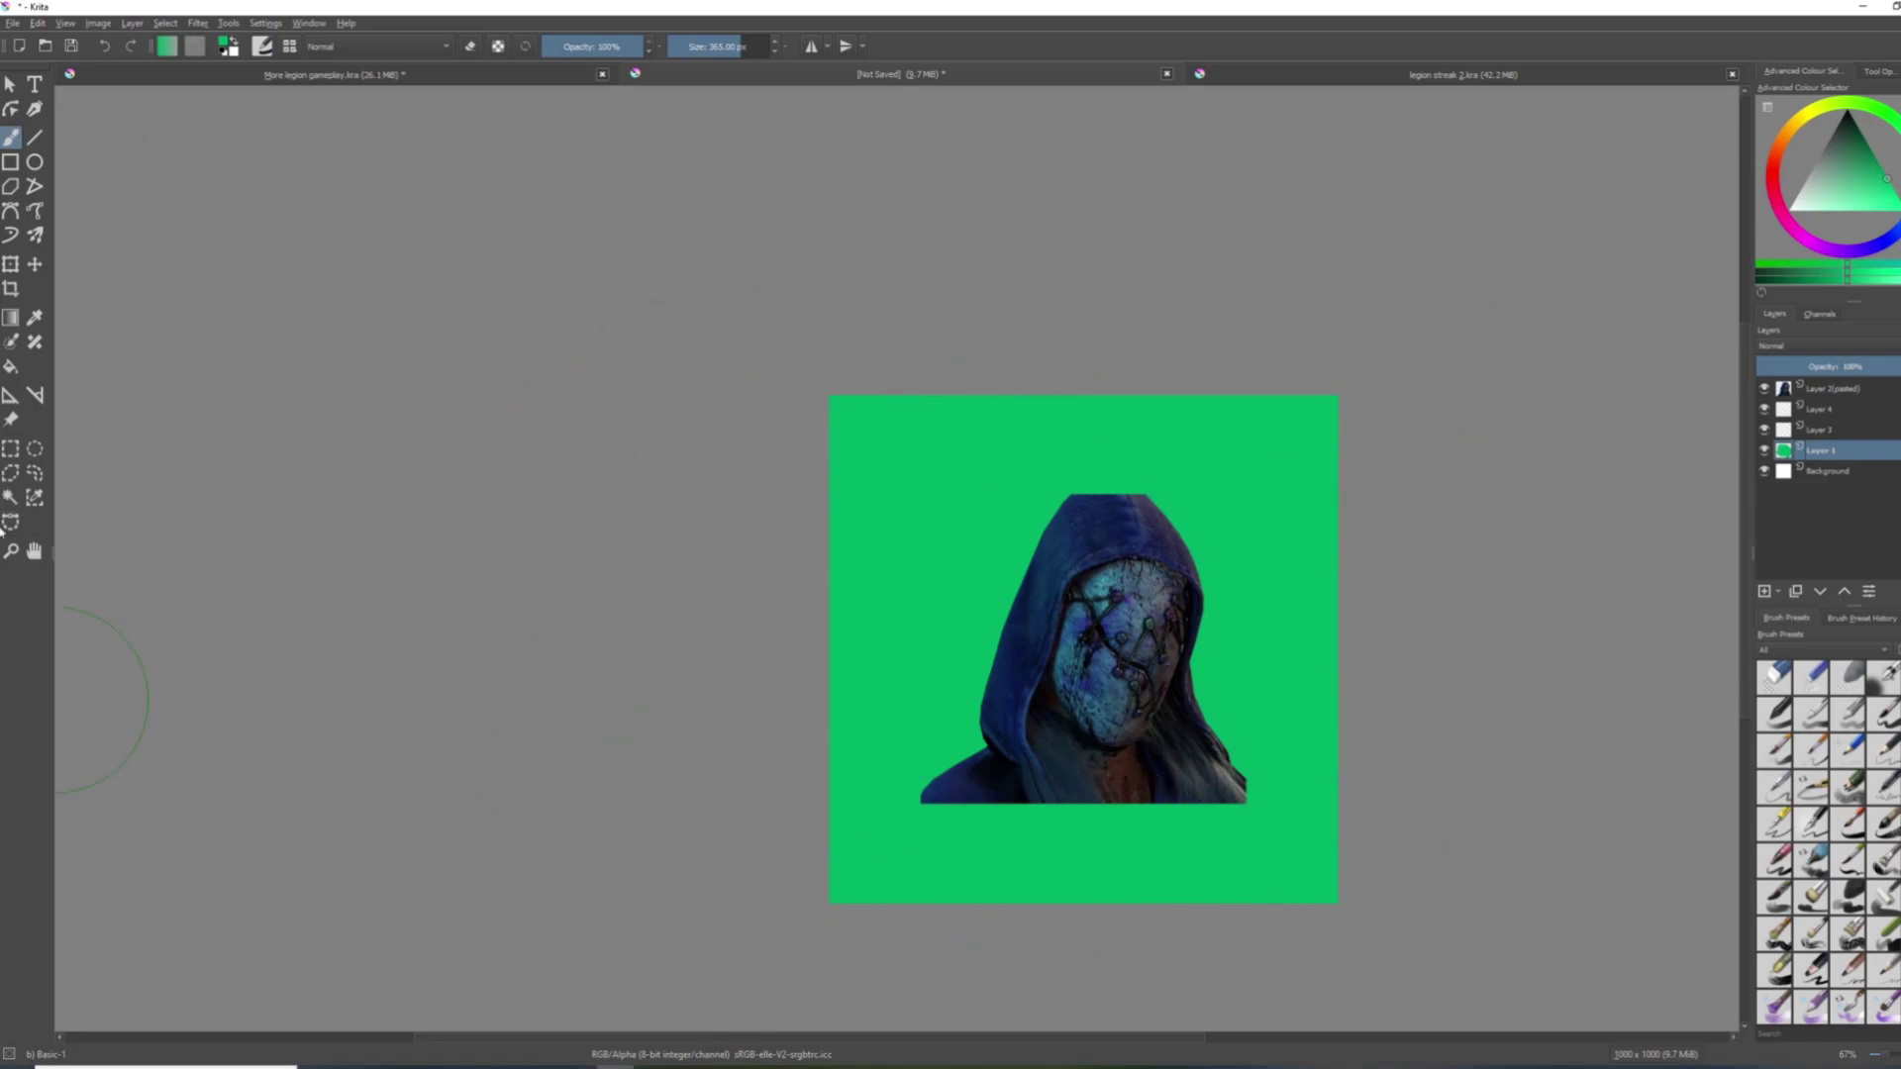
On Layer 4, select the area around the hooded figure by colour.
scroll(946, 671, up, 3)
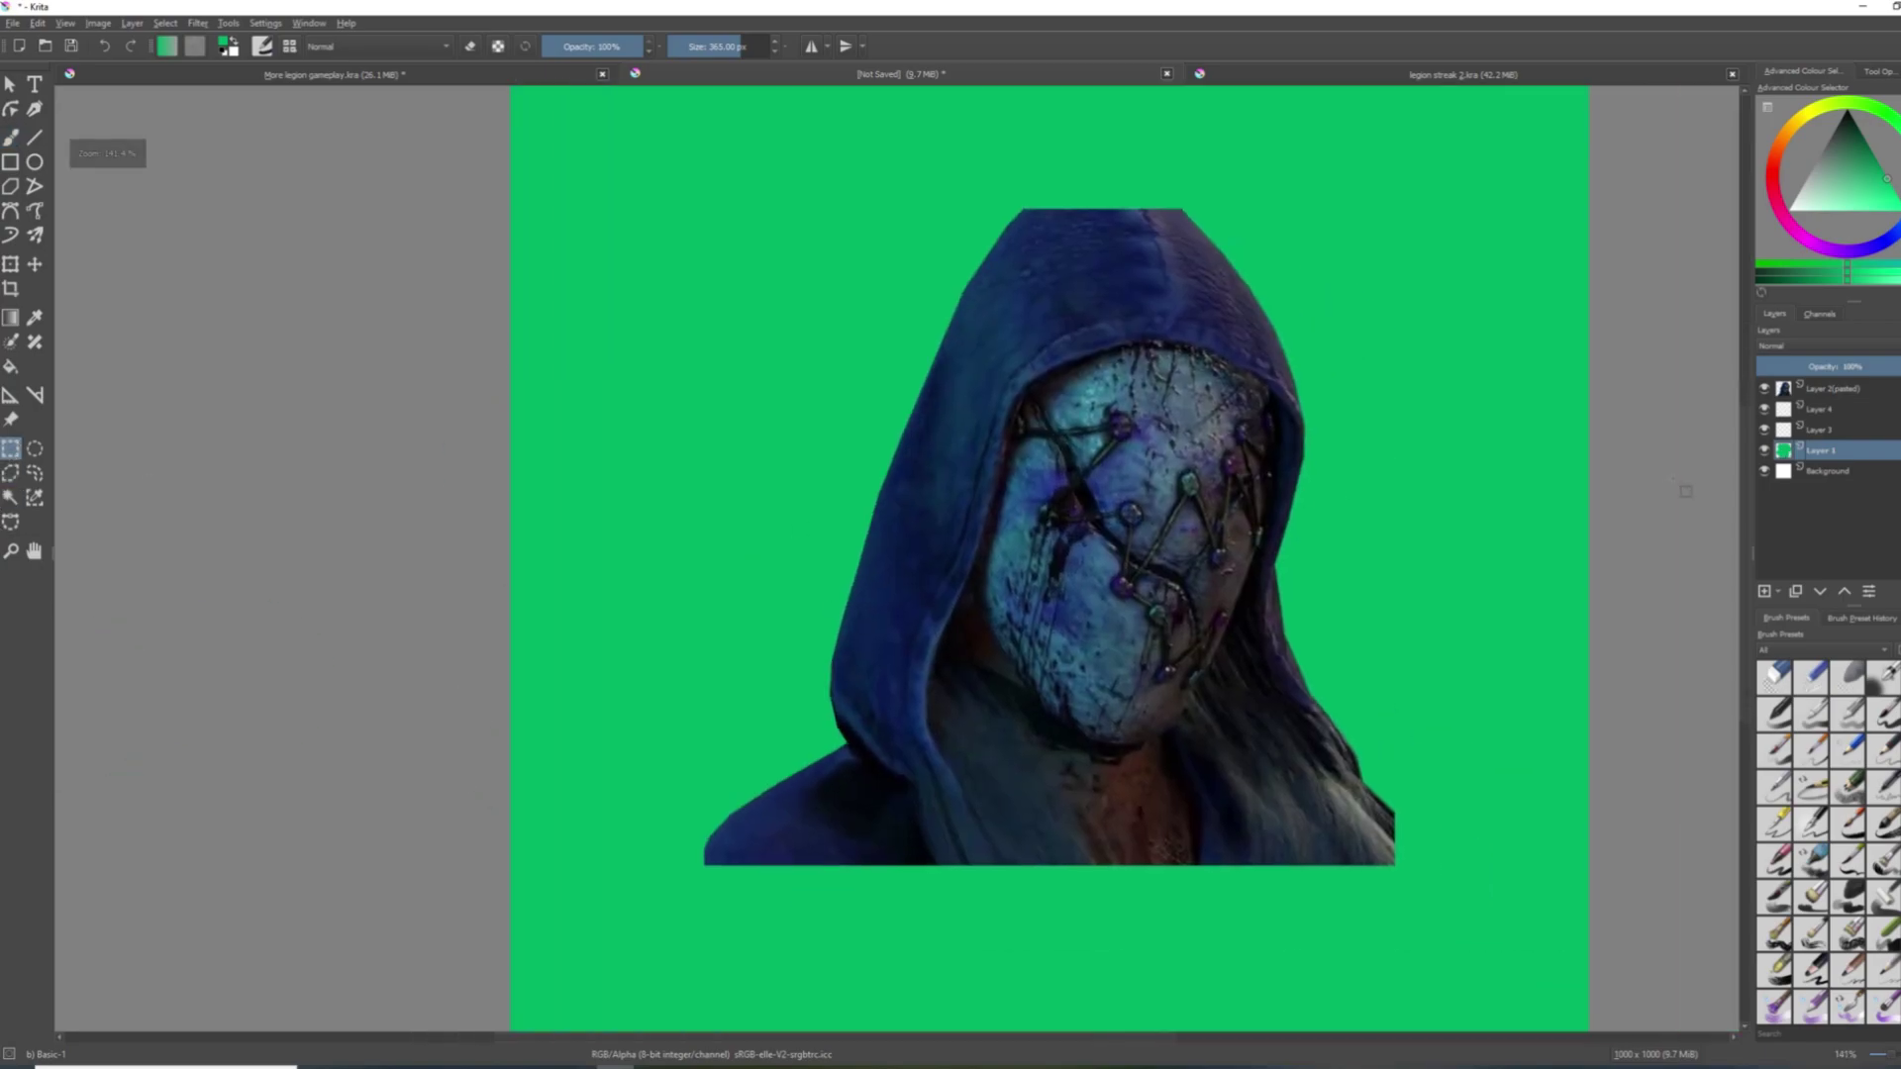
click(1828, 432)
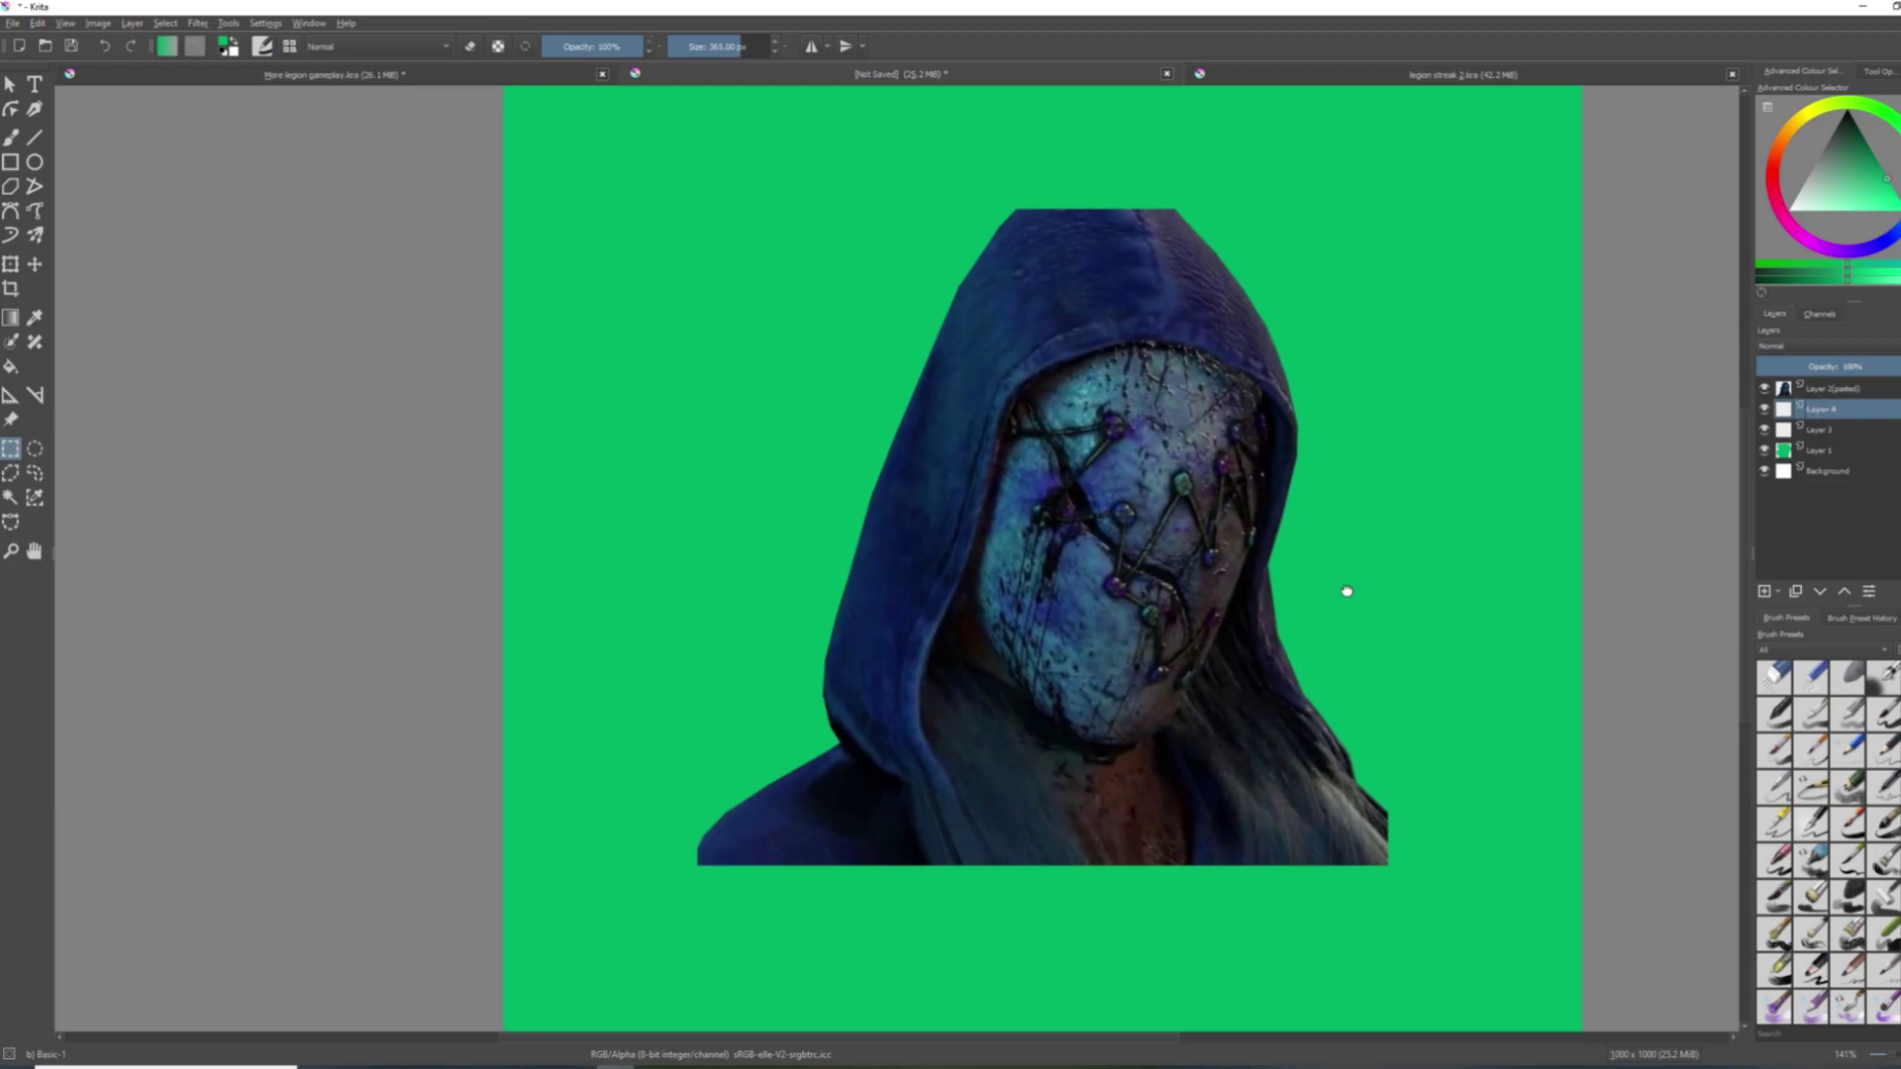
drag(1345, 591, 1225, 564)
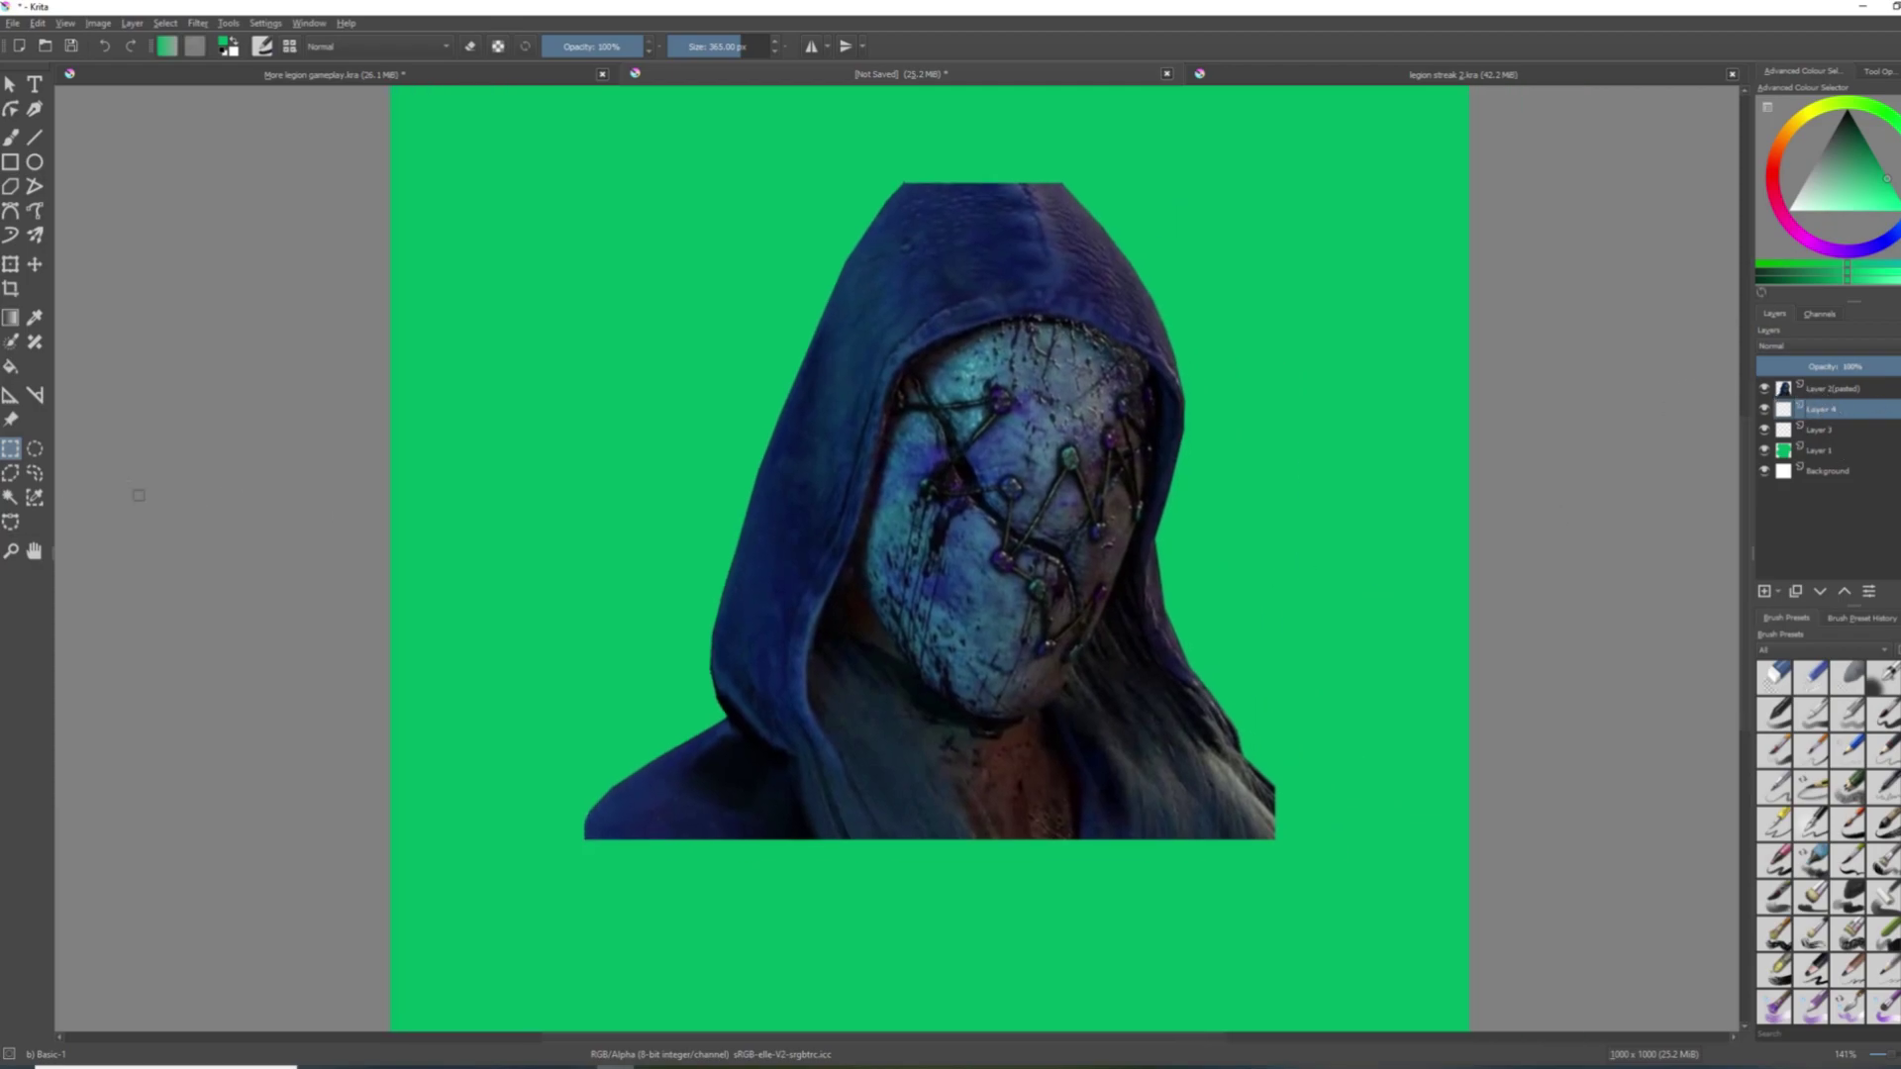
click(9, 498)
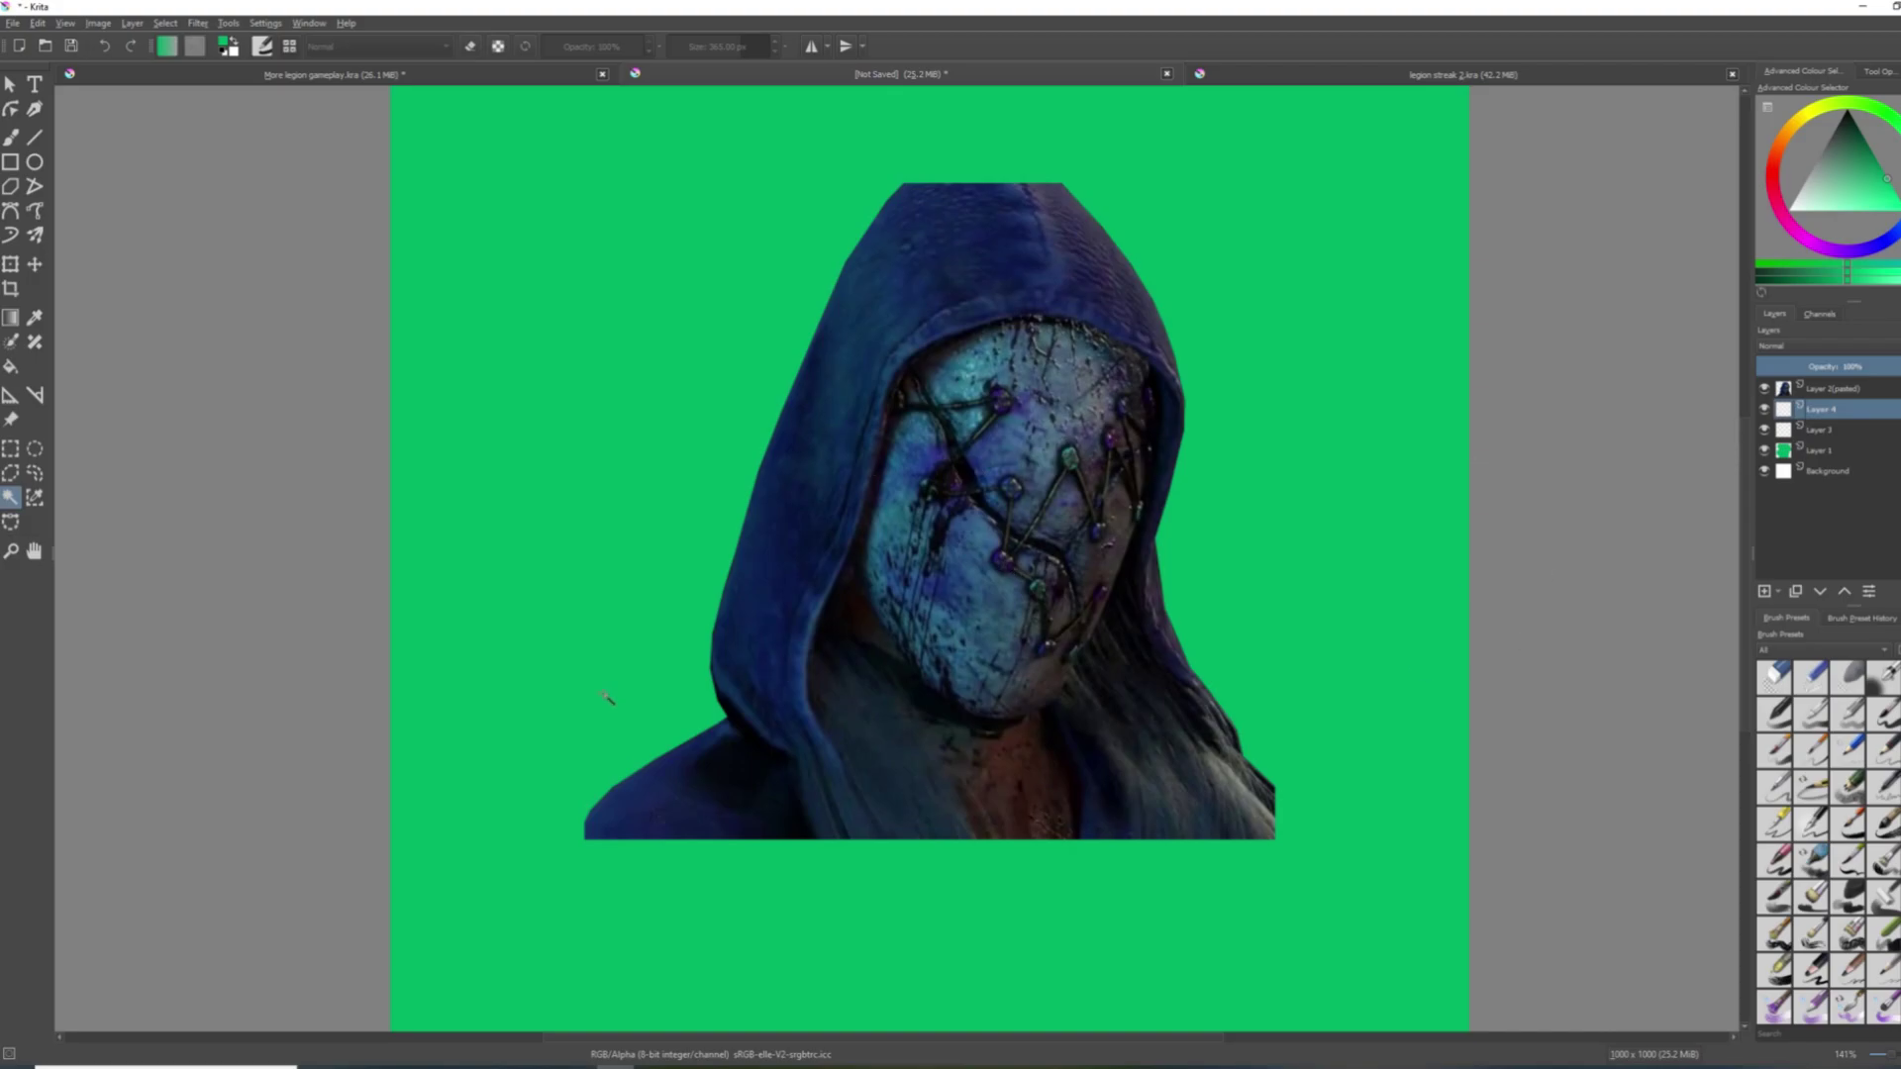
click(672, 694)
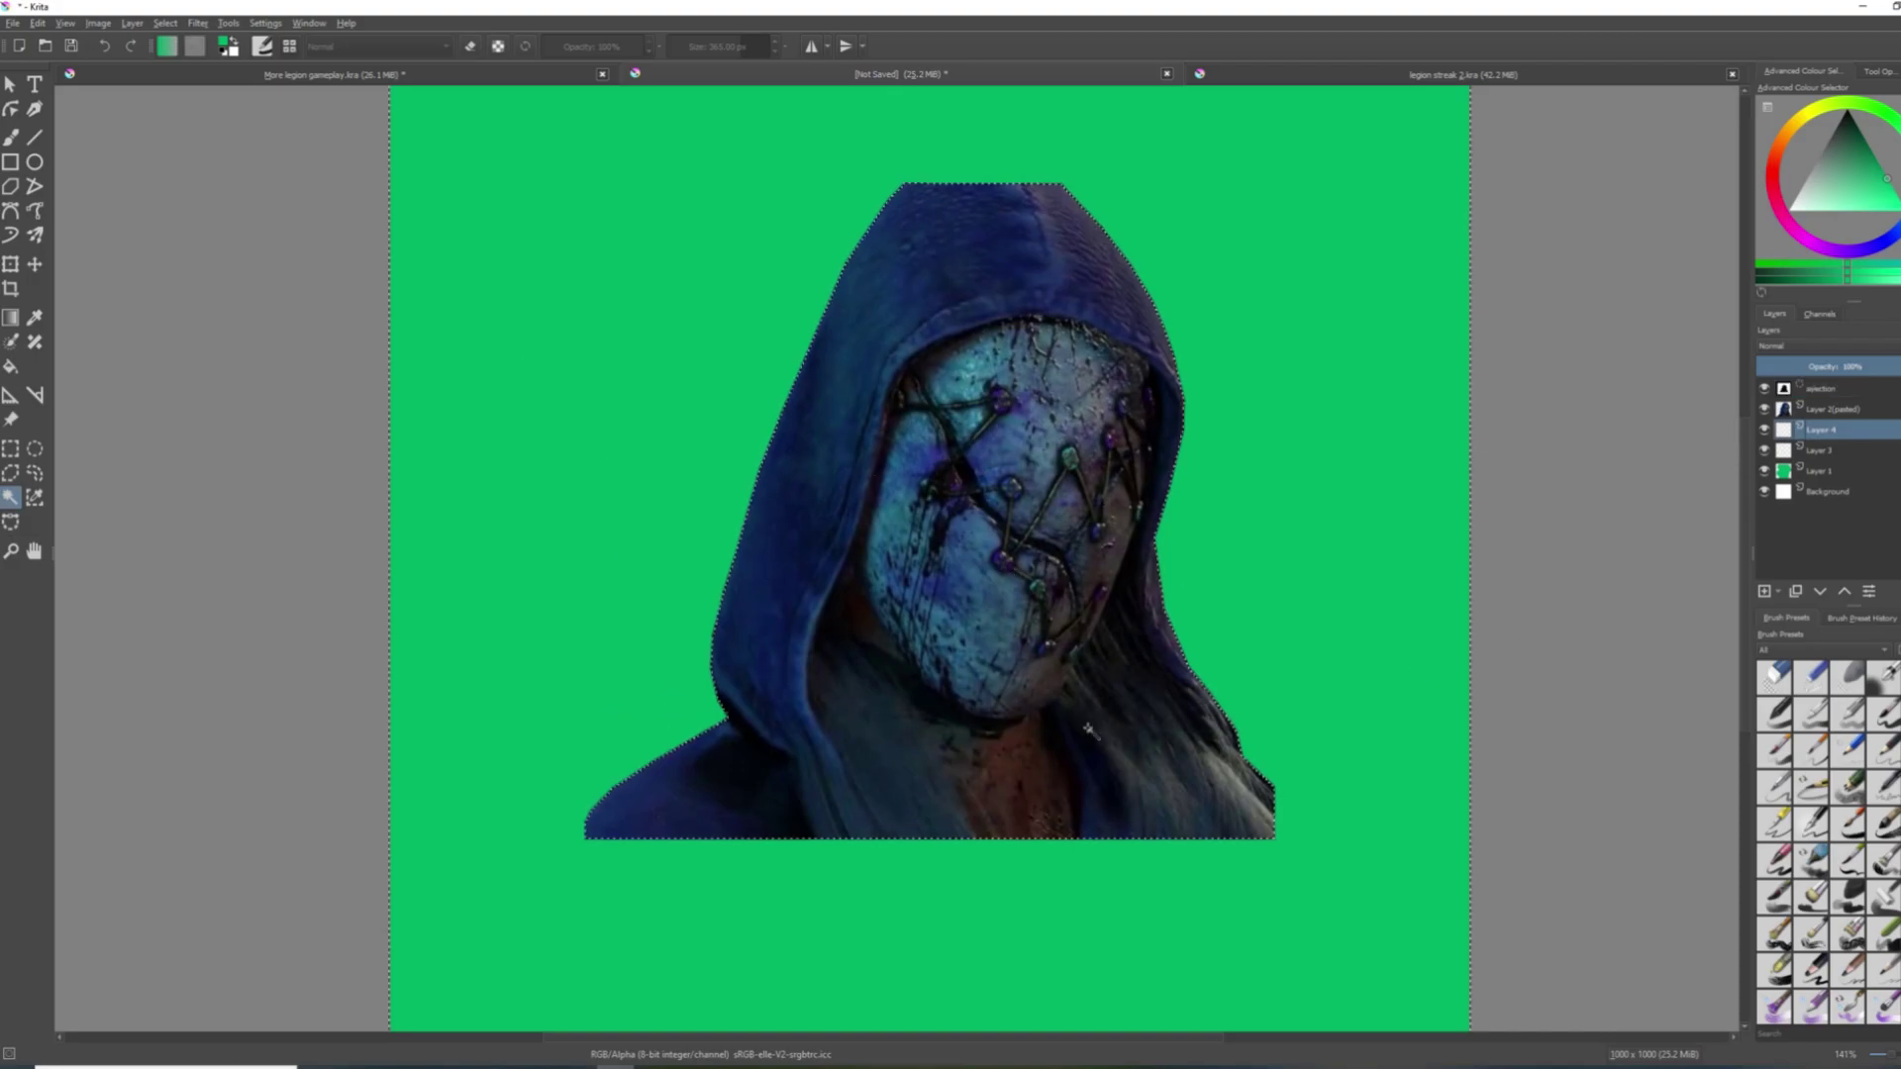
Grow the selection outward and convert it into a border band.
scroll(1048, 782, up, 1)
right_click(833, 611)
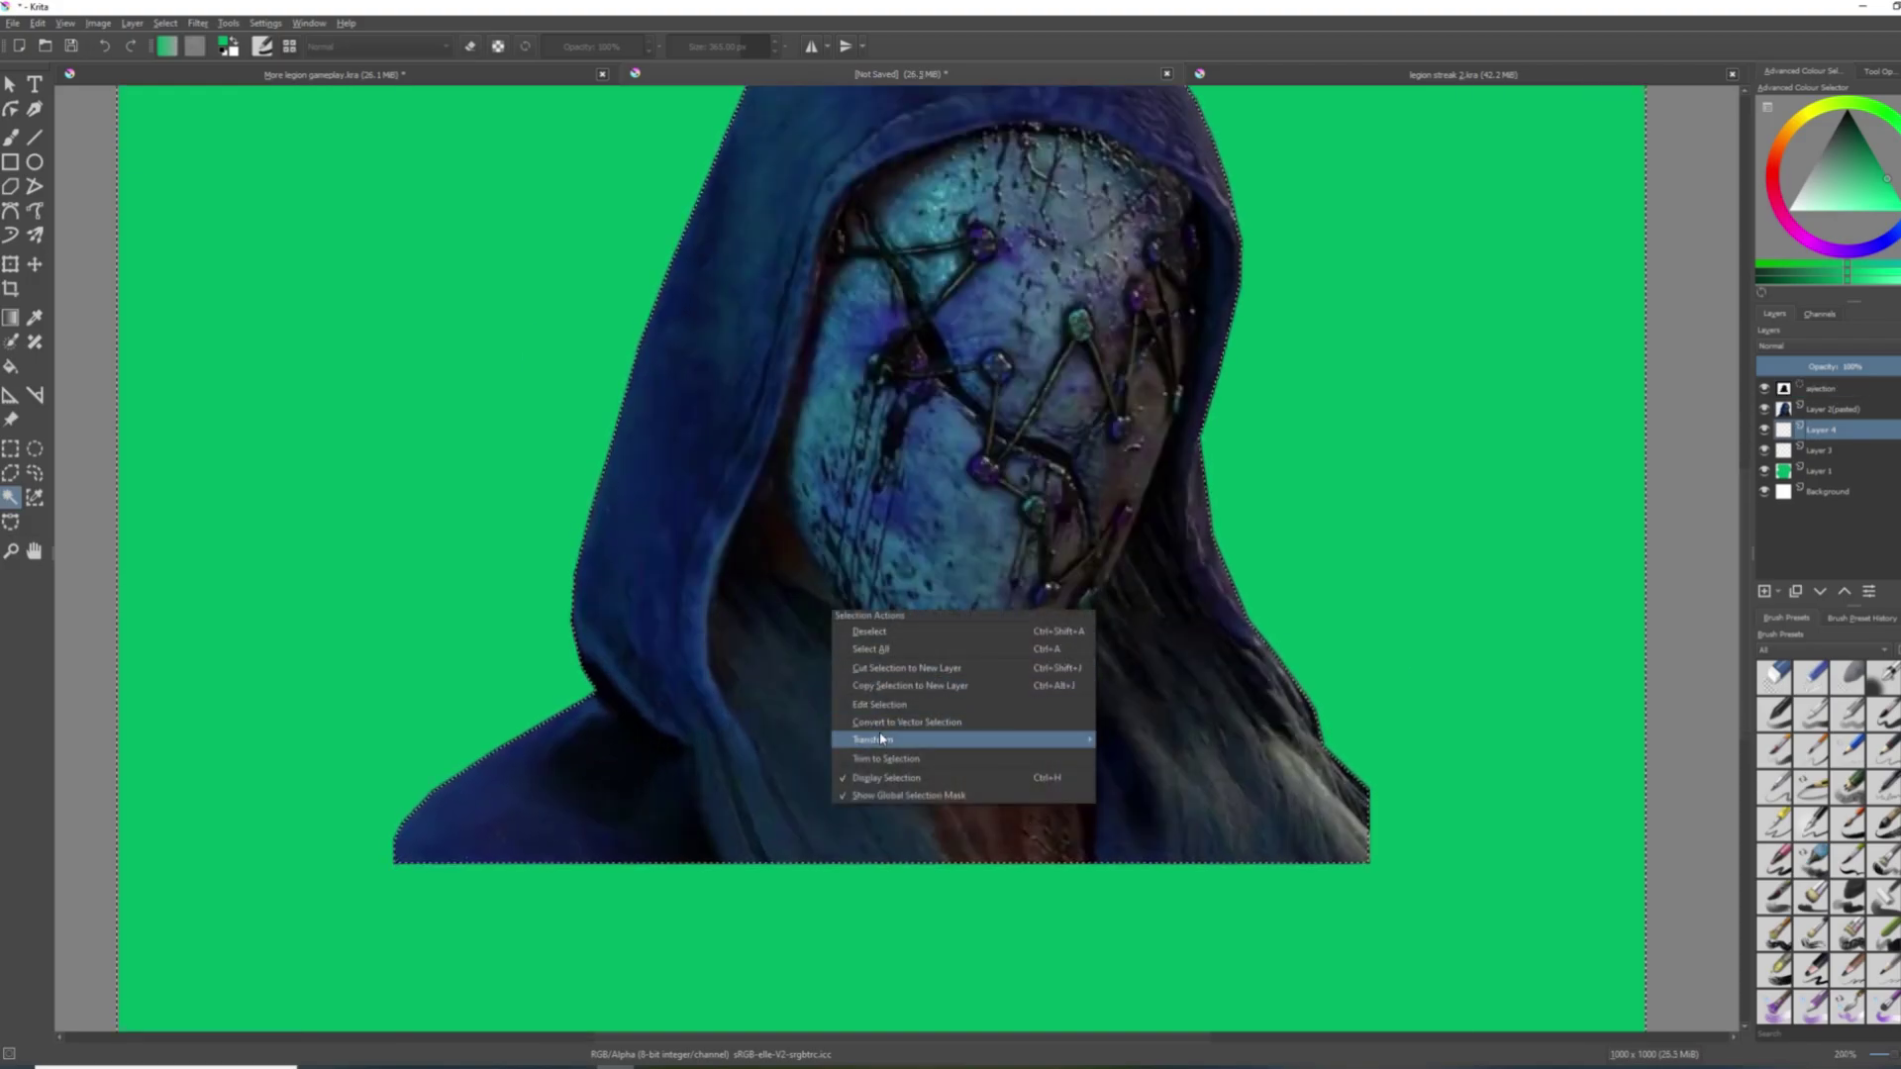
mouse_move(891, 740)
click(1139, 745)
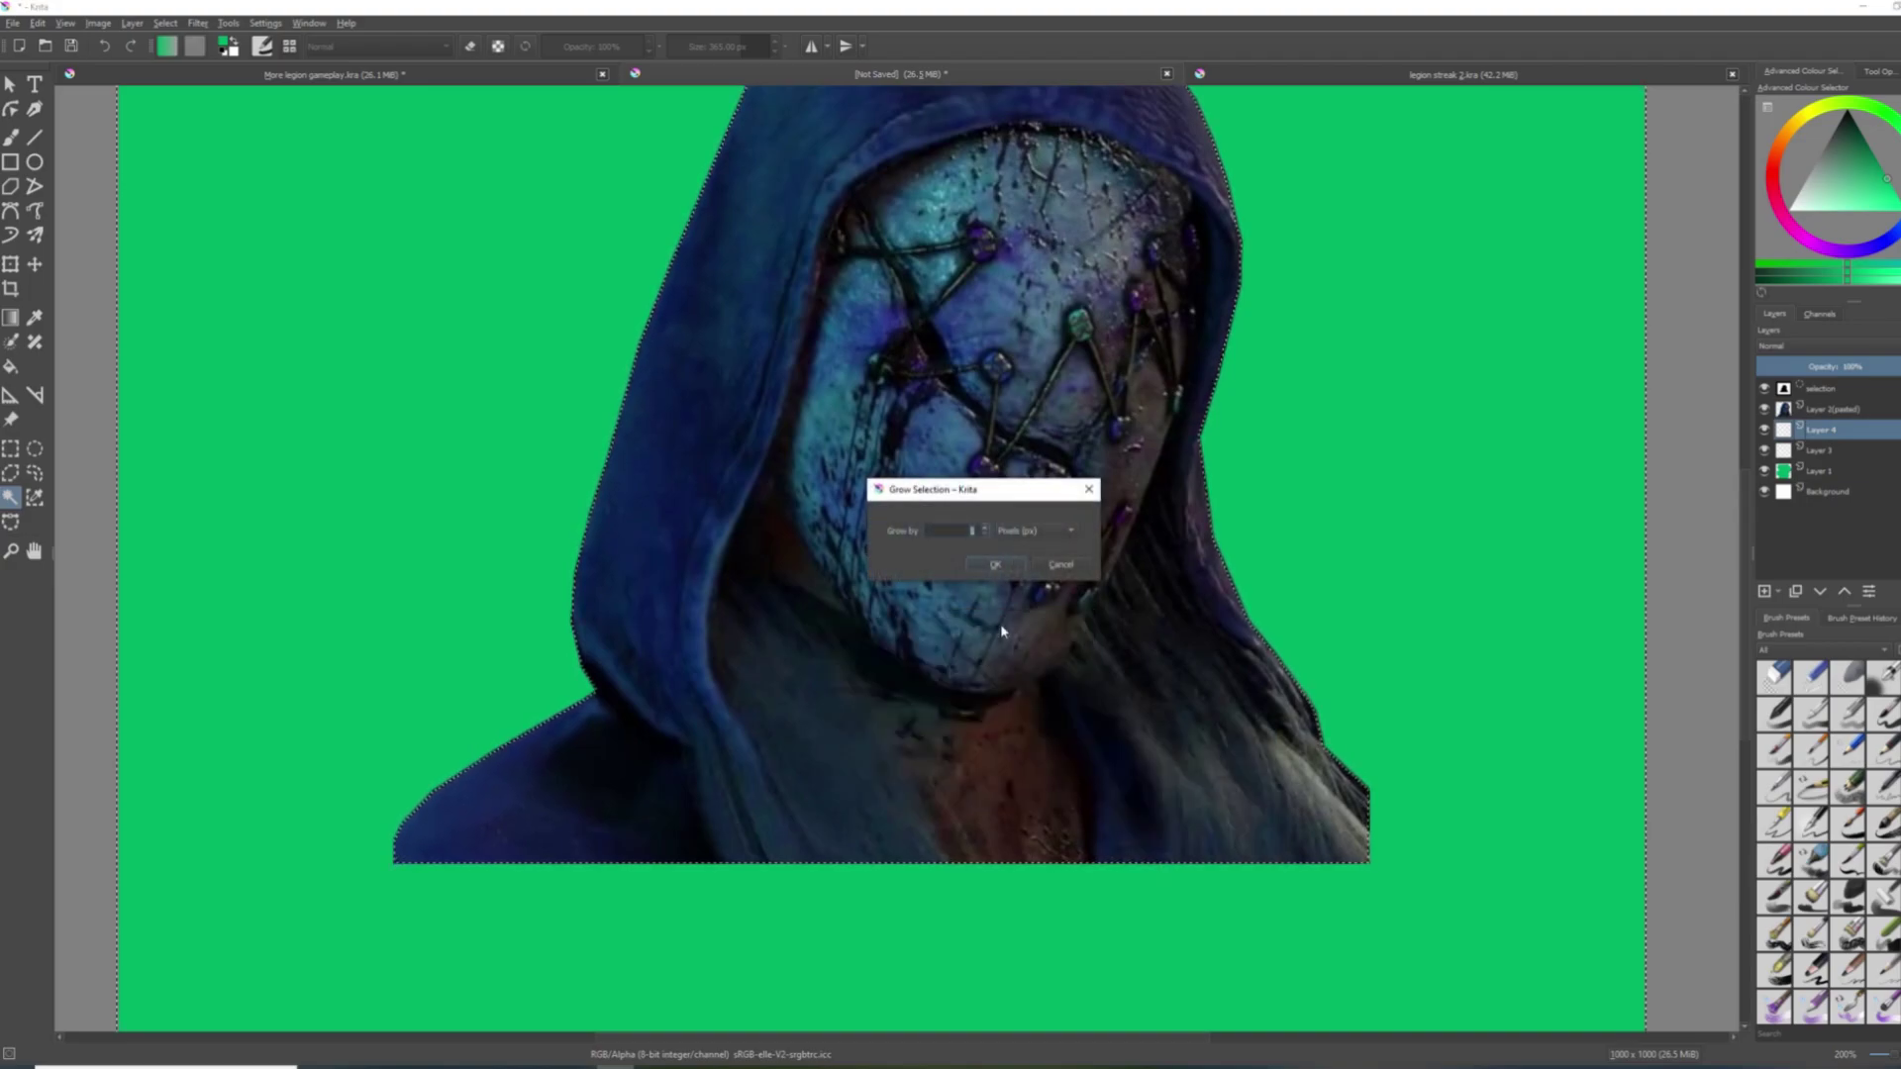
click(996, 567)
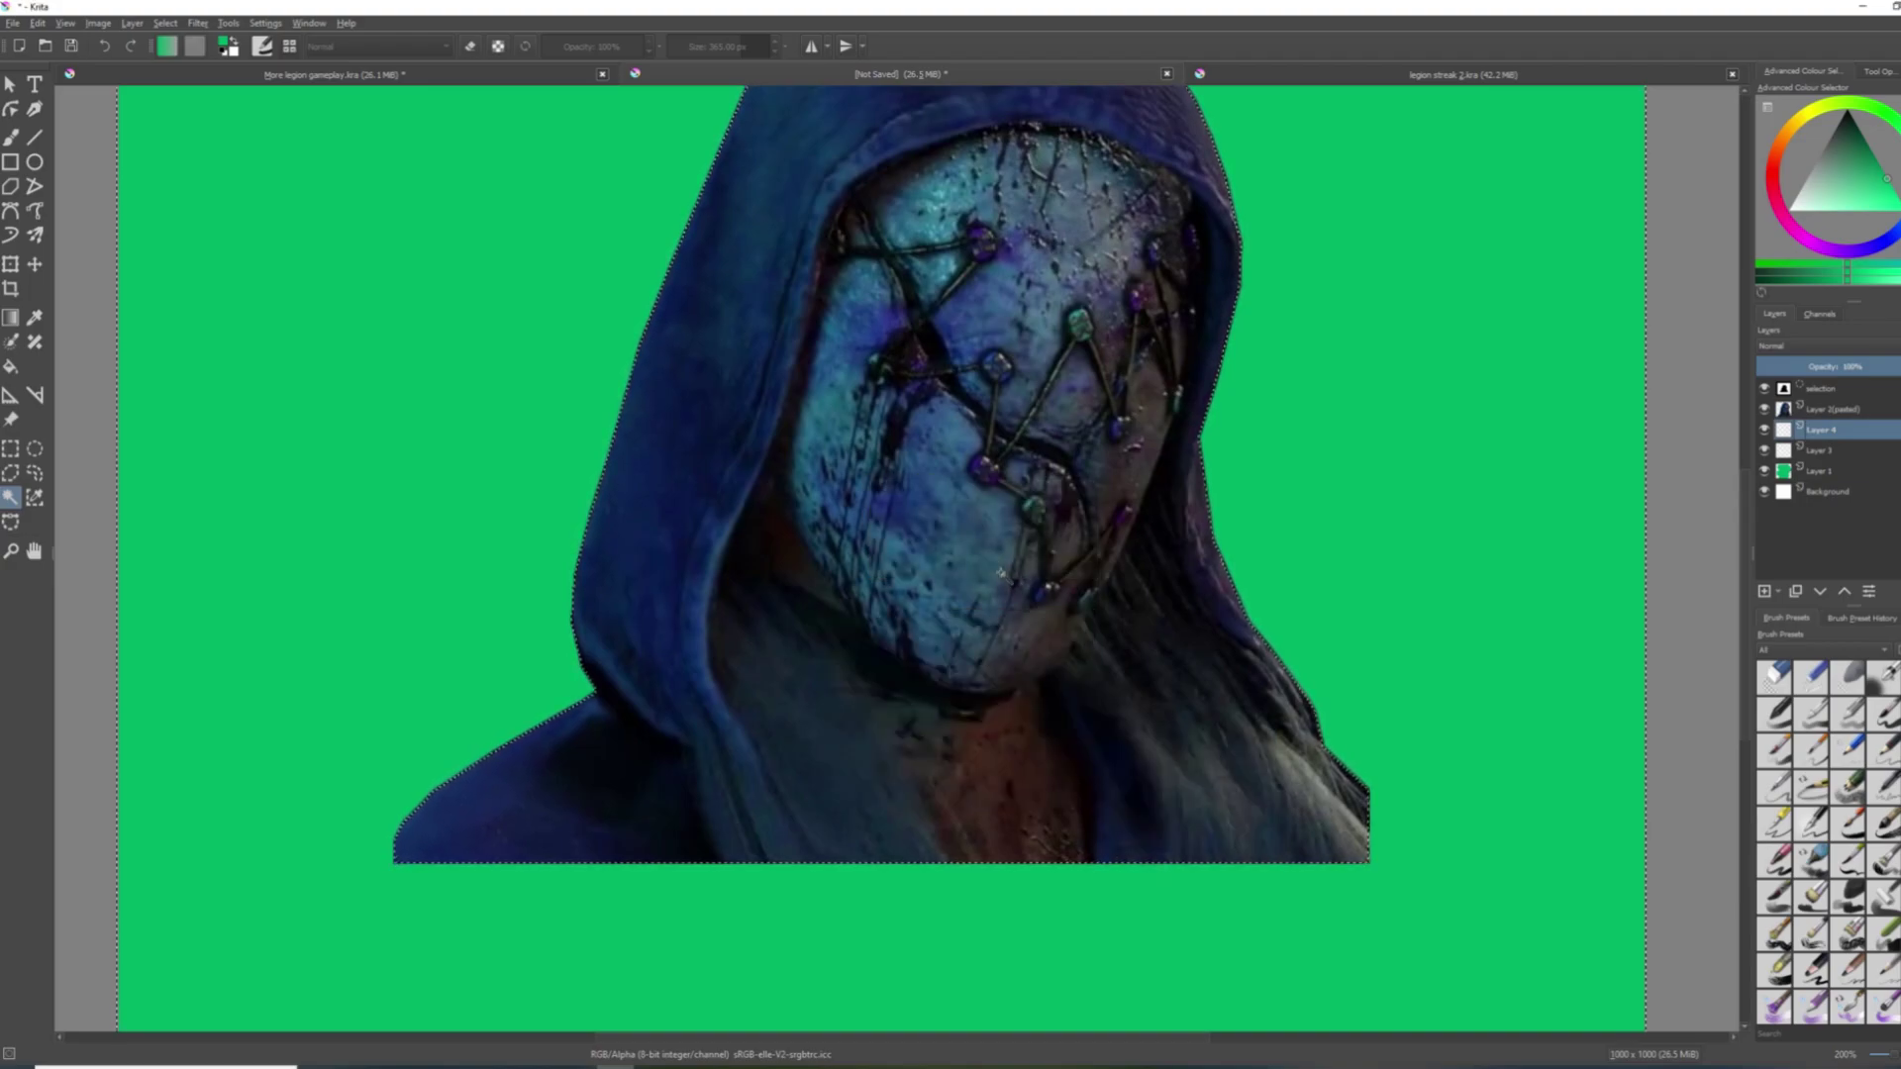
right_click(1041, 620)
mouse_move(1129, 748)
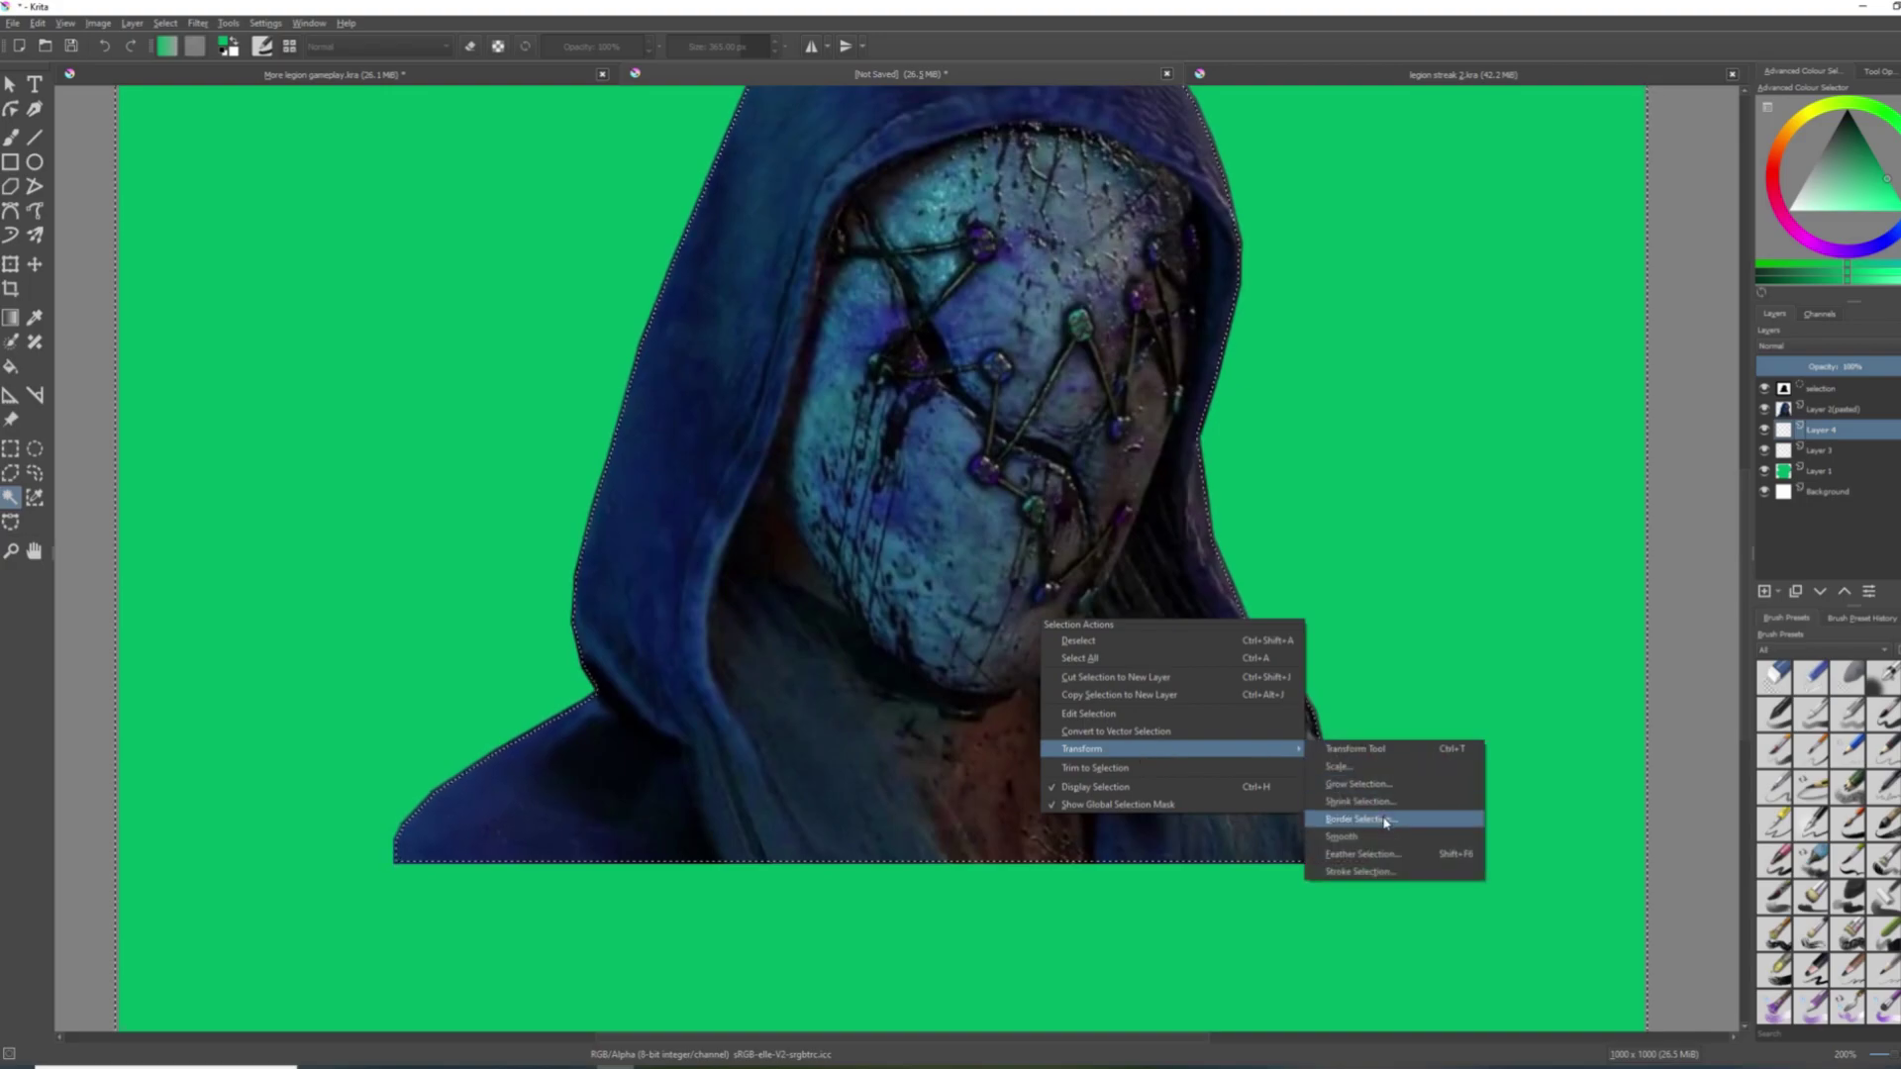
click(1386, 822)
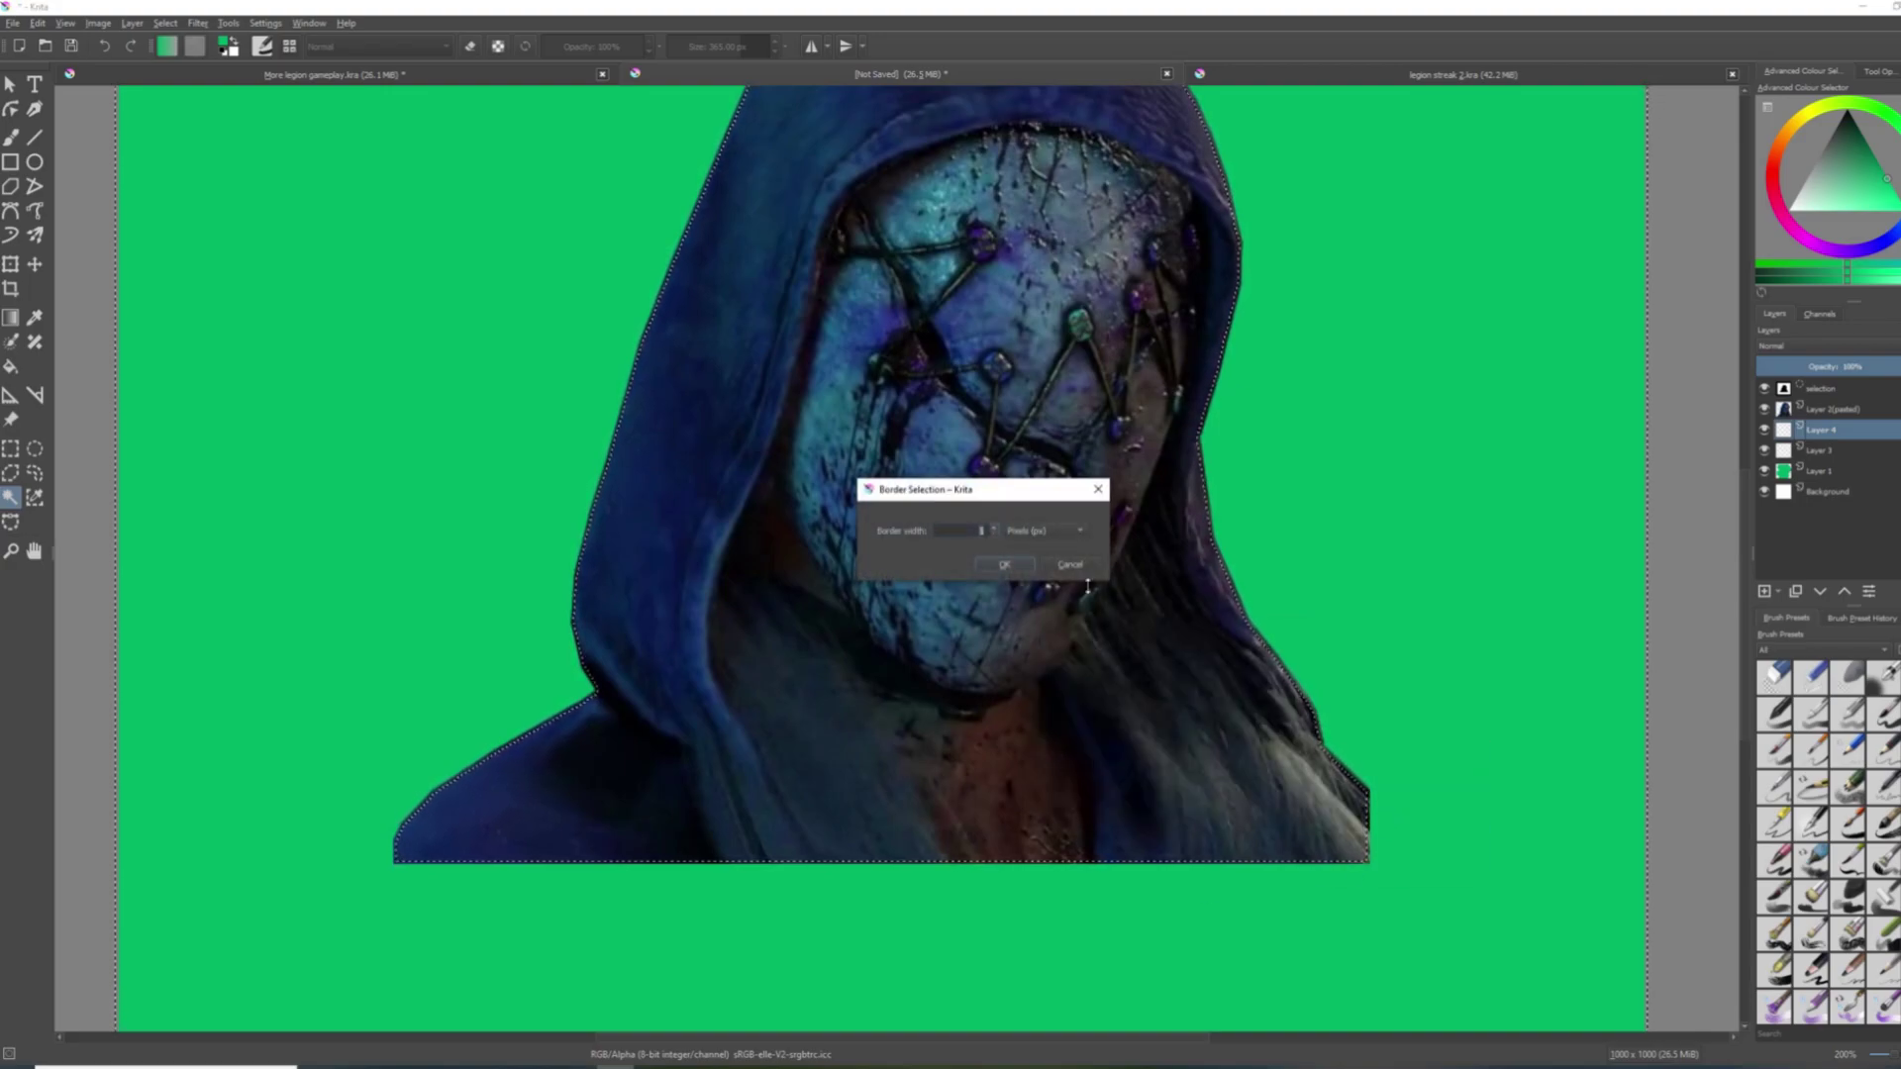
key(Return)
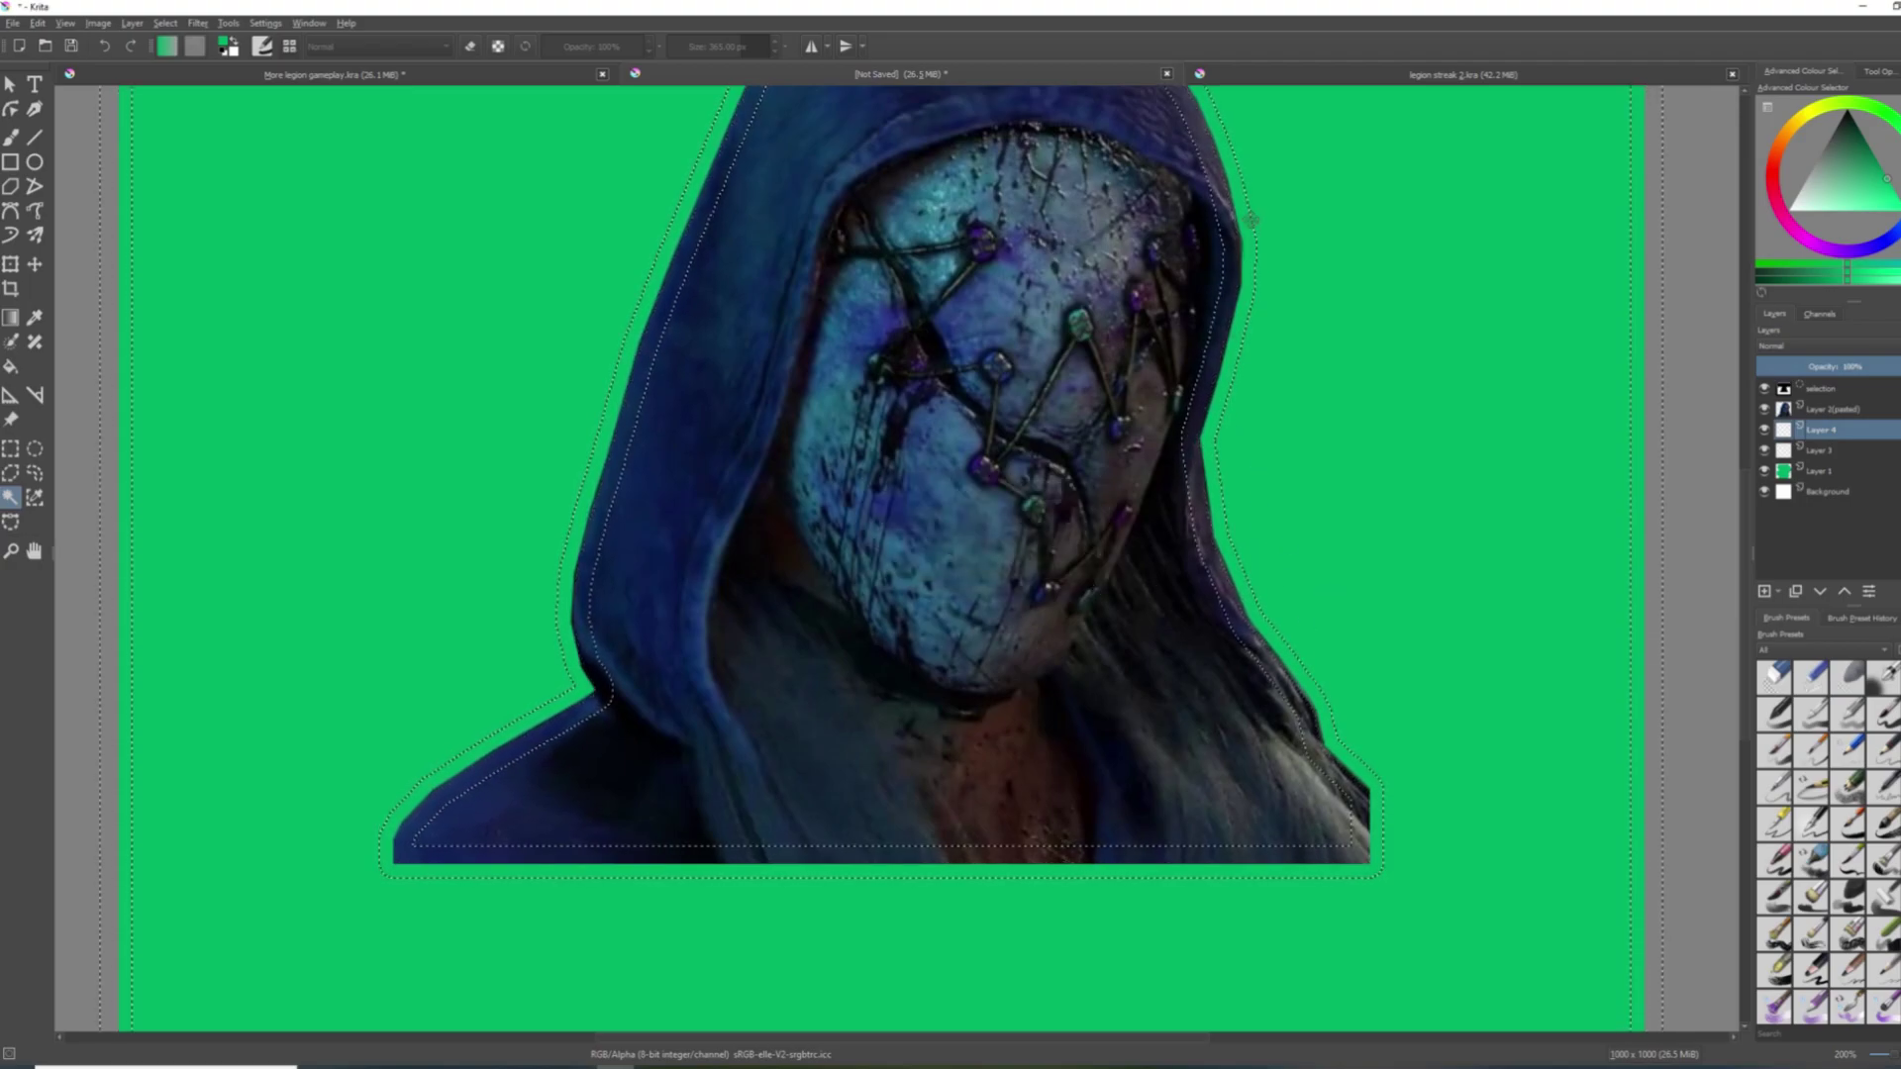
Shrink the border selection inward.
scroll(863, 707, down, 1)
scroll(864, 707, down, 1)
scroll(863, 707, up, 1)
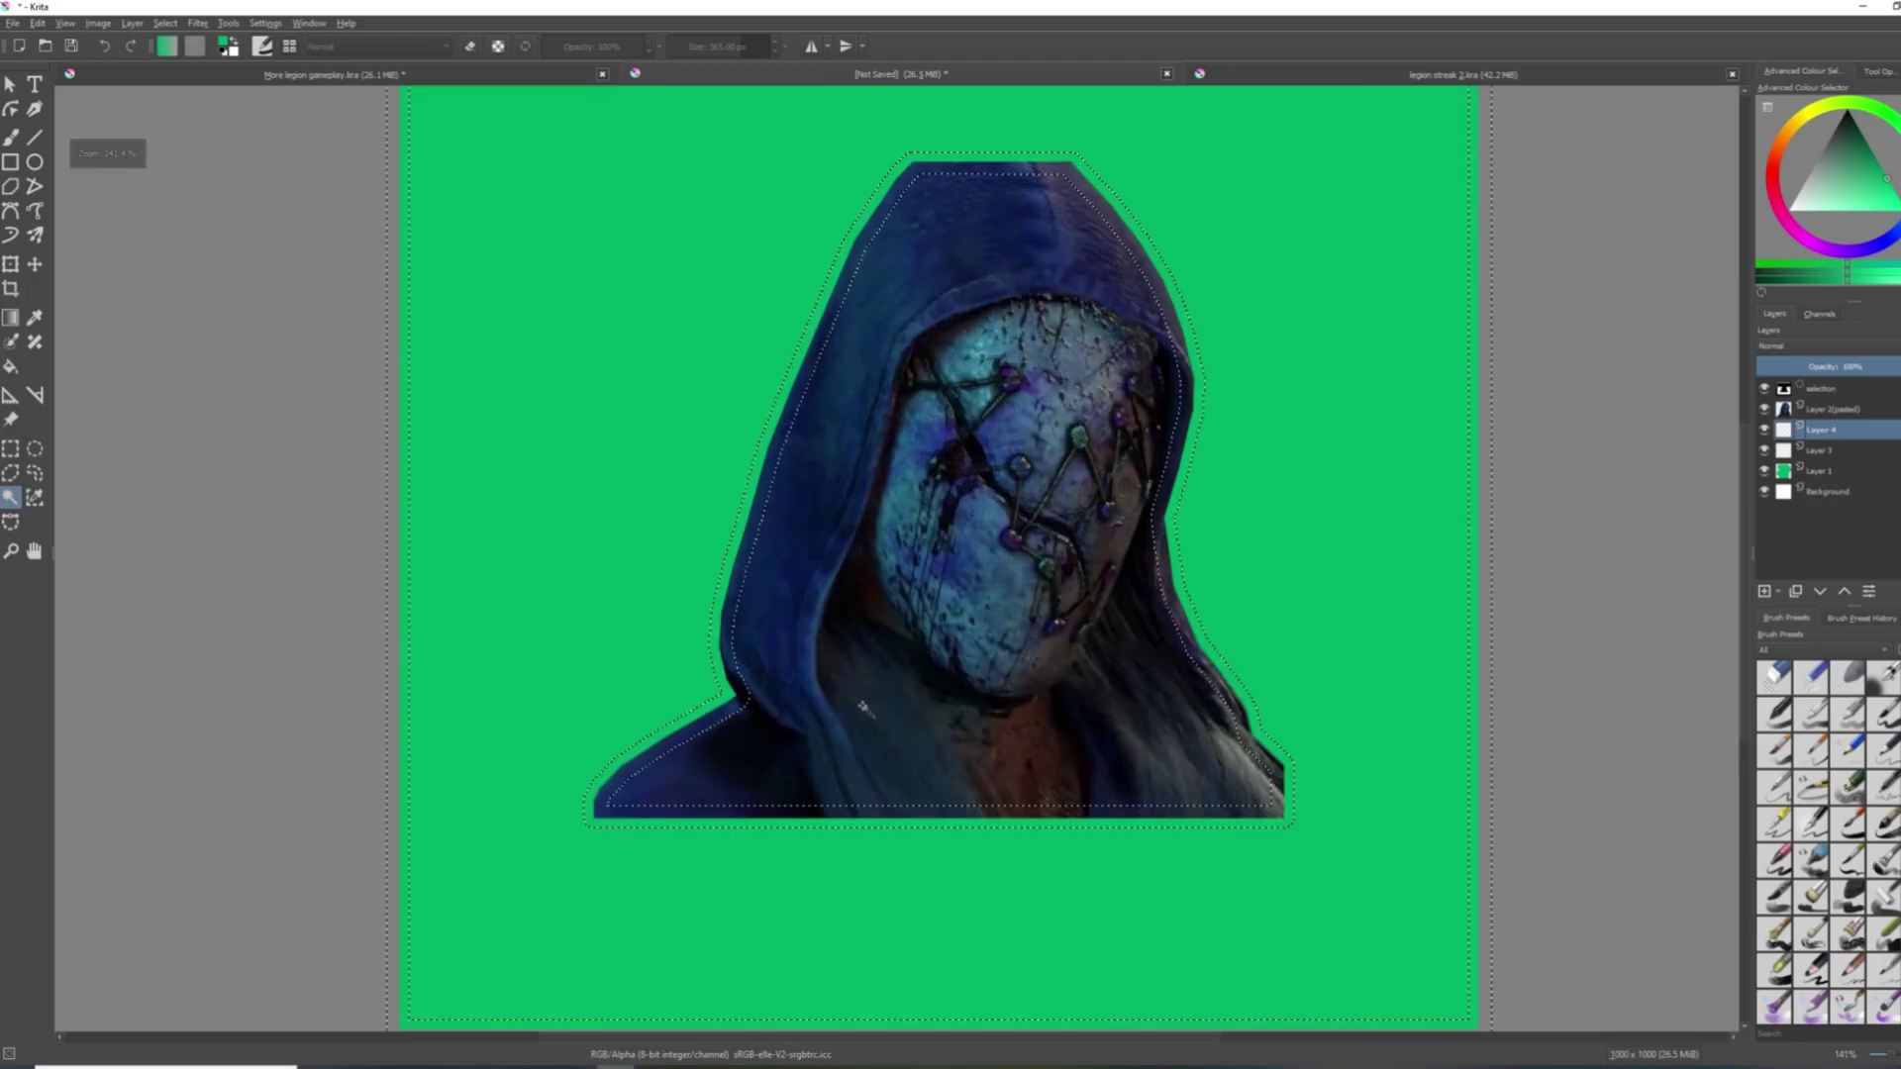
scroll(864, 707, up, 1)
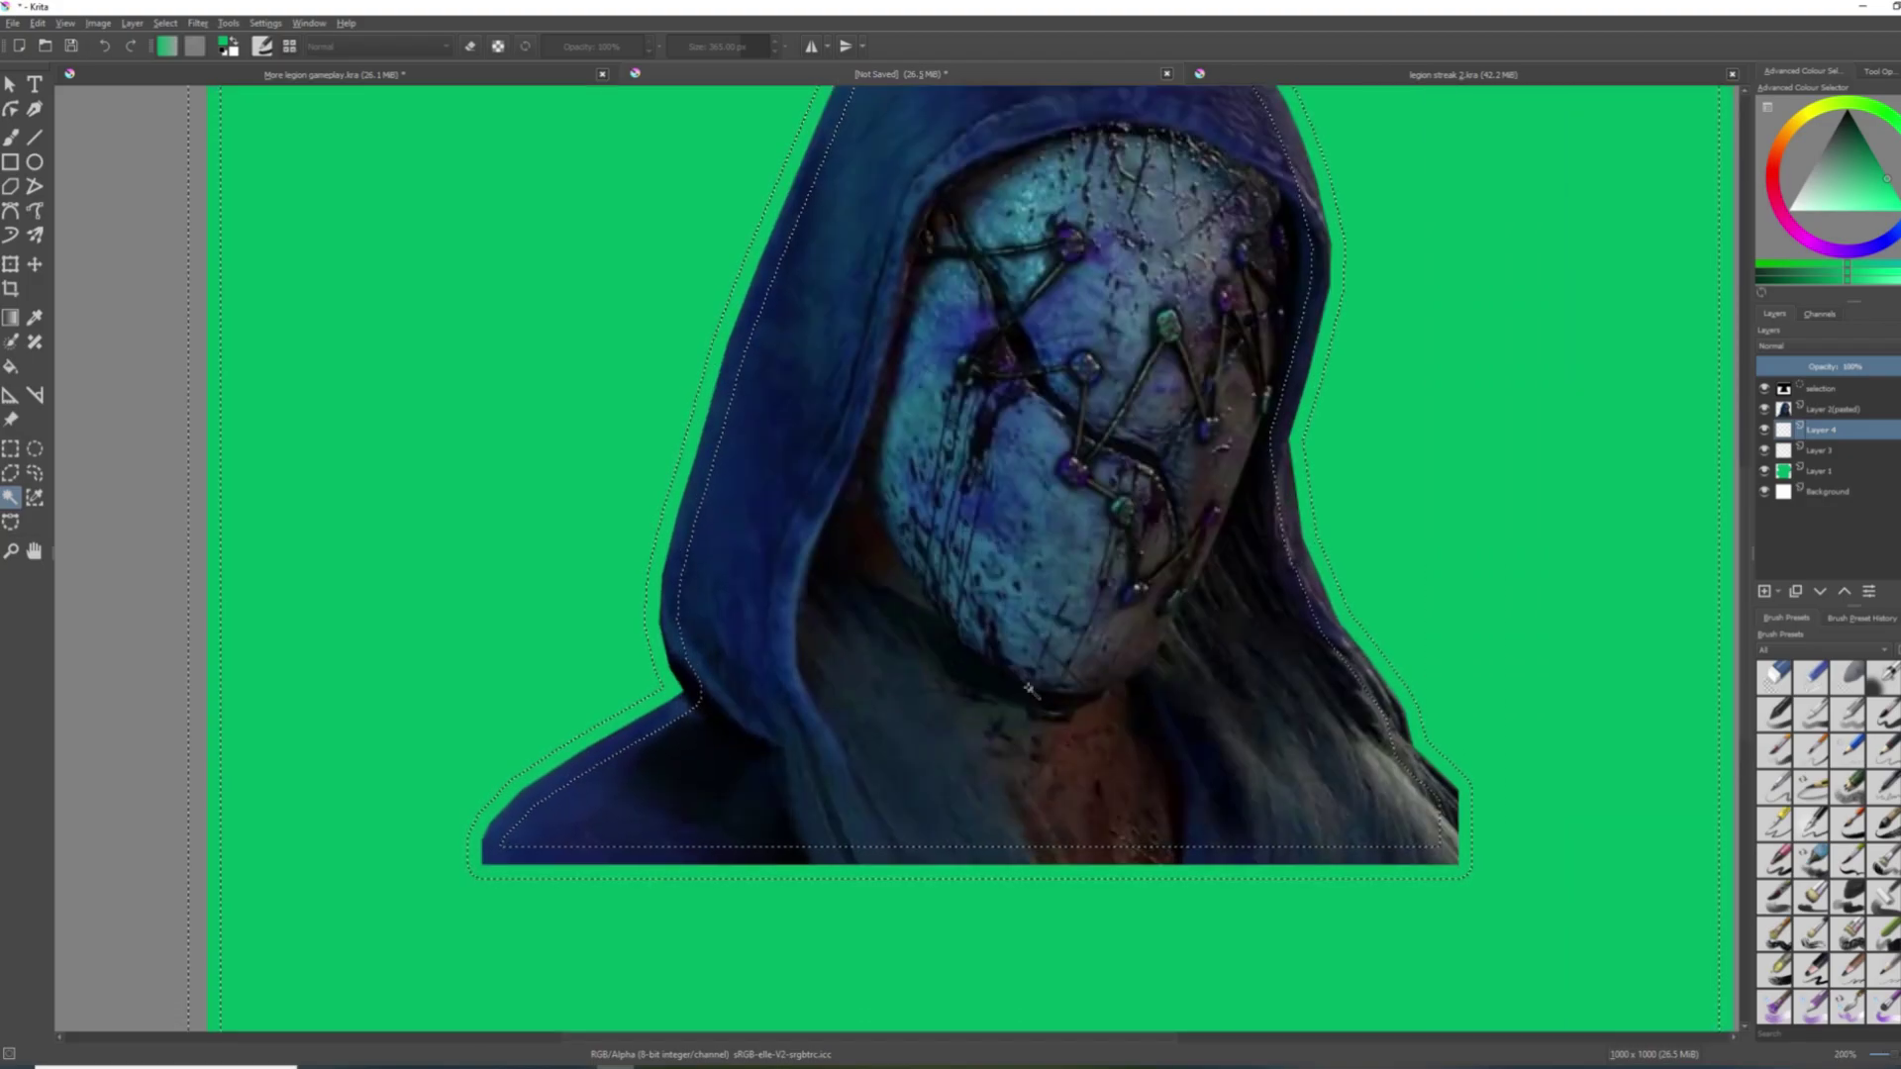
right_click(1083, 630)
mouse_move(1215, 757)
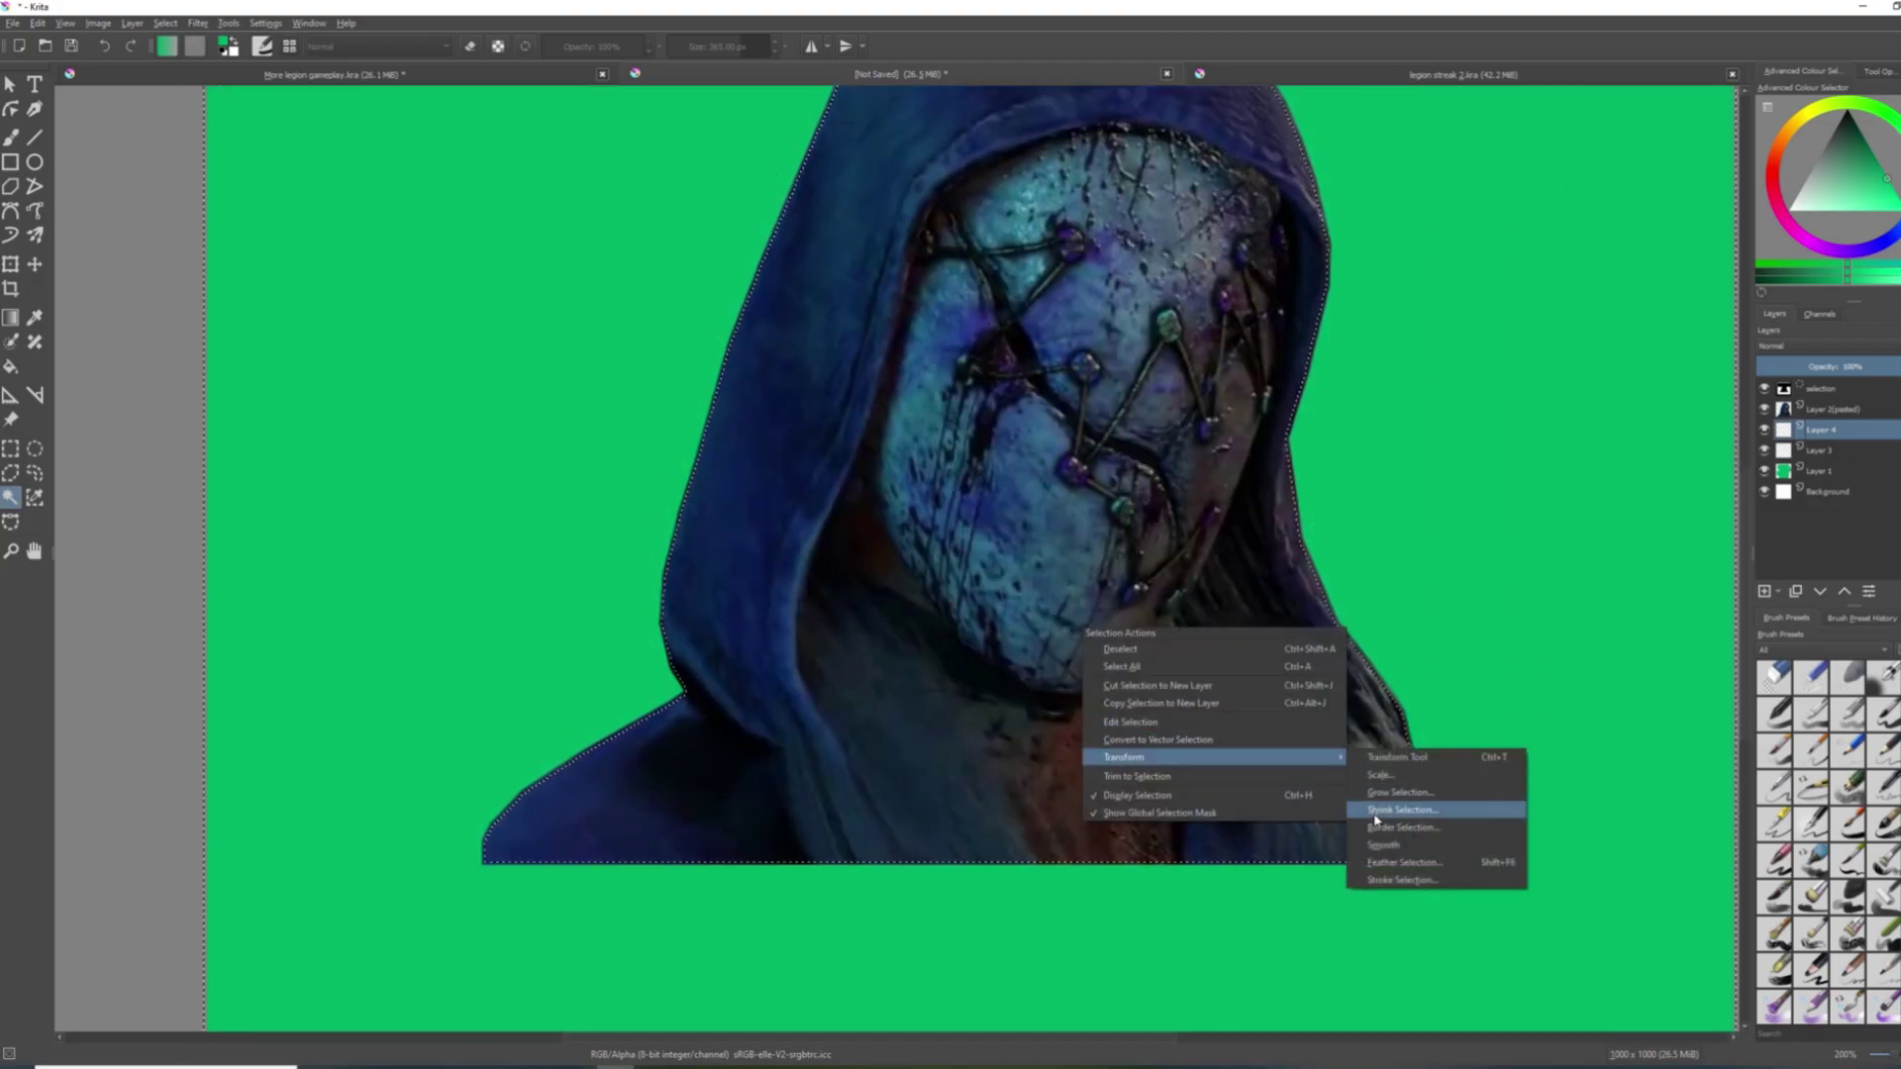
click(1376, 820)
key(Return)
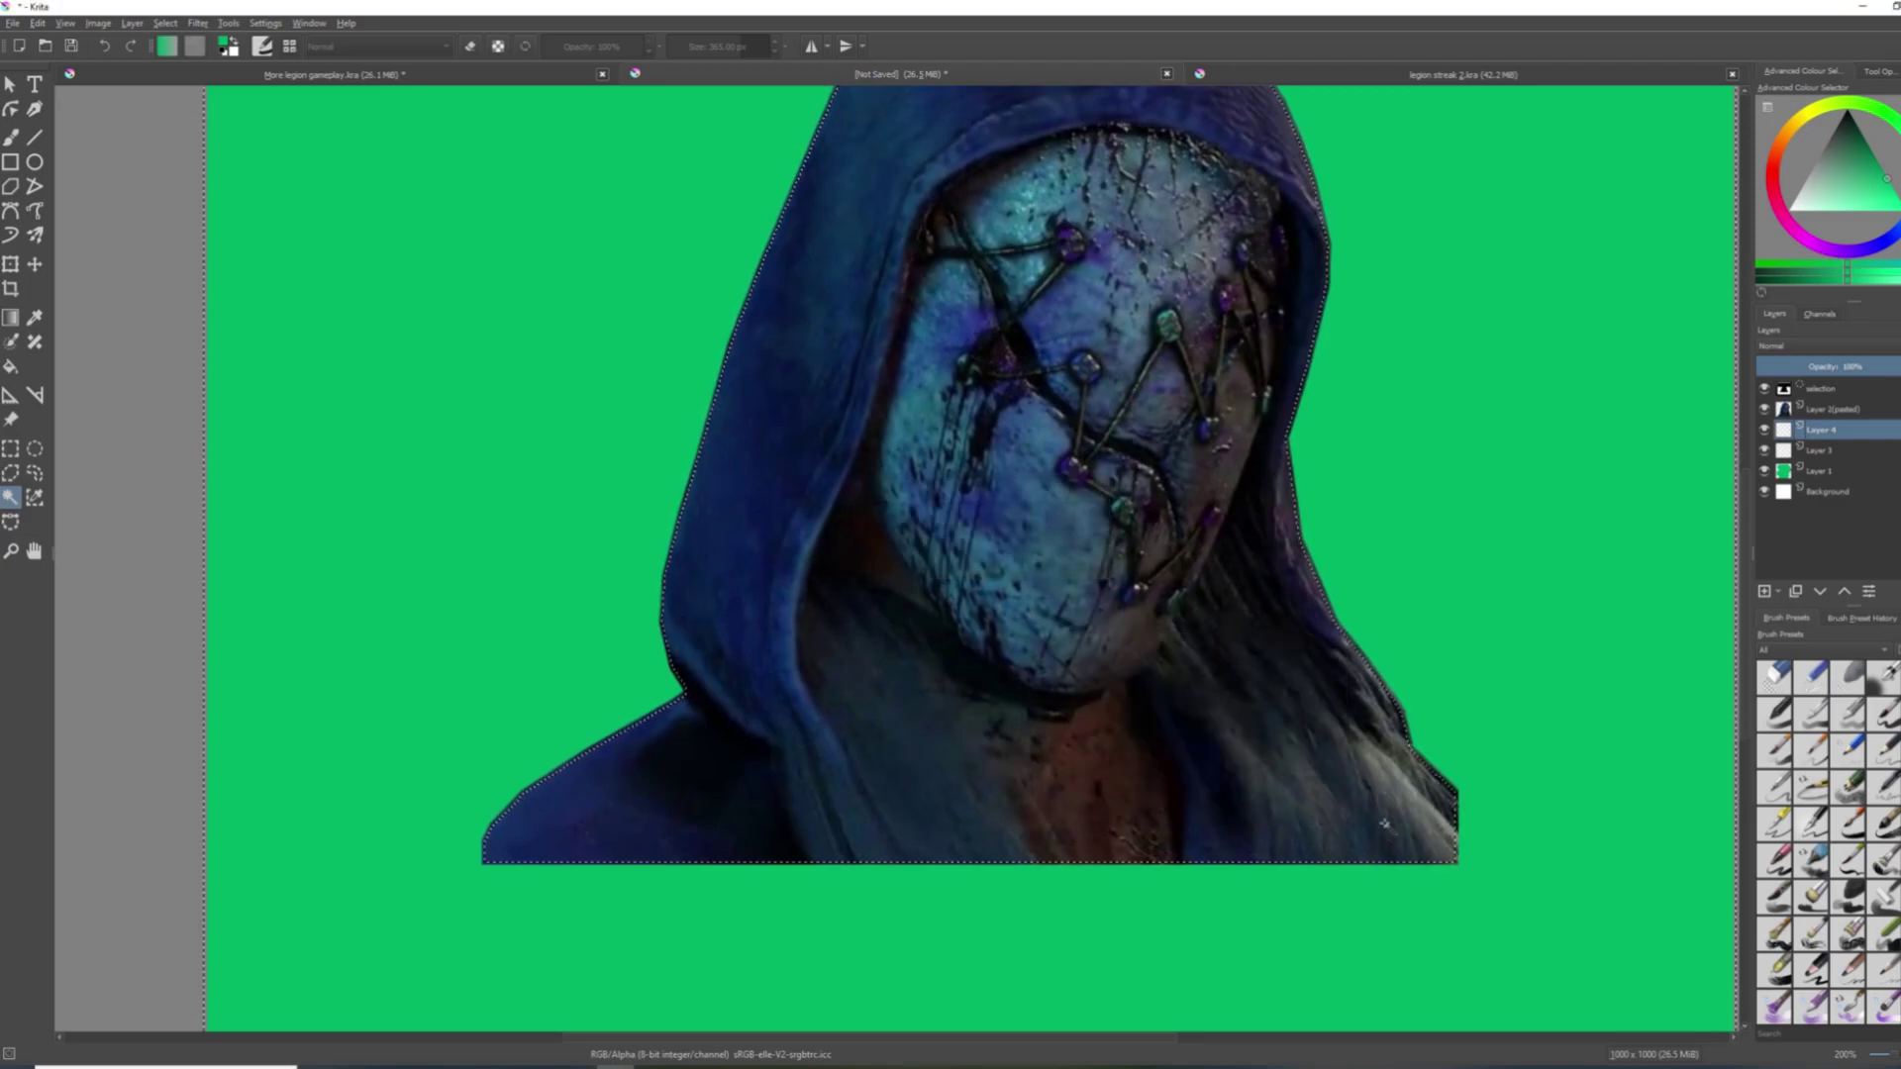
scroll(1278, 768, down, 2)
scroll(1171, 711, up, 1)
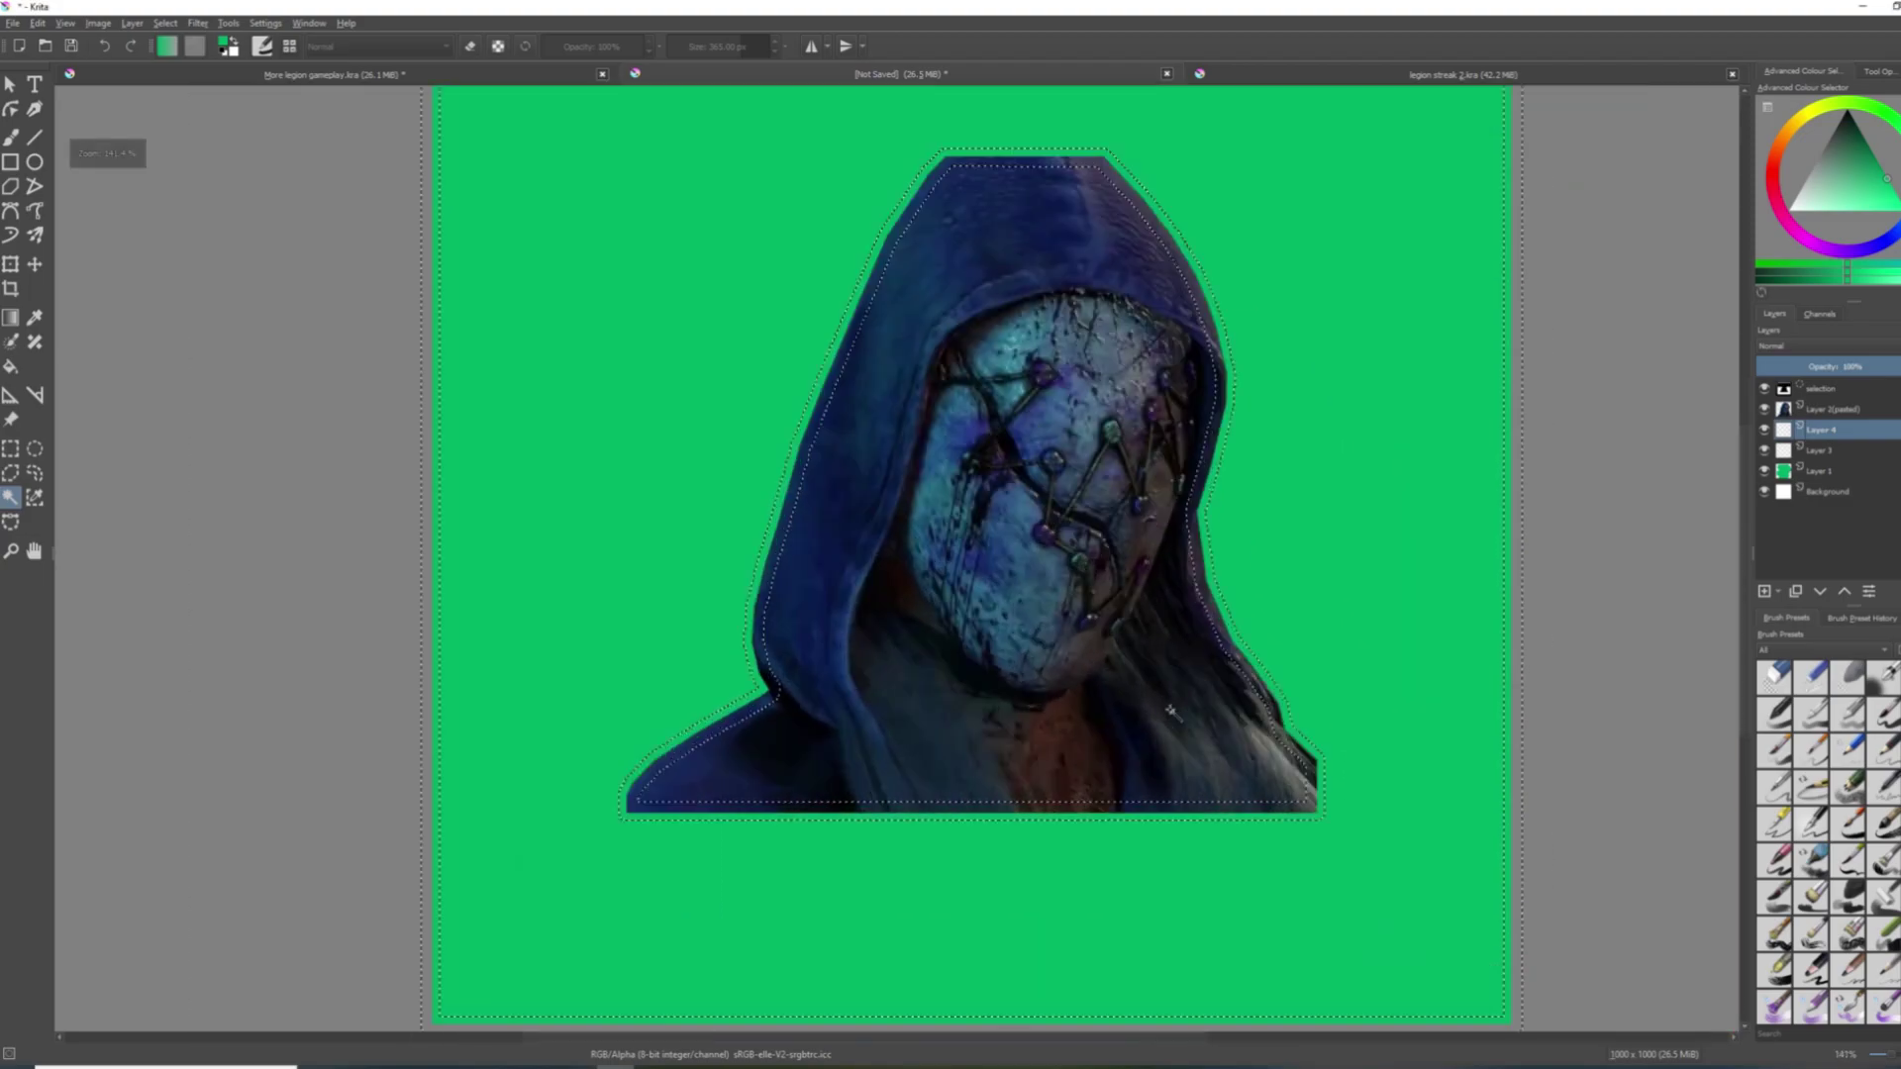
Fill the selected edges with white gradient passes to build a solid outline.
key(g)
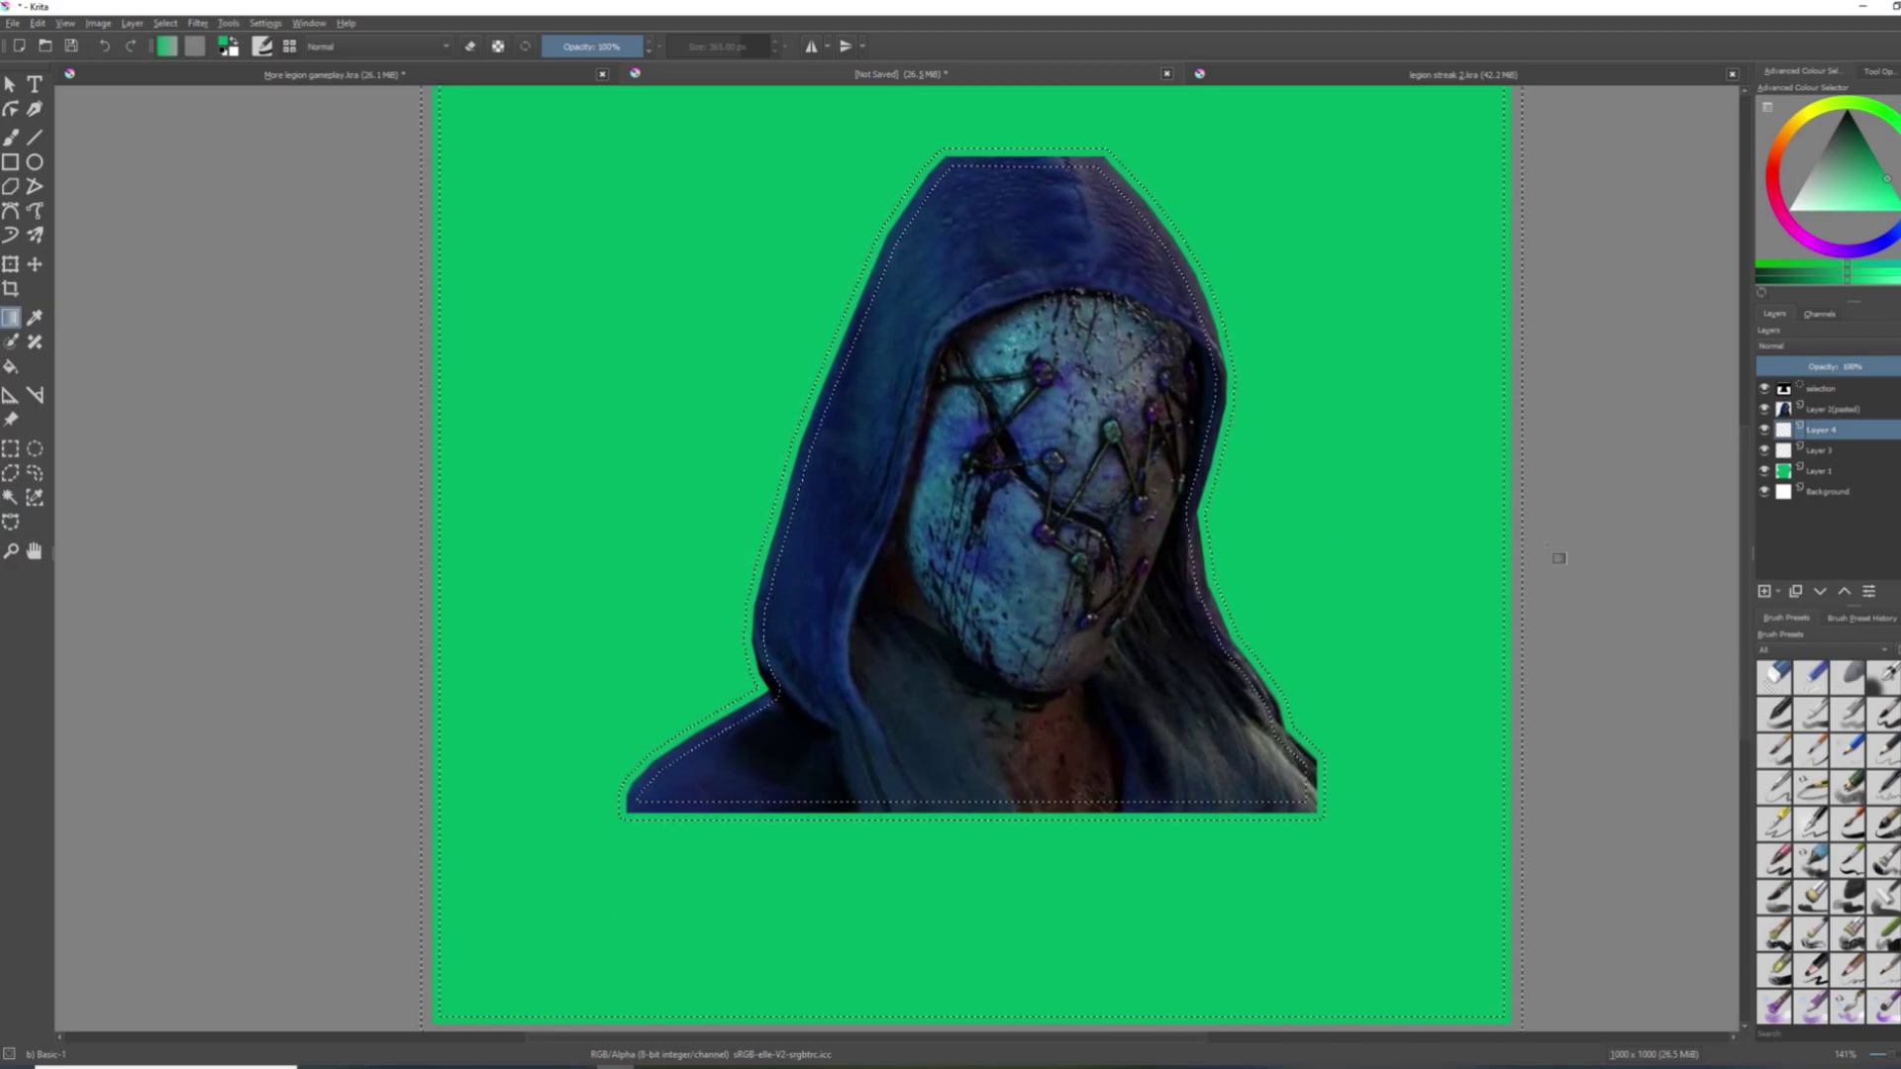
key(d)
key(x)
drag(635, 567, 1361, 570)
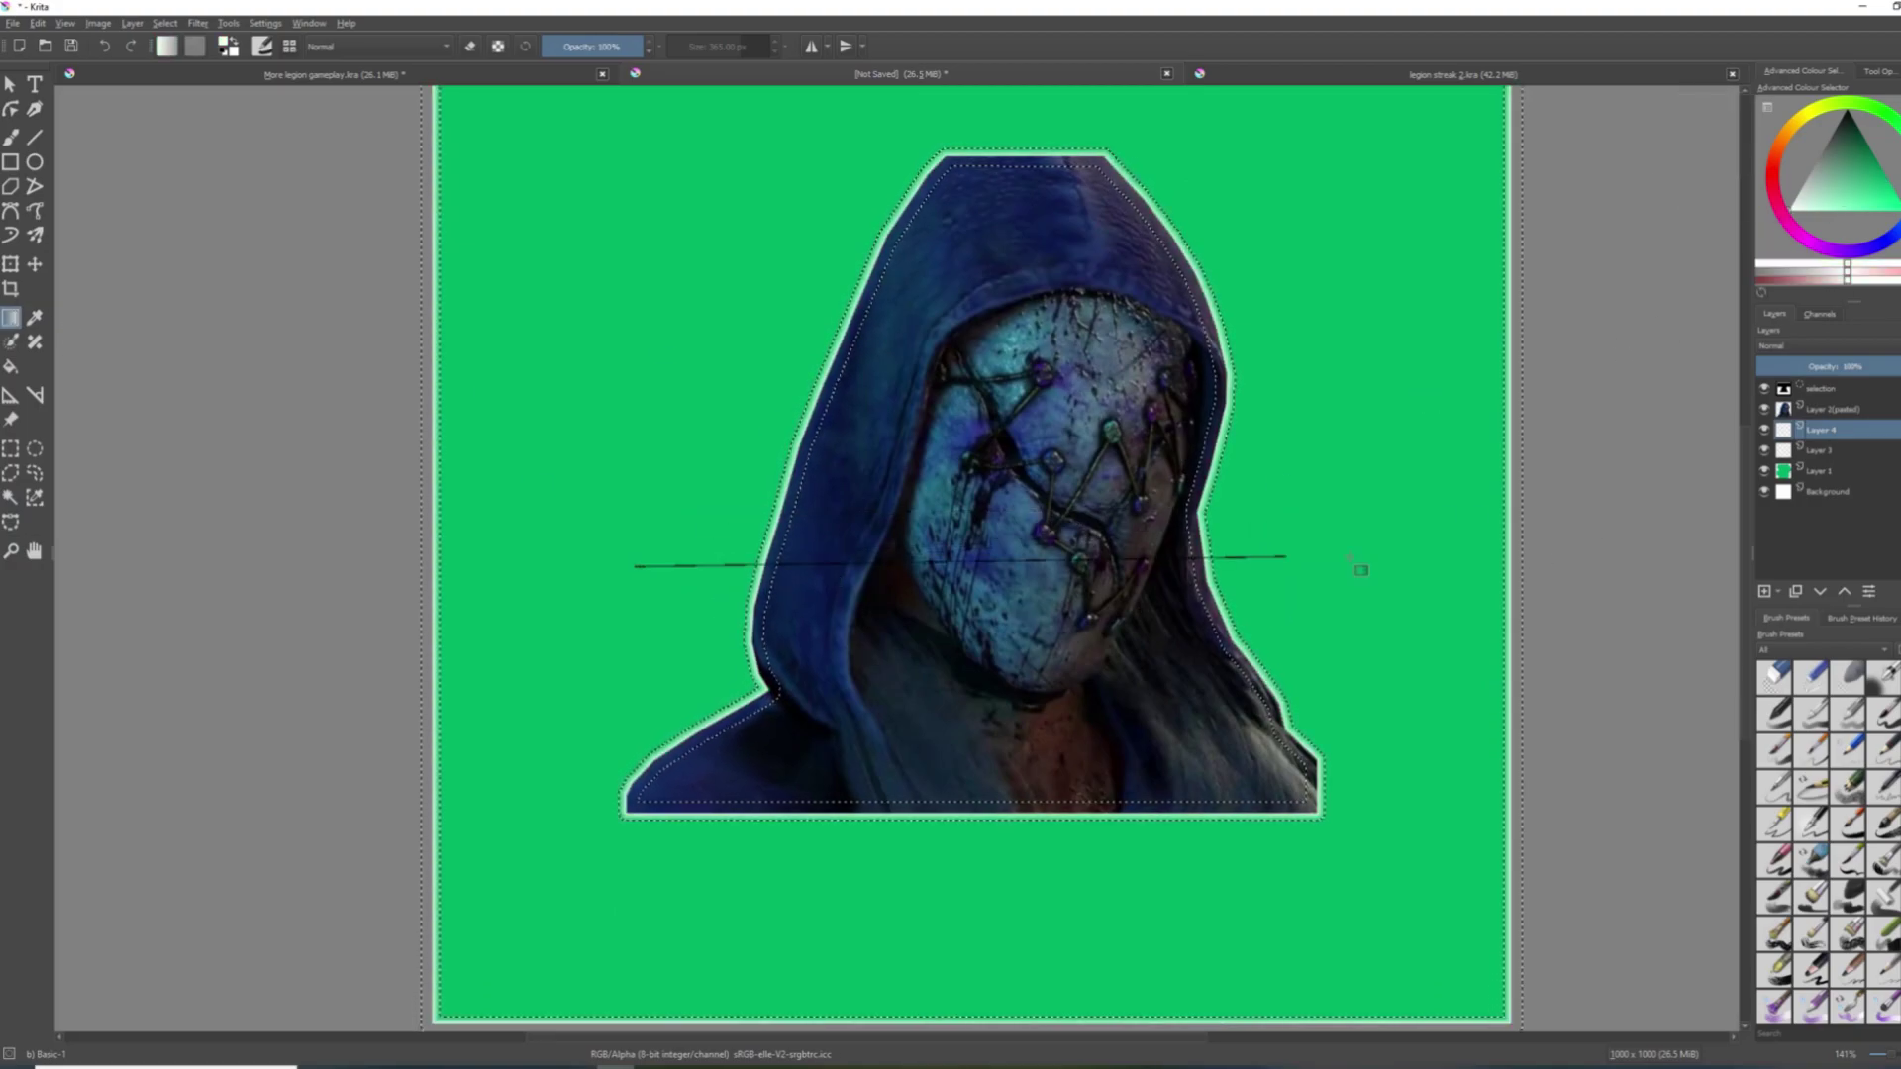
drag(806, 600, 595, 604)
drag(1282, 653, 1076, 673)
drag(1089, 253, 922, 281)
drag(760, 655, 669, 684)
Deselect, rename Layer 4 to WHITE TRIM, and make Layer 3 active.
key(ctrl+r)
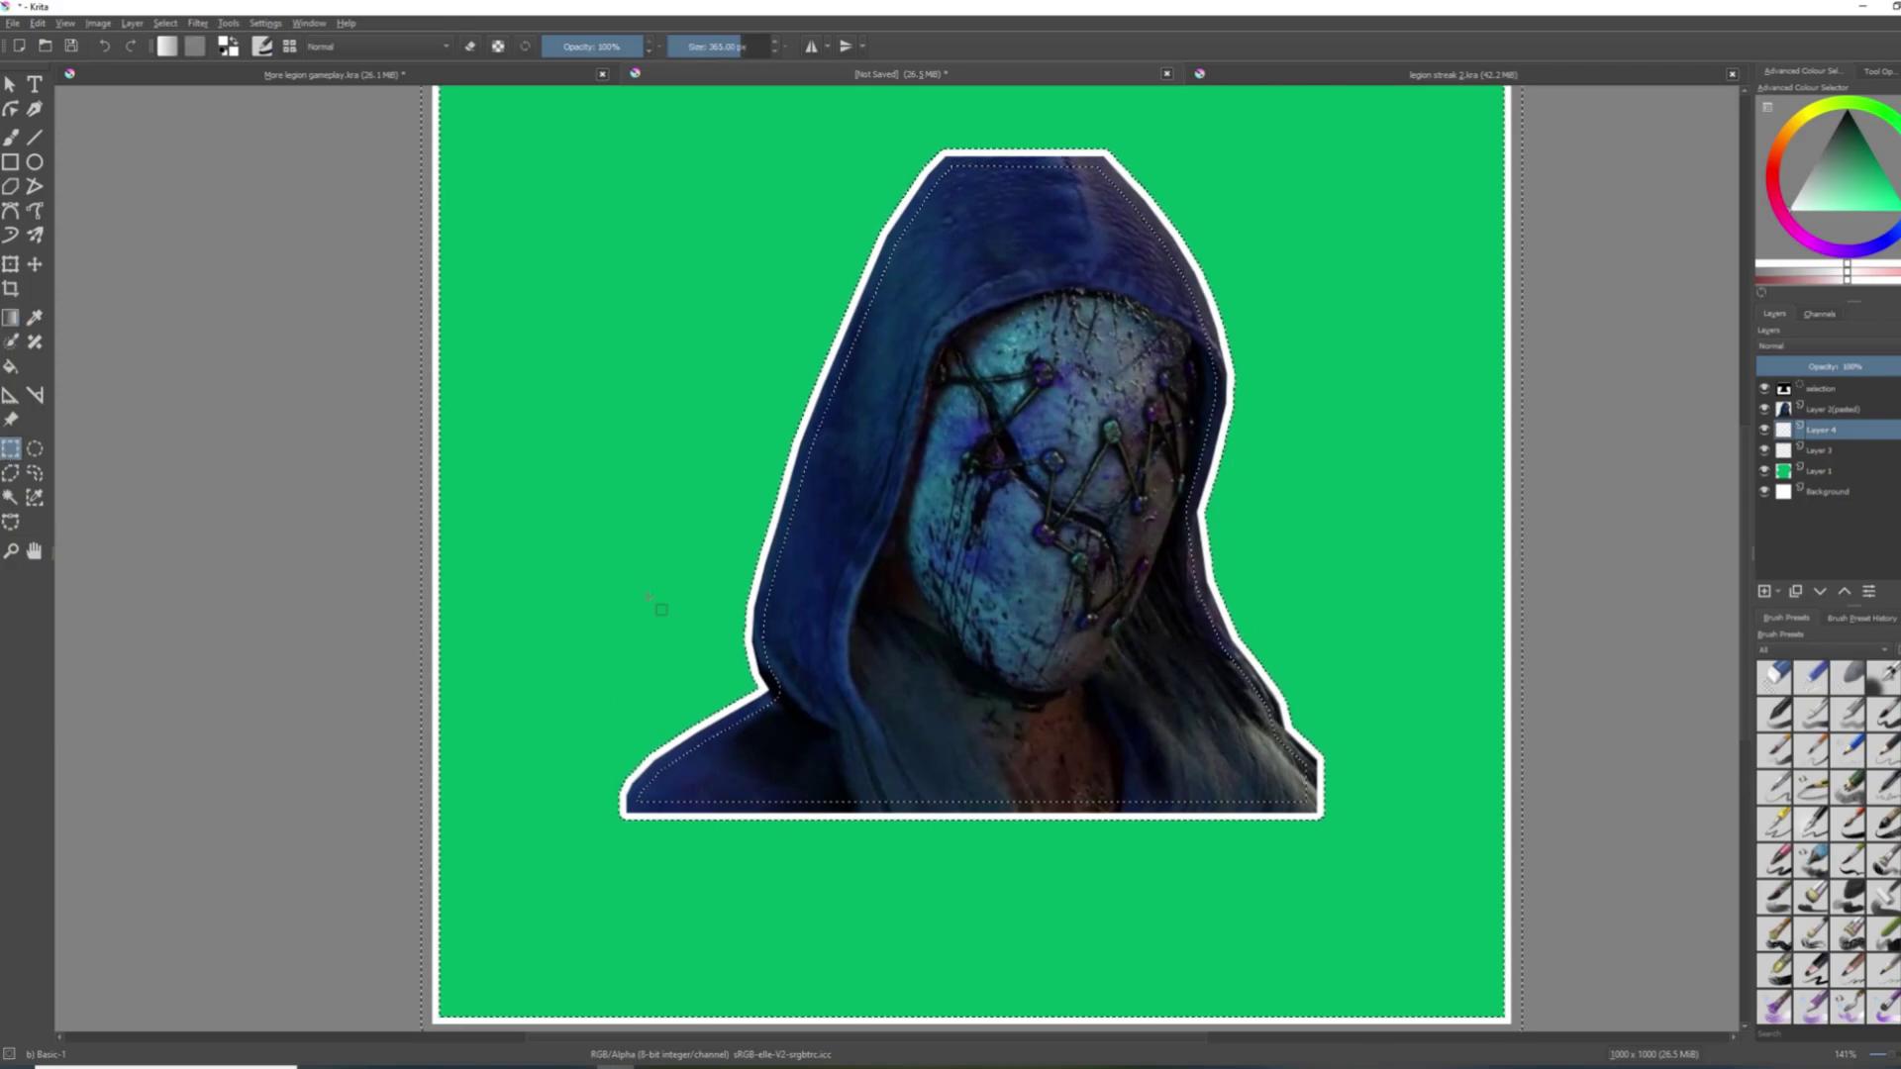
key(1)
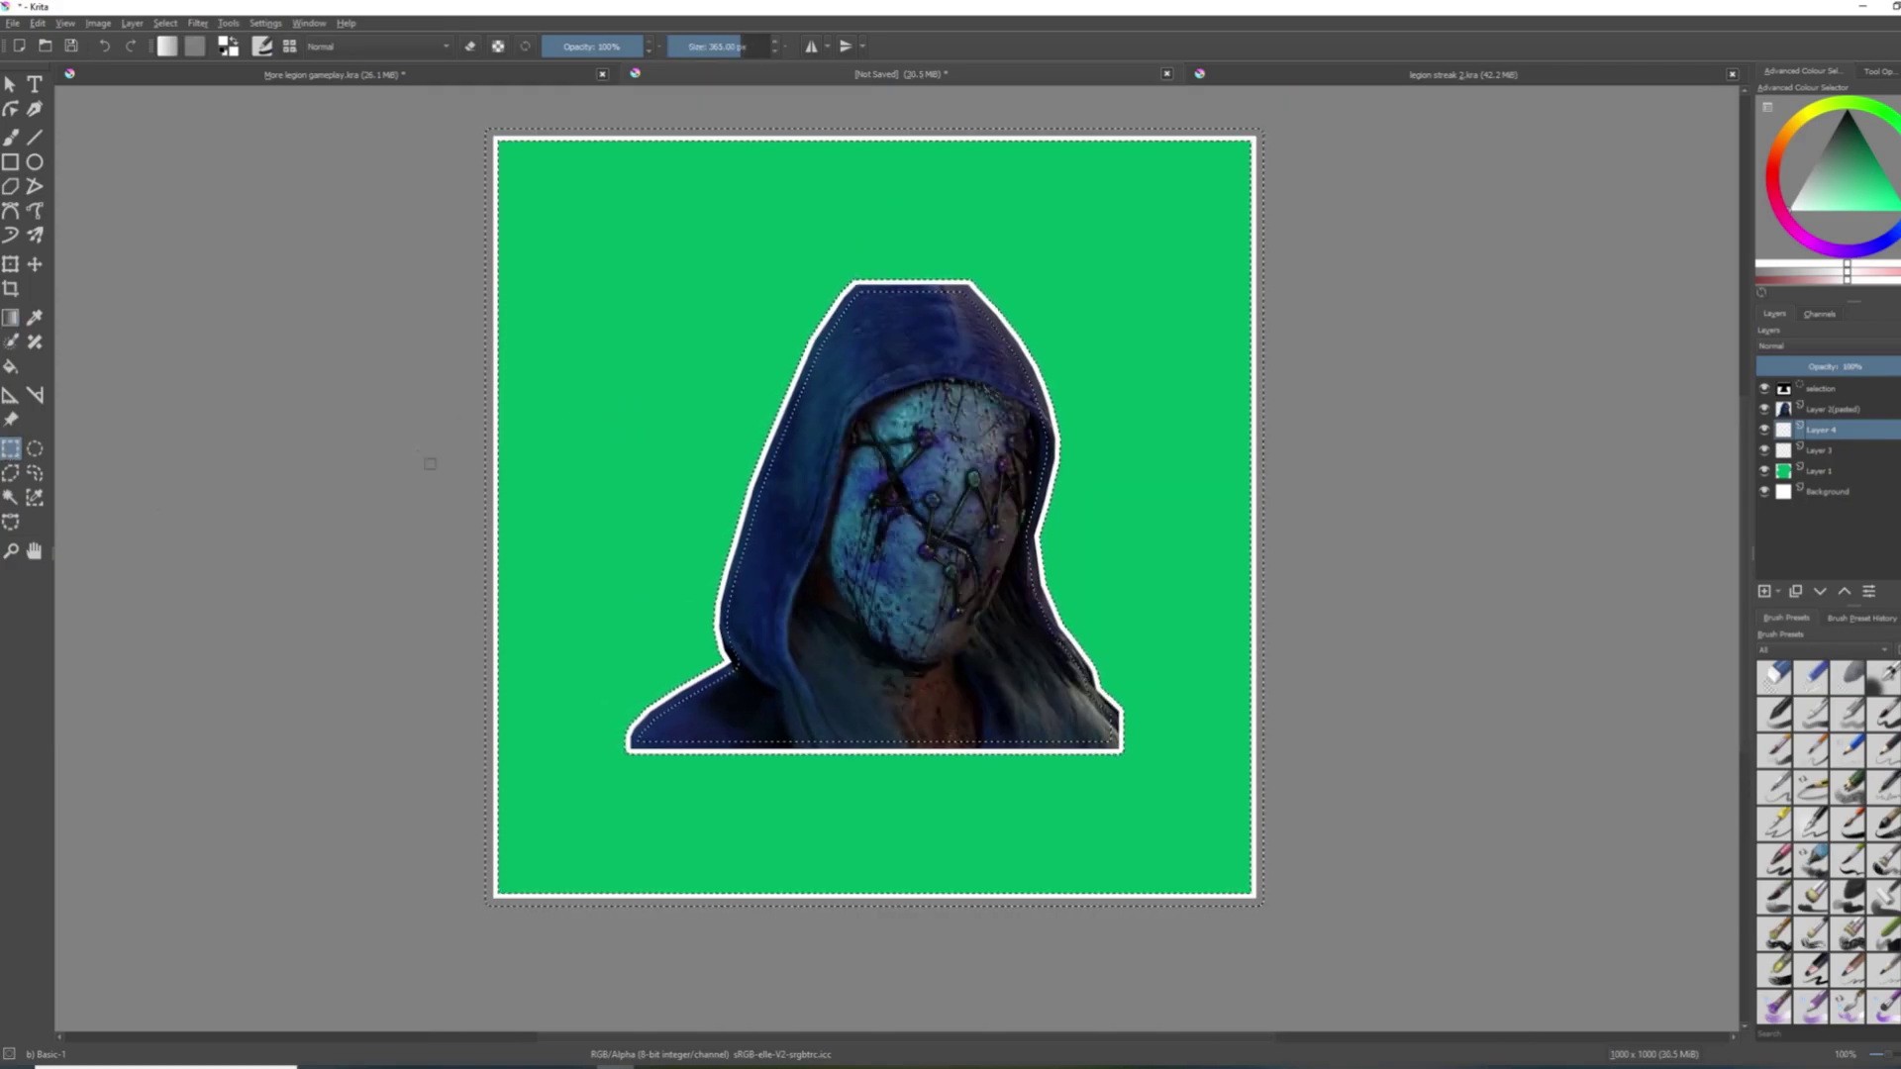
right_click(627, 392)
click(684, 425)
scroll(1026, 620, up, 1)
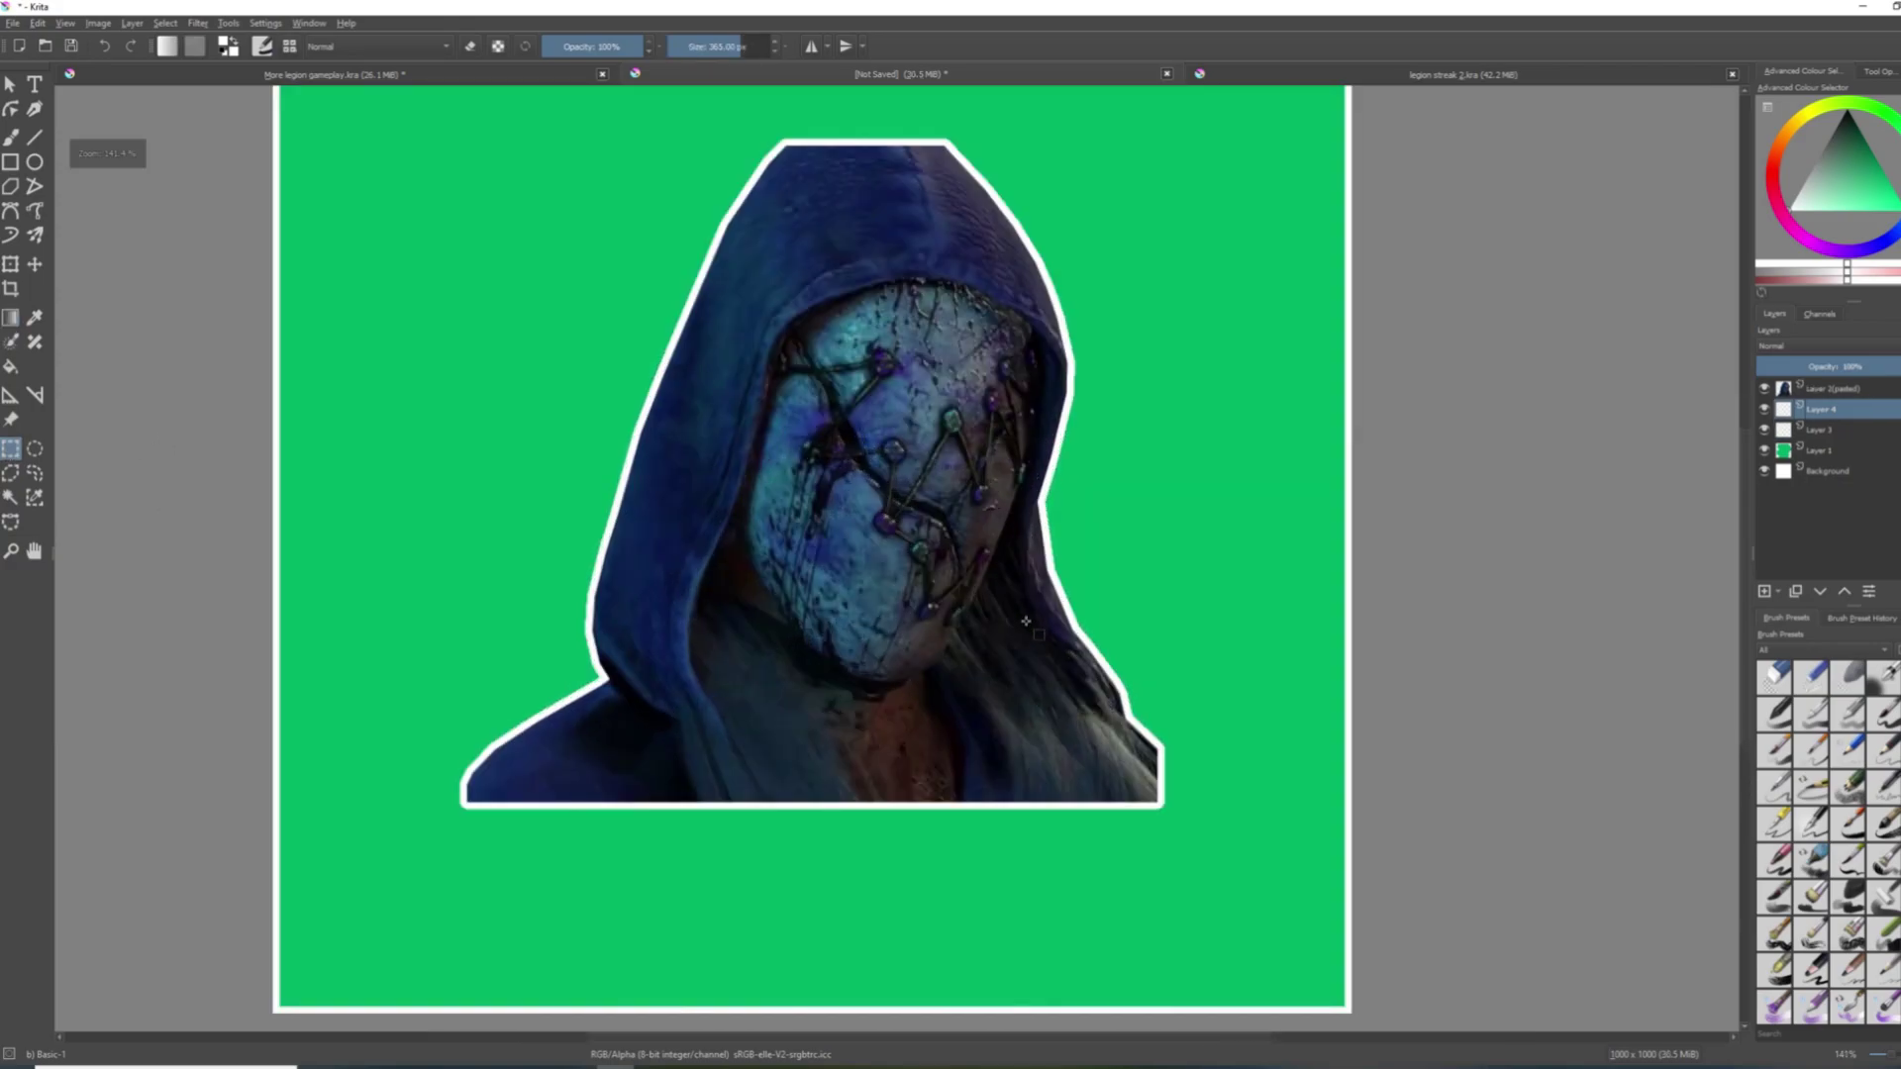
click(1820, 434)
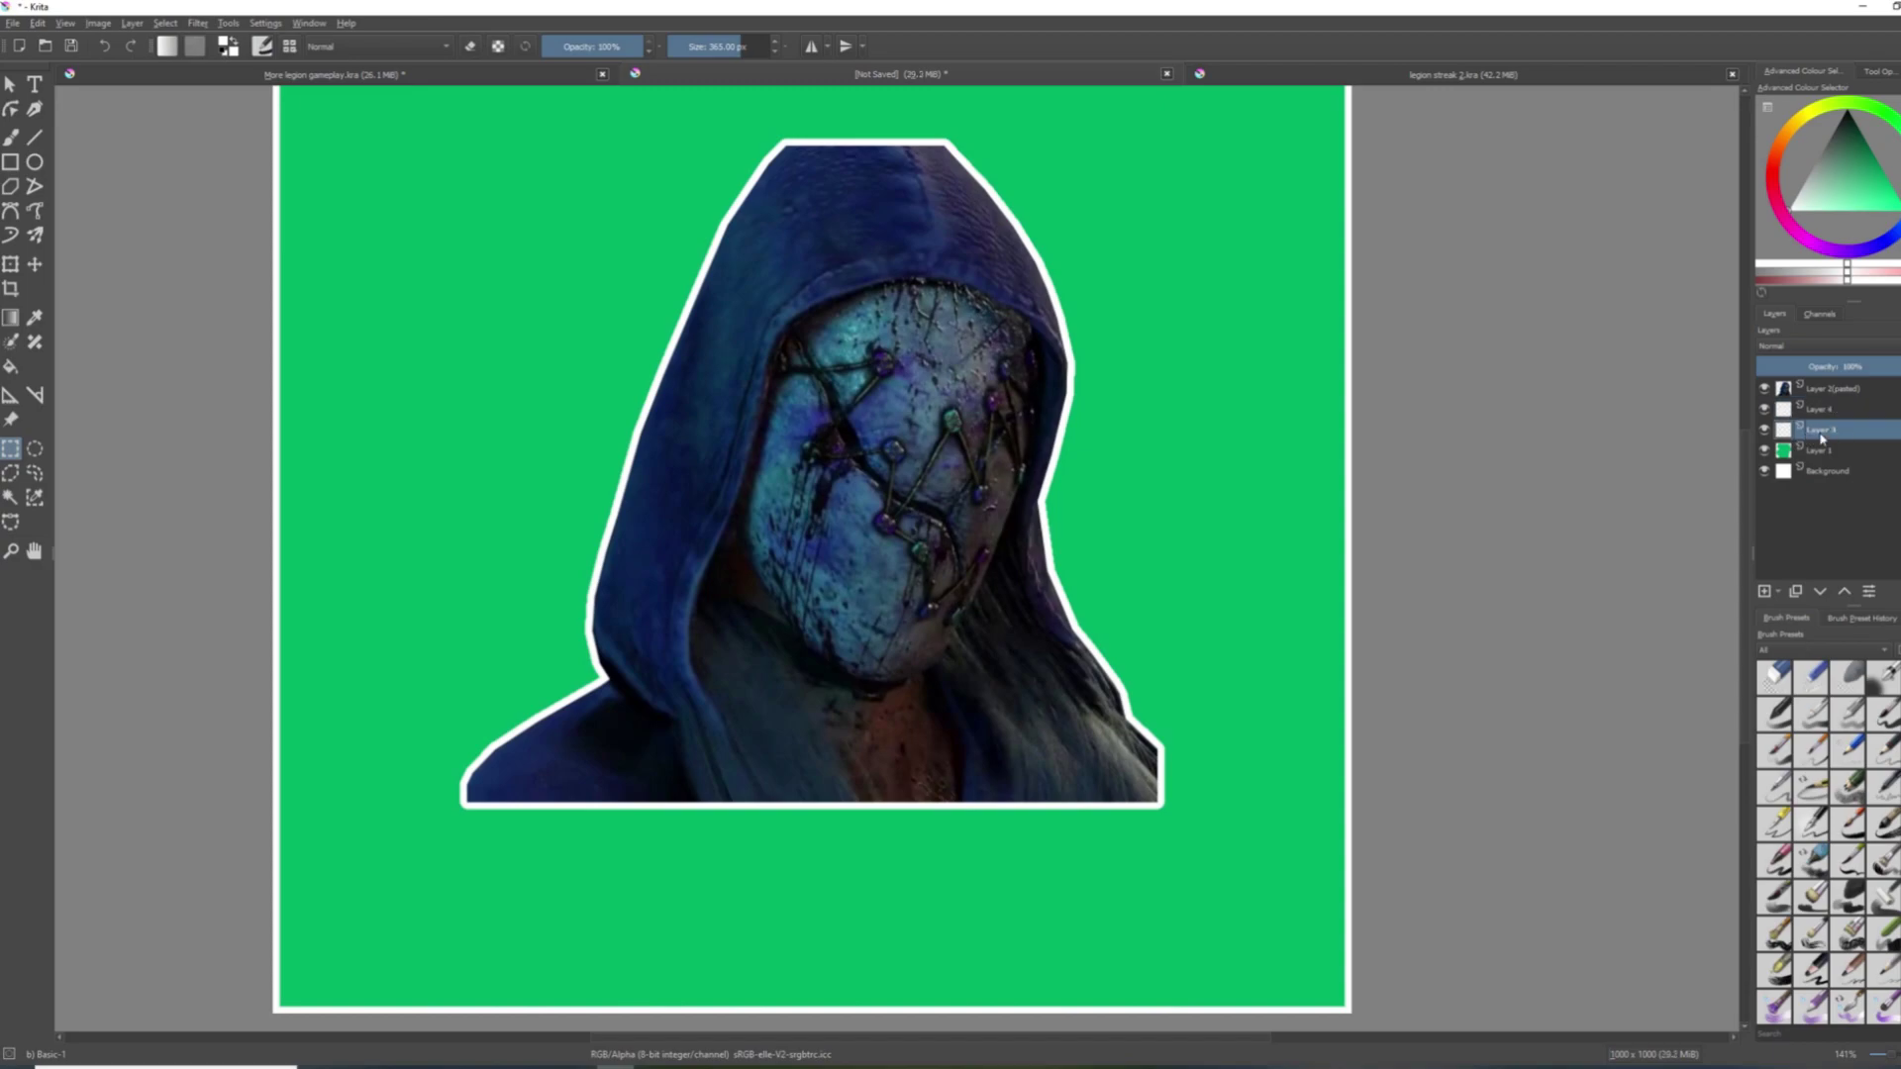
click(1819, 409)
text(WHITE STROKE)
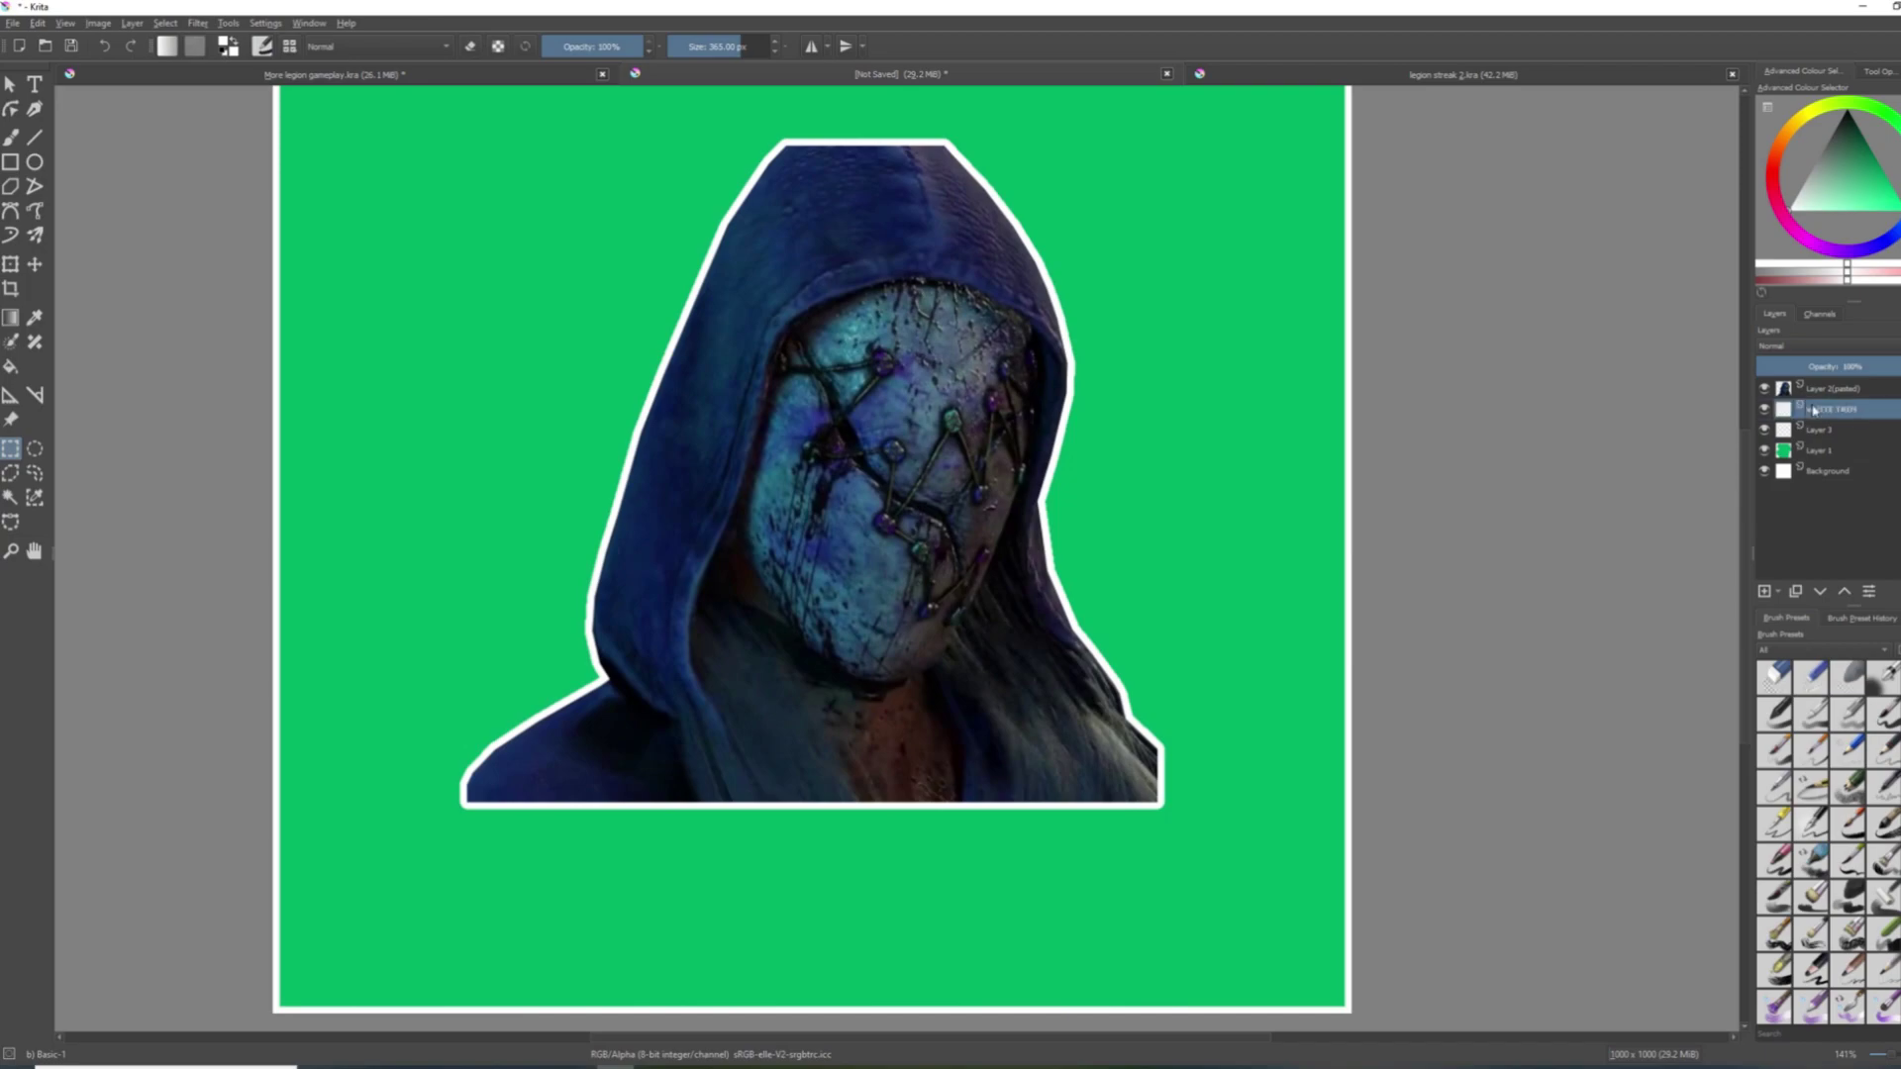
click(1826, 433)
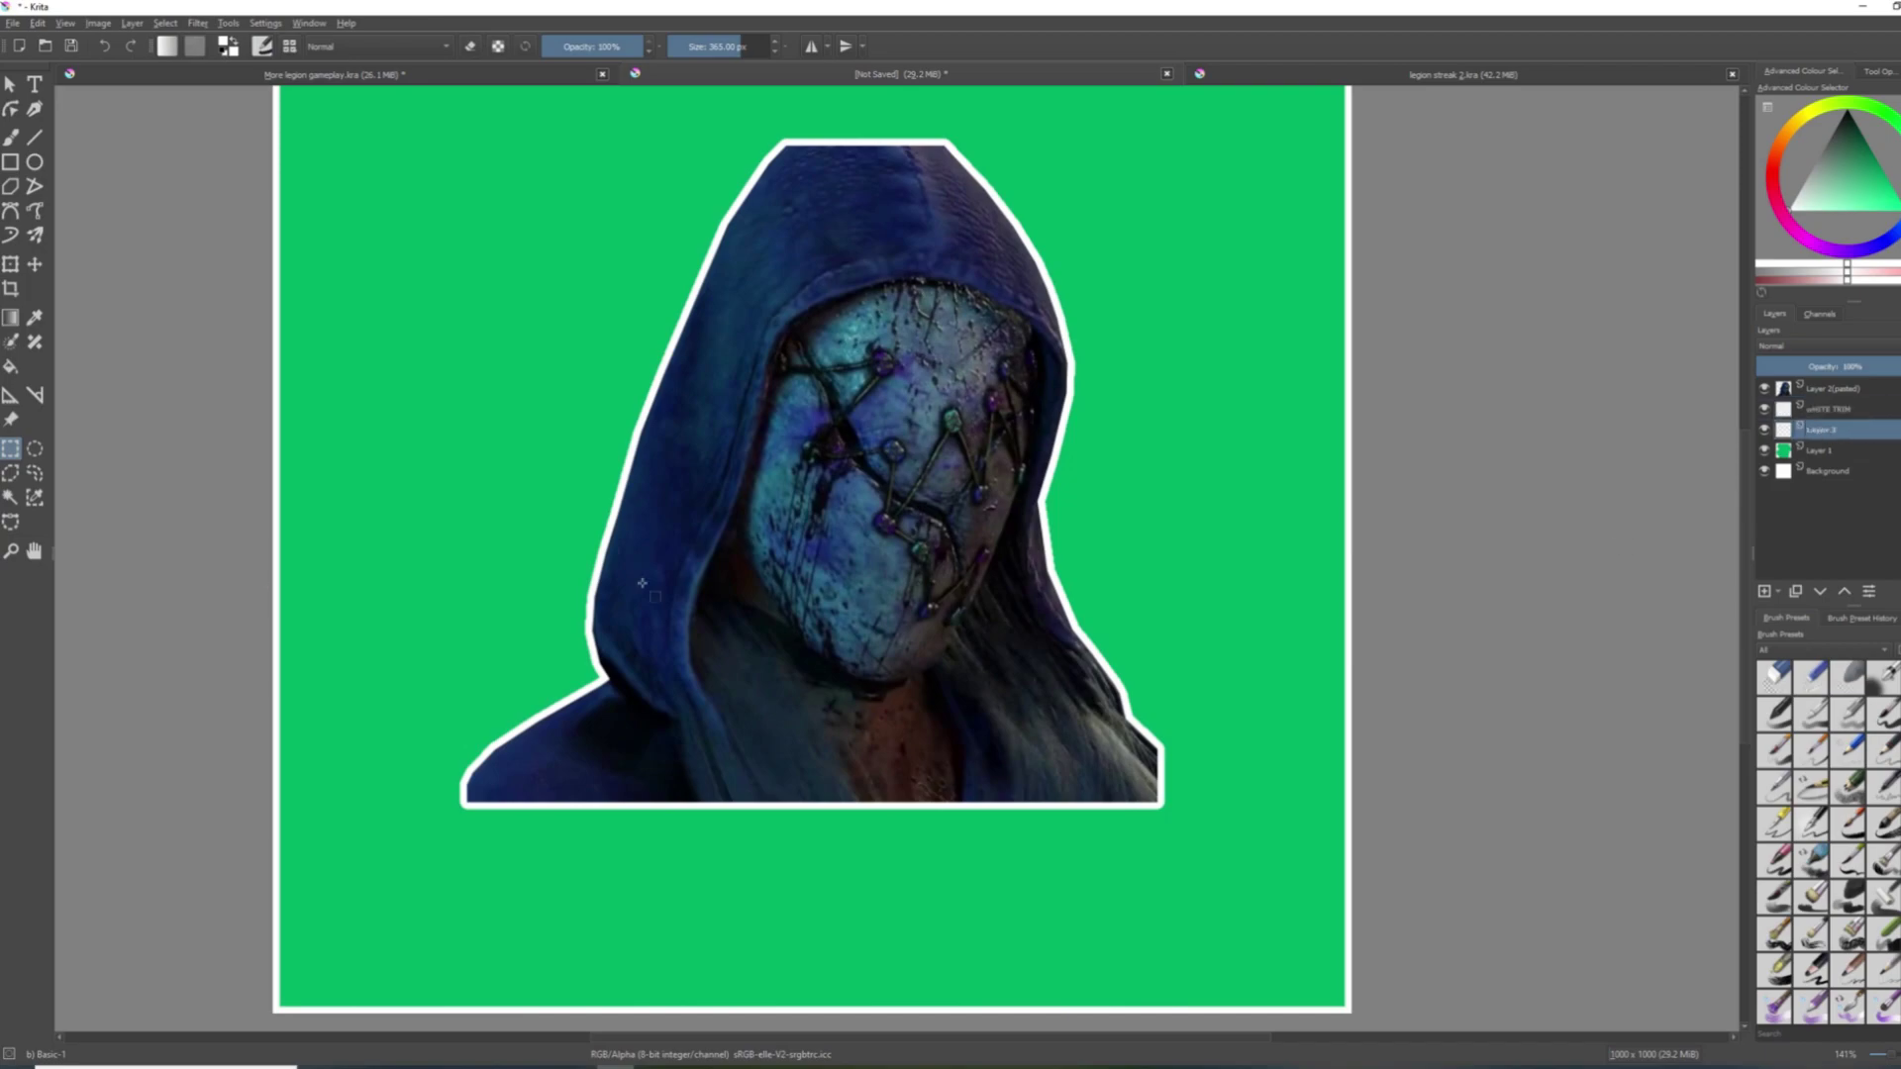
On Layer 3, select the white-trim region, grow it, and convert it to a border band.
click(11, 498)
click(482, 569)
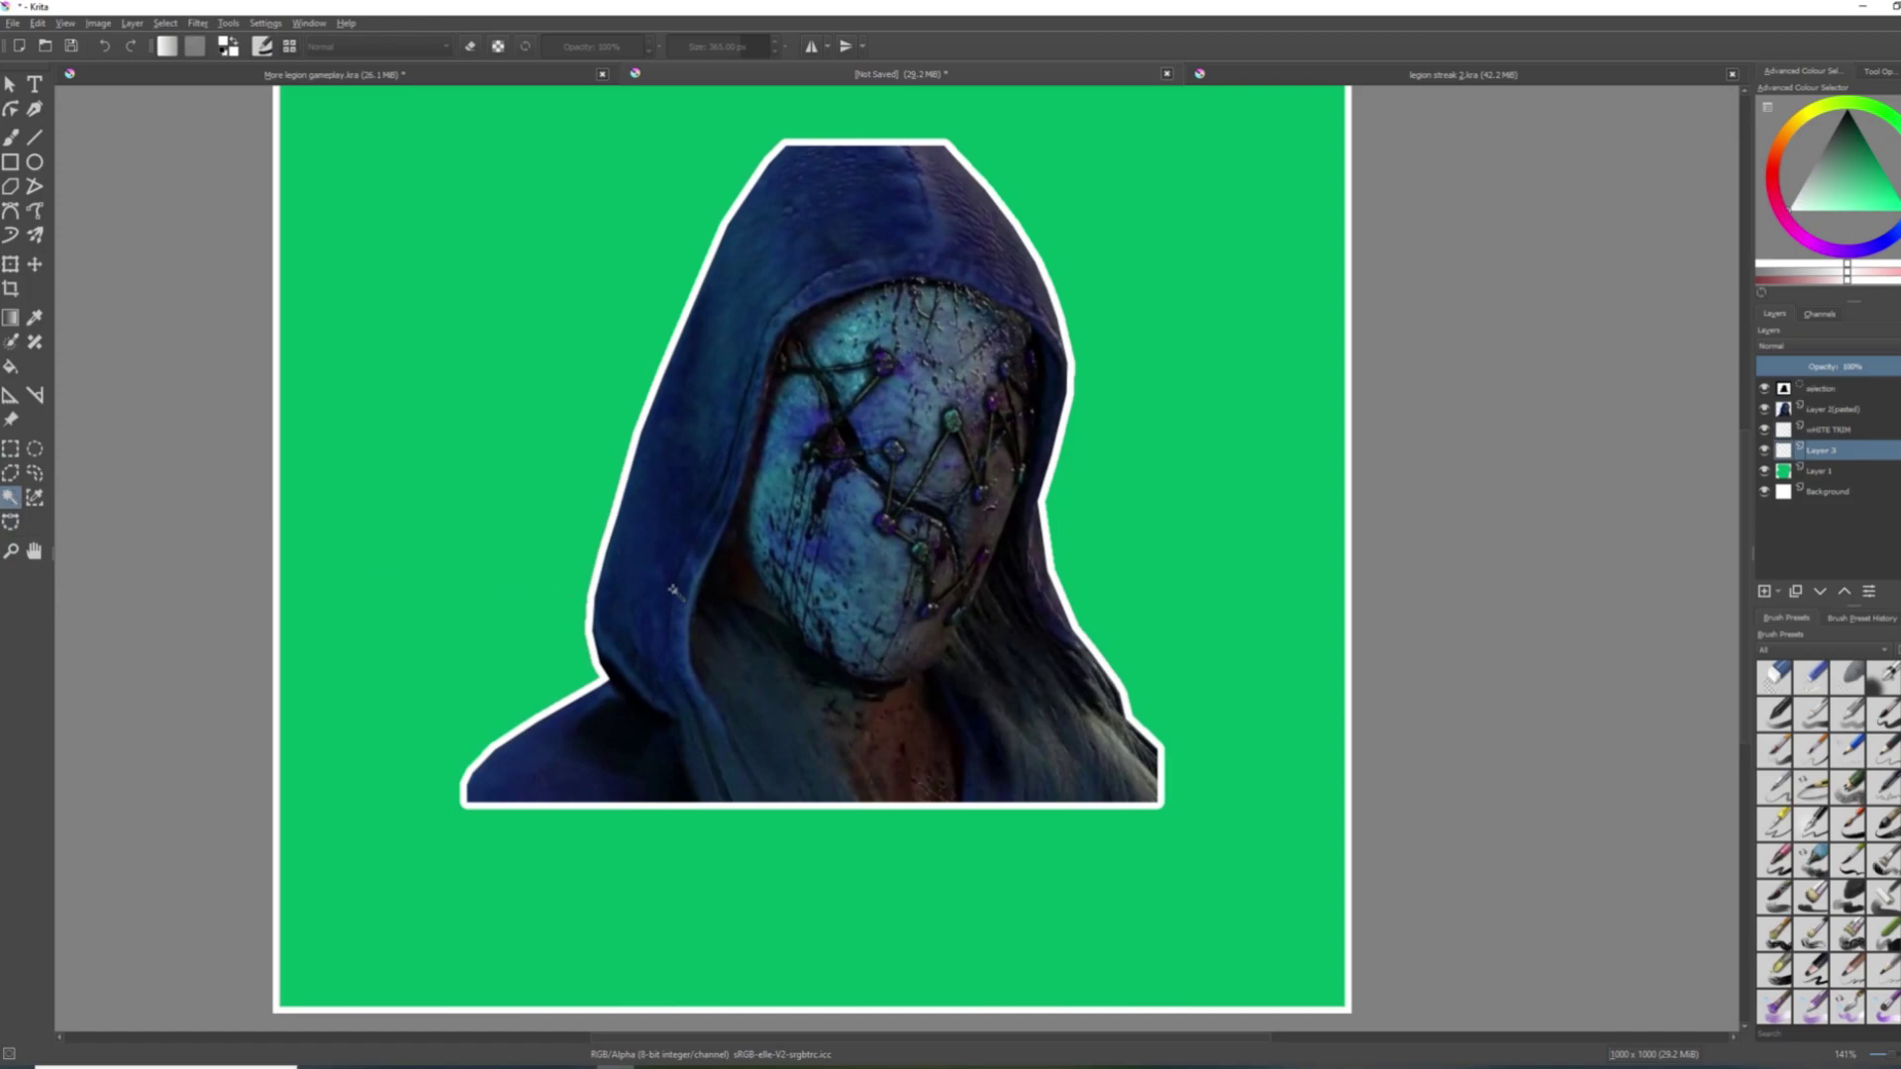
right_click(780, 584)
mouse_move(909, 713)
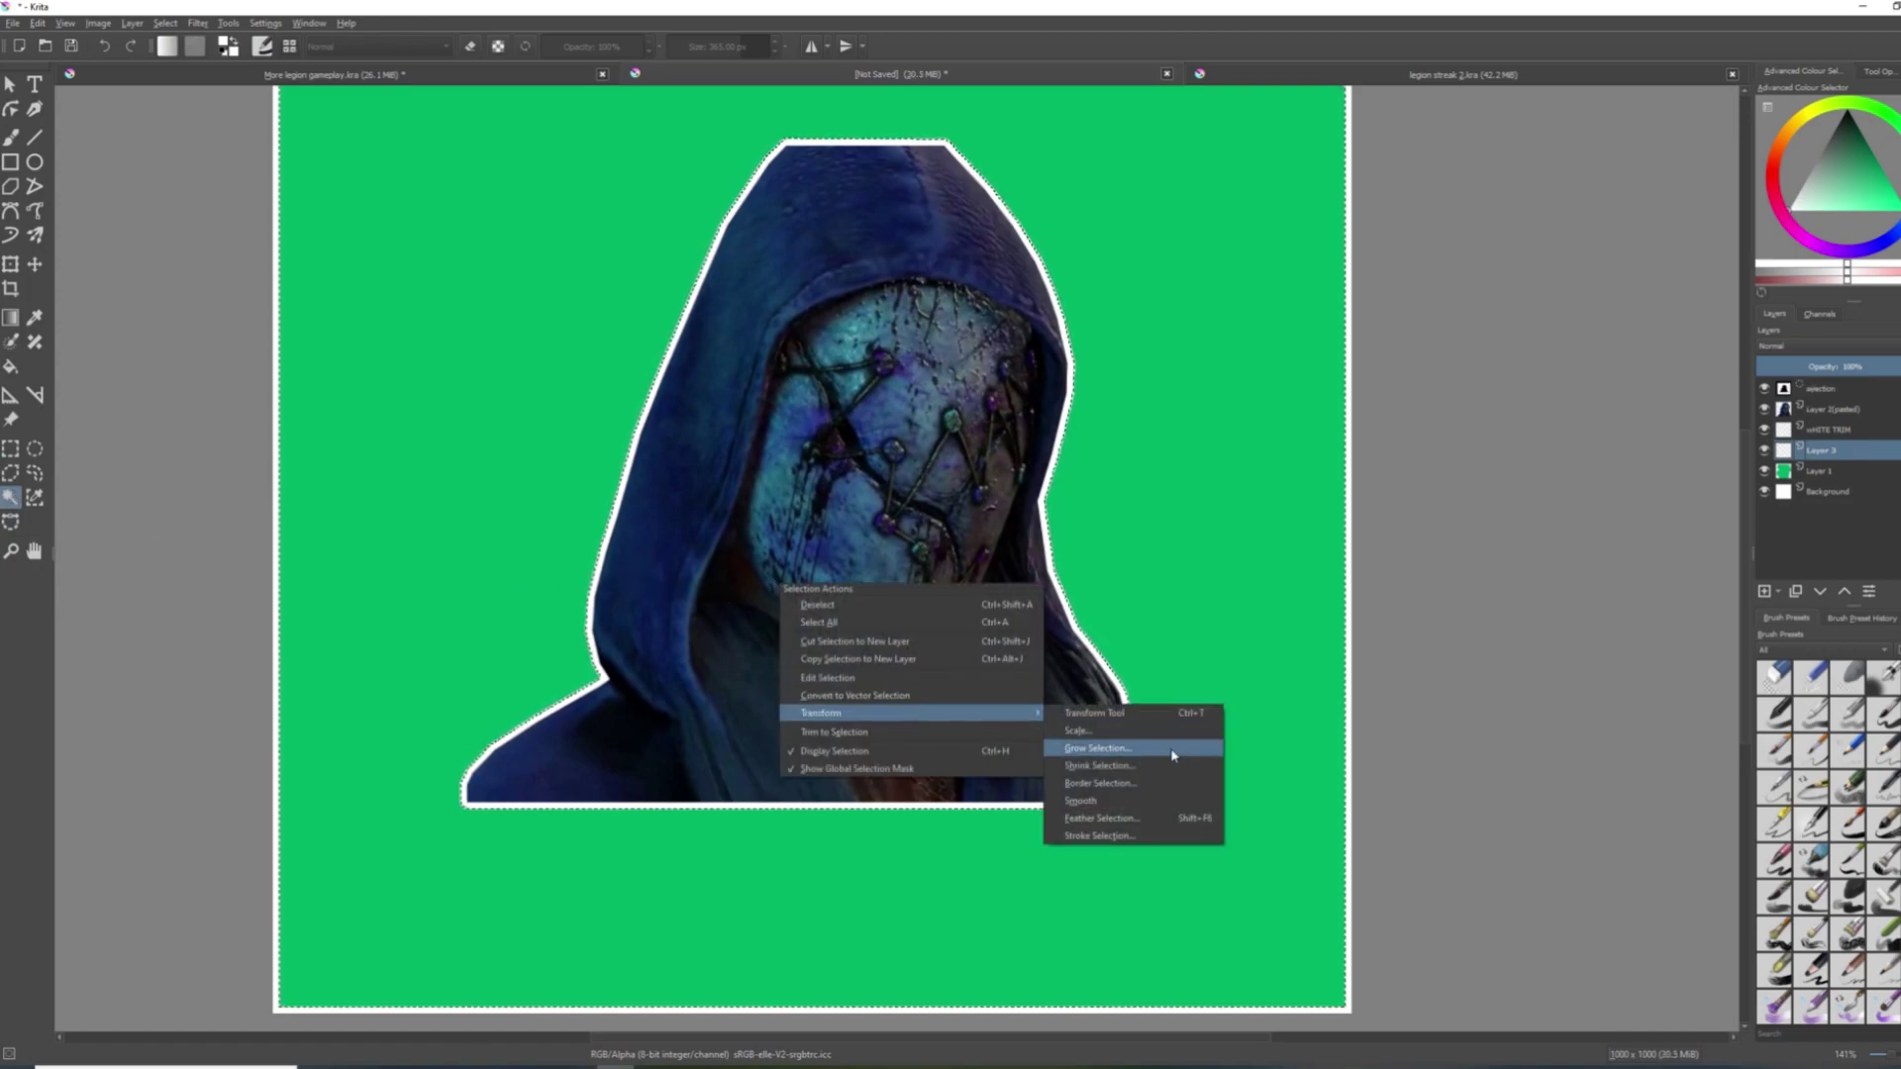
click(1173, 754)
key(Return)
right_click(884, 656)
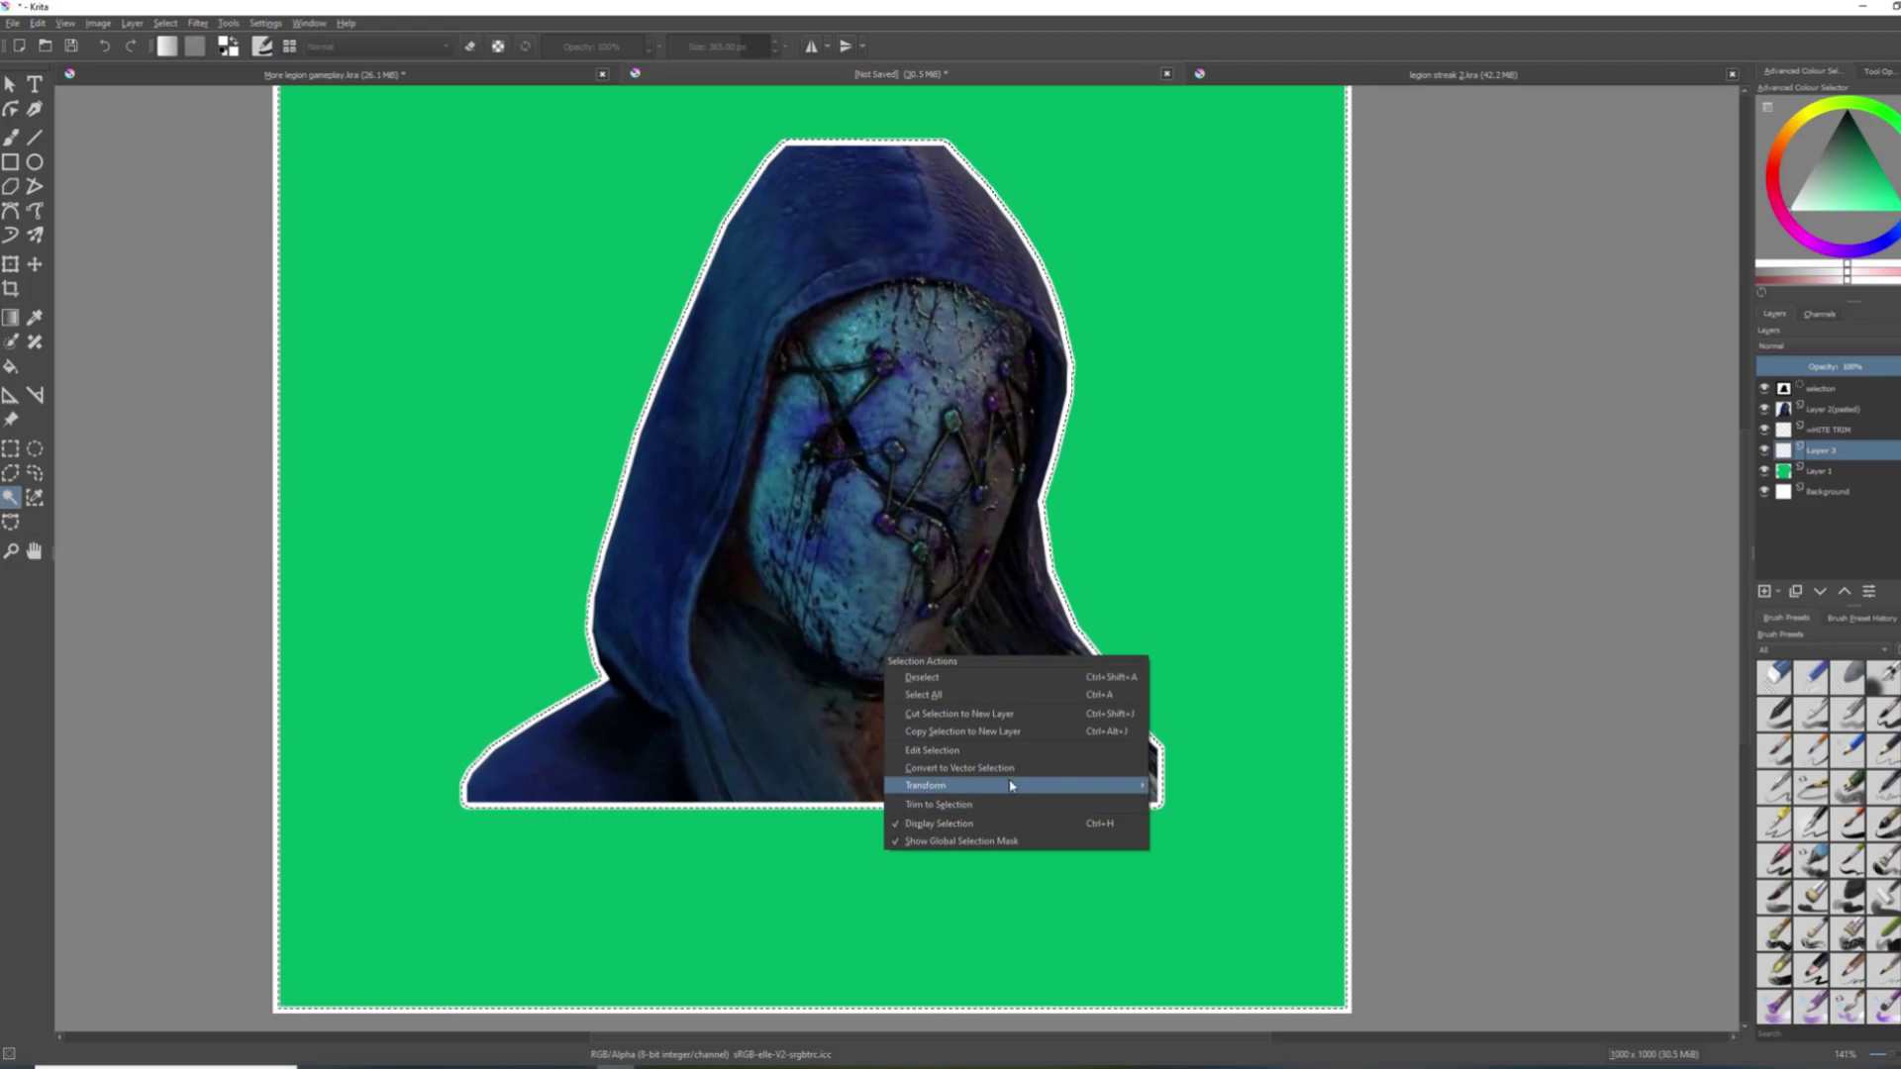
mouse_move(951, 786)
click(1204, 861)
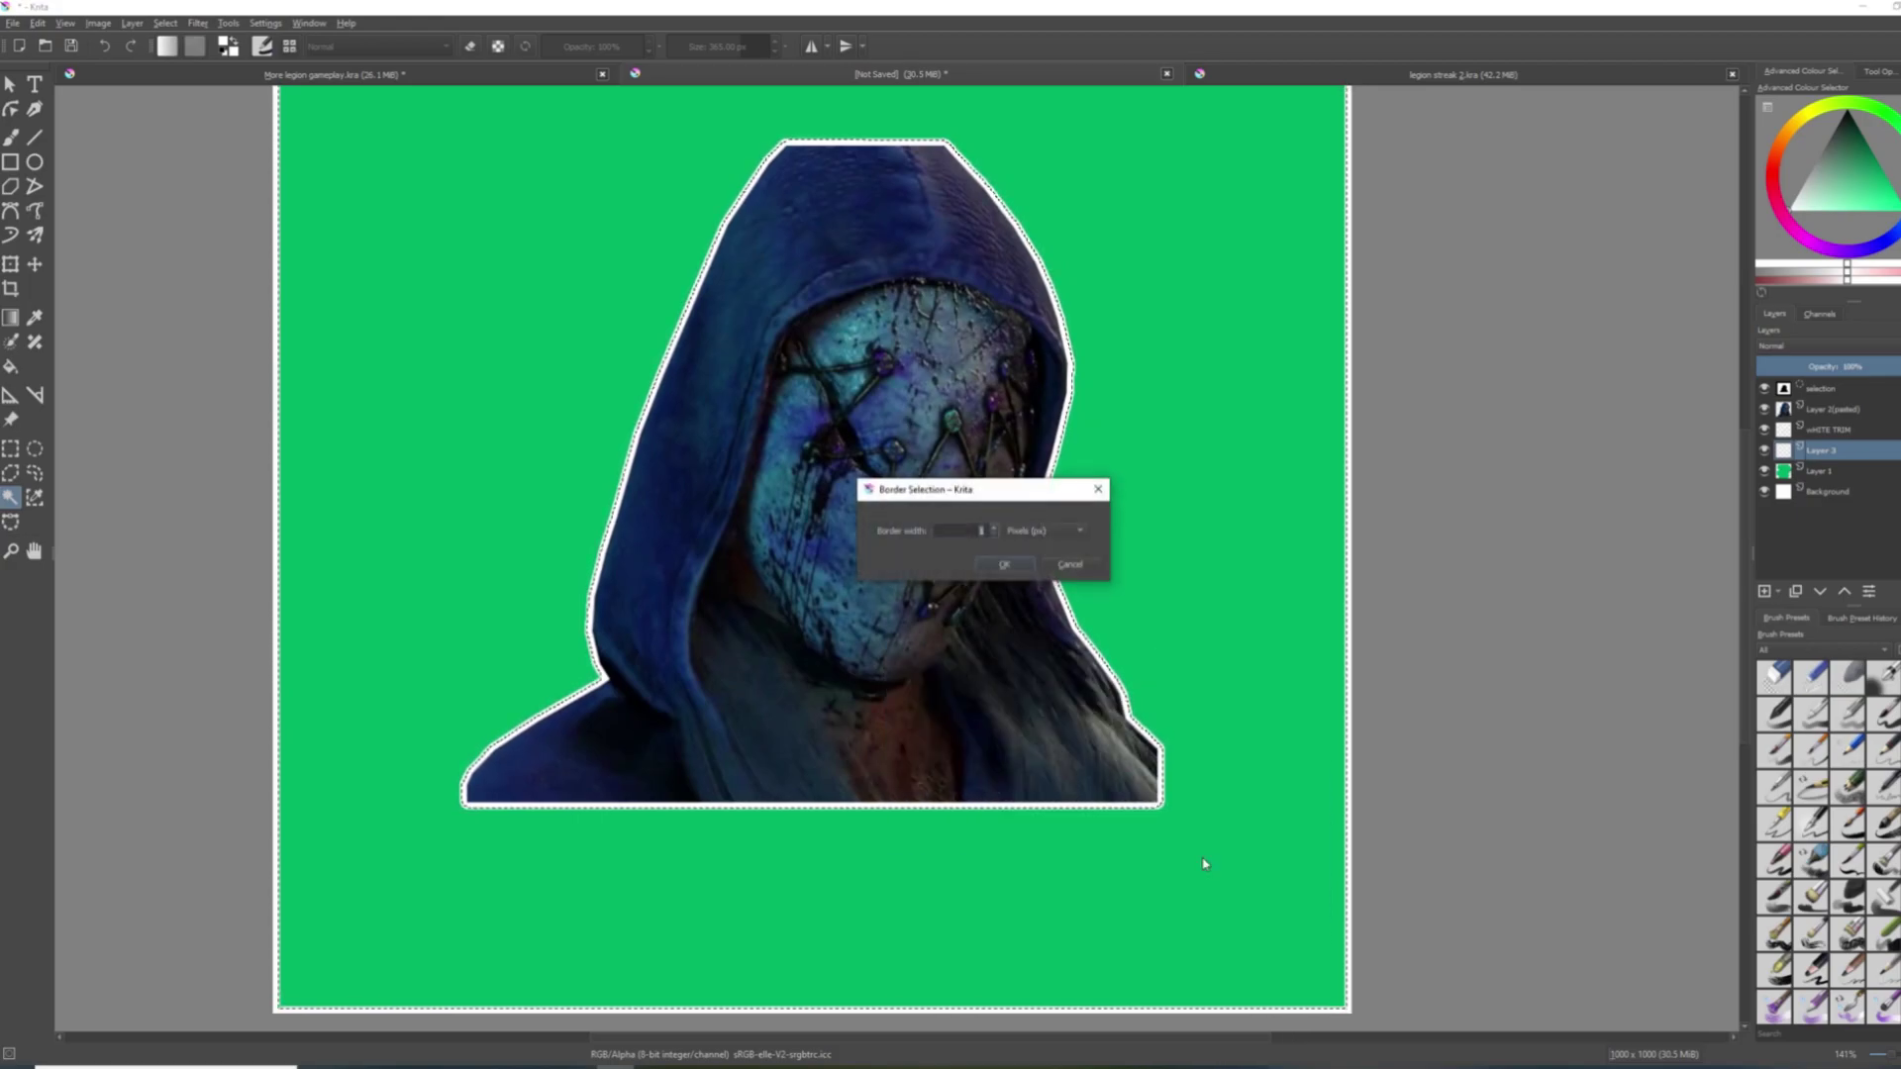
key(Return)
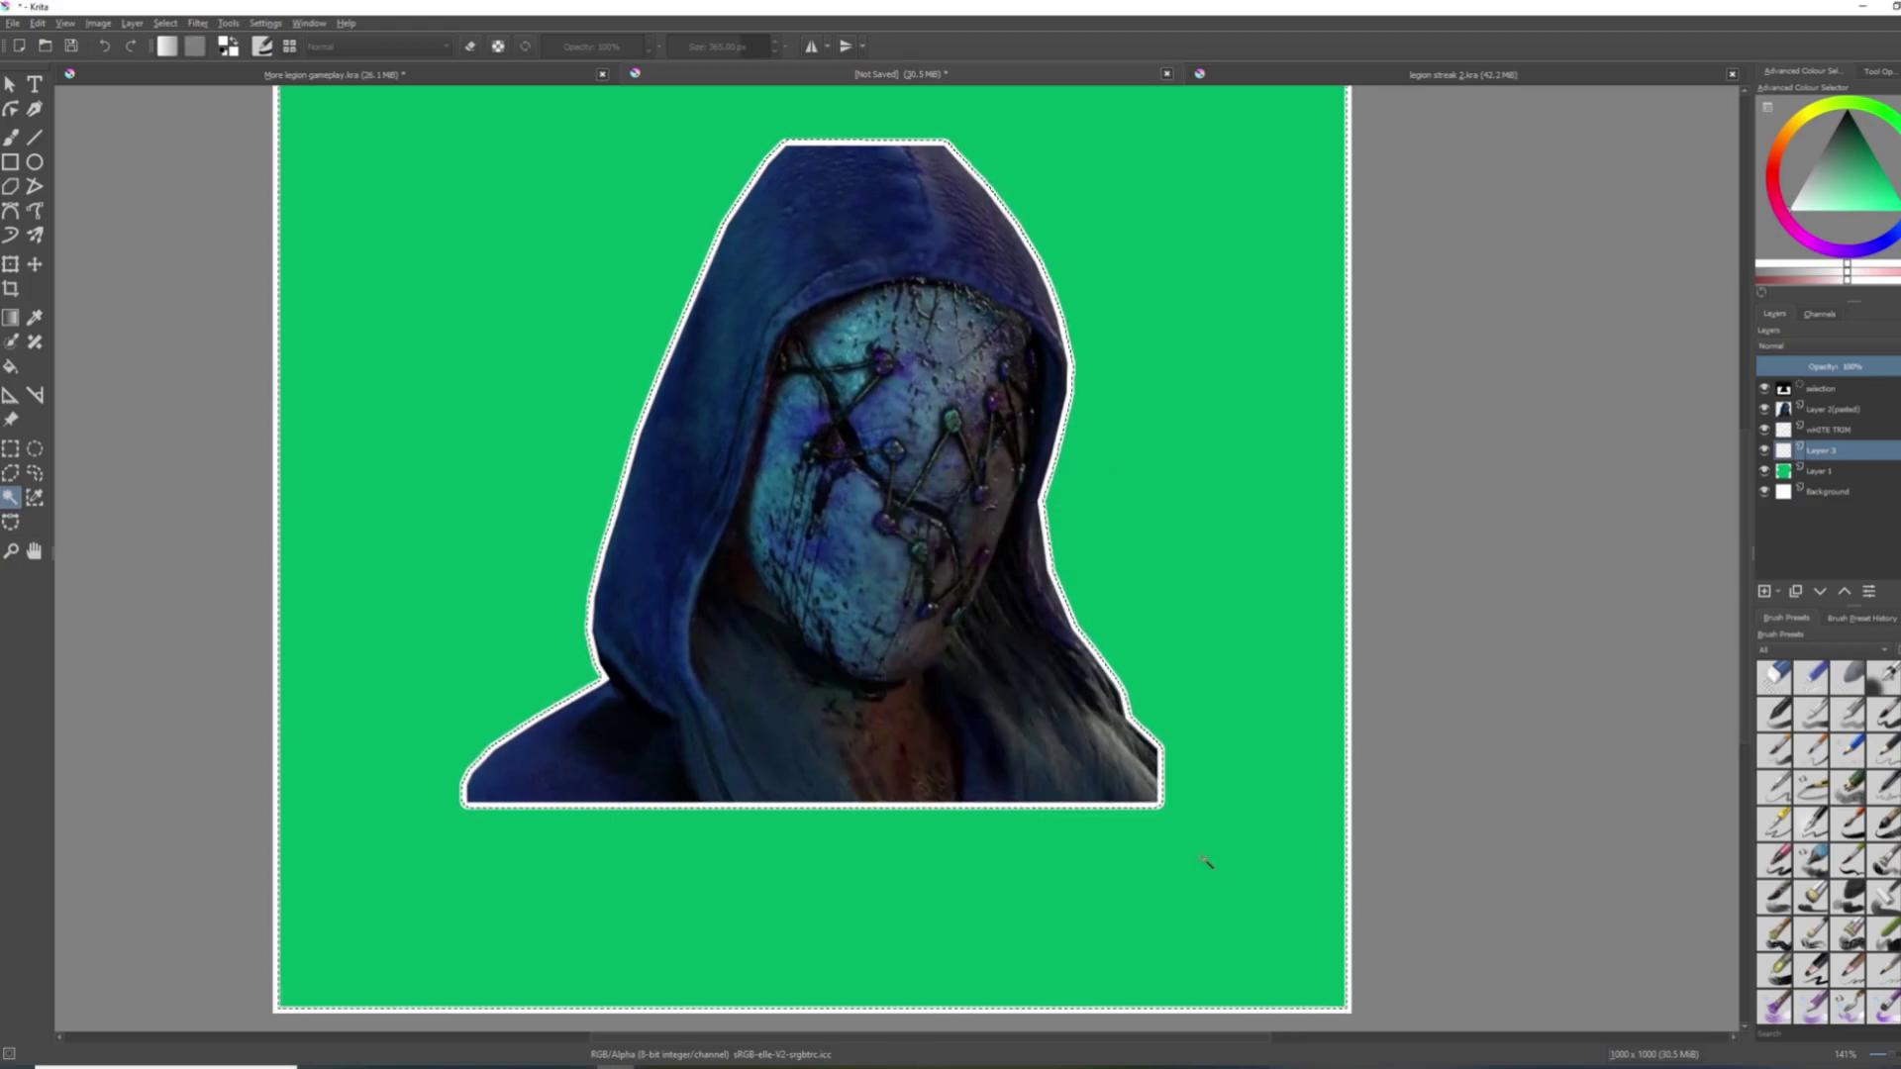
key(BackSpace)
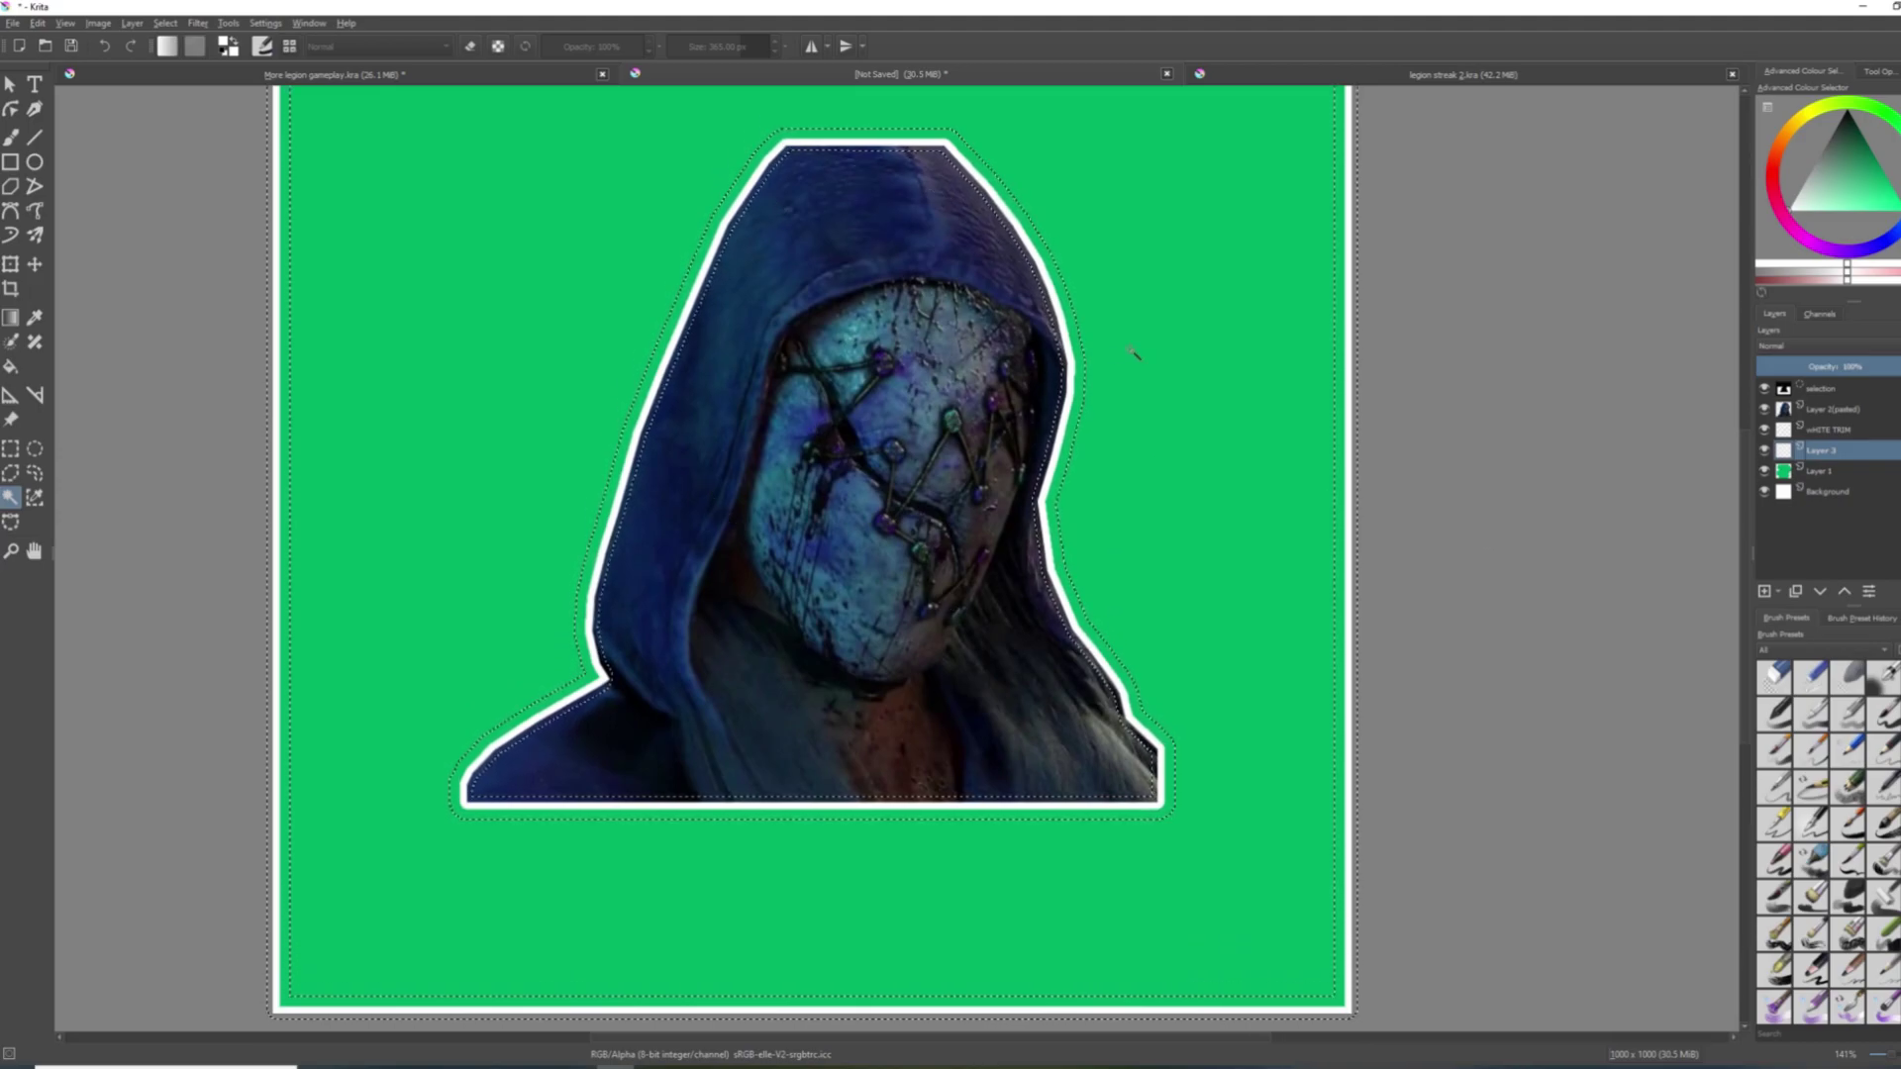
Pick a saturated purple and gradient-fill the border band with it.
click(1835, 255)
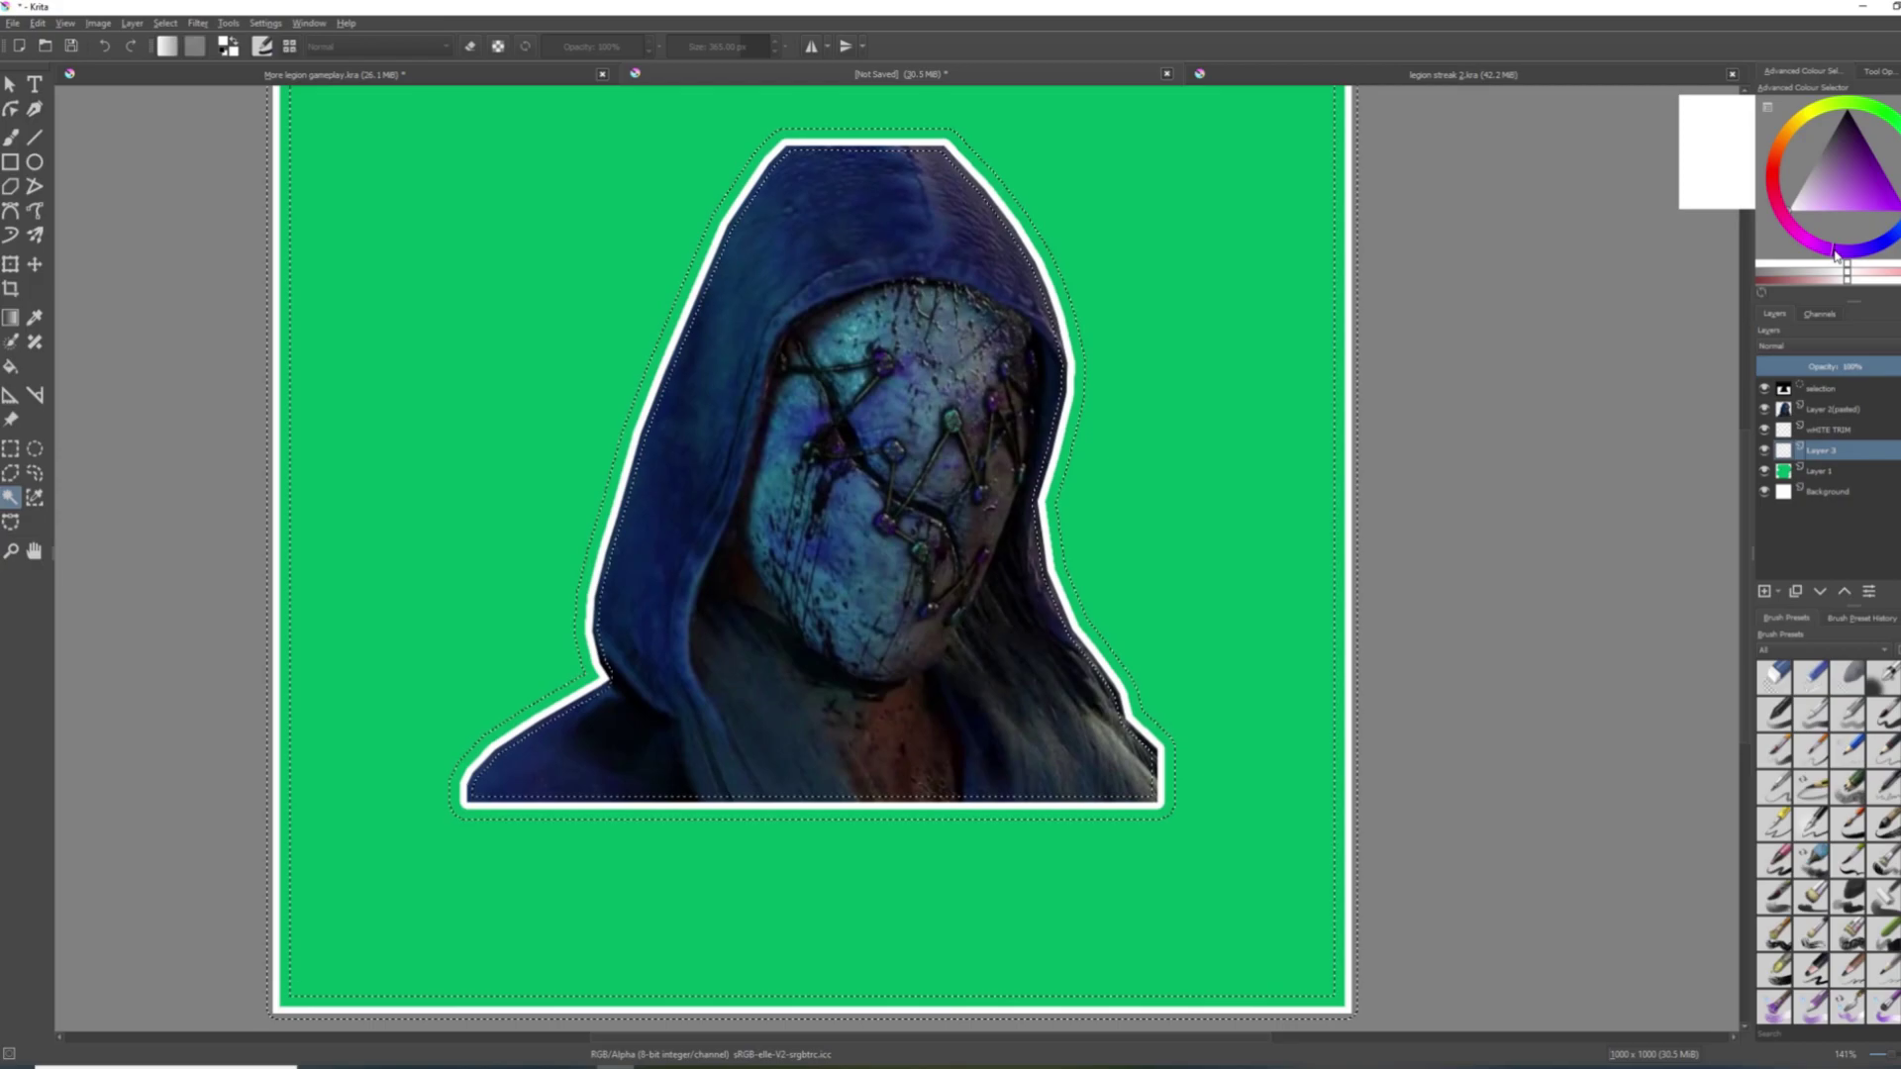
click(1890, 186)
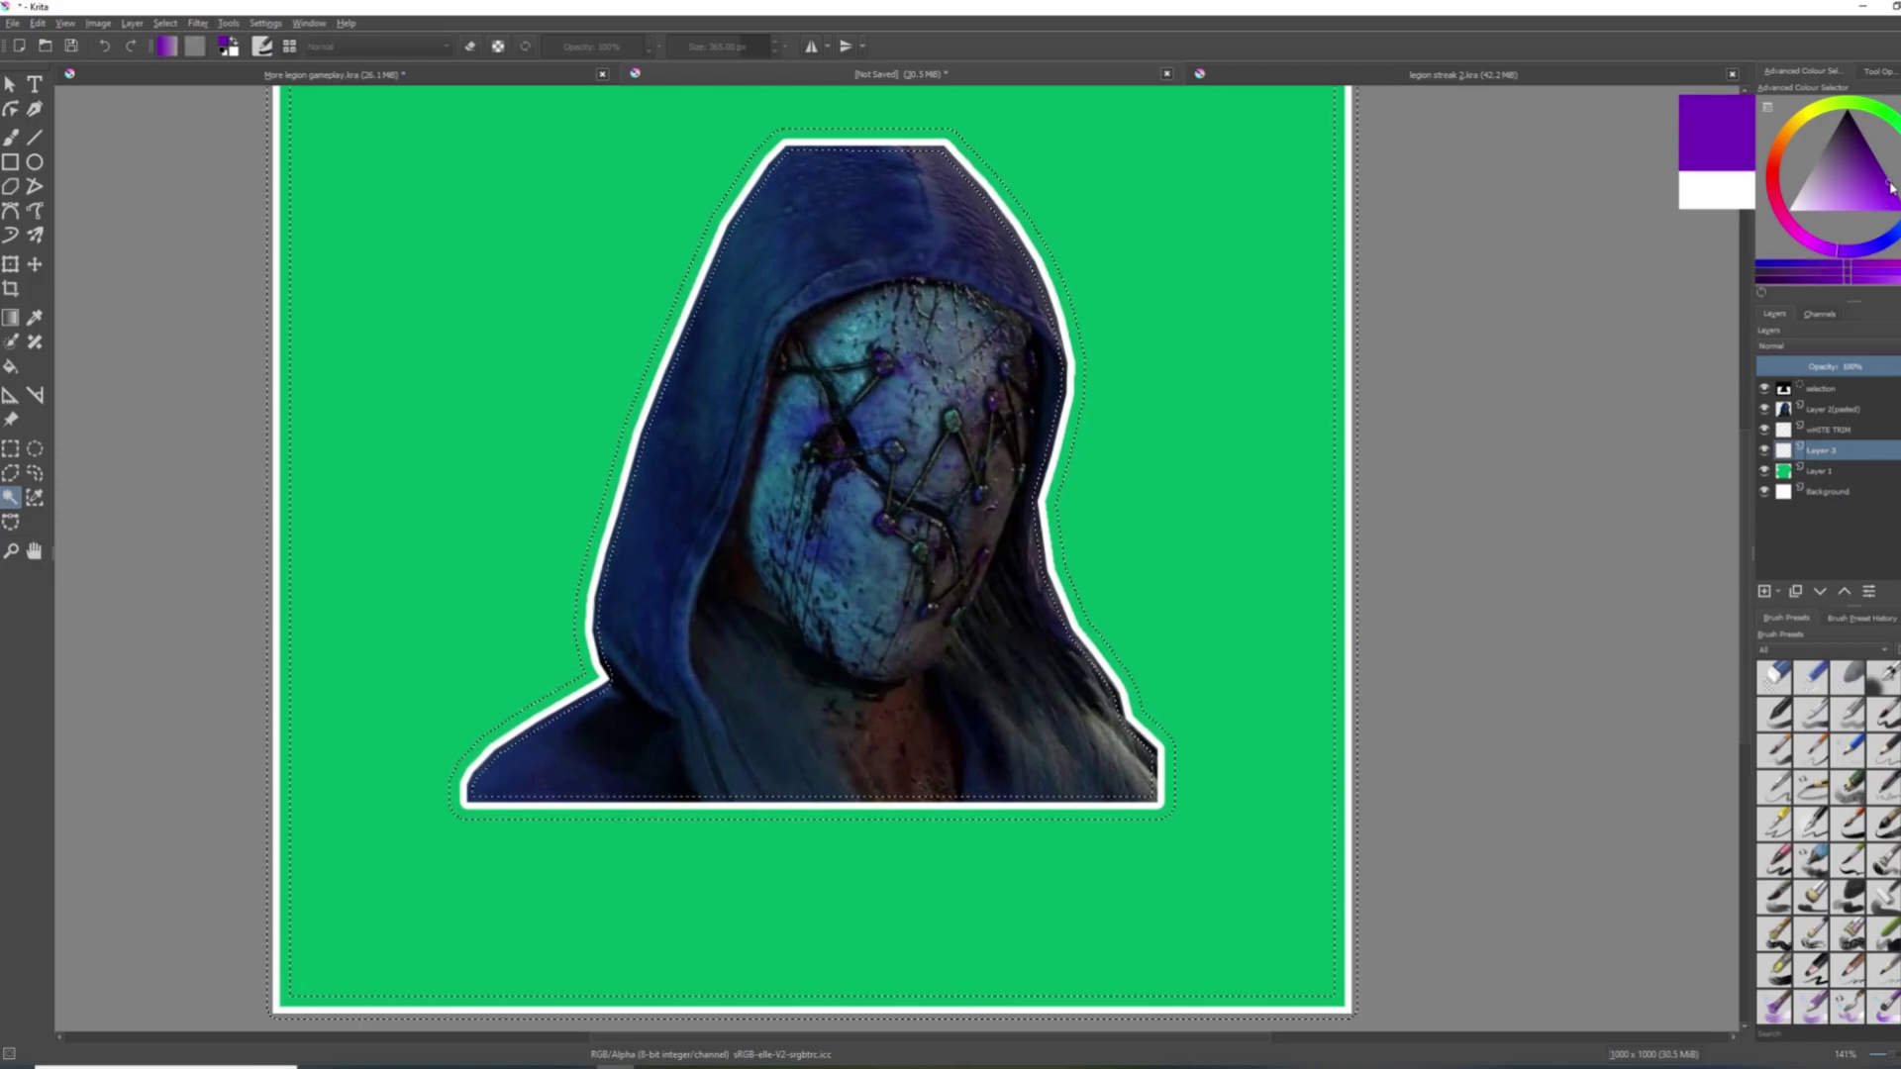
drag(1890, 186, 1883, 202)
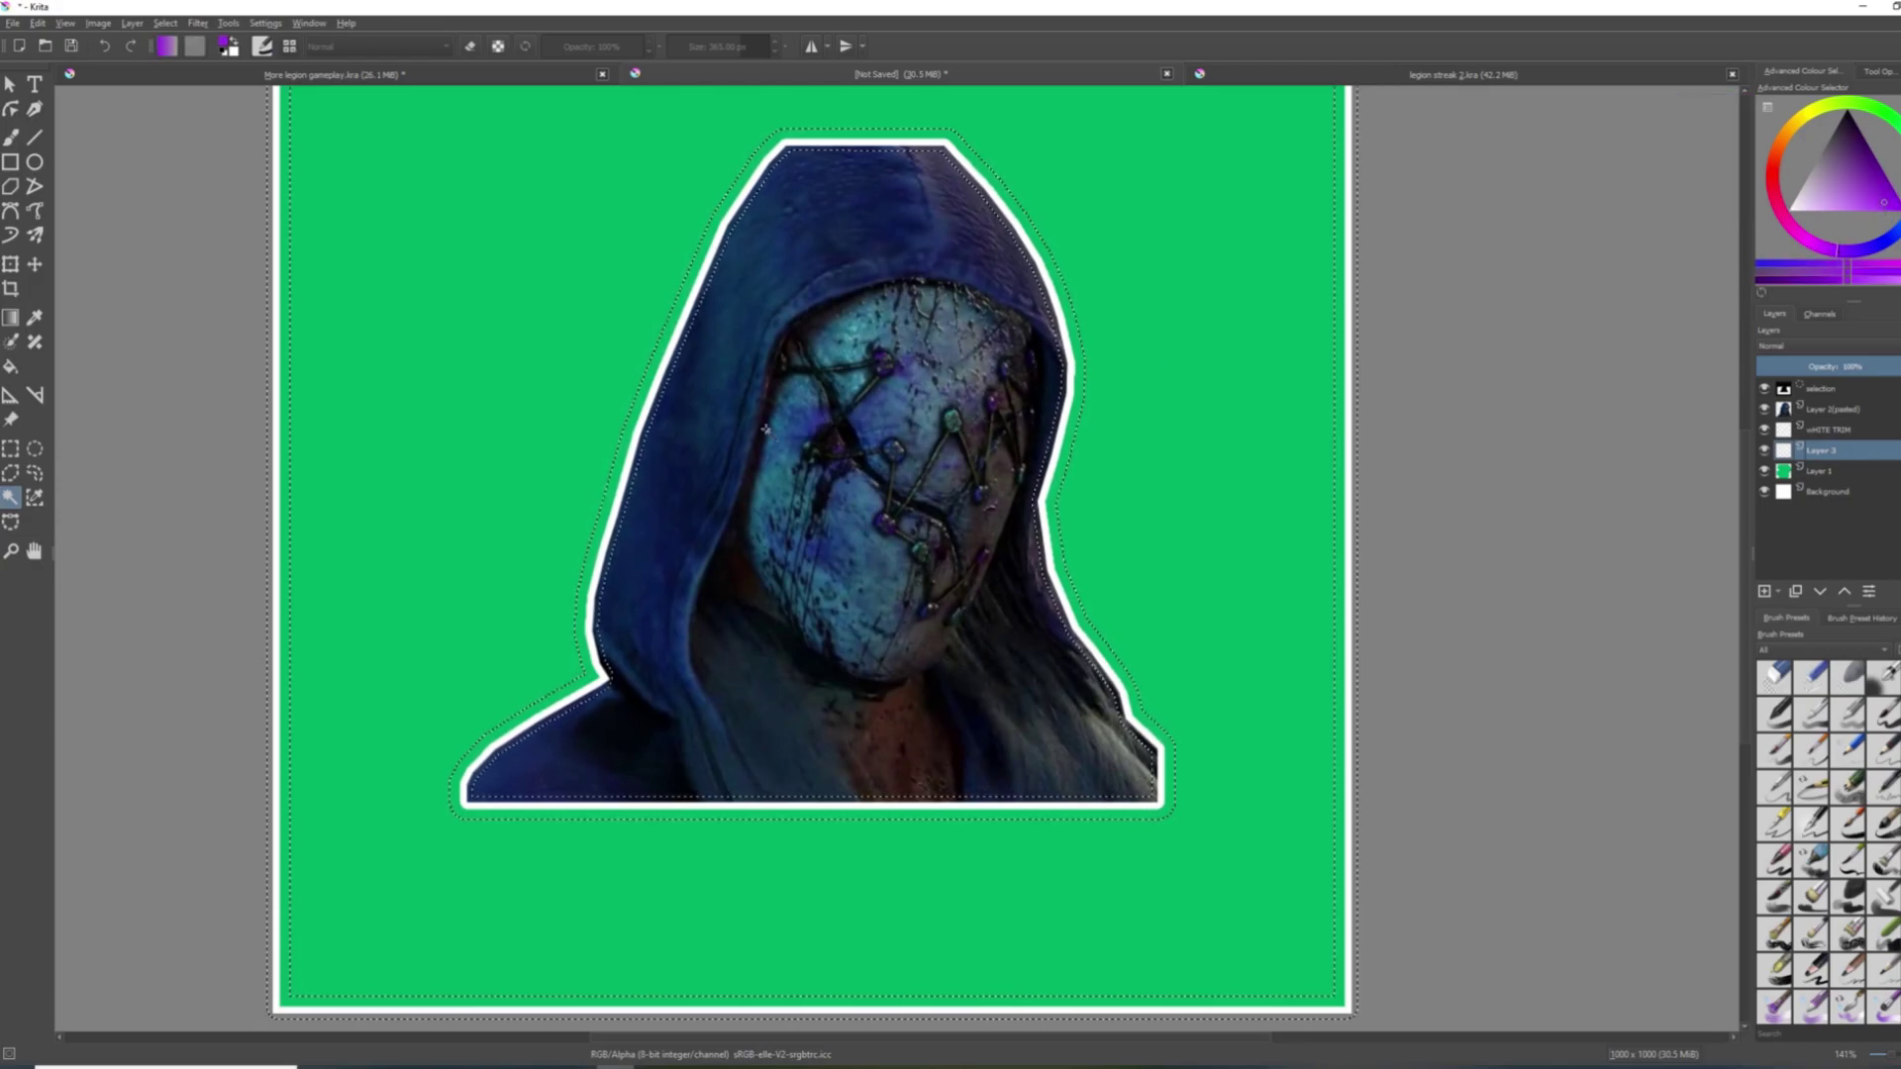
key(1)
click(10, 317)
drag(552, 425, 1113, 425)
drag(977, 475, 1209, 496)
drag(831, 614, 396, 626)
Deselect and draw a rectangular selection just inside the canvas edge.
click(10, 448)
click(569, 449)
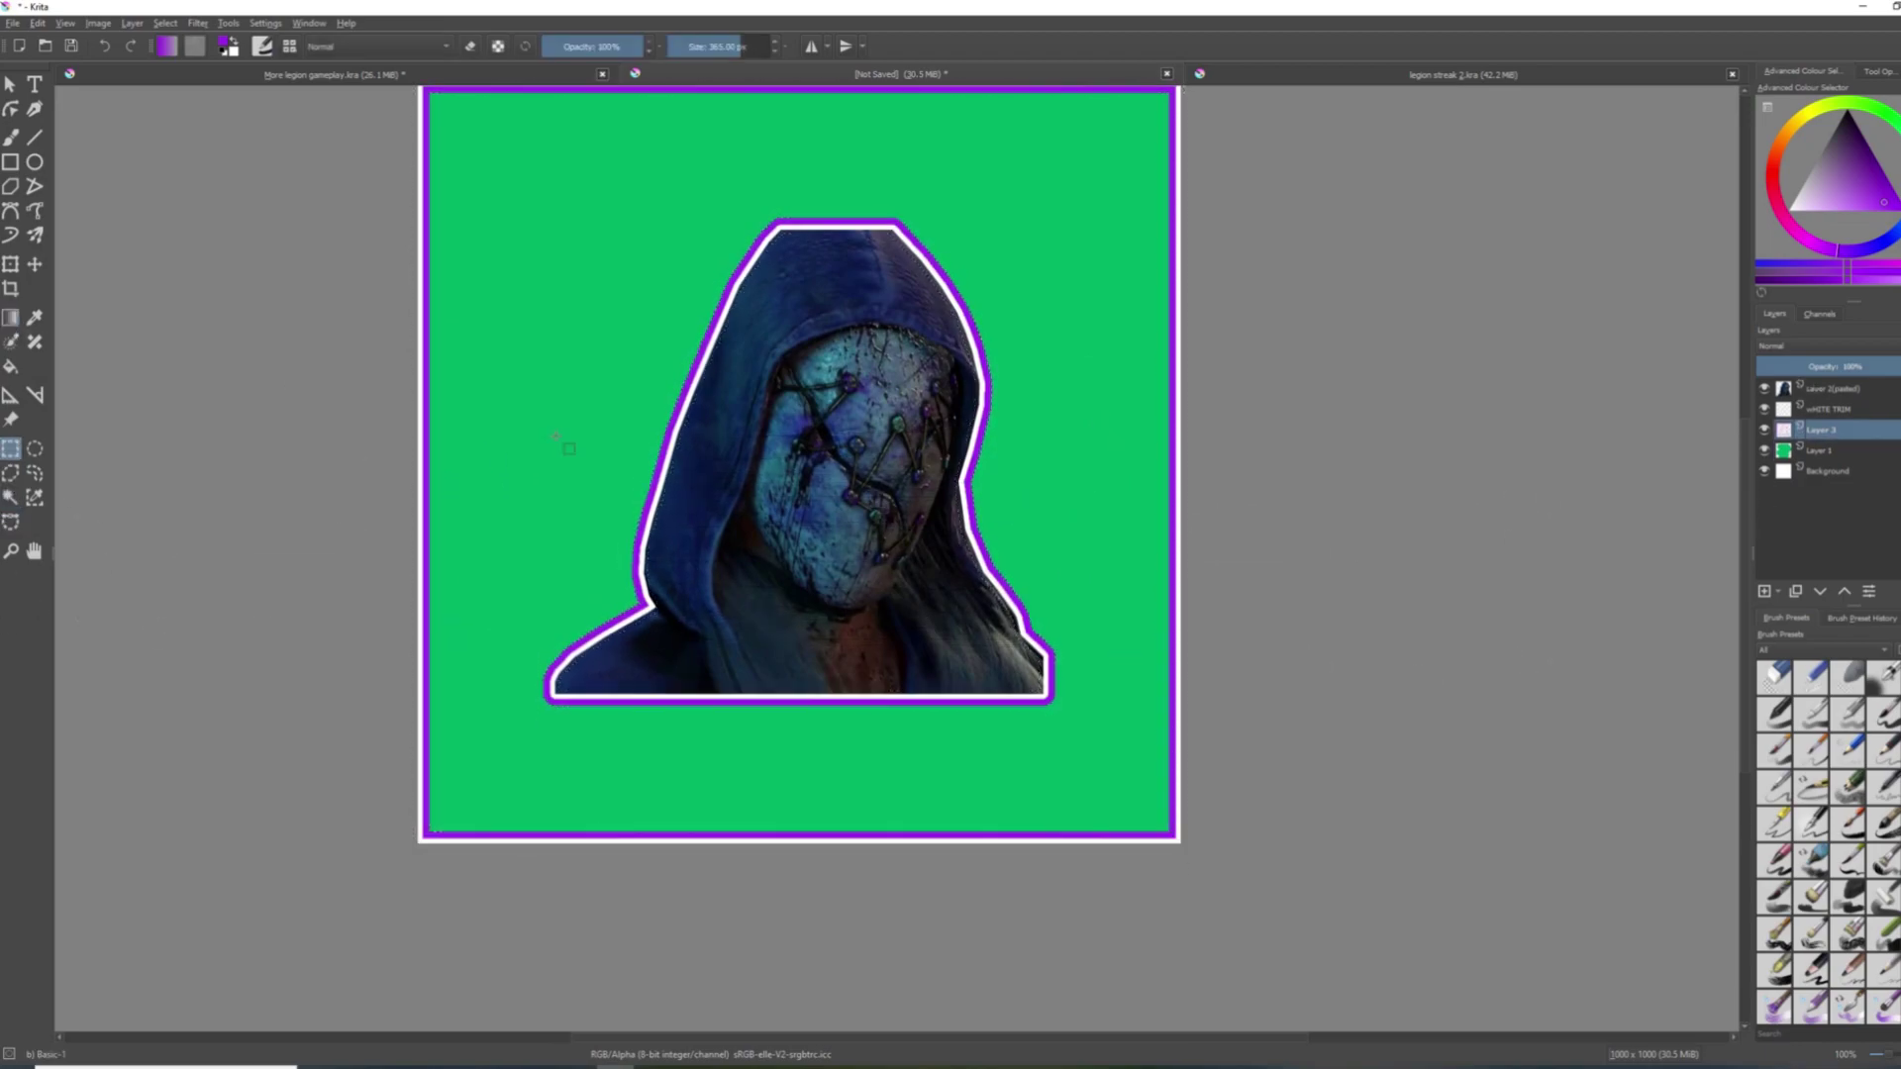
drag(569, 449, 586, 484)
scroll(938, 535, down, 1)
scroll(875, 566, up, 1)
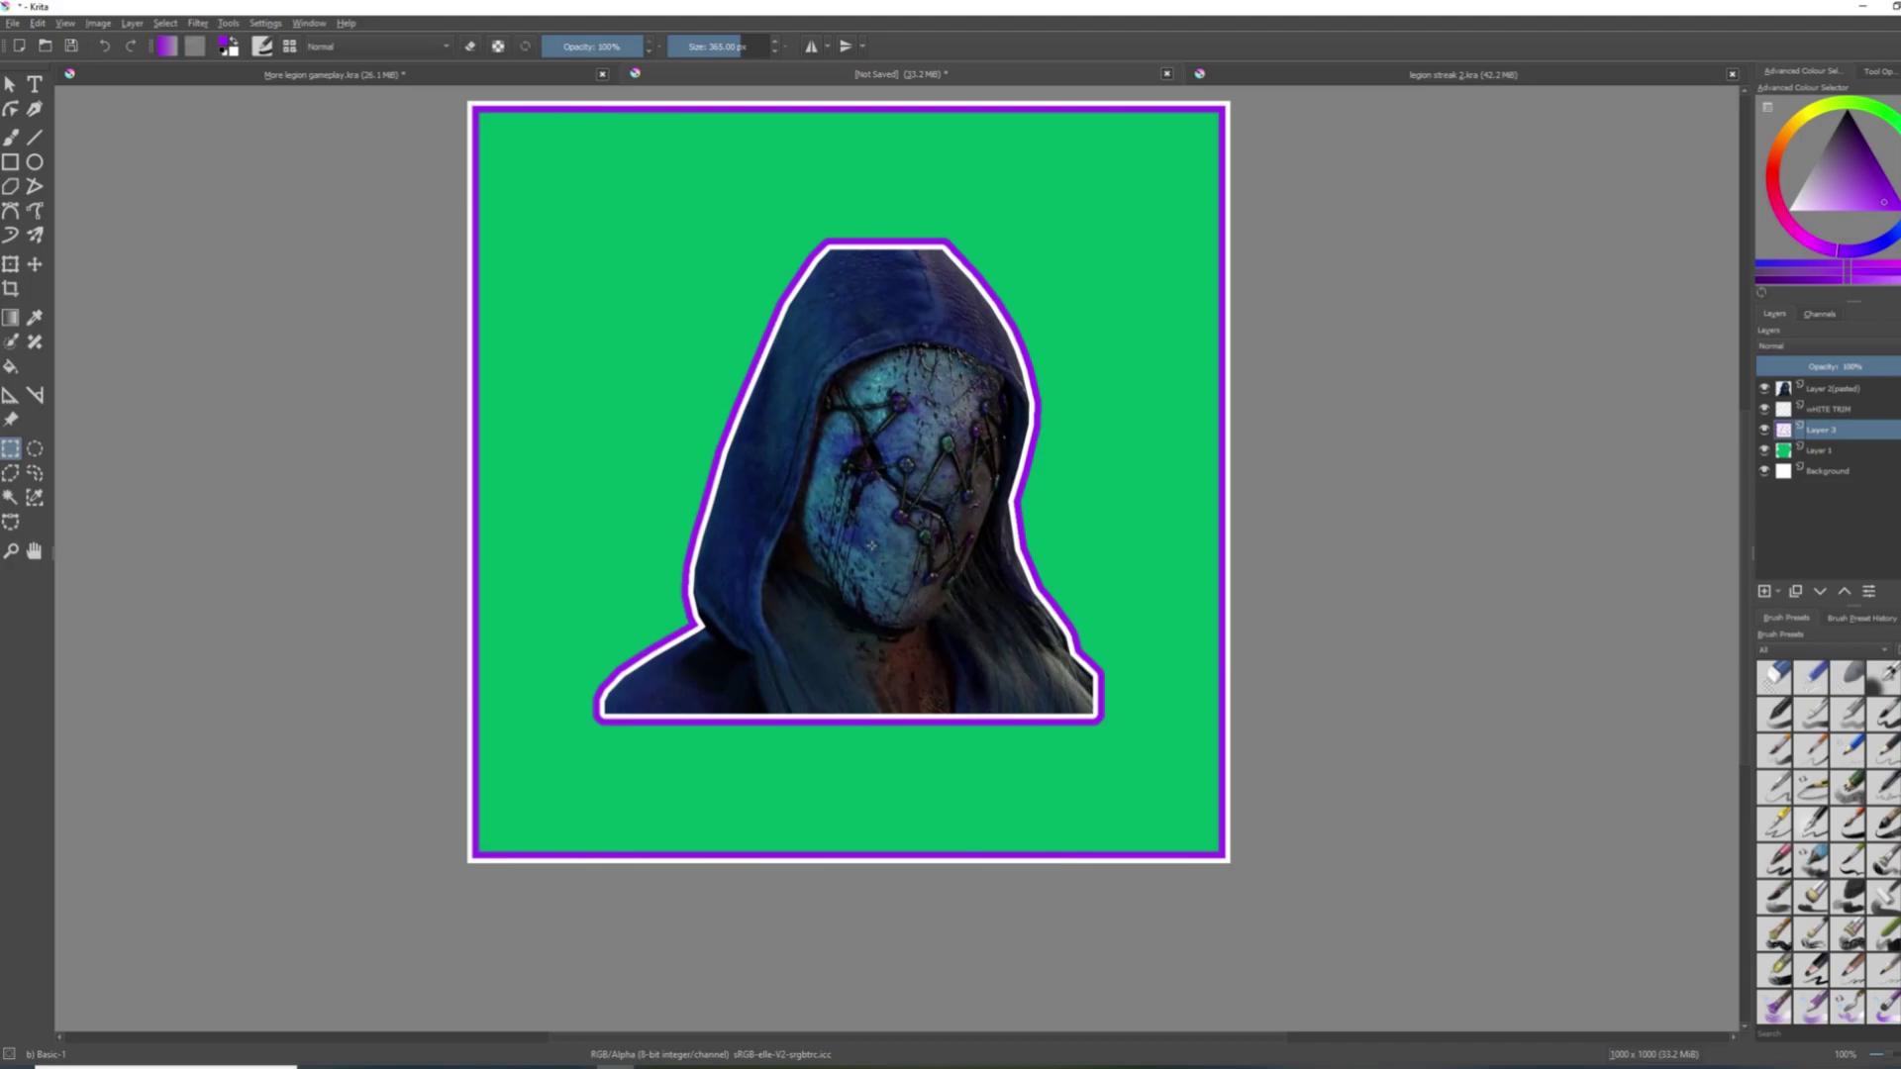
scroll(871, 544, down, 1)
scroll(746, 486, up, 1)
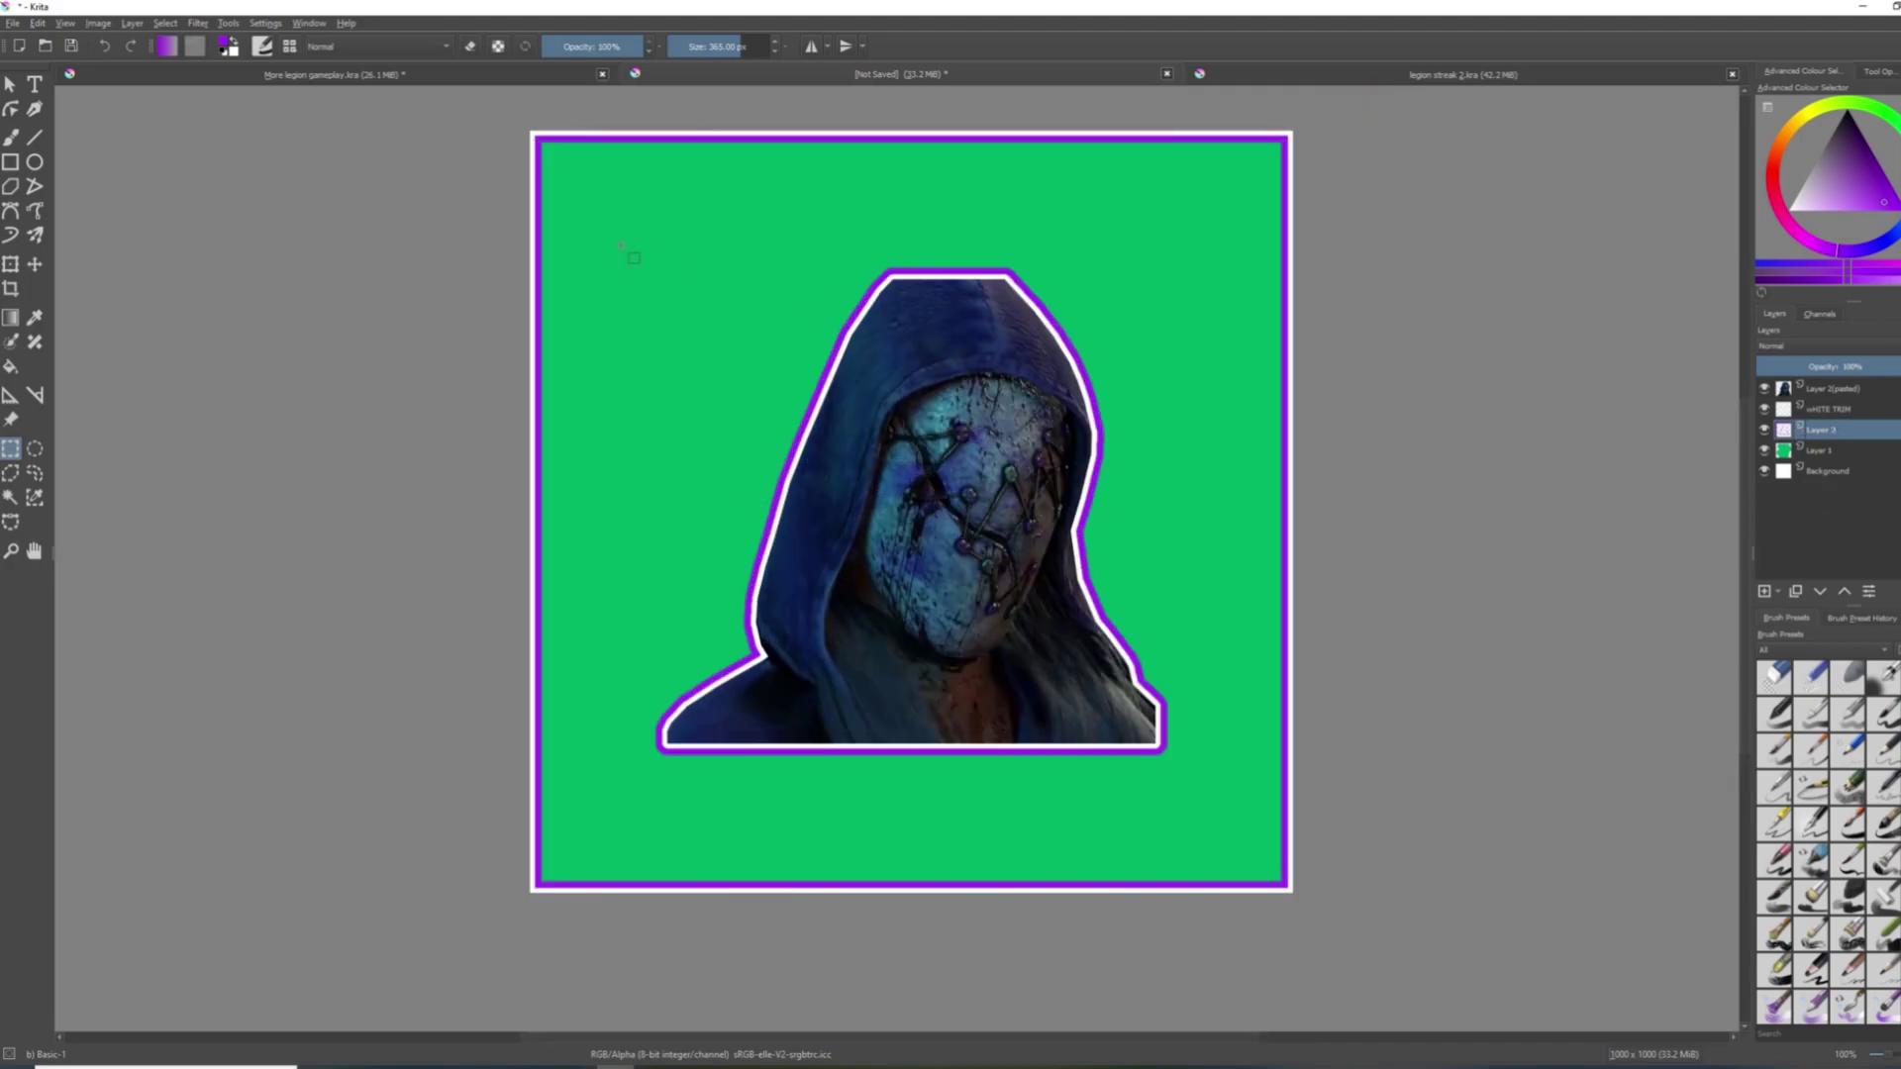
drag(699, 261, 1089, 688)
drag(1227, 808, 1222, 806)
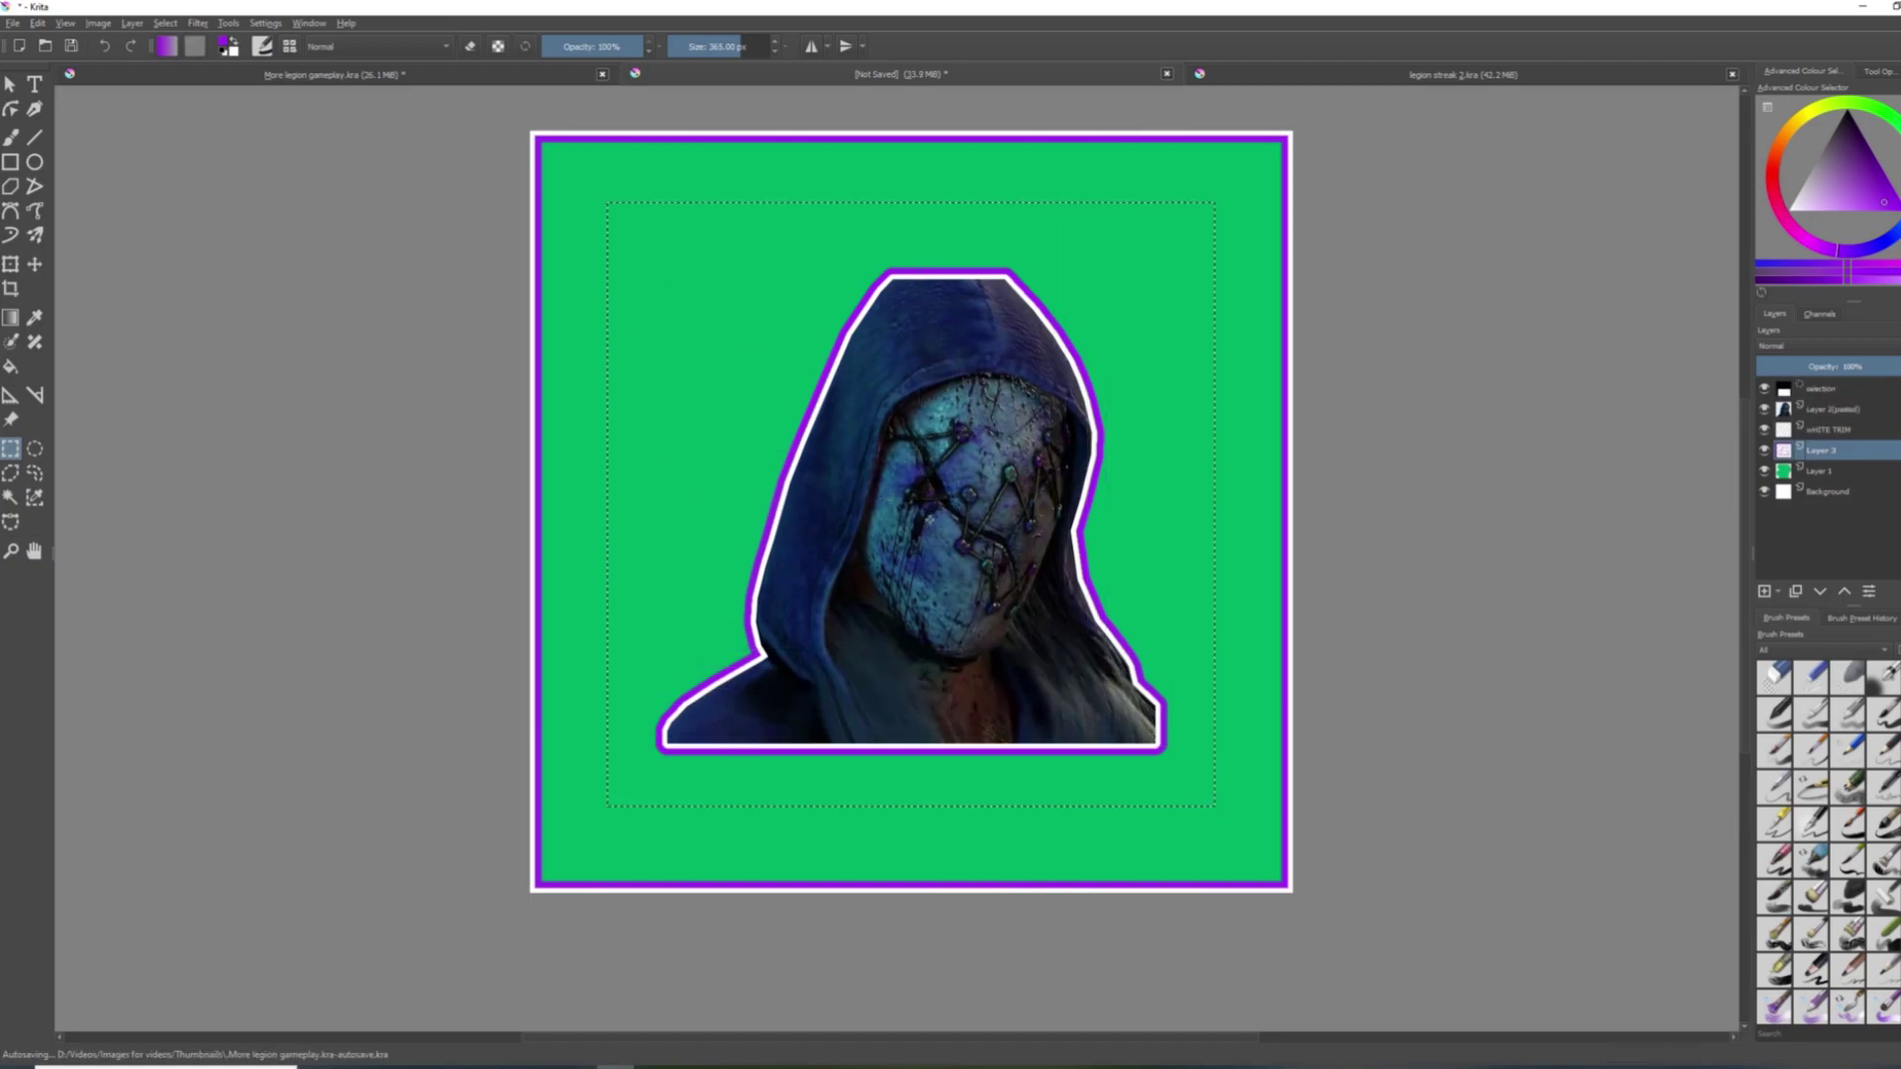
Invert the selection and delete the white and purple frame along the canvas edge.
key(ctrl+shift+i)
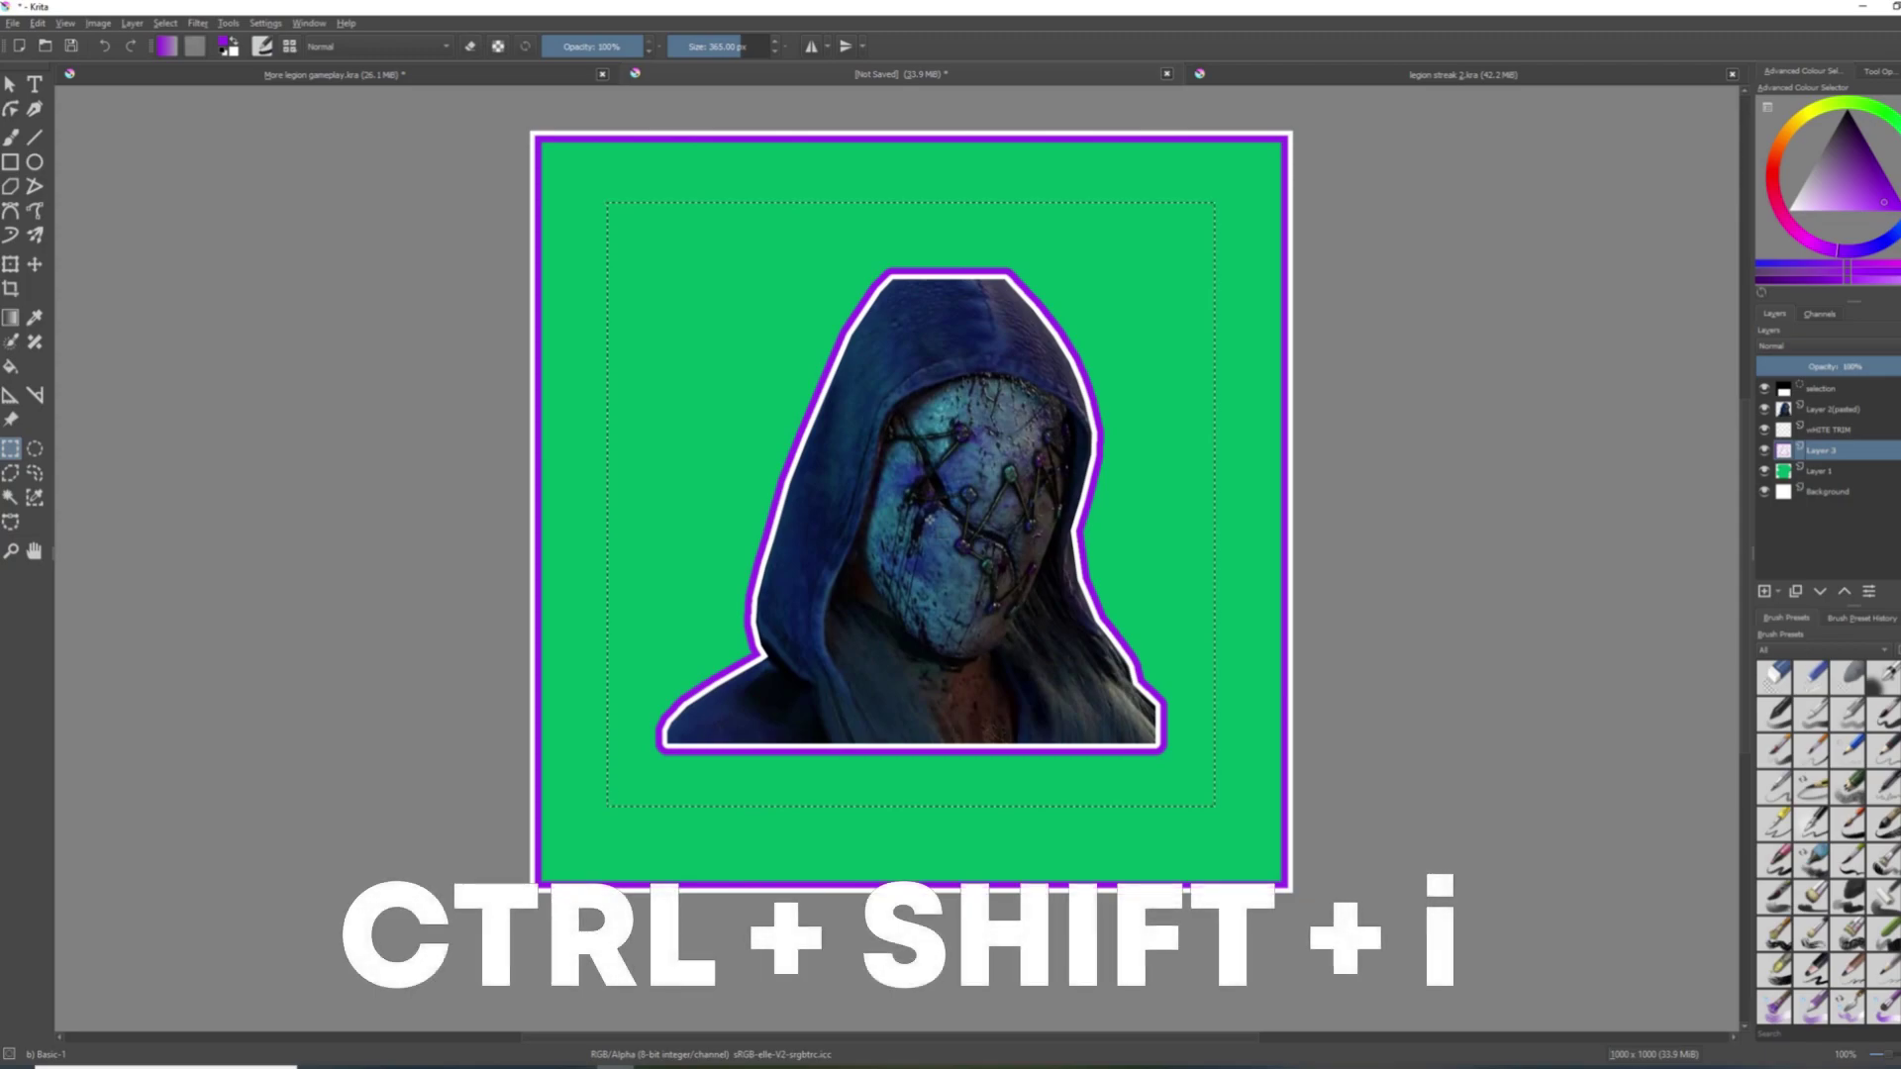
key(Delete)
click(1202, 459)
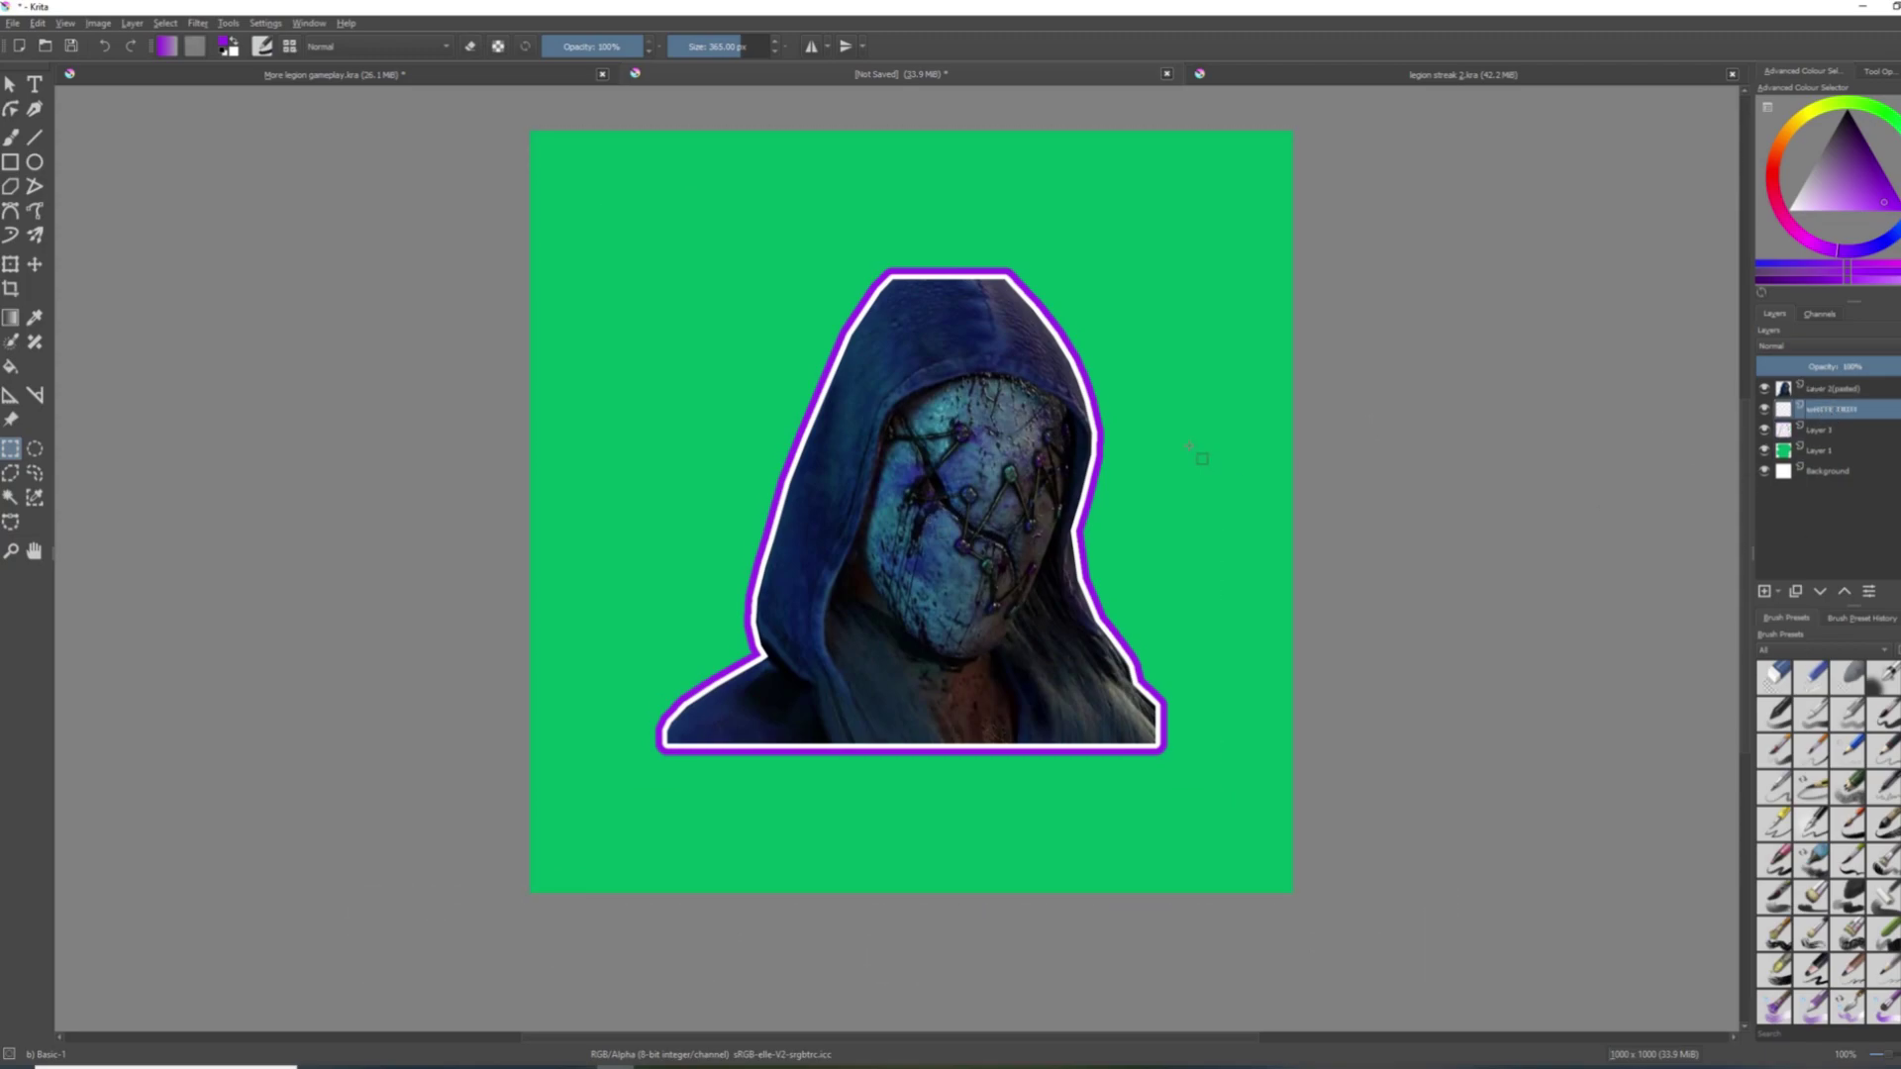
click(1820, 430)
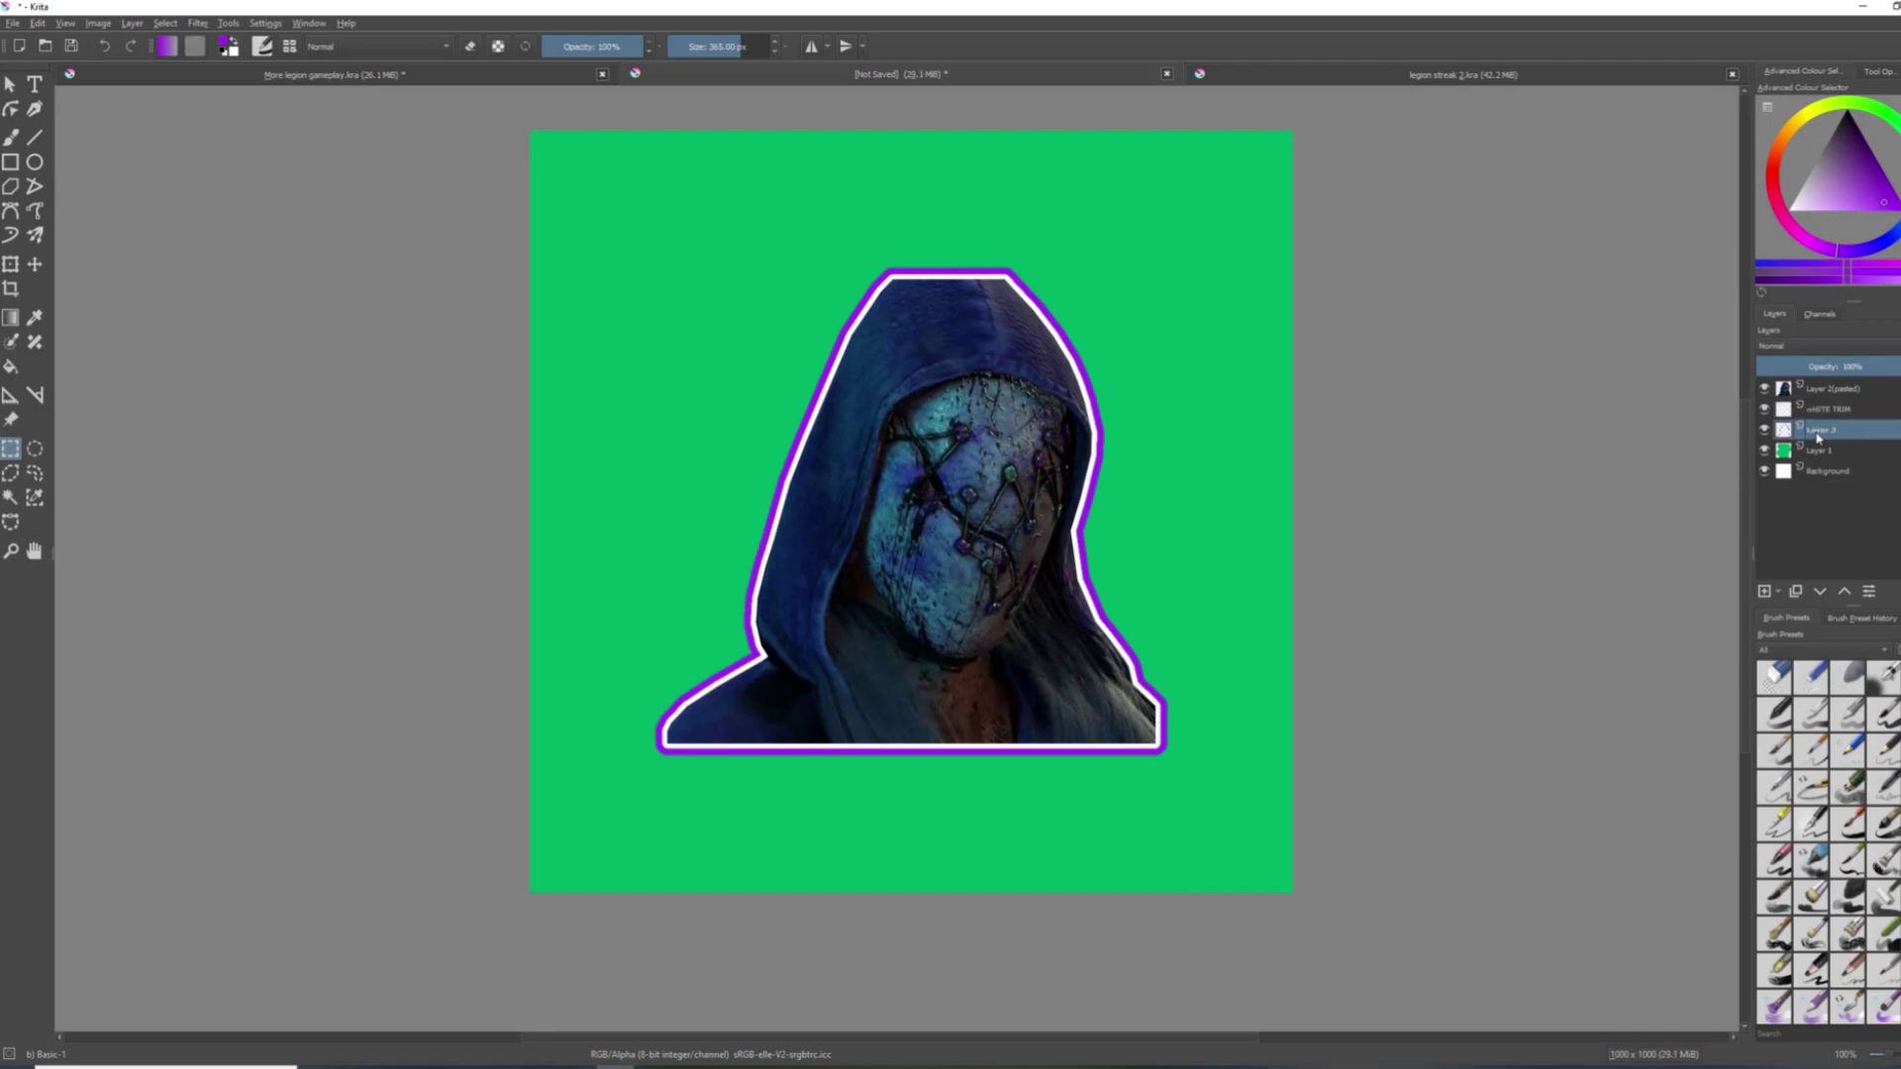
Gaussian-blur the purple outline at about 35 px into a soft glow.
click(198, 23)
mouse_move(216, 93)
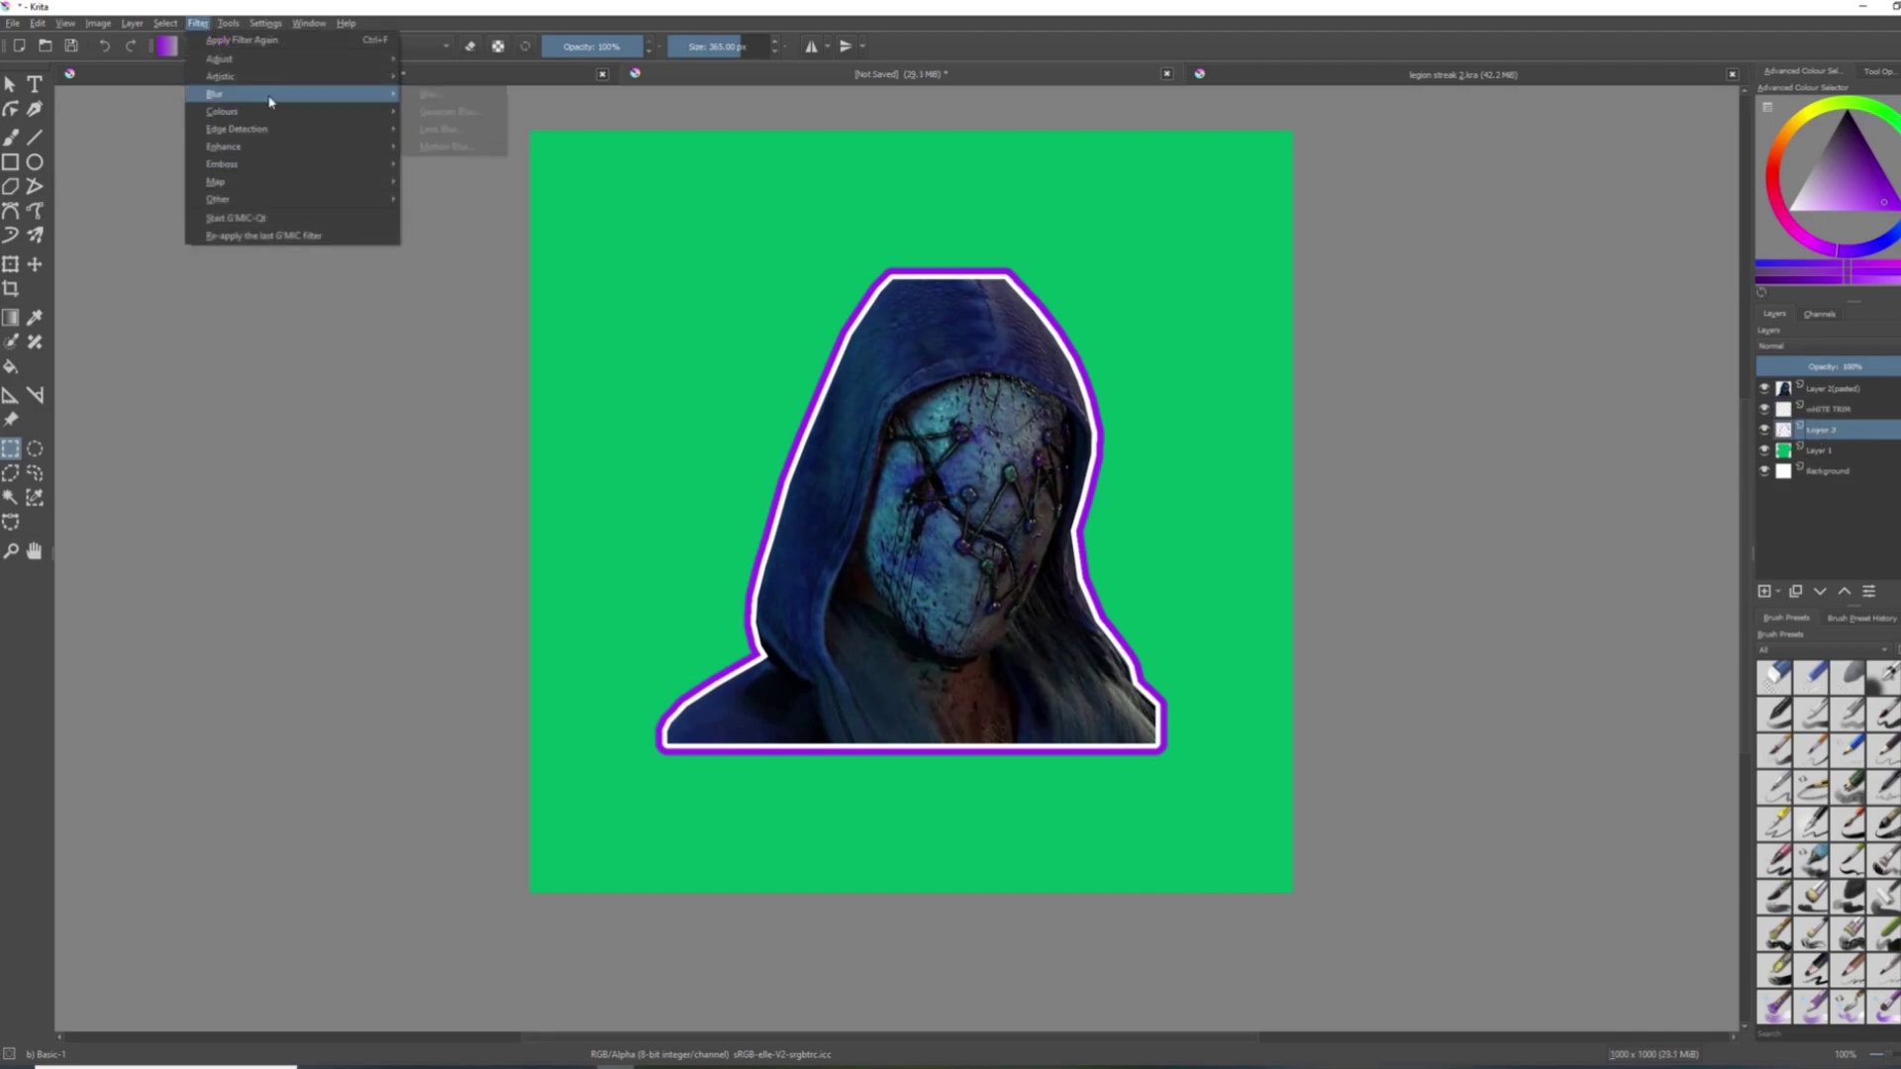
click(447, 112)
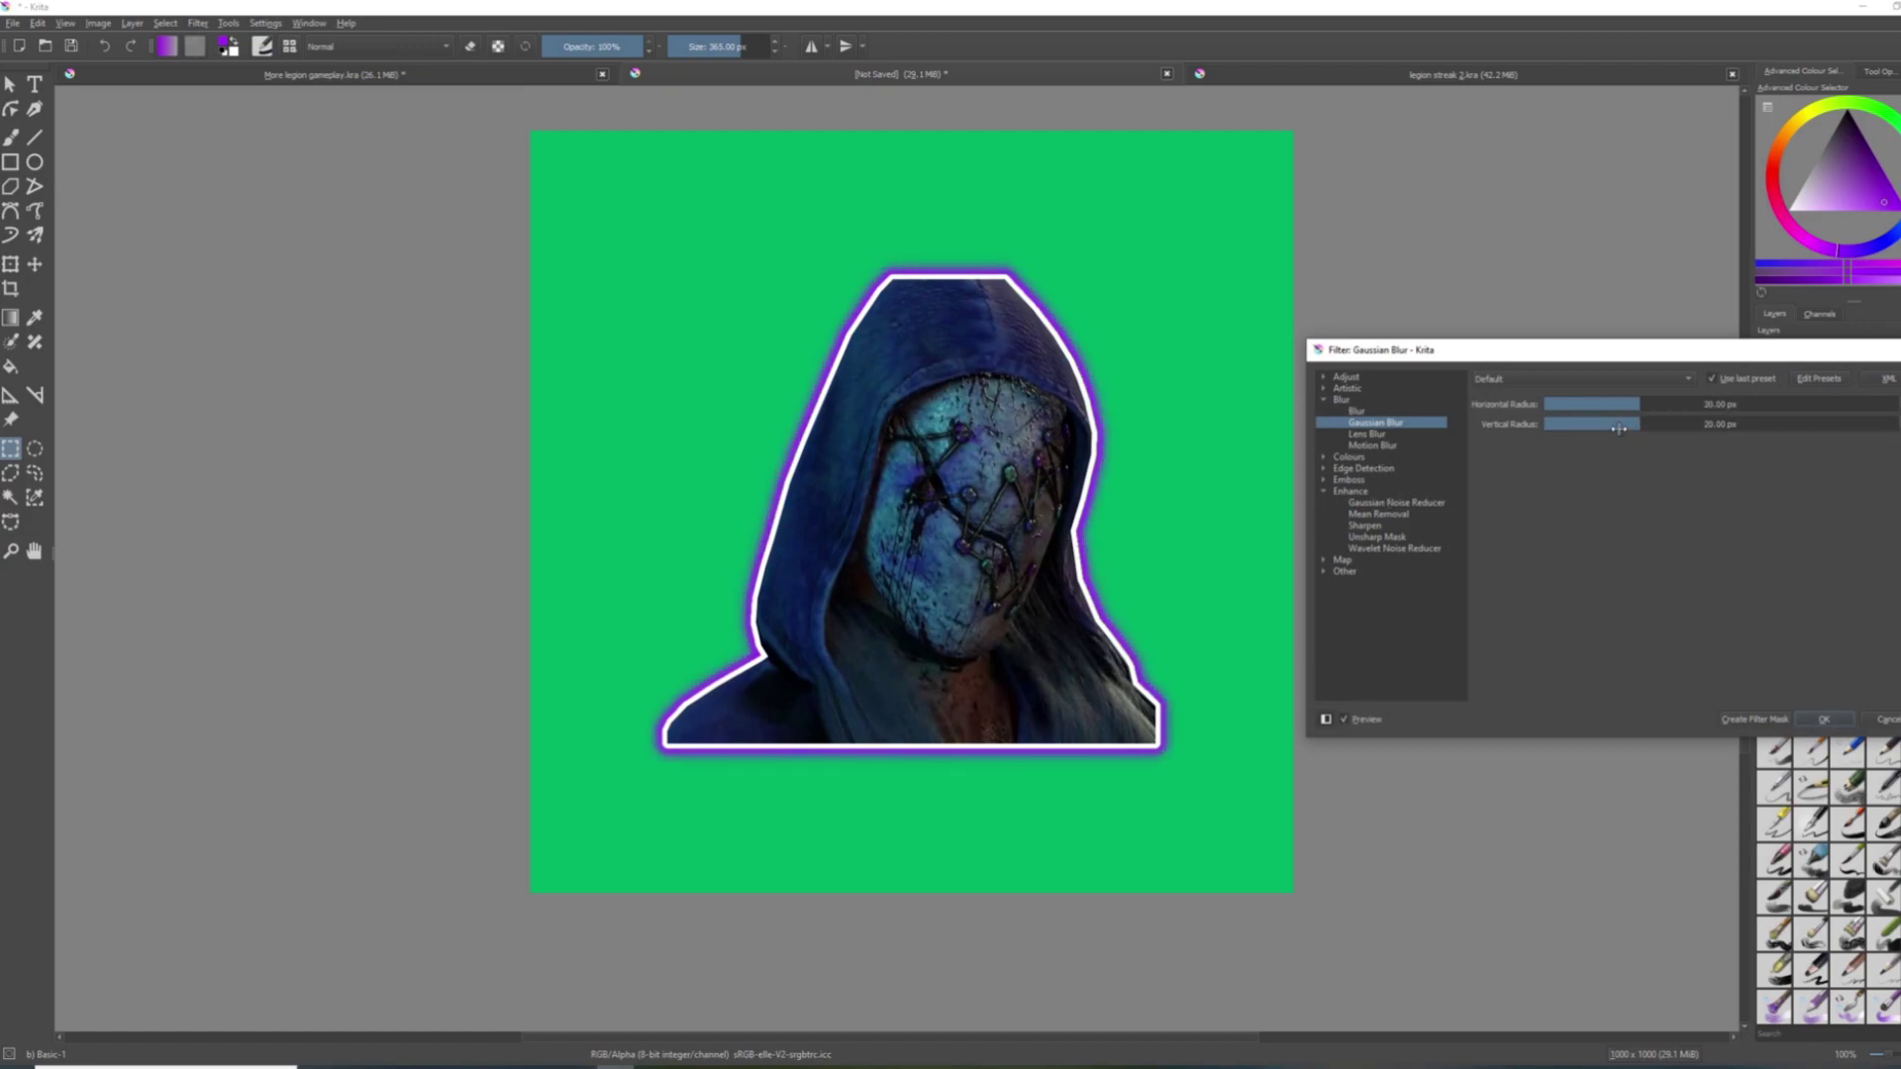
drag(1677, 405, 1818, 440)
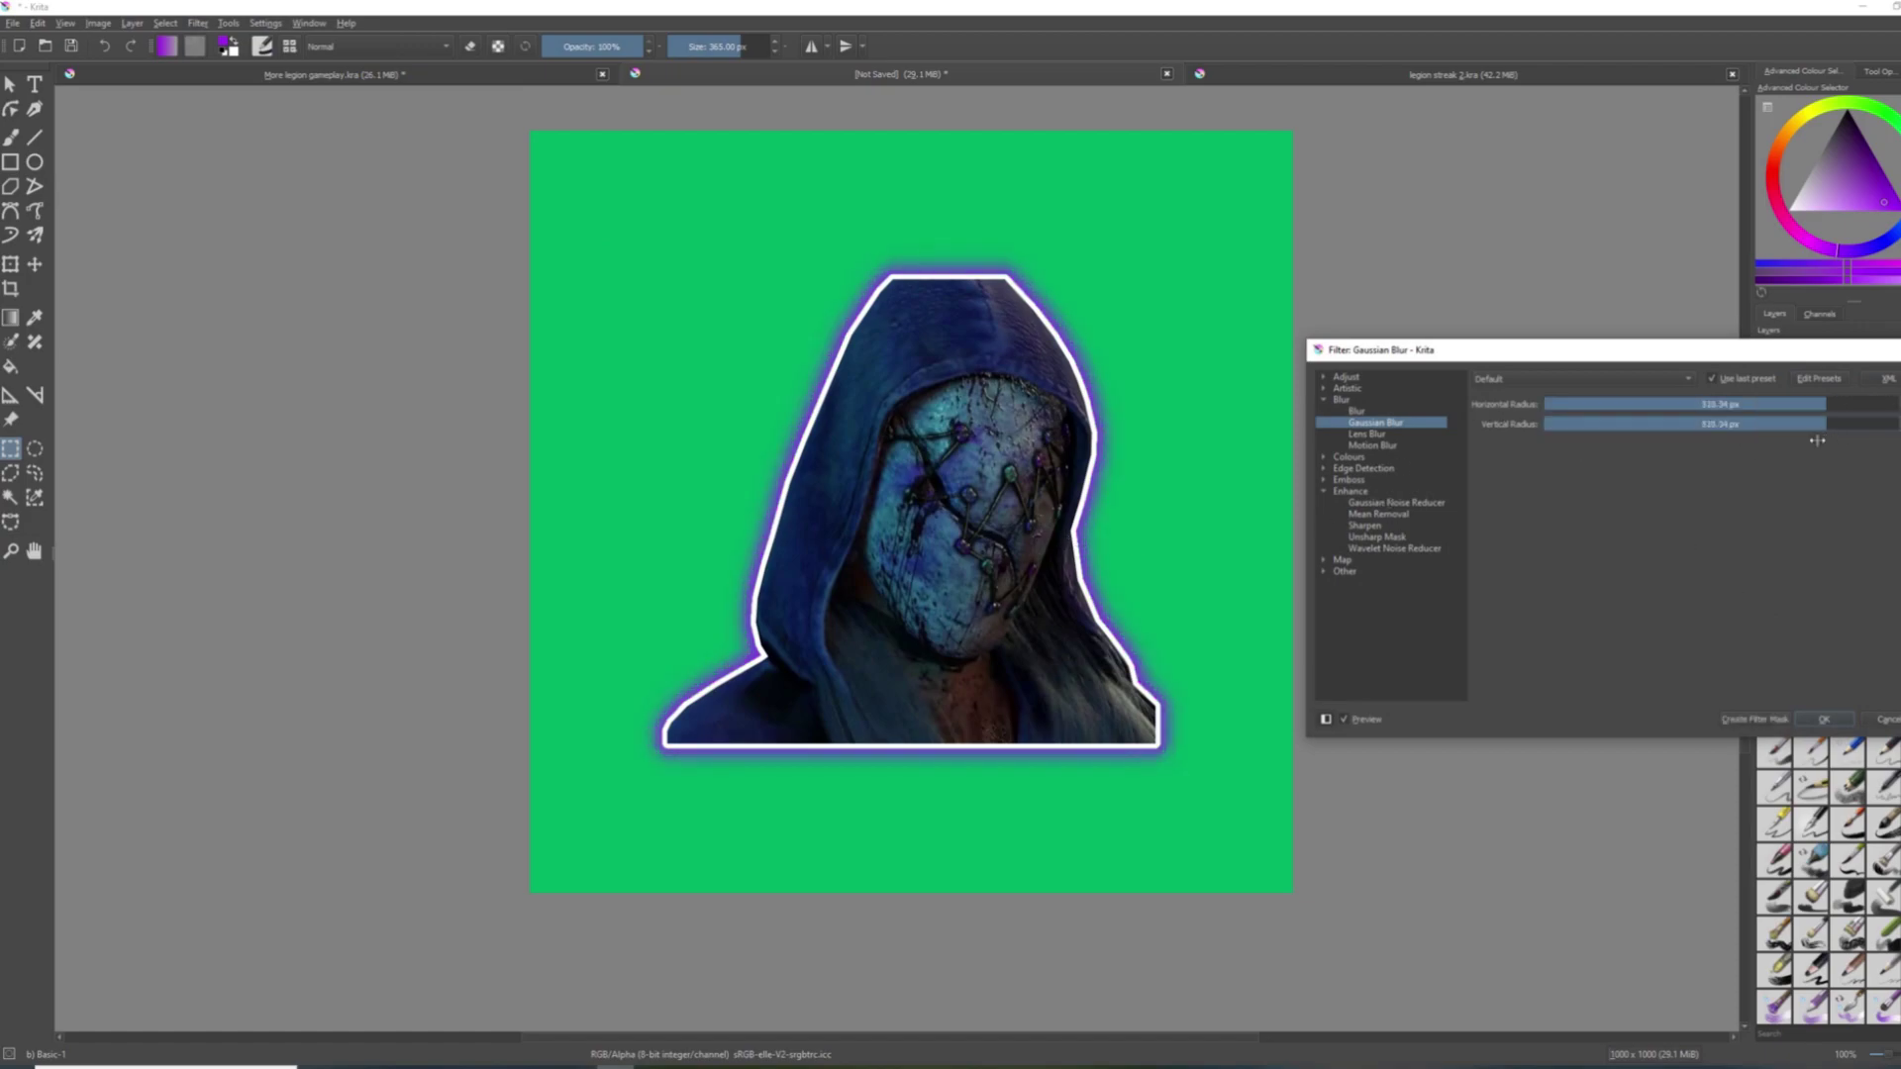
drag(1679, 425, 1661, 428)
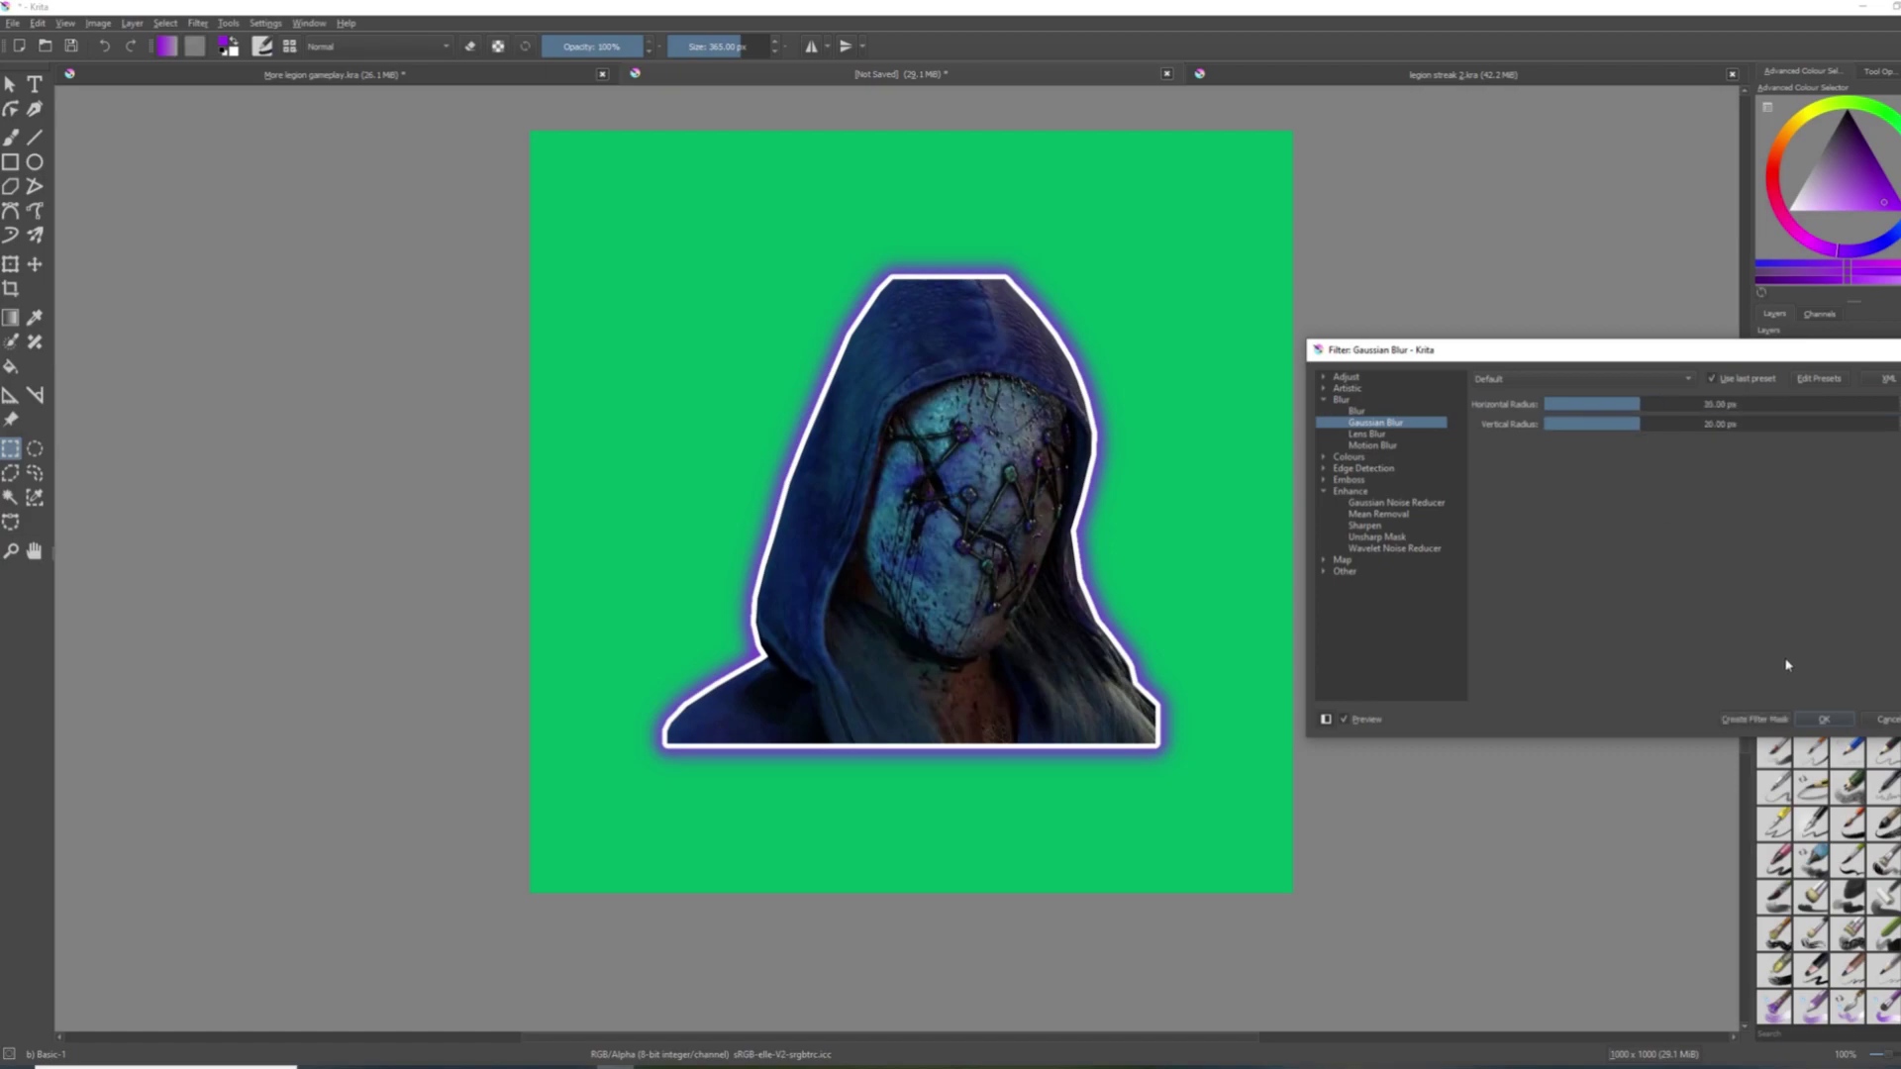
click(1753, 719)
Select the pasted Legion character layer and zoom in on the canvas.
scroll(1073, 537, up, 1)
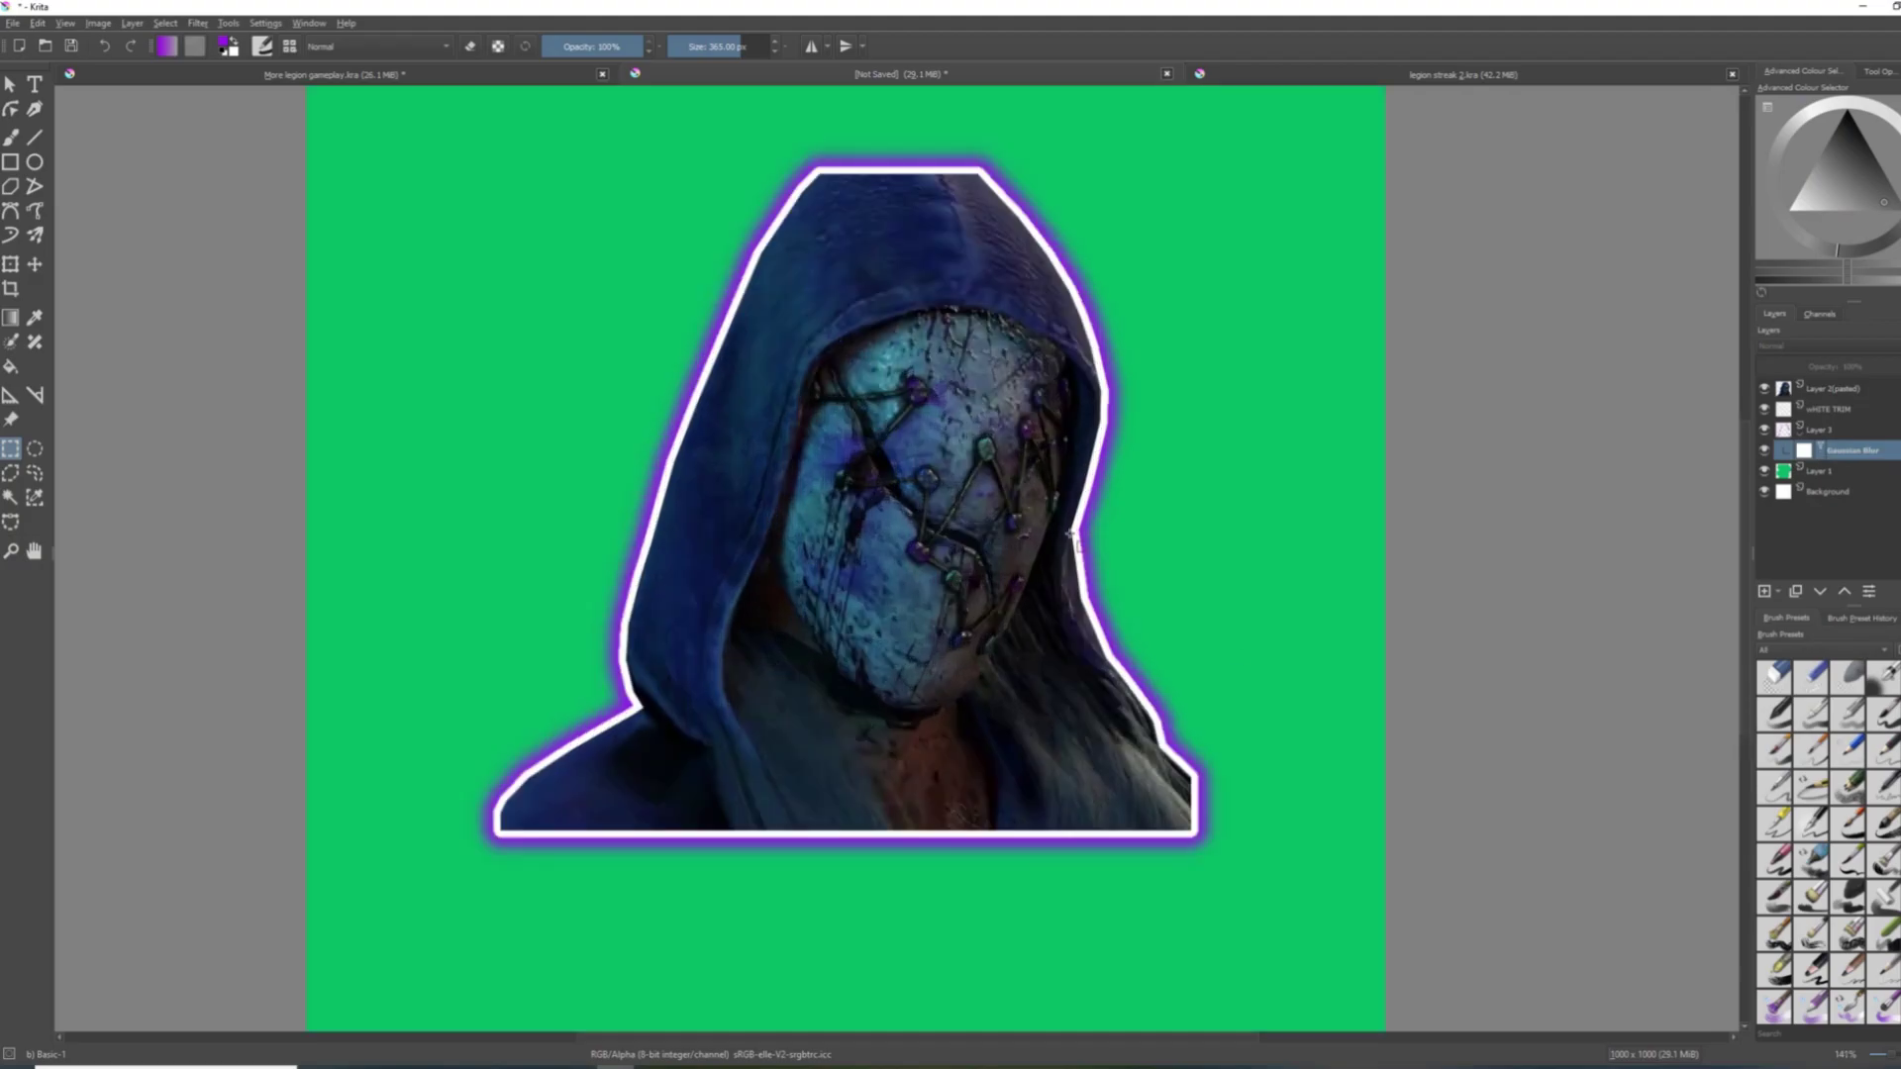
scroll(738, 615, up, 1)
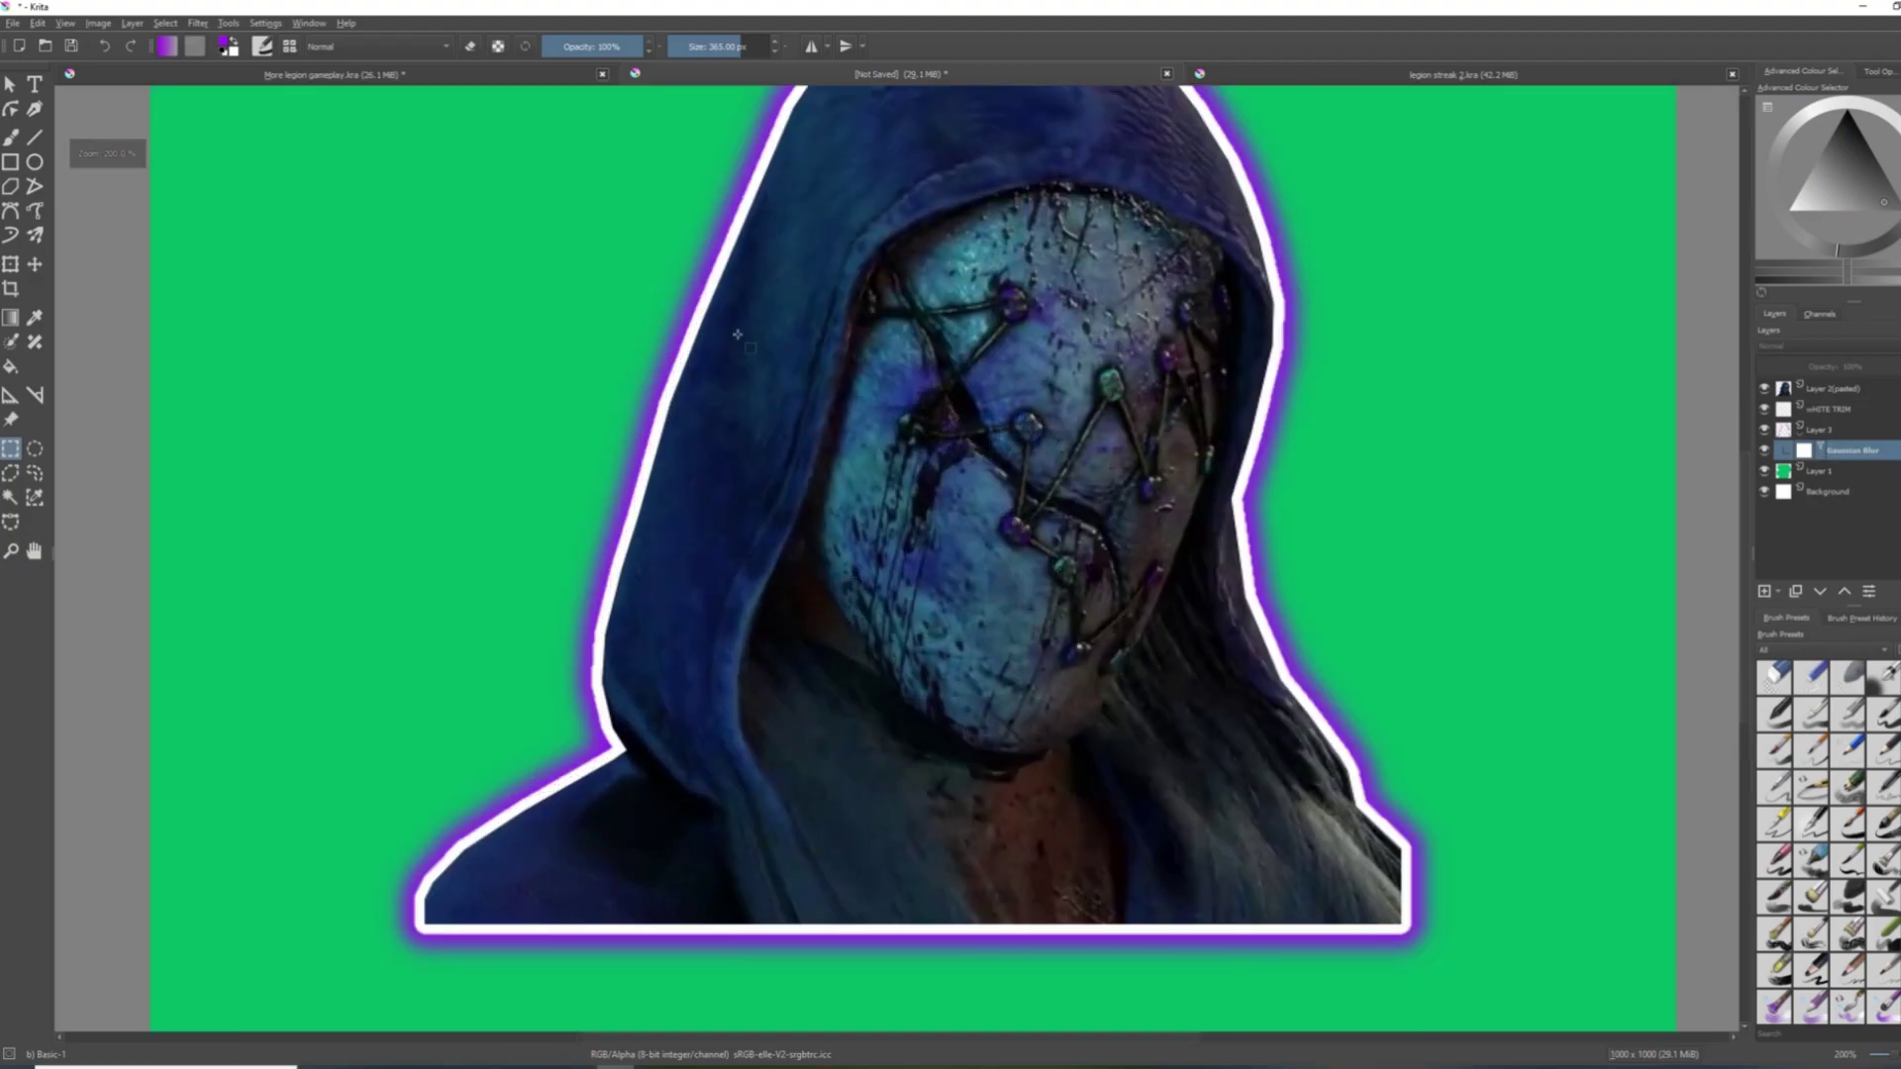
scroll(738, 334, down, 1)
scroll(857, 501, down, 1)
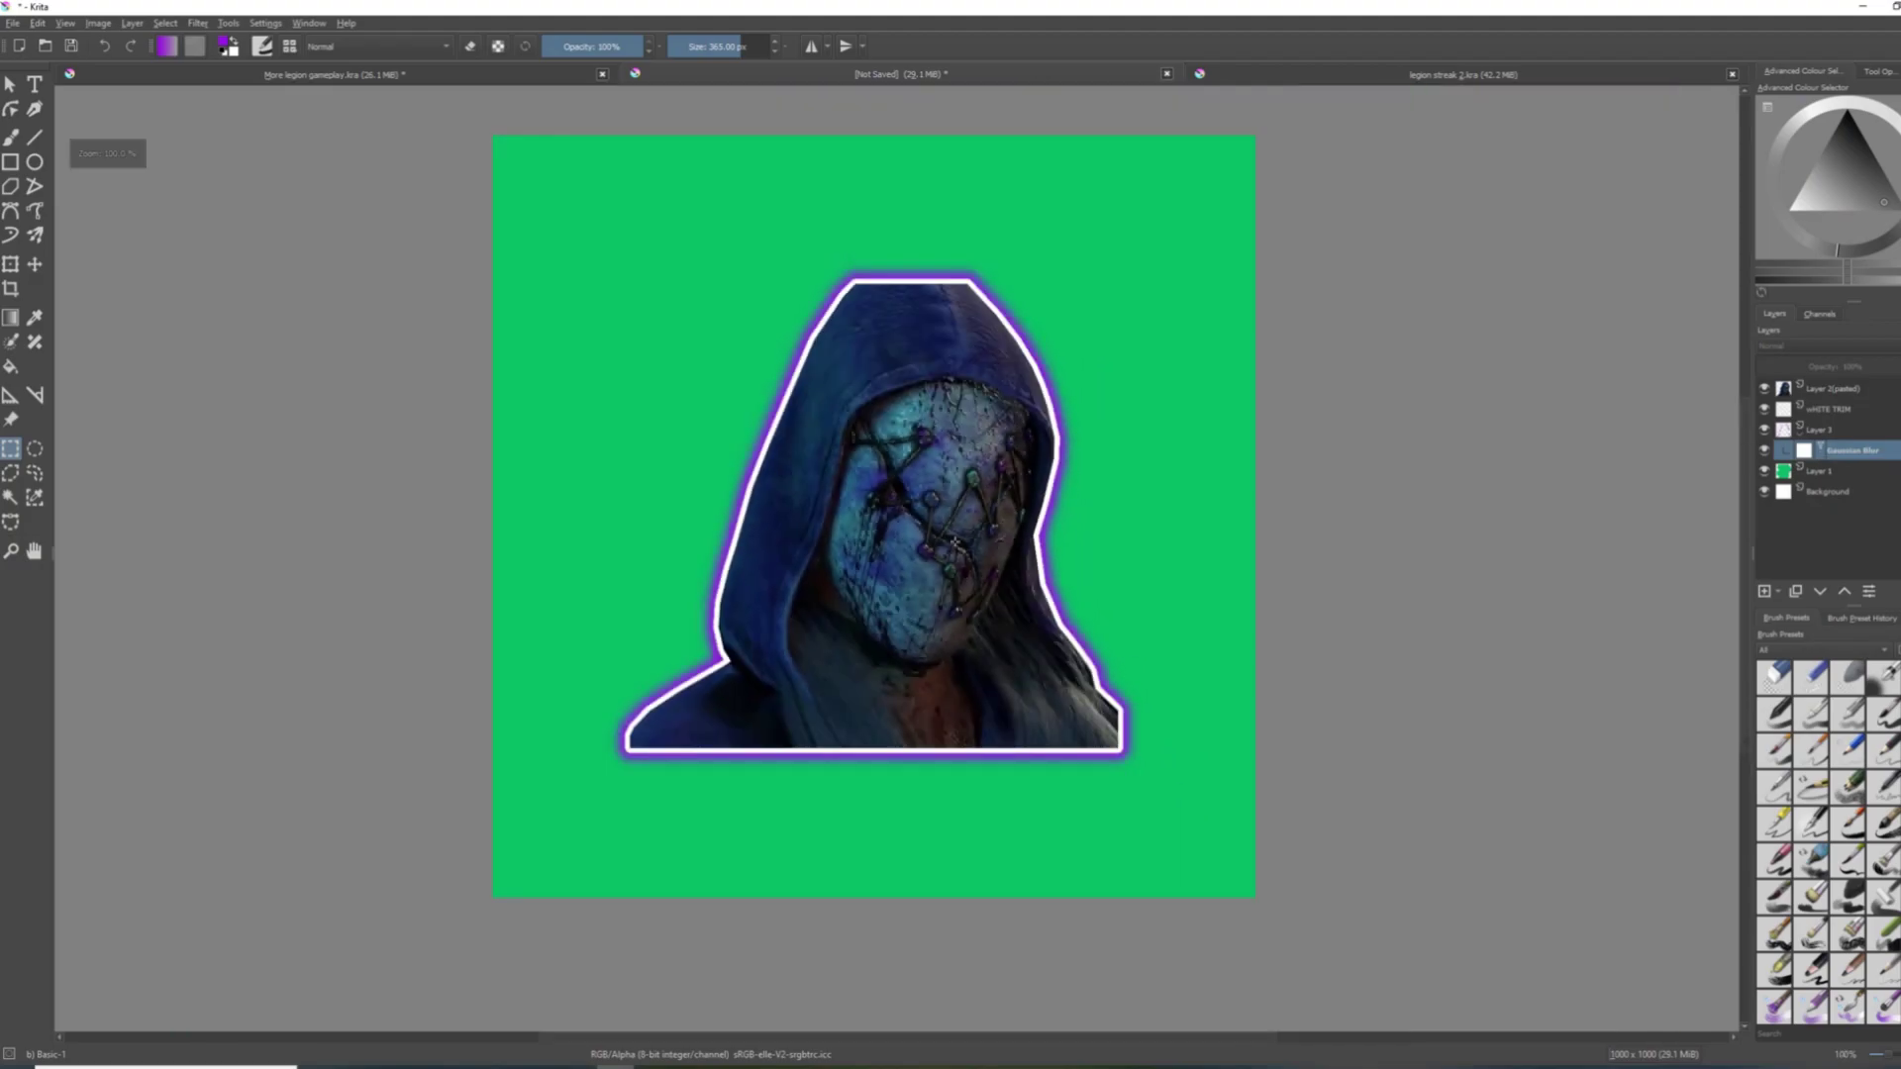
click(1837, 390)
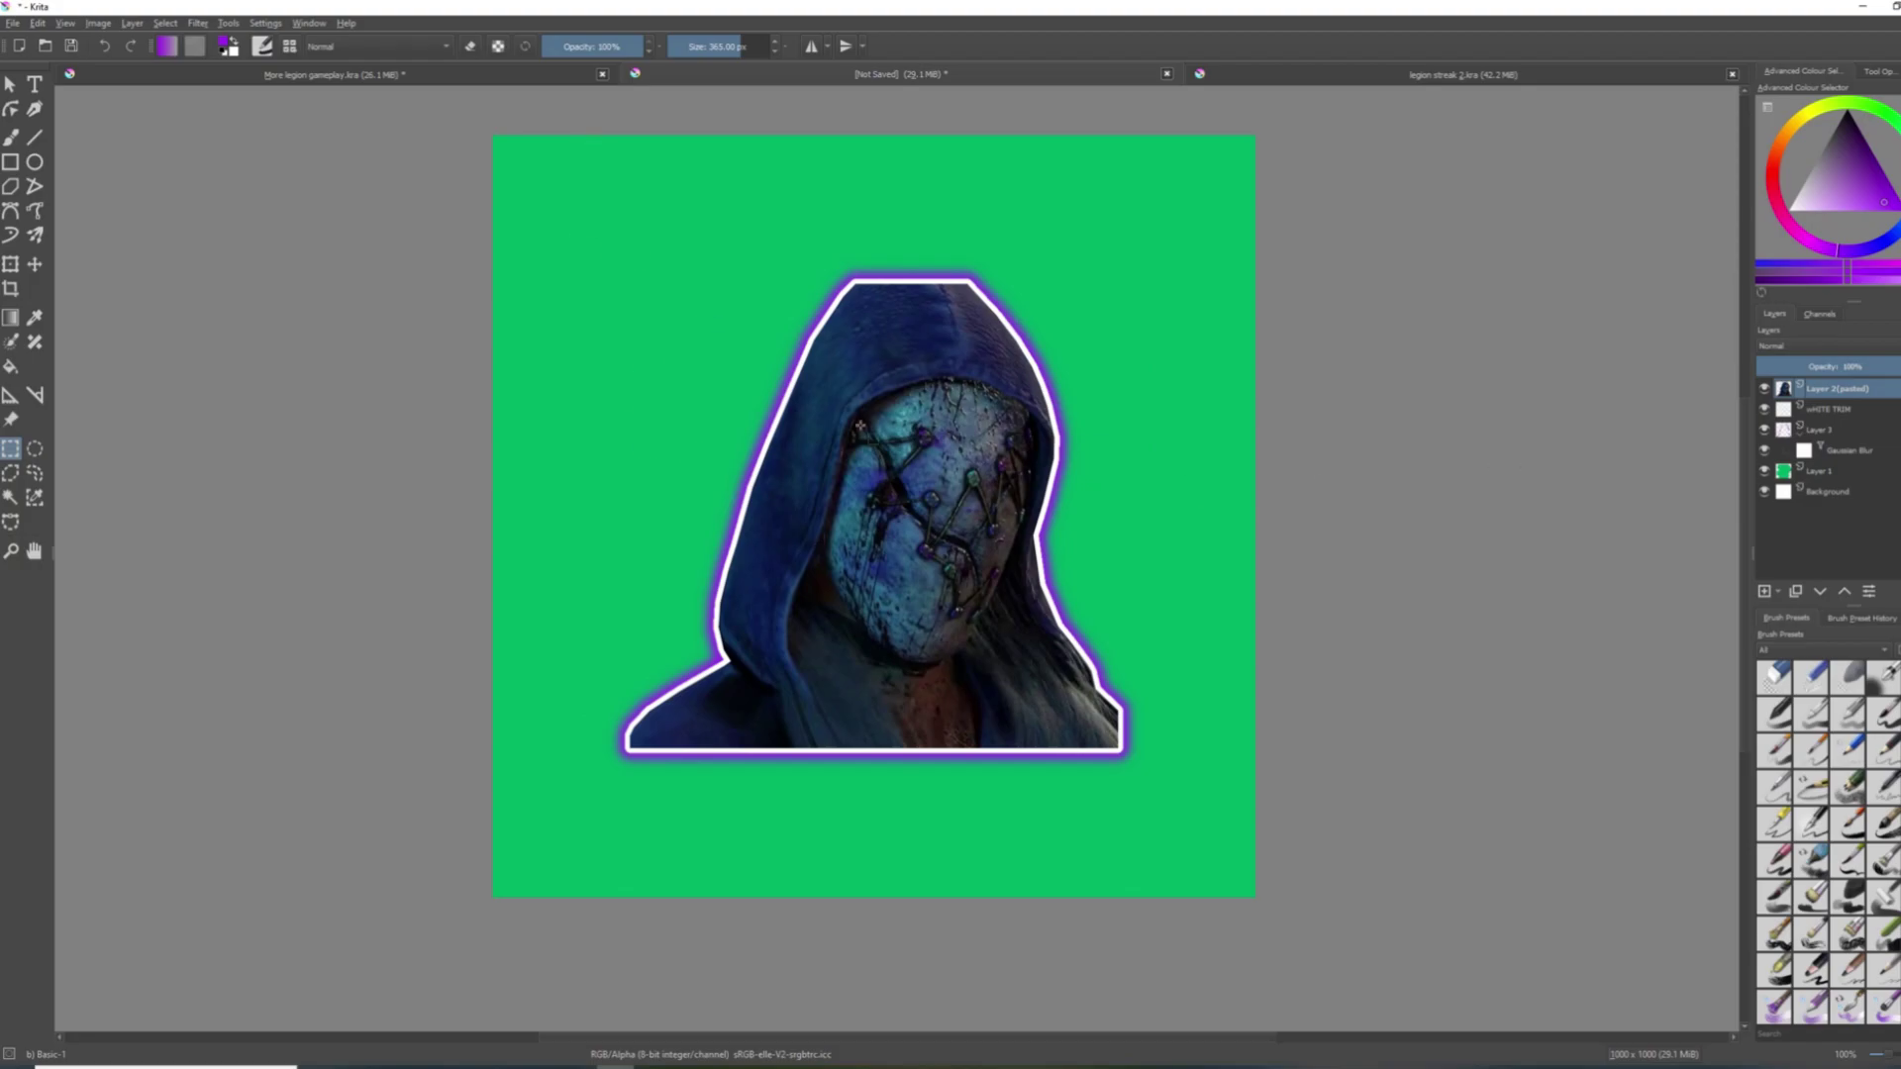
scroll(907, 531, up, 1)
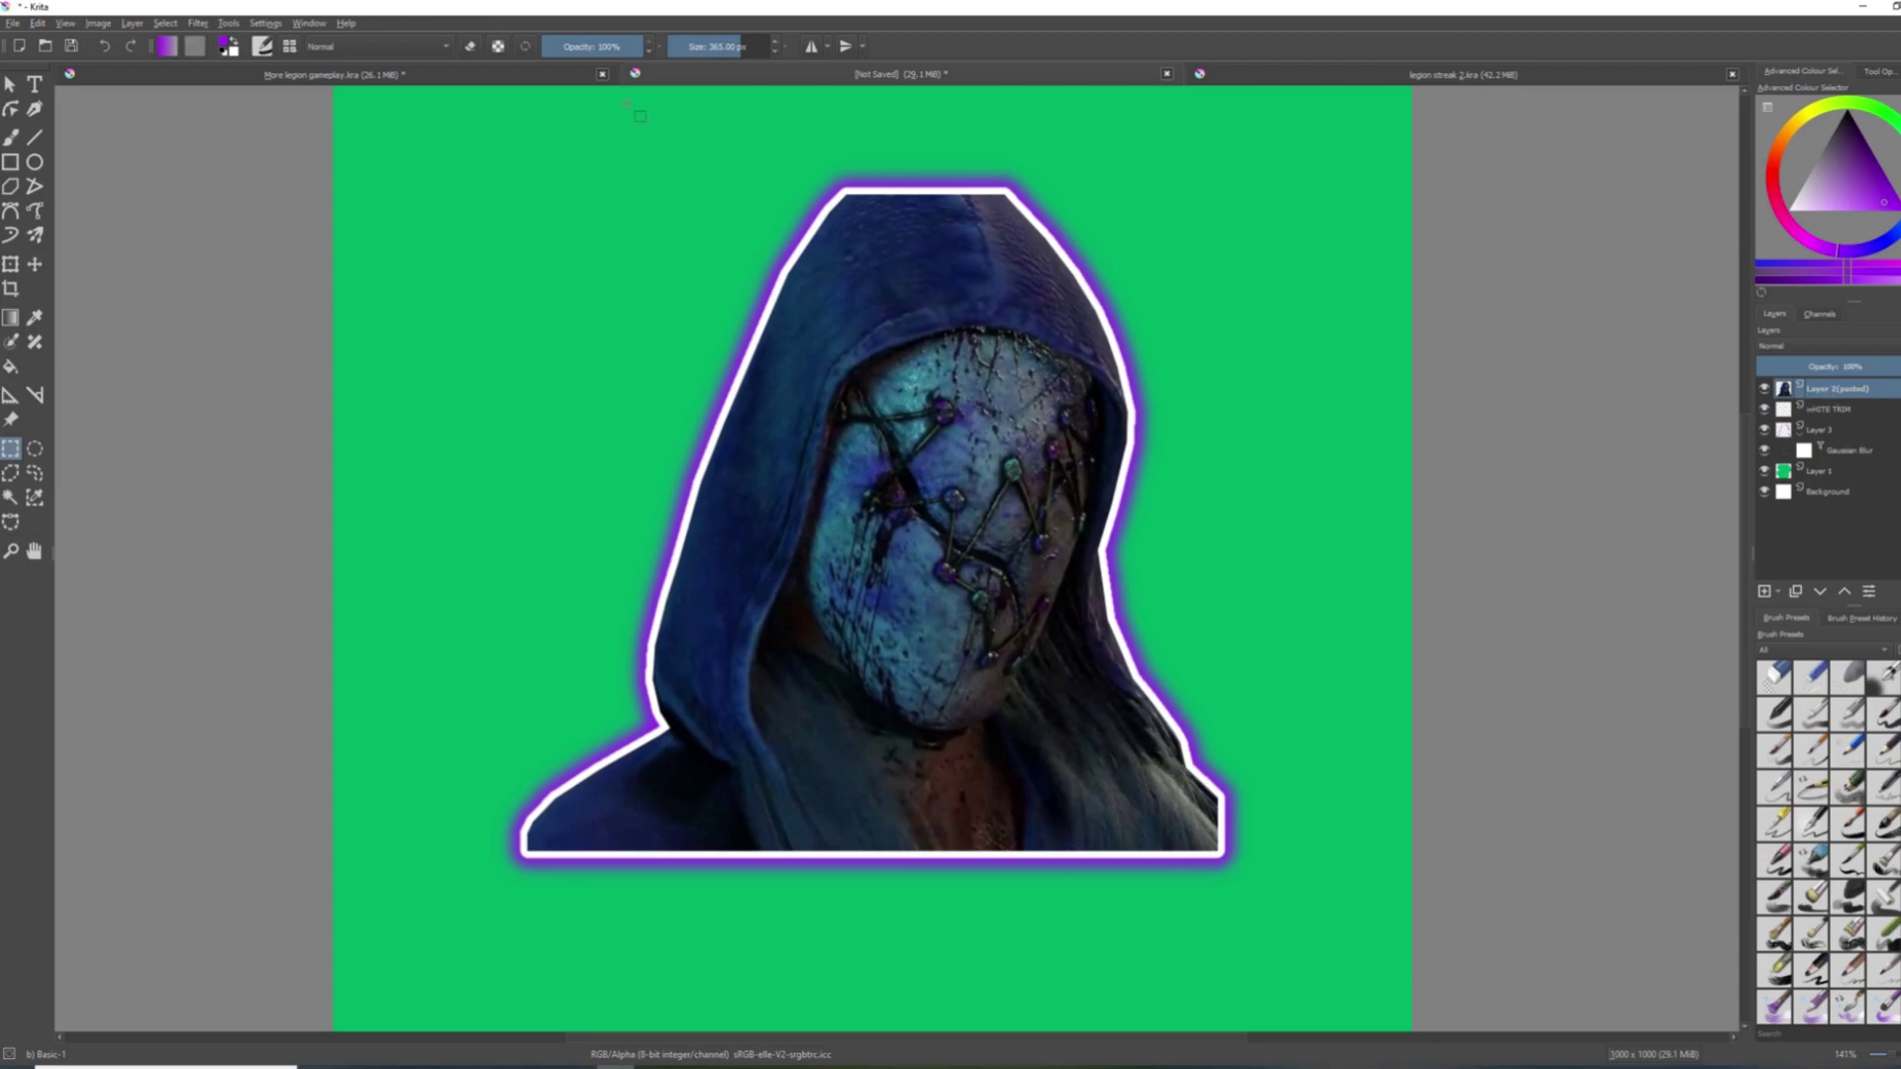
Bend a Colour Adjustment curve into an S-shape and save it as a filter mask.
click(197, 23)
mouse_move(222, 58)
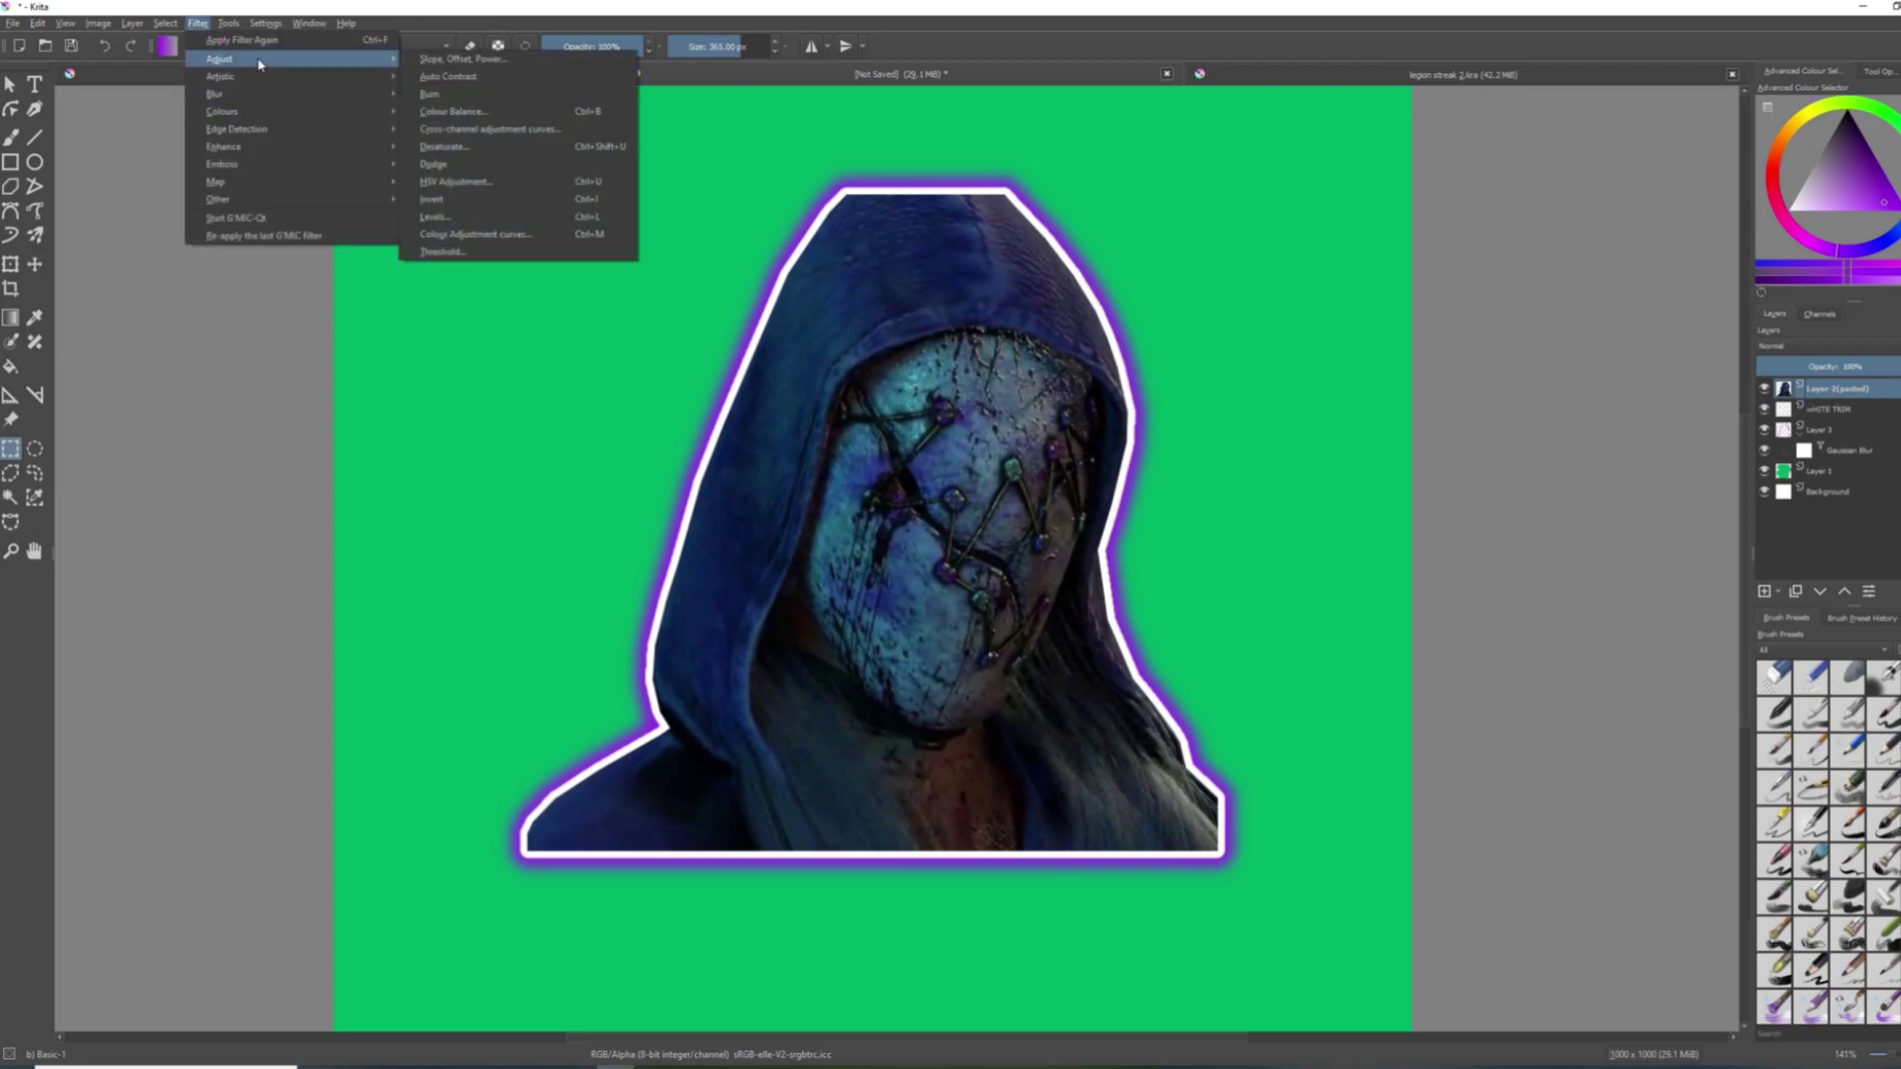
click(485, 234)
drag(1573, 604, 1463, 528)
mouse_move(1575, 596)
mouse_down()
mouse_move(1614, 570)
mouse_move(1595, 521)
mouse_up()
click(1824, 408)
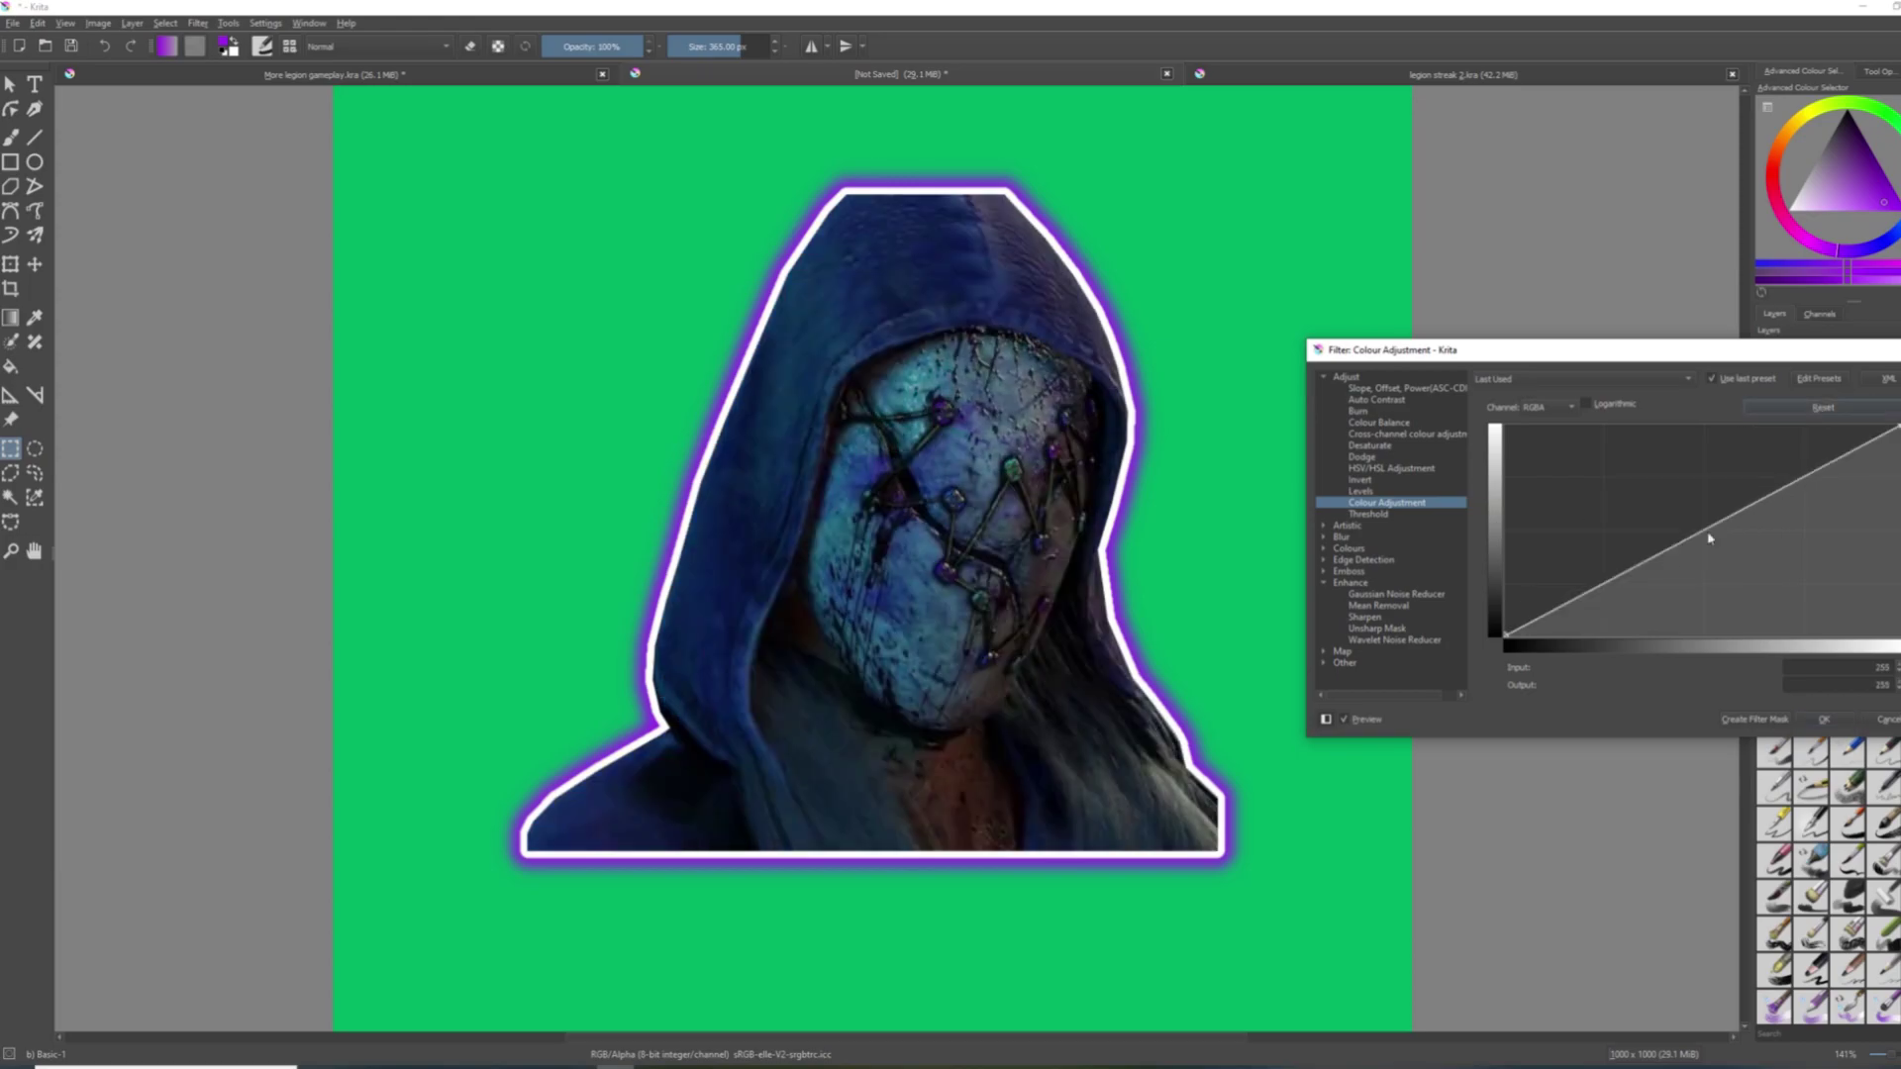
drag(1660, 558, 1624, 518)
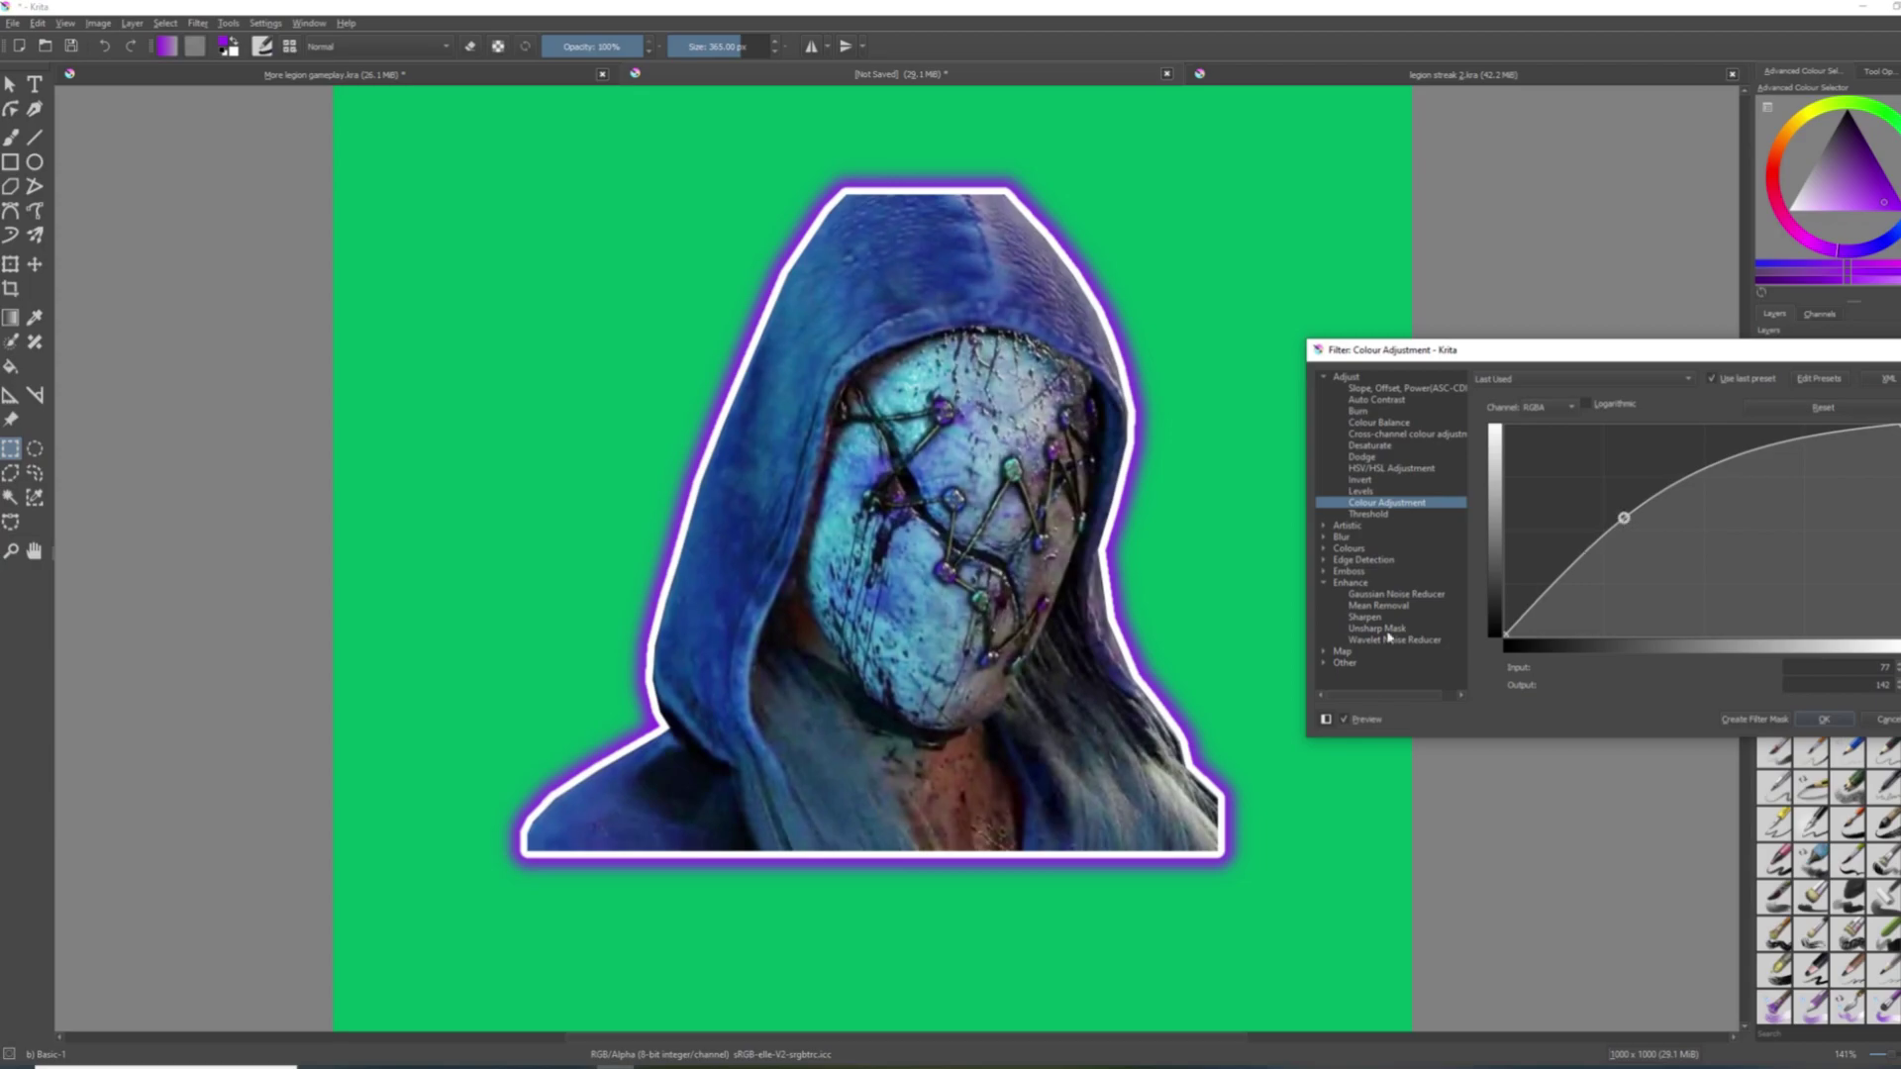
mouse_move(1713, 473)
mouse_down()
mouse_move(1724, 624)
mouse_move(1715, 464)
mouse_up()
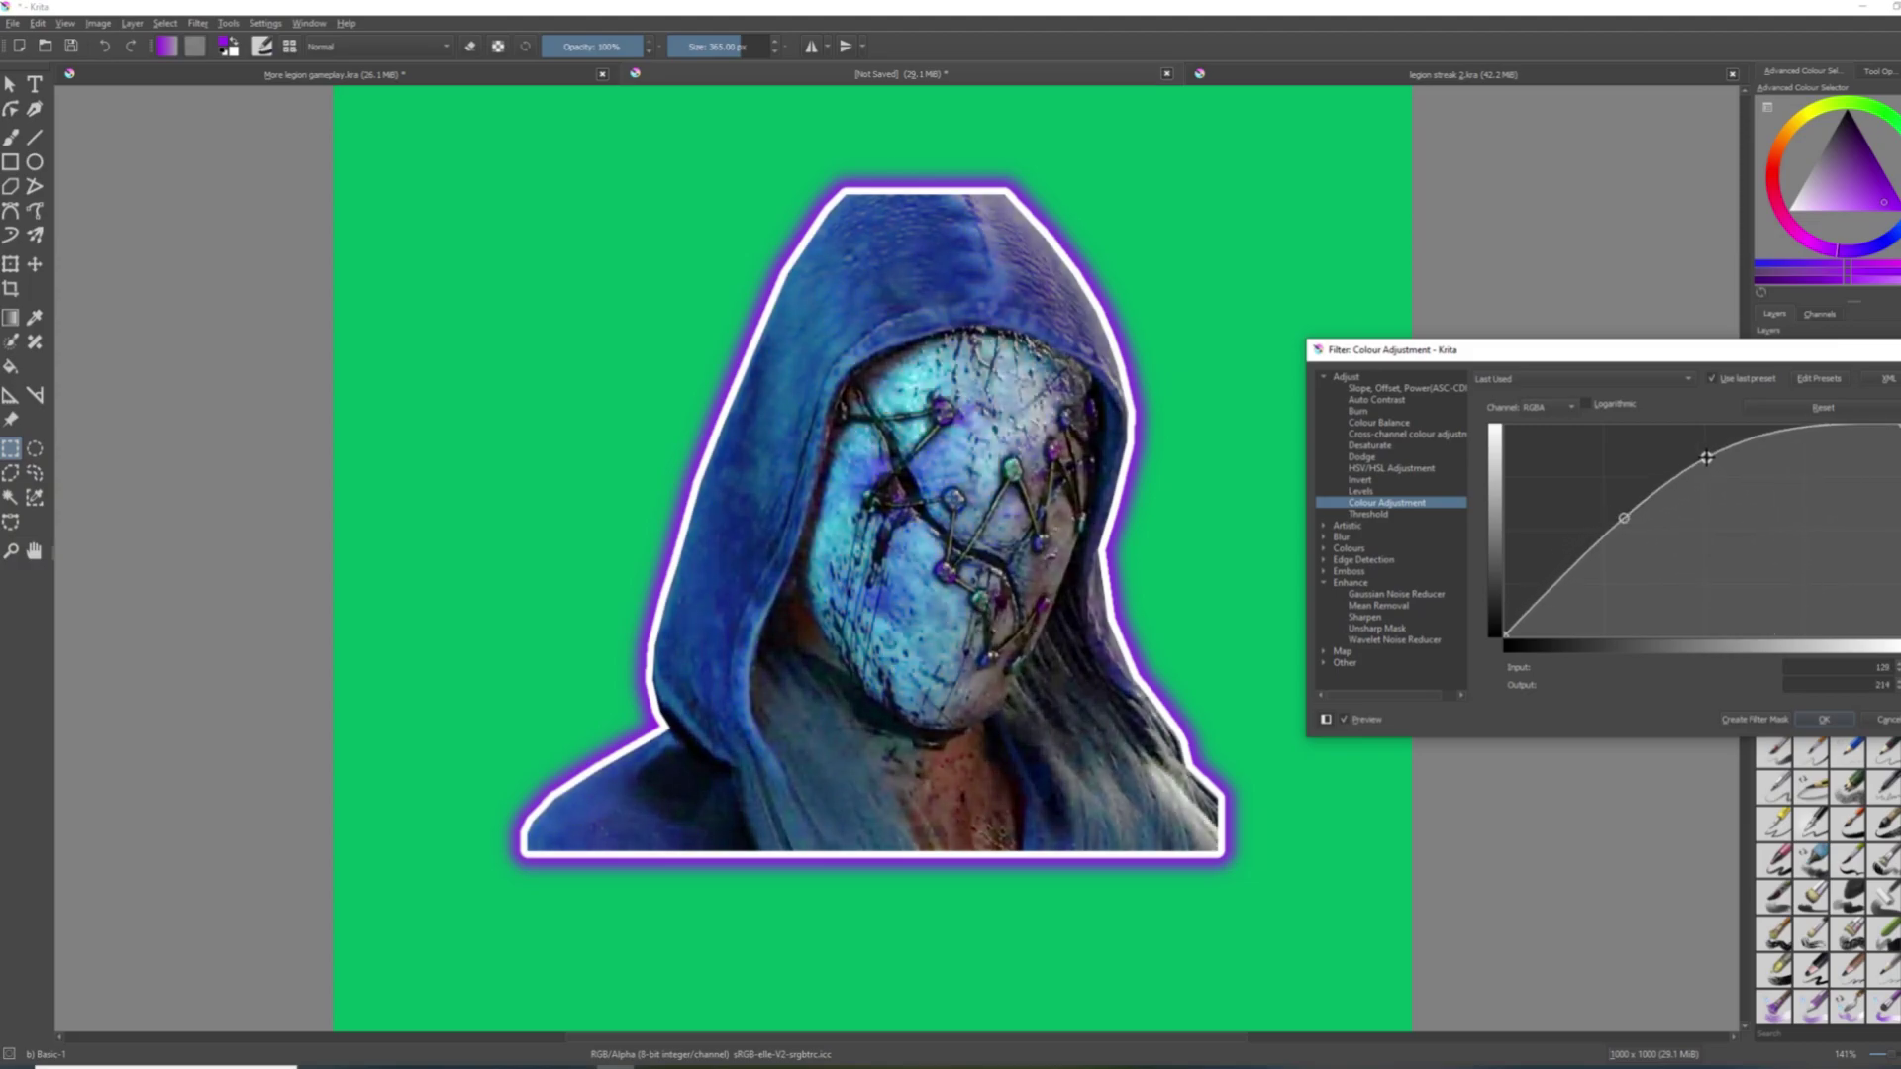
click(1741, 723)
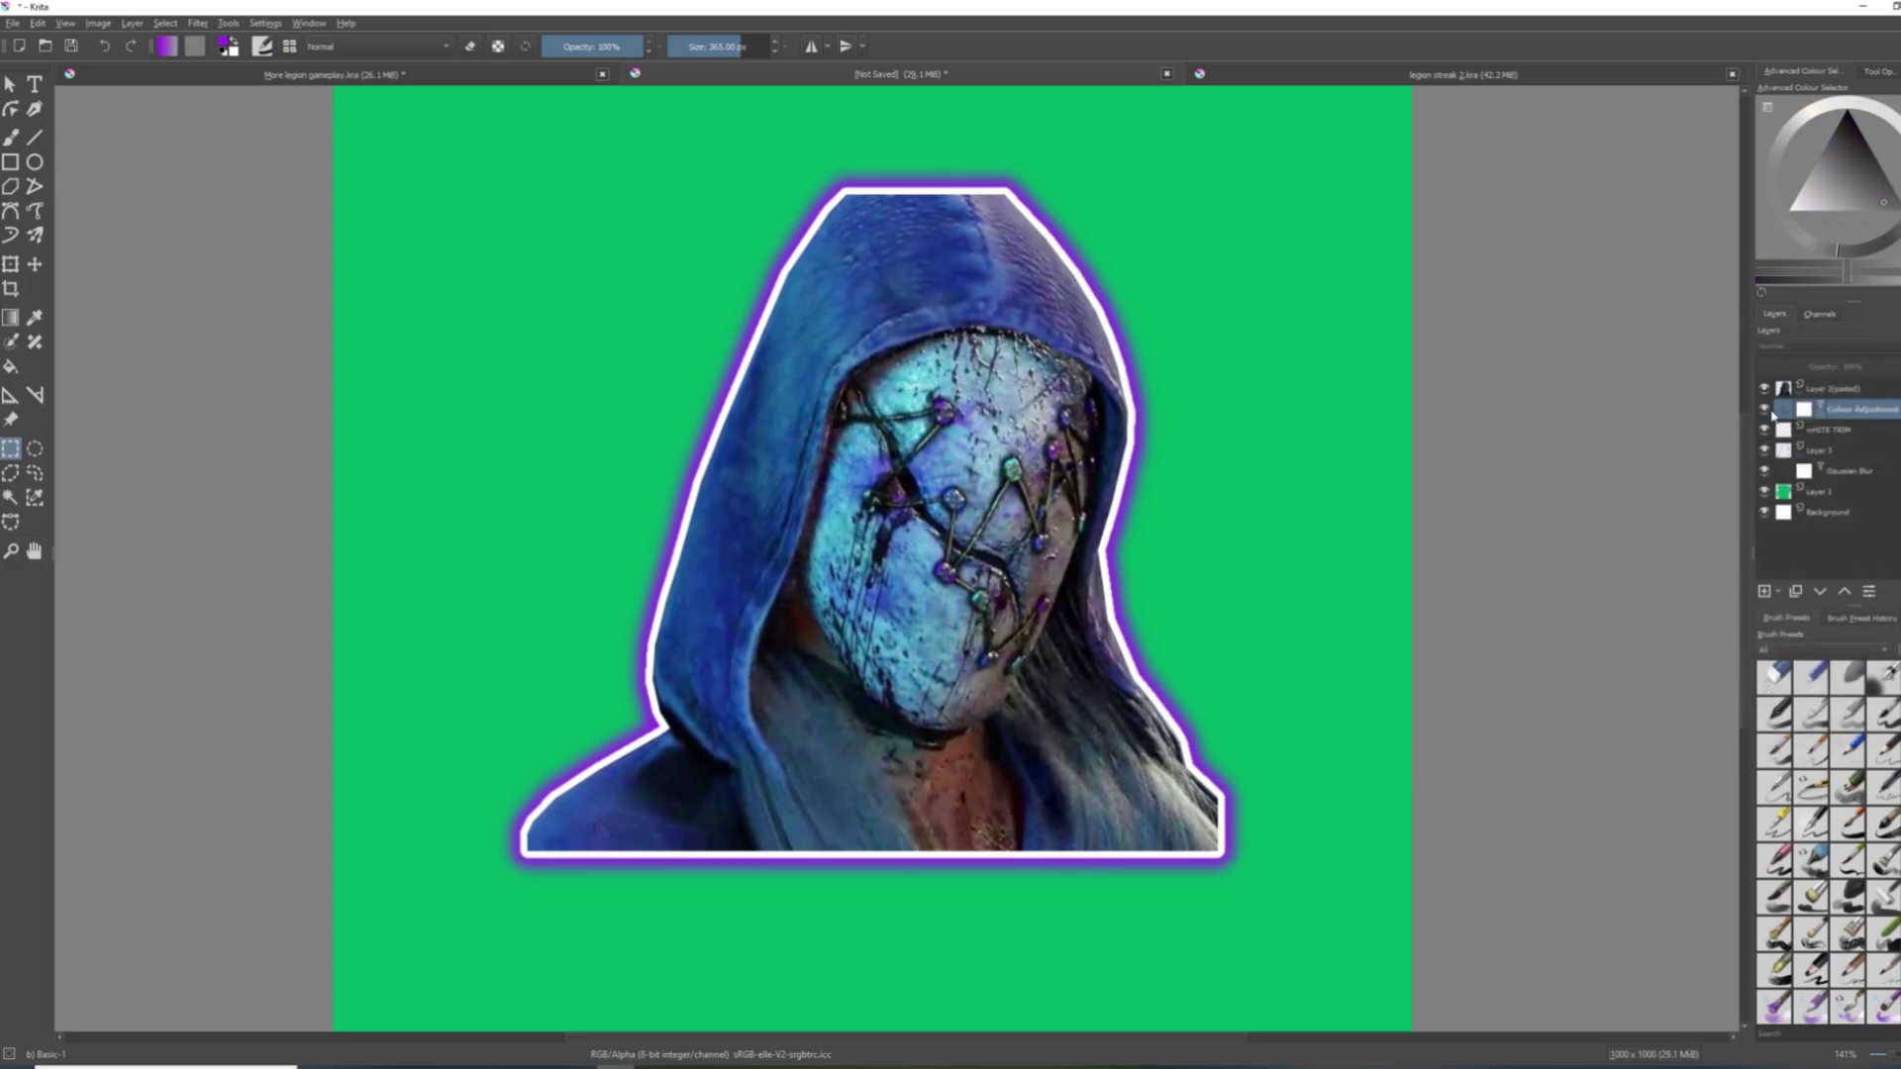
Toggle the filter mask to compare the character with and without the adjustment.
click(1765, 410)
click(1766, 410)
click(1766, 410)
click(1766, 410)
click(1765, 410)
scroll(1075, 495, down, 1)
scroll(1069, 515, down, 1)
scroll(1070, 550, up, 2)
scroll(1039, 599, down, 1)
scroll(1000, 560, up, 1)
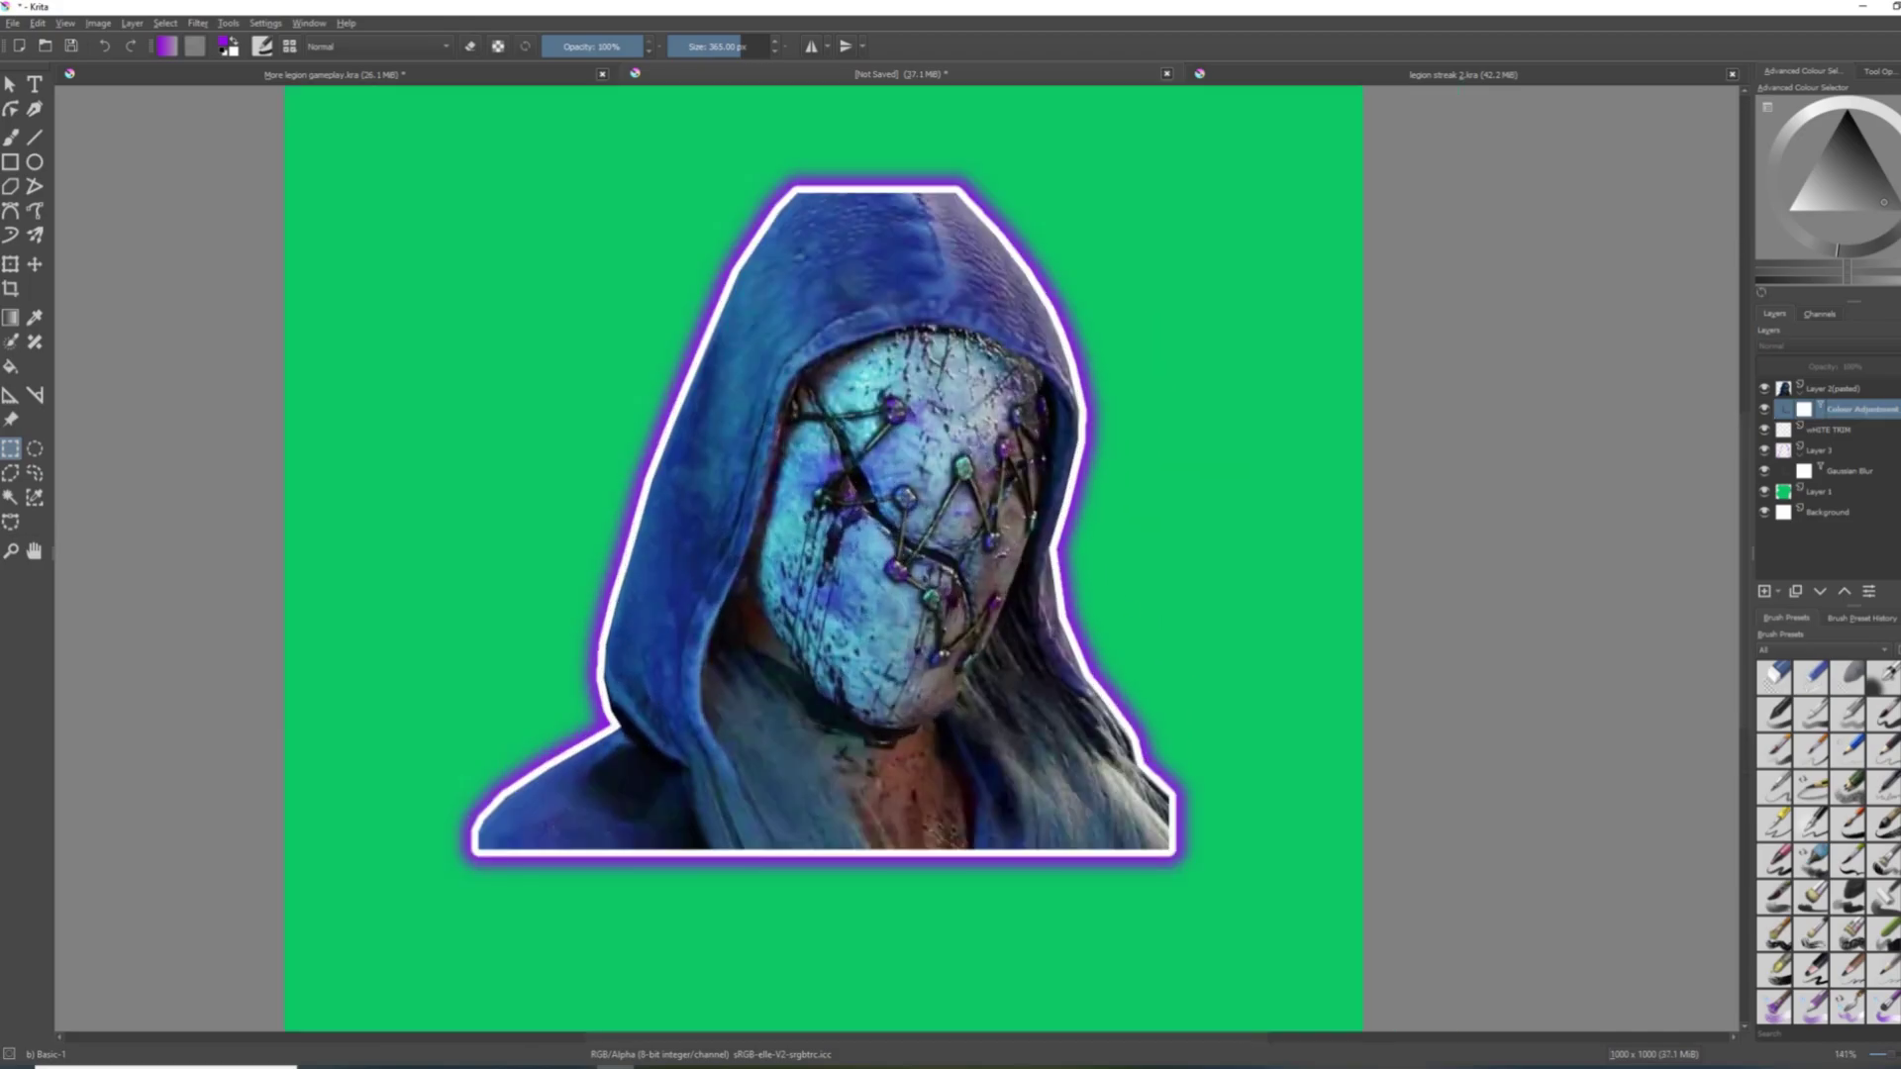
scroll(791, 682, up, 1)
Apply Filter > Enhance > Sharpen to the Legion character.
click(203, 25)
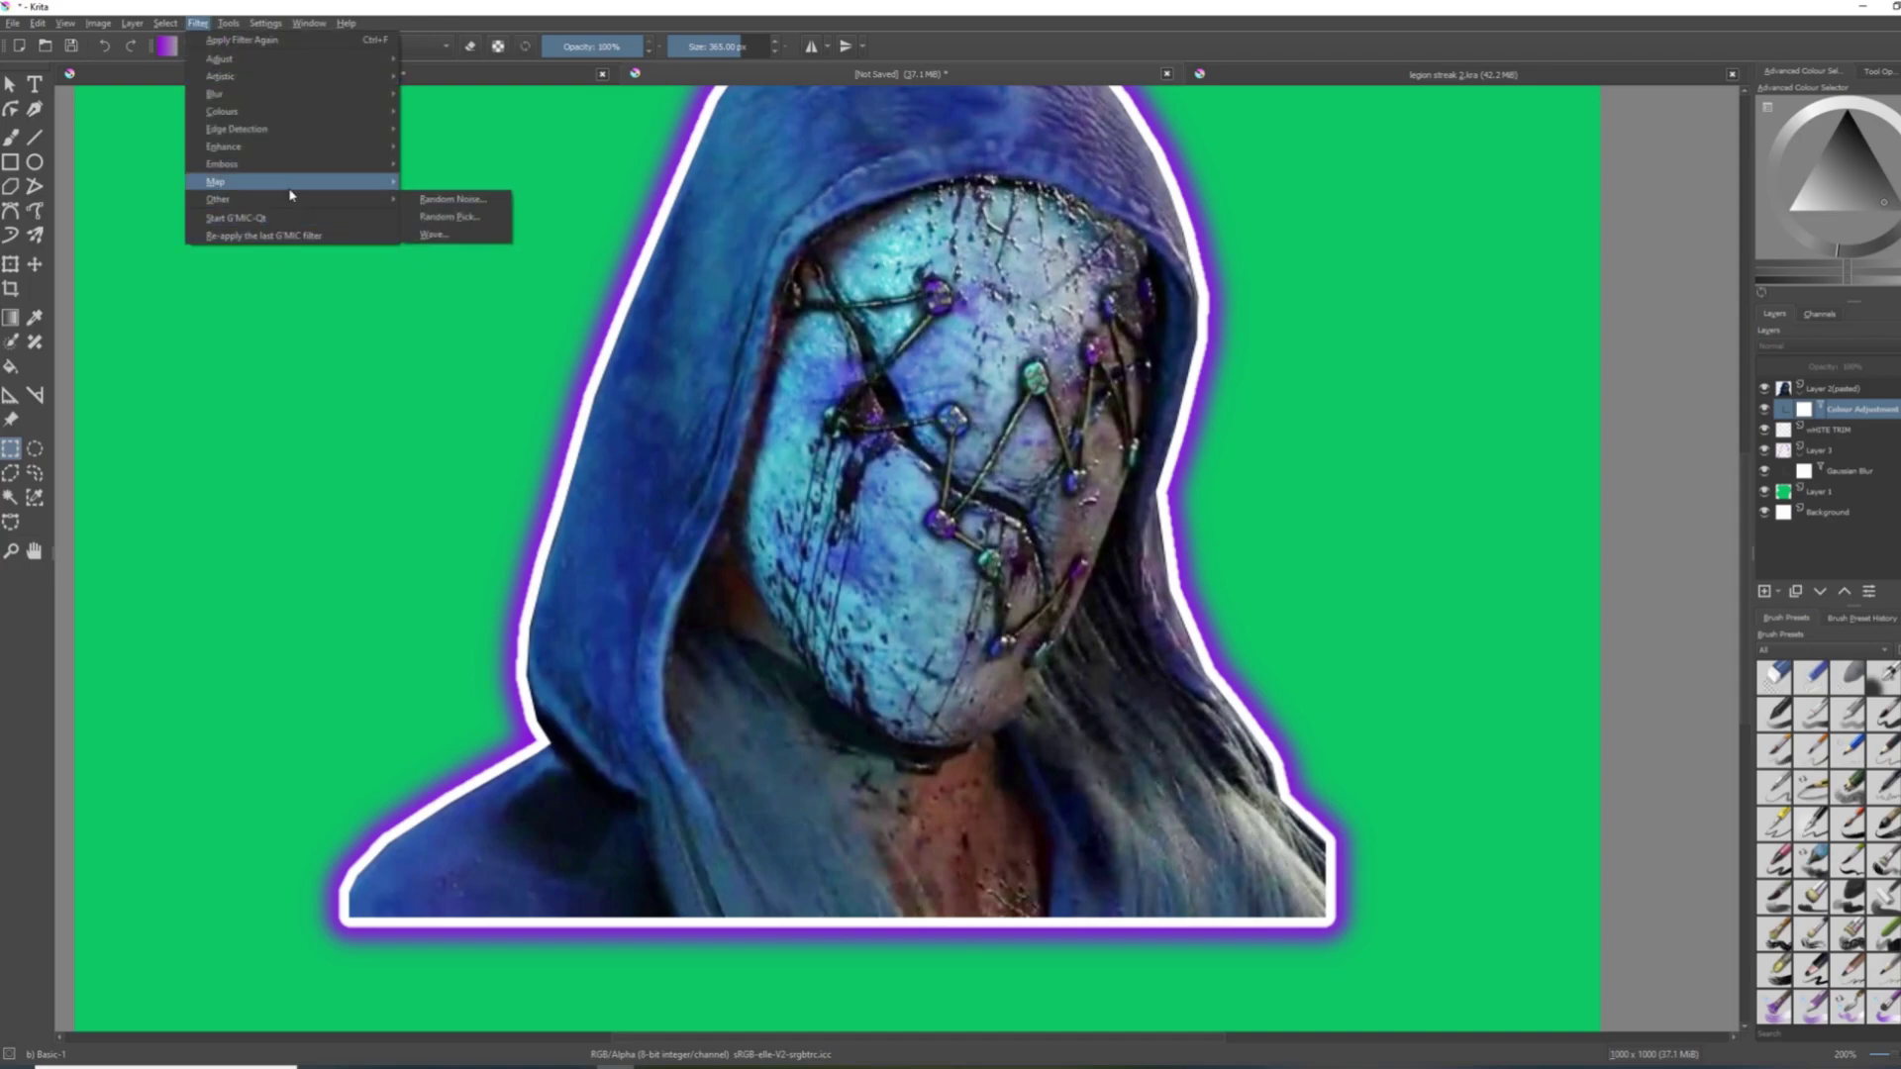
mouse_move(225, 145)
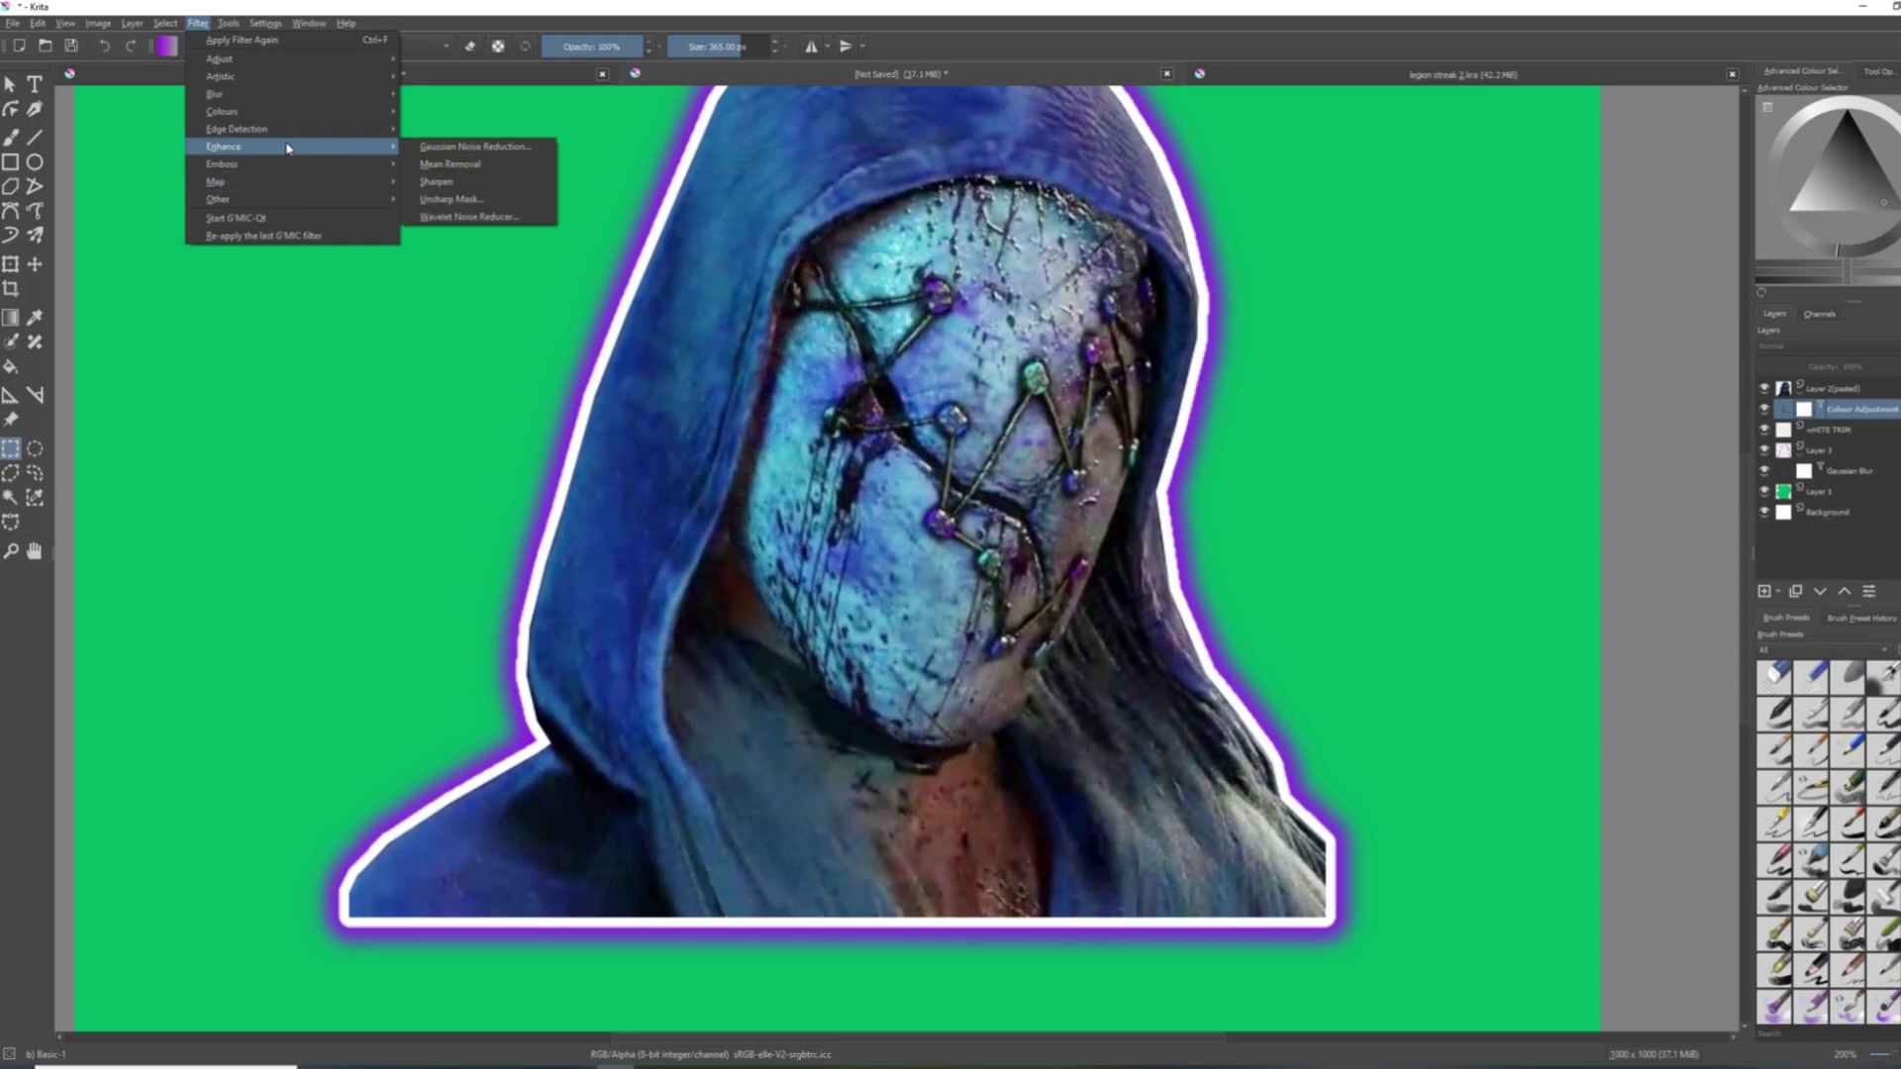
click(451, 185)
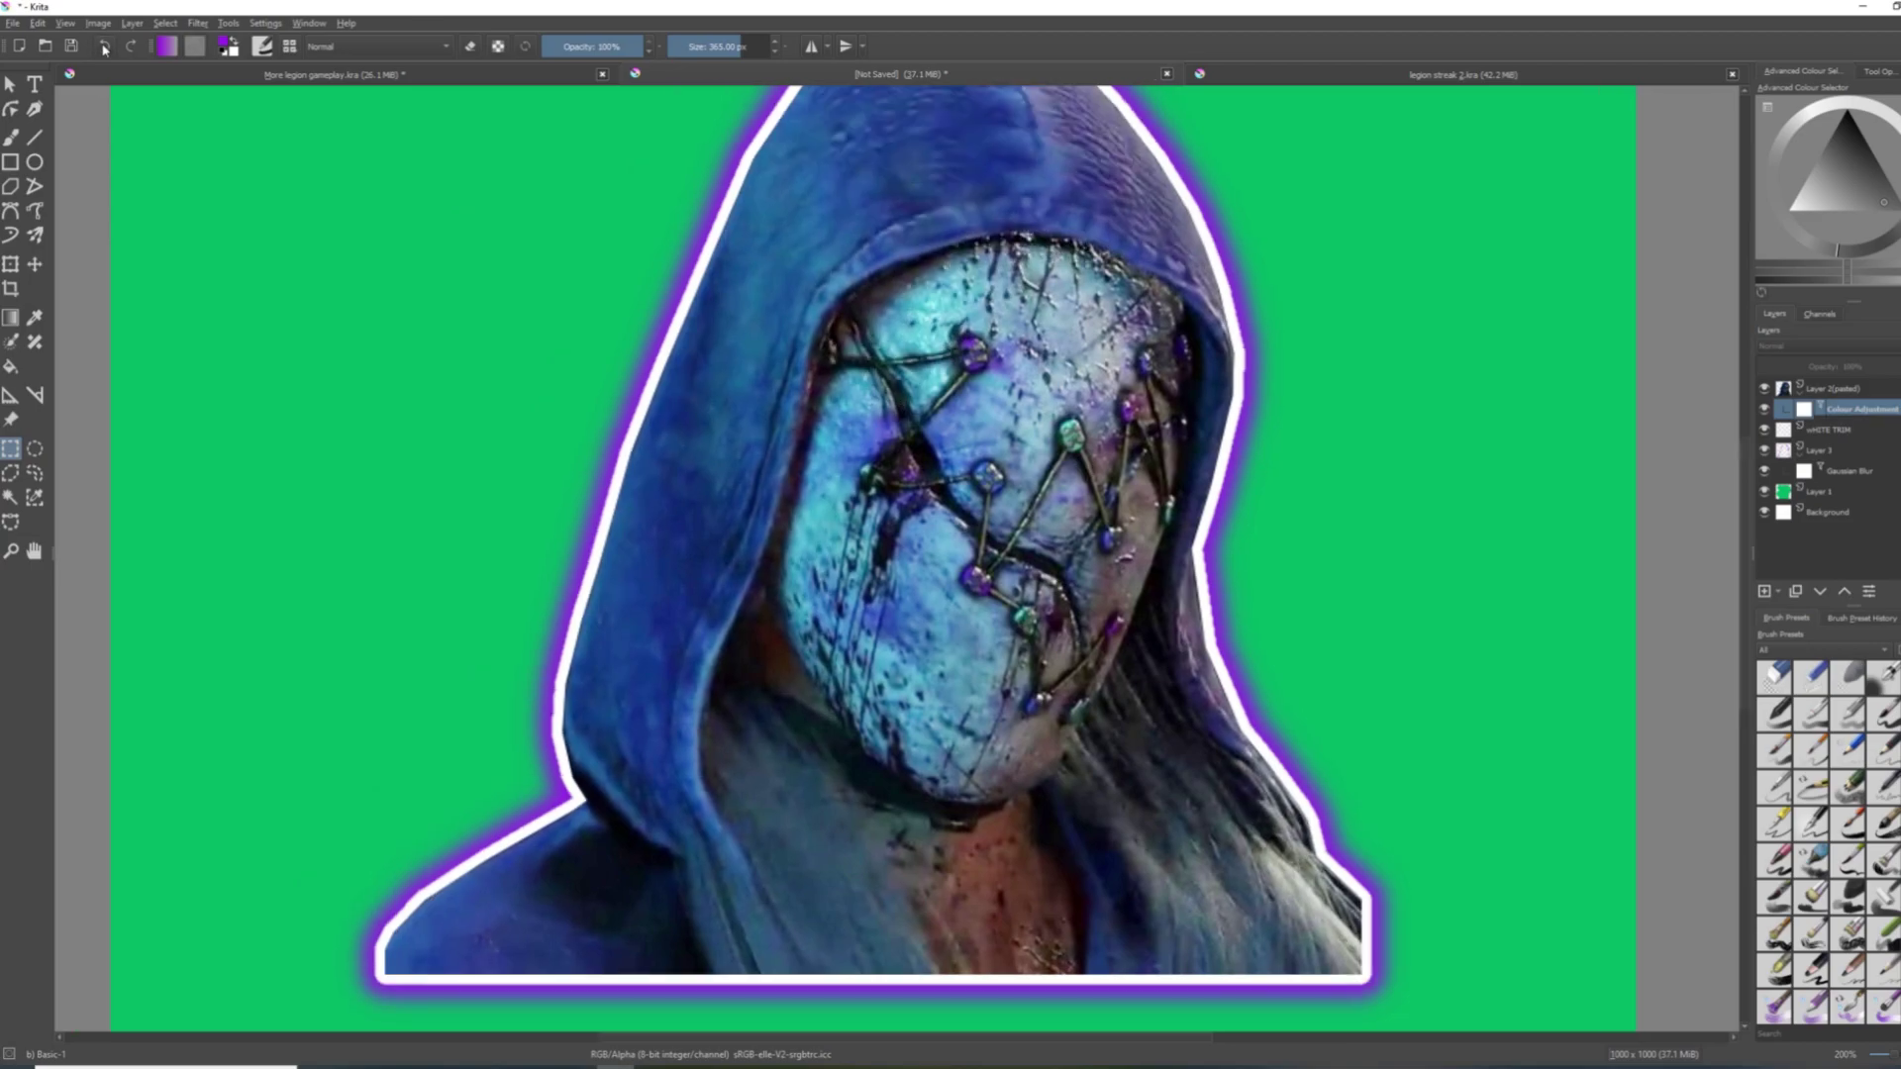
key(1)
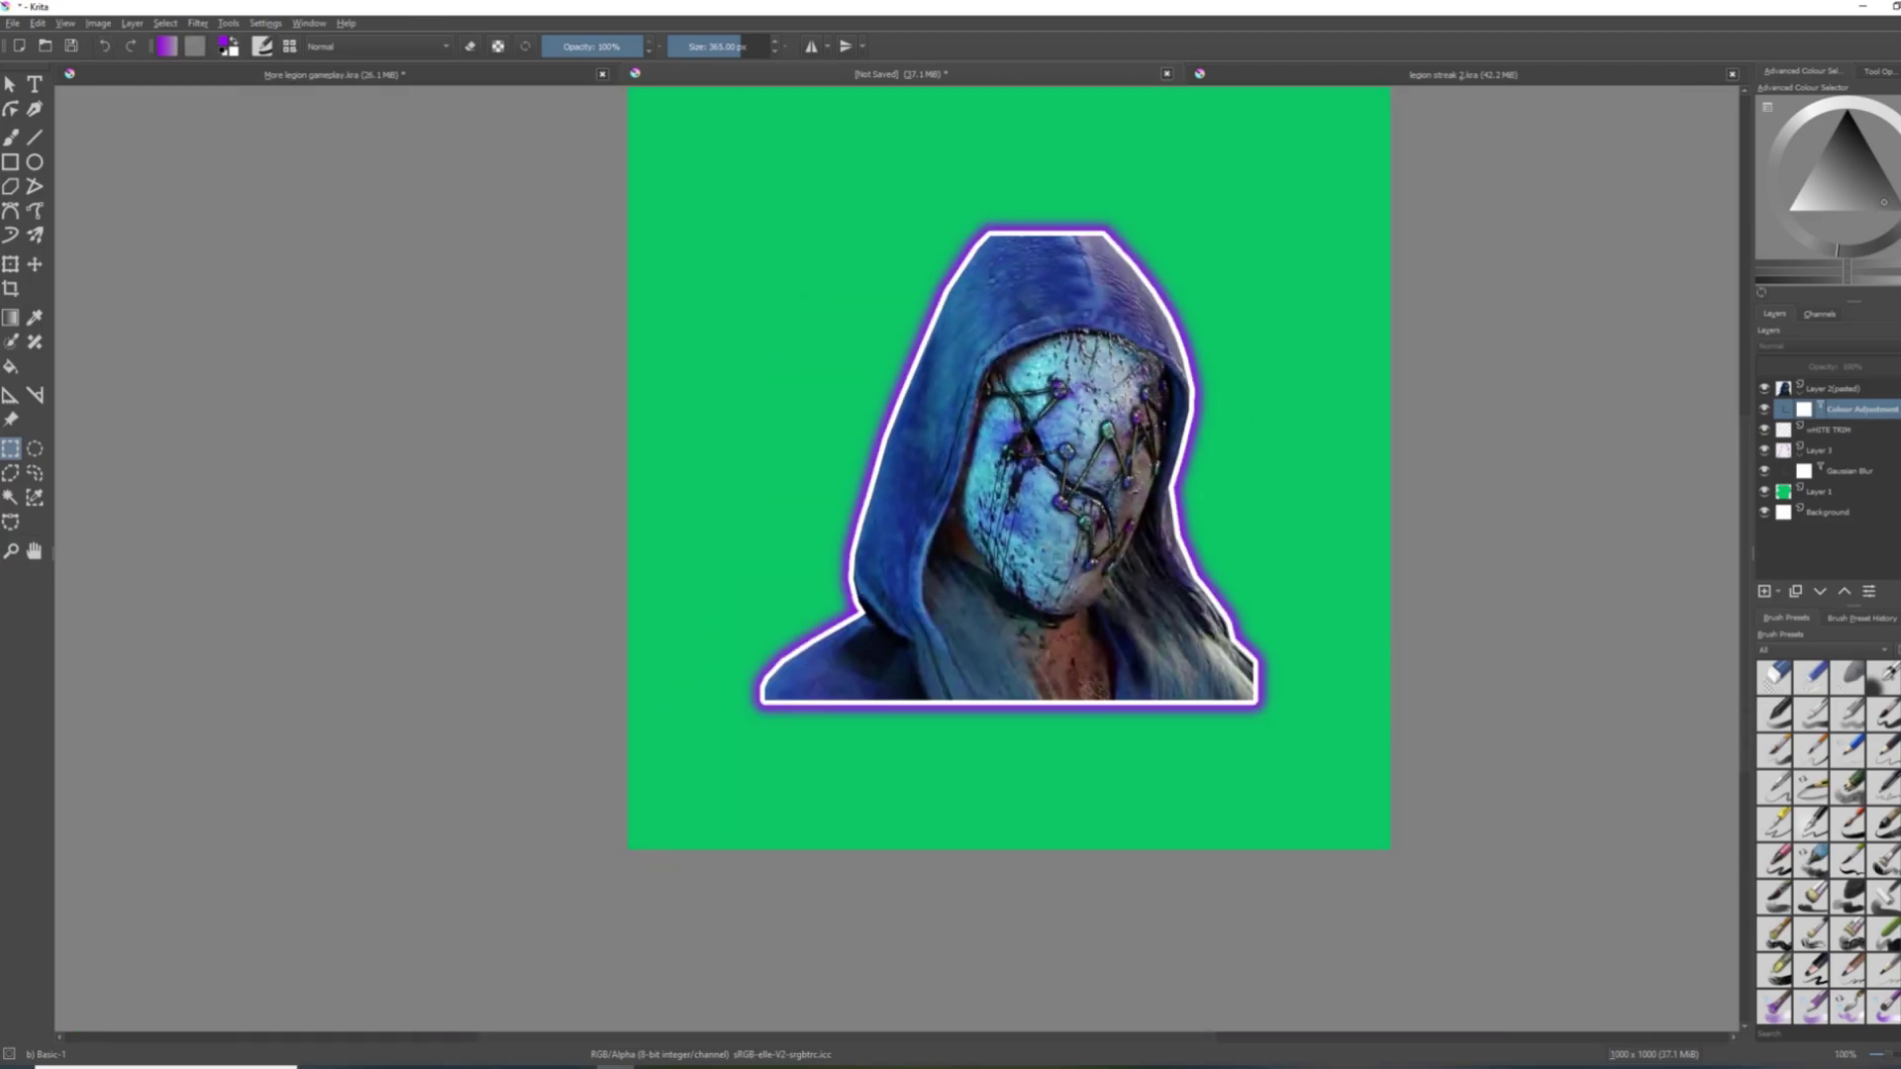
key(plus)
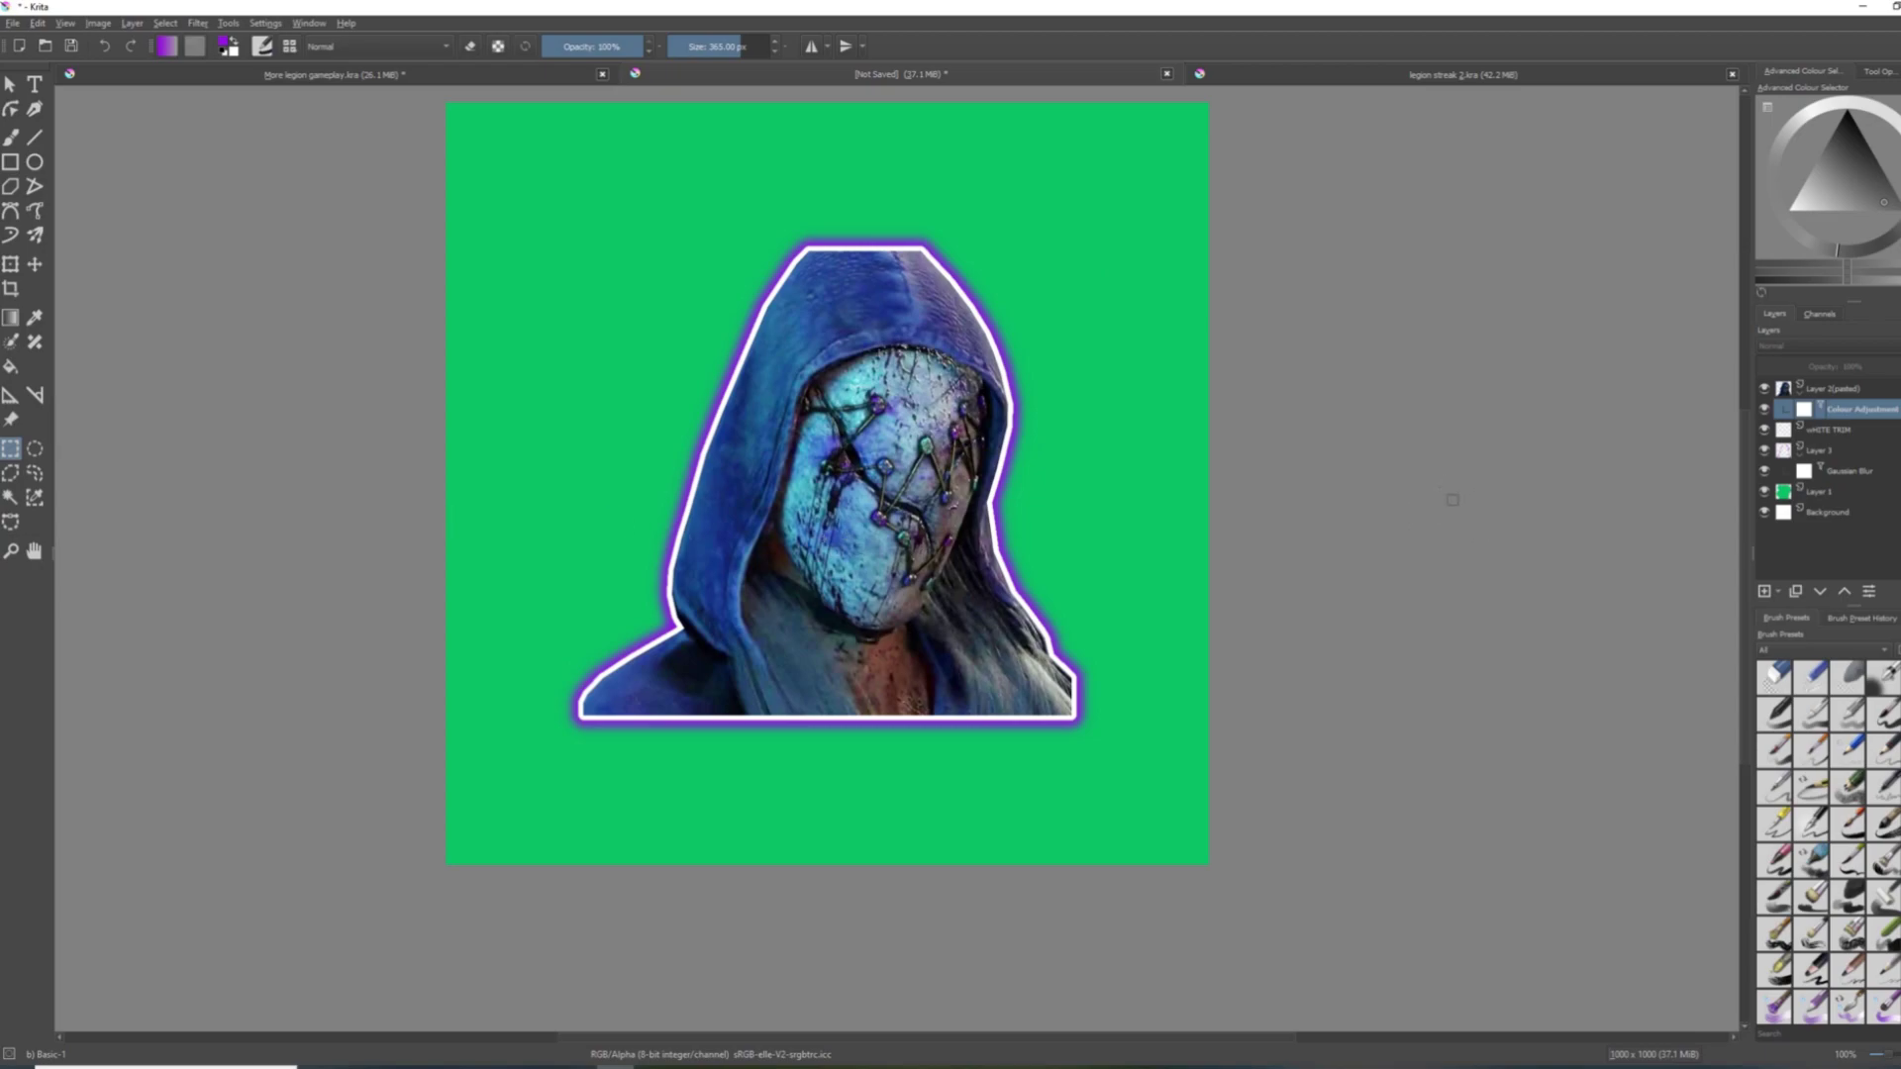
Merge the pasted Legion layer through Layer 3 into one and marquee-select the character.
click(1812, 392)
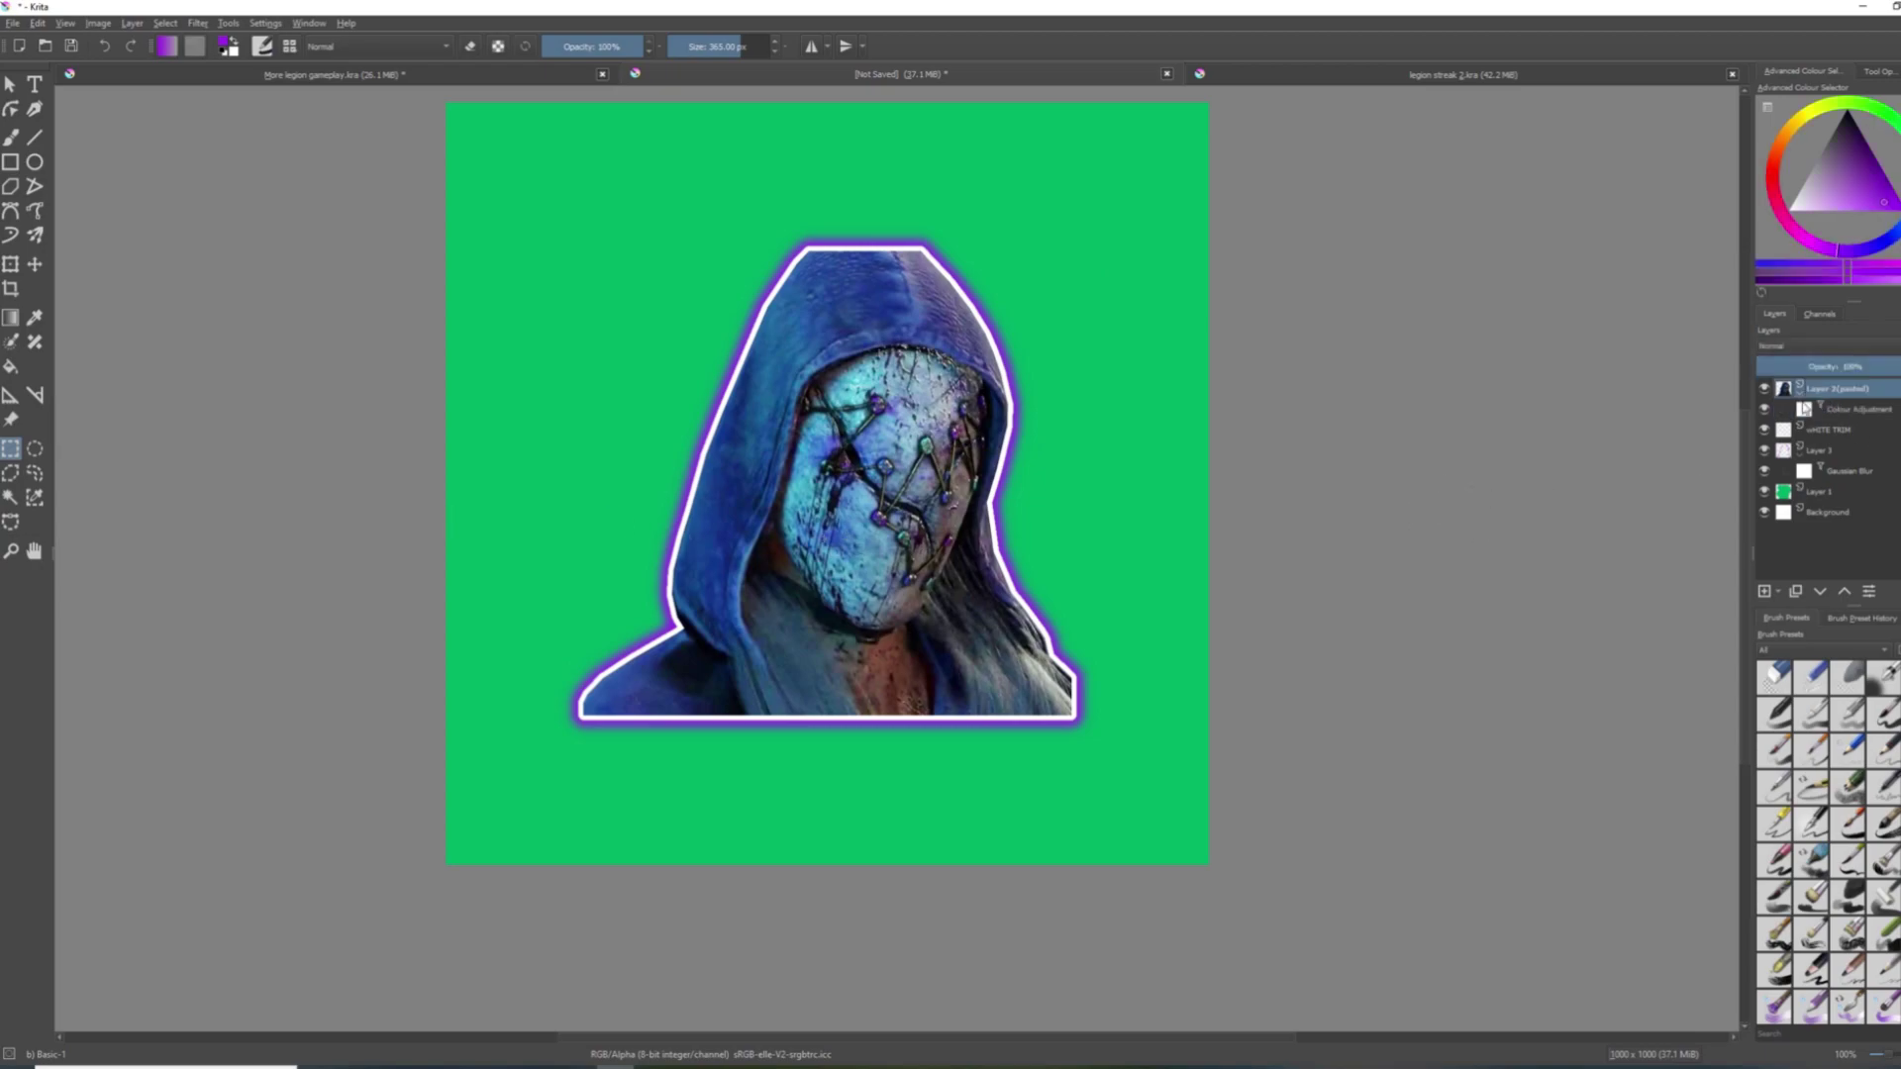
shift+click(1835, 461)
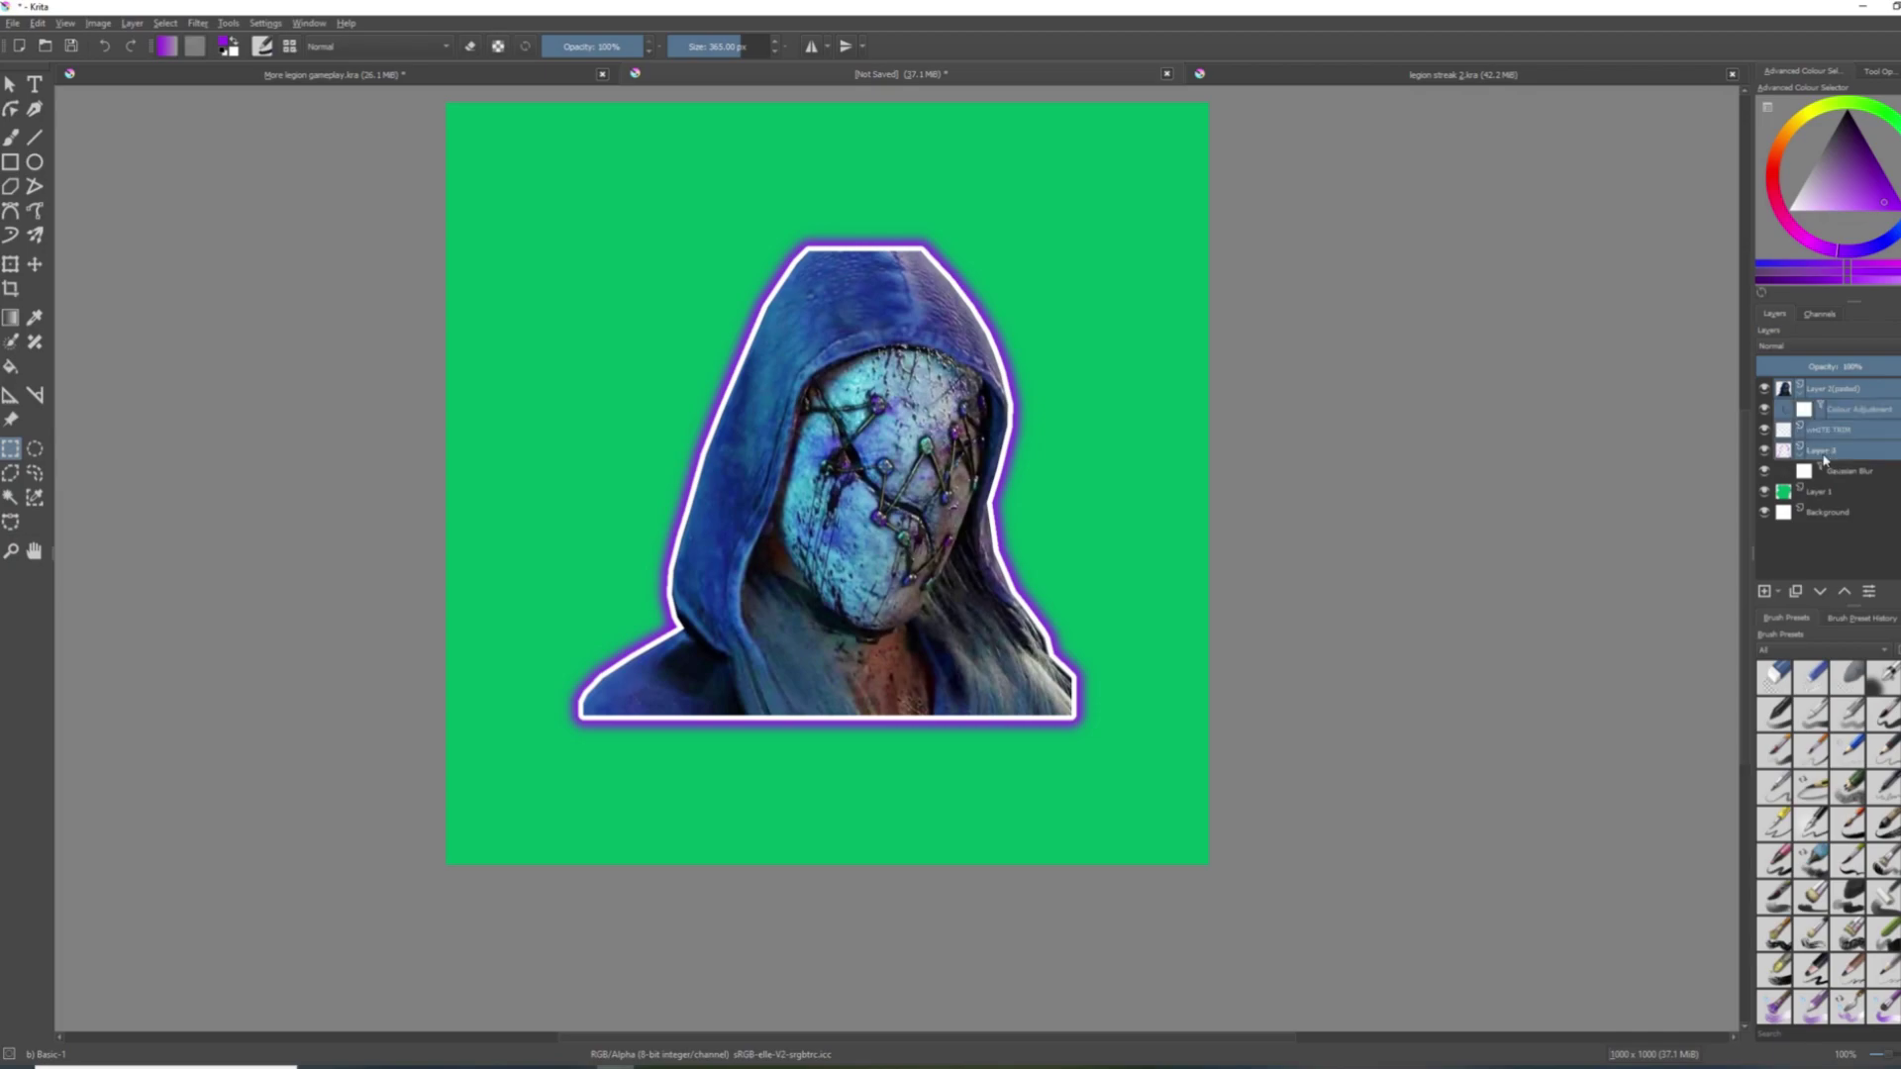
right_click(1835, 461)
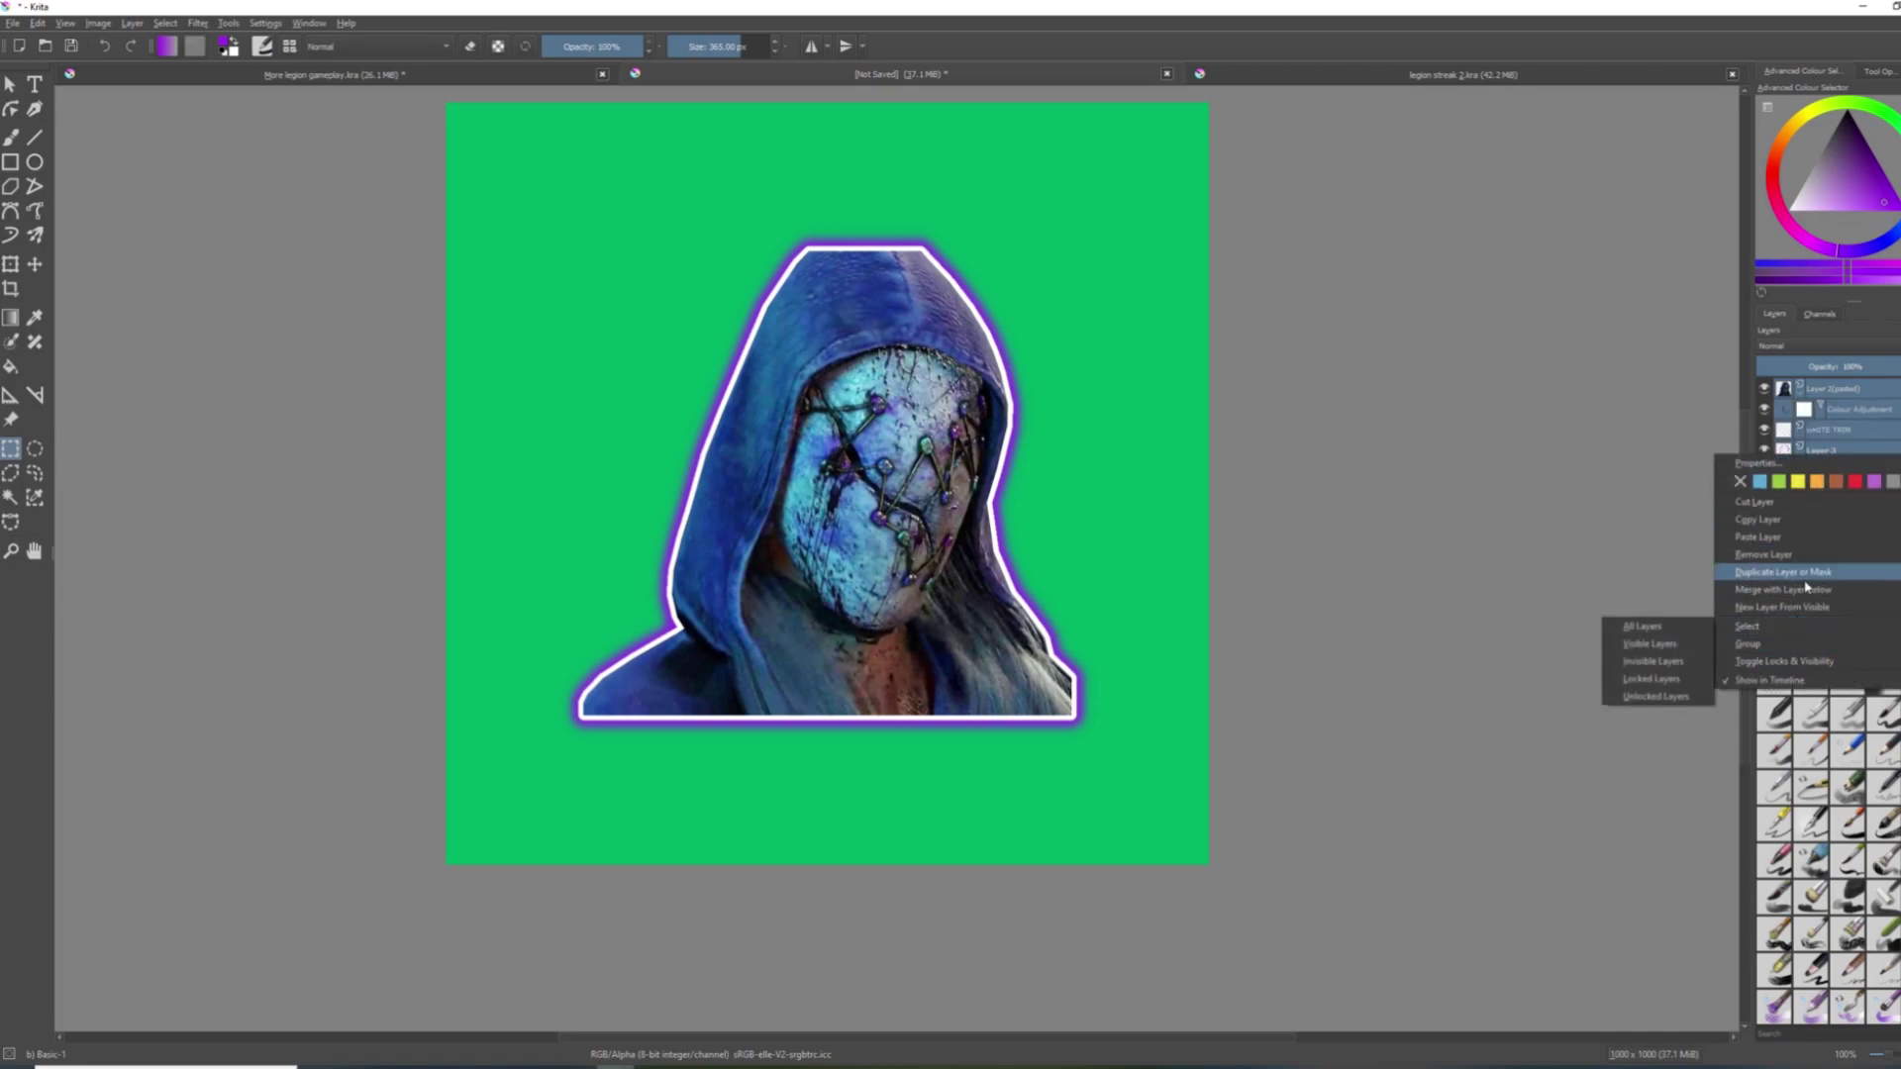
click(1790, 591)
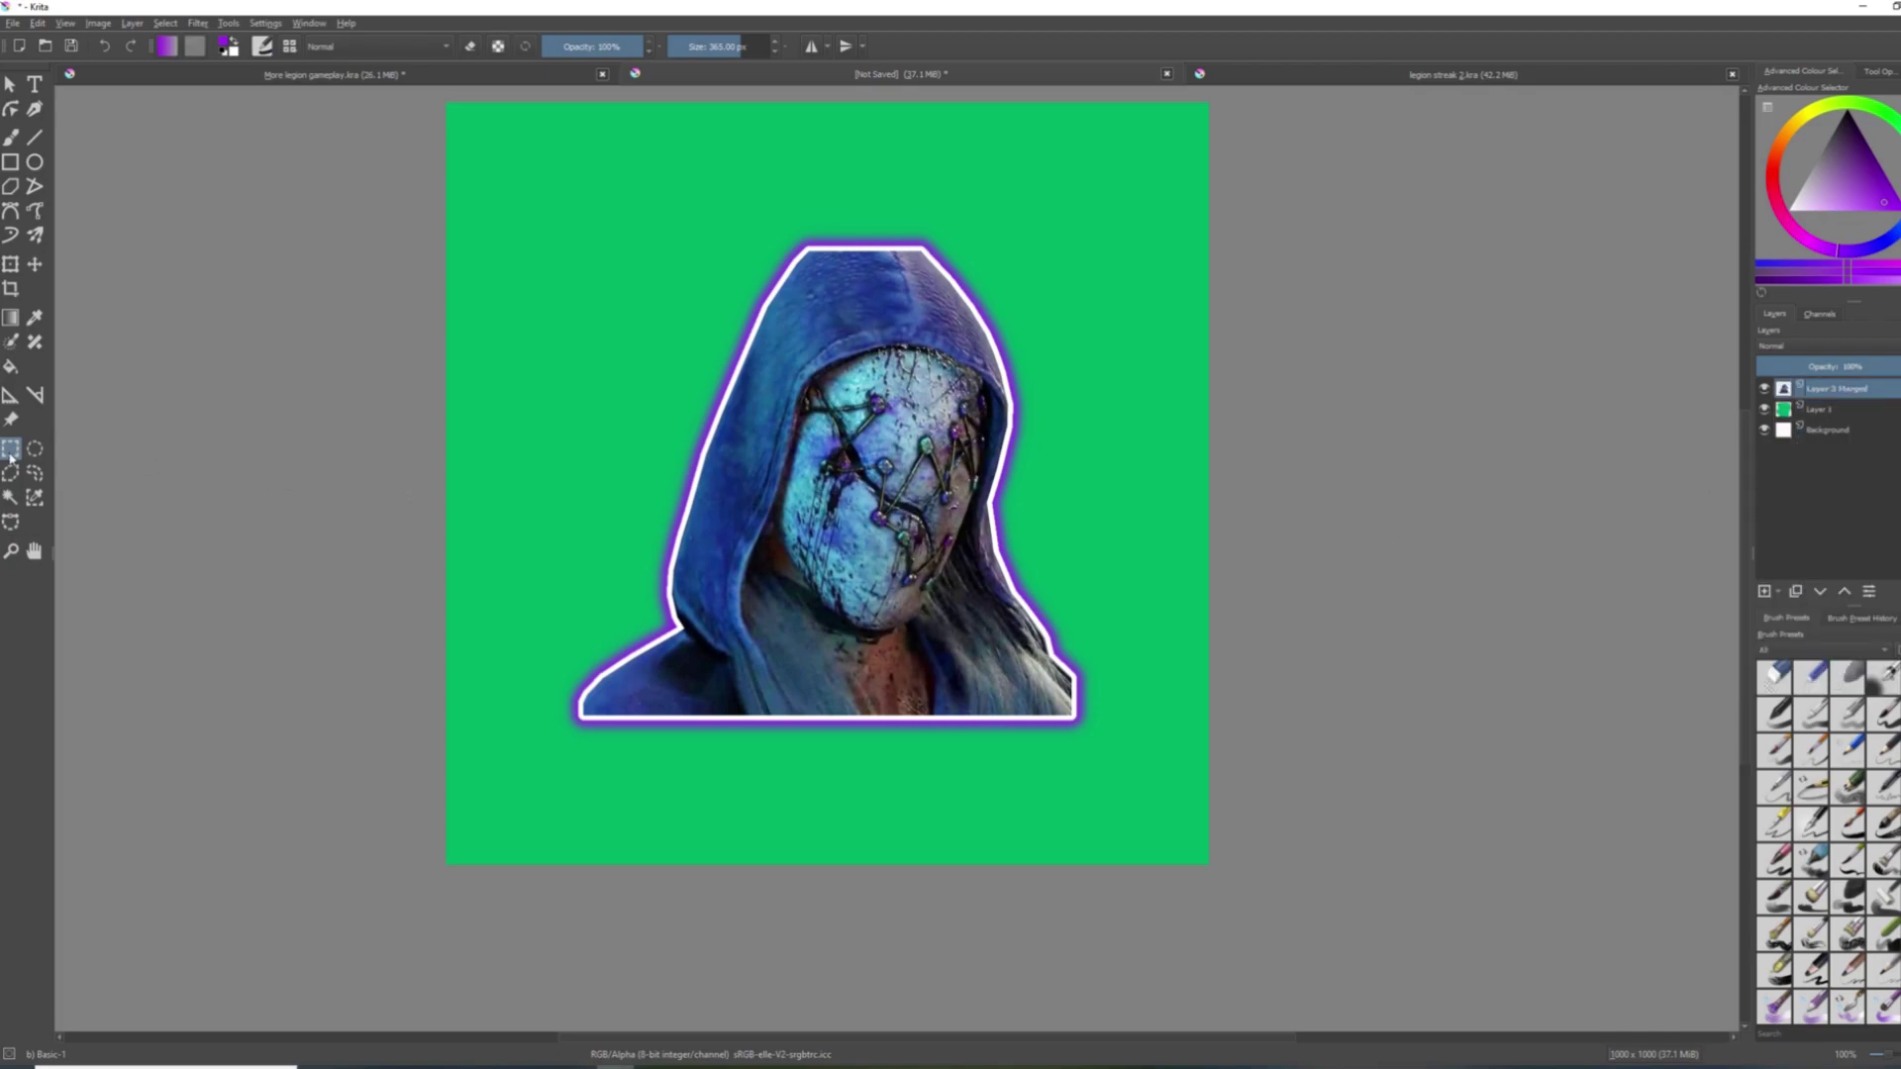
scroll(757, 404, down, 1)
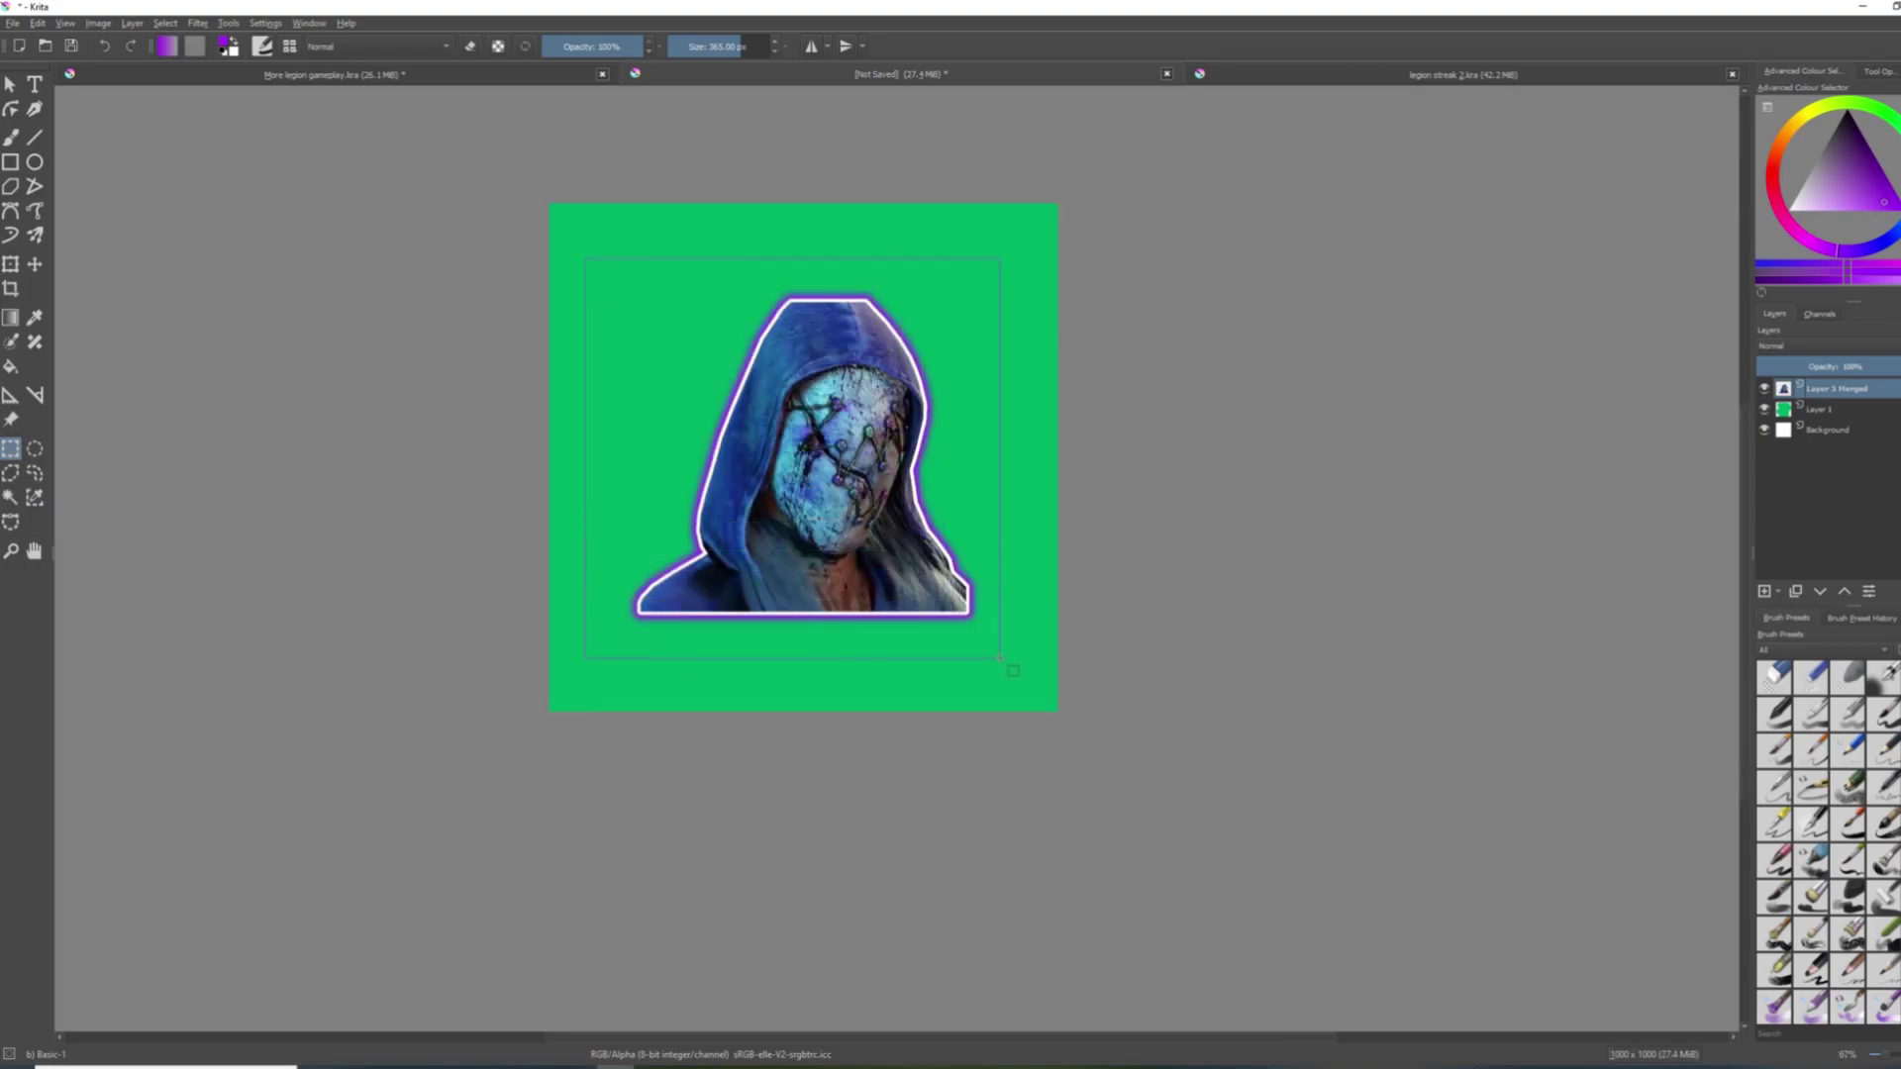
drag(1000, 657, 585, 258)
In the Legion thumbnail document, hide the old Legion character layer.
click(430, 80)
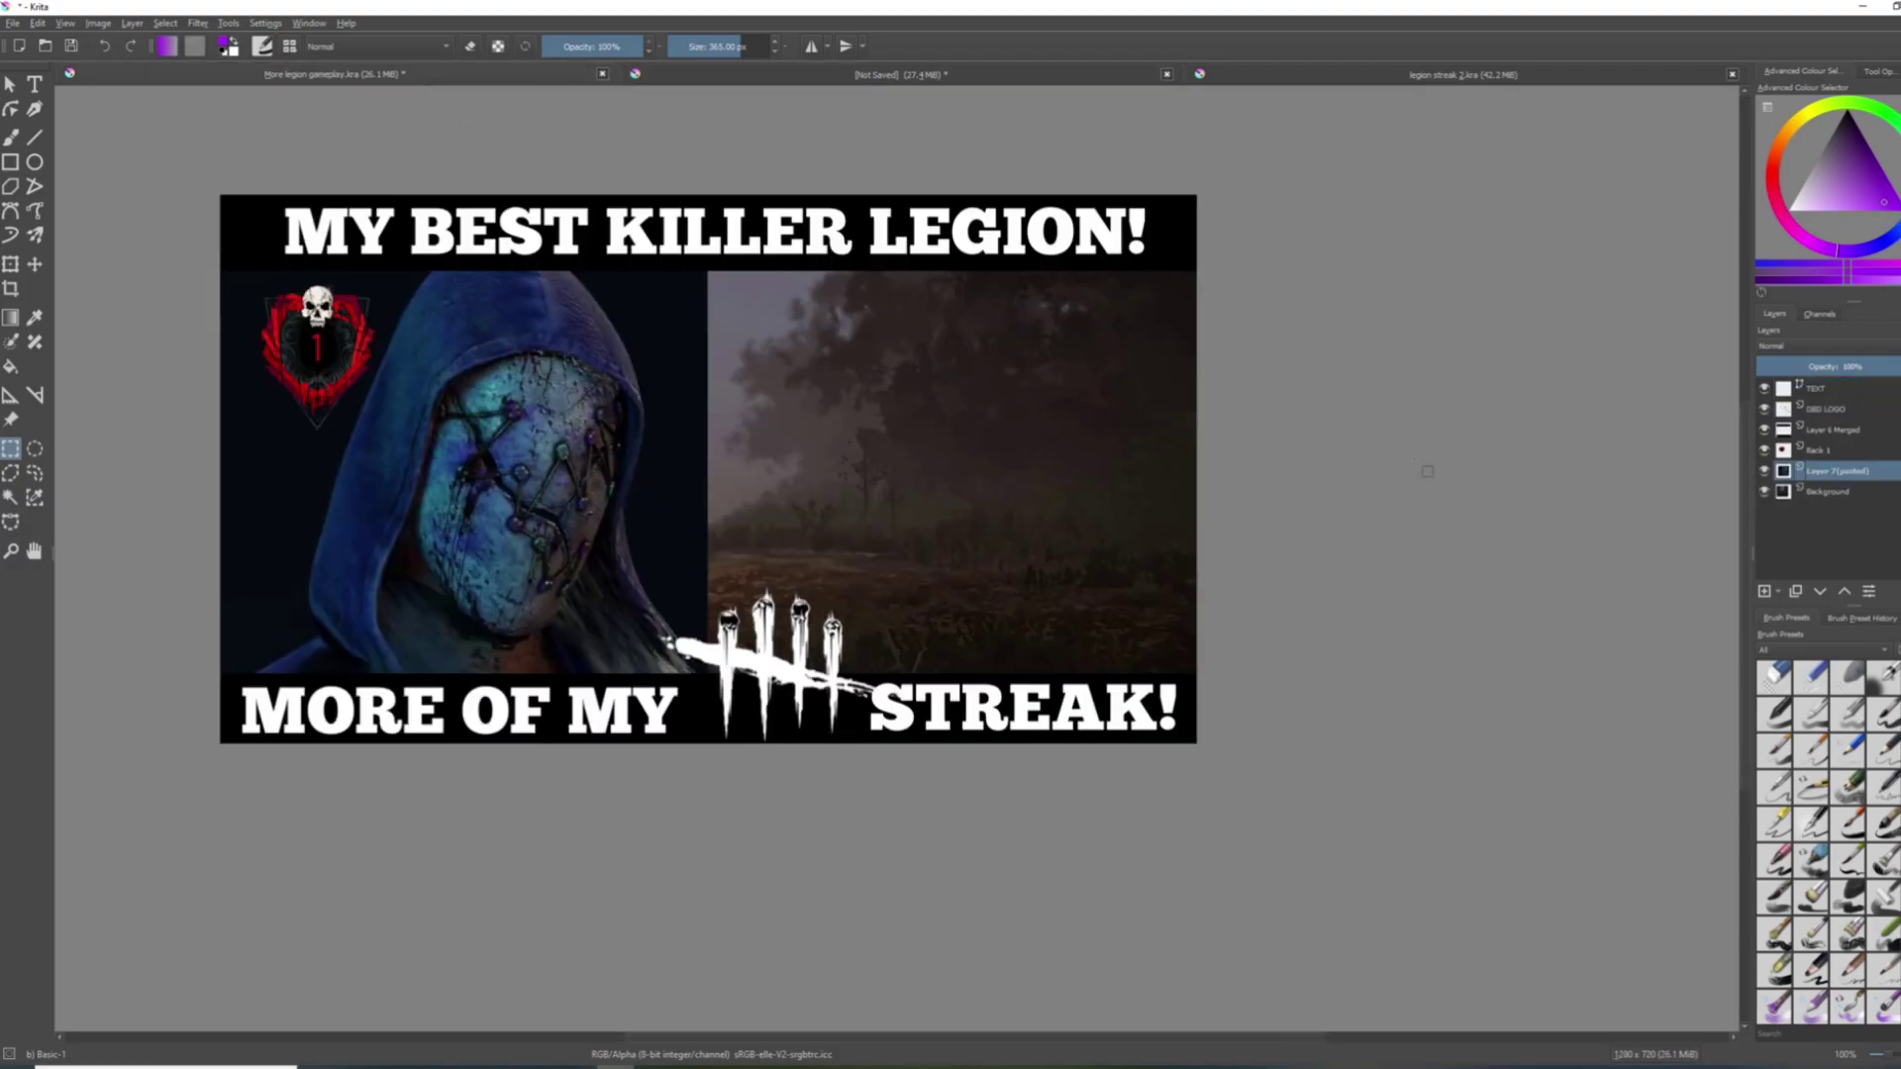
click(1765, 471)
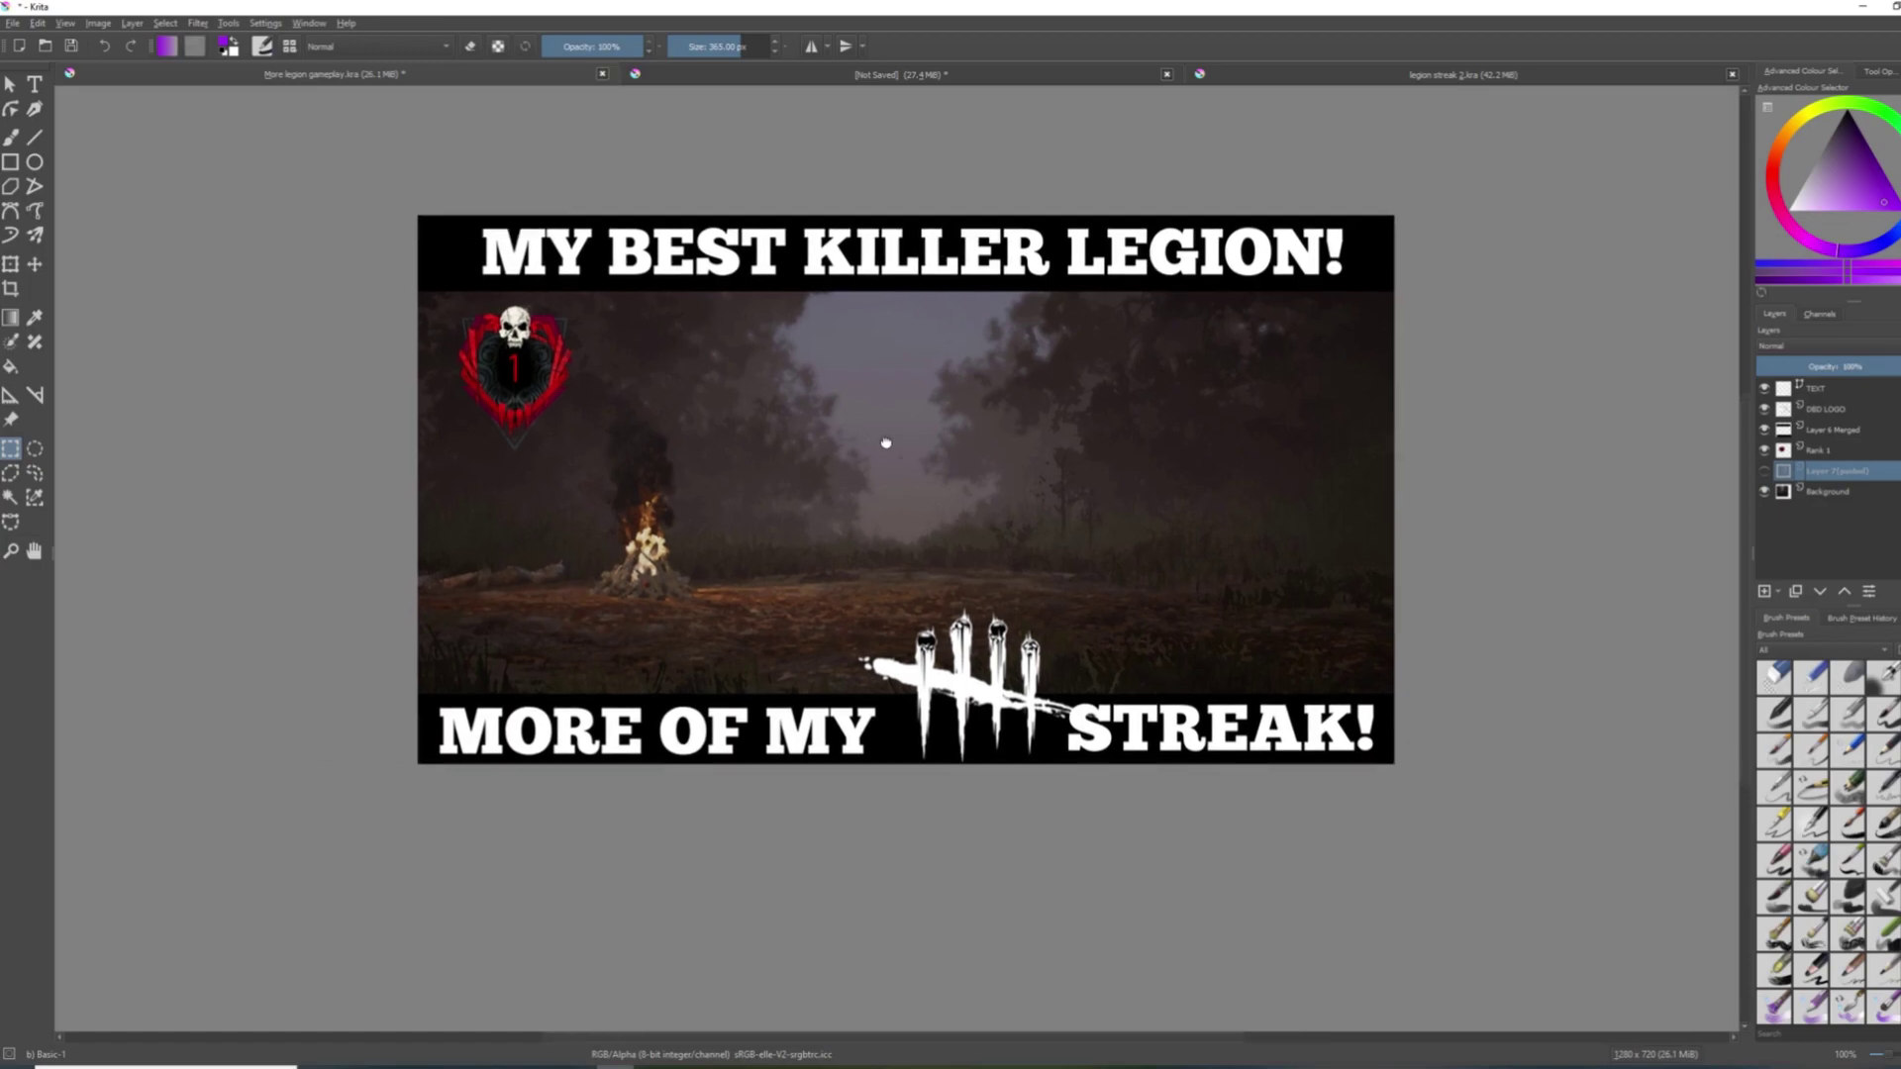
scroll(658, 554, up, 1)
scroll(657, 553, down, 1)
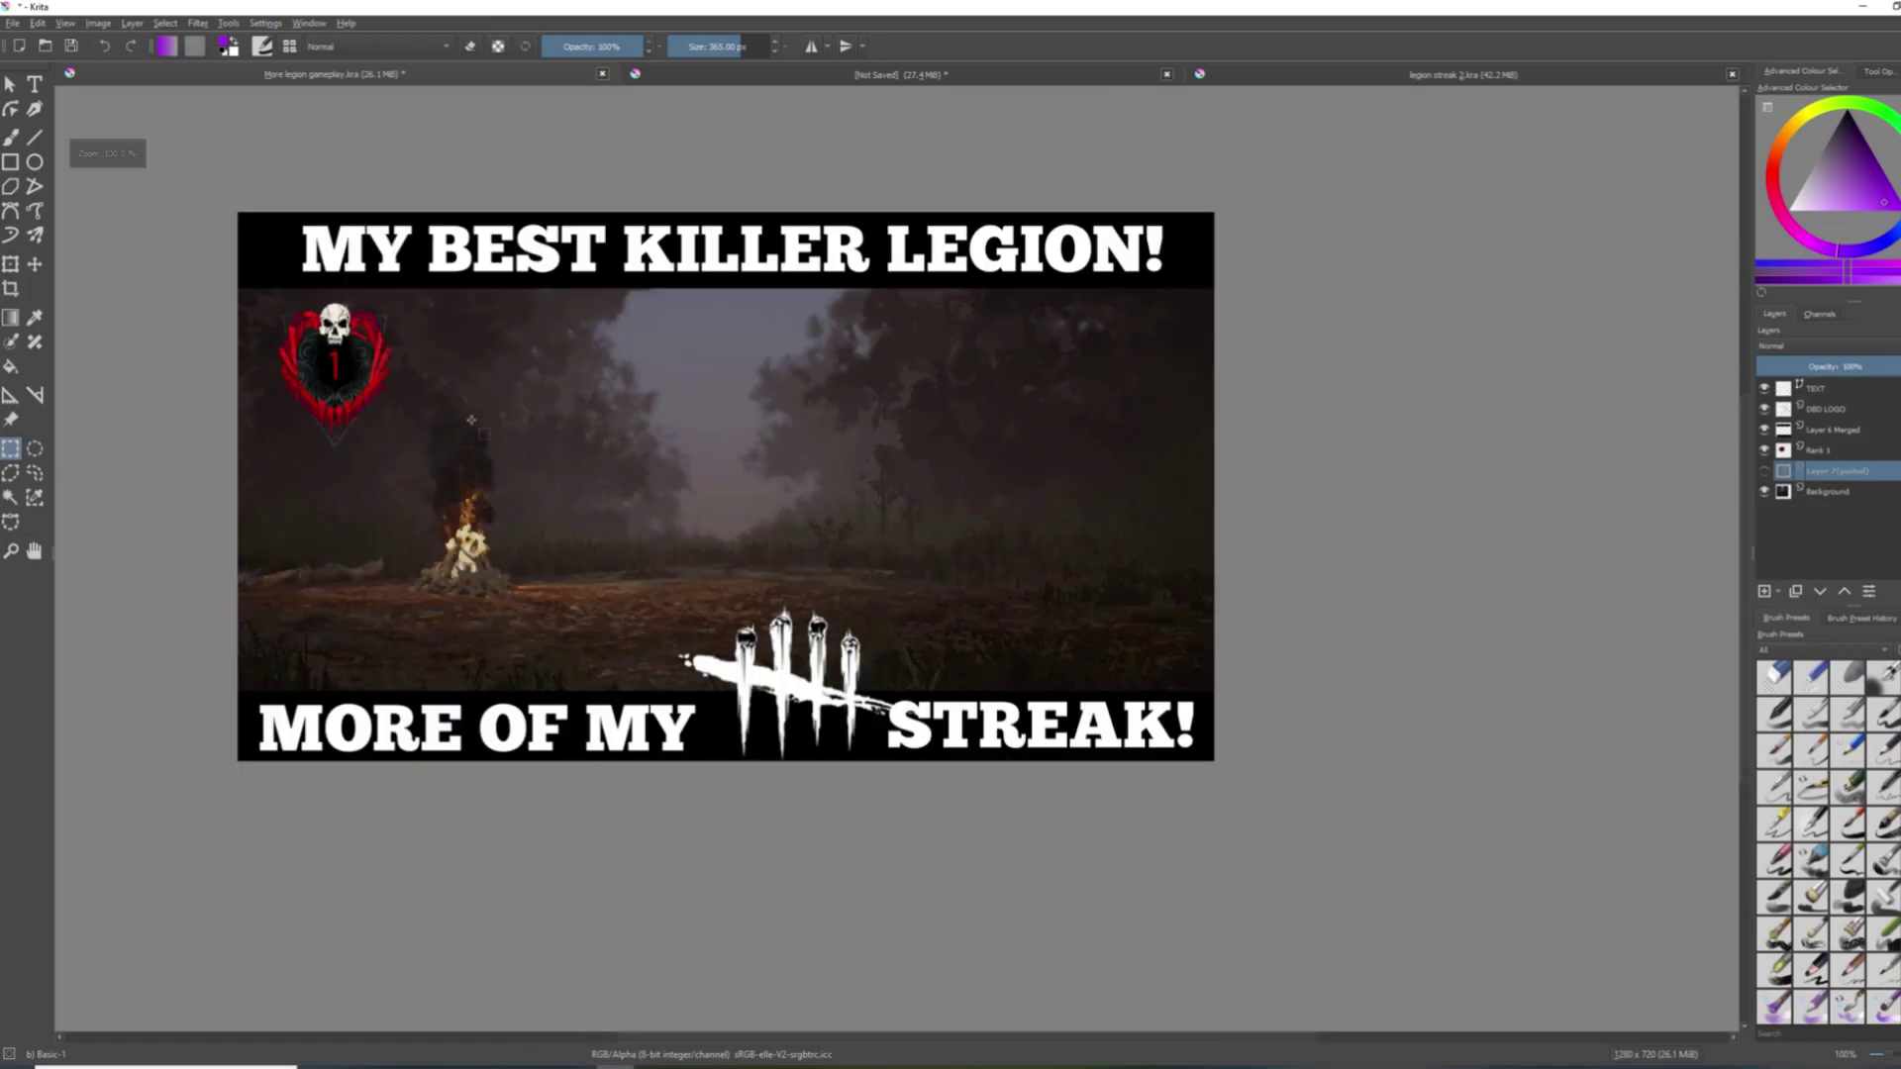
scroll(526, 360, up, 1)
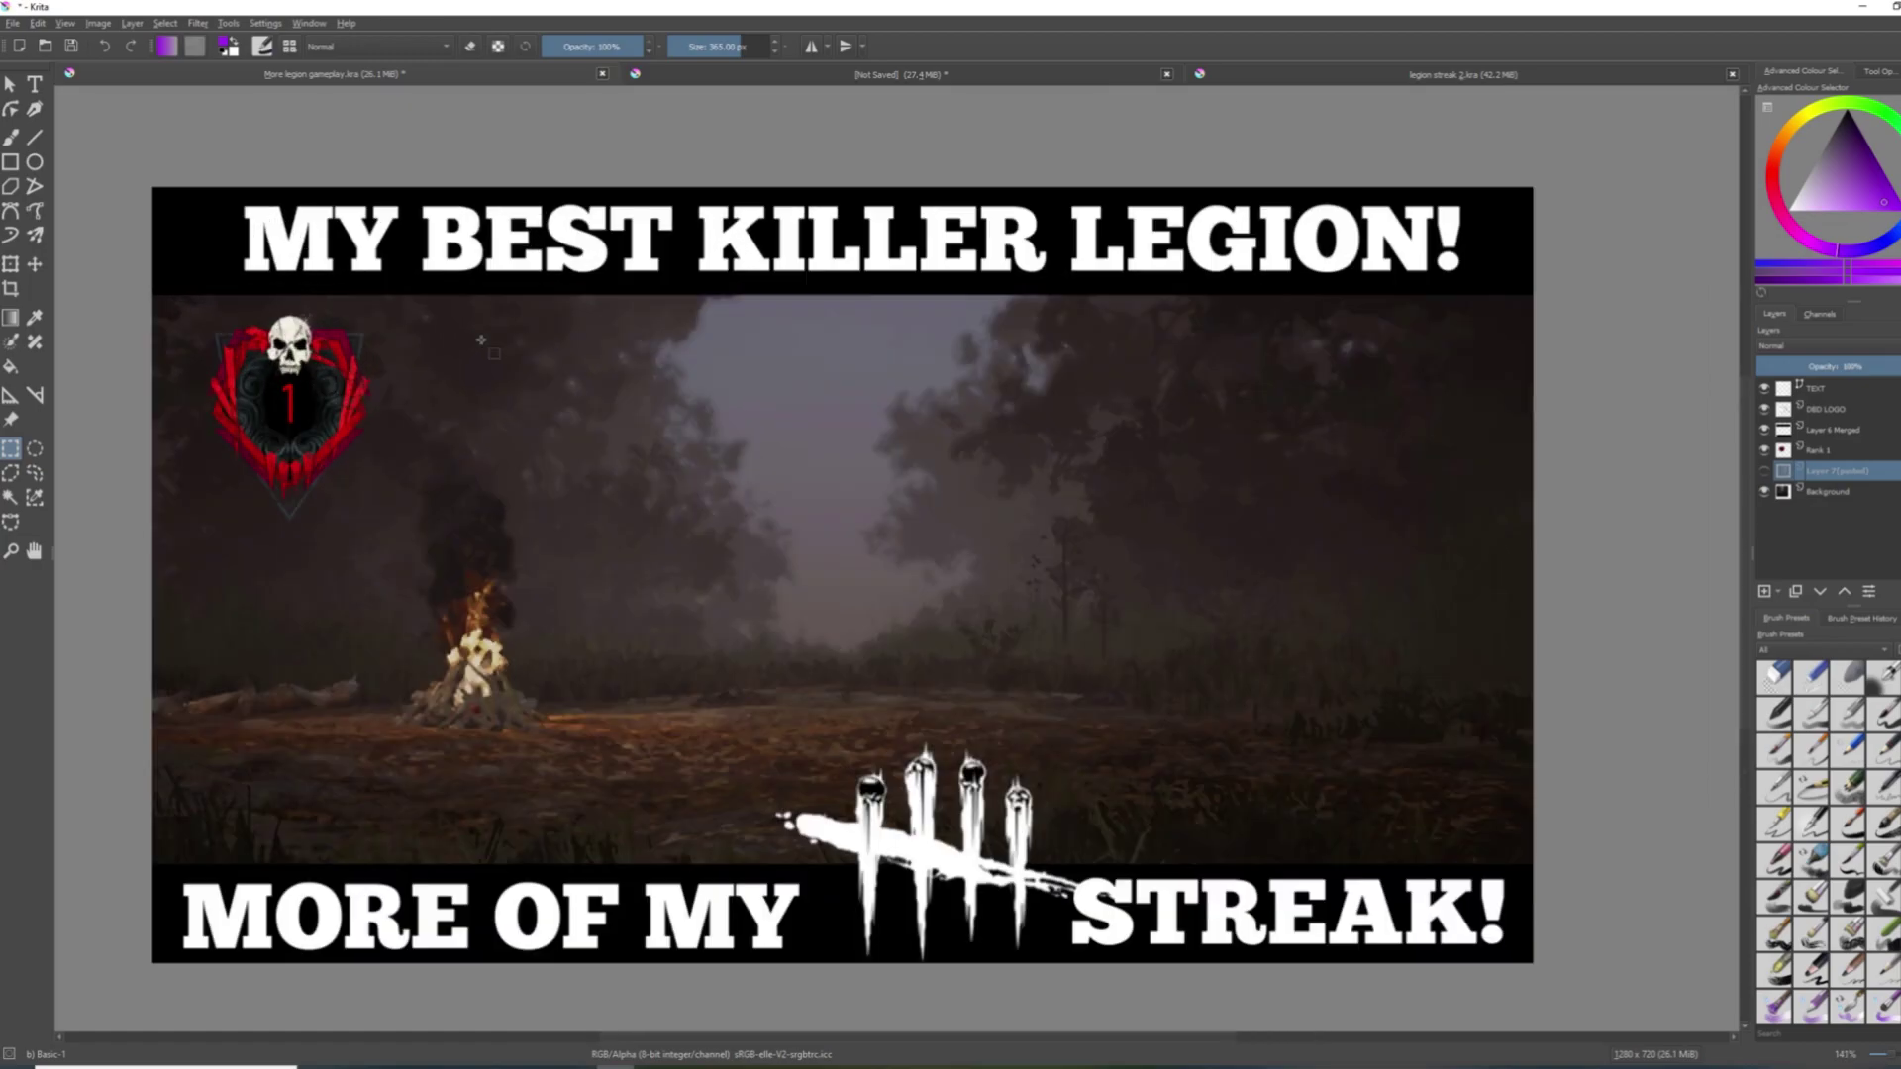
Check the canvas size (1280x720) in Resize Canvas and cancel without changes.
click(99, 23)
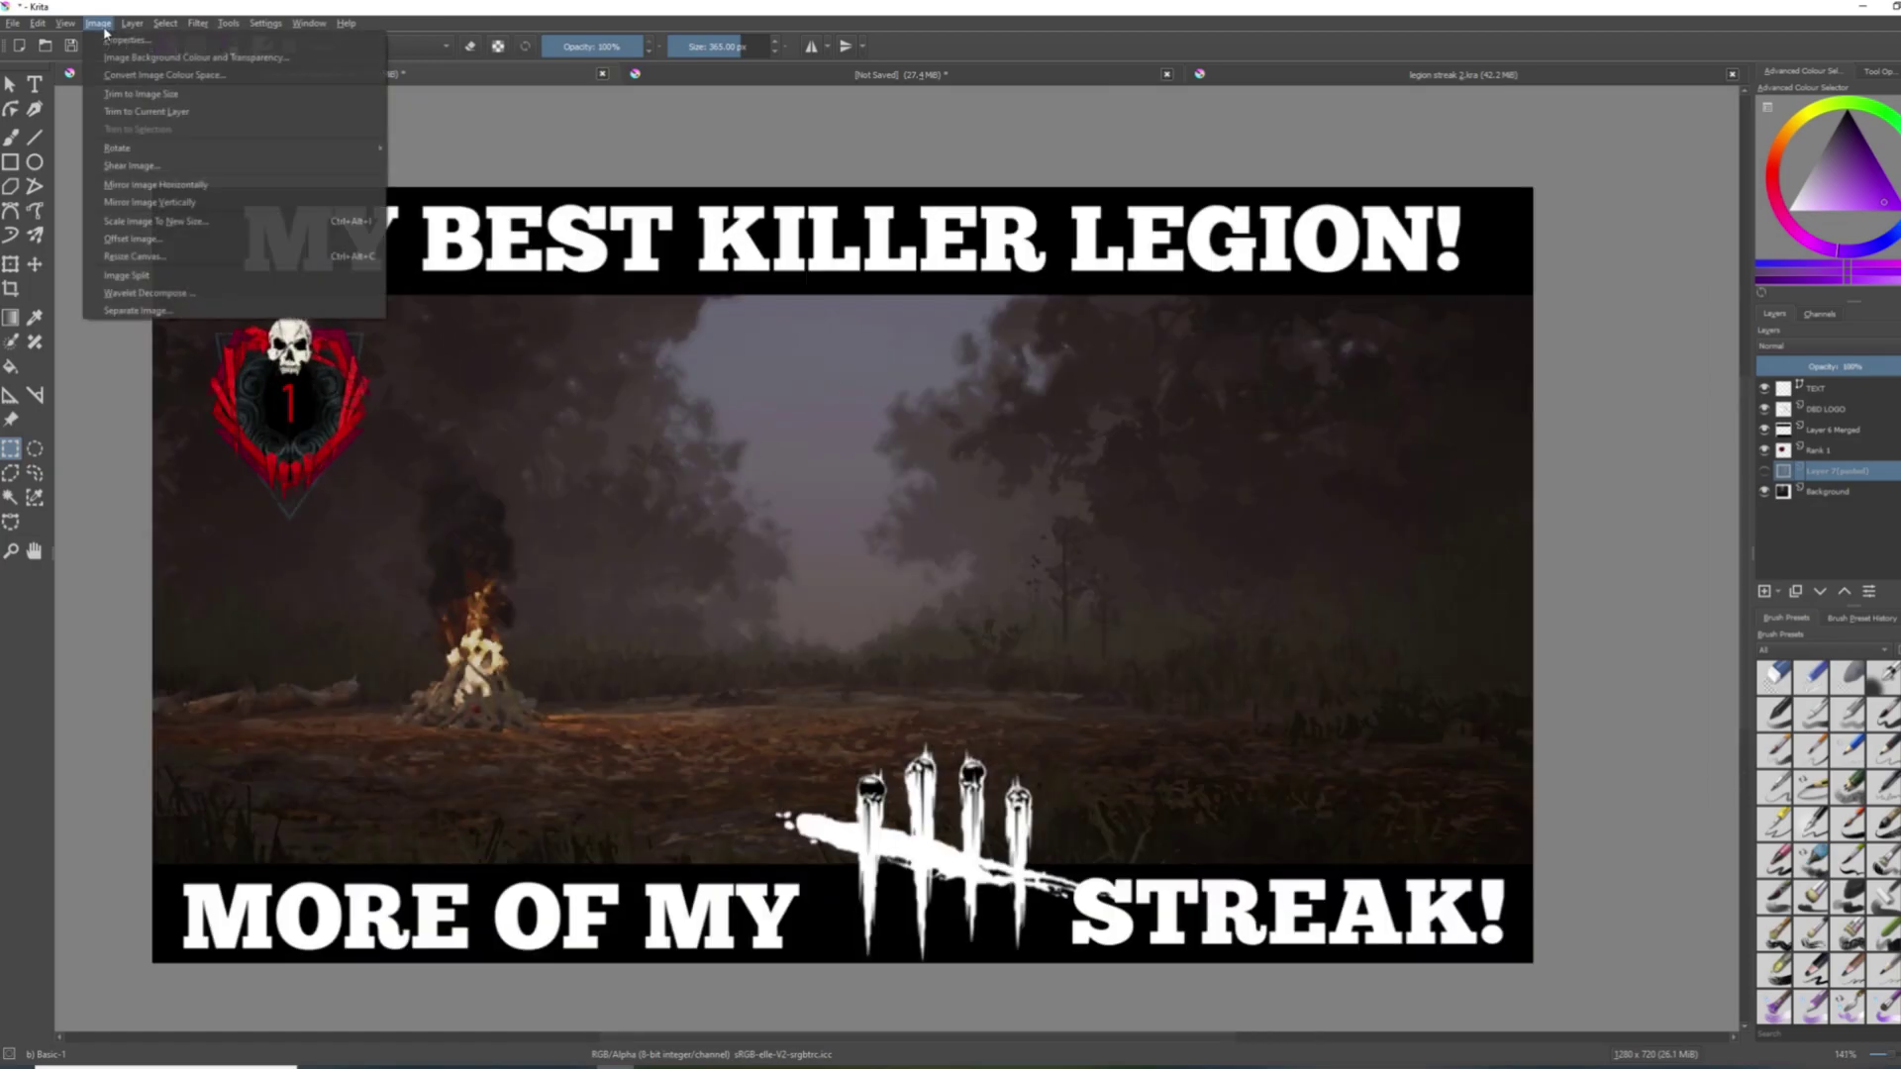
click(193, 260)
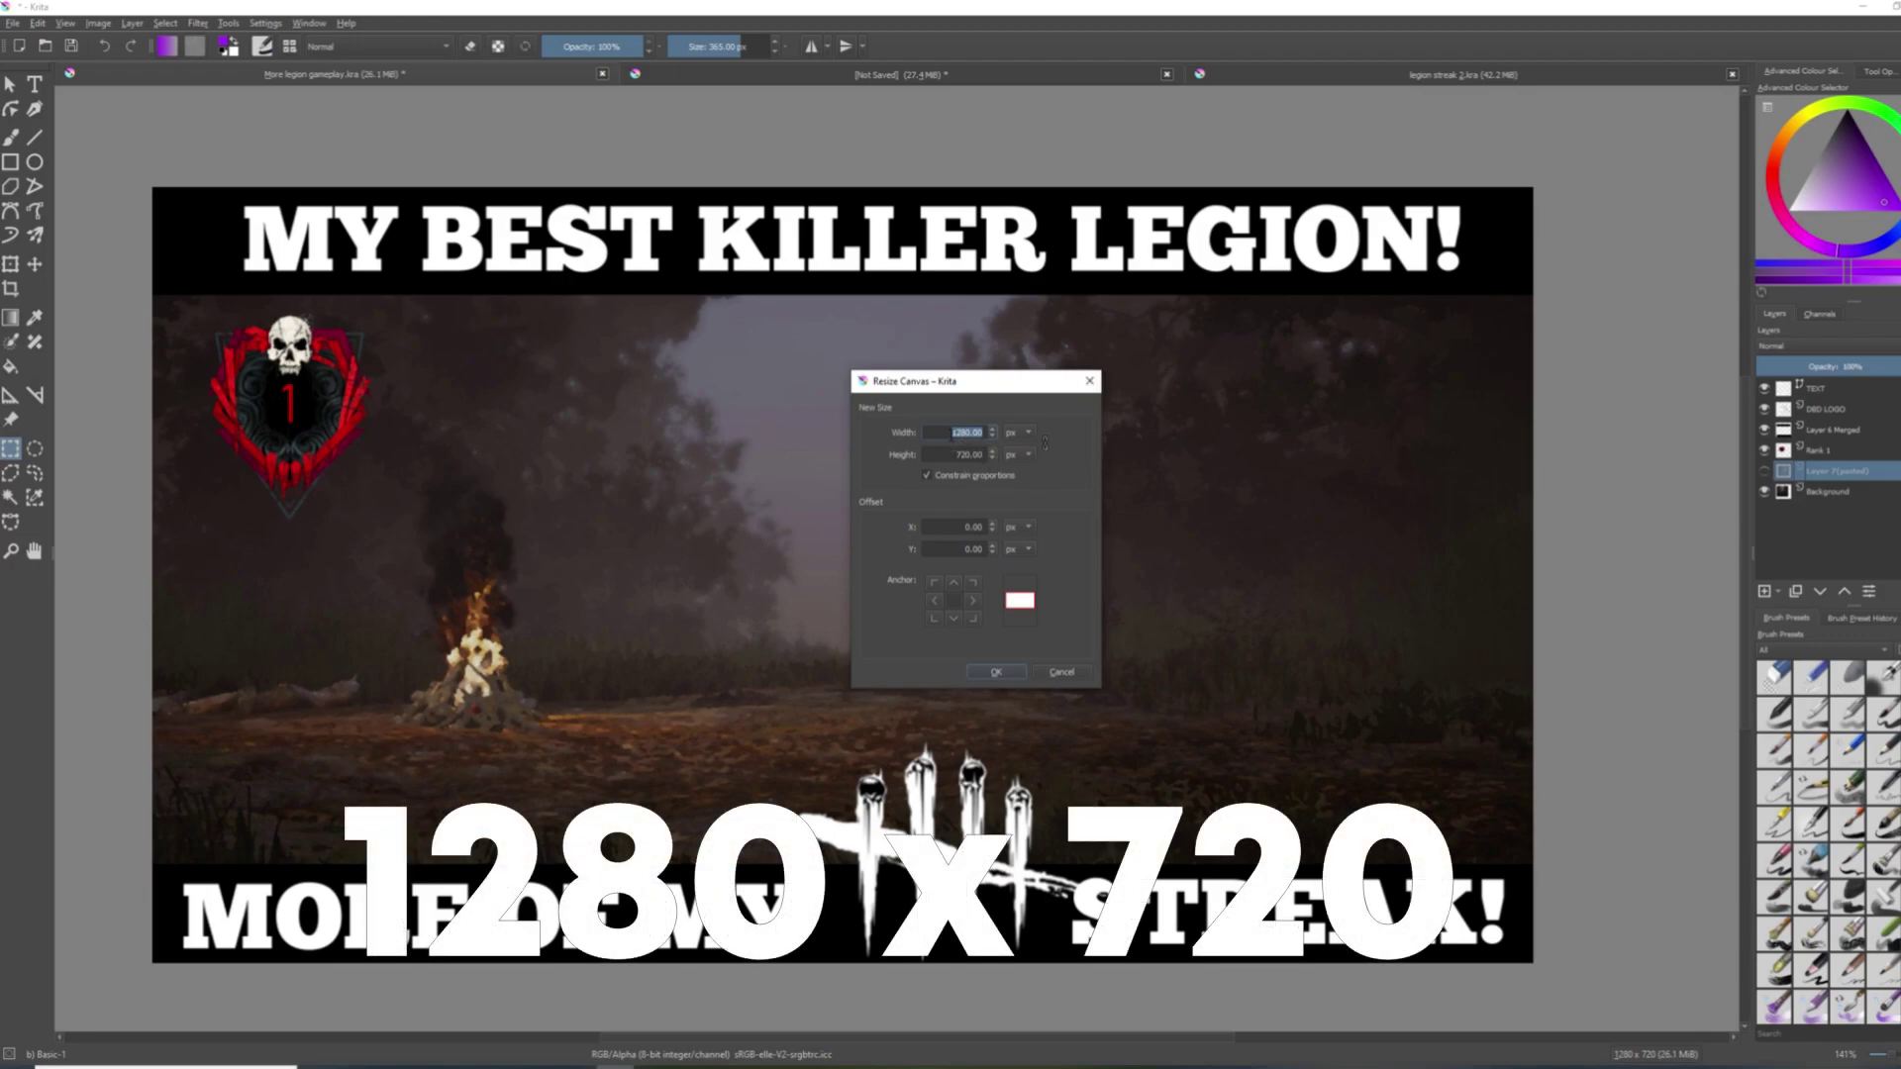
key(Escape)
key(1)
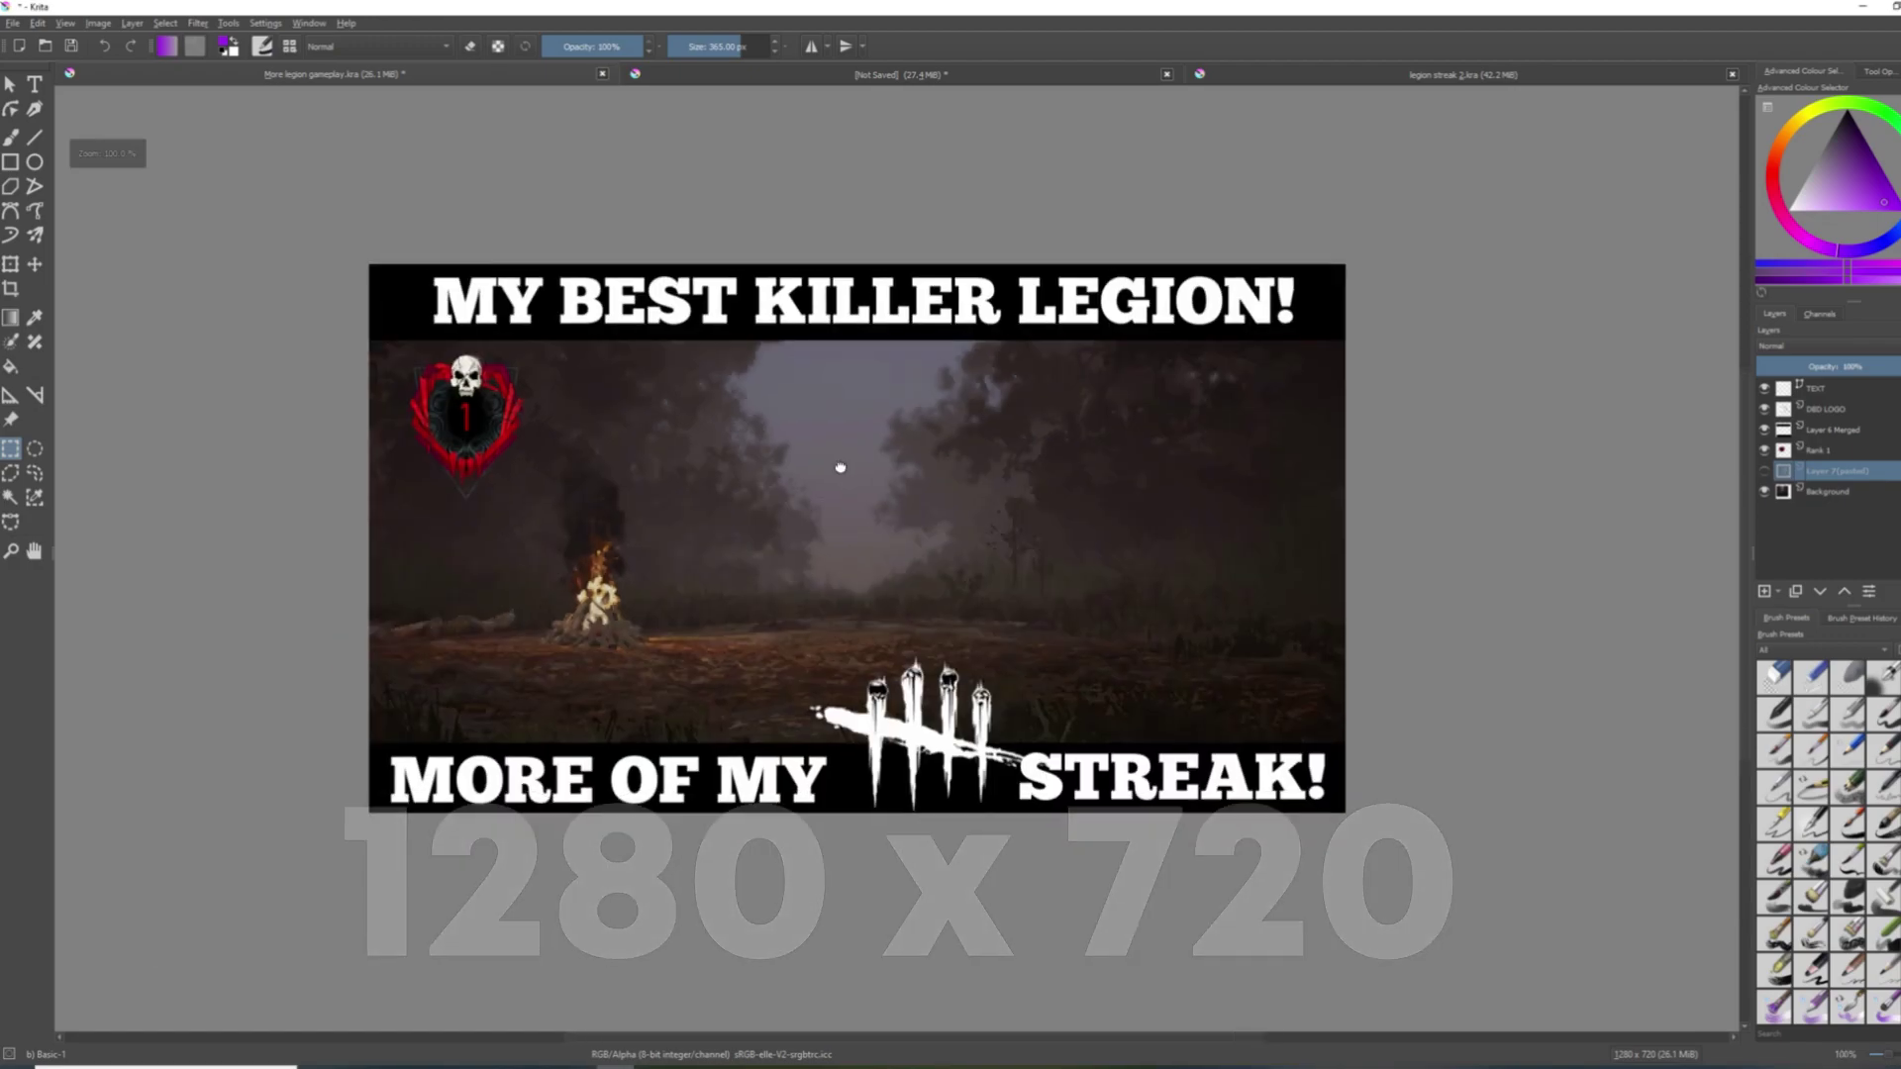
drag(773, 461, 702, 443)
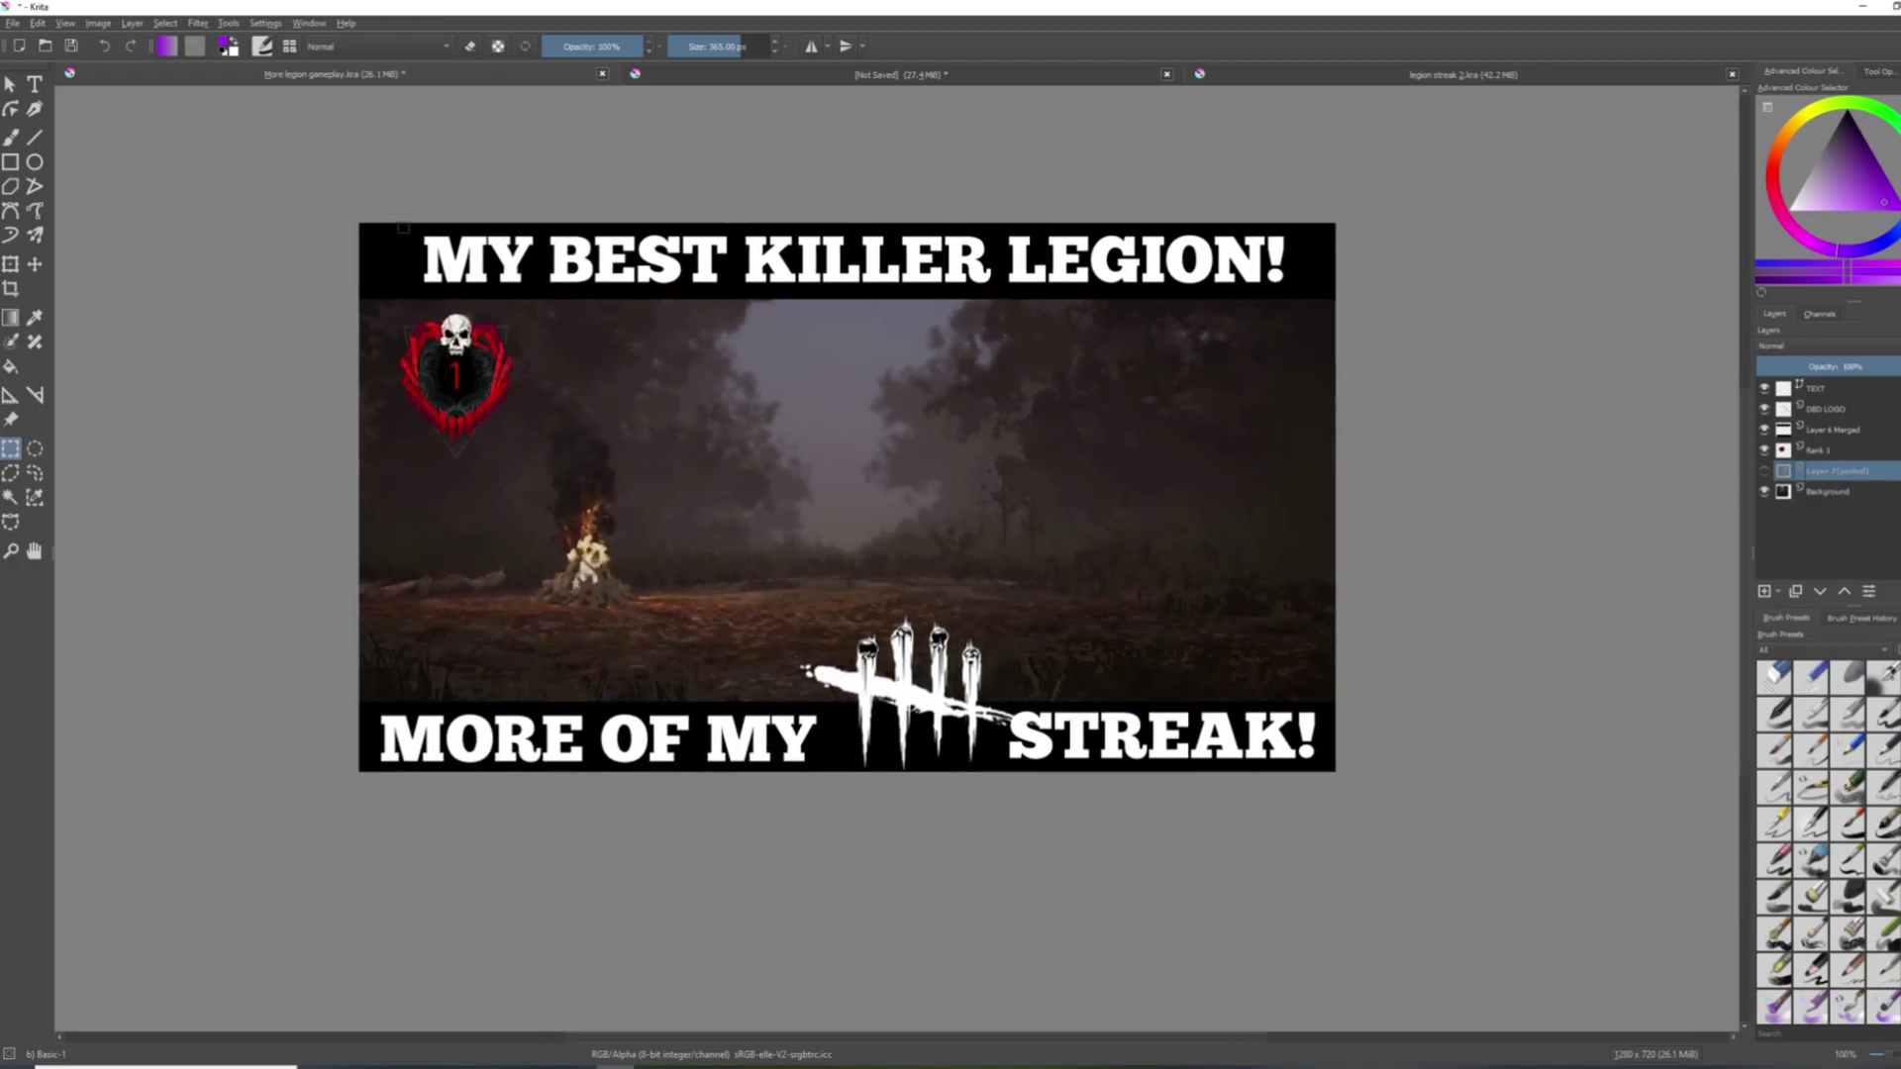
Paste the new glowing Legion cut-out above the TEXT layer.
click(1764, 430)
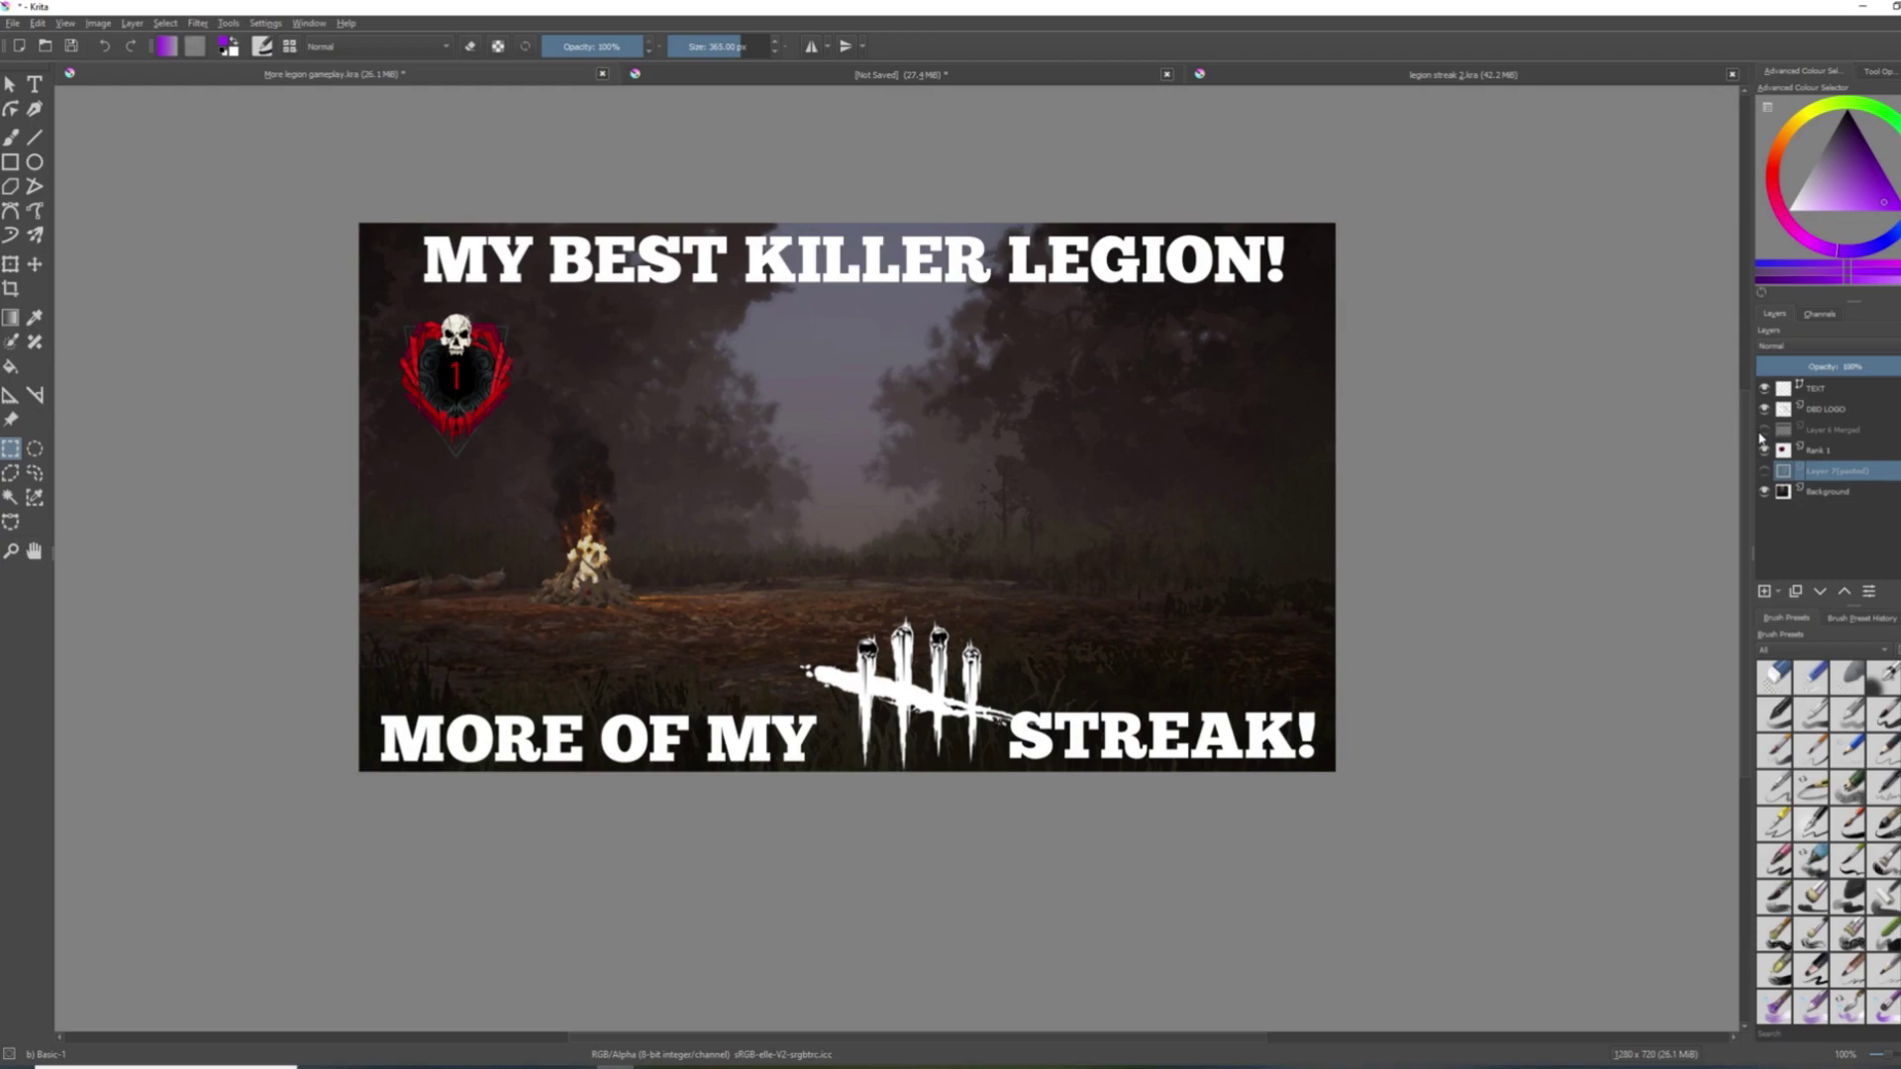
click(1764, 431)
click(1828, 392)
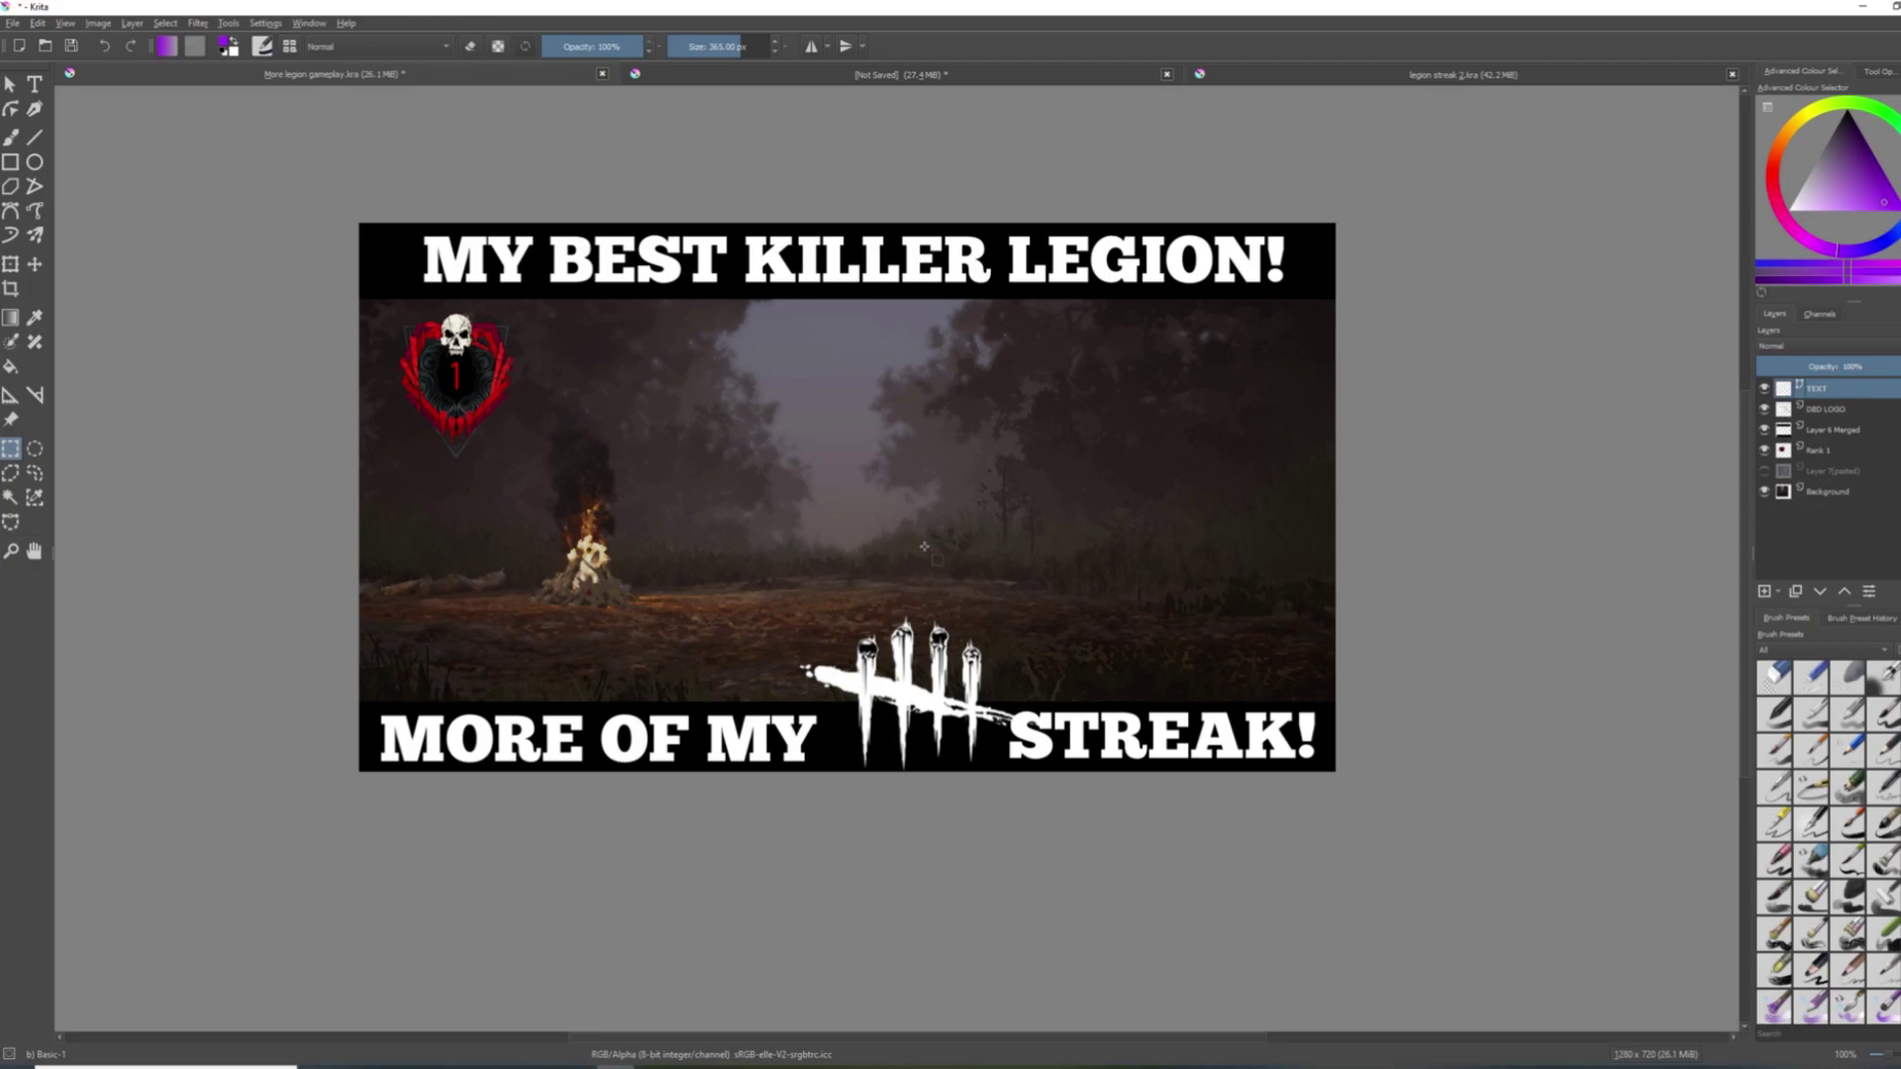
key(ctrl+v)
Move the Legion cut-out to the upper left, layered behind the title text.
key(t)
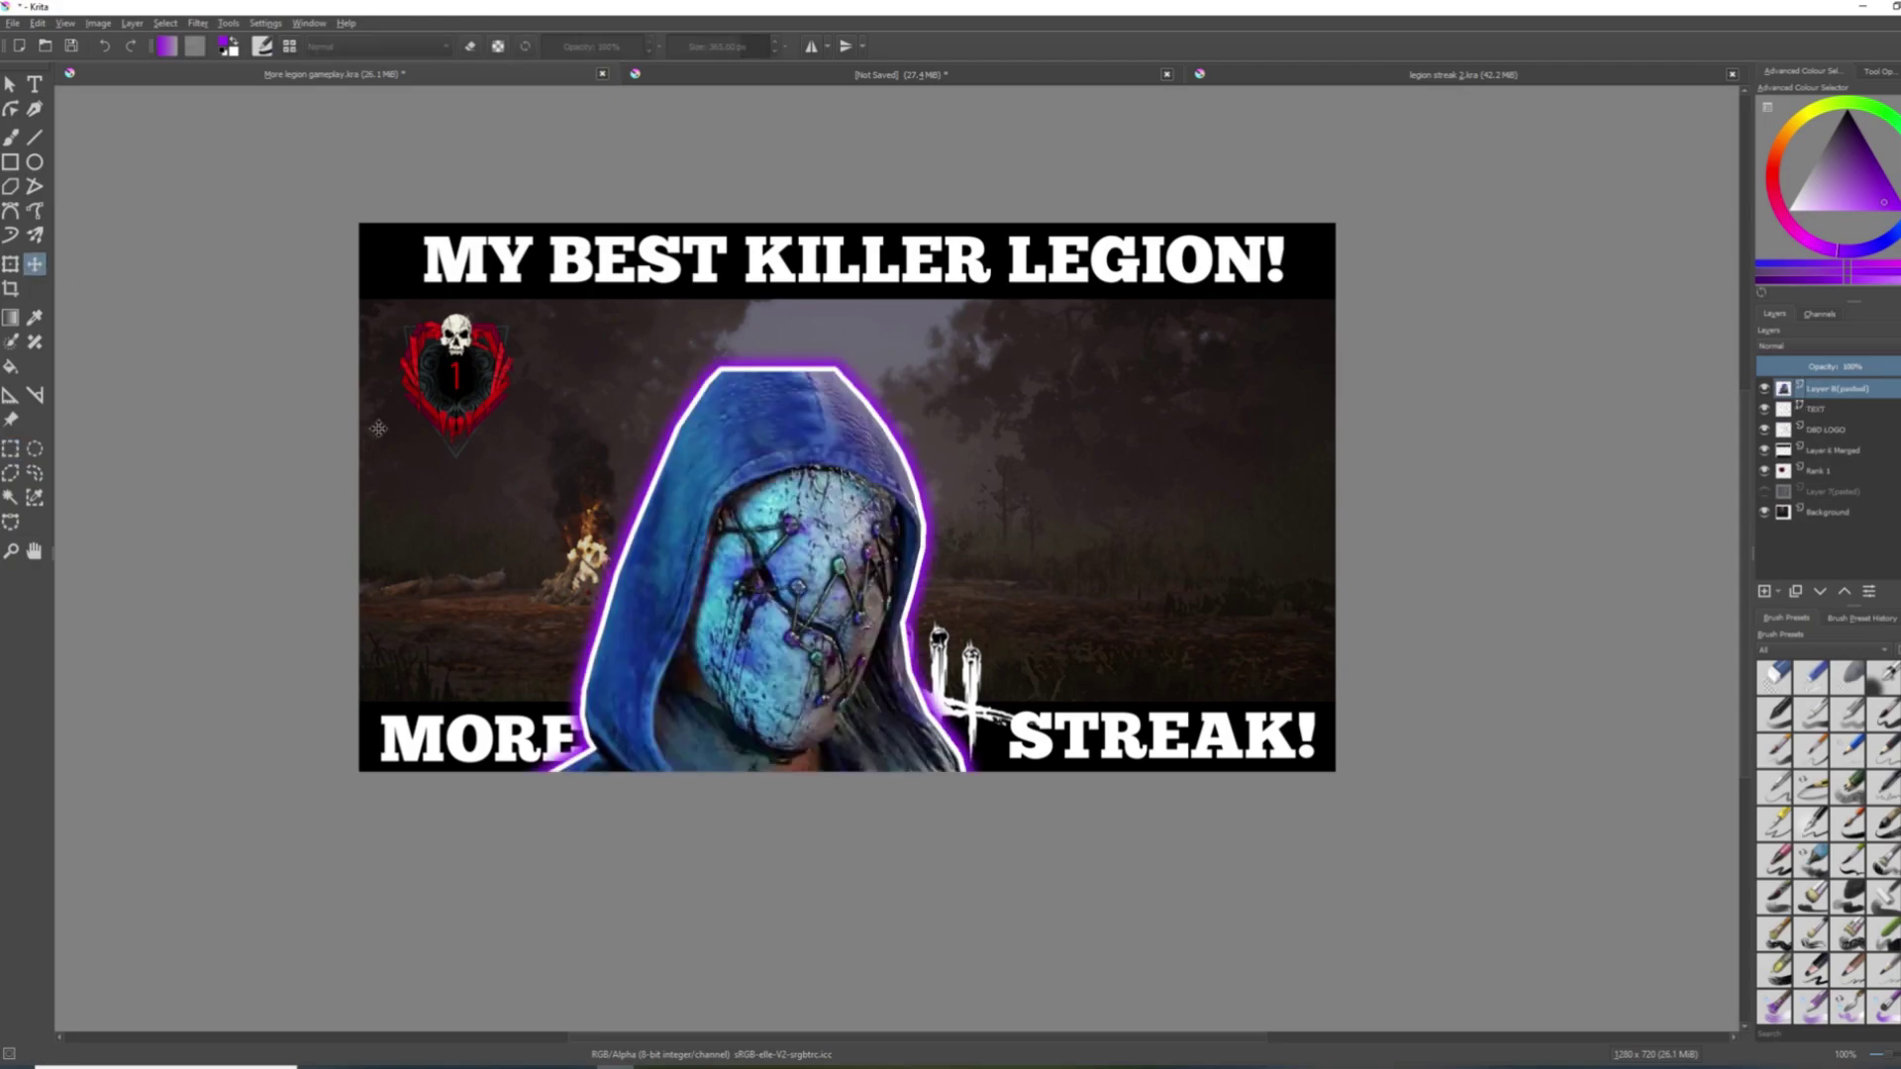
mouse_move(739, 622)
mouse_down()
mouse_move(591, 530)
mouse_move(618, 521)
mouse_up()
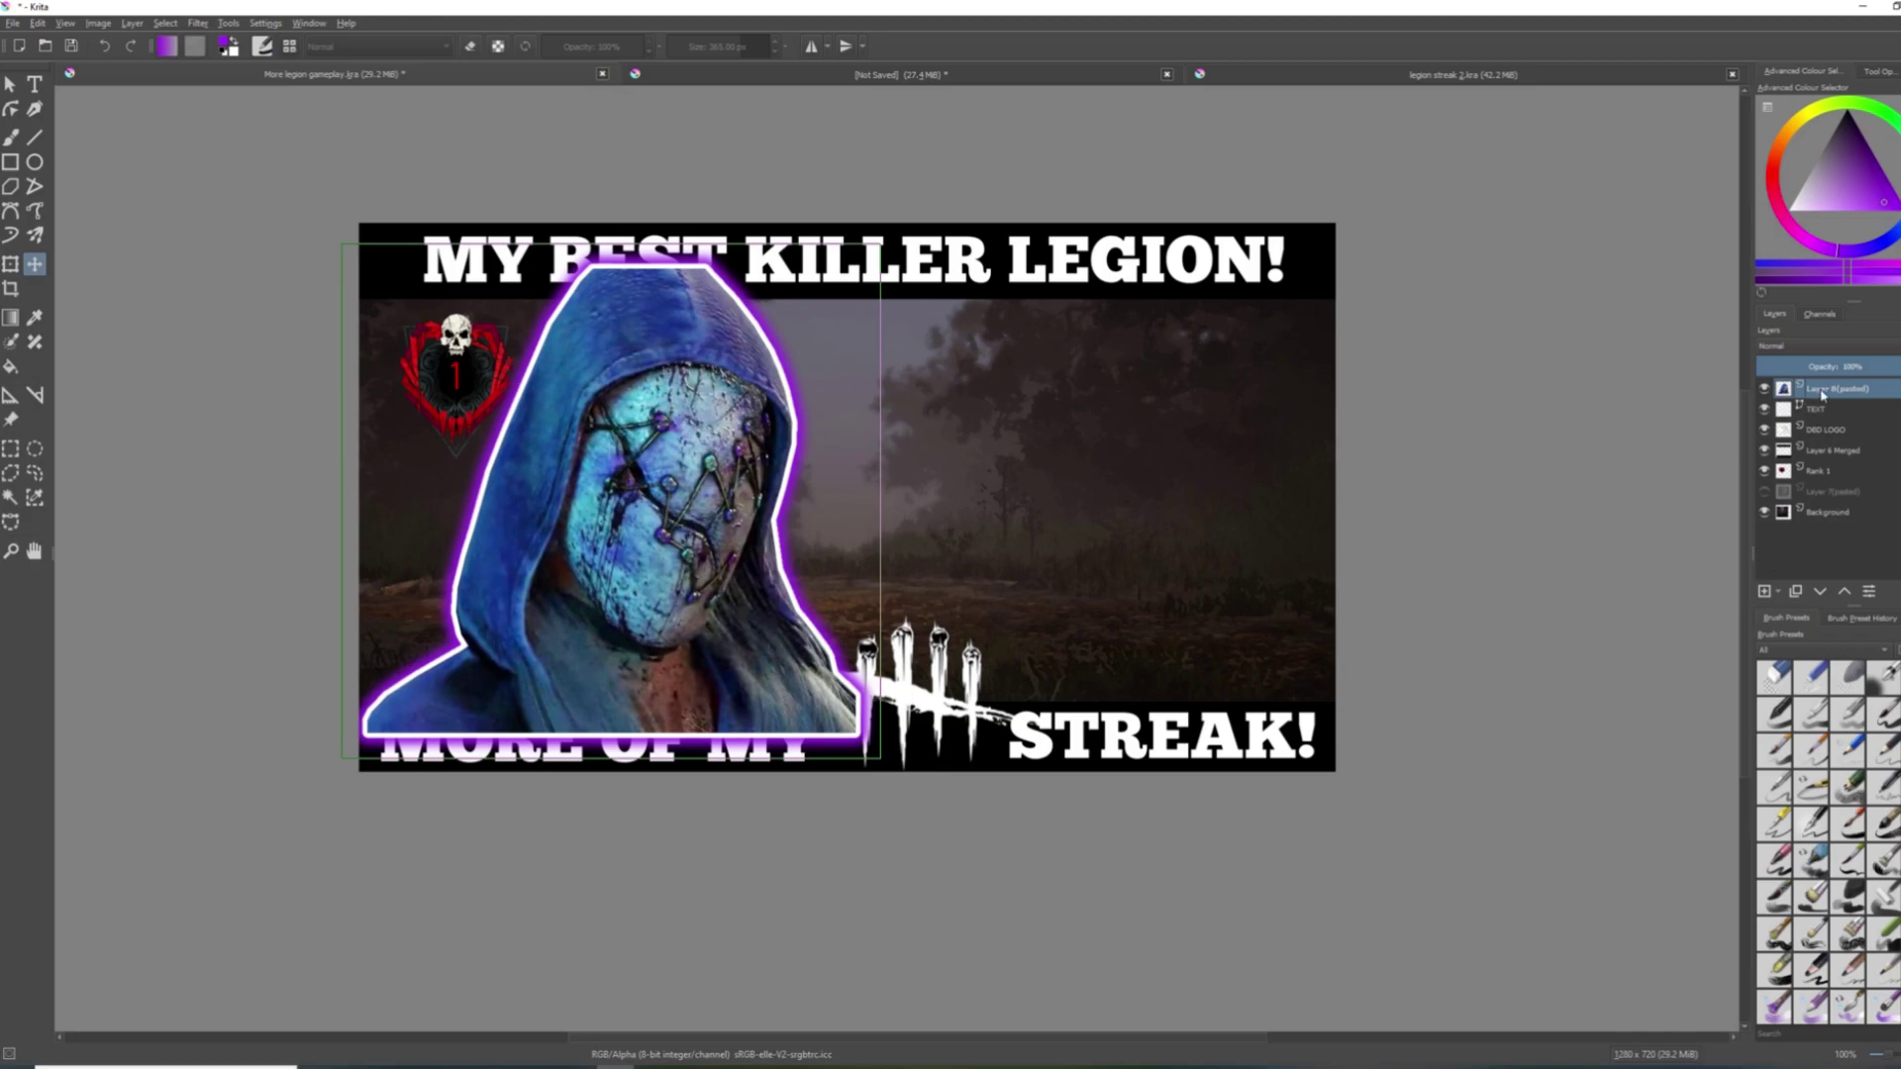
drag(1822, 394, 1822, 450)
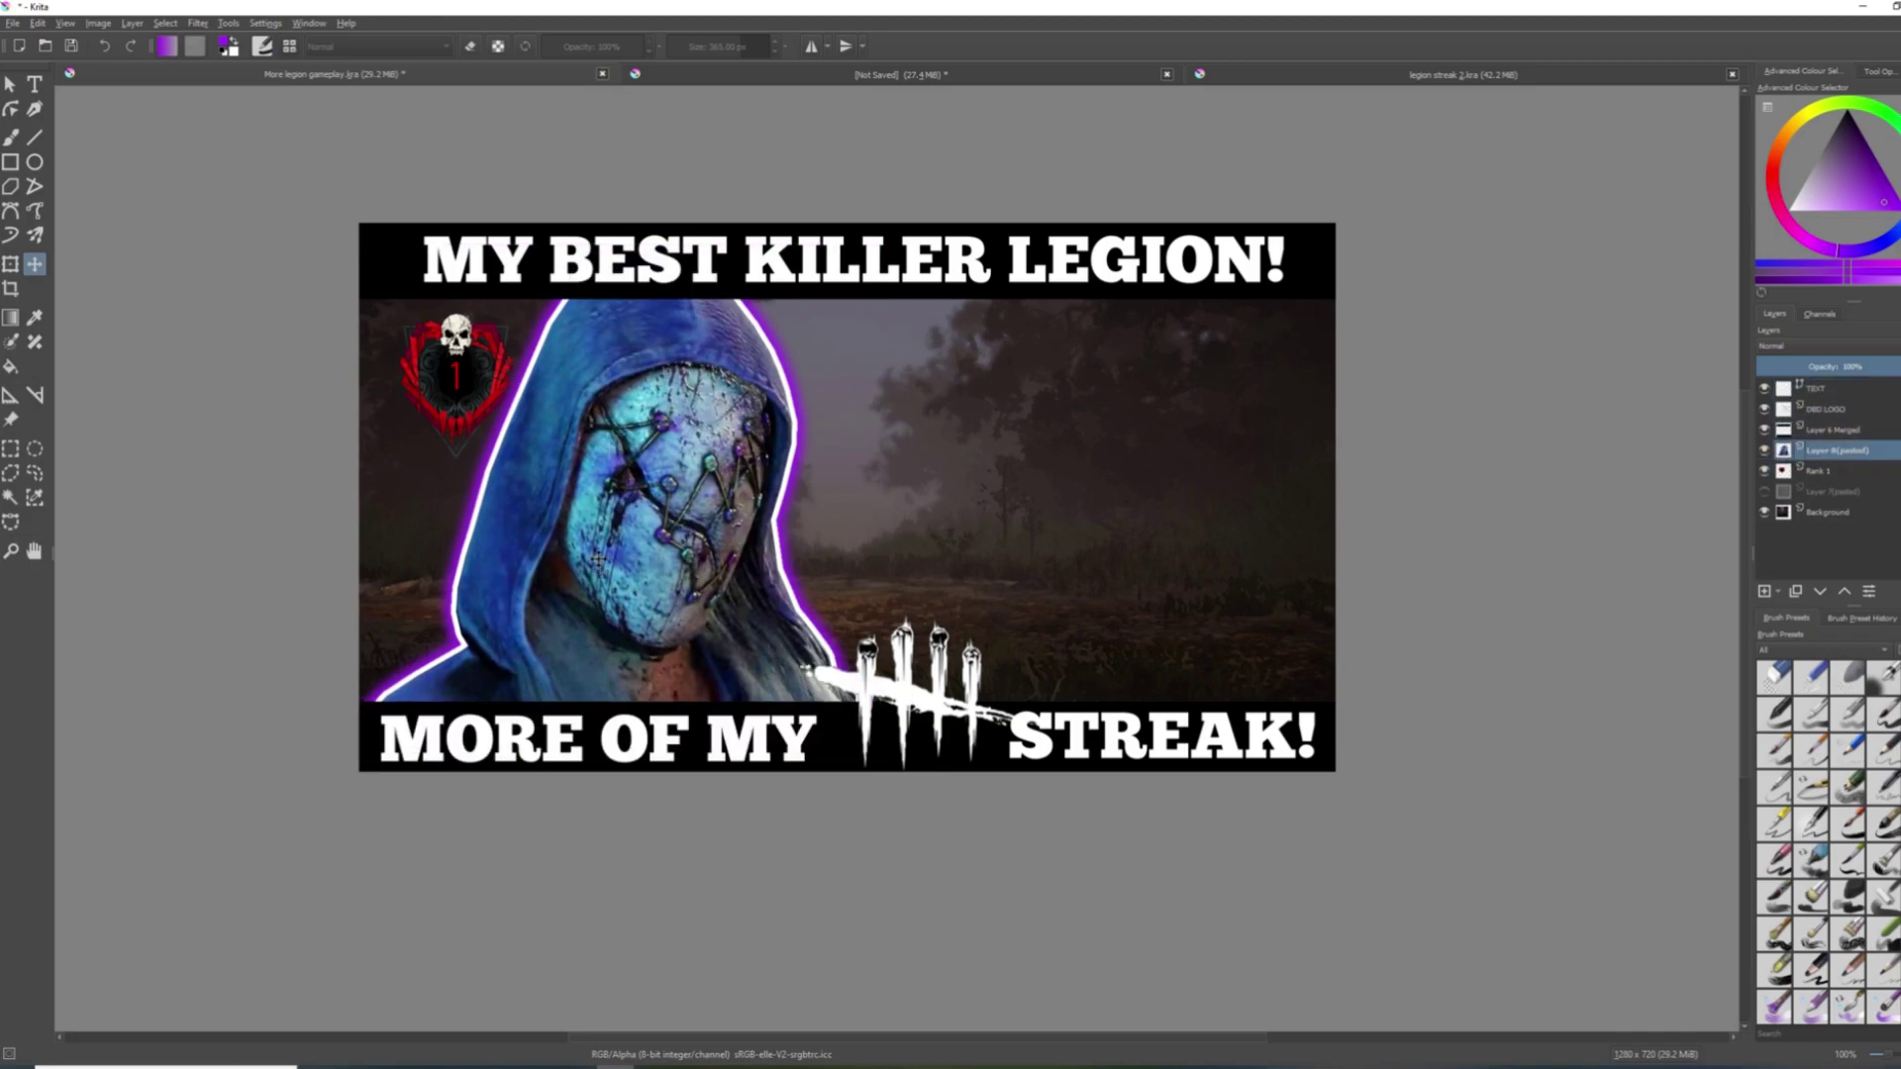
mouse_move(597, 560)
mouse_down()
mouse_move(616, 572)
mouse_move(628, 535)
mouse_up()
click(10, 448)
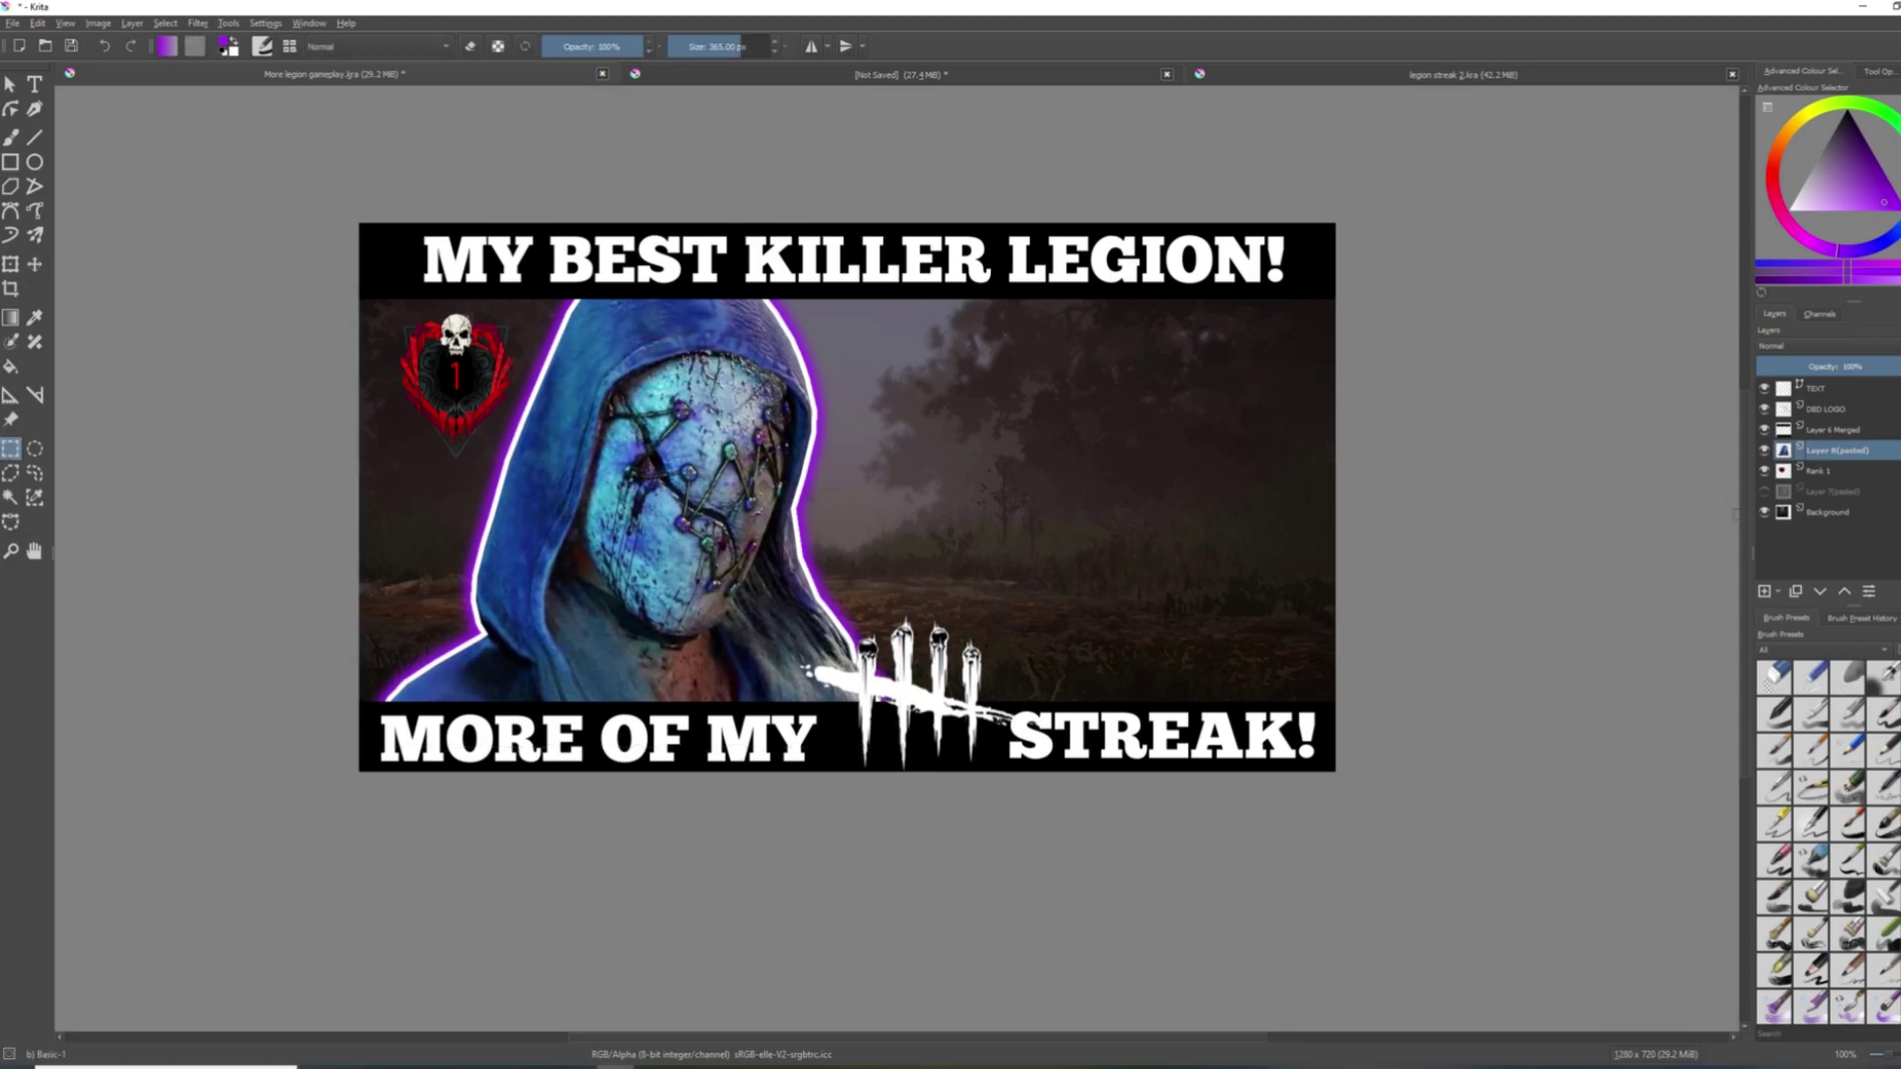
Nudge the Rank 1 badge slightly up and to the left.
click(1772, 473)
click(35, 264)
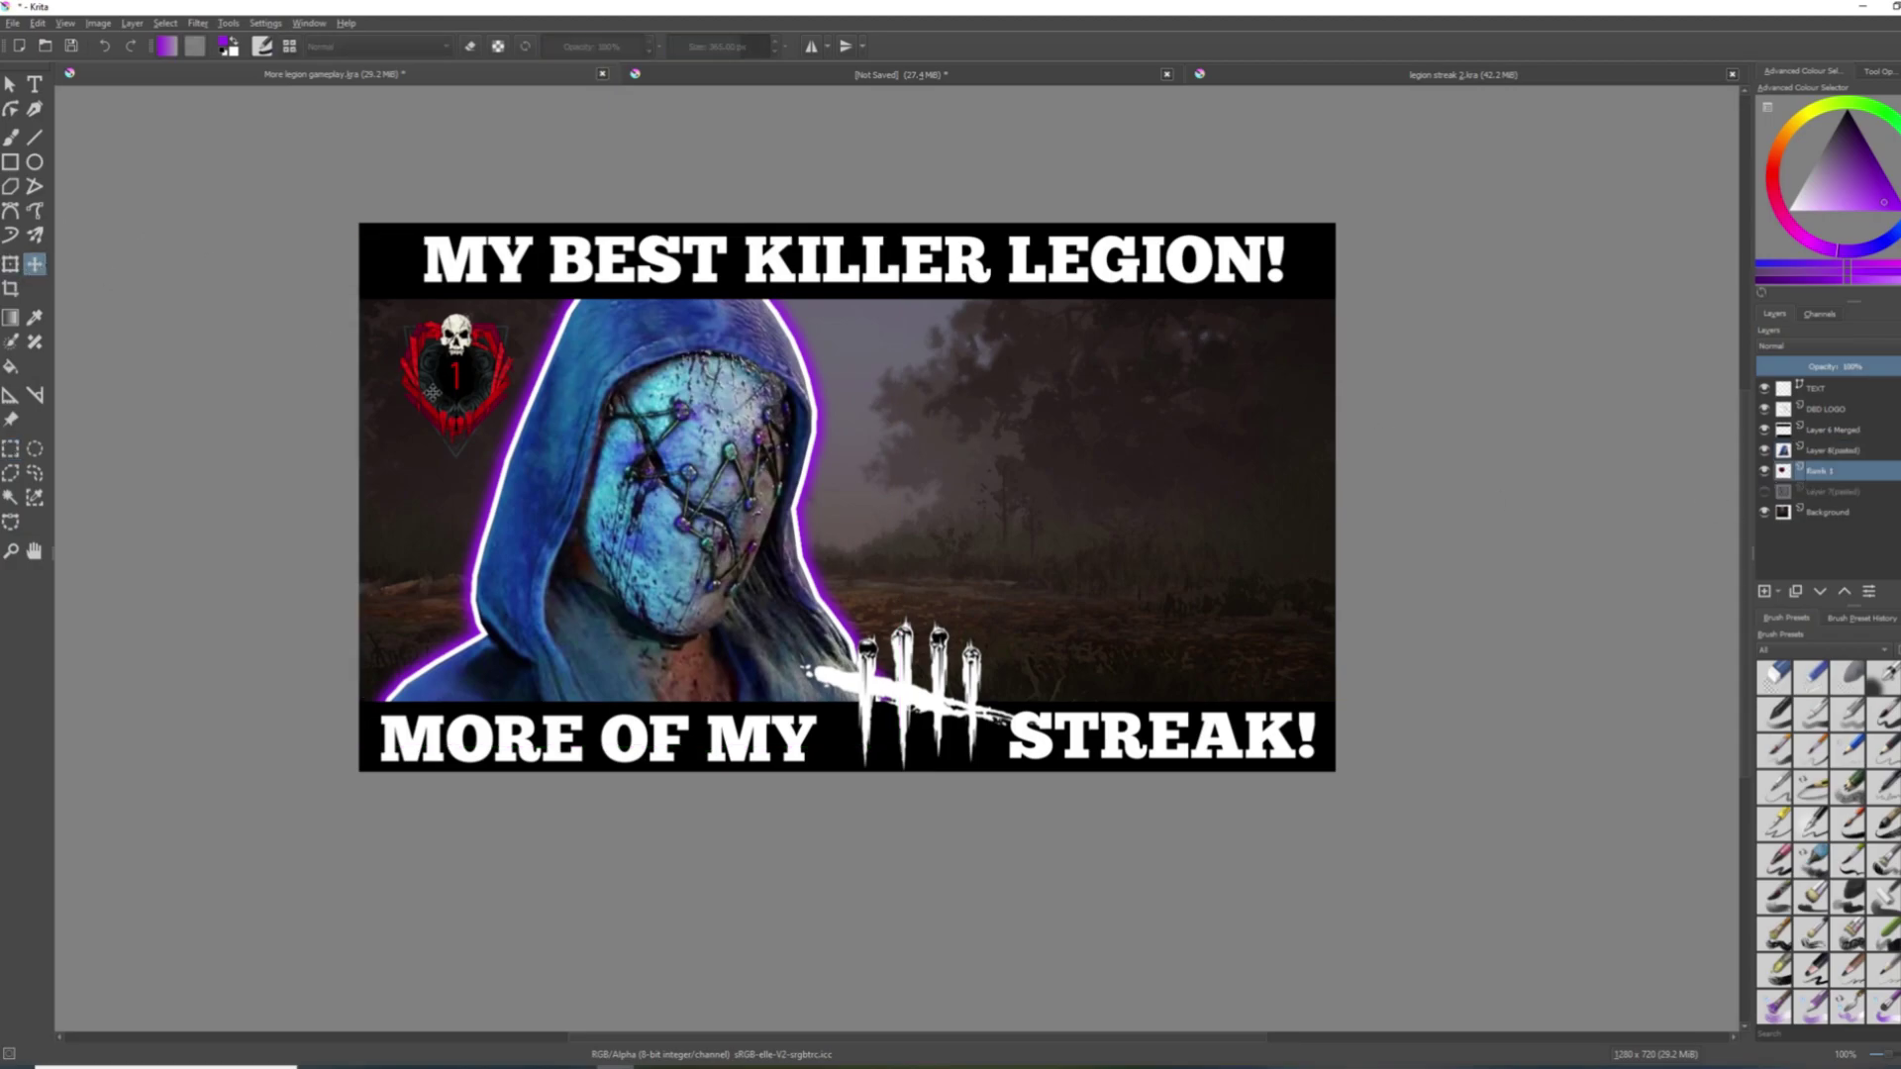
drag(434, 391, 412, 386)
click(9, 449)
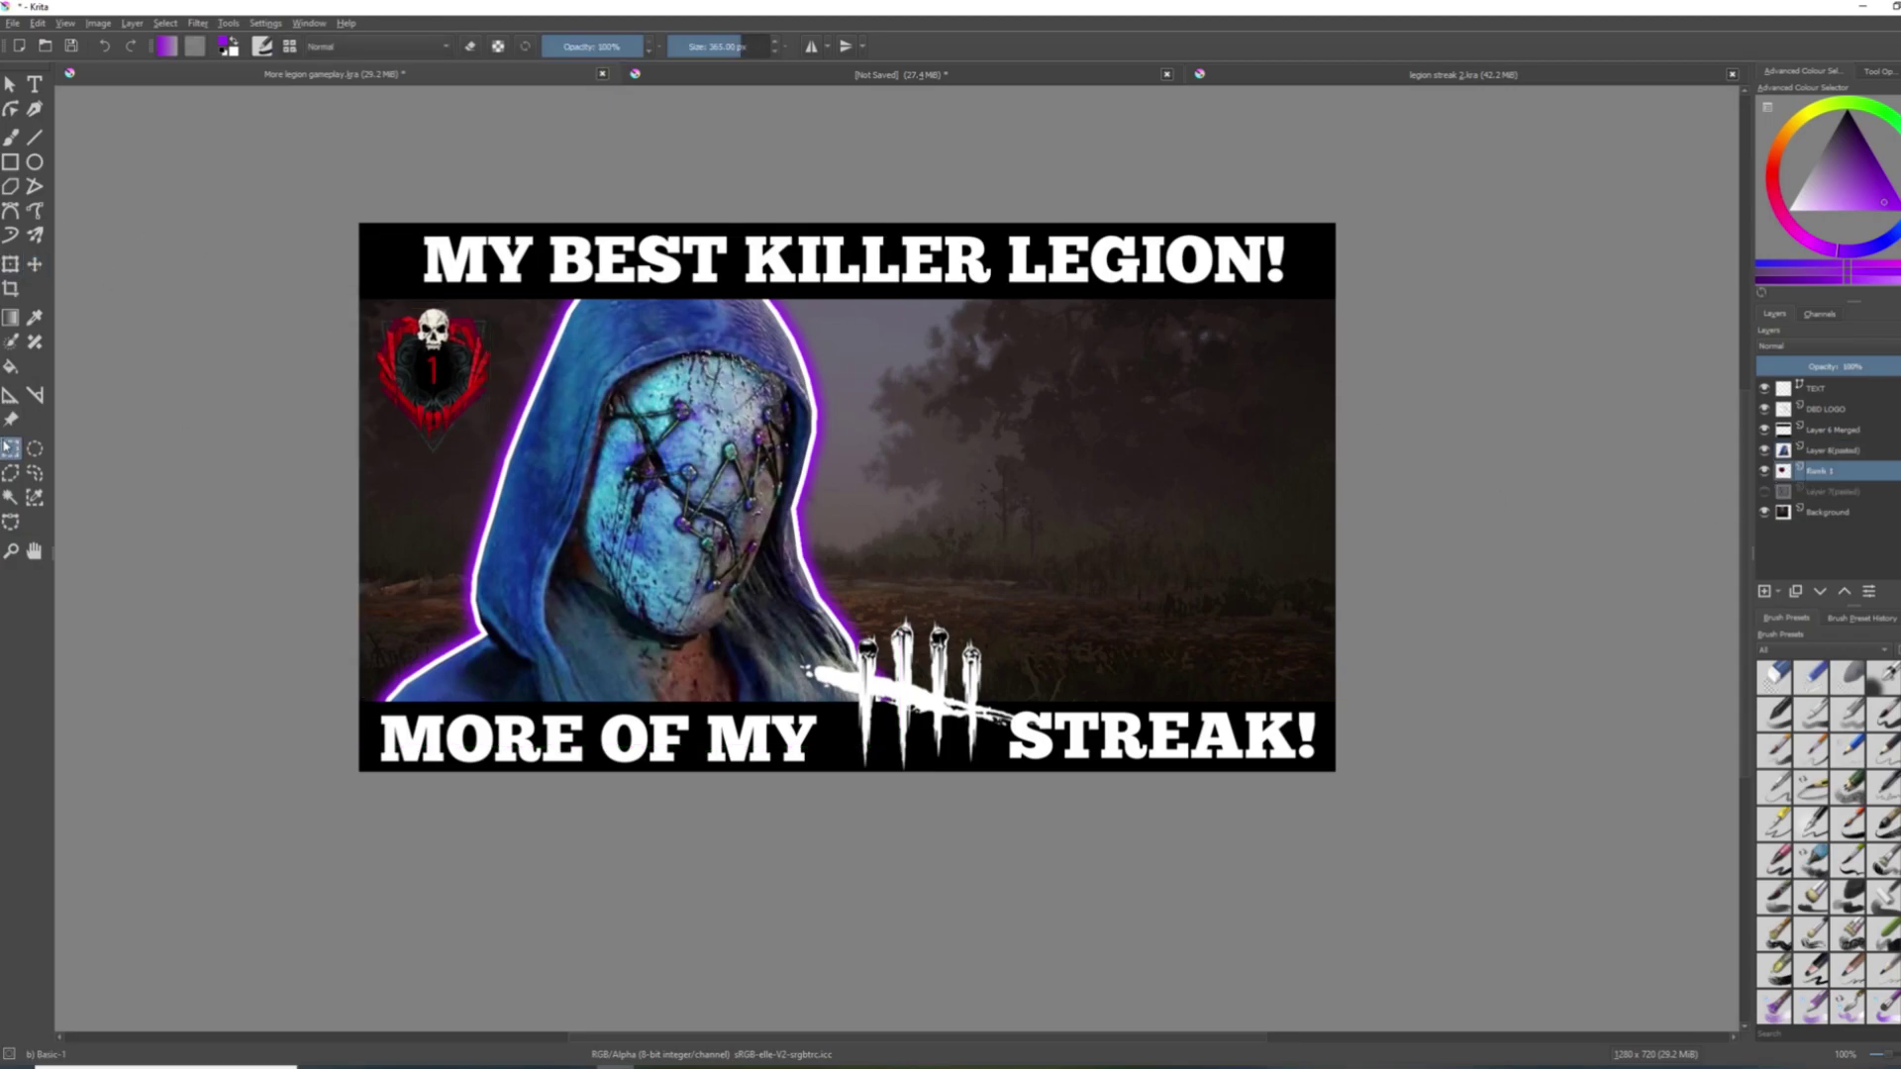
key(1)
In the green document, hide Layer 3, deselect, and add a new empty layer.
click(962, 80)
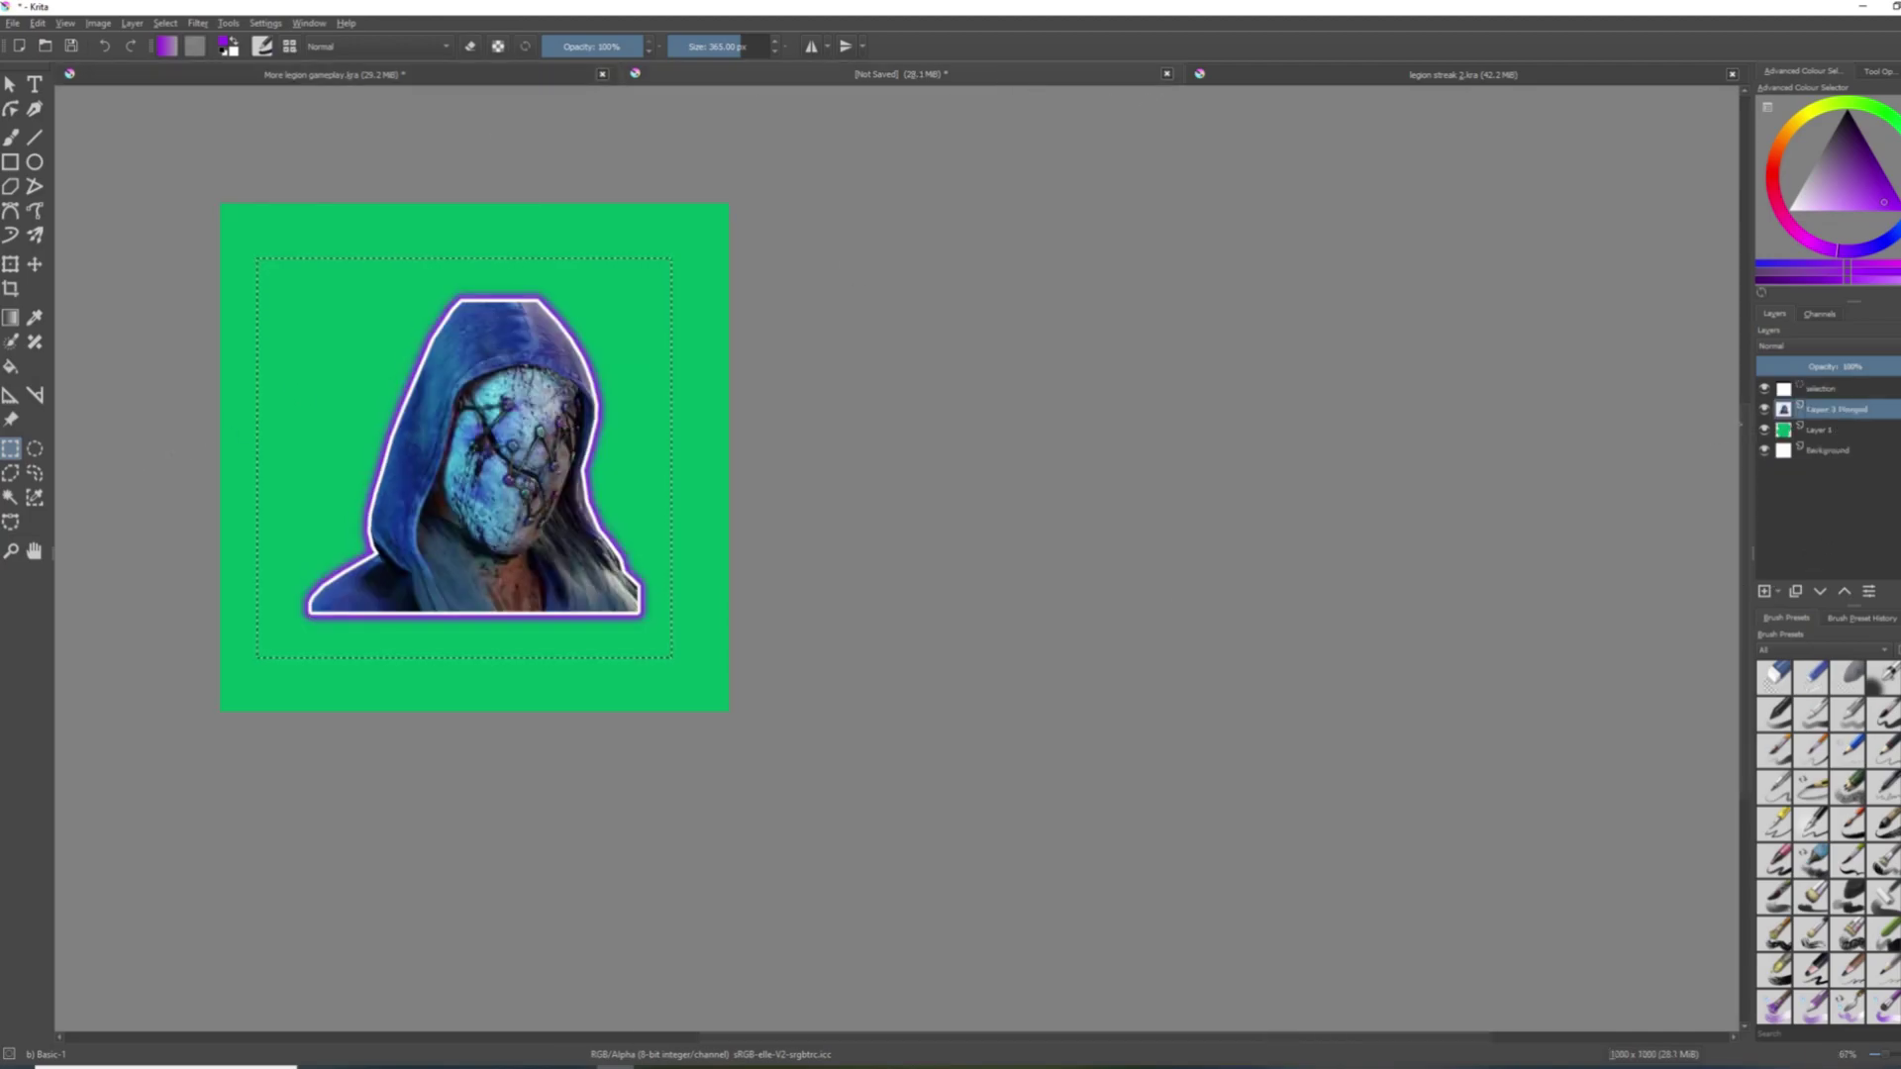
click(1763, 409)
key(ctrl+shift+a)
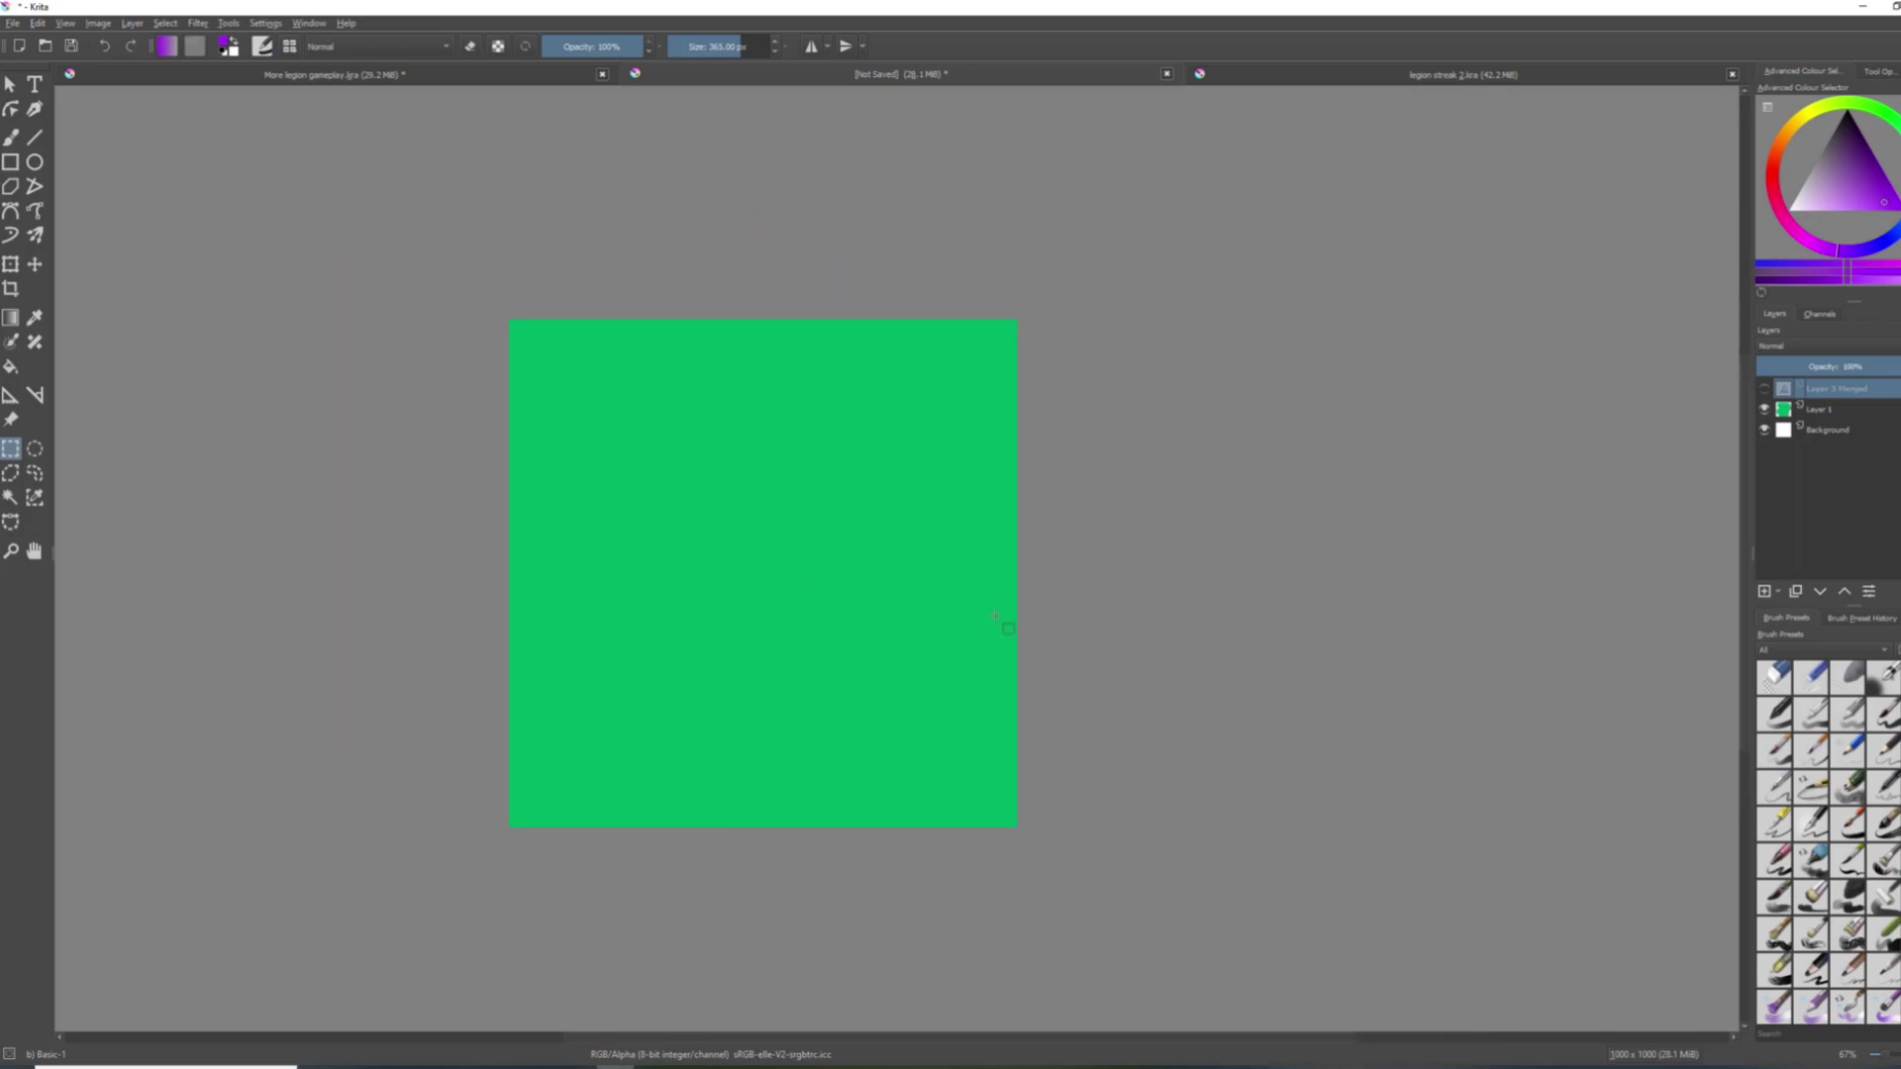
scroll(1003, 624, up, 1)
key(Insert)
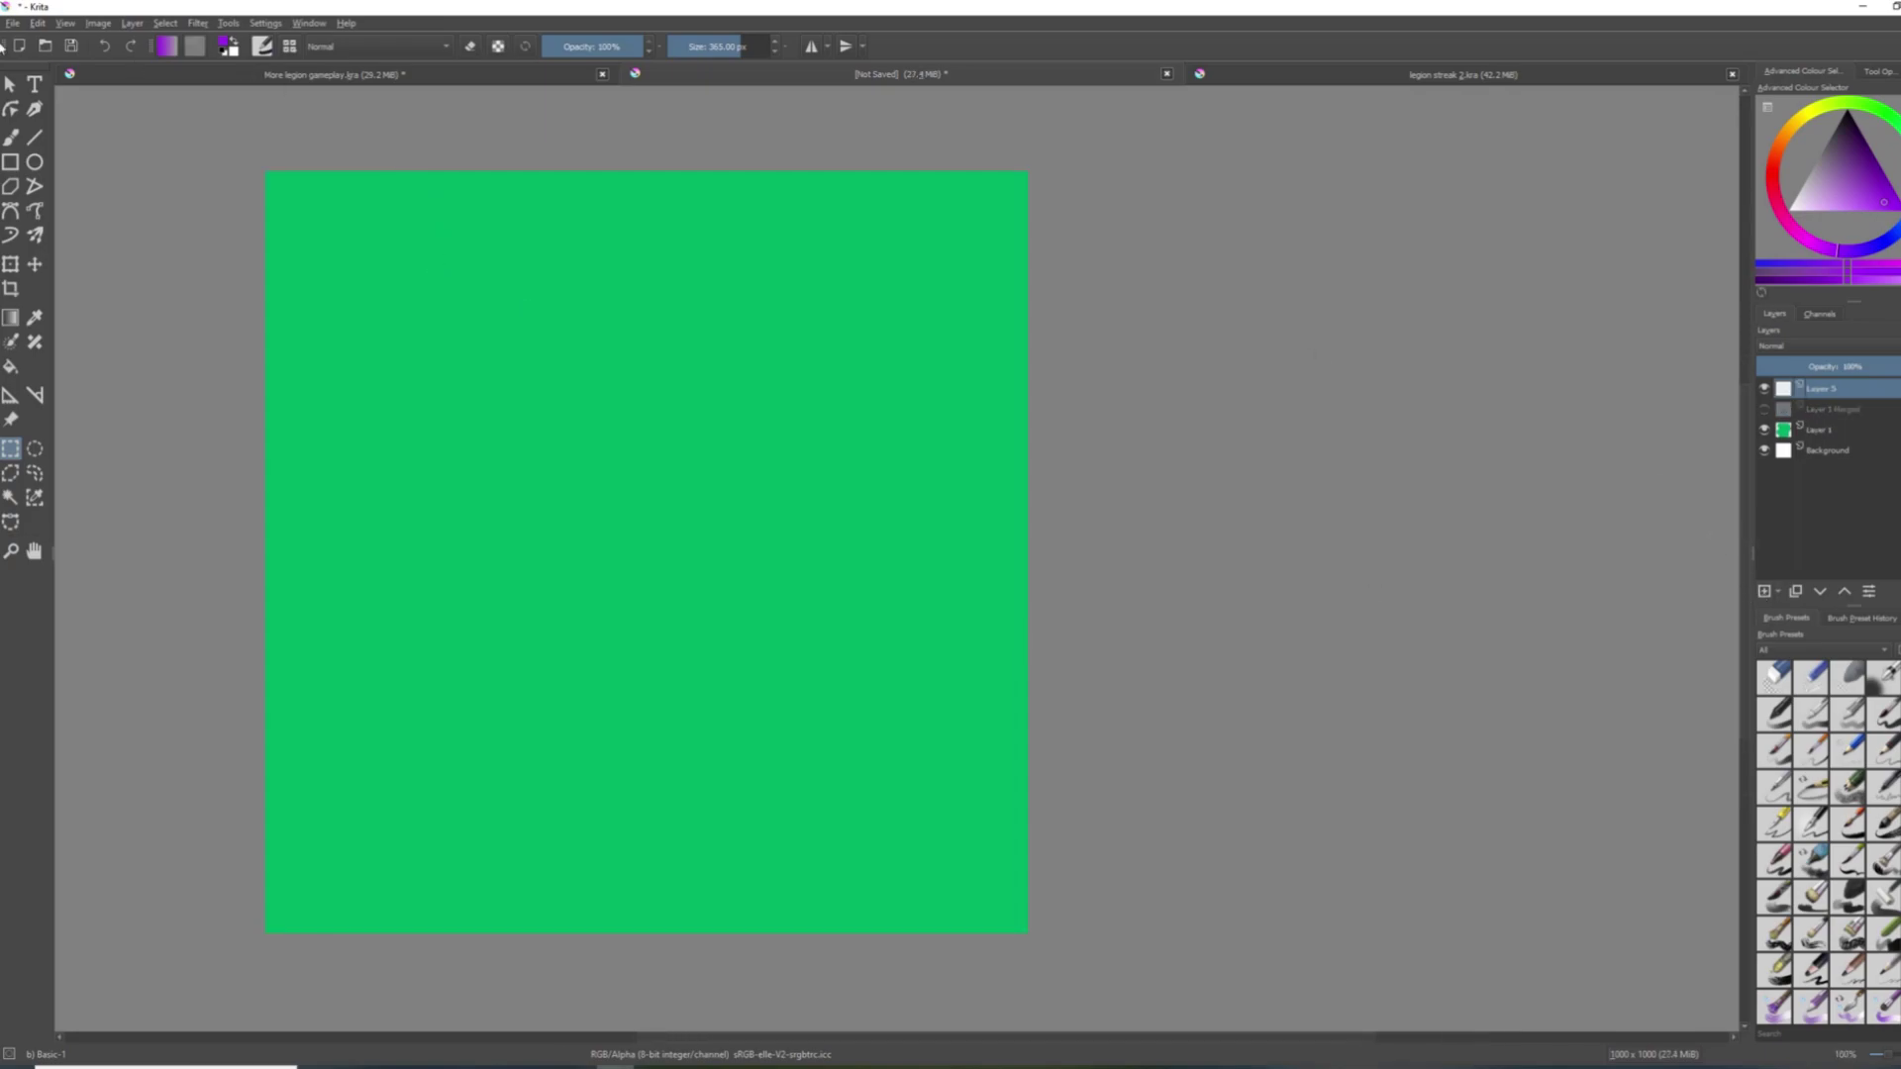
In File > Open, browse to Perks and pick perk empty.png and iconPerks_sprintBurst.png.
click(13, 24)
click(45, 72)
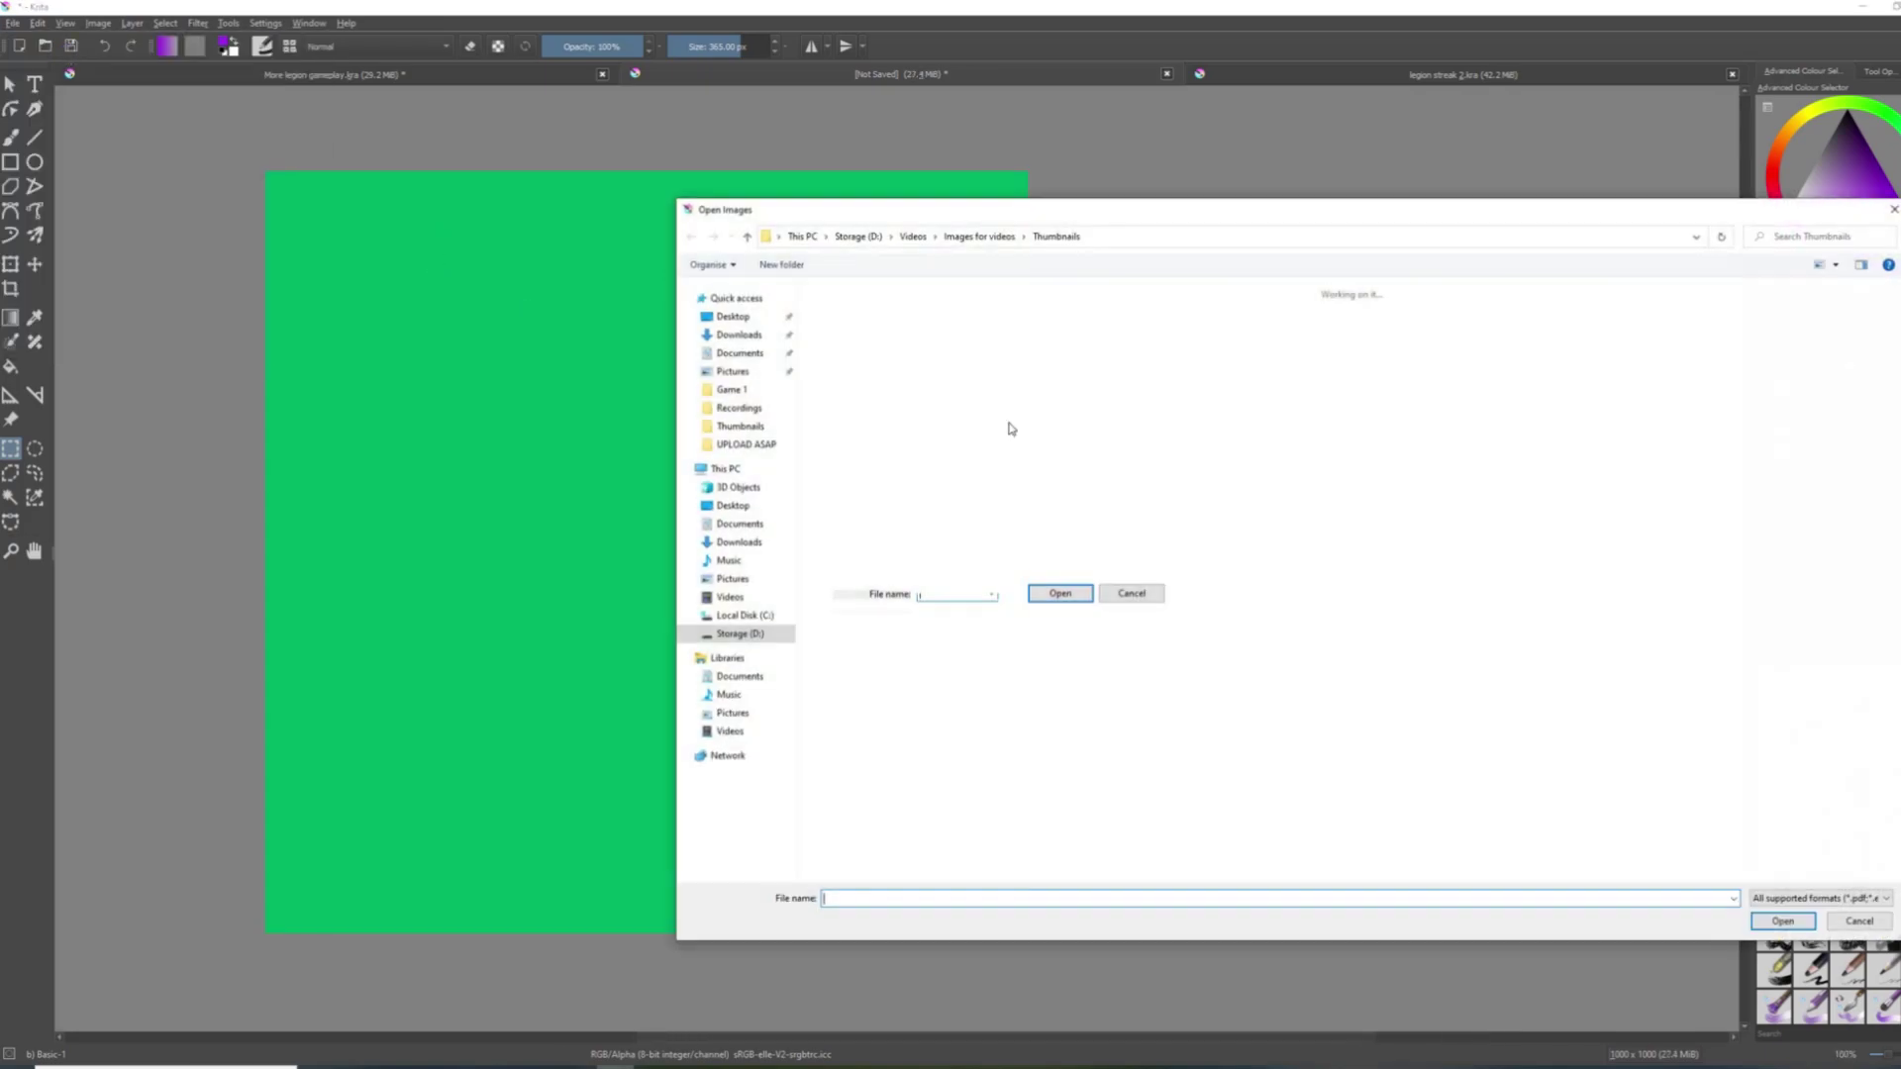
click(979, 236)
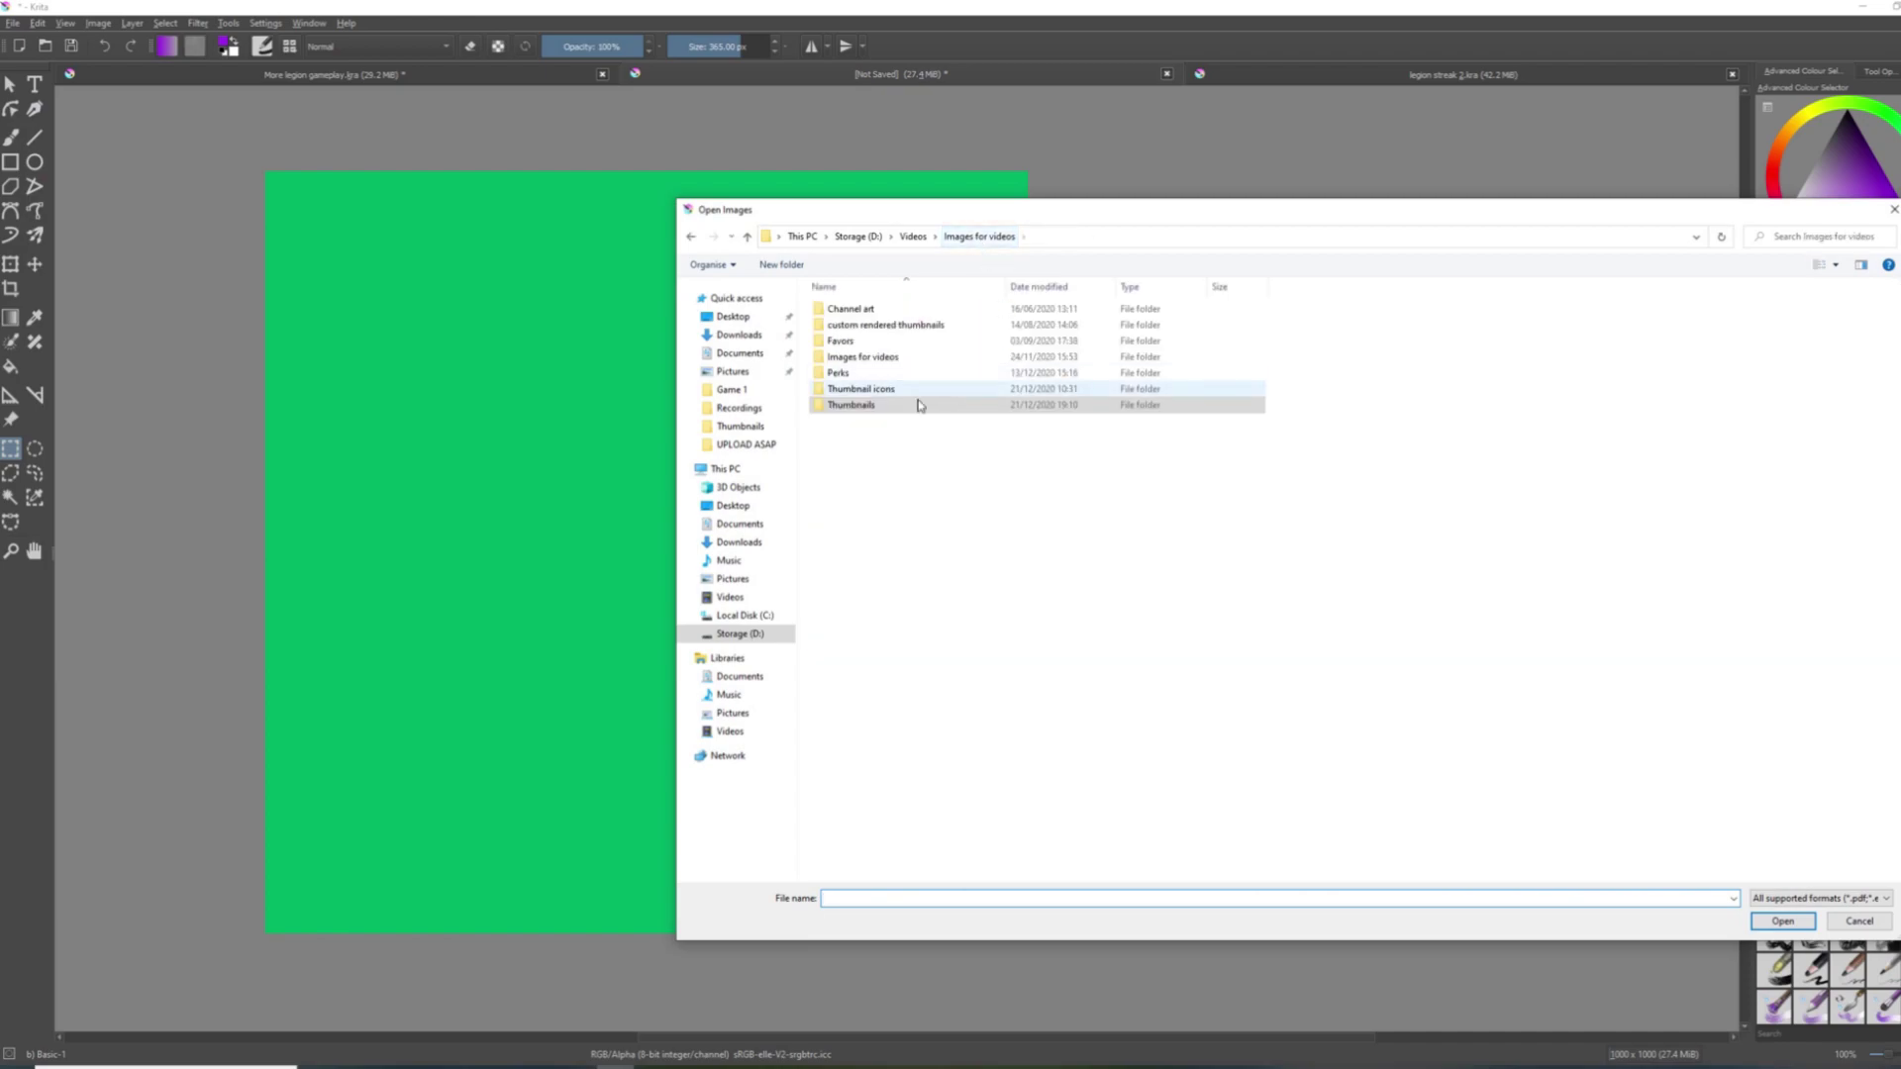
click(839, 379)
double_click(840, 376)
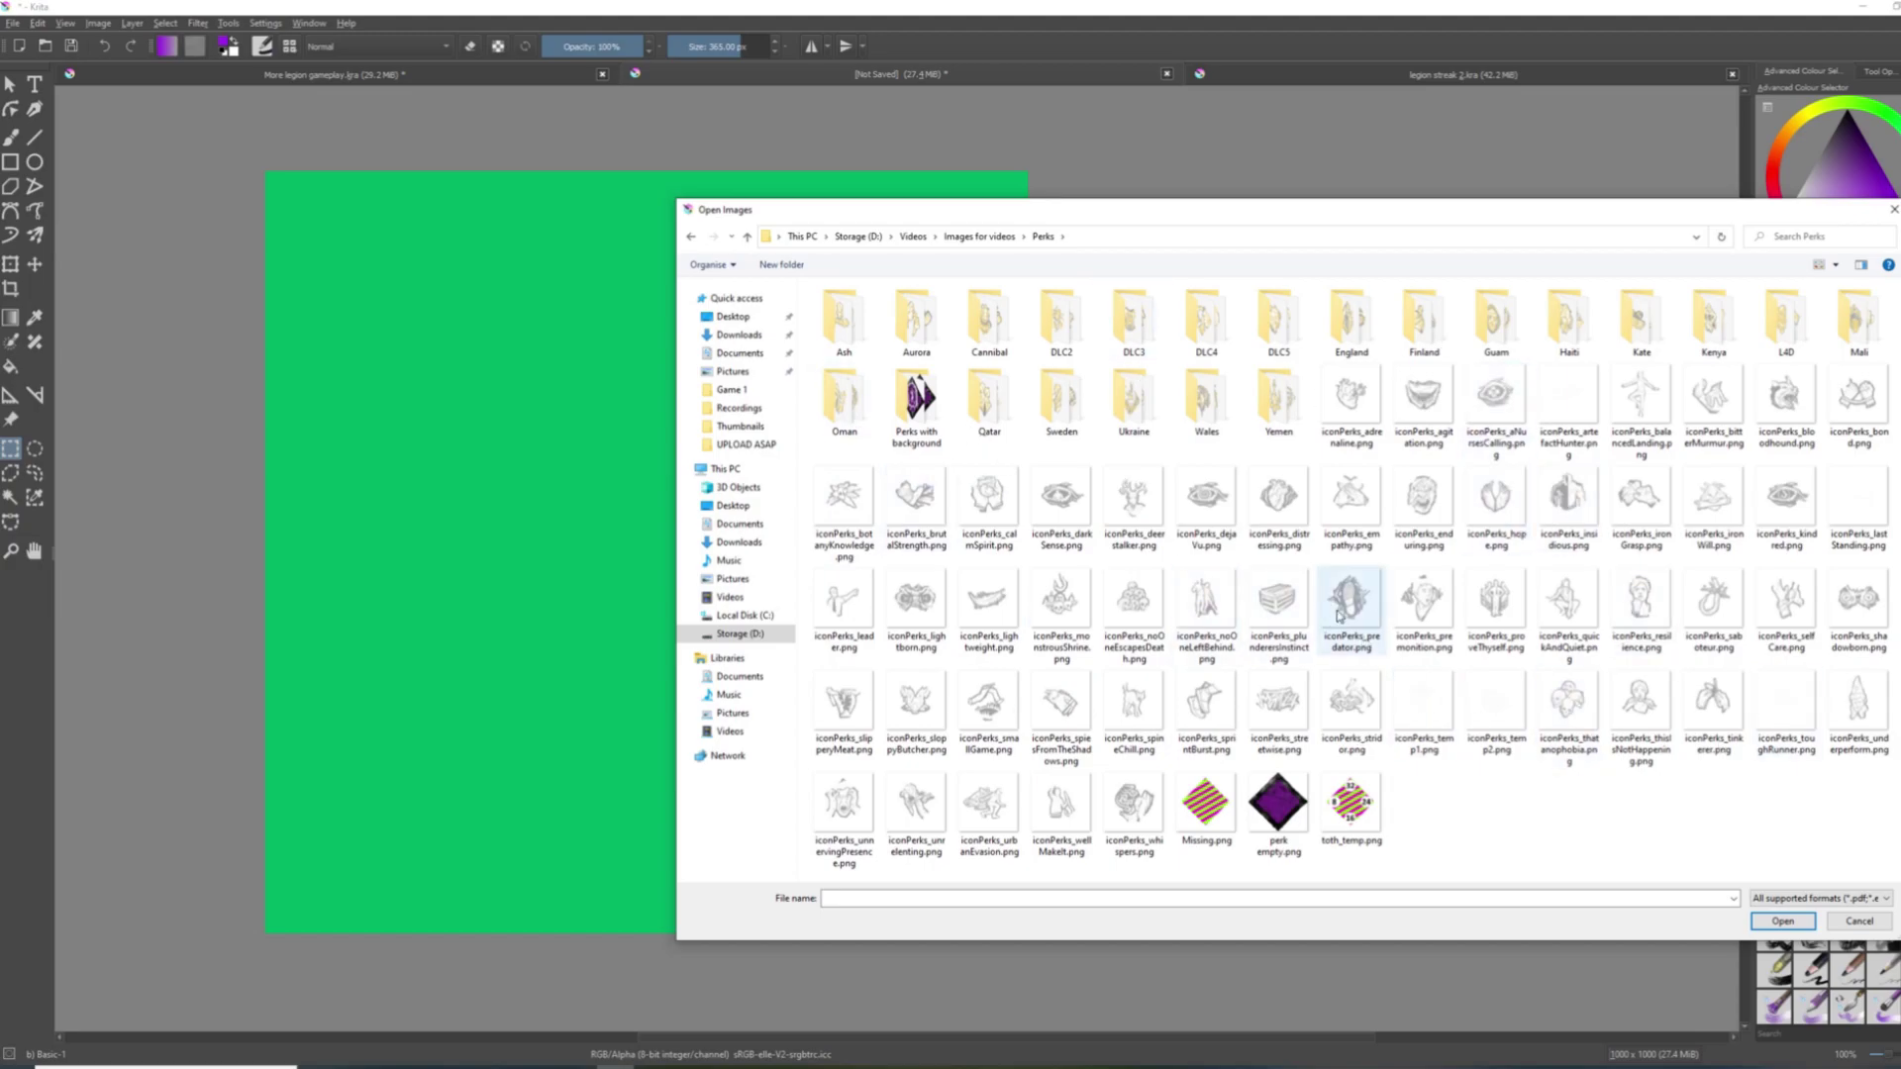
drag(1364, 220, 992, 190)
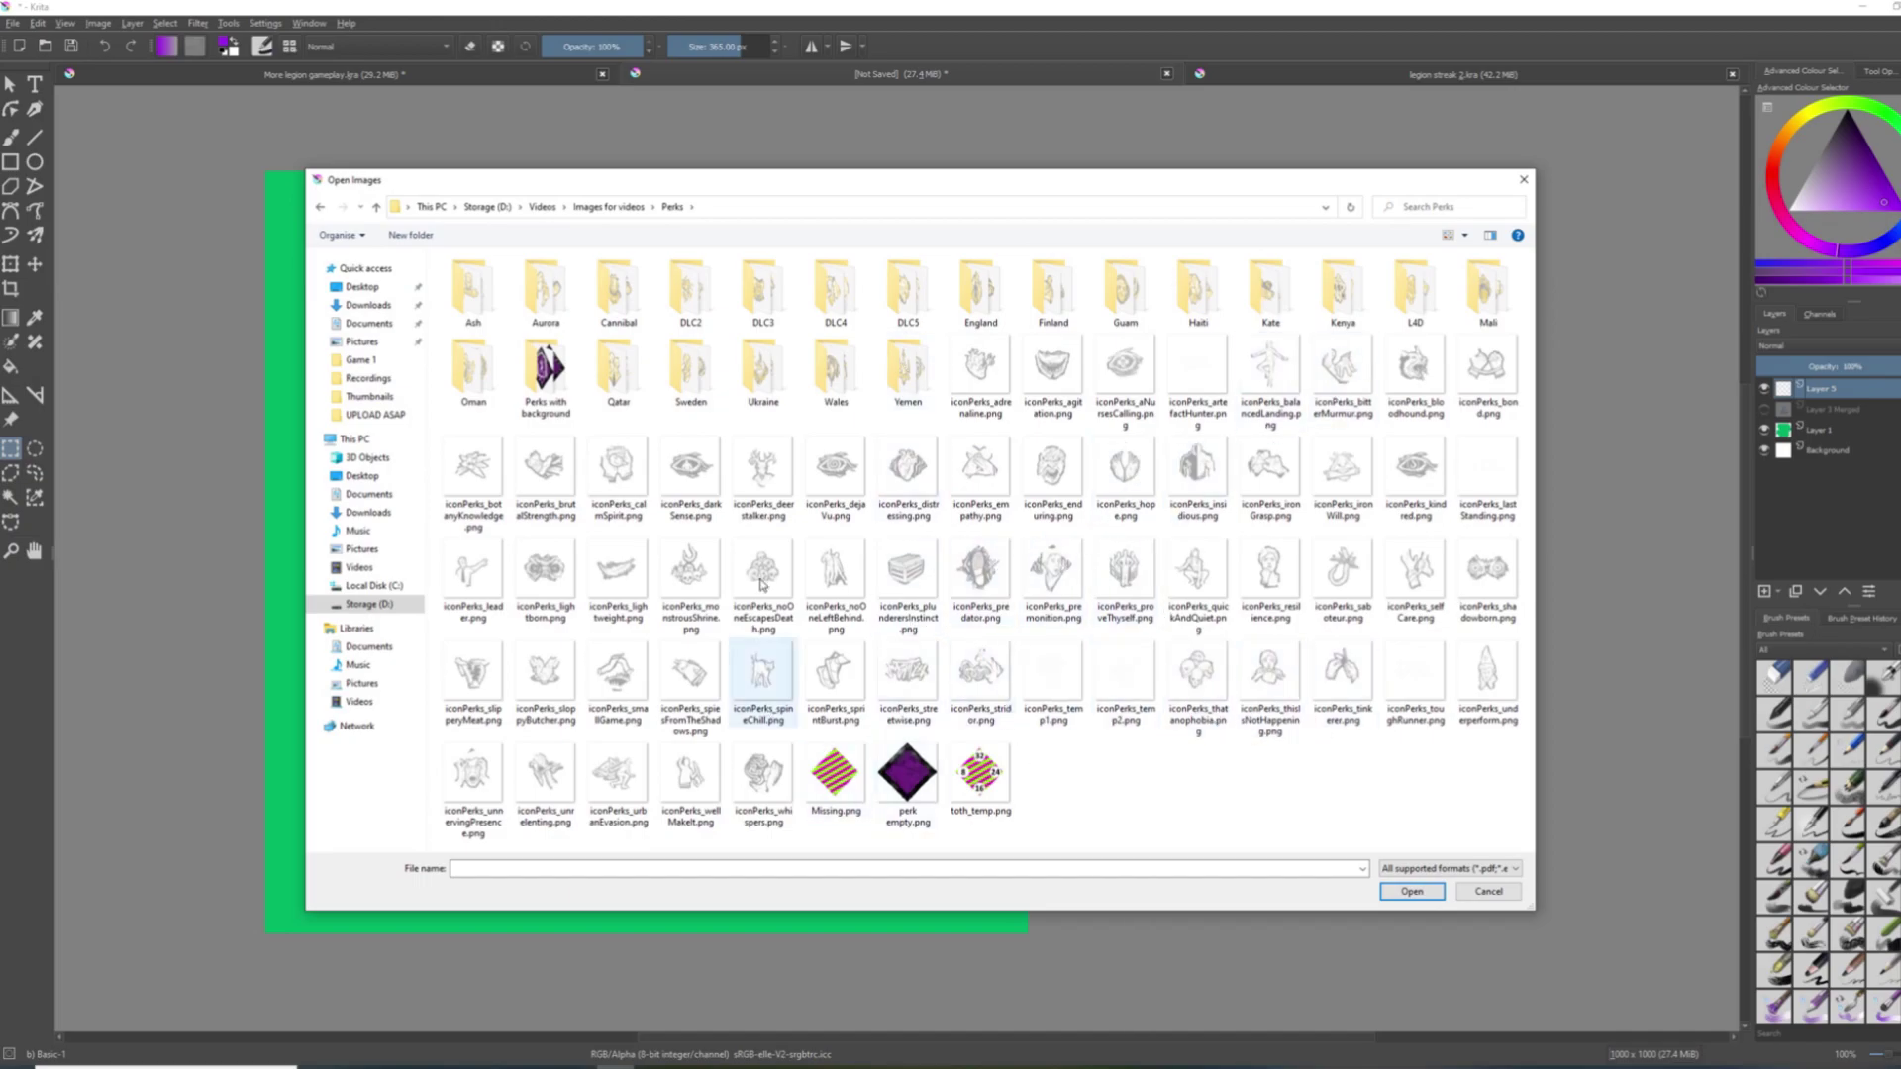
click(900, 786)
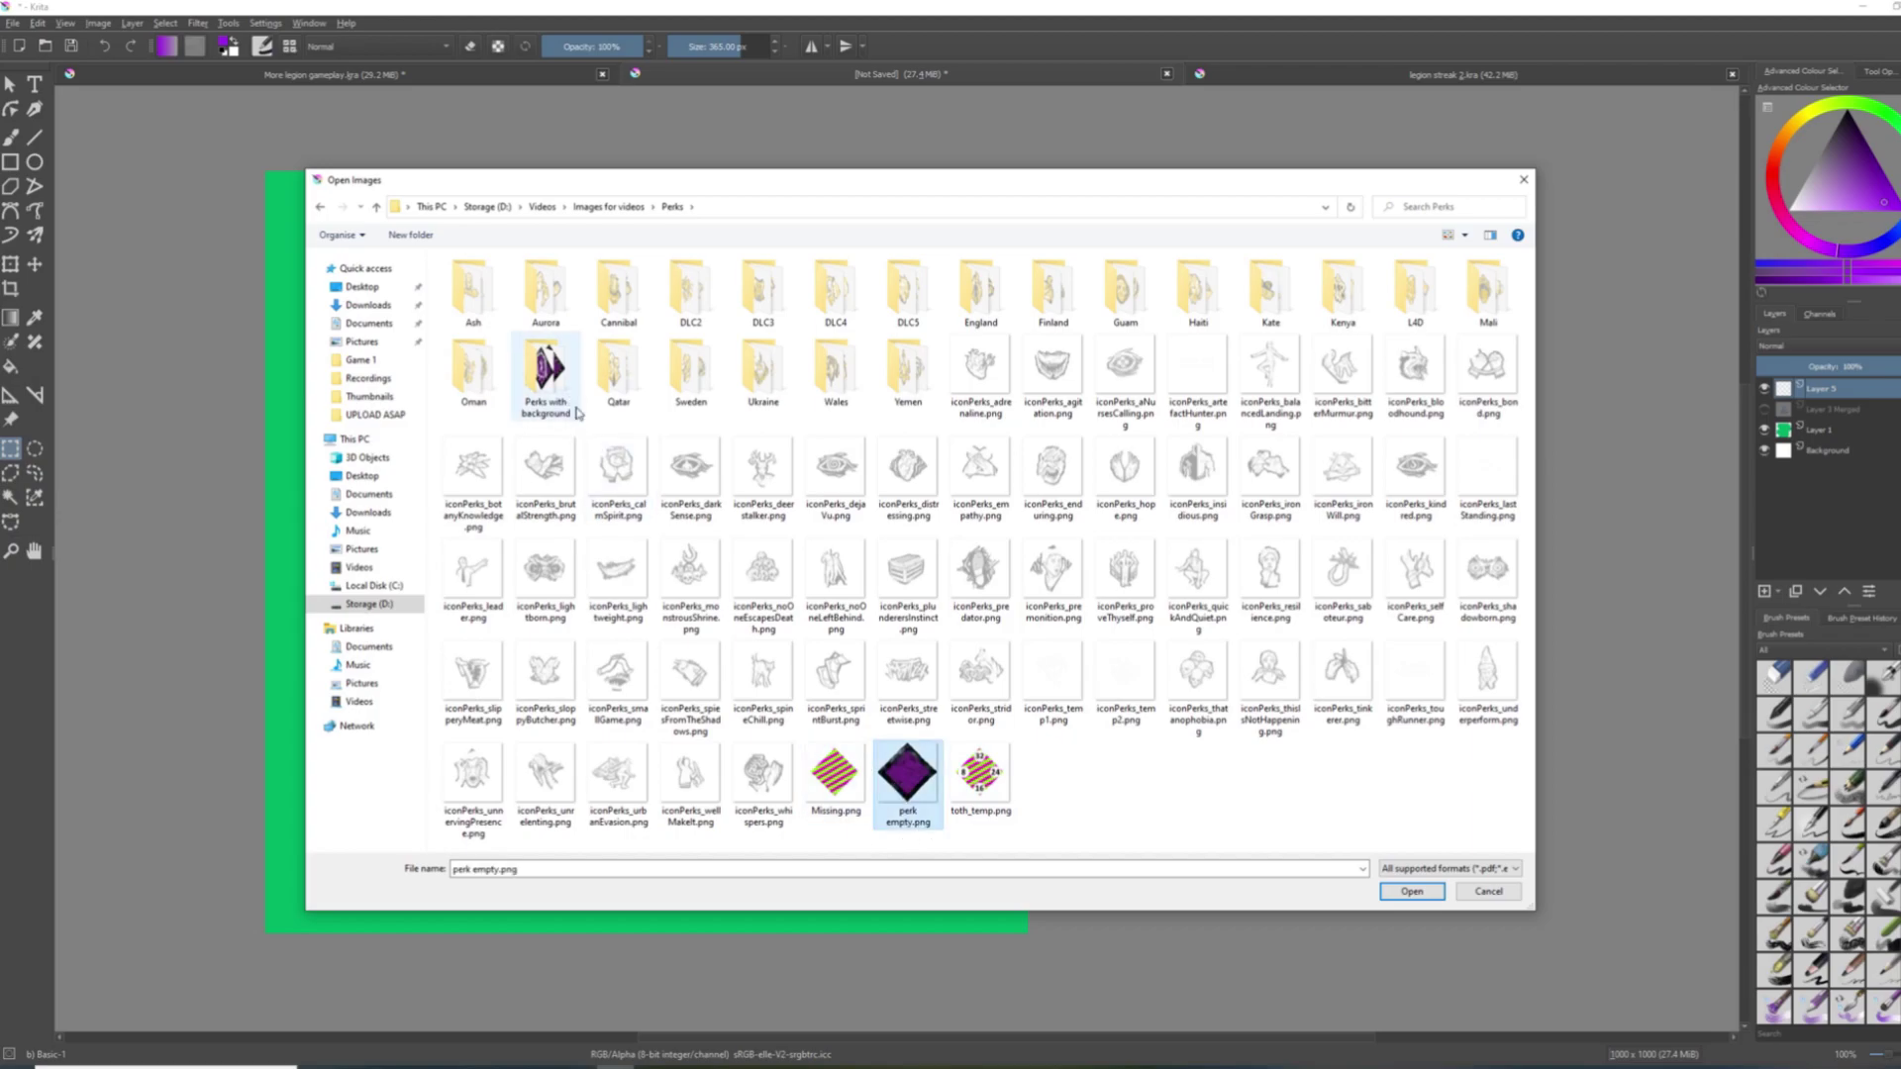
ctrl+click(835, 679)
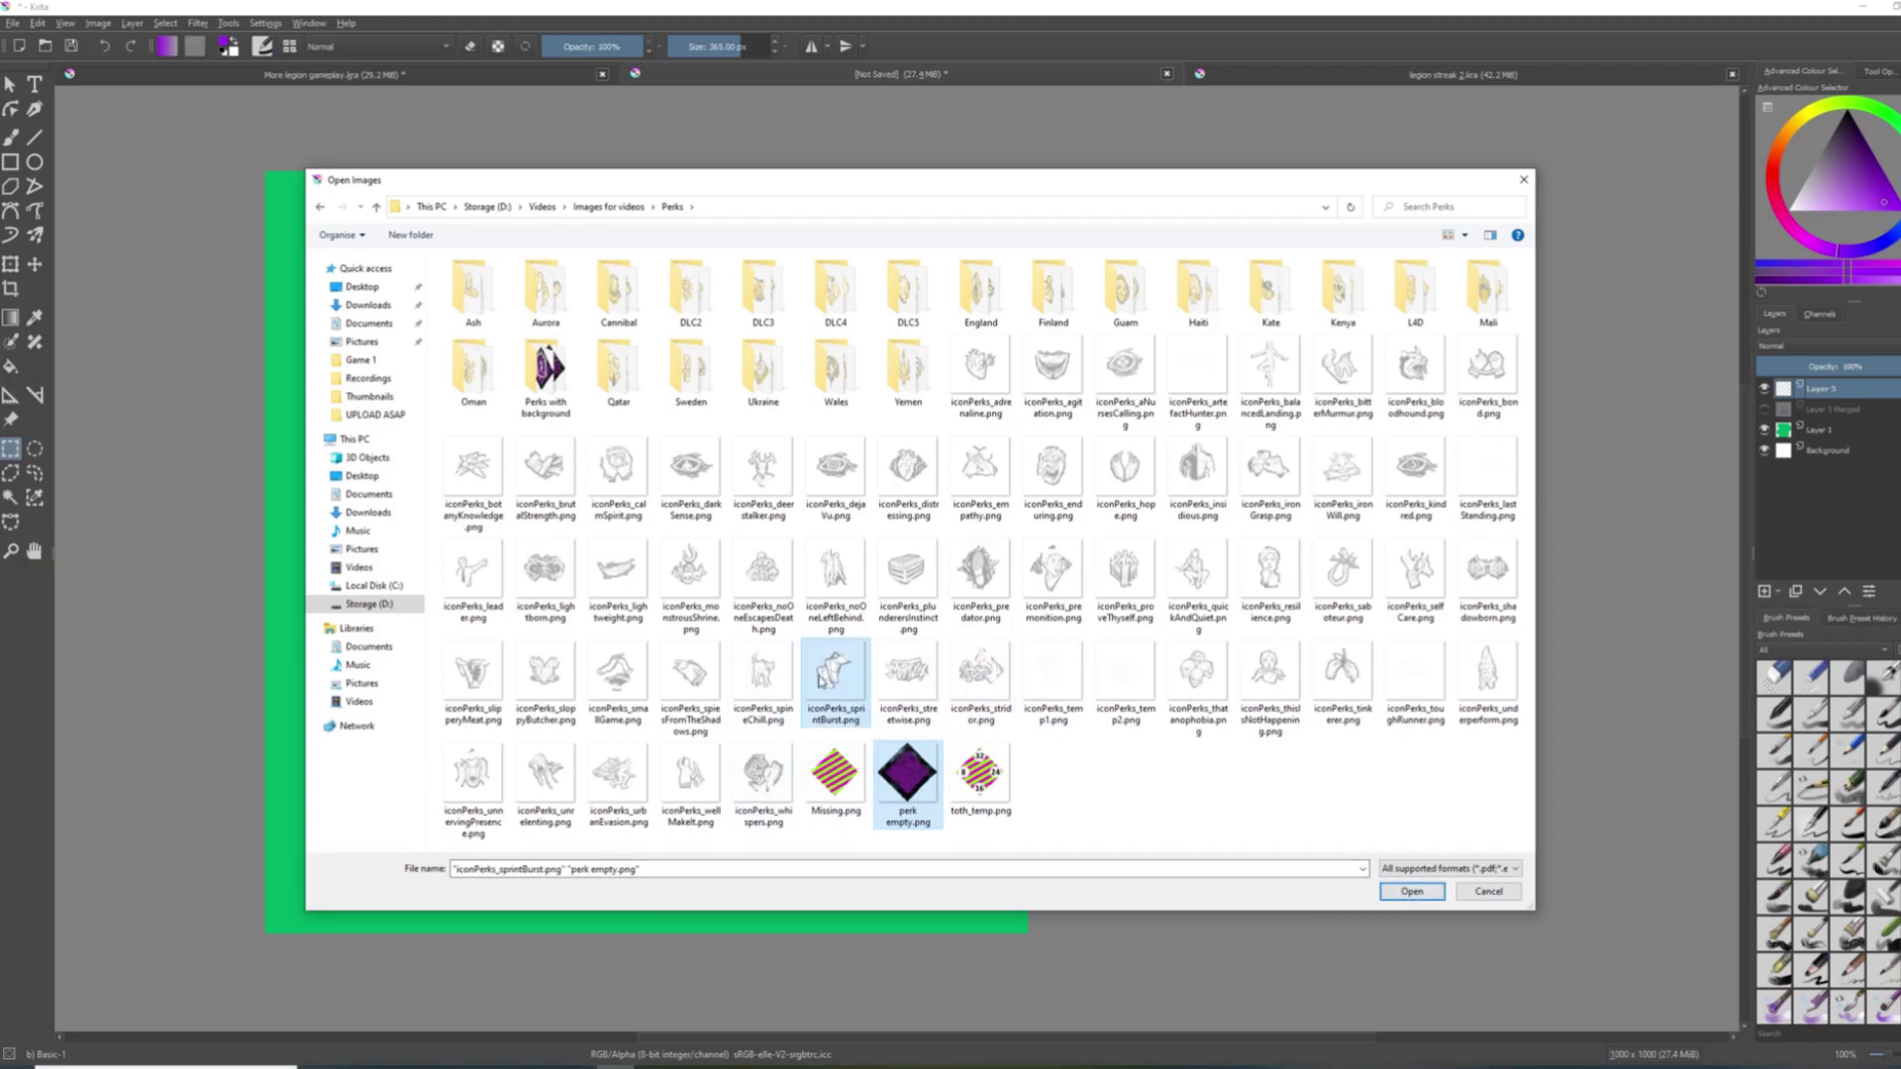
Open both perk images and select the whole Sprint Burst shoe image.
click(1386, 888)
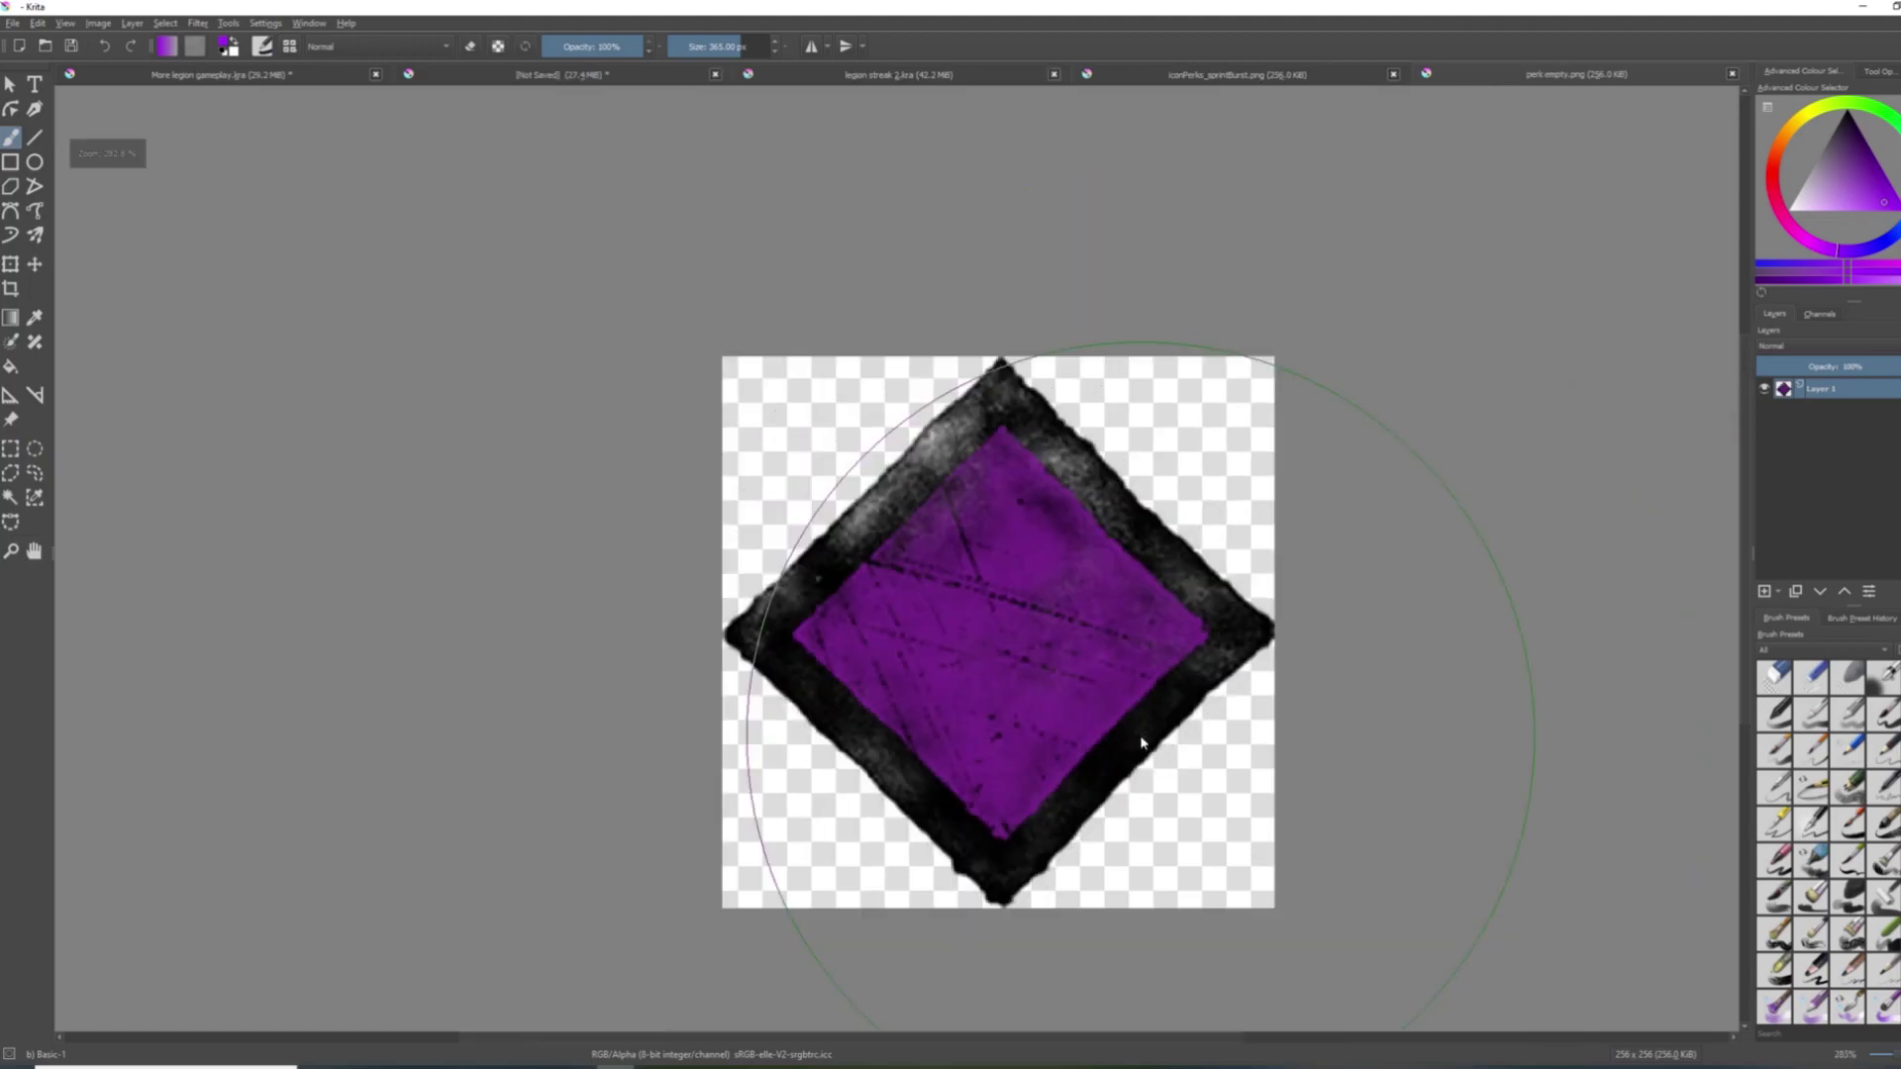
scroll(1139, 735, down, 3)
click(10, 449)
click(1238, 75)
scroll(786, 465, down, 3)
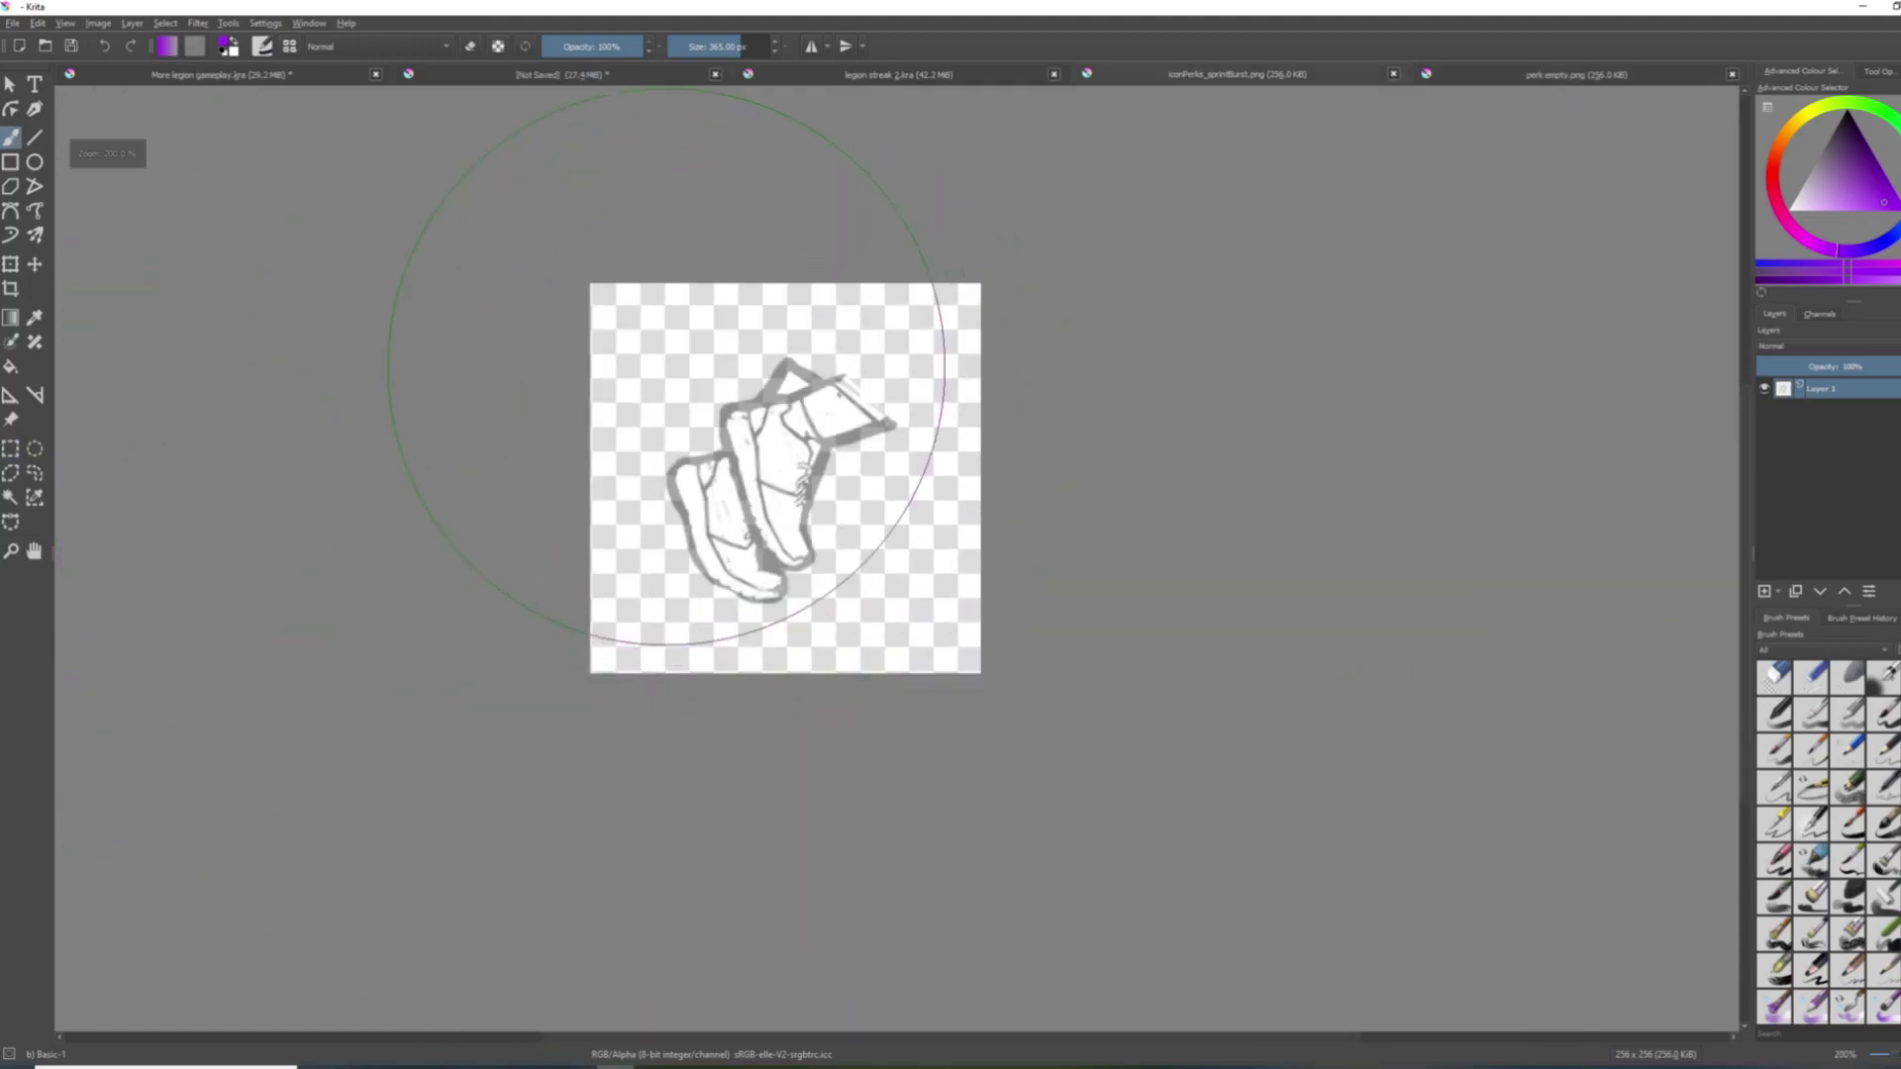
click(10, 448)
drag(530, 247, 1039, 781)
Paste the shoes onto the empty purple perk diamond.
click(1568, 75)
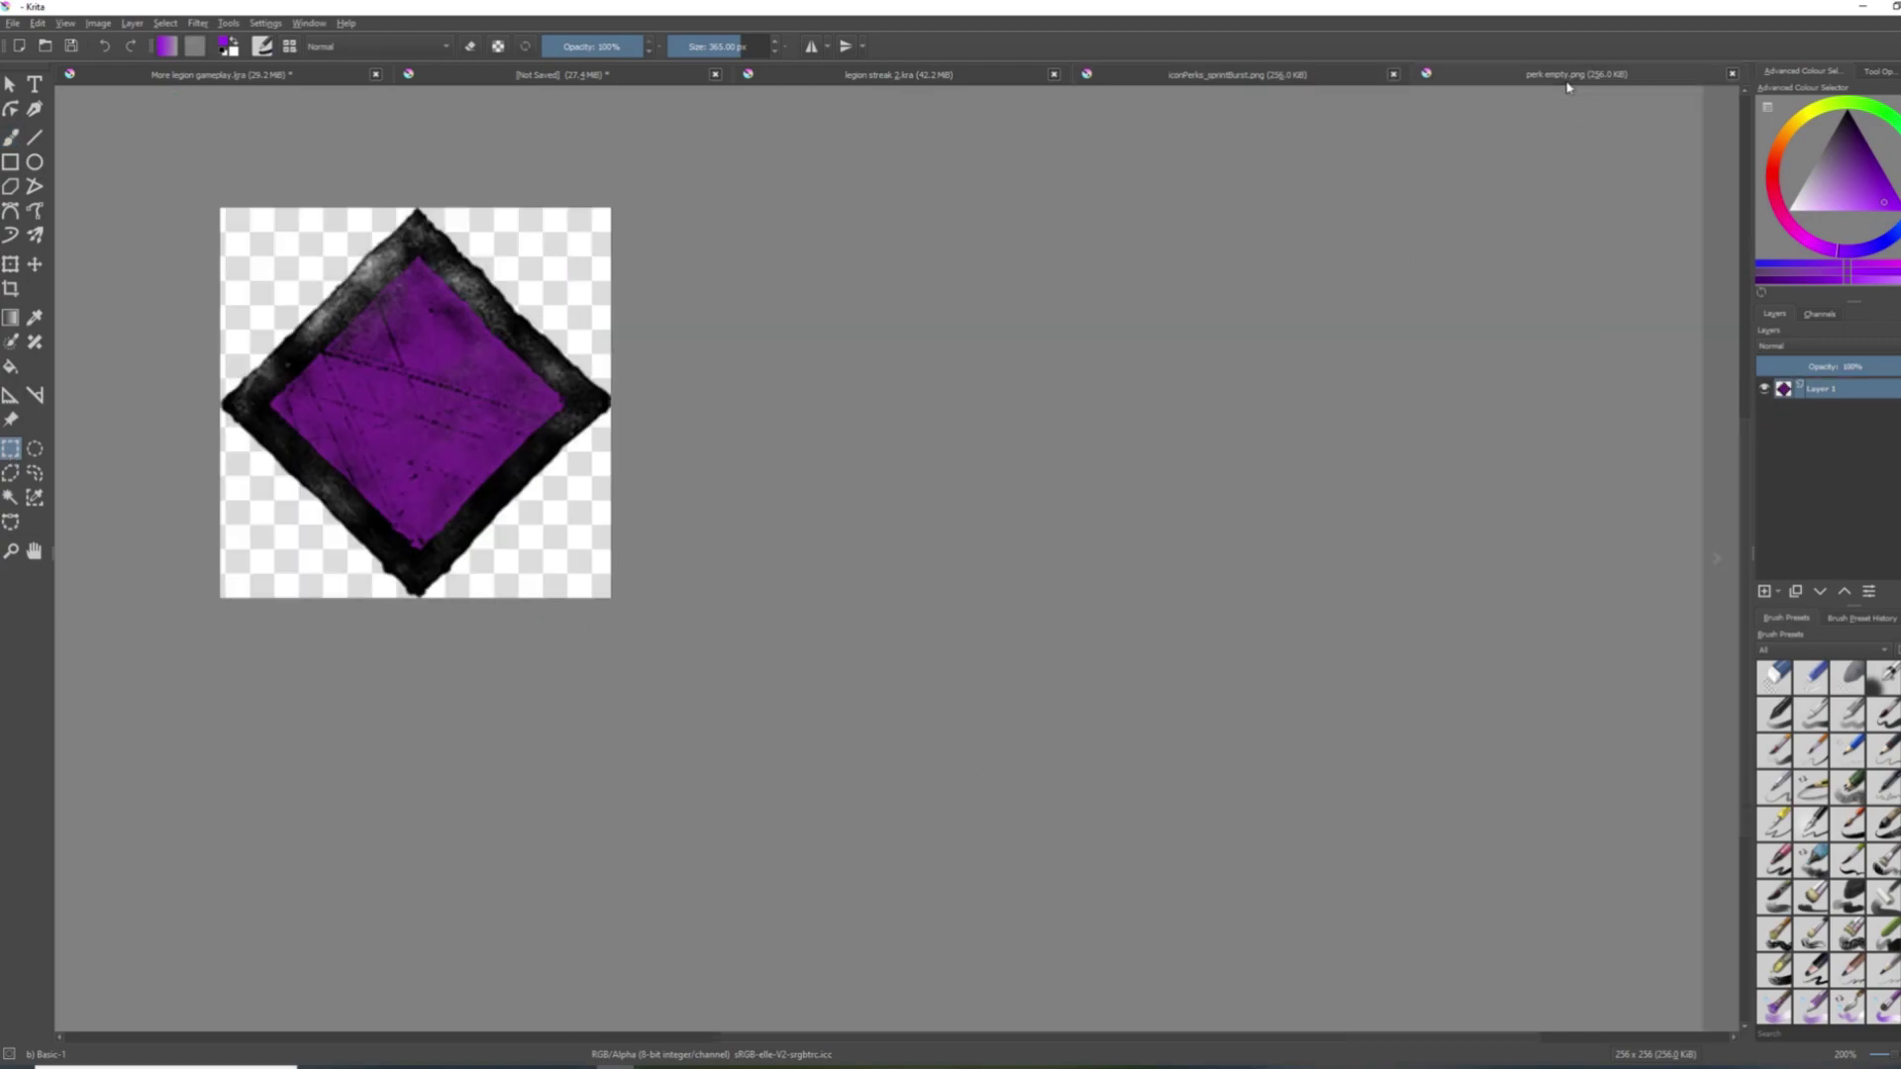
key(ctrl+v)
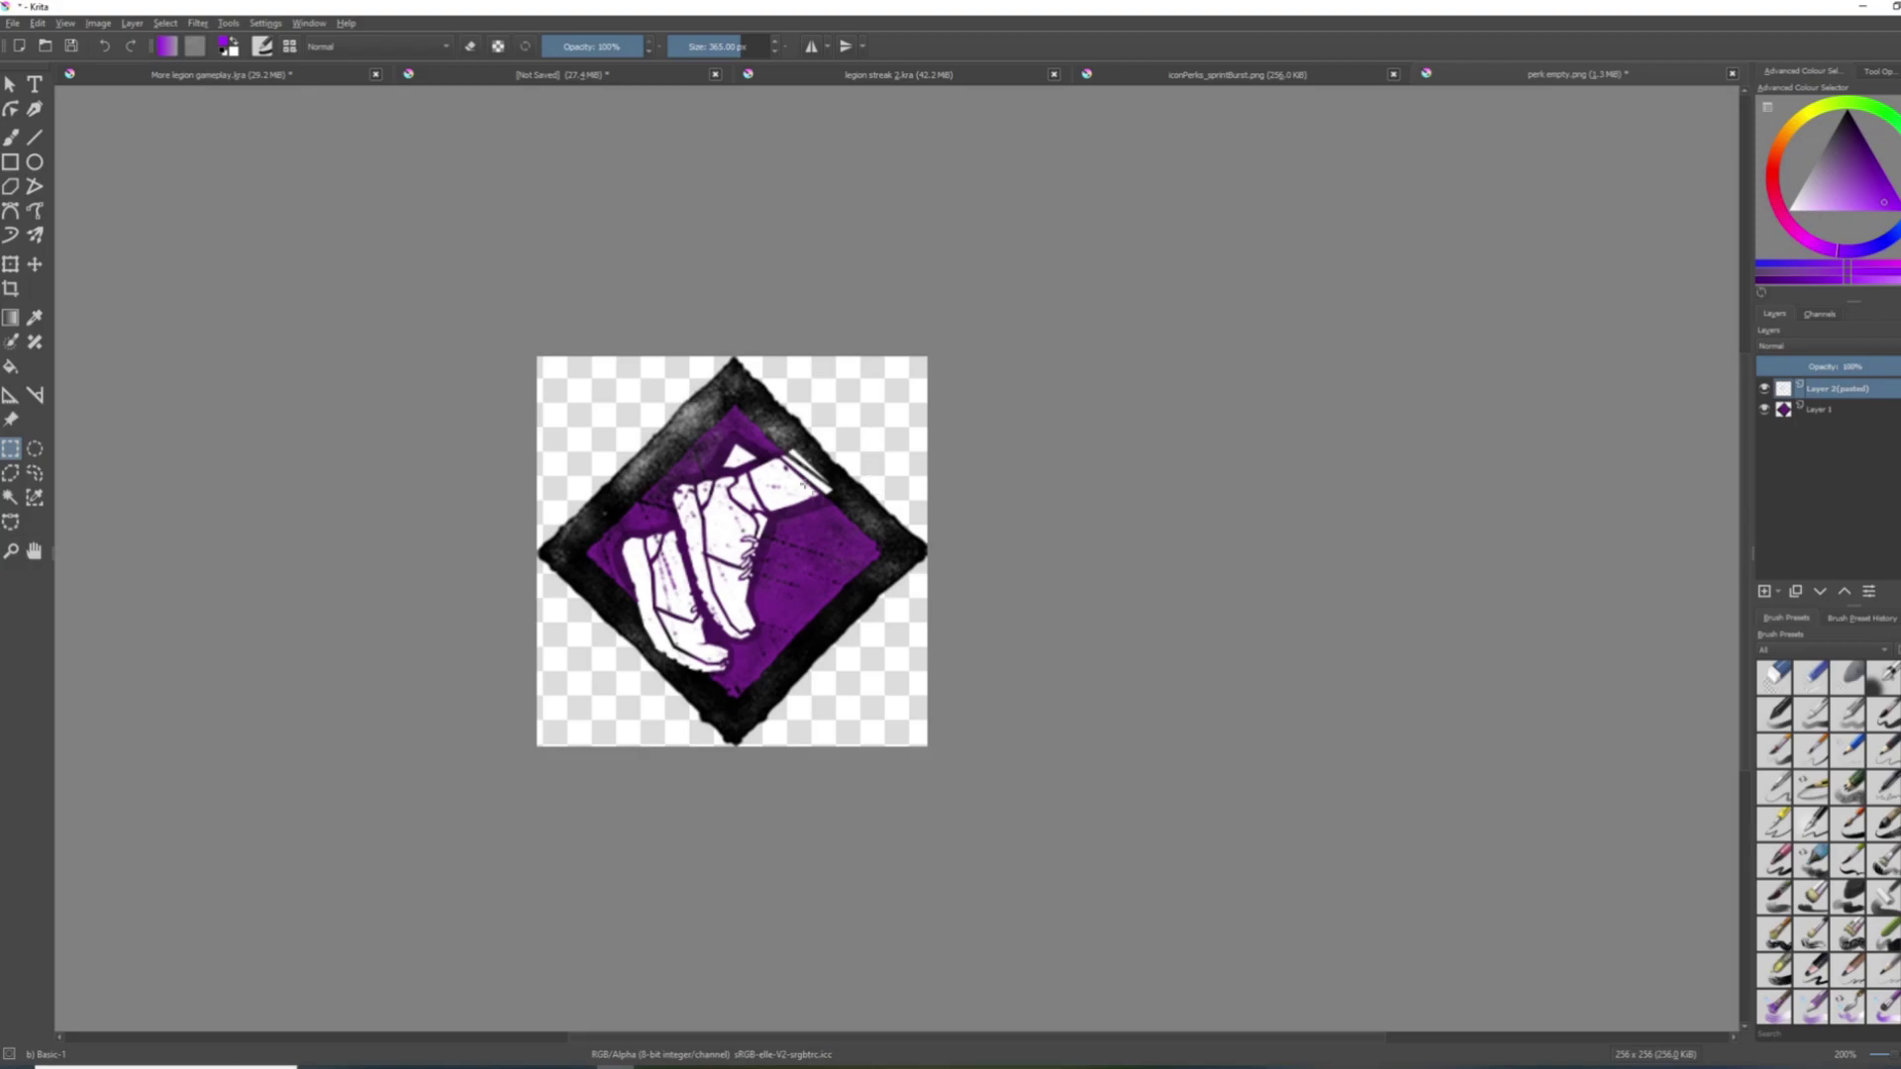
scroll(693, 614, up, 2)
scroll(701, 570, down, 2)
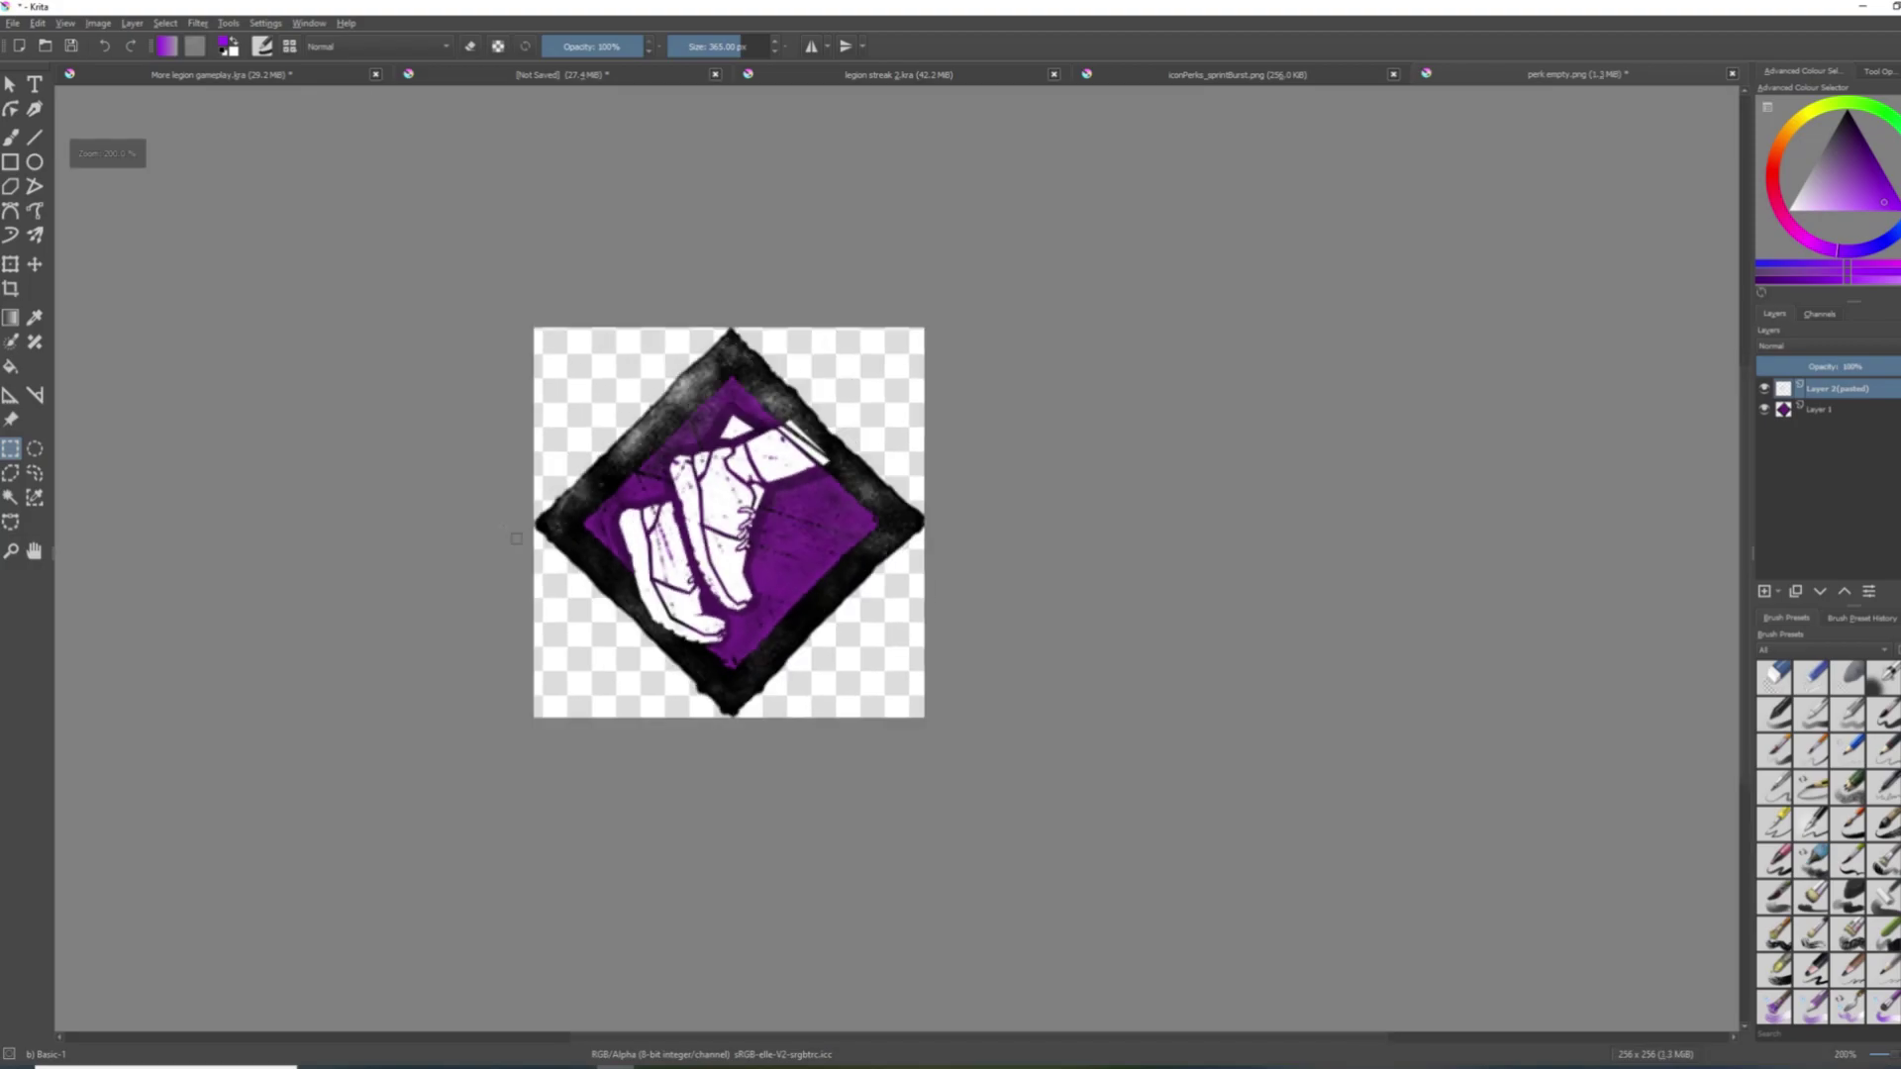
scroll(973, 633, up, 2)
scroll(974, 634, down, 1)
Merge the shoes down into the diamond and copy the combined perk icon.
right_click(1827, 396)
click(1789, 556)
scroll(619, 412, down, 1)
drag(508, 292, 1028, 764)
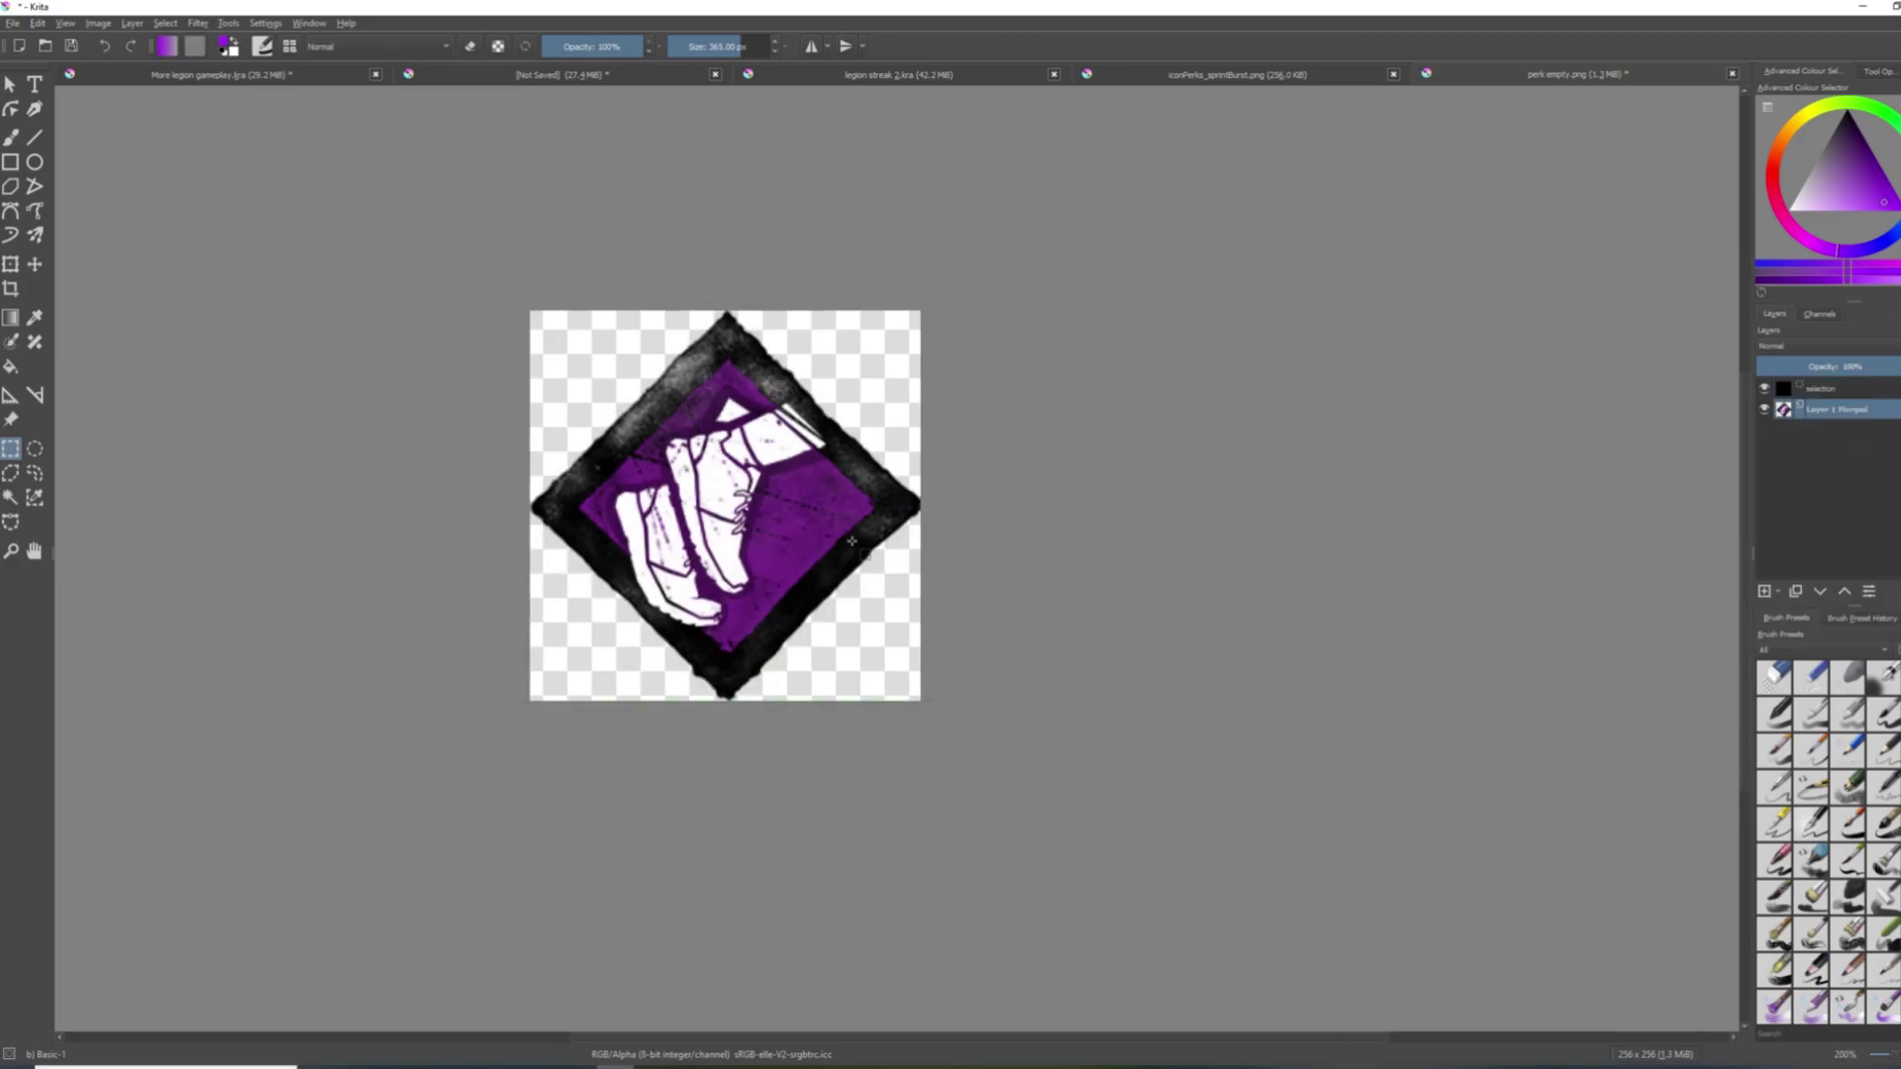
key(ctrl+c)
key(ctrl+Tab)
Paste the perk icon into the thumbnail, move it to the centre, then delete it.
key(ctrl+v)
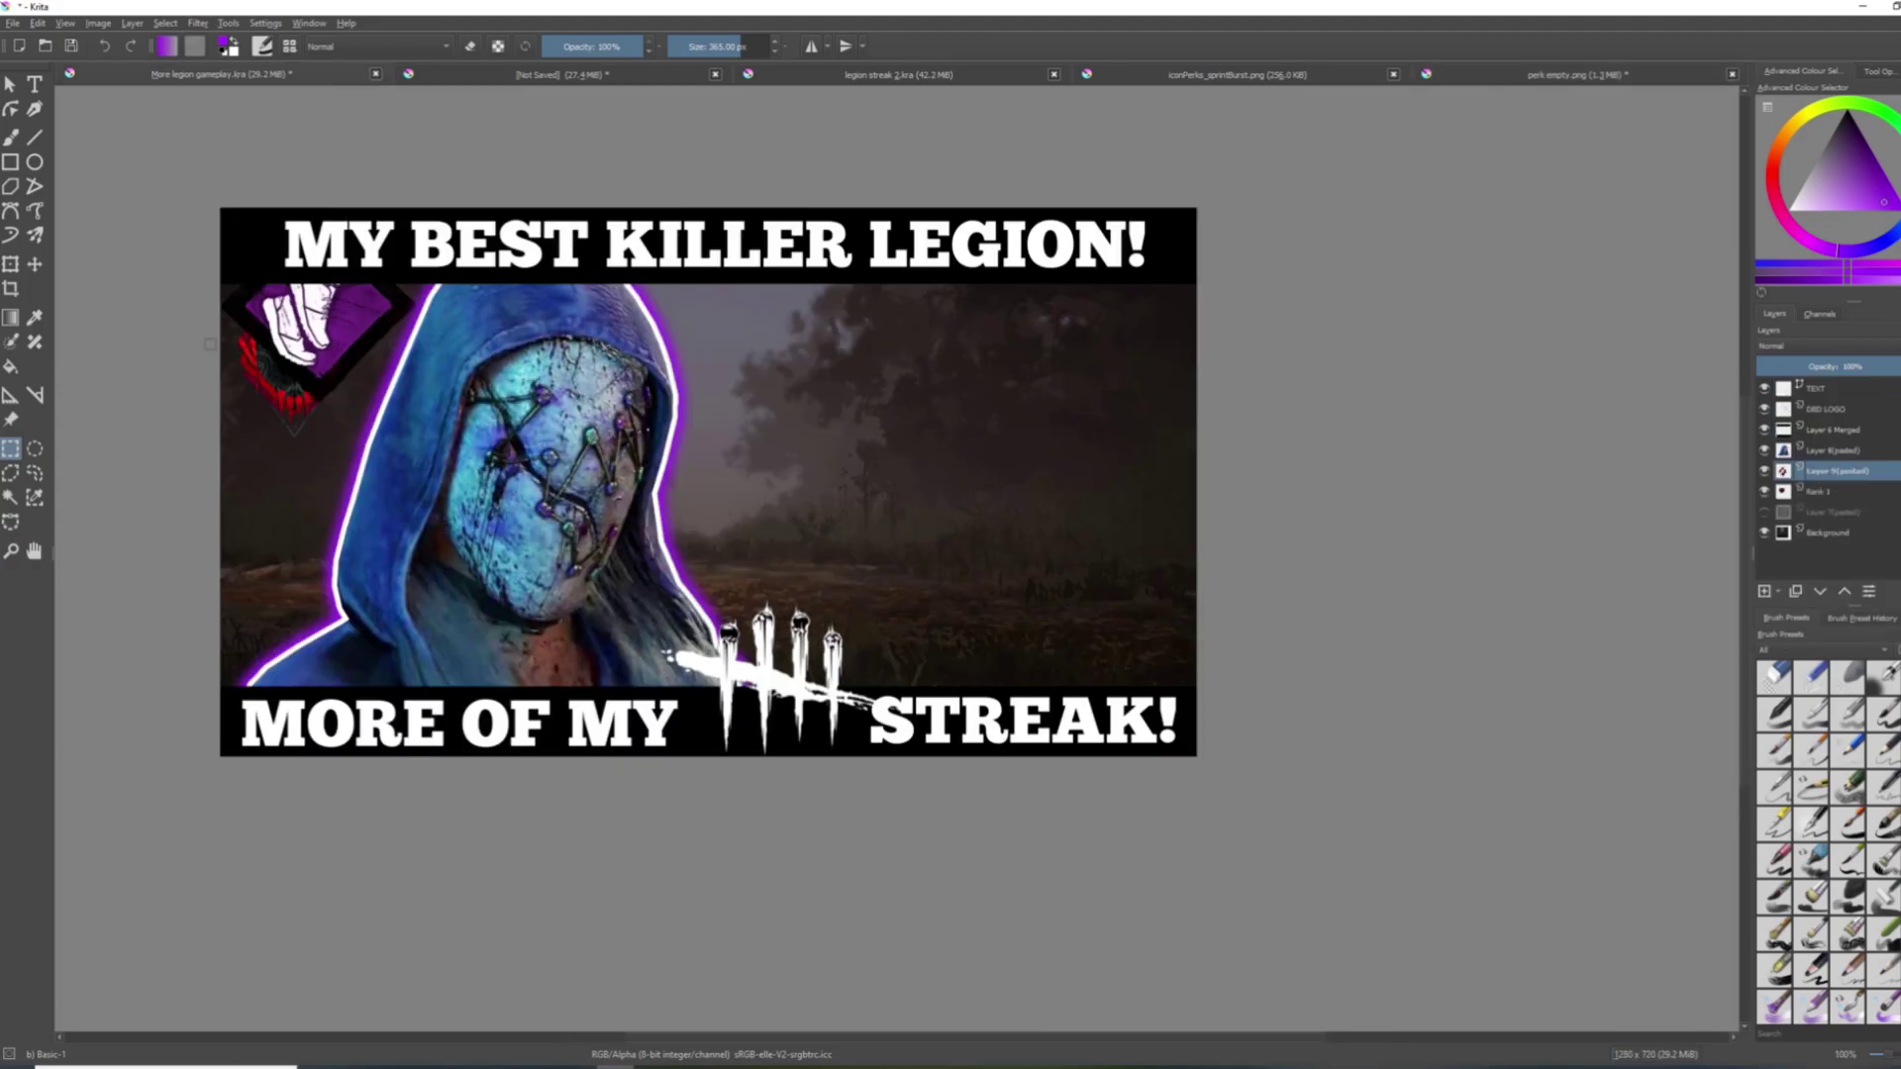
key(t)
drag(290, 364, 896, 480)
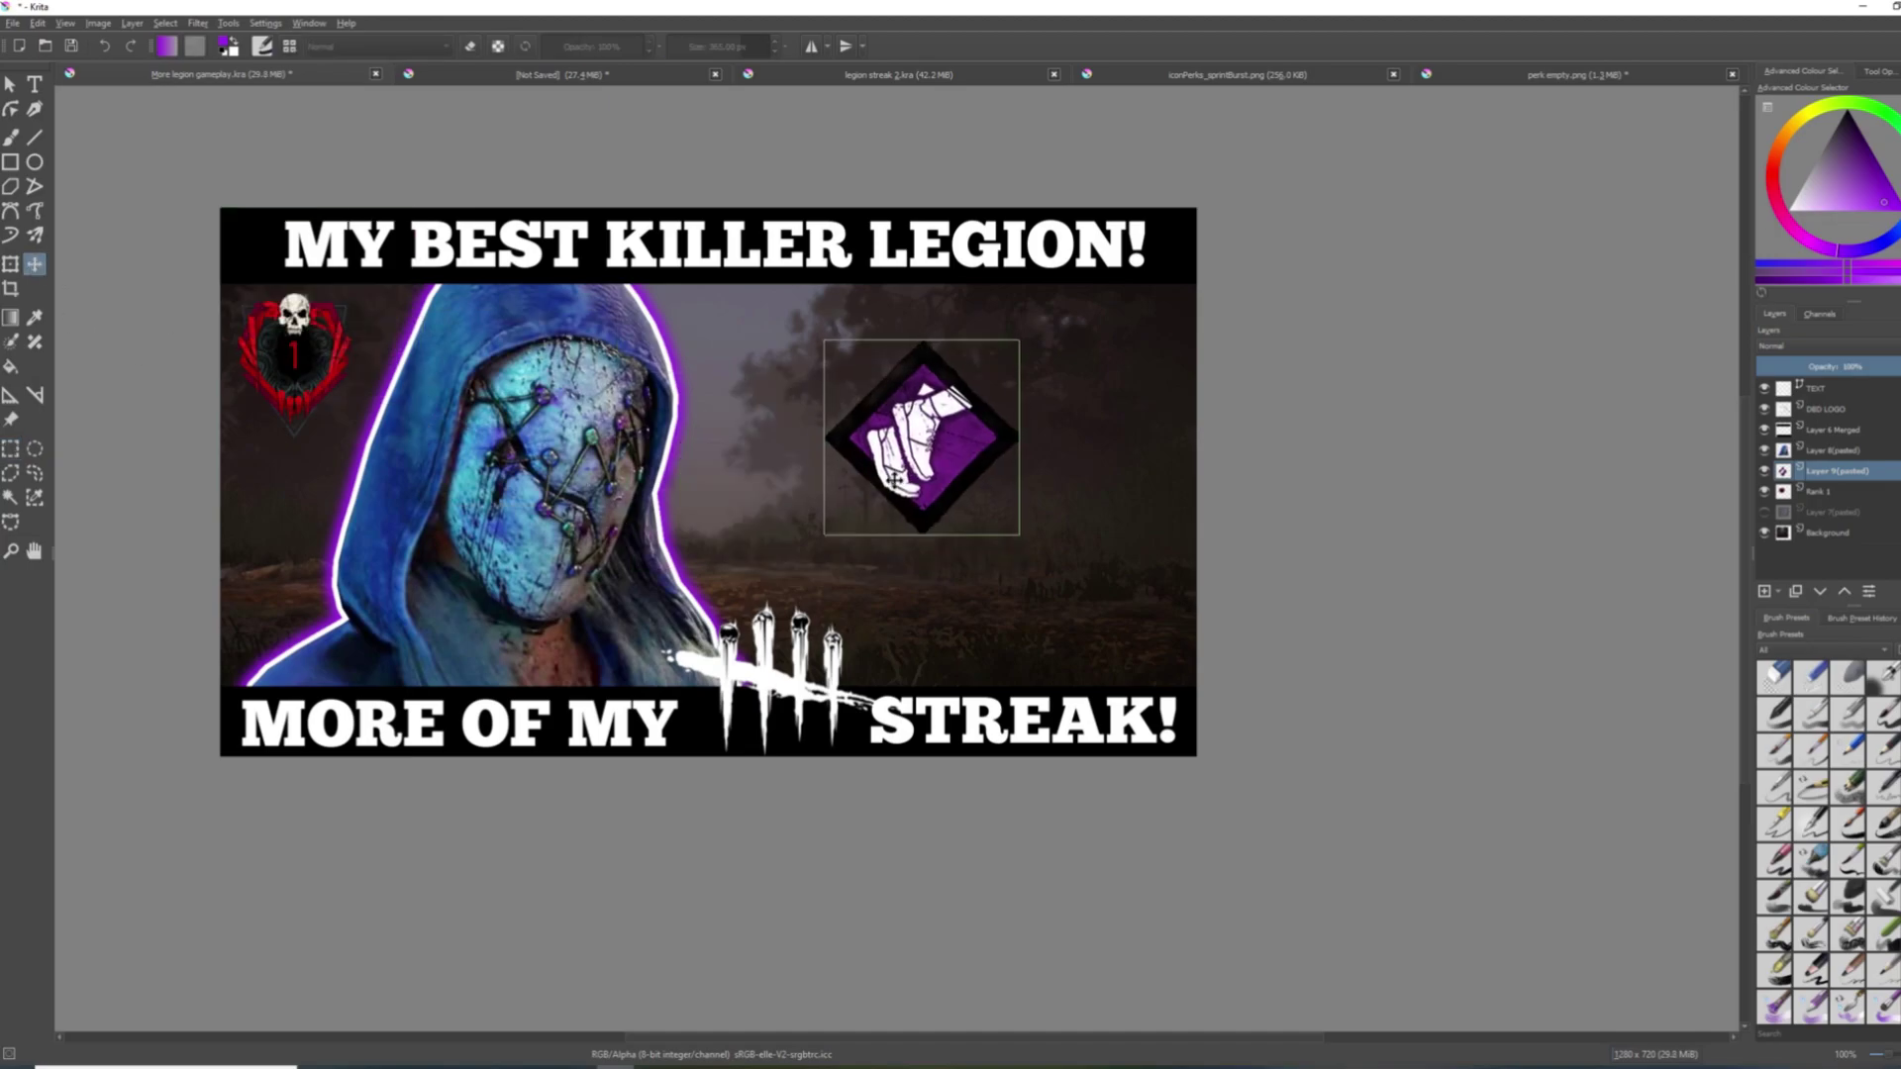
key(Delete)
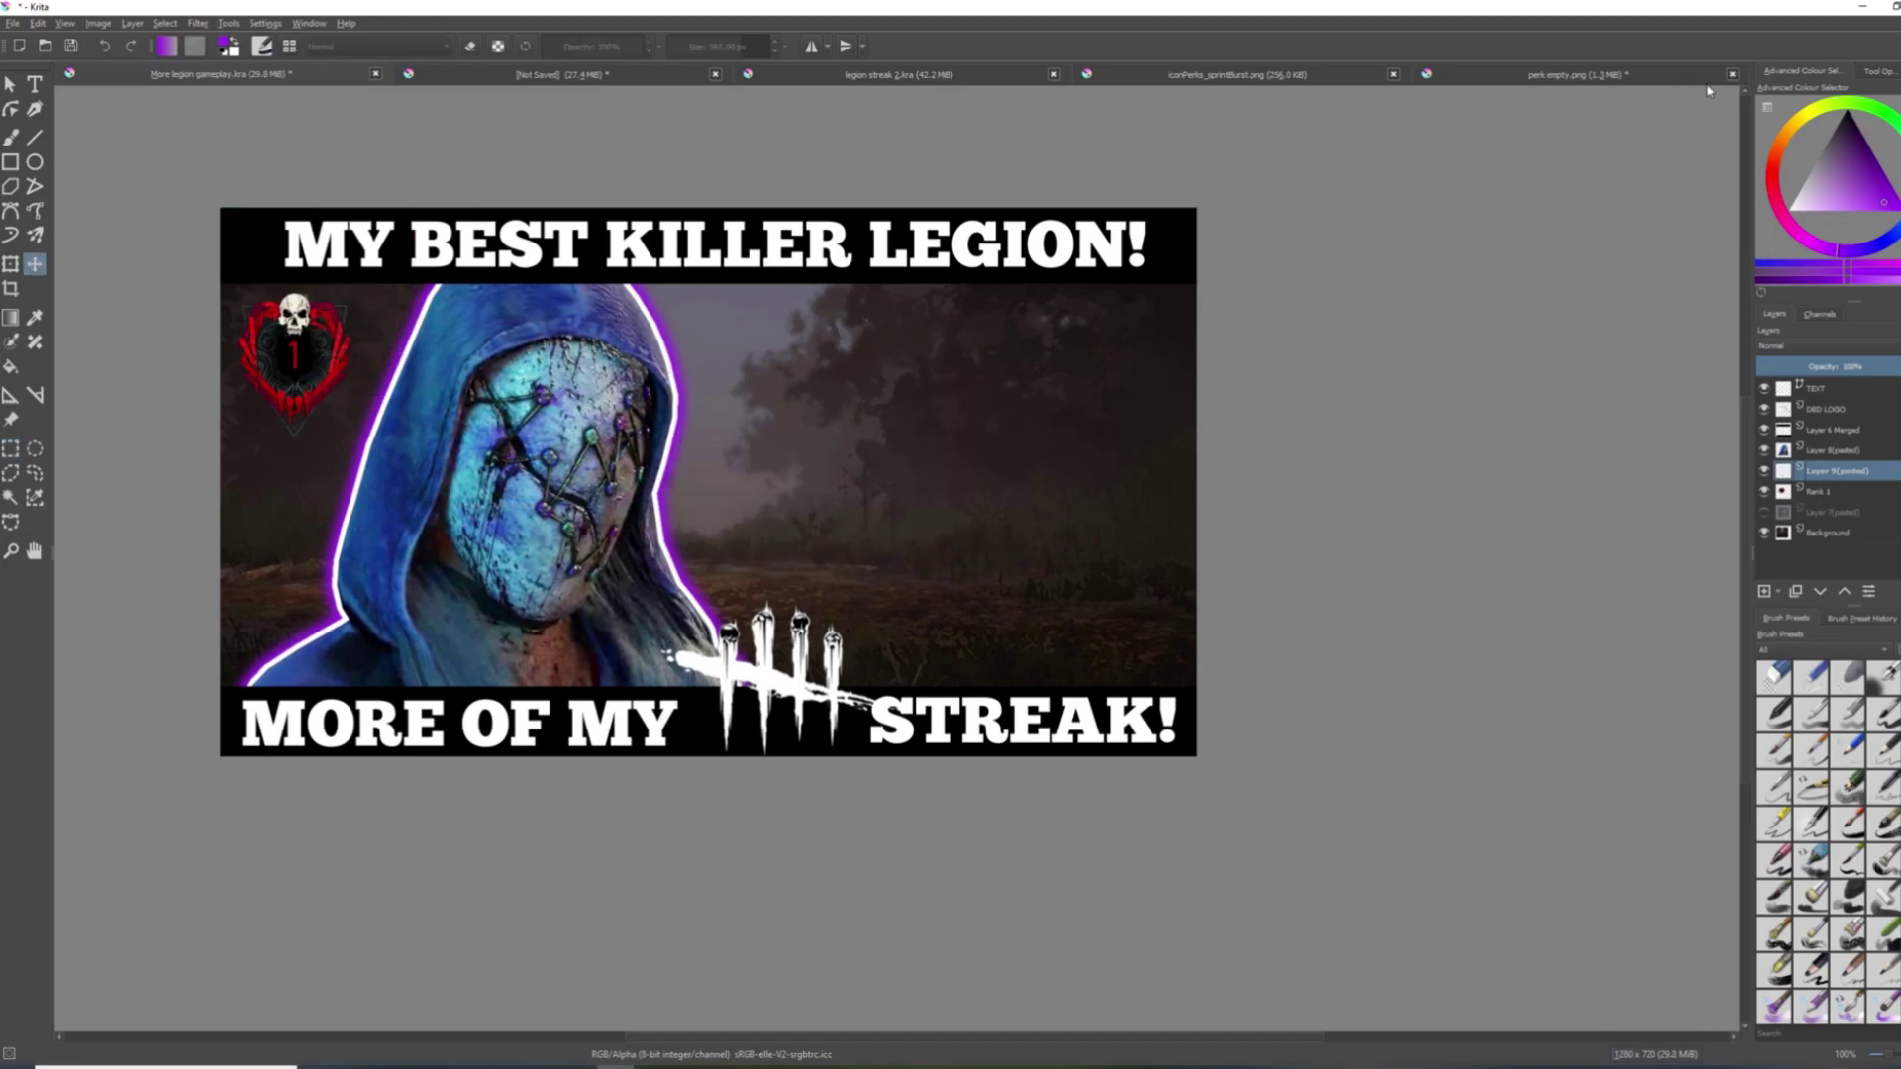
Close the perk empty and Sprint Burst images, discarding changes, and return to More legion gameplay.
click(1733, 76)
click(1000, 558)
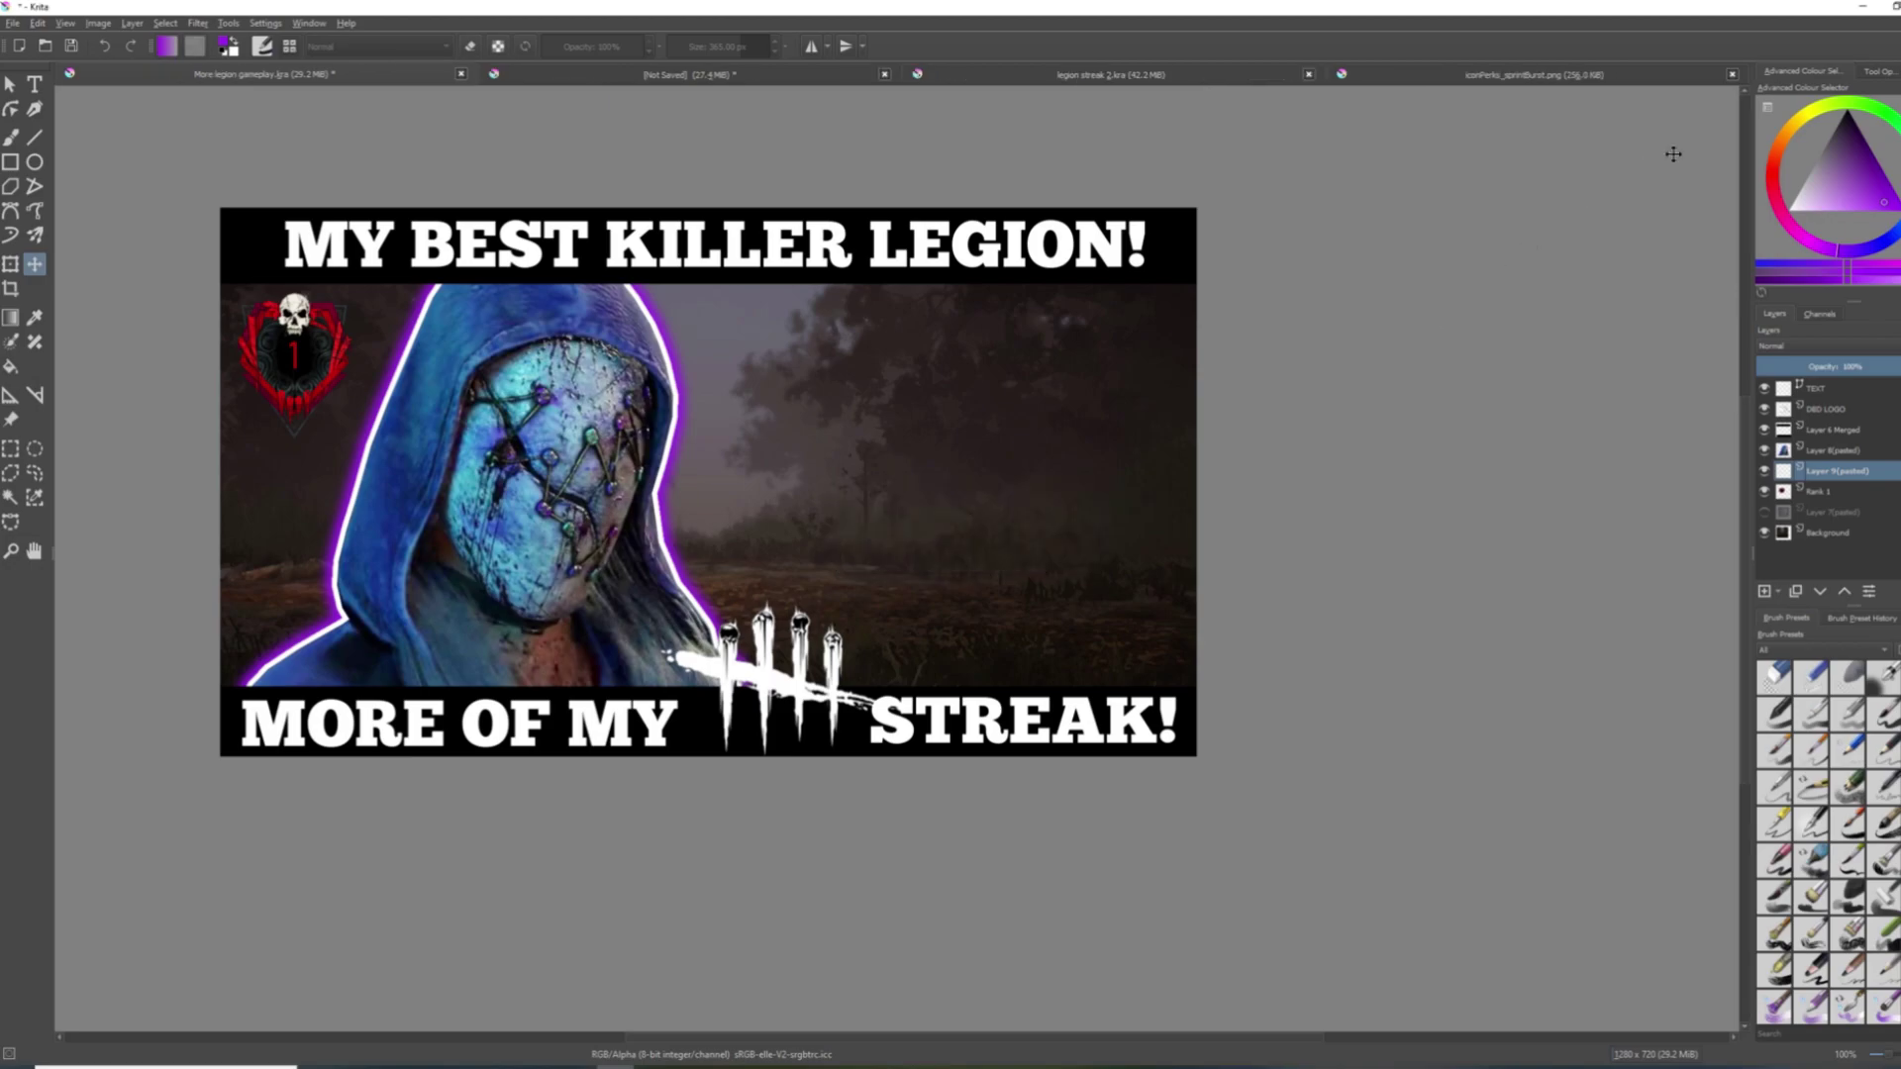
click(1733, 76)
click(1017, 559)
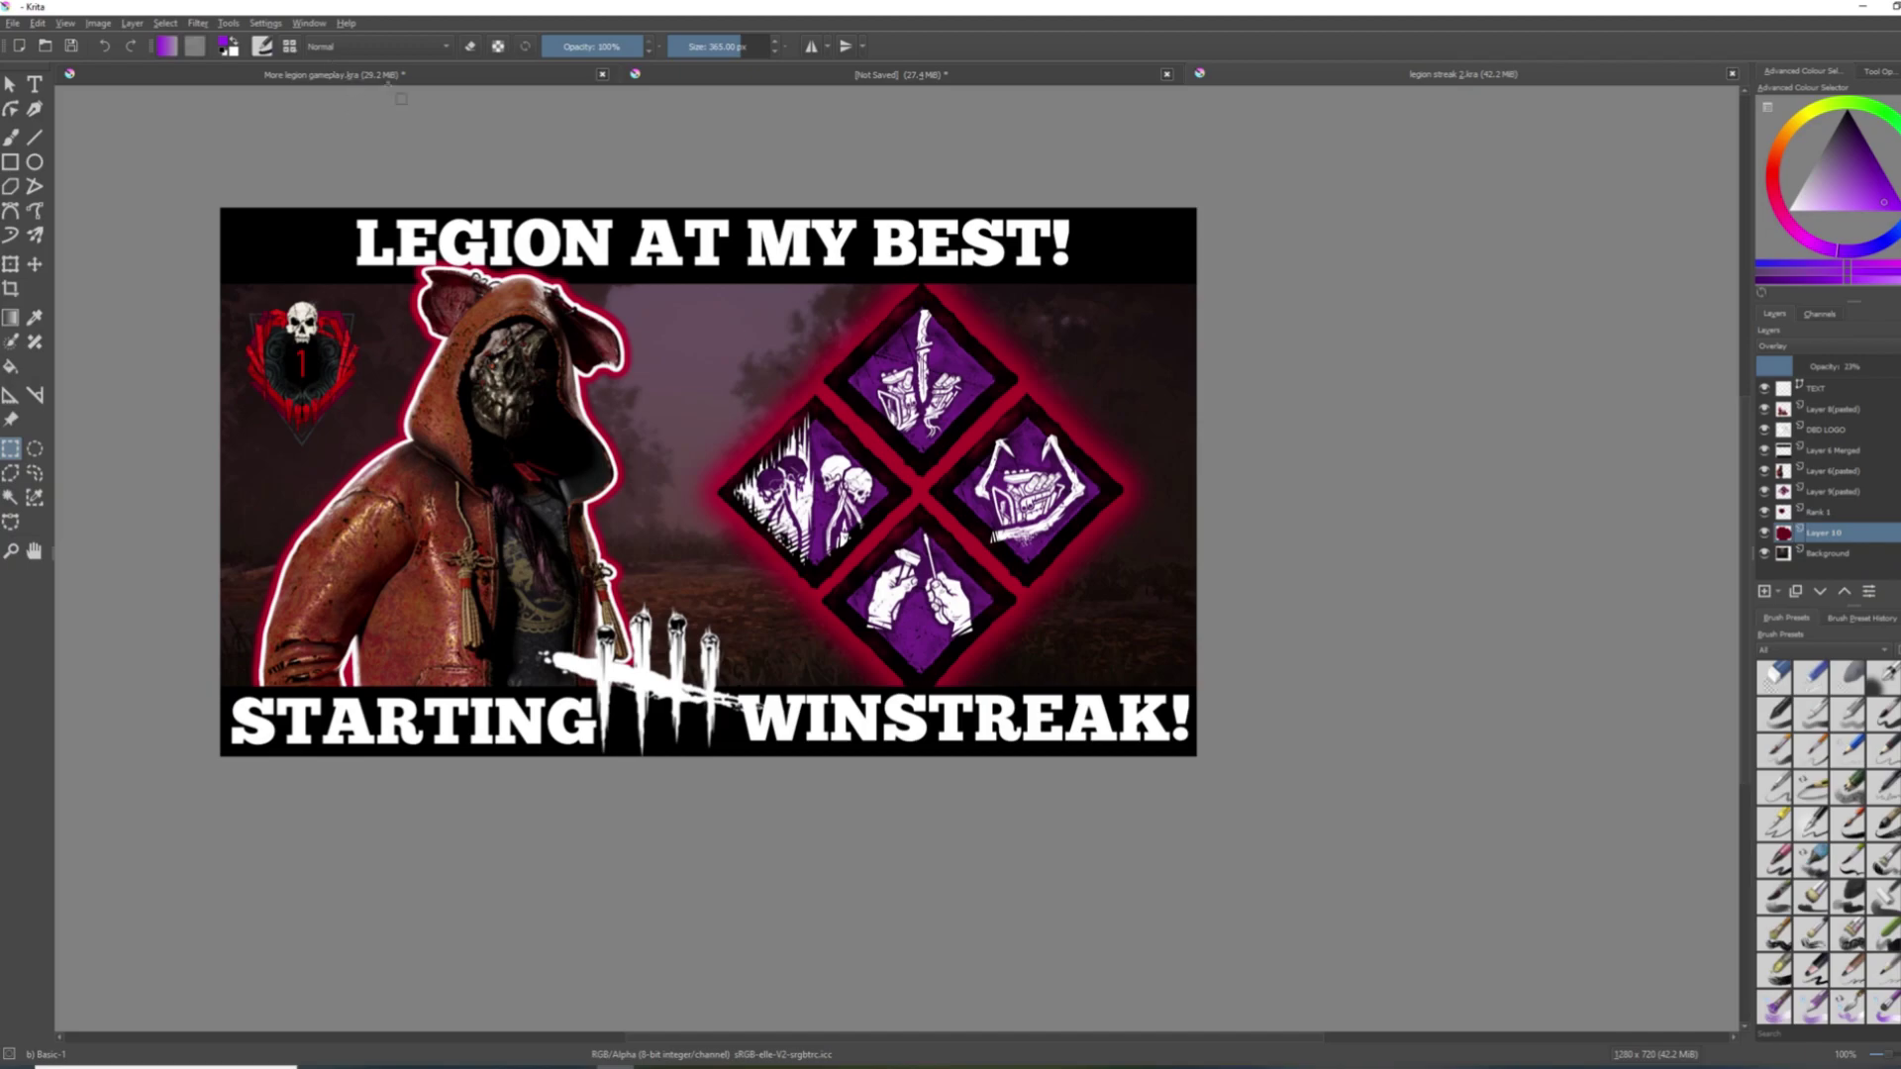
click(461, 80)
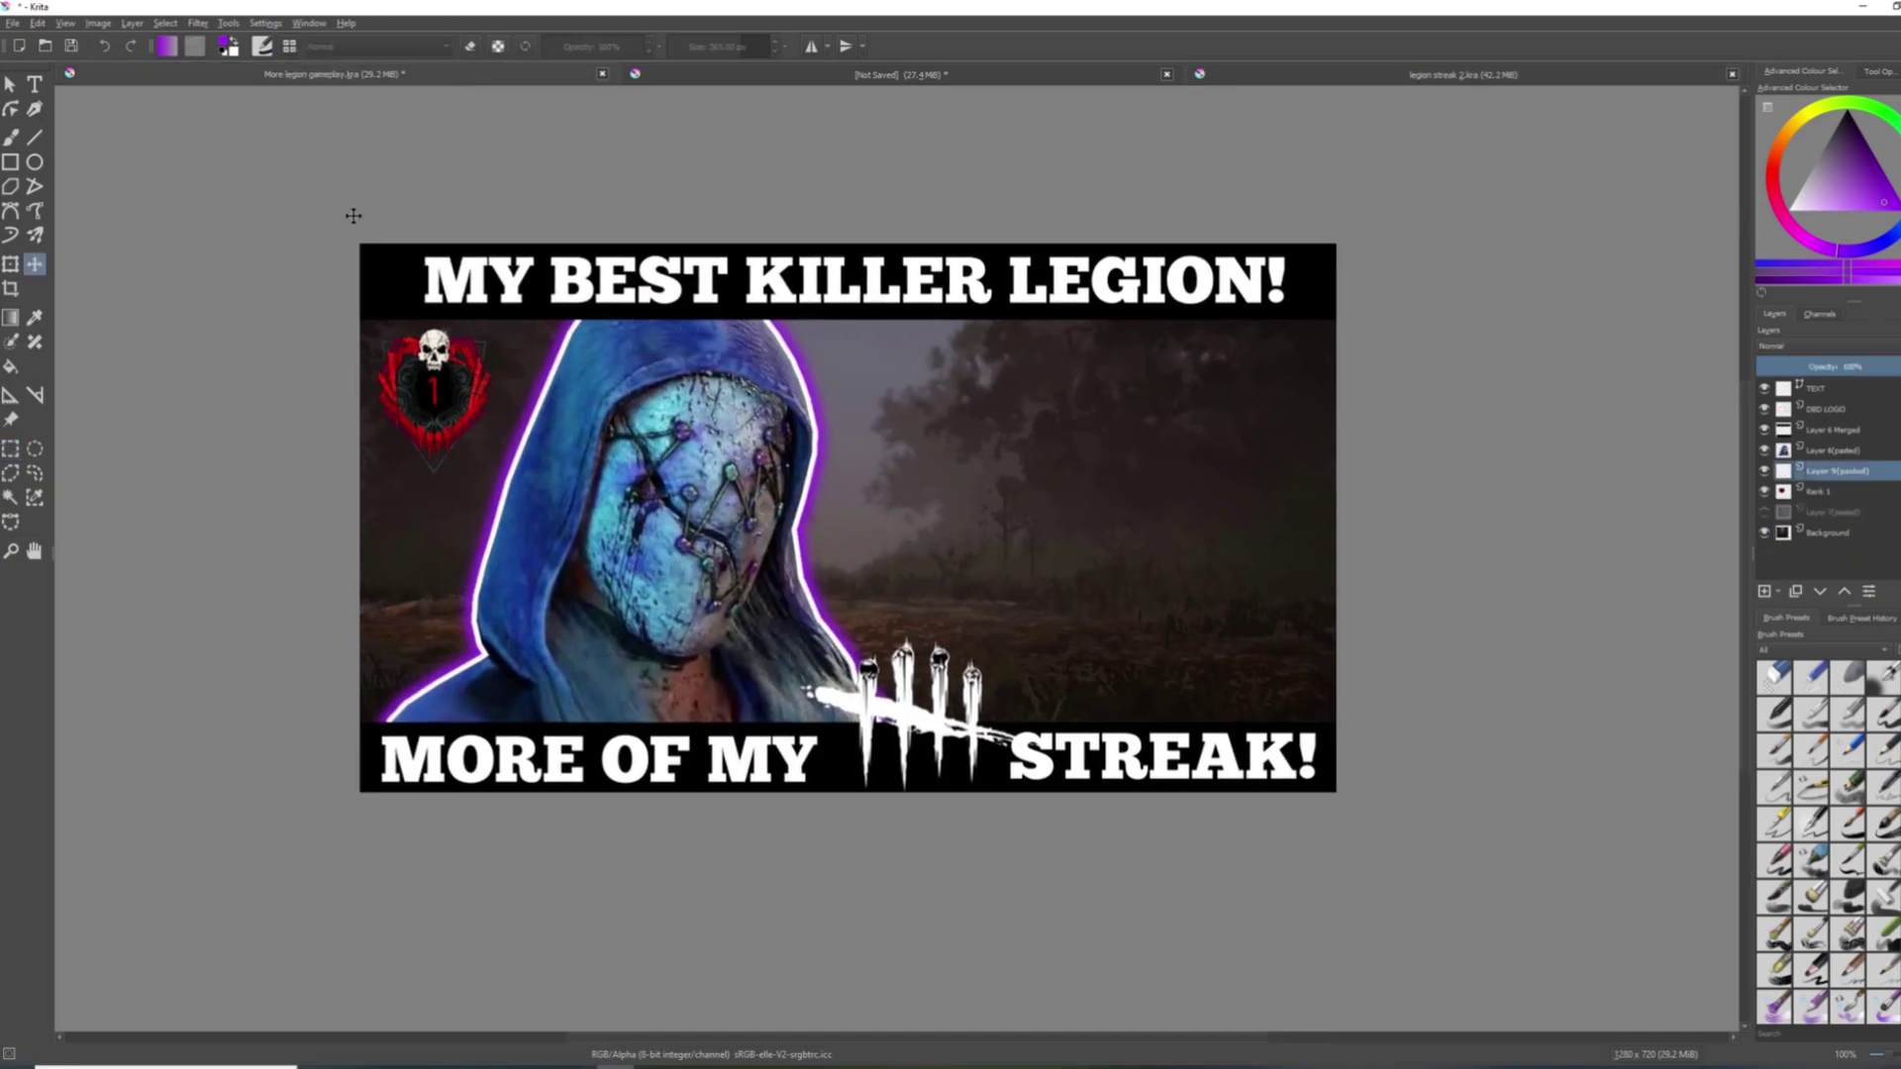
click(6, 23)
Multi-select Undying, Ruin, Tinkerer and Discordance in 'Perks with background' and open all four.
click(44, 59)
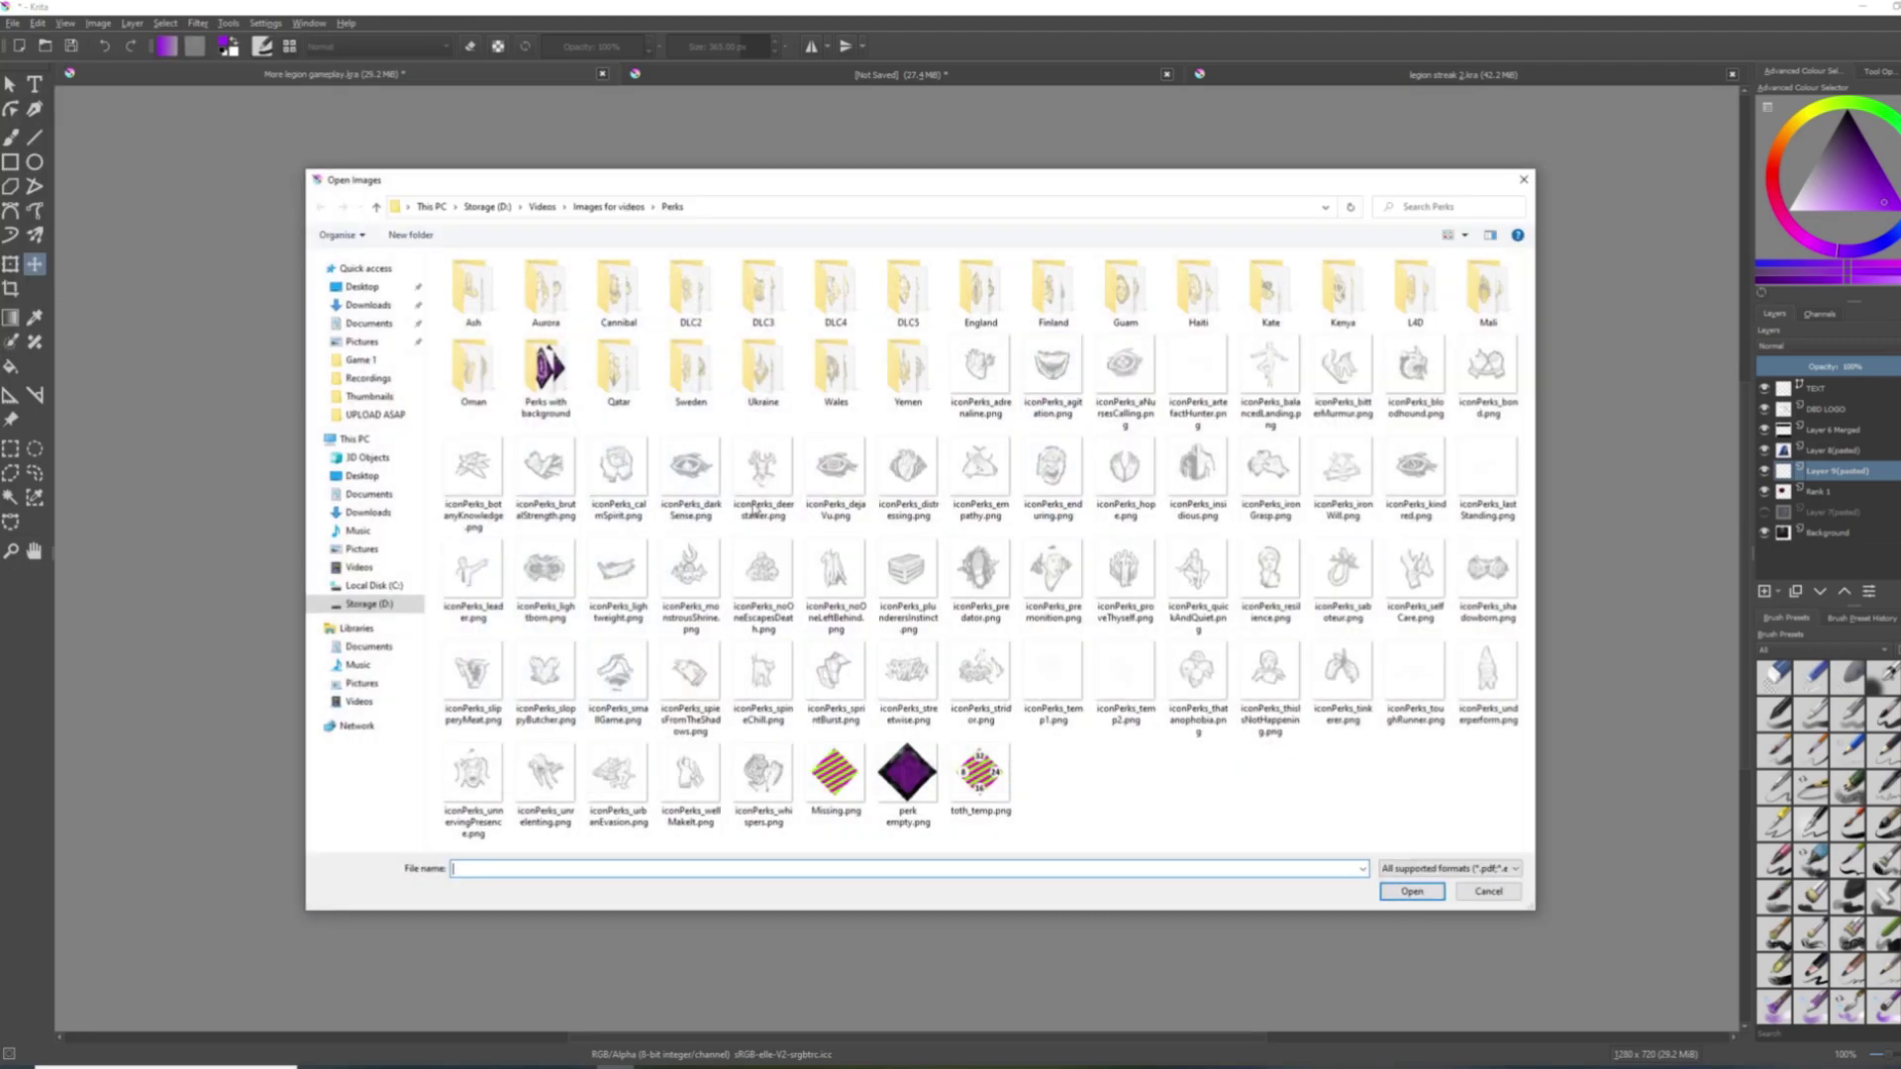
double_click(546, 374)
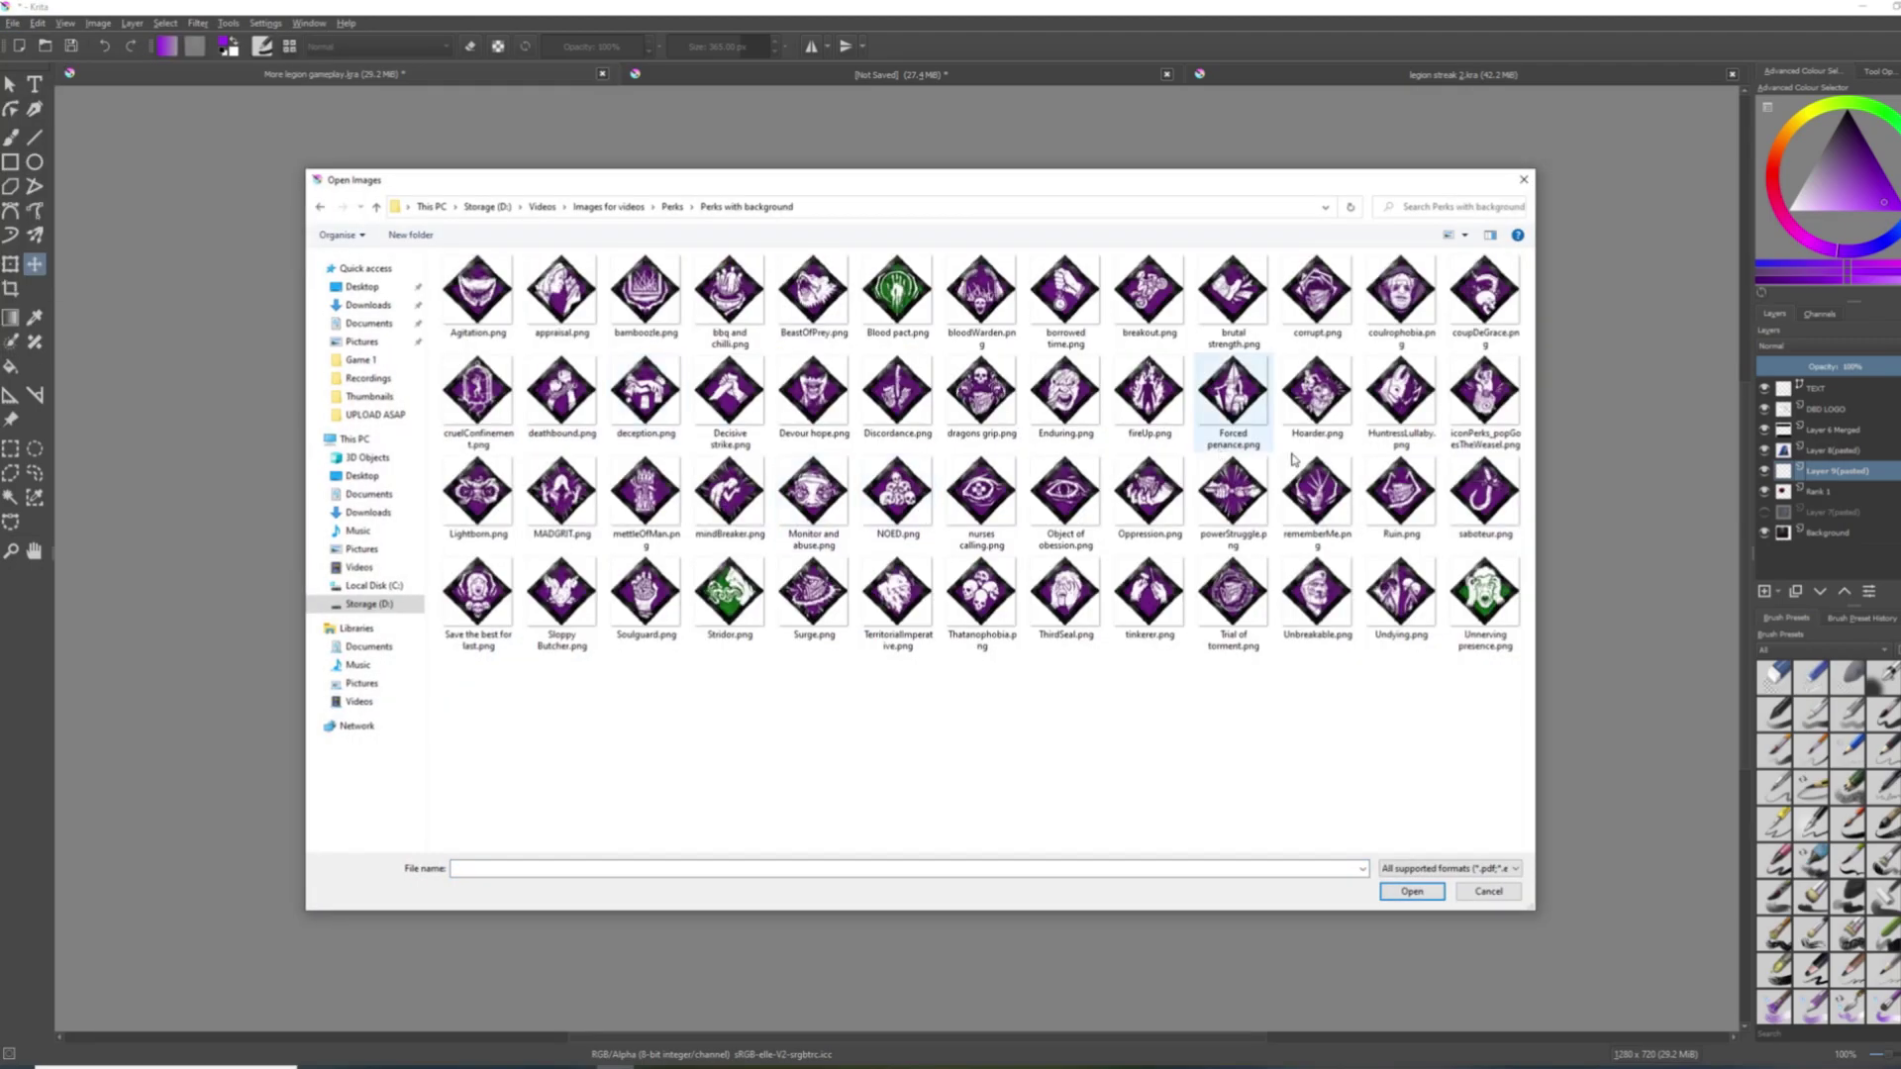
click(1414, 607)
ctrl+click(1404, 529)
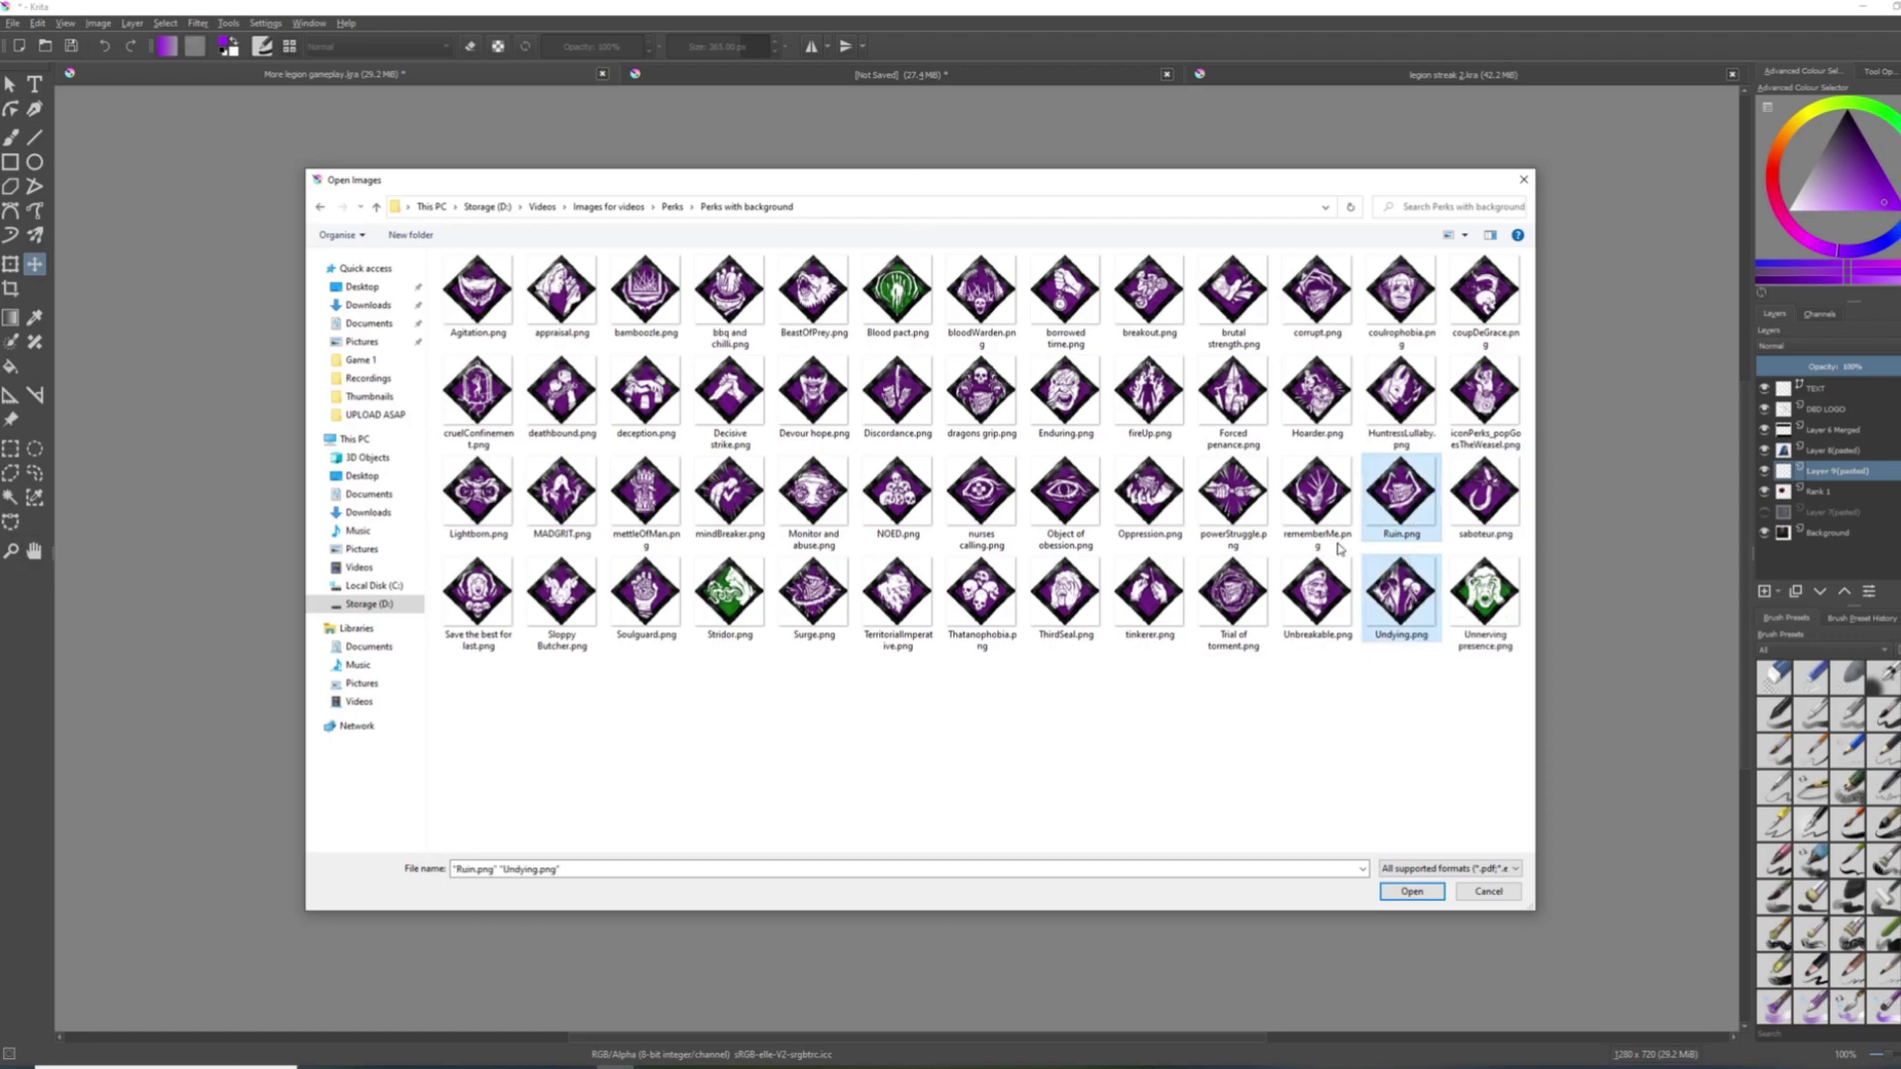
ctrl+click(1148, 602)
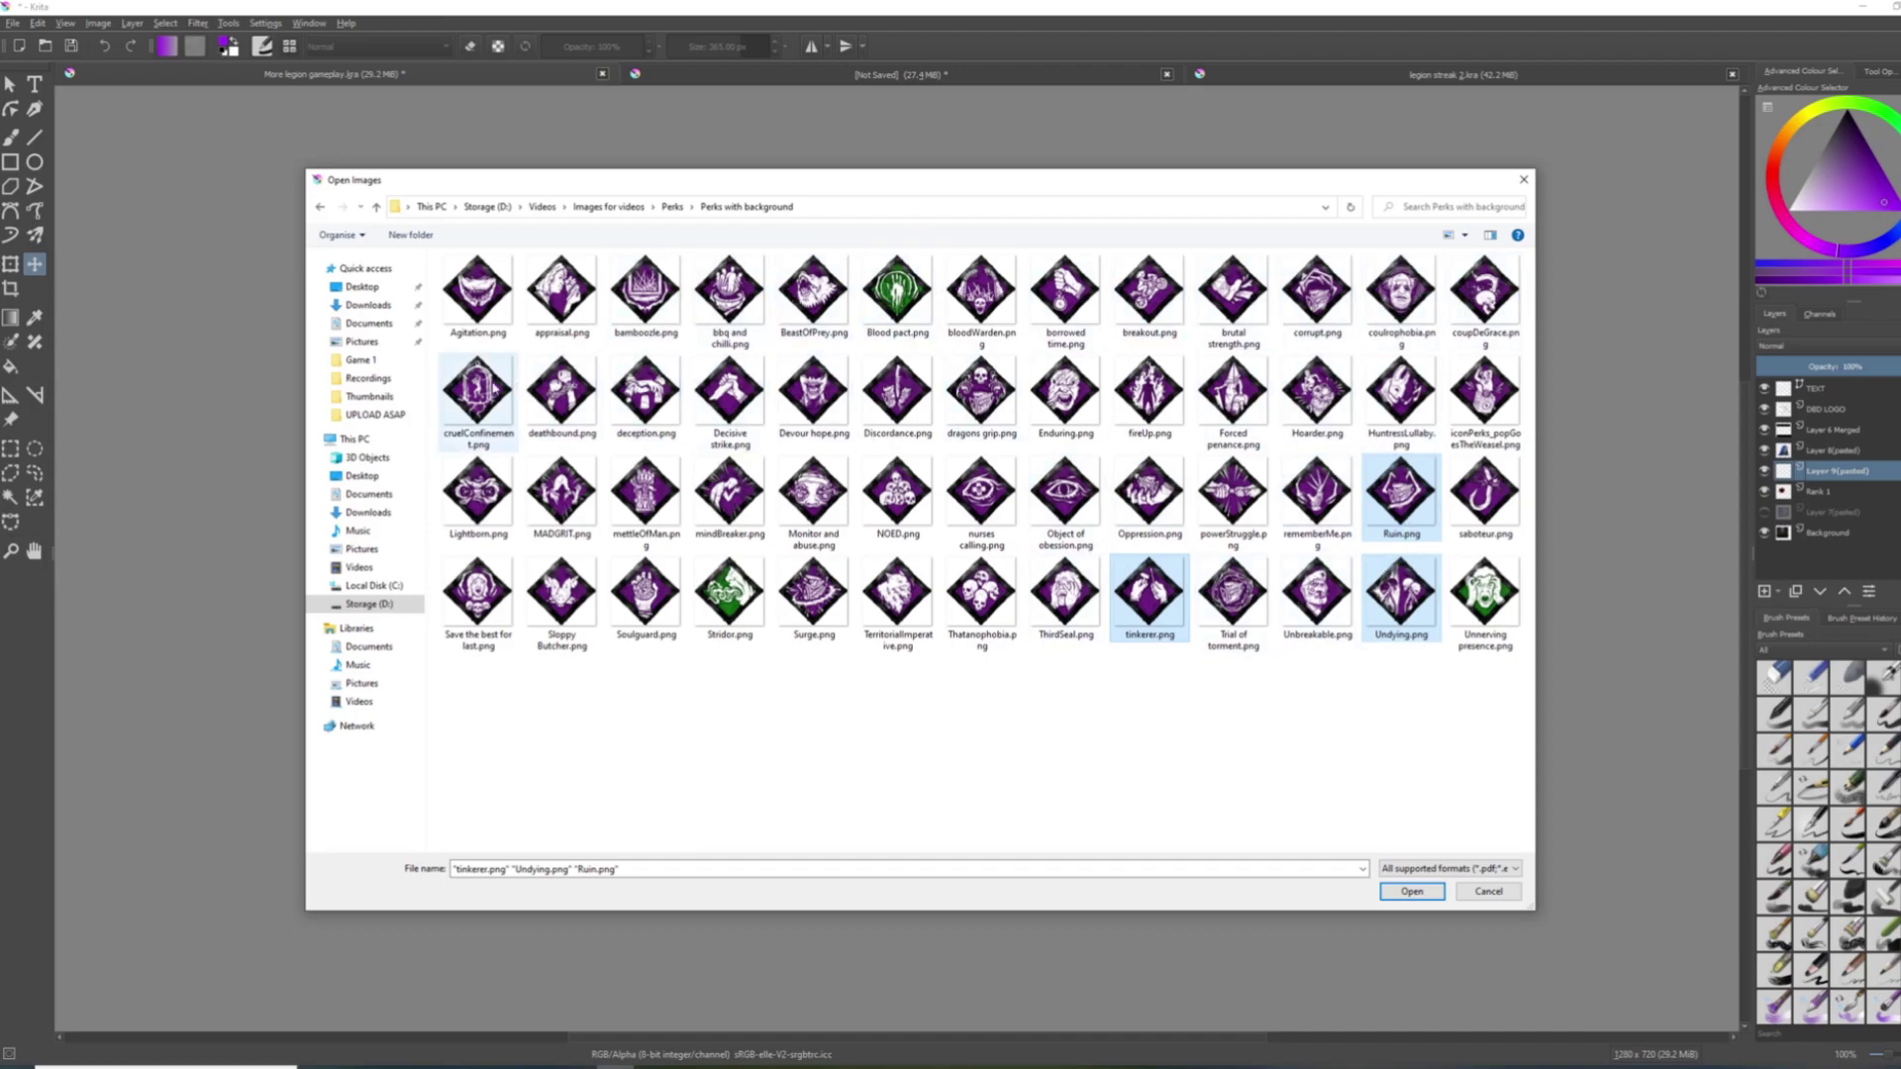
ctrl+click(902, 411)
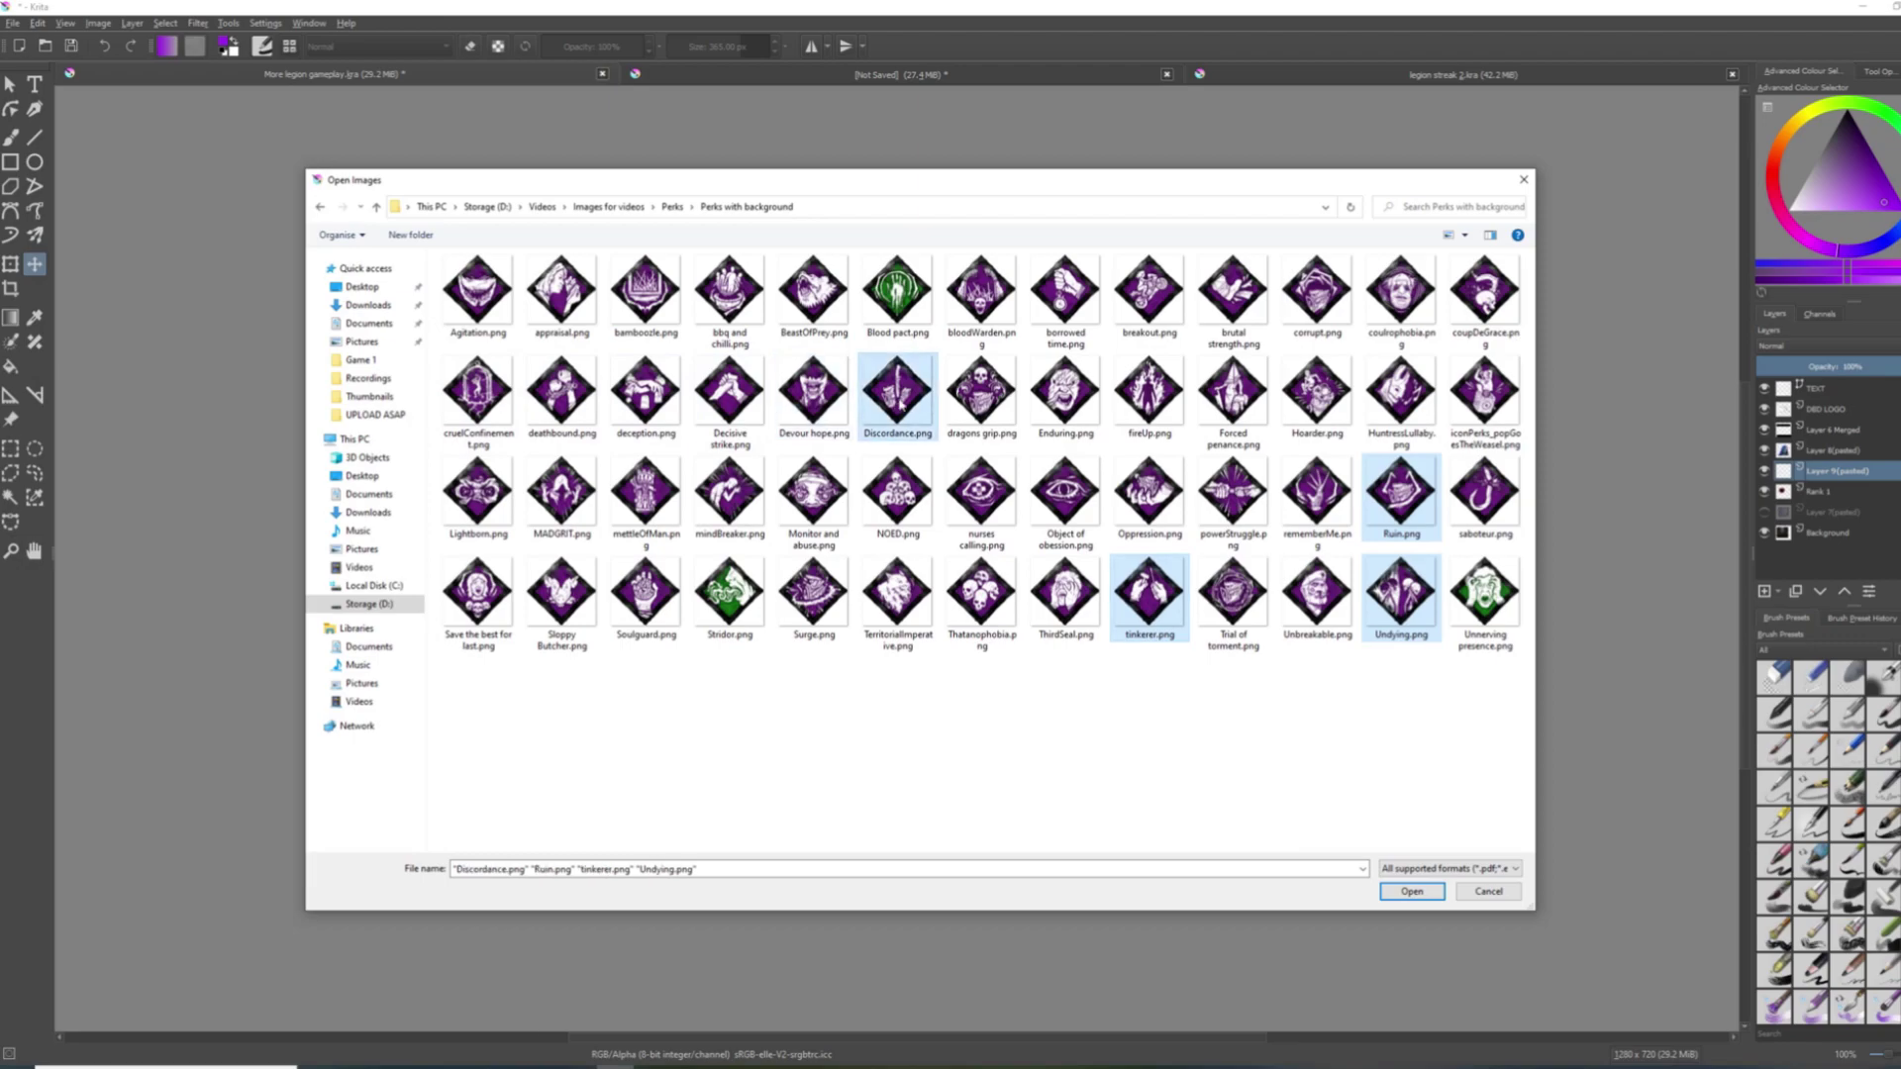
click(1414, 890)
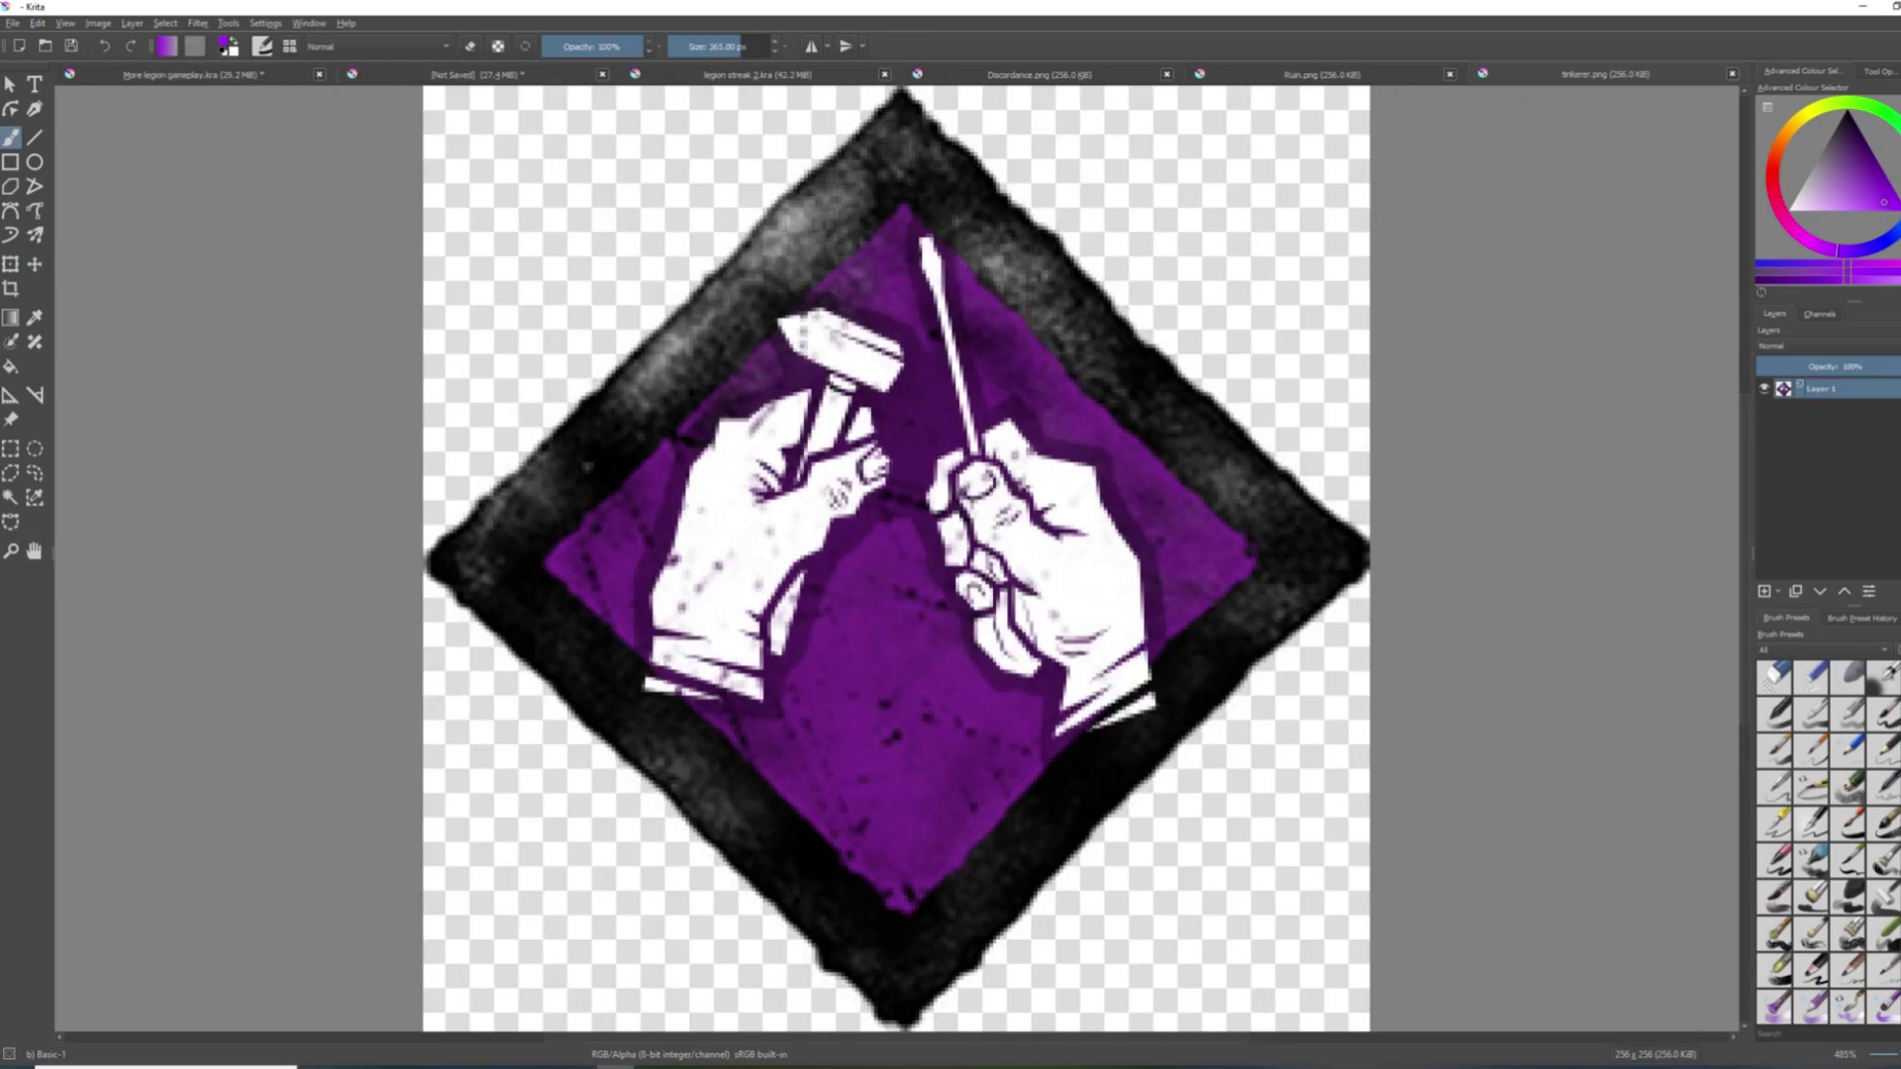
Re-save the Undying icon as PNG over Undying.png, keeping the alpha channel.
scroll(1141, 652, down, 3)
scroll(1142, 652, down, 3)
click(11, 451)
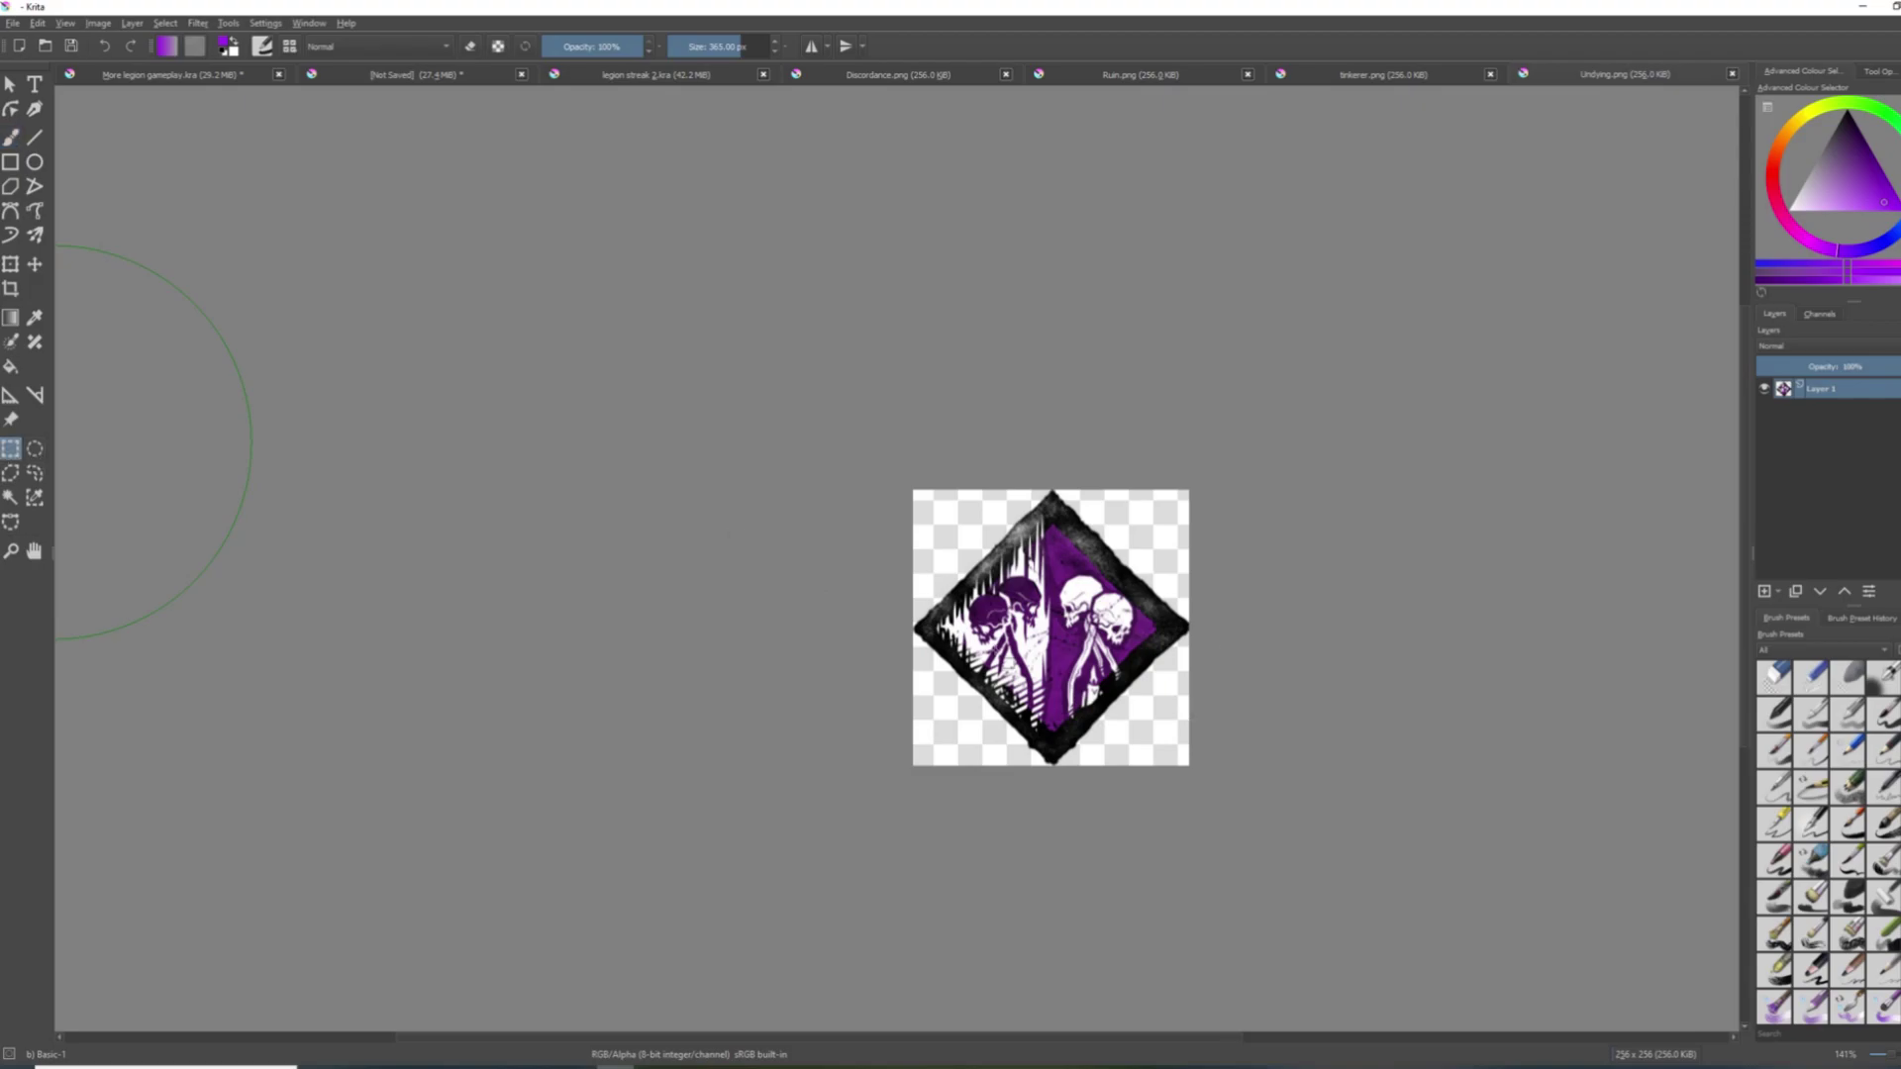
click(13, 23)
click(54, 113)
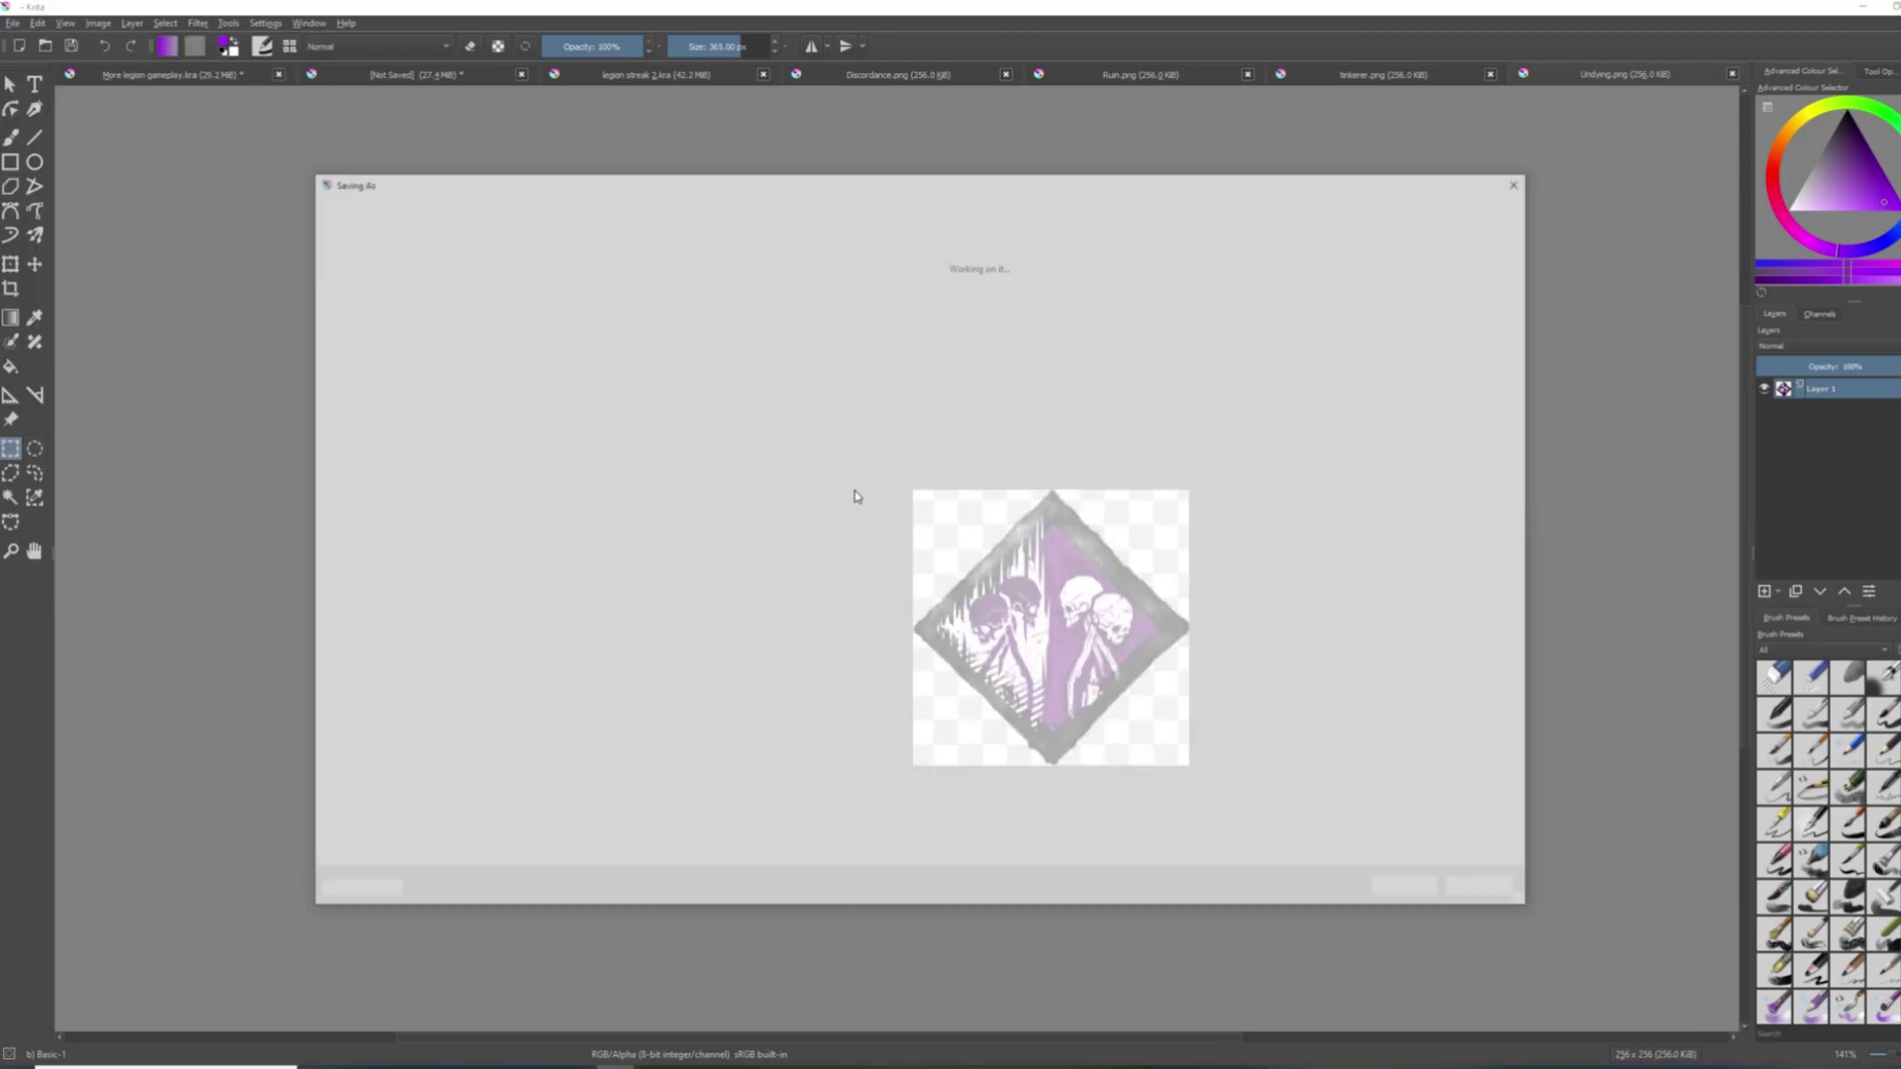
click(476, 859)
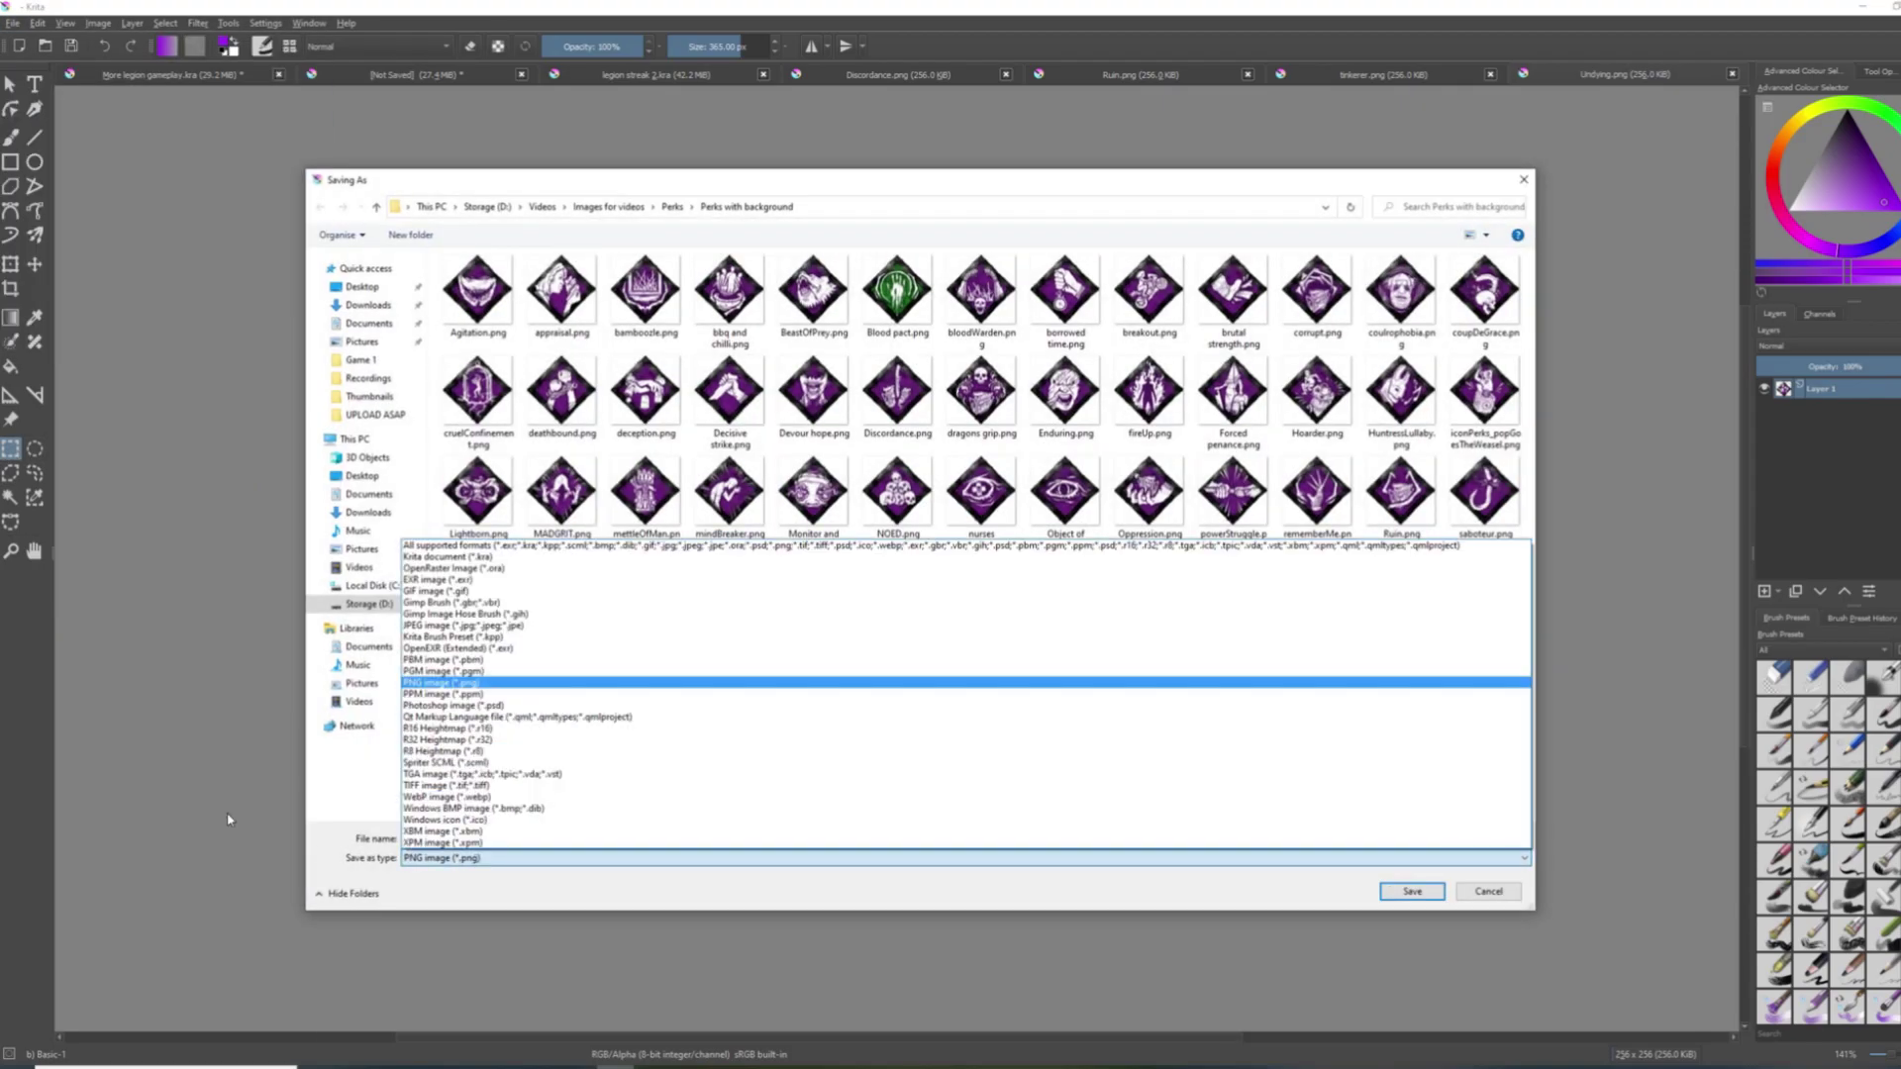
key(Return)
key(Return)
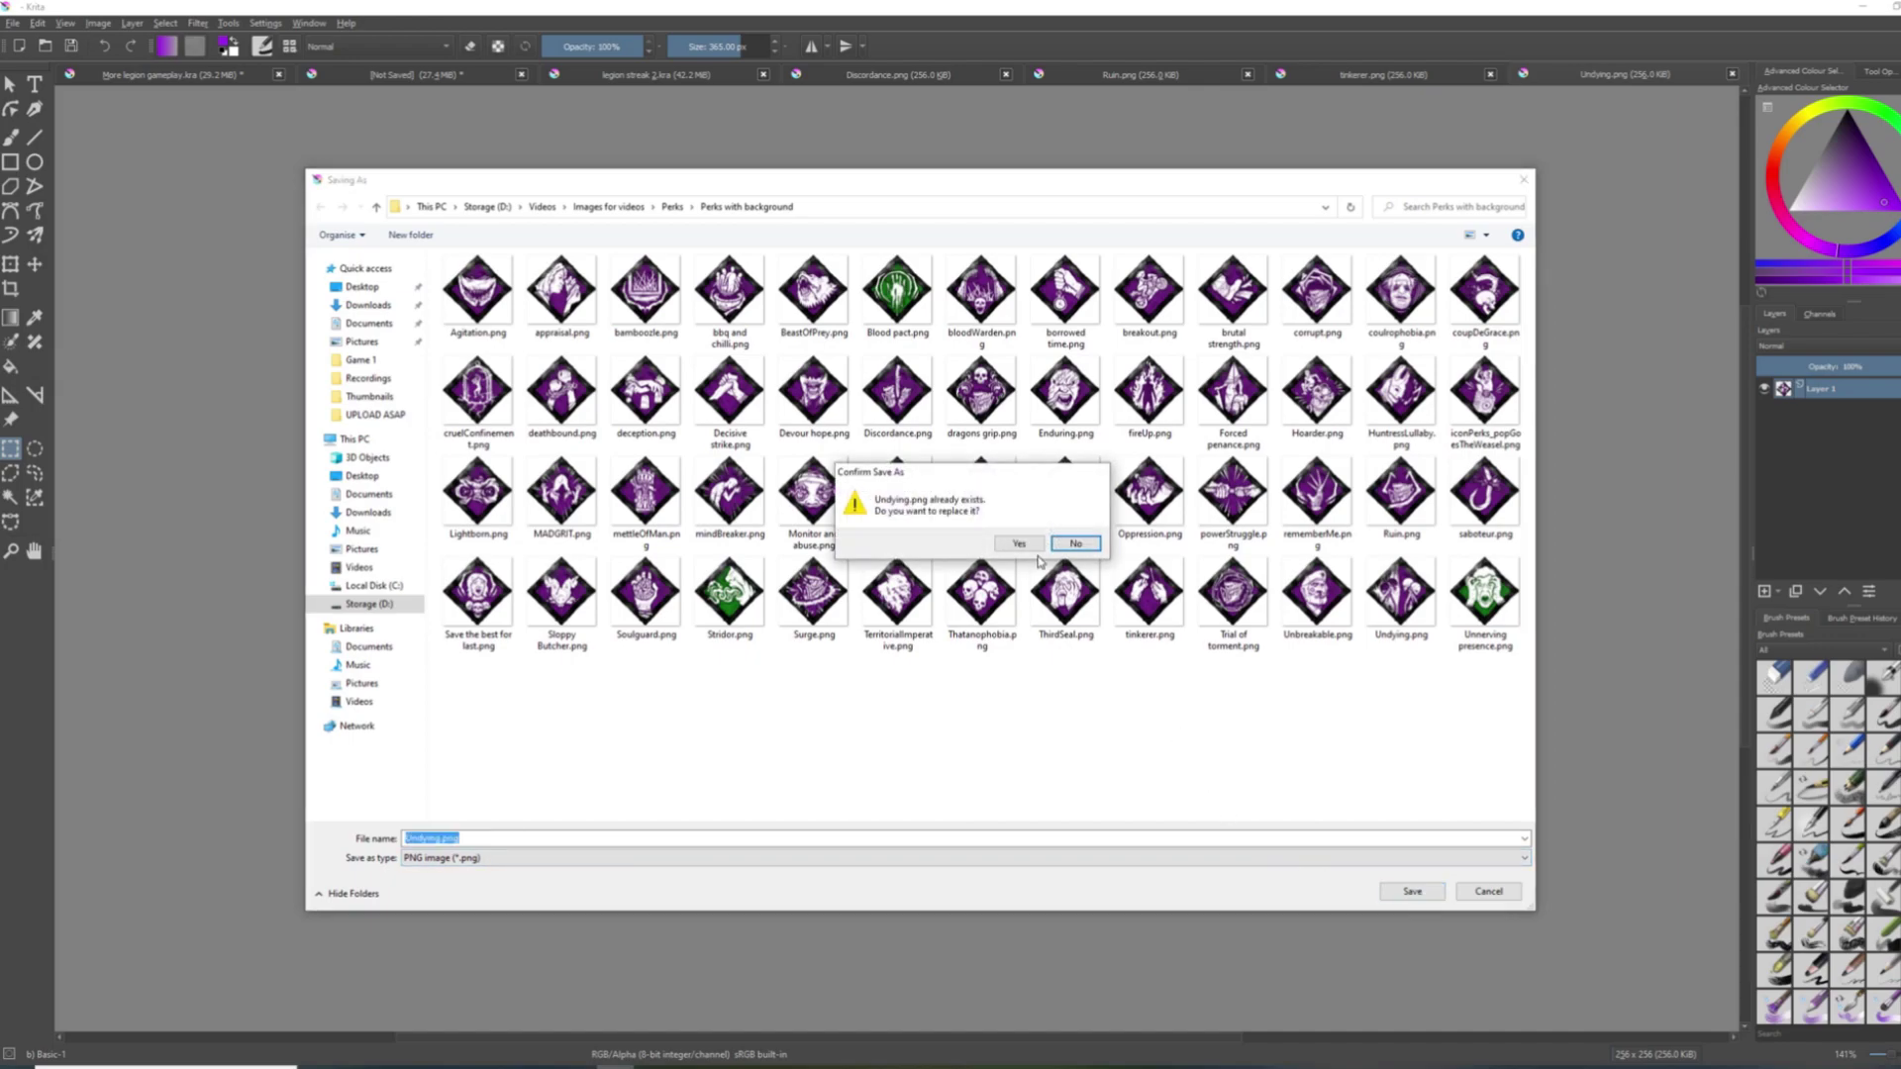
click(1025, 543)
click(1033, 631)
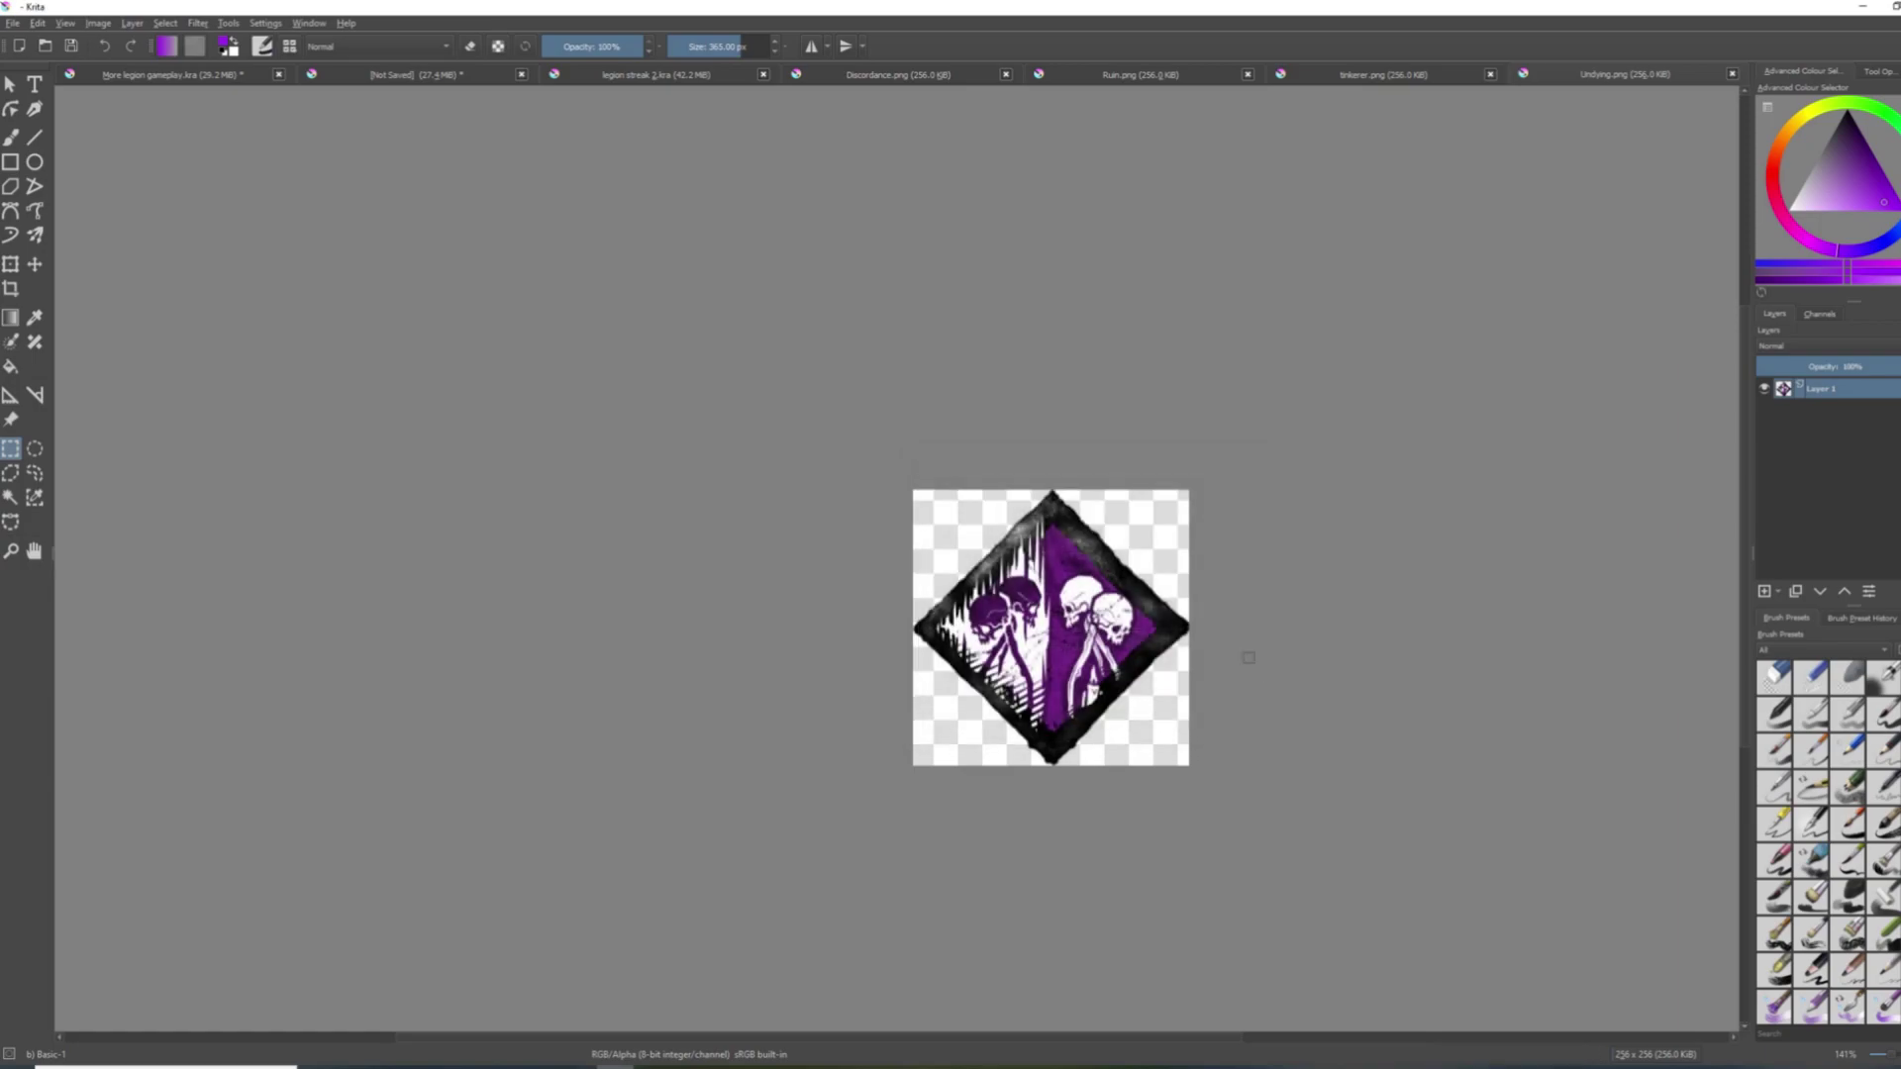
Select the whole Undying icon for copying and return to the green canvas.
scroll(733, 449, up, 2)
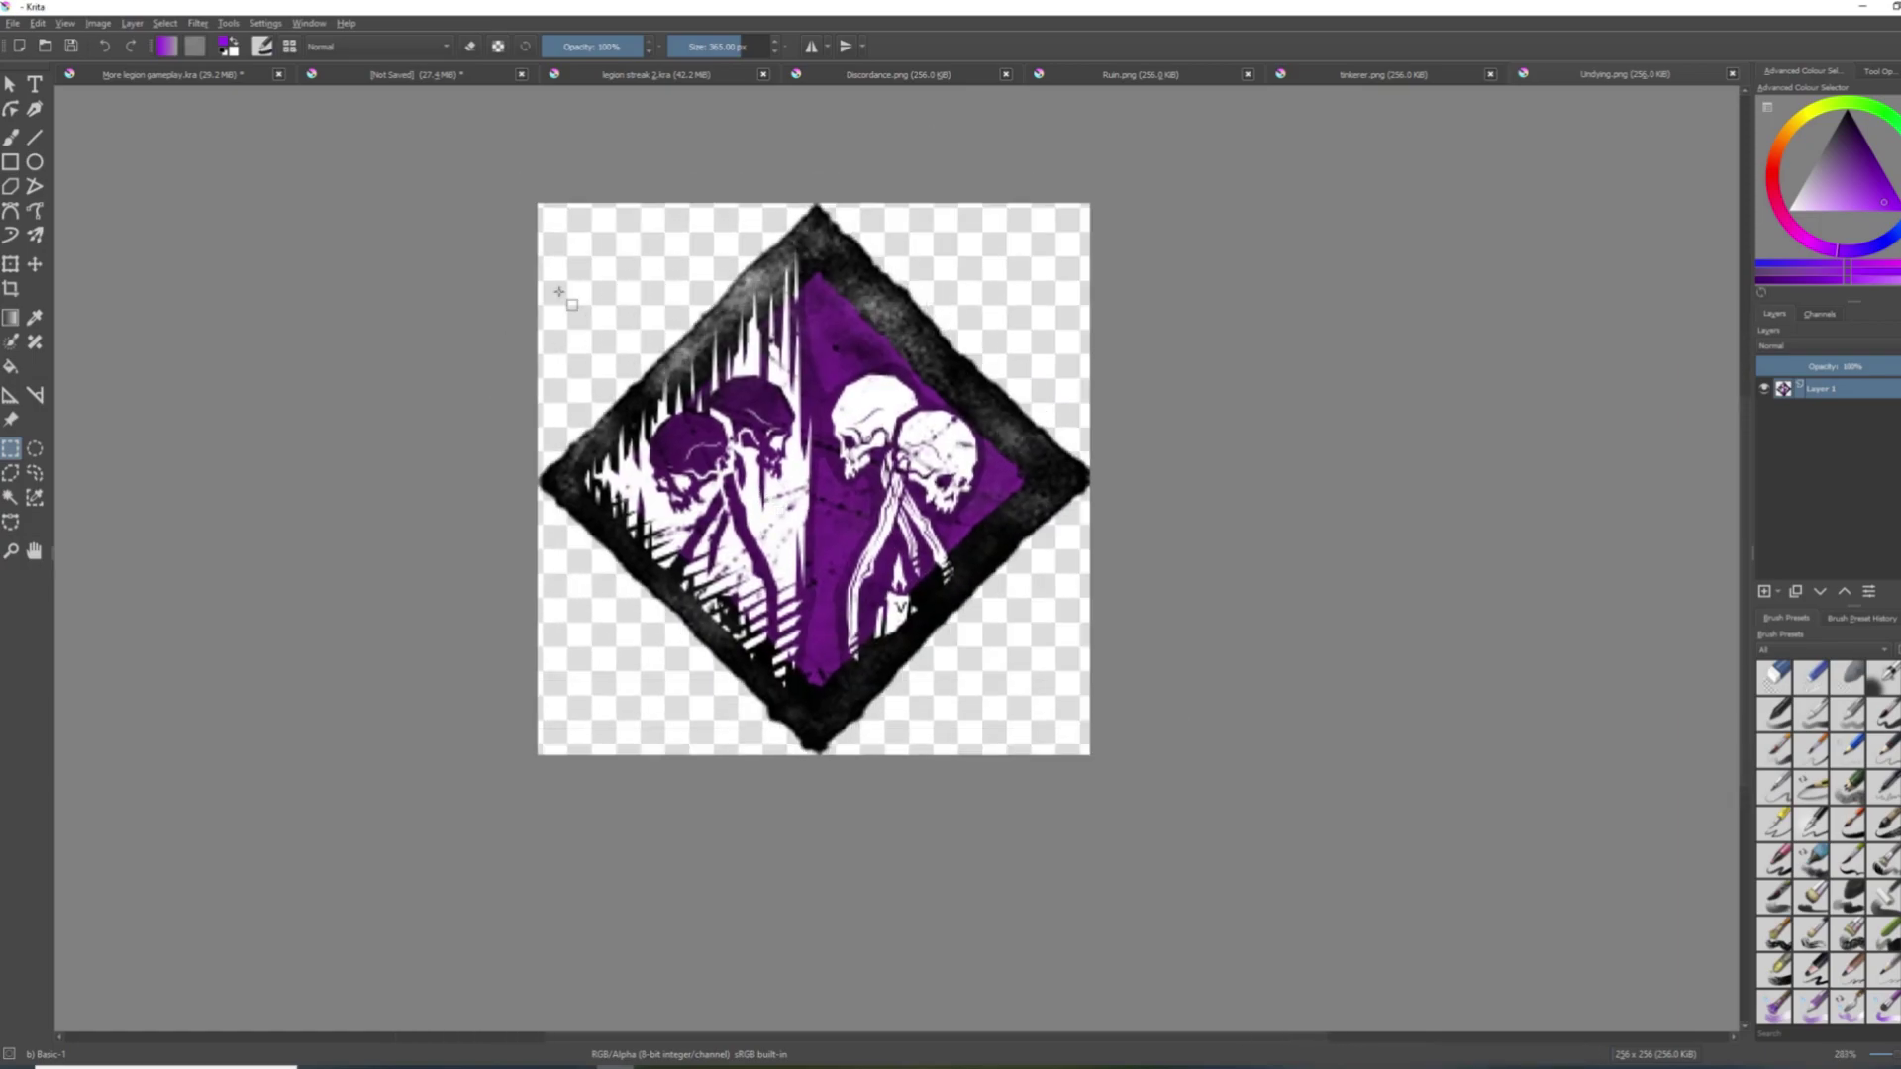
scroll(689, 386, down, 2)
drag(612, 303, 995, 662)
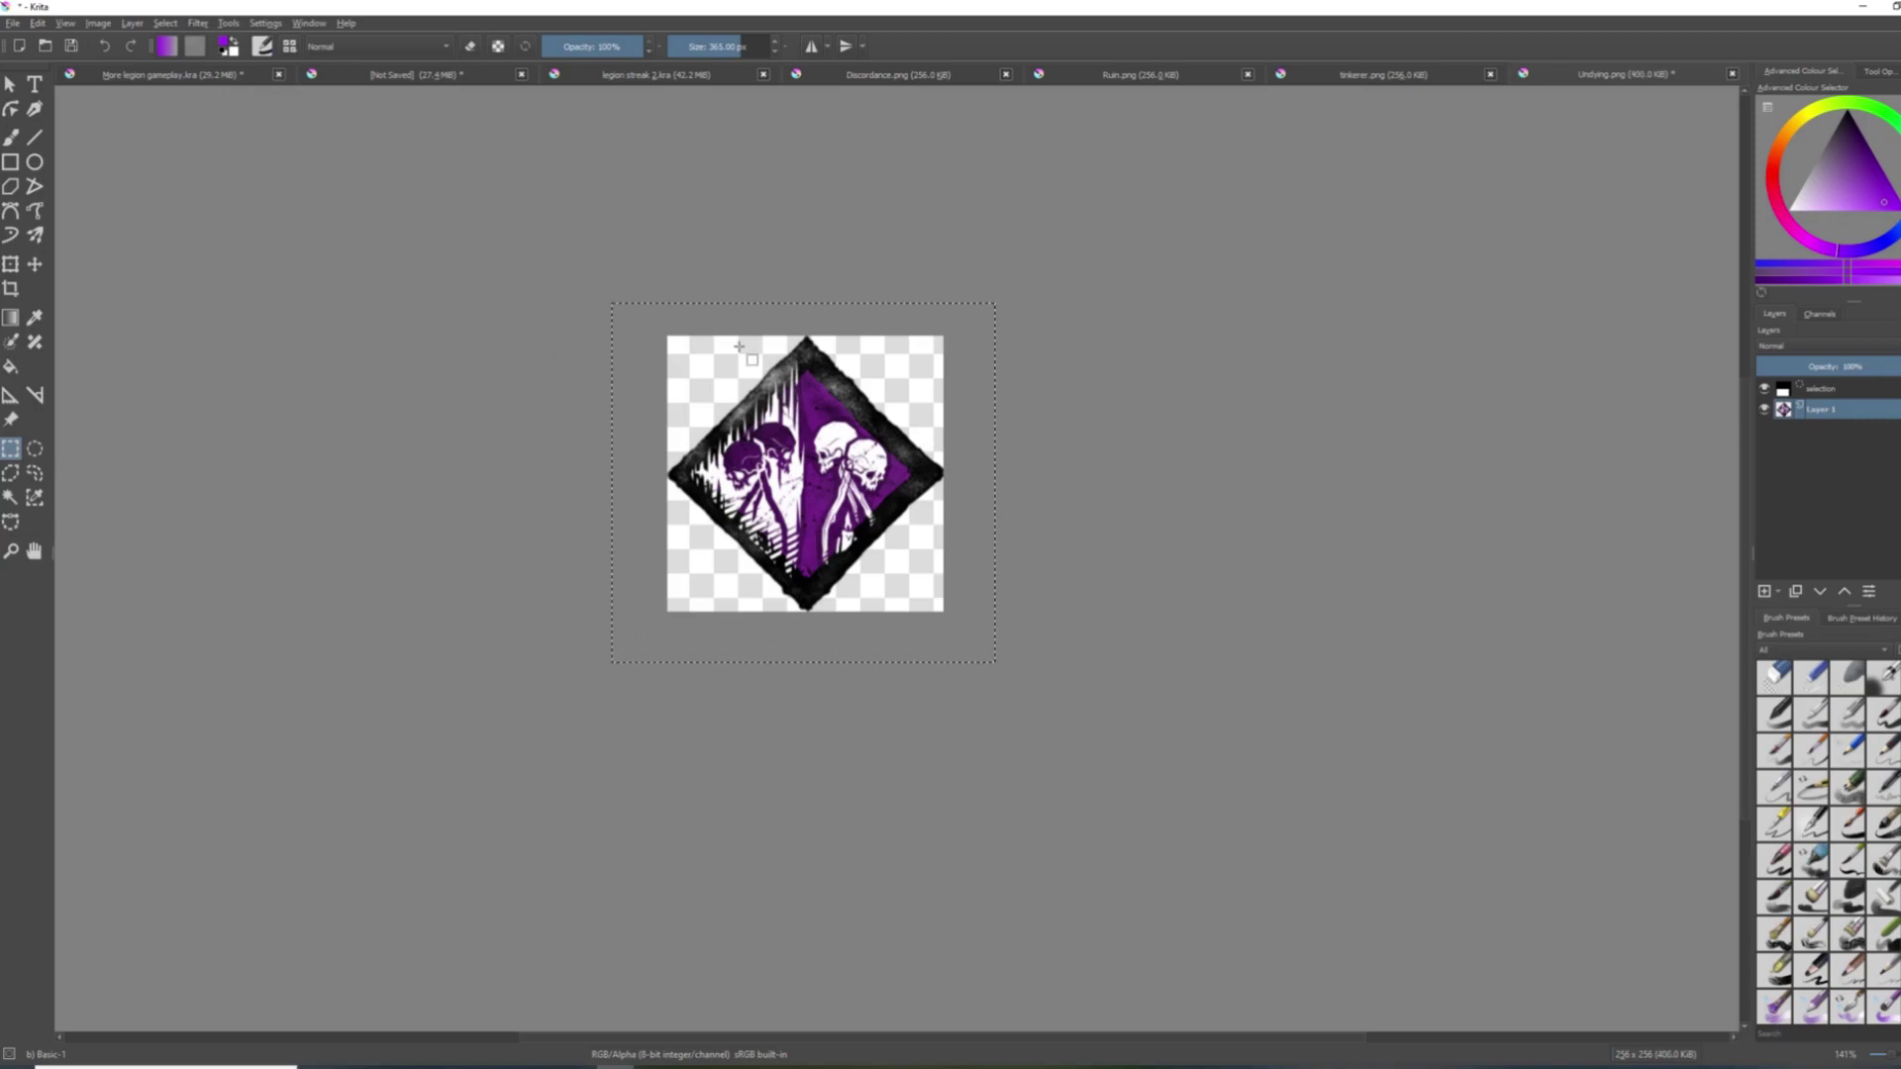
click(424, 78)
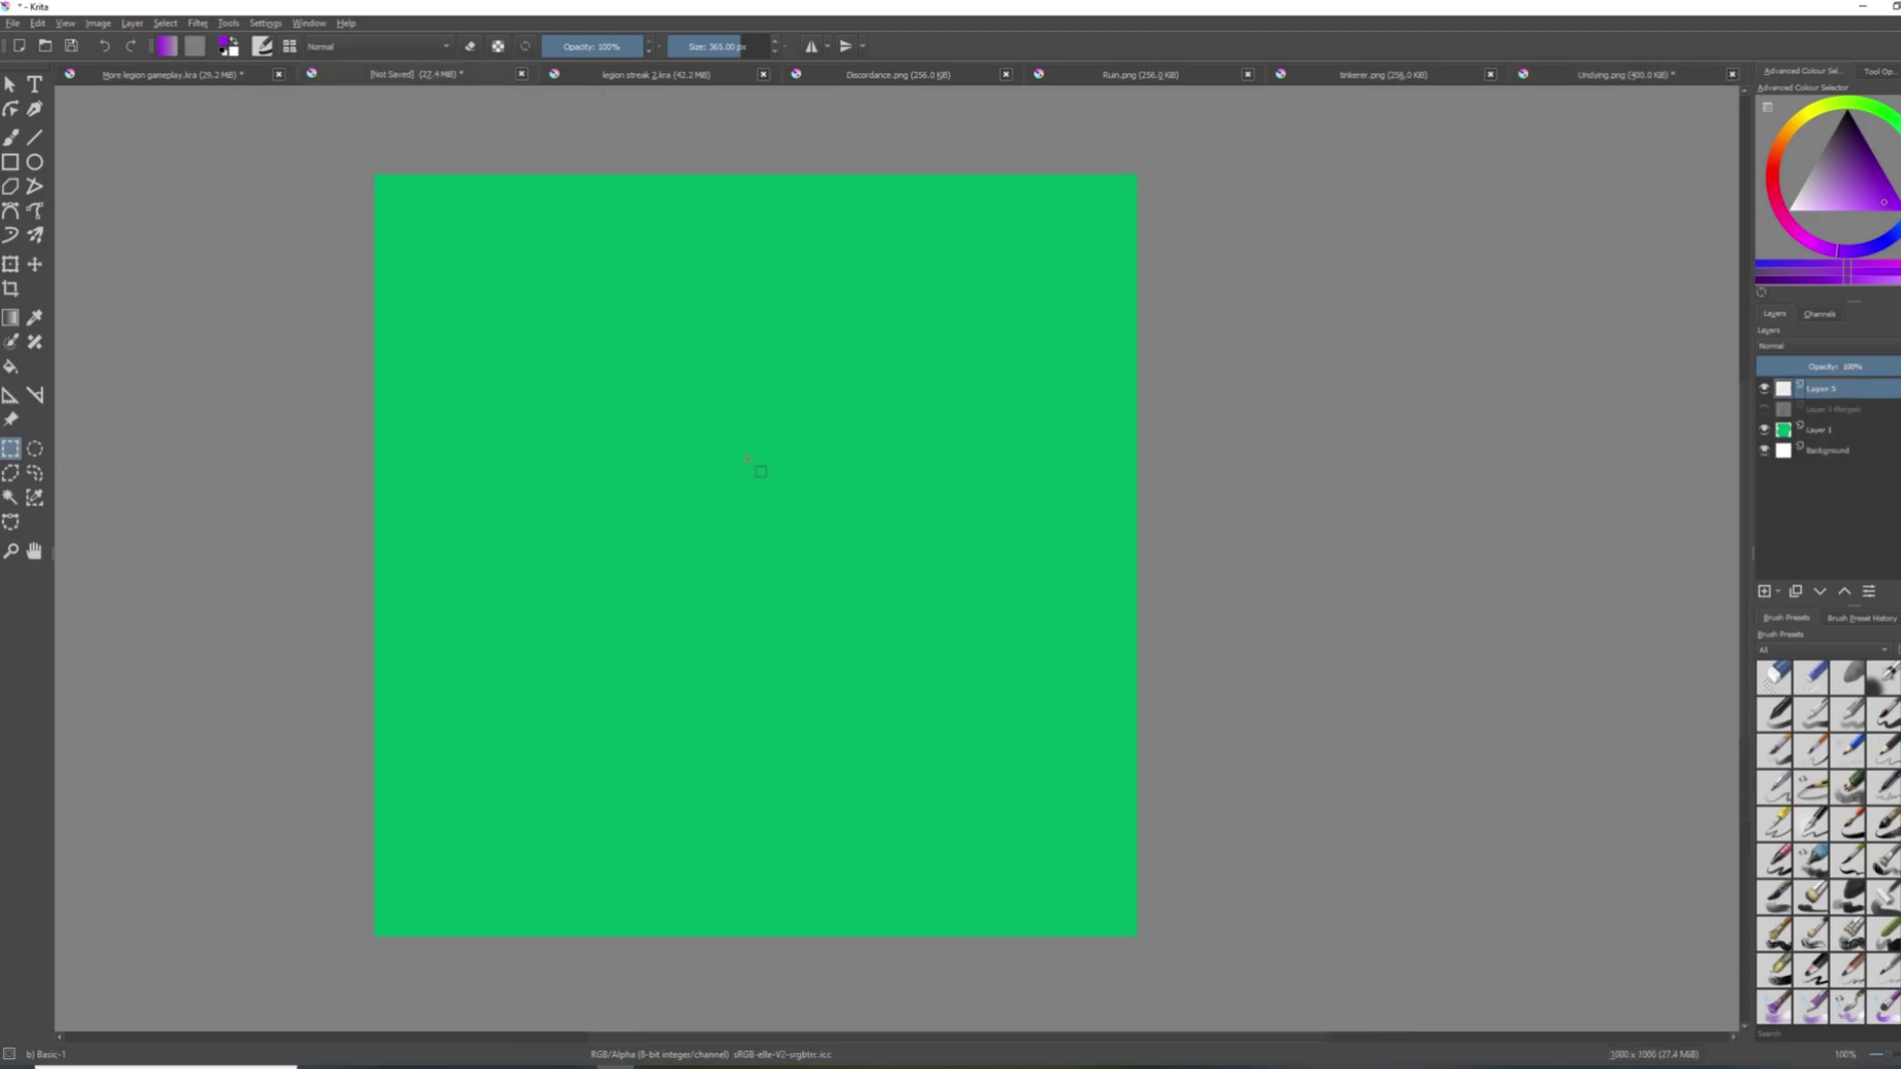
Paste the skulls icon, then copy and paste the tinkerer hands icon onto the green canvas.
key(ctrl+v)
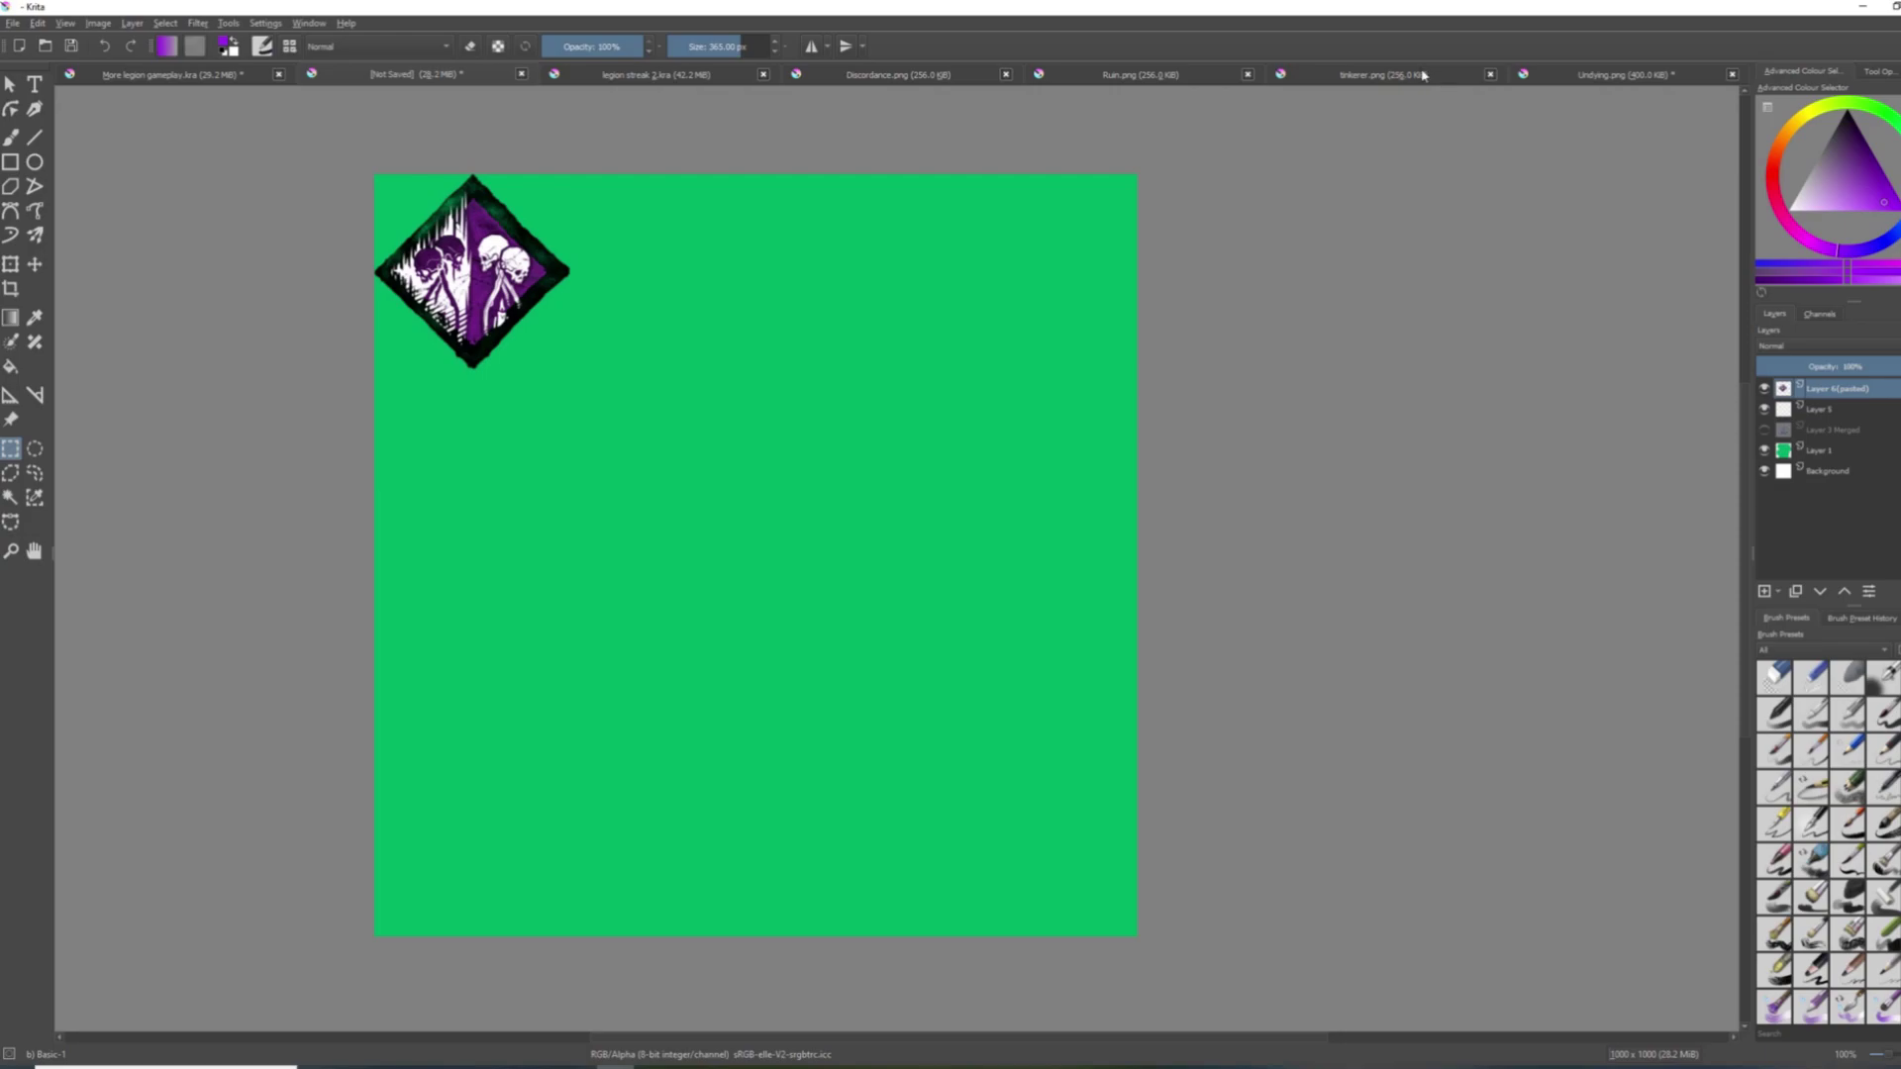
click(1423, 75)
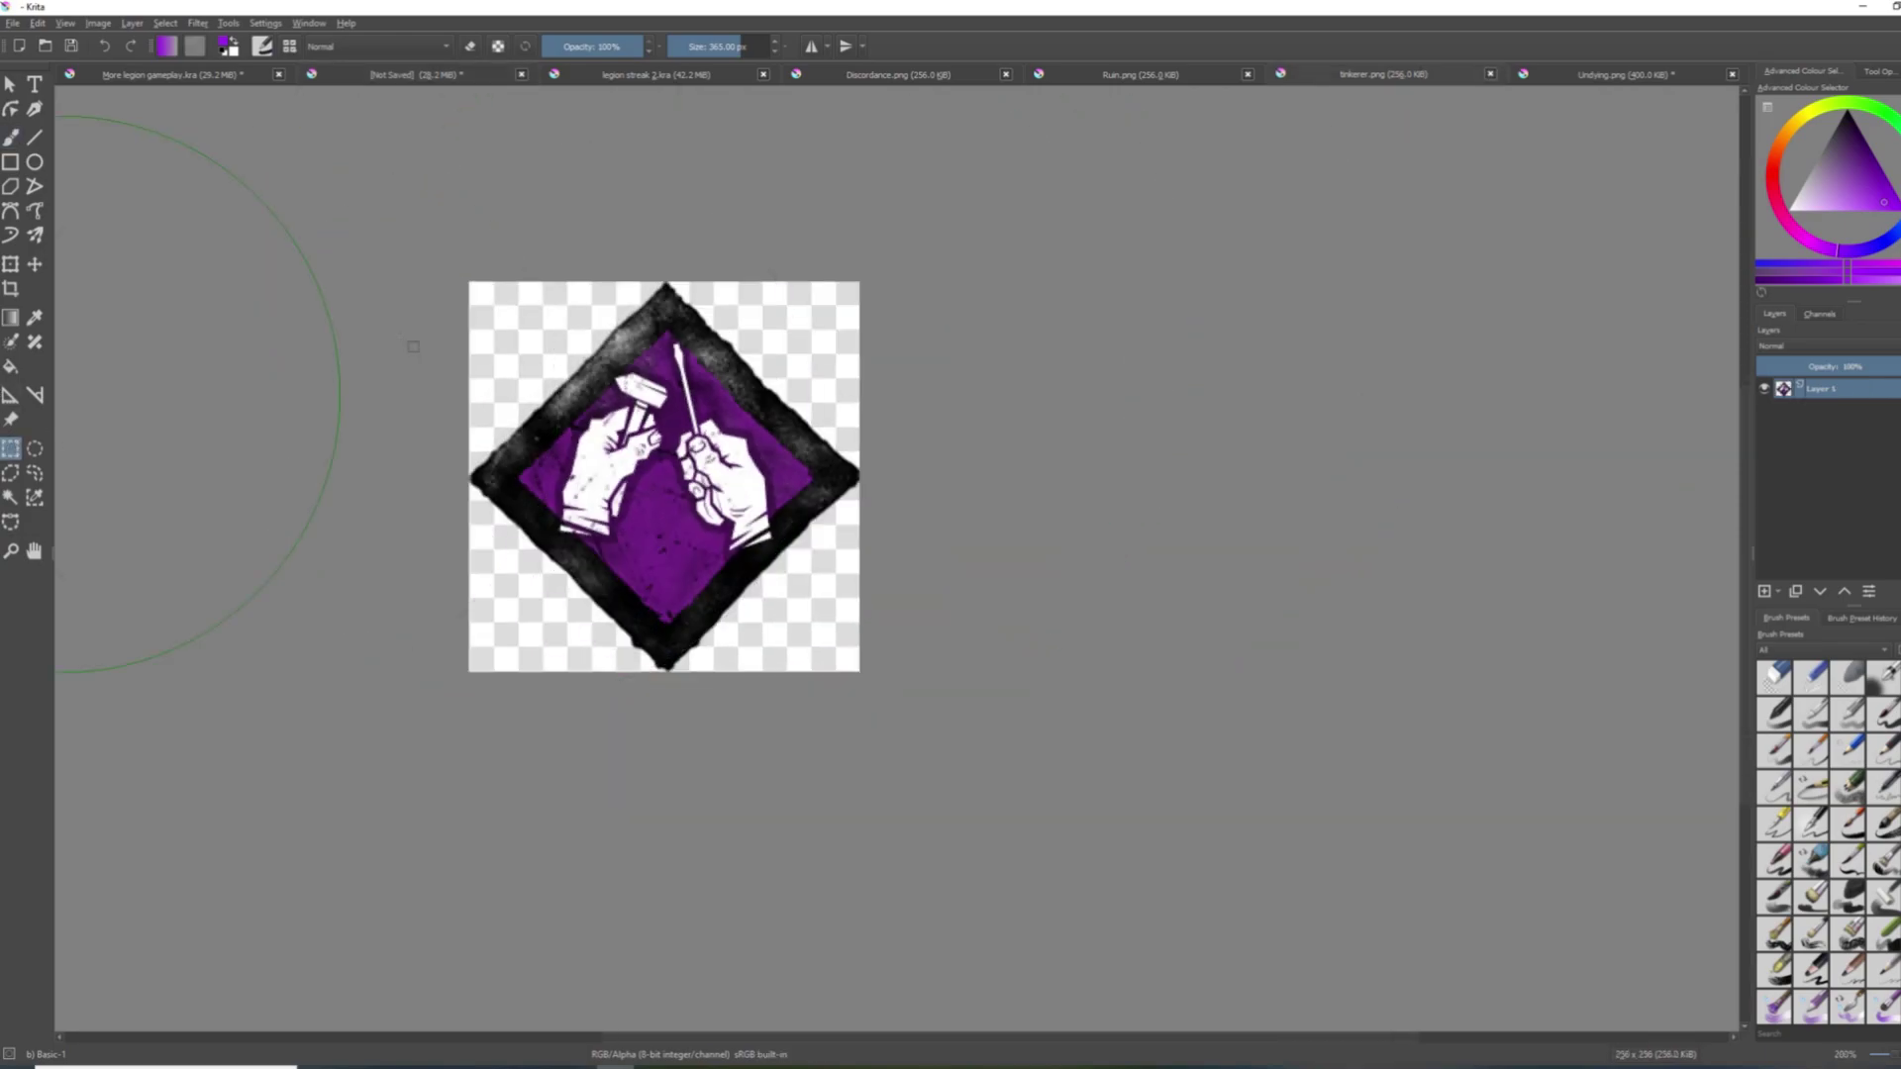
drag(409, 265, 896, 753)
click(424, 75)
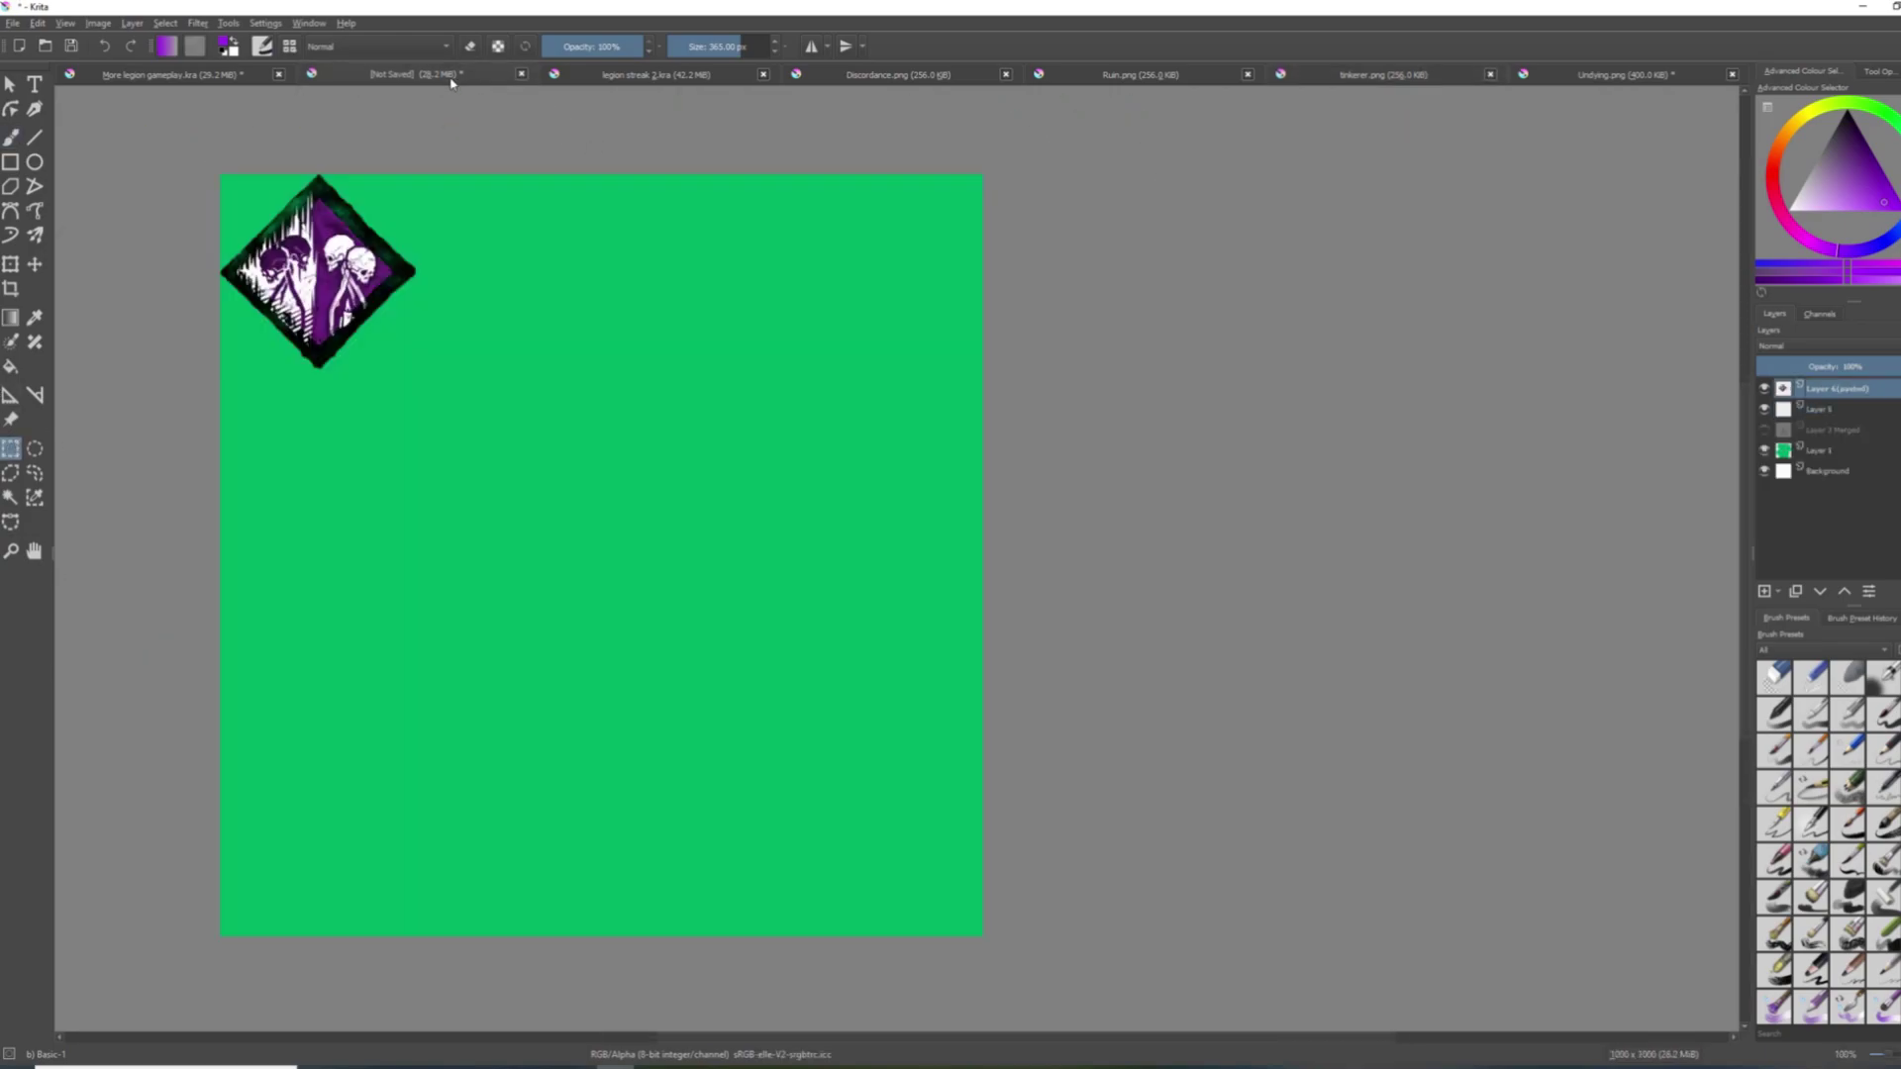
key(ctrl+v)
Paste the chest and knife icons onto the green canvas as new layers.
click(1384, 74)
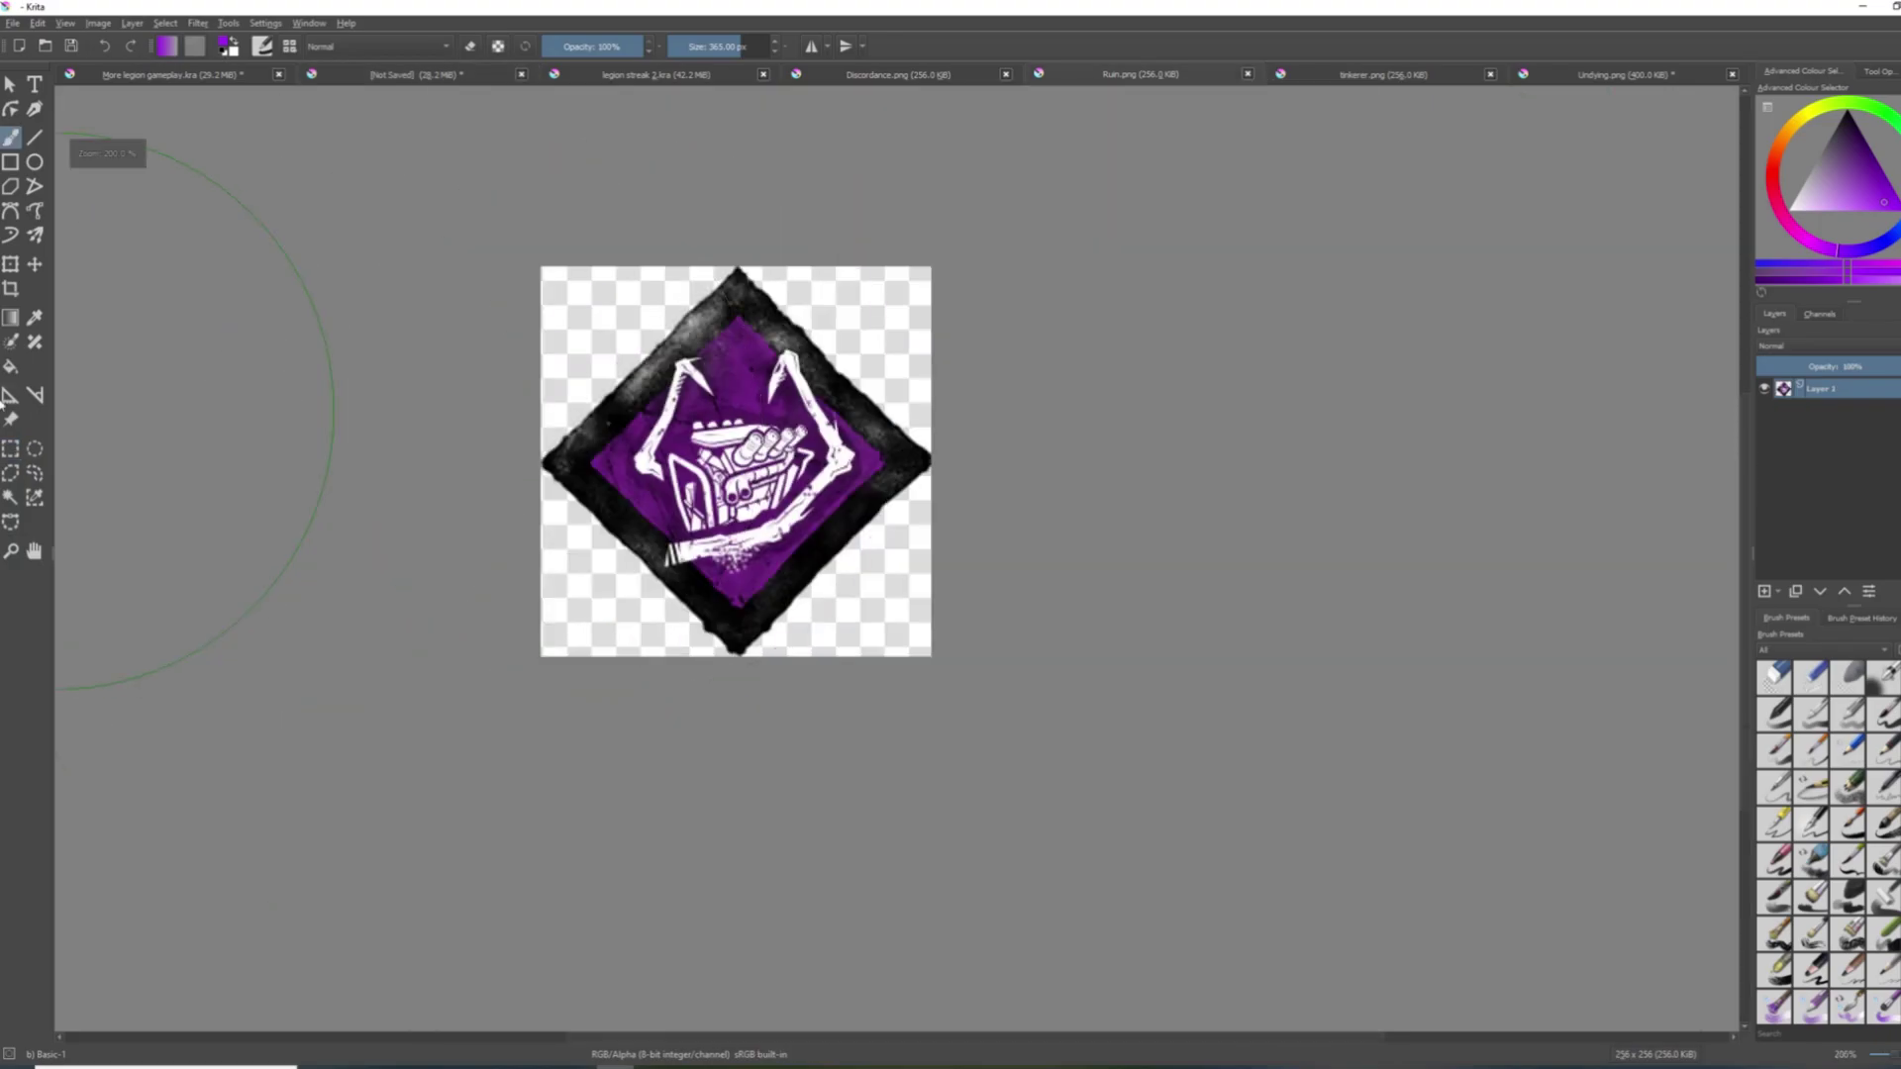
click(459, 77)
key(ctrl+v)
click(898, 75)
drag(416, 195, 909, 784)
key(ctrl+c)
click(416, 74)
key(ctrl+v)
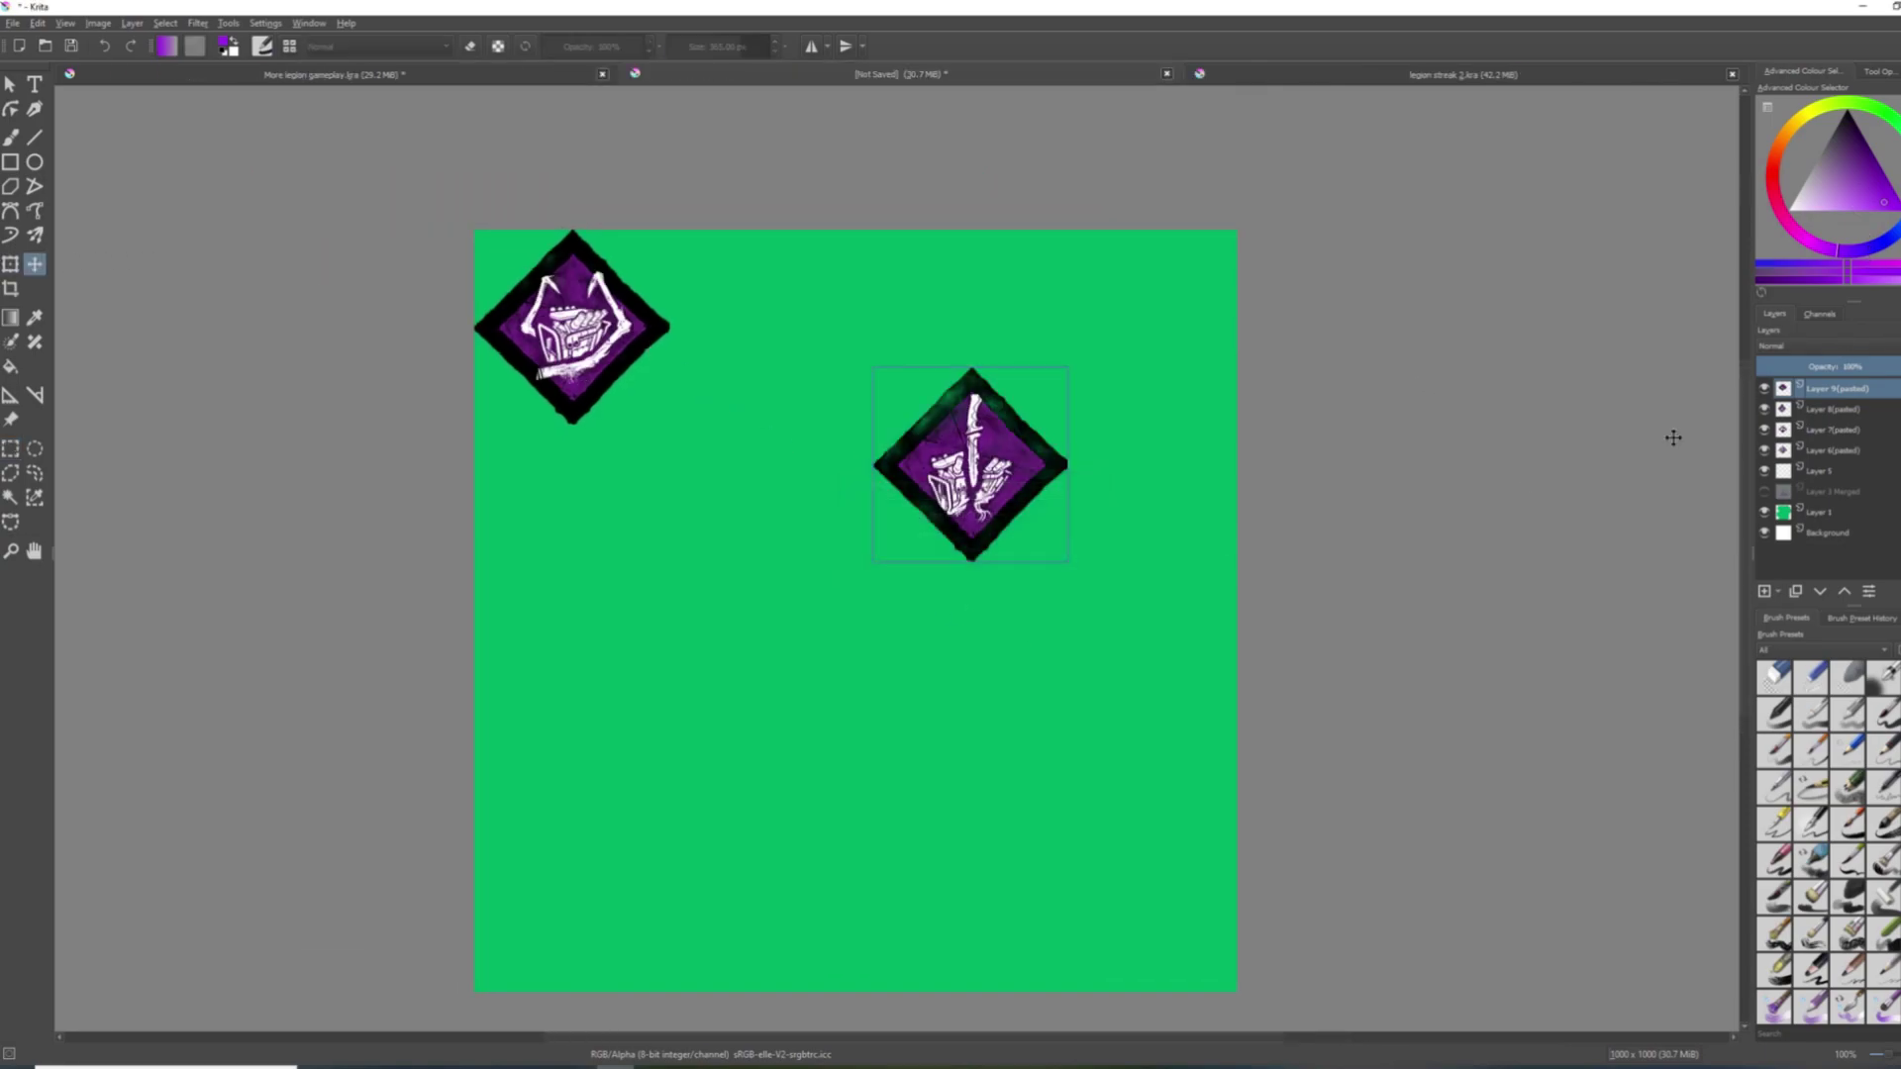
Drag the knife, chest, hands and skulls diamonds into a cluster at the canvas centre.
drag(989, 469, 865, 709)
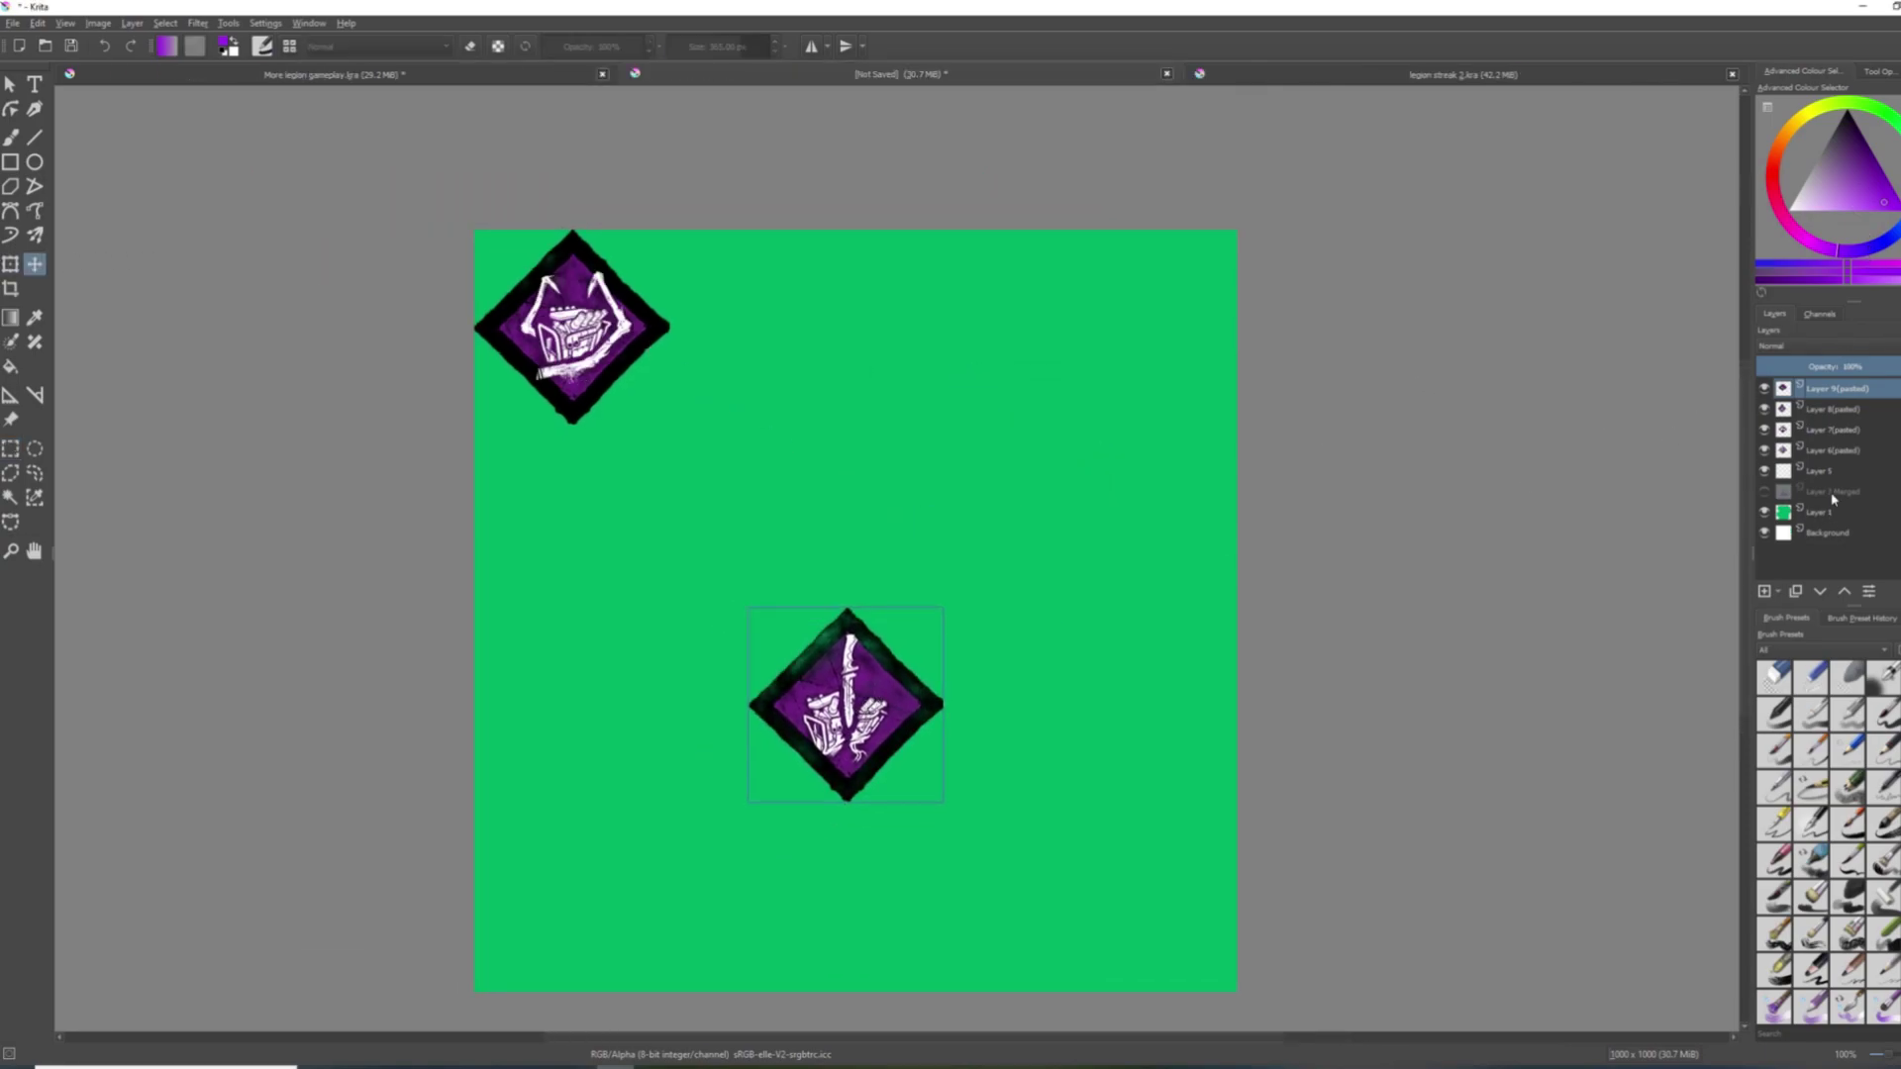
click(1837, 409)
mouse_move(657, 341)
mouse_down()
mouse_move(1075, 559)
mouse_move(1035, 606)
mouse_up()
key(Page_Down)
mouse_move(631, 355)
mouse_down()
mouse_move(676, 630)
mouse_move(795, 591)
mouse_up()
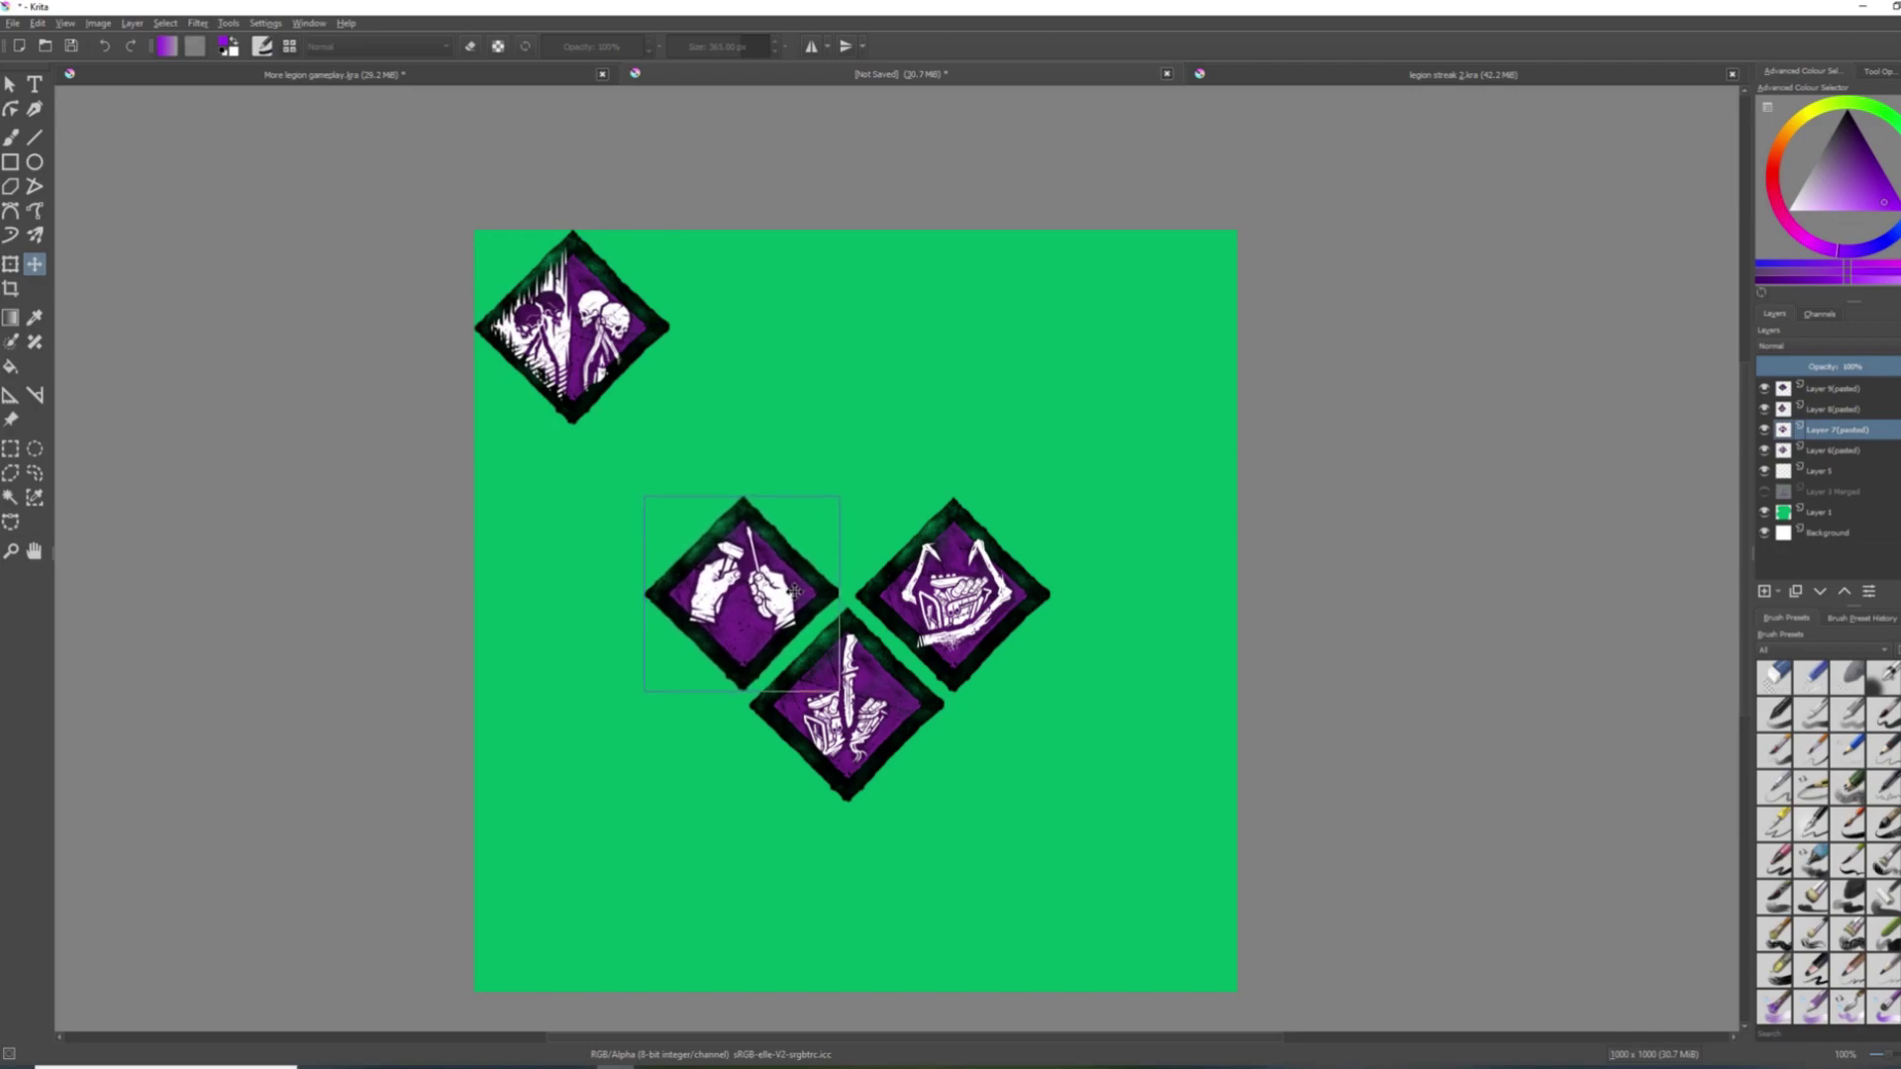
click(1831, 451)
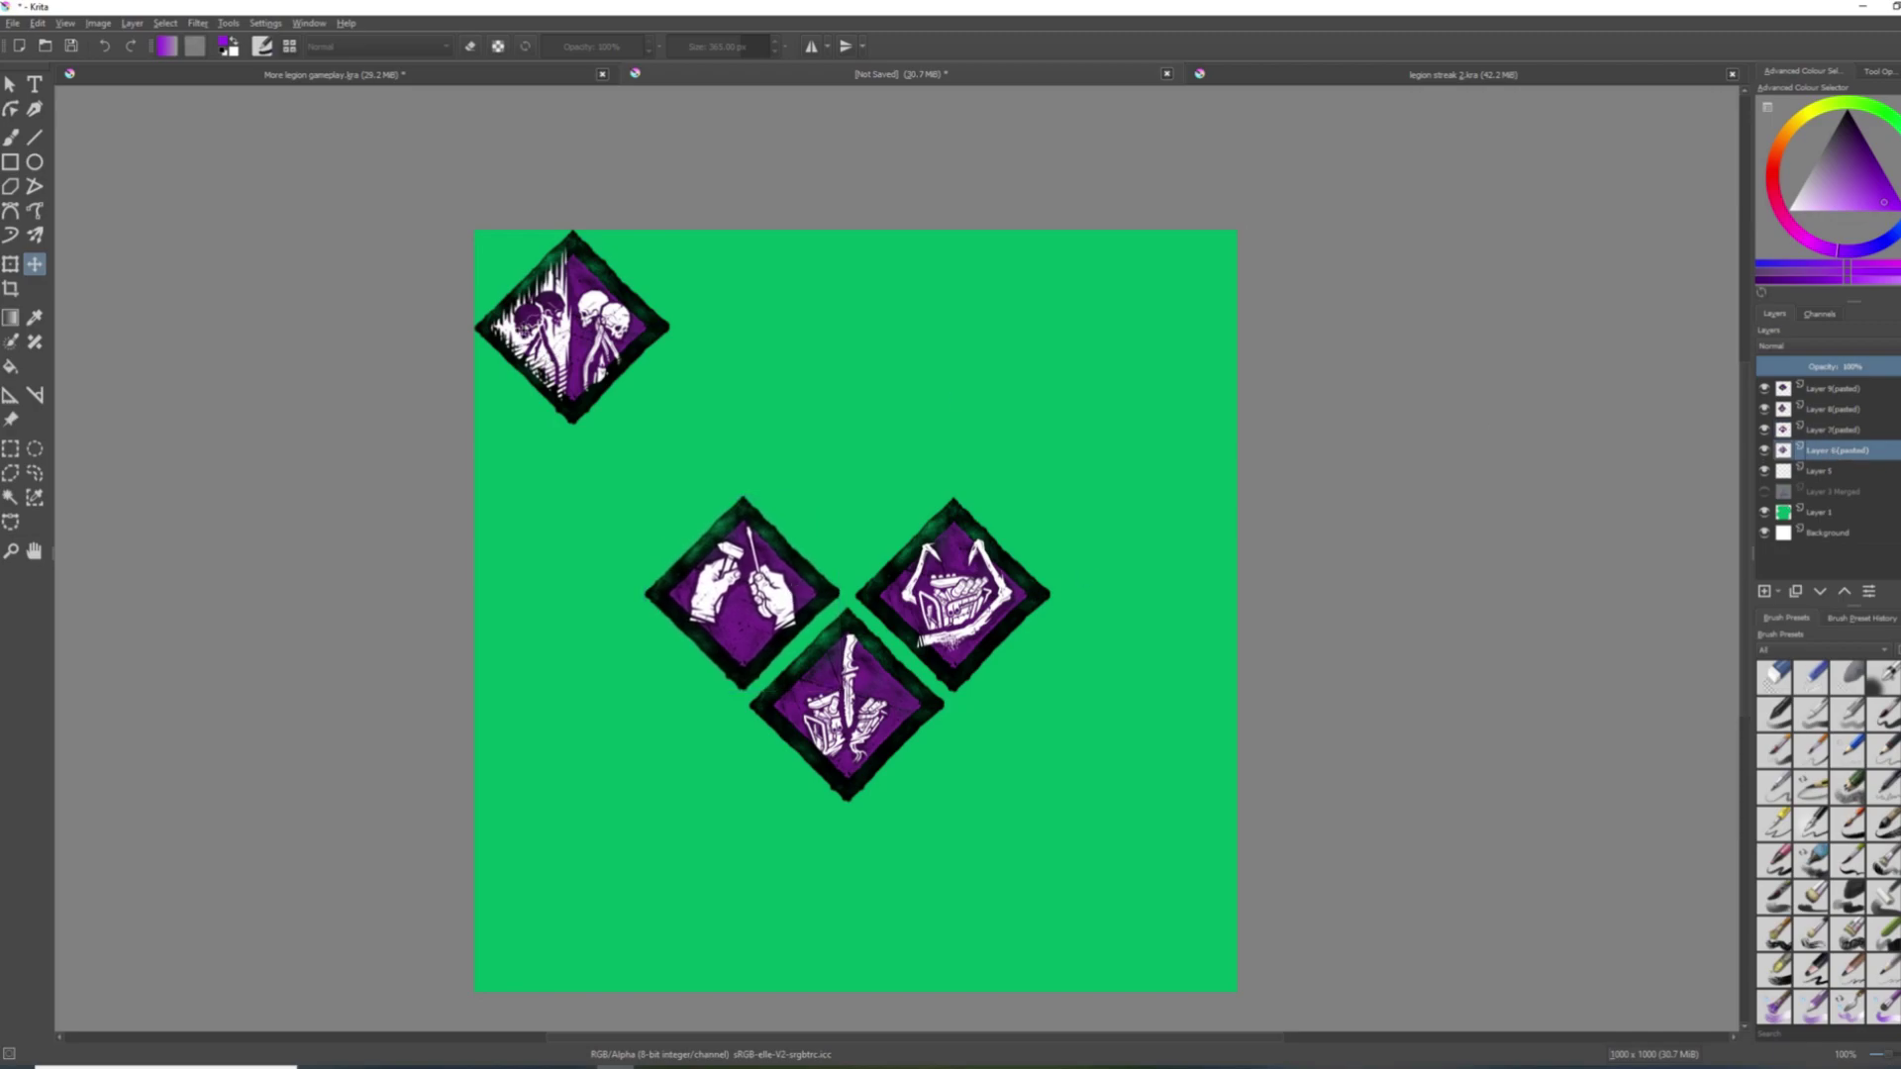
mouse_move(572, 327)
mouse_down()
mouse_move(912, 425)
mouse_move(848, 482)
mouse_up()
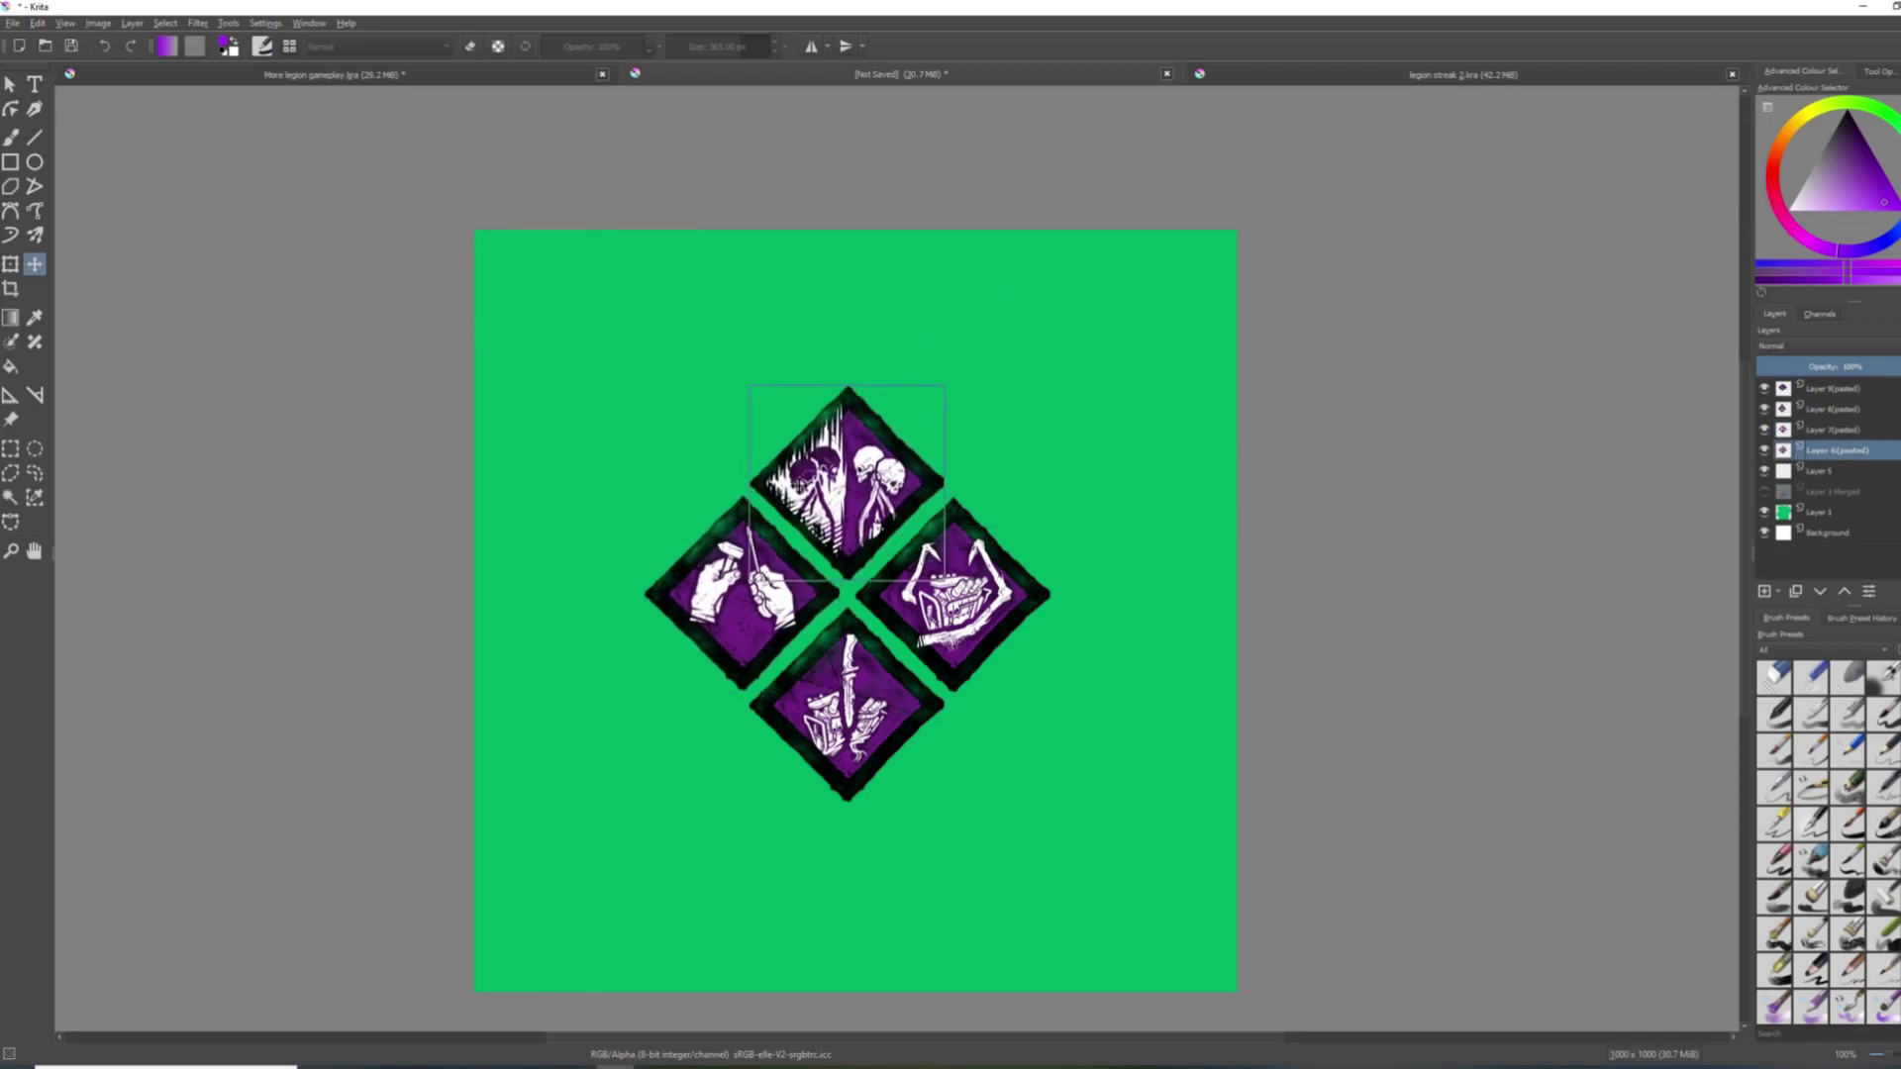
Nudge the hands diamond down a few pixels to even the gaps in the cluster.
click(10, 449)
scroll(850, 592, up, 1)
scroll(863, 592, up, 2)
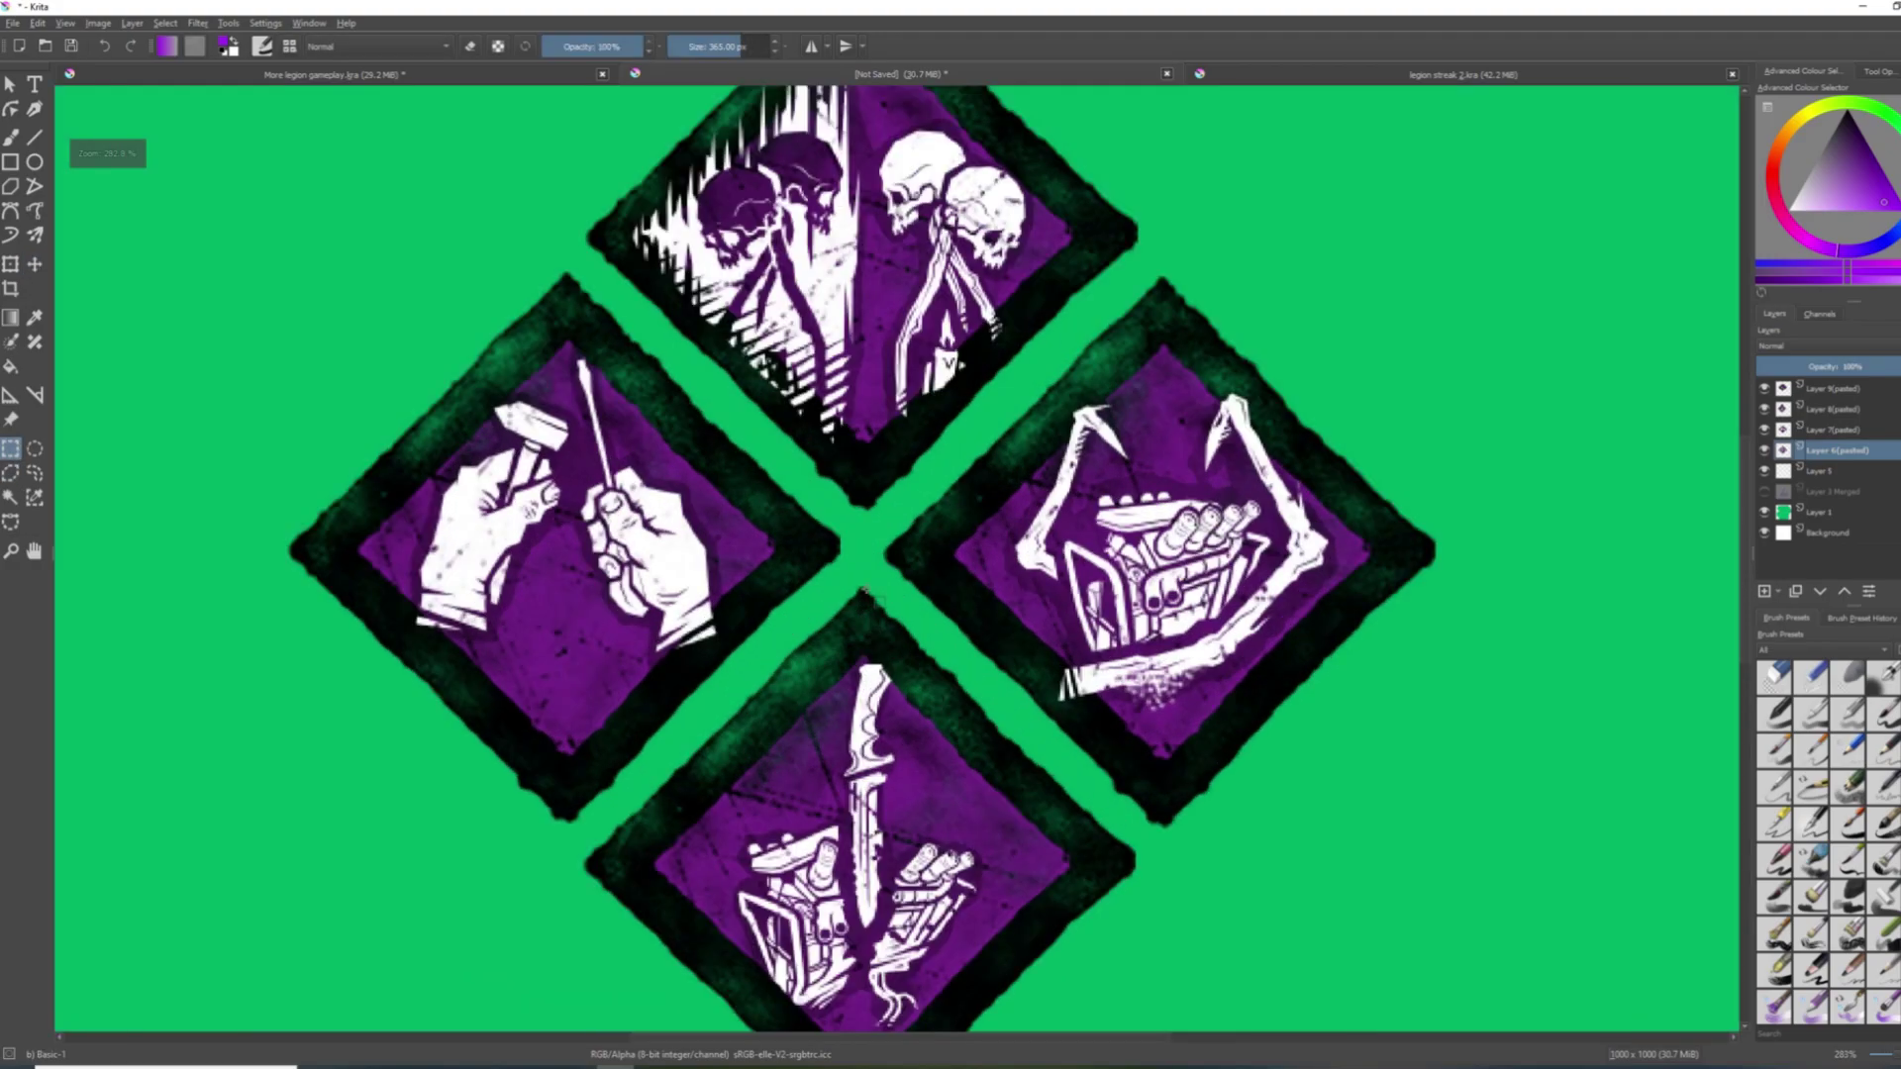
scroll(863, 592, up, 2)
scroll(904, 508, down, 1)
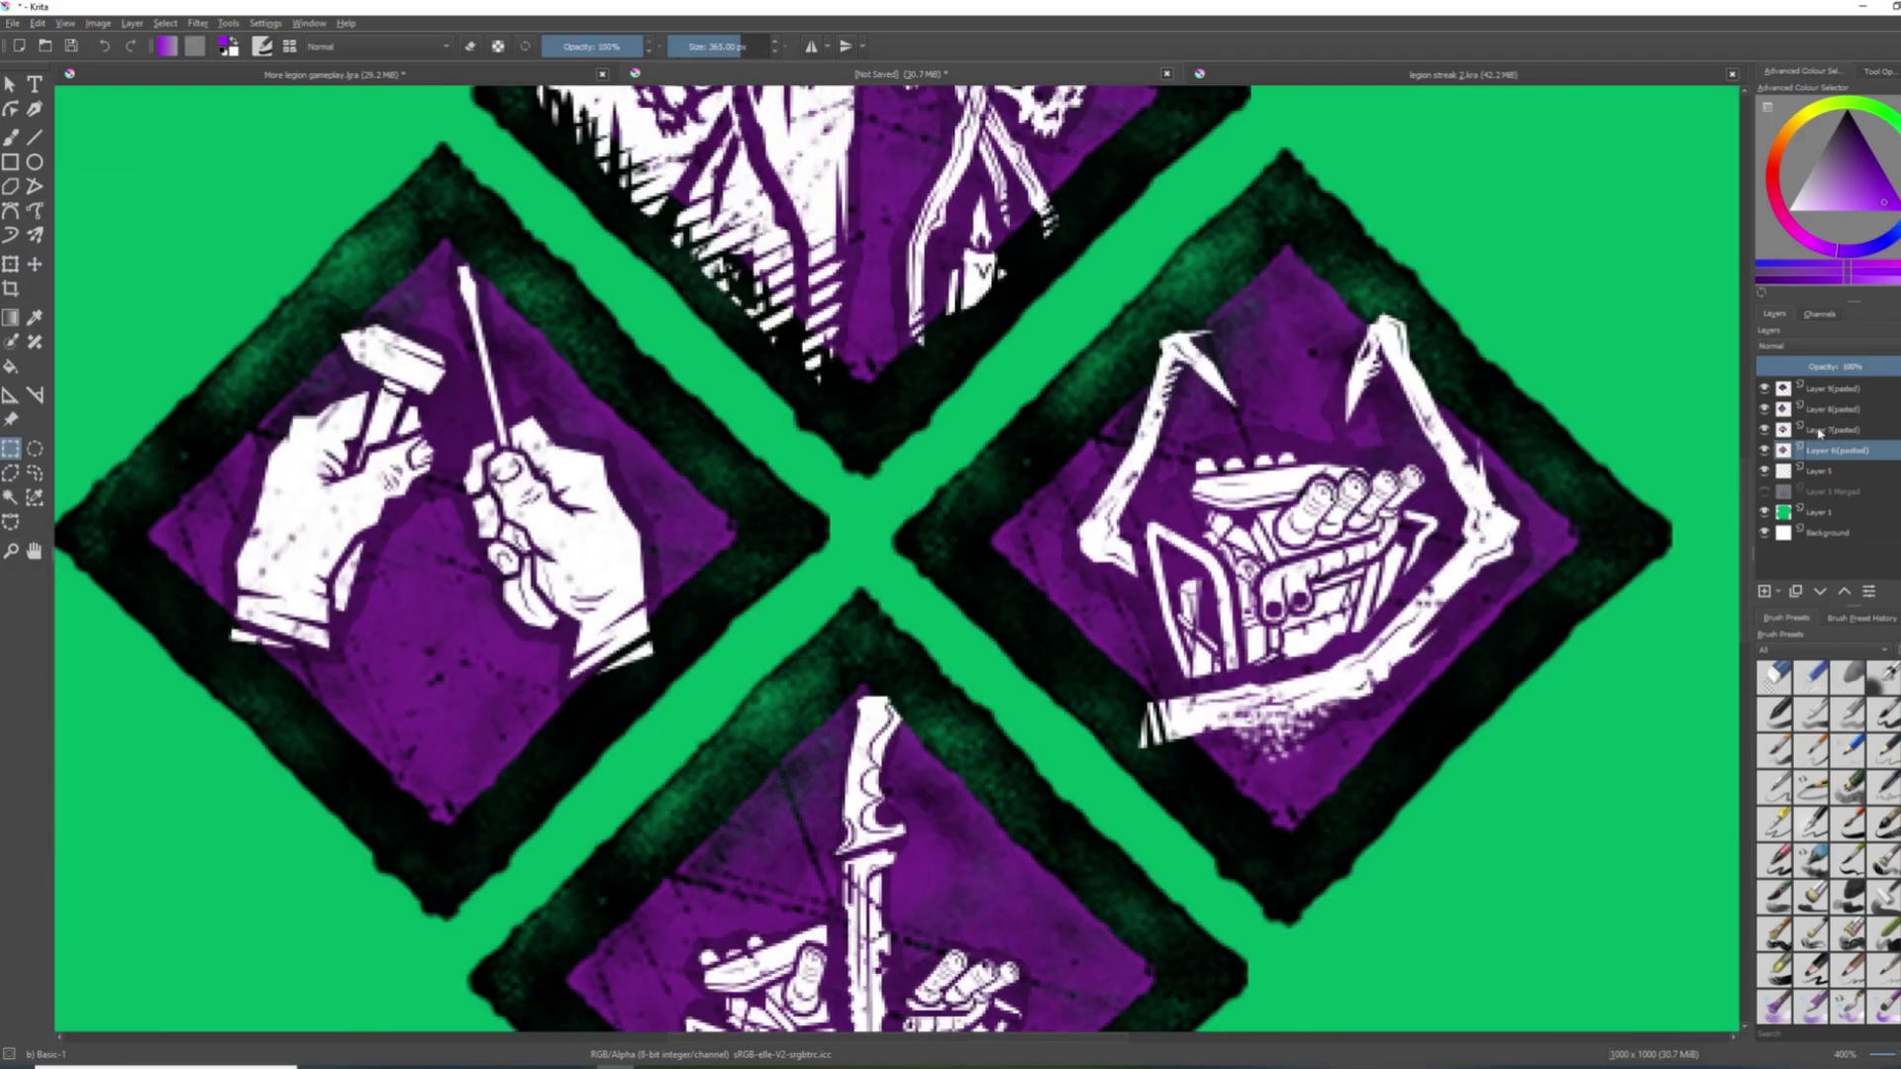
key(Page_Up)
click(35, 264)
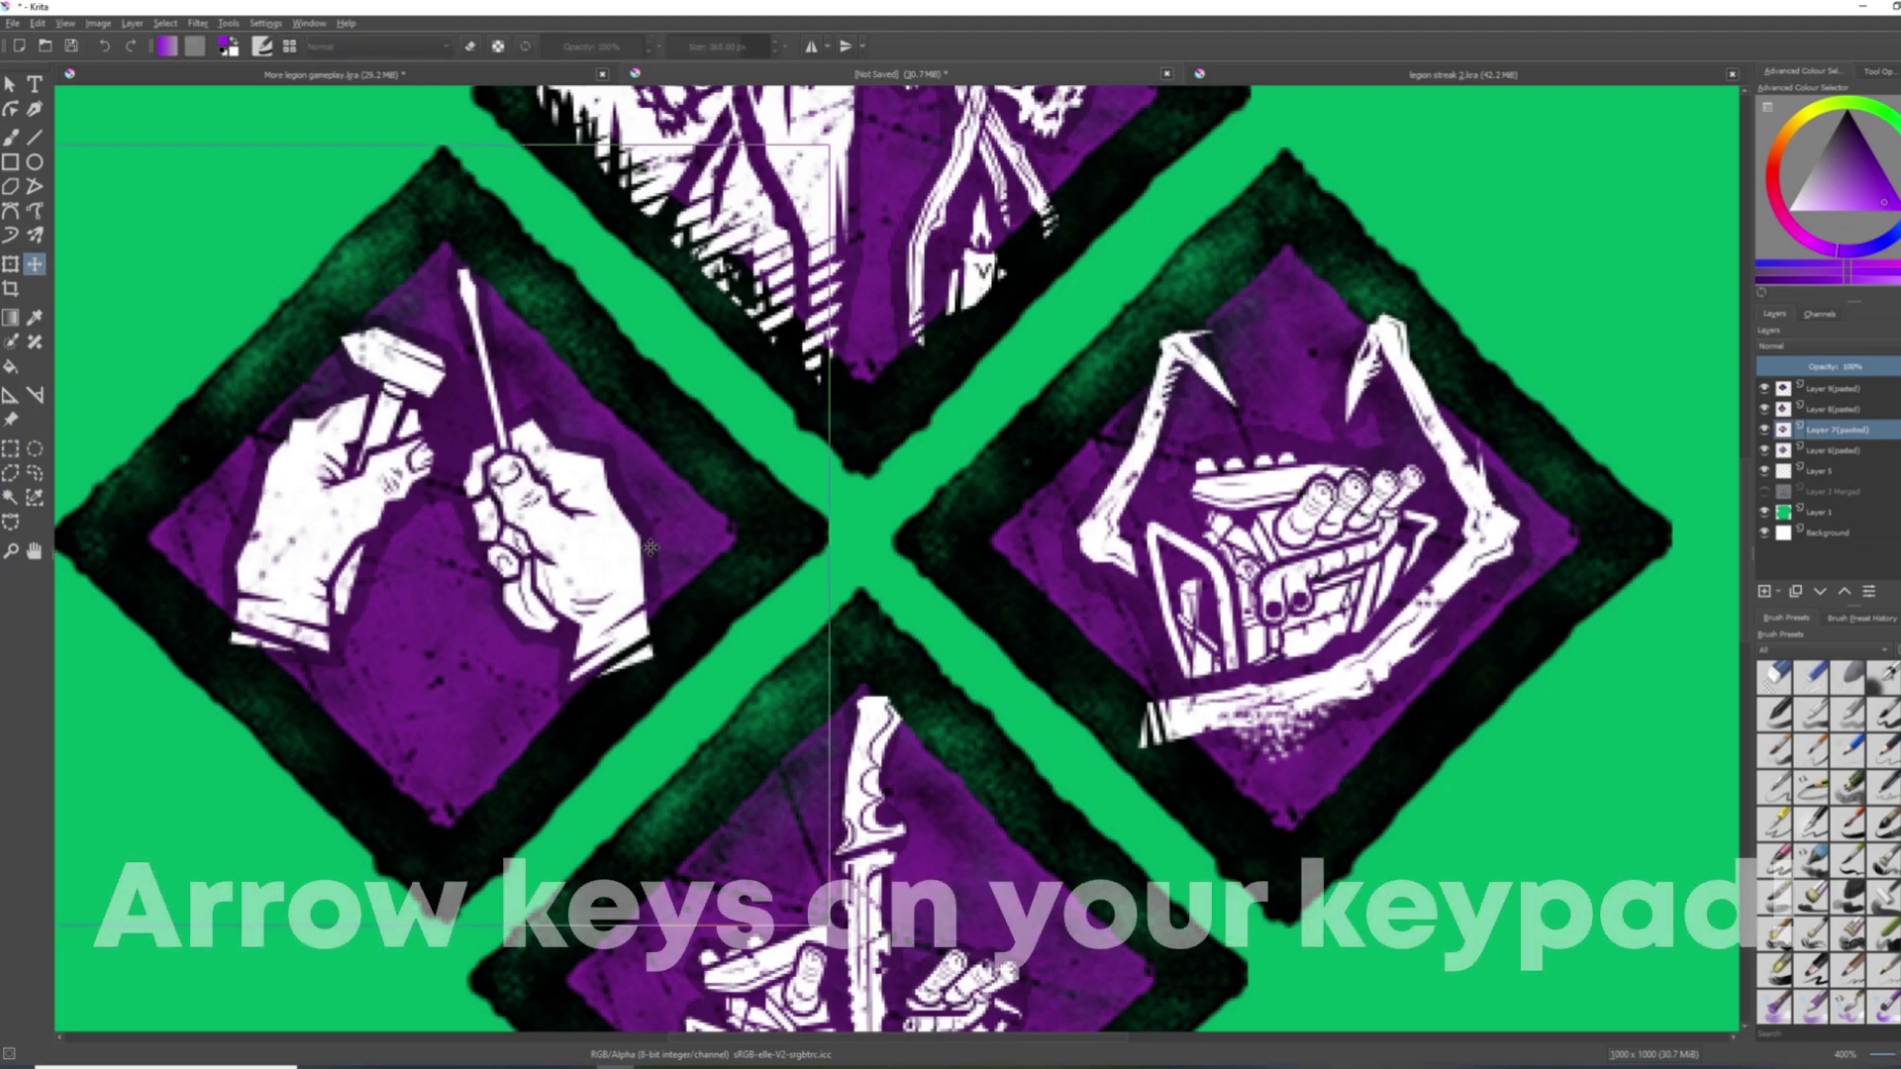
key(Down)
key(Down)
key(Down)
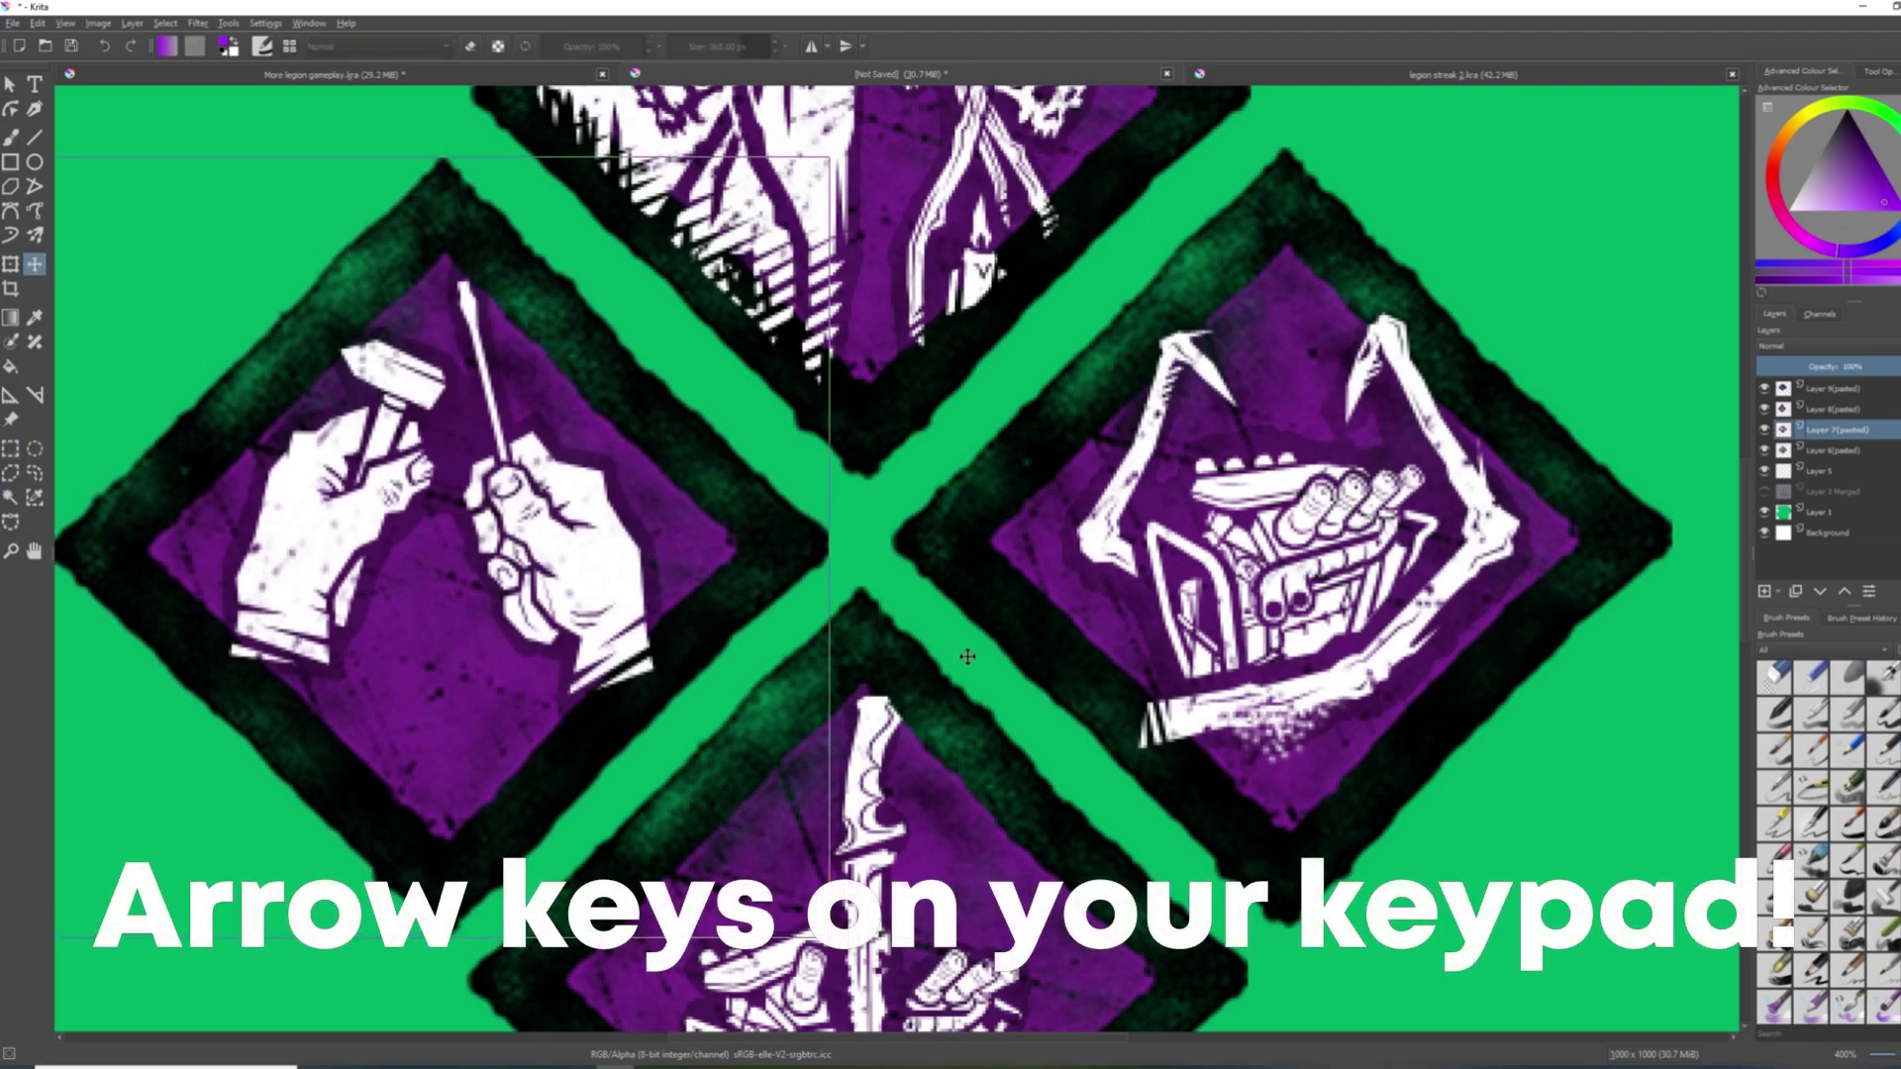
click(1884, 453)
key(Down)
key(Down)
key(Down)
key(Down)
key(Down)
key(Down)
key(Down)
scroll(1307, 713, down, 5)
key(ctrl+r)
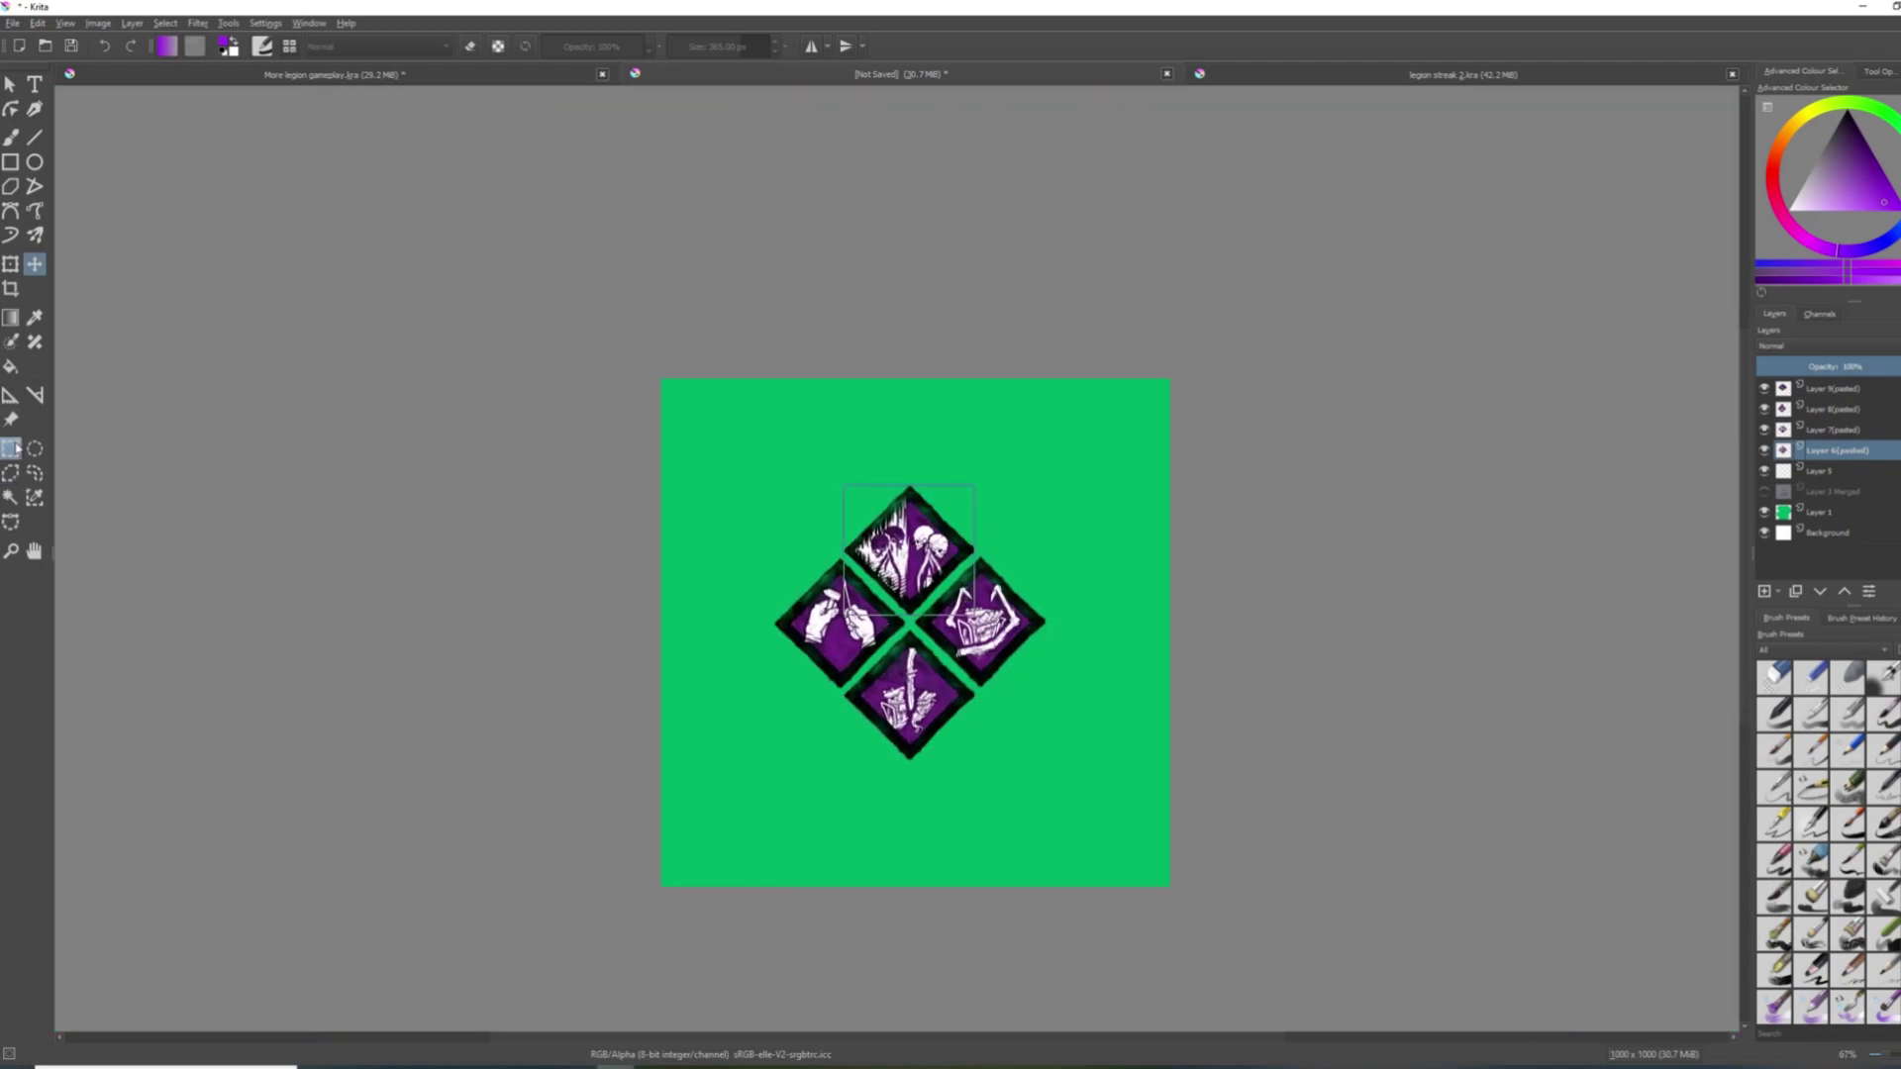
scroll(974, 717, up, 2)
scroll(973, 717, down, 2)
scroll(973, 717, up, 1)
scroll(974, 717, up, 1)
On Layer 5, select the green around the diamonds, then grow it and turn it into a border band.
click(1820, 475)
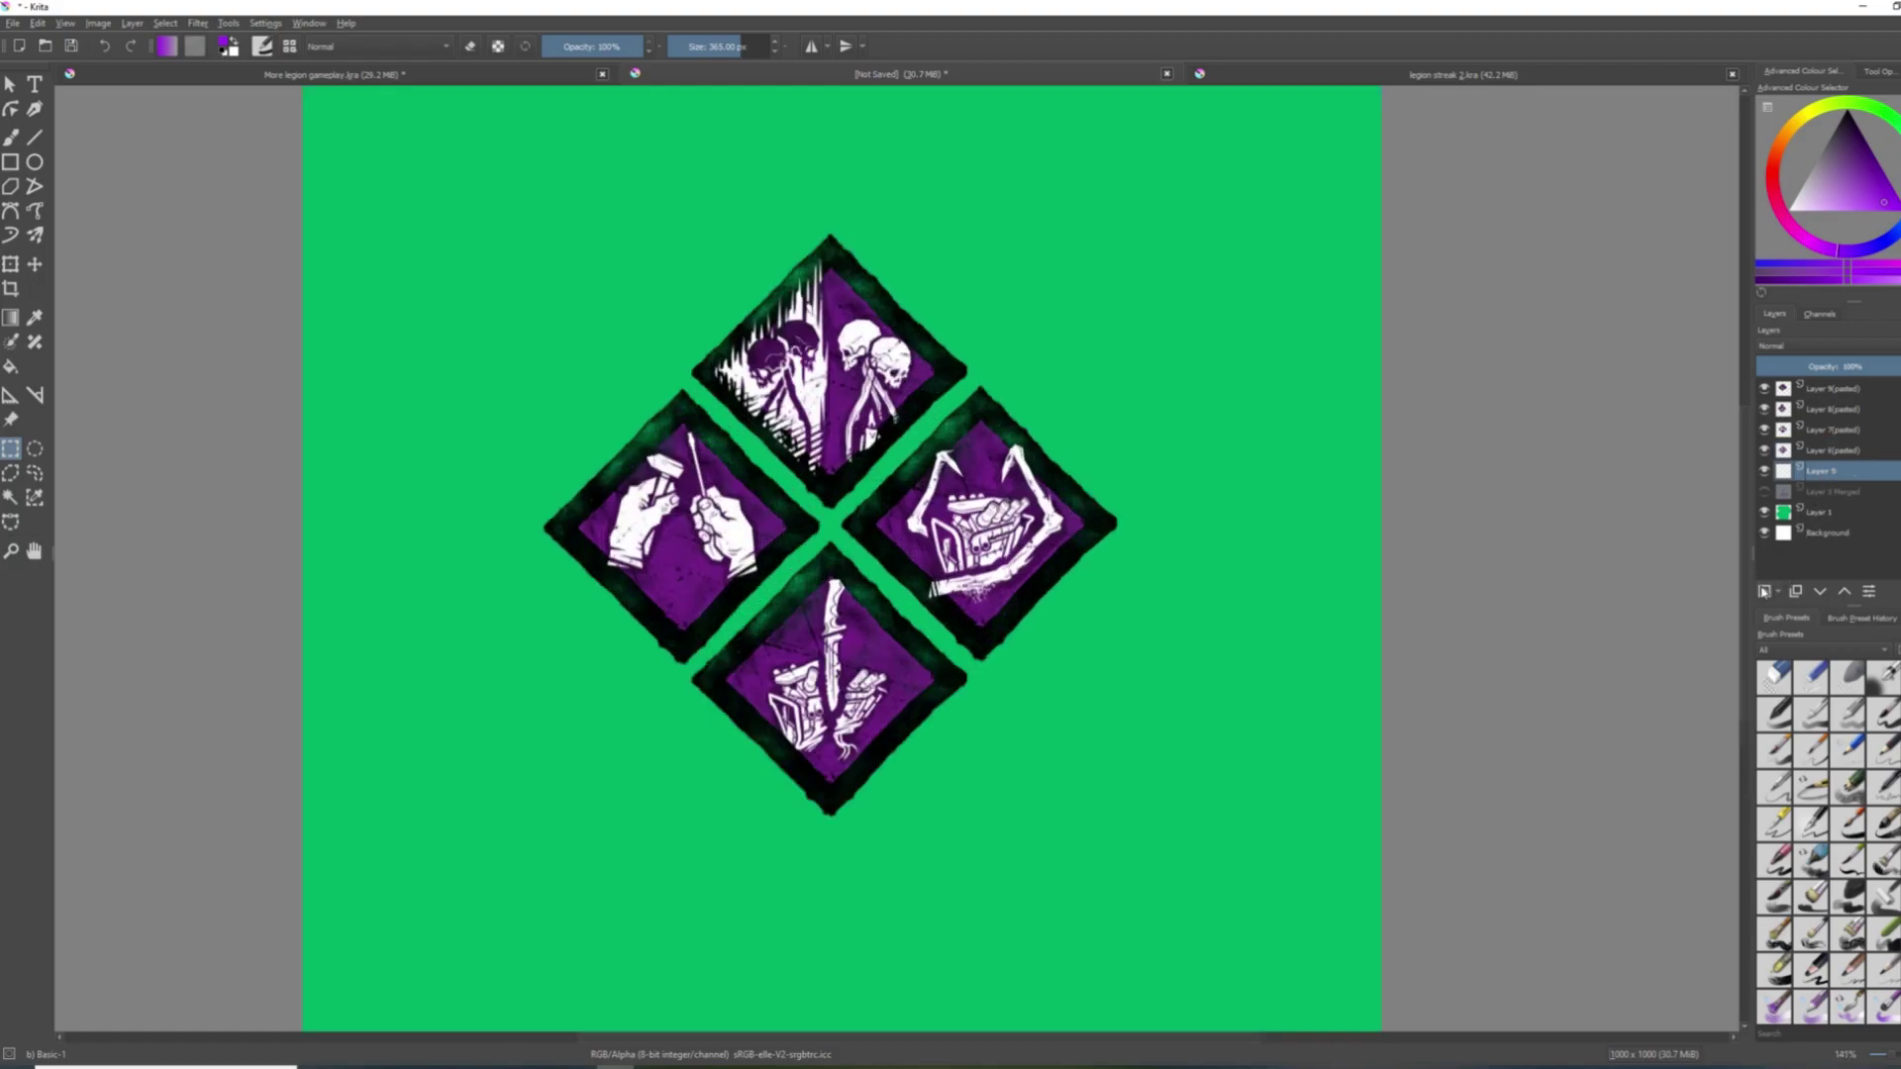
click(10, 497)
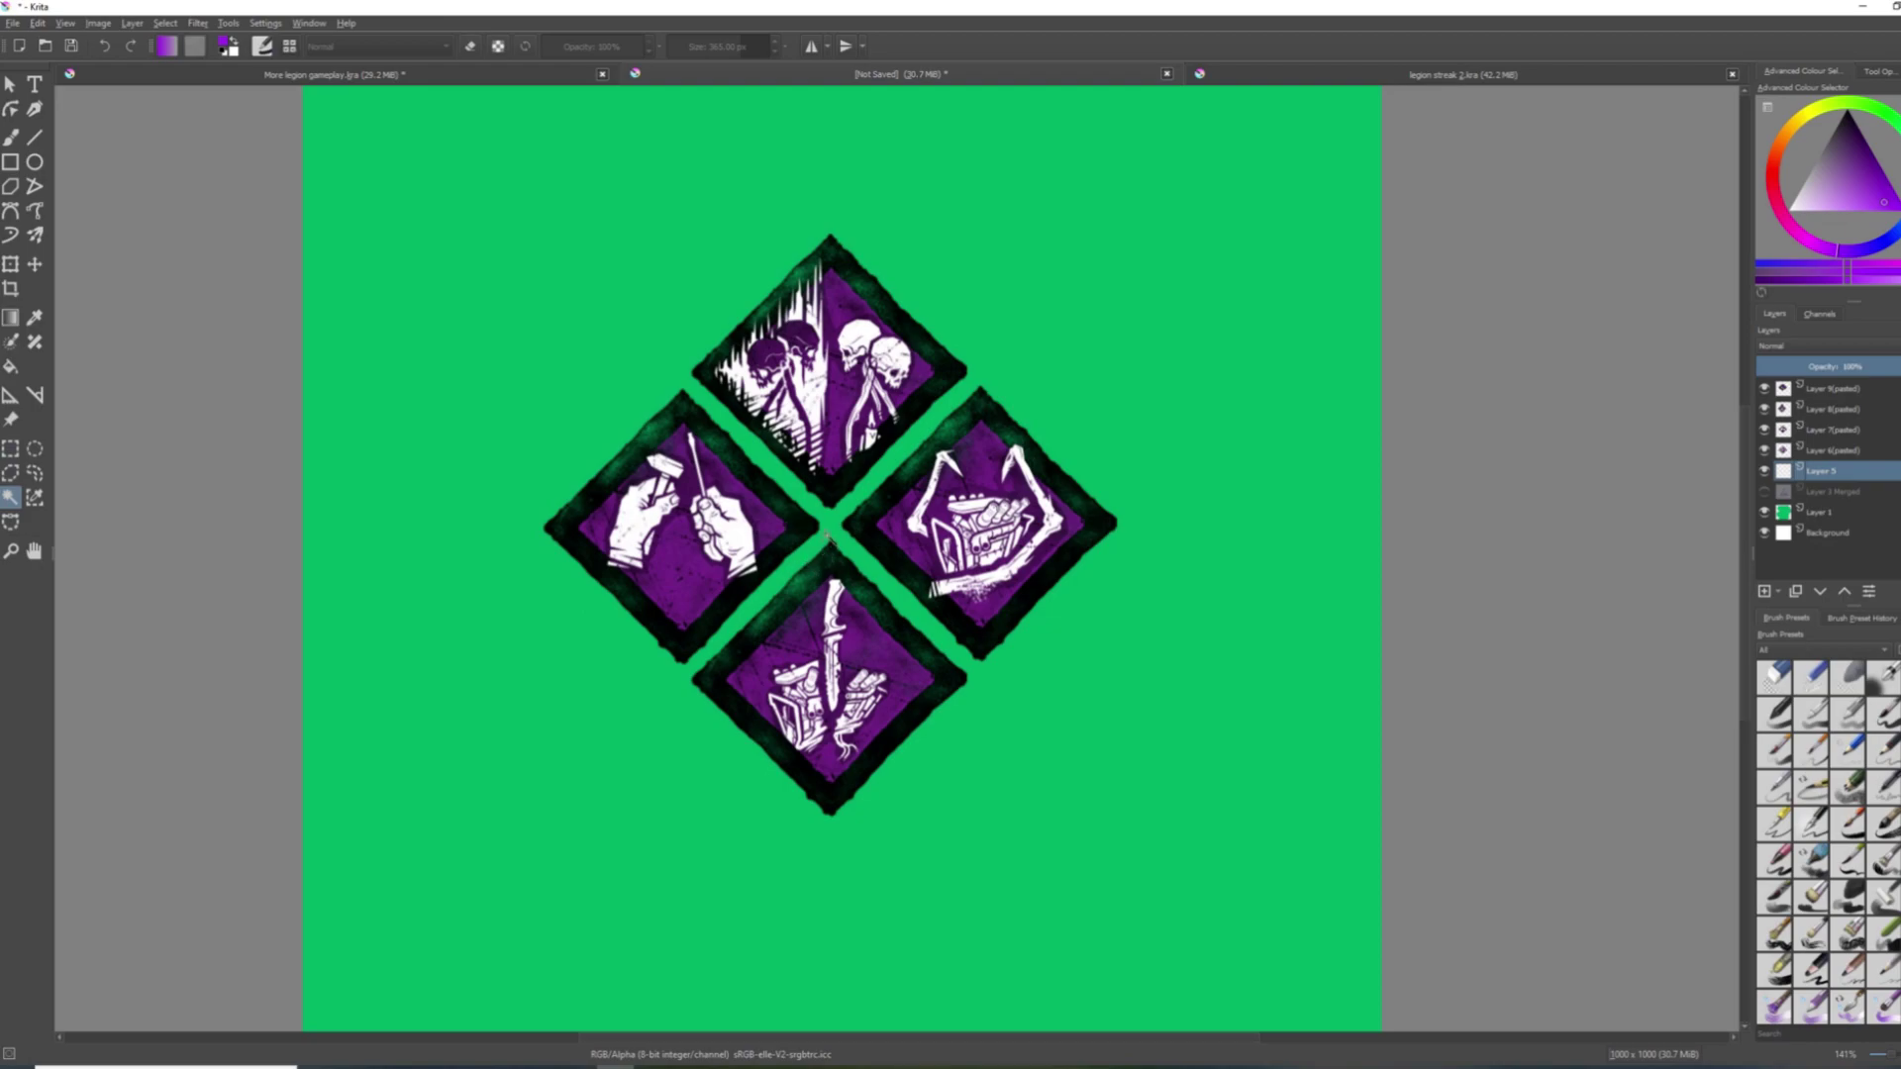
click(830, 538)
right_click(869, 514)
mouse_move(950, 645)
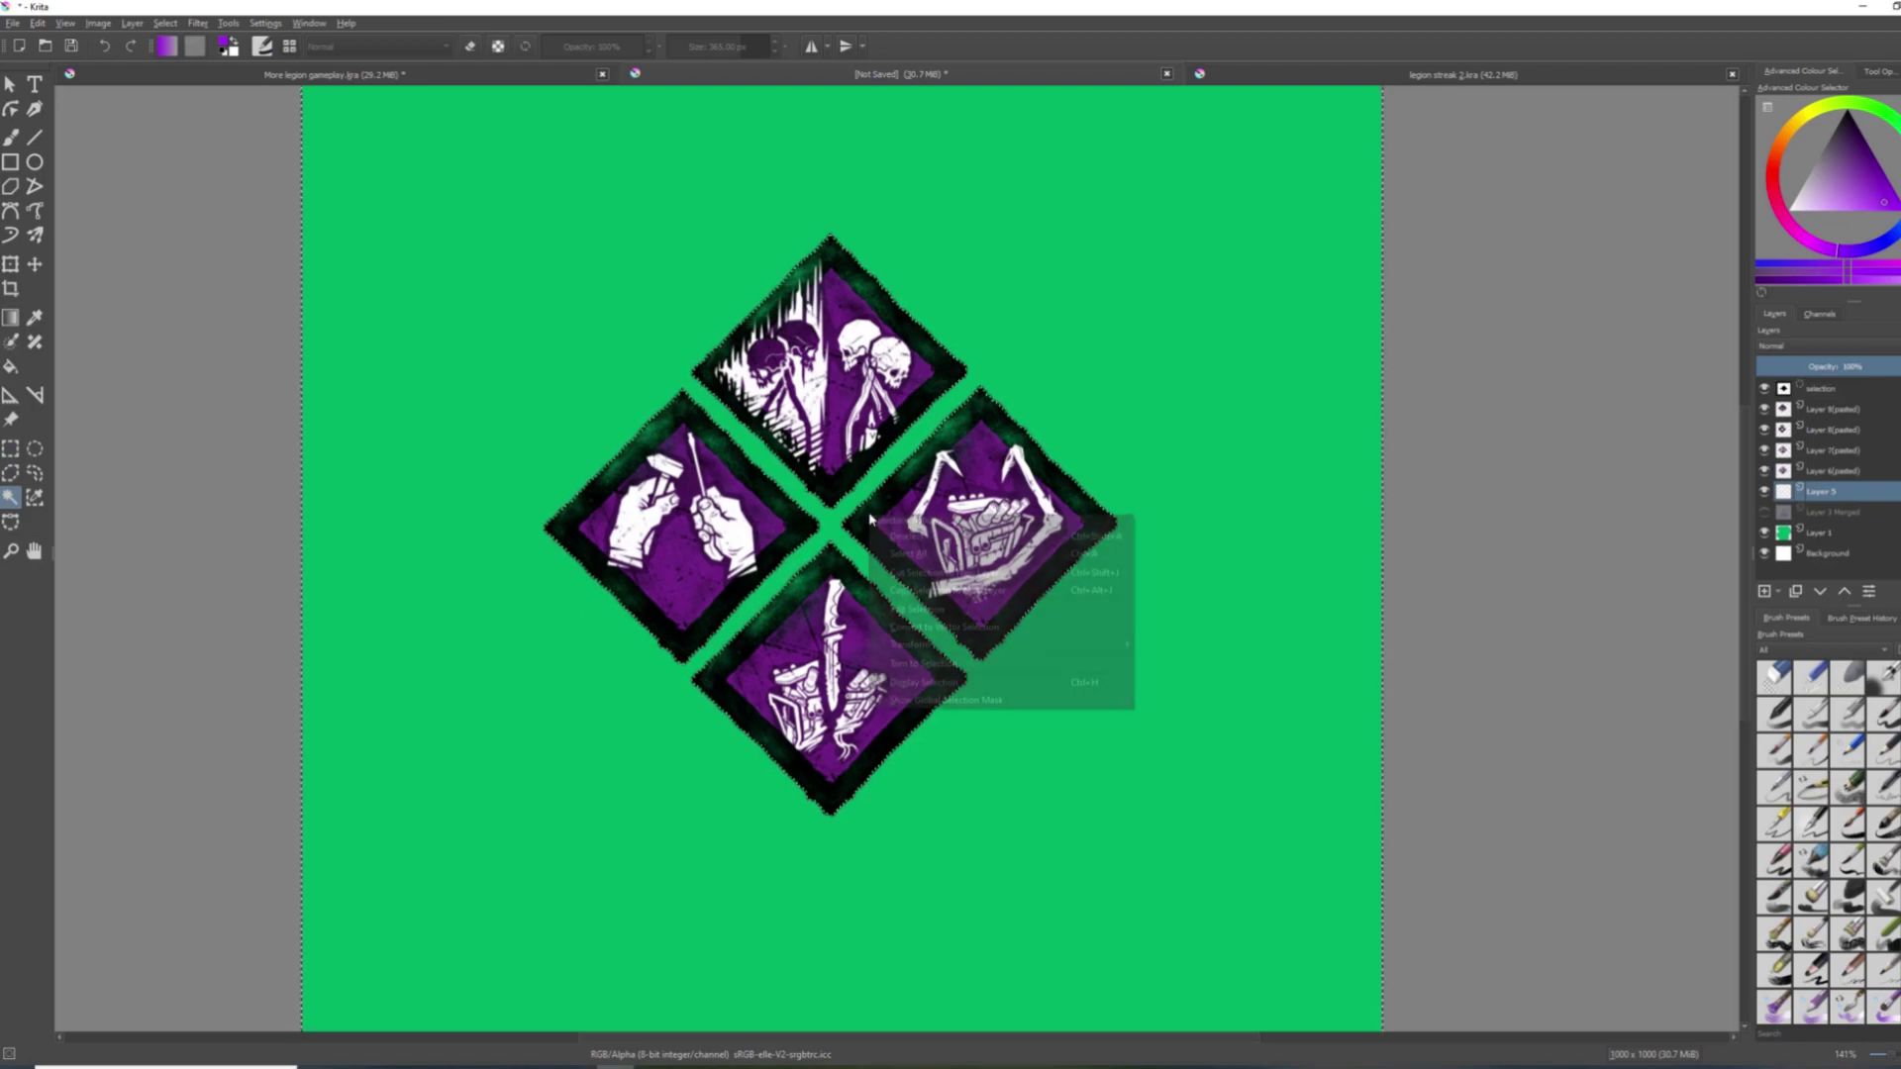
click(1187, 680)
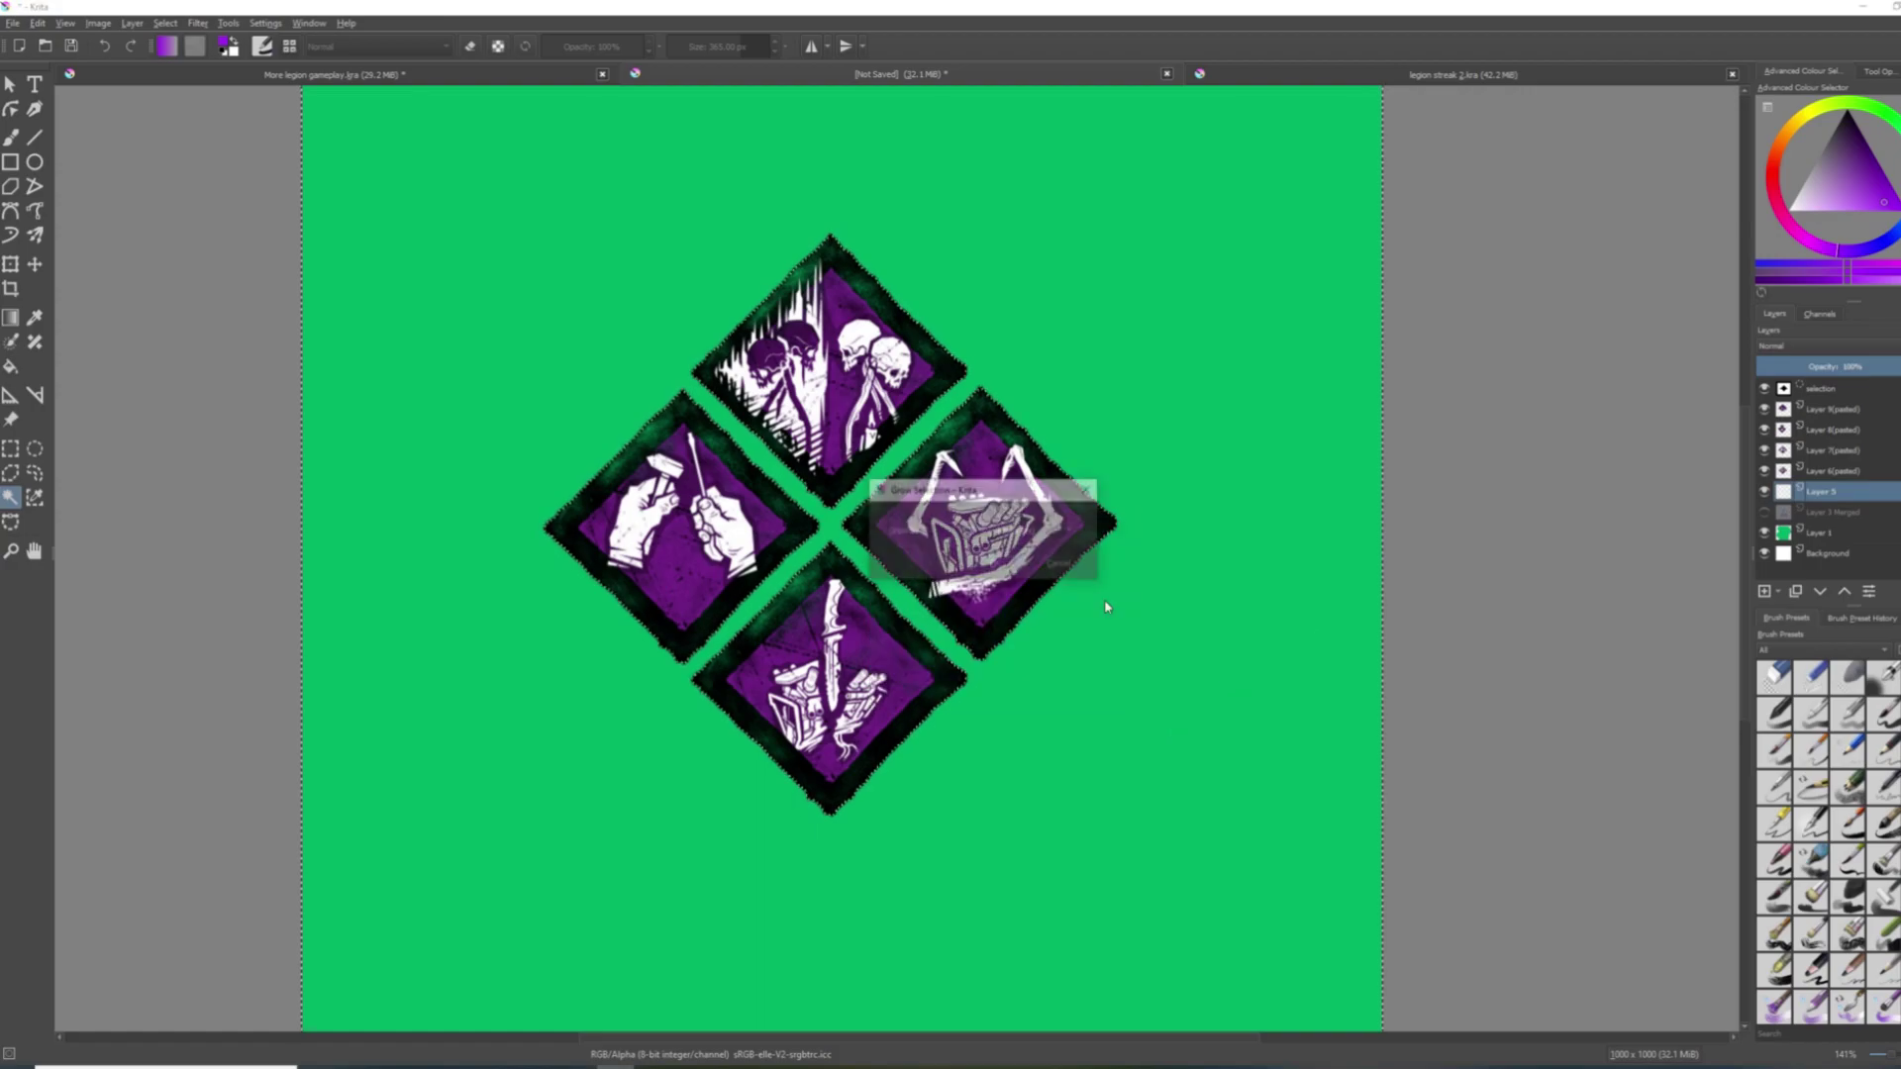
key(Return)
scroll(900, 567, up, 1)
right_click(846, 469)
click(1165, 654)
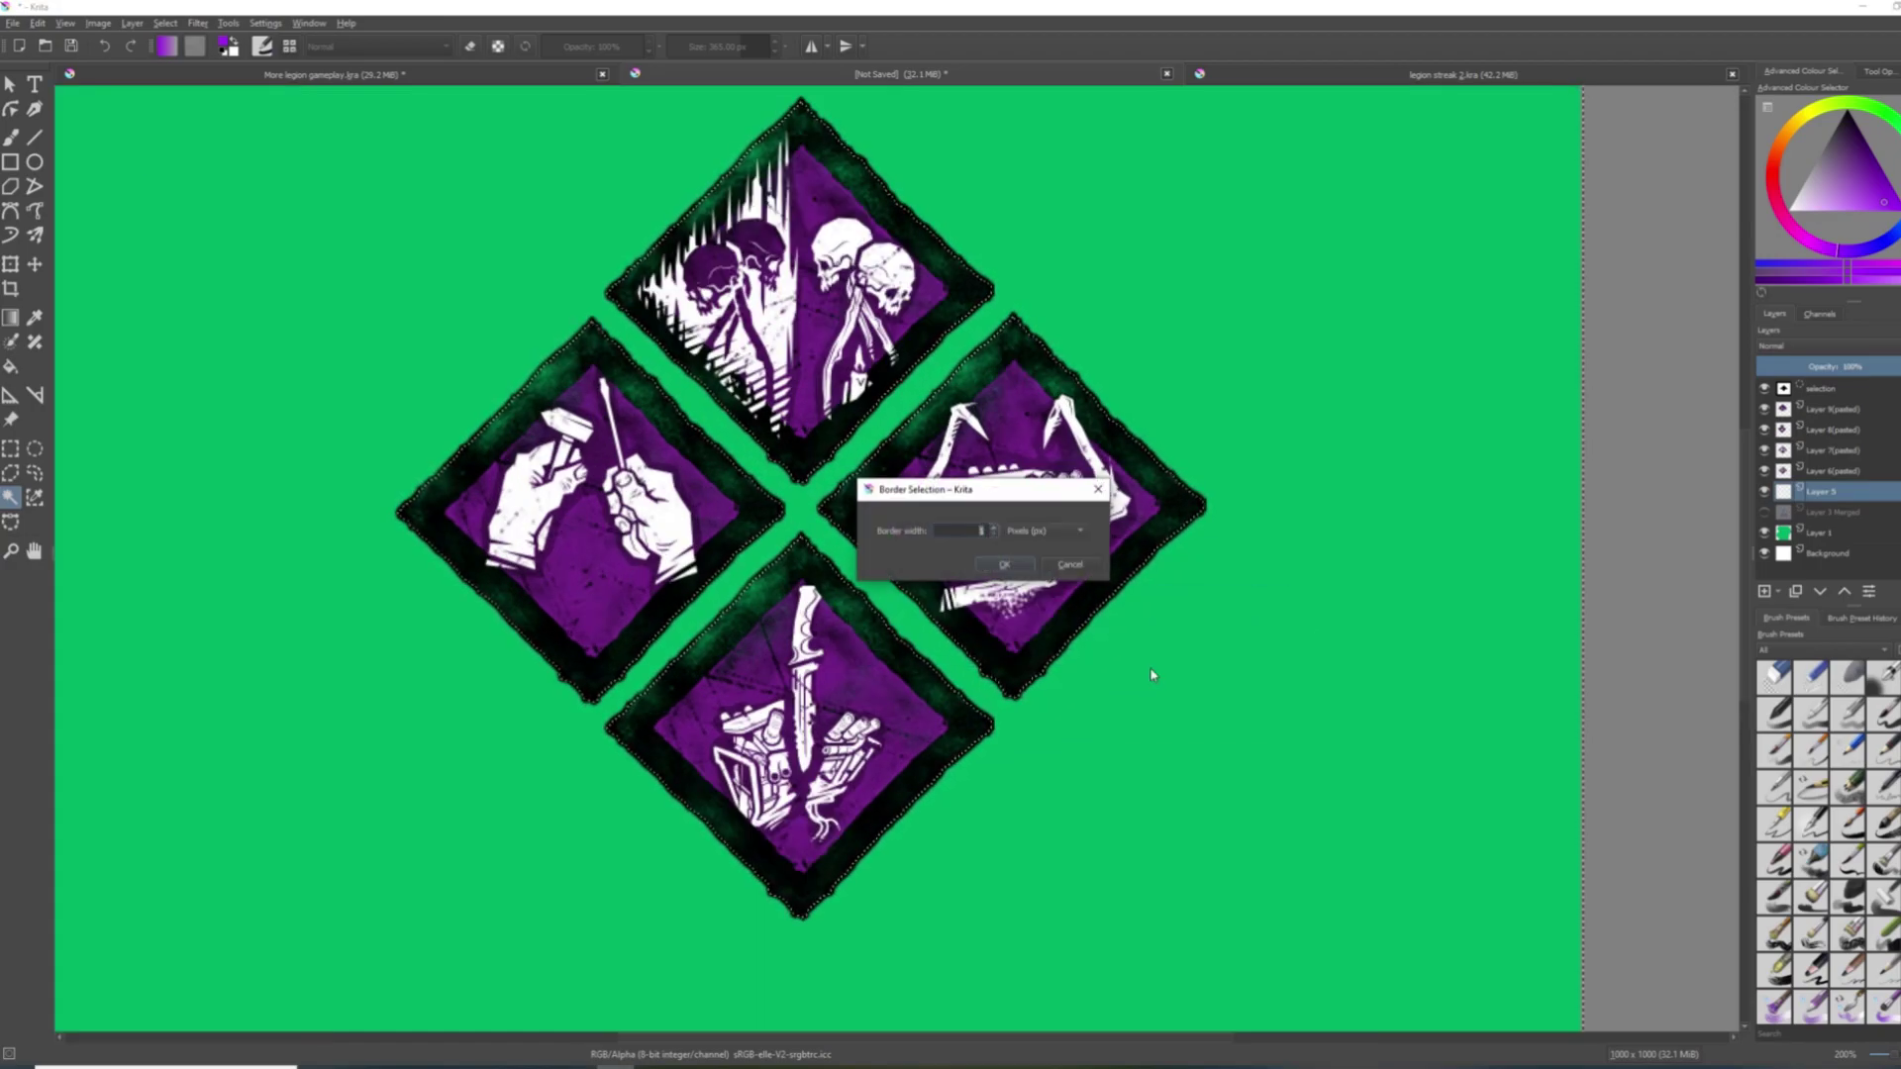
key(Return)
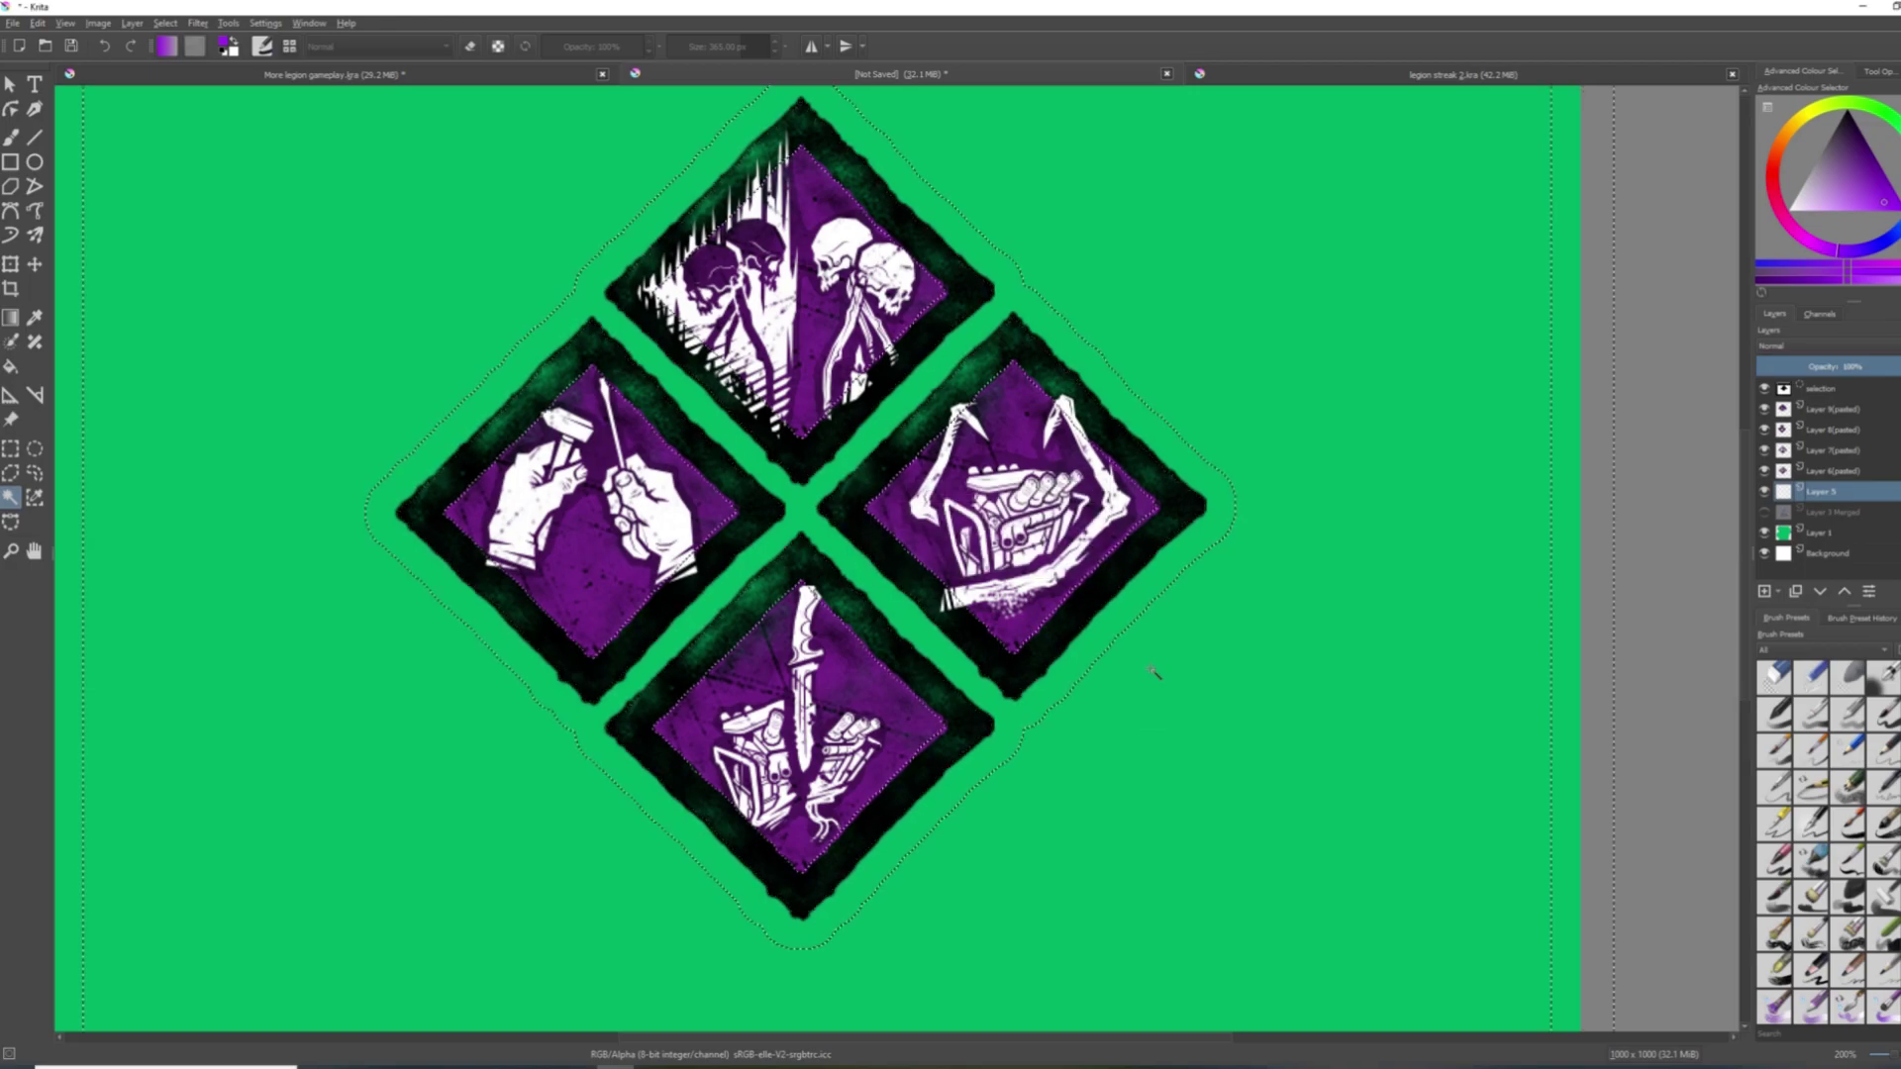
scroll(1164, 671, down, 1)
scroll(1166, 671, down, 1)
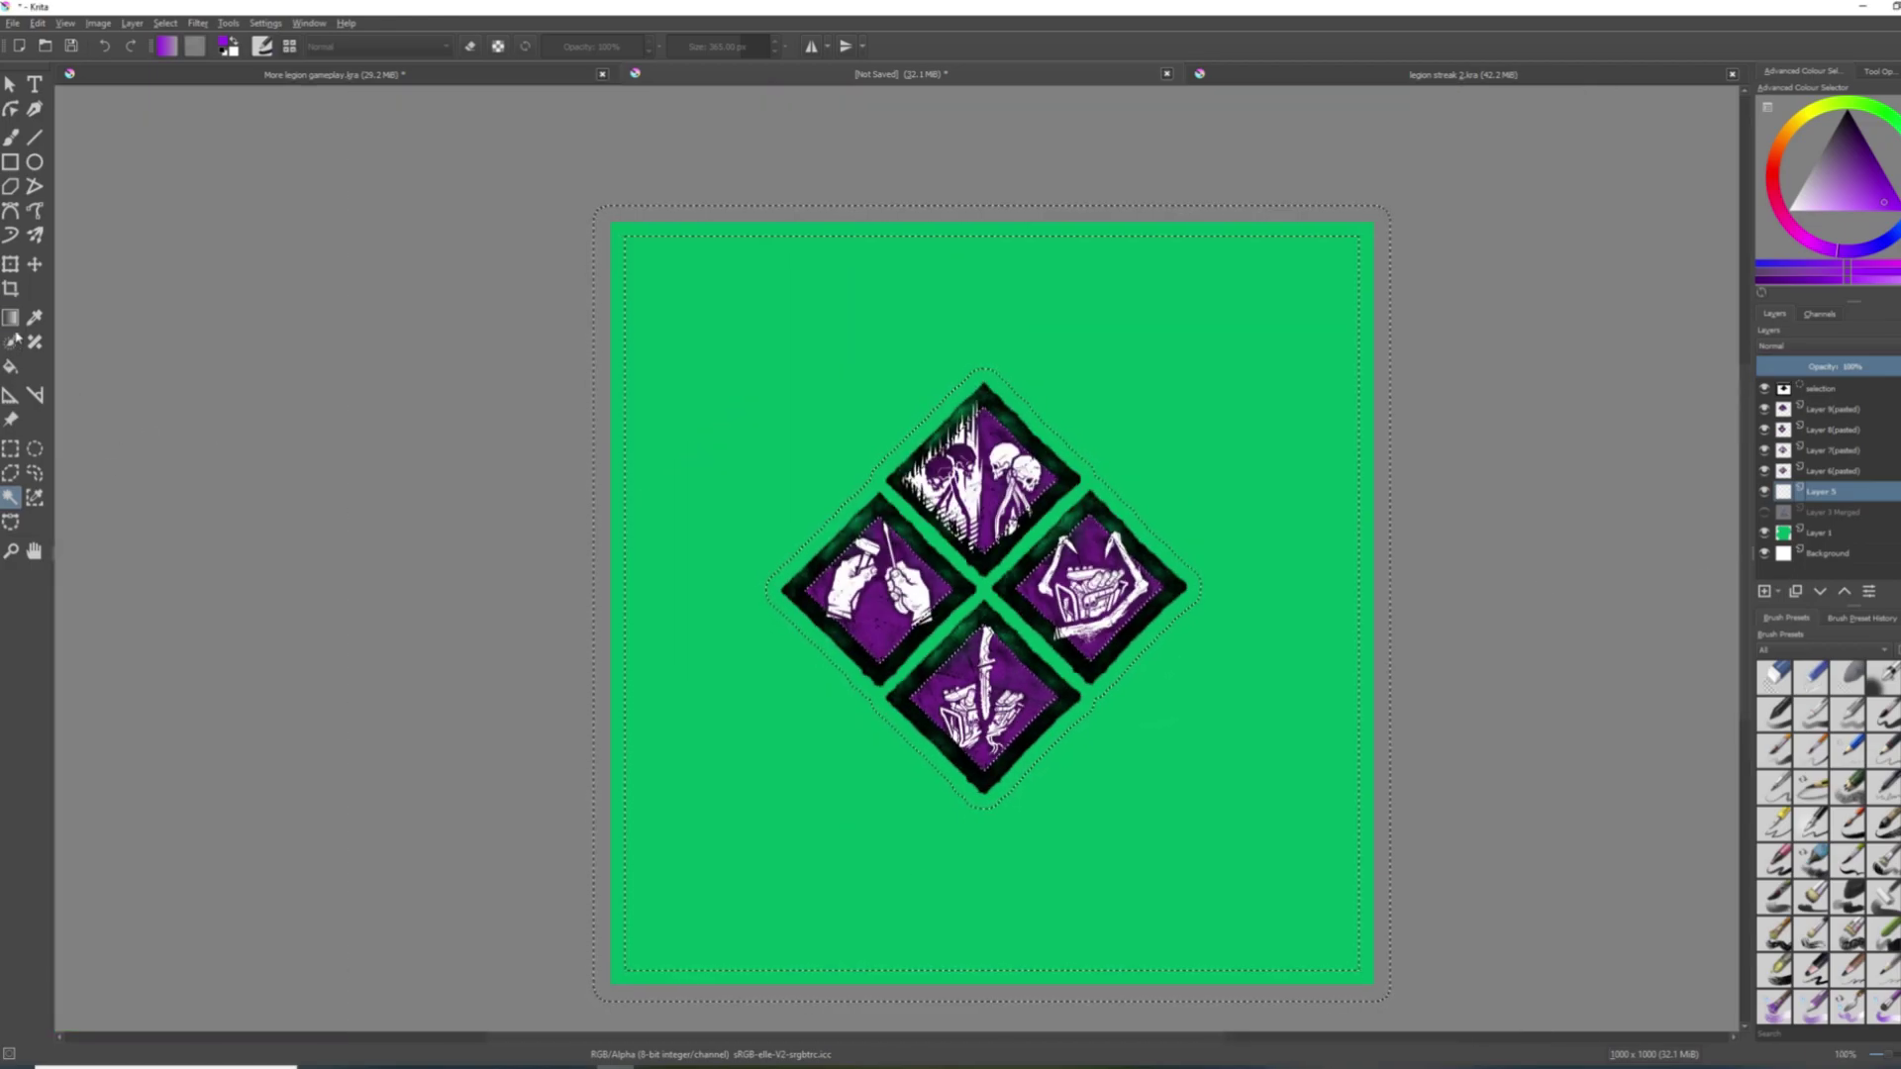
Fill the border band with solid purple to outline the cluster, then deselect.
key(g)
drag(656, 532, 1268, 540)
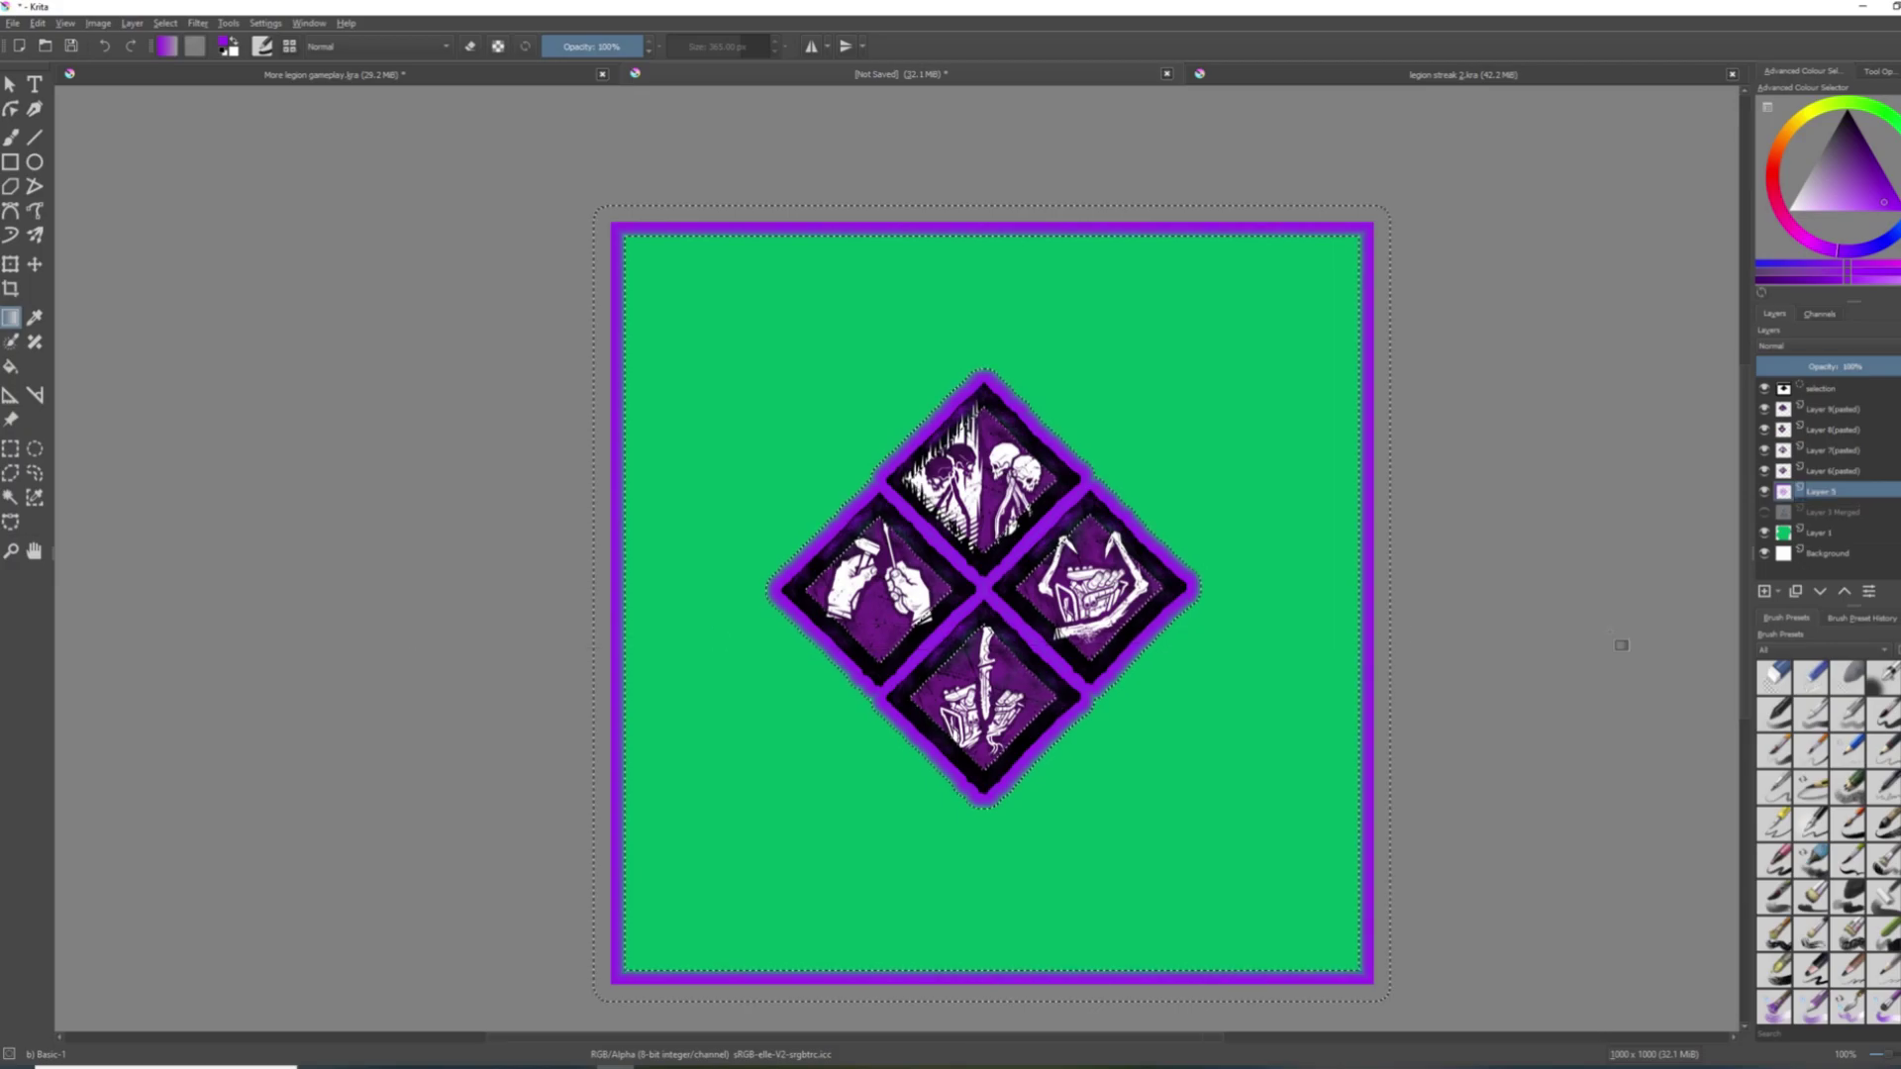
drag(1251, 607, 503, 603)
drag(1189, 594, 1569, 606)
click(8, 449)
key(ctrl+shift+a)
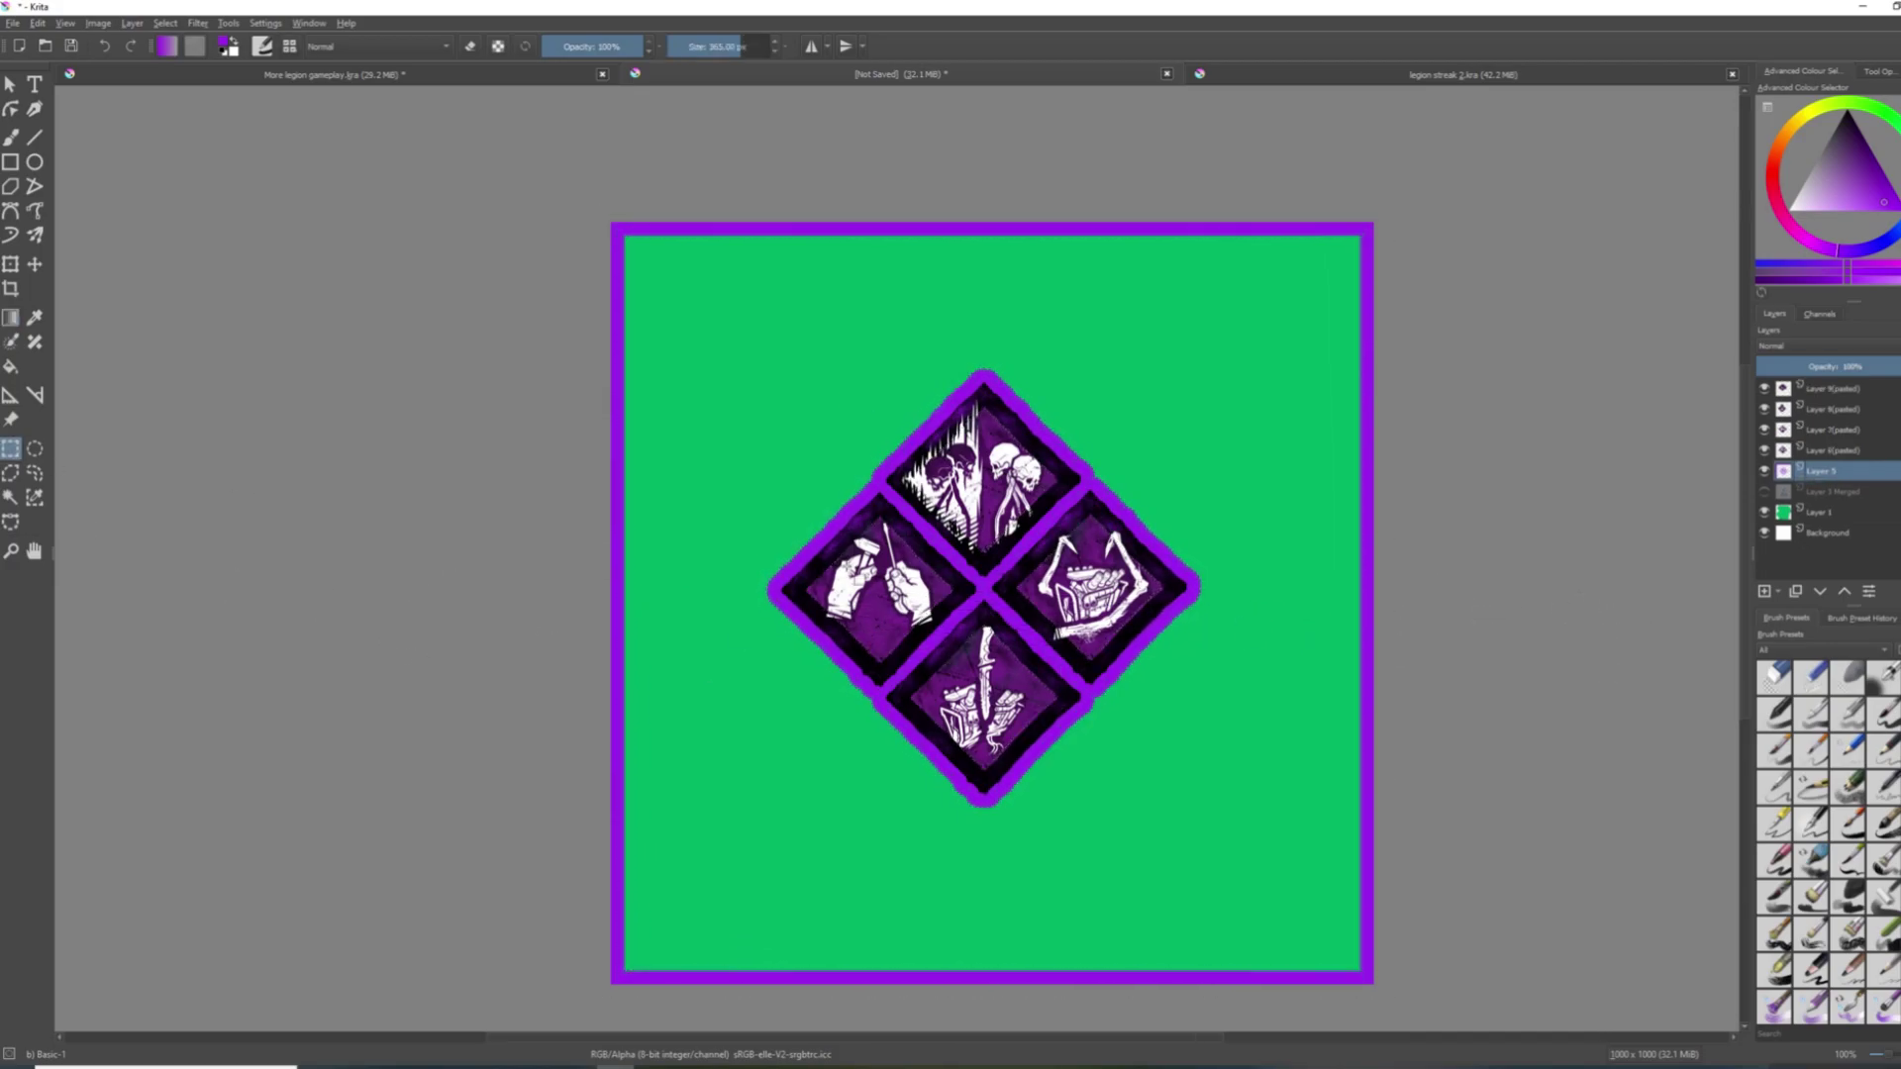
scroll(776, 518, down, 2)
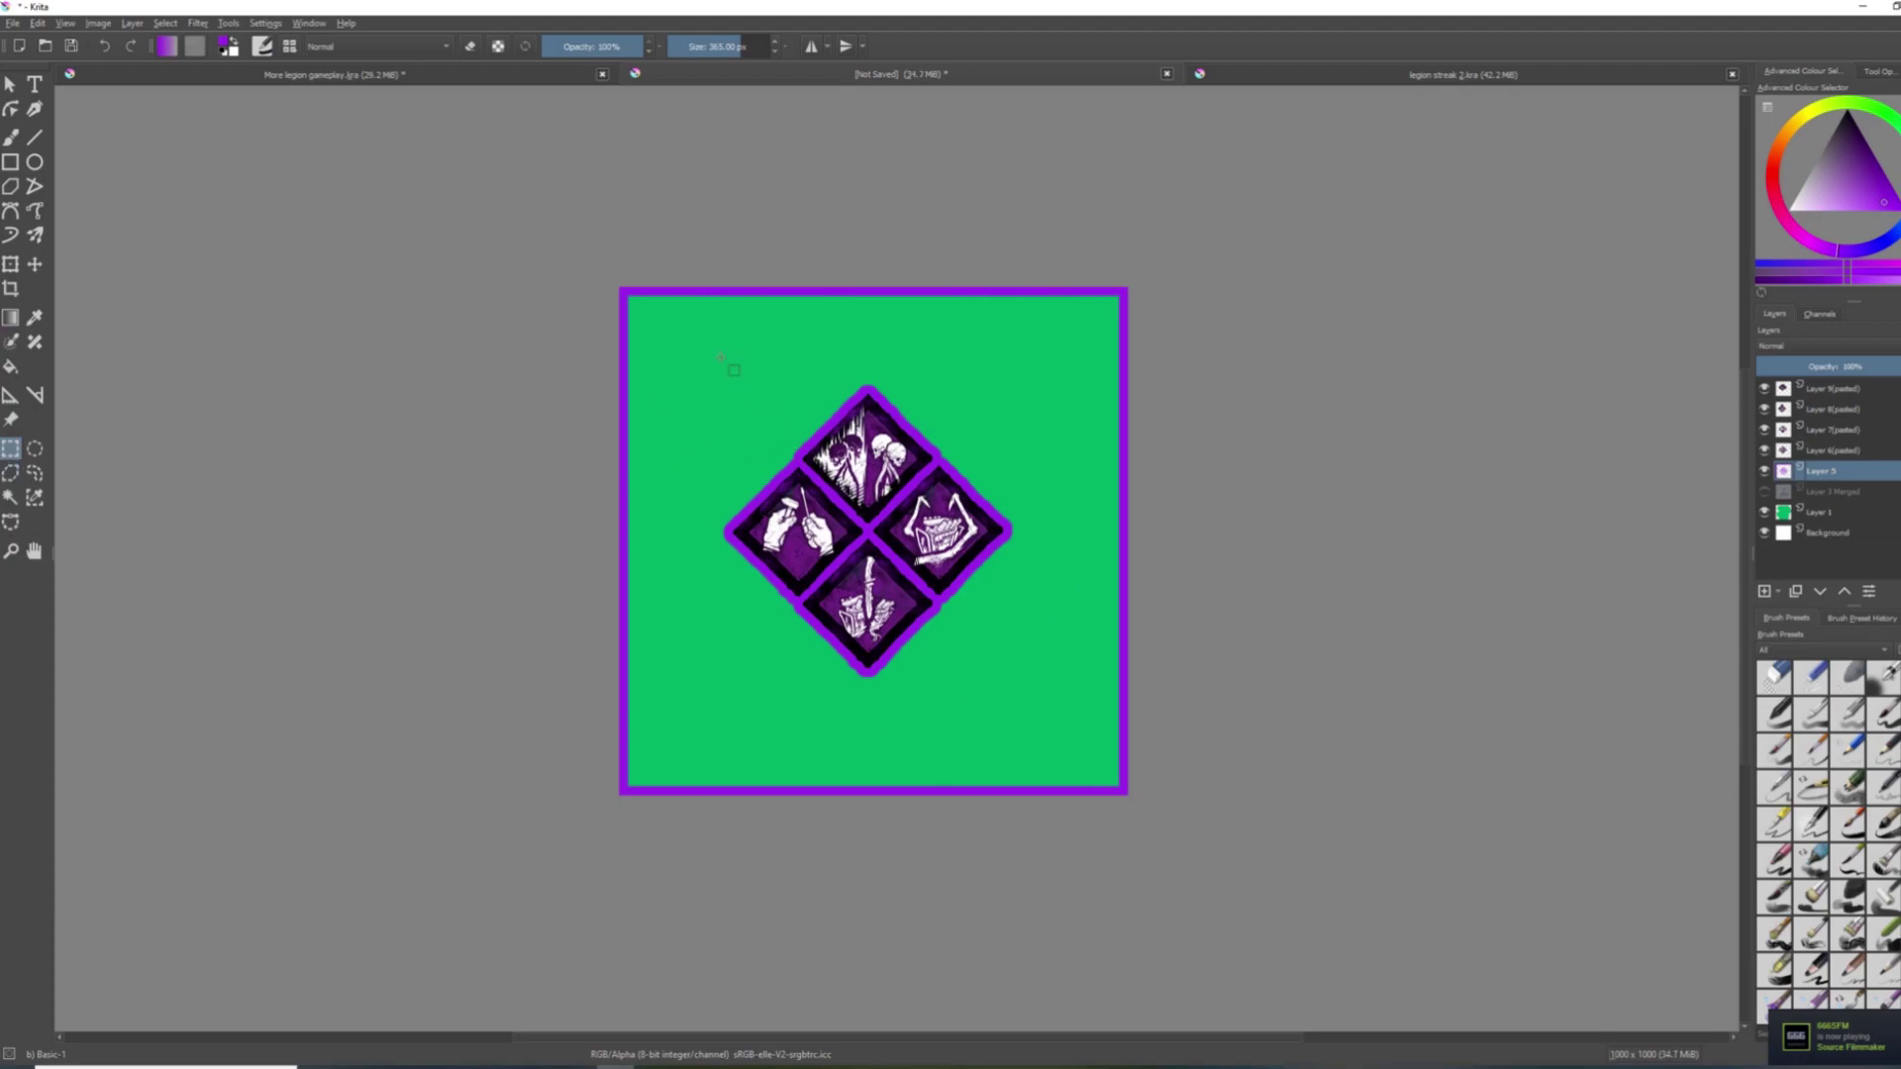
Select inside the canvas frame, invert, and delete the purple edge border.
right_click(699, 396)
click(755, 428)
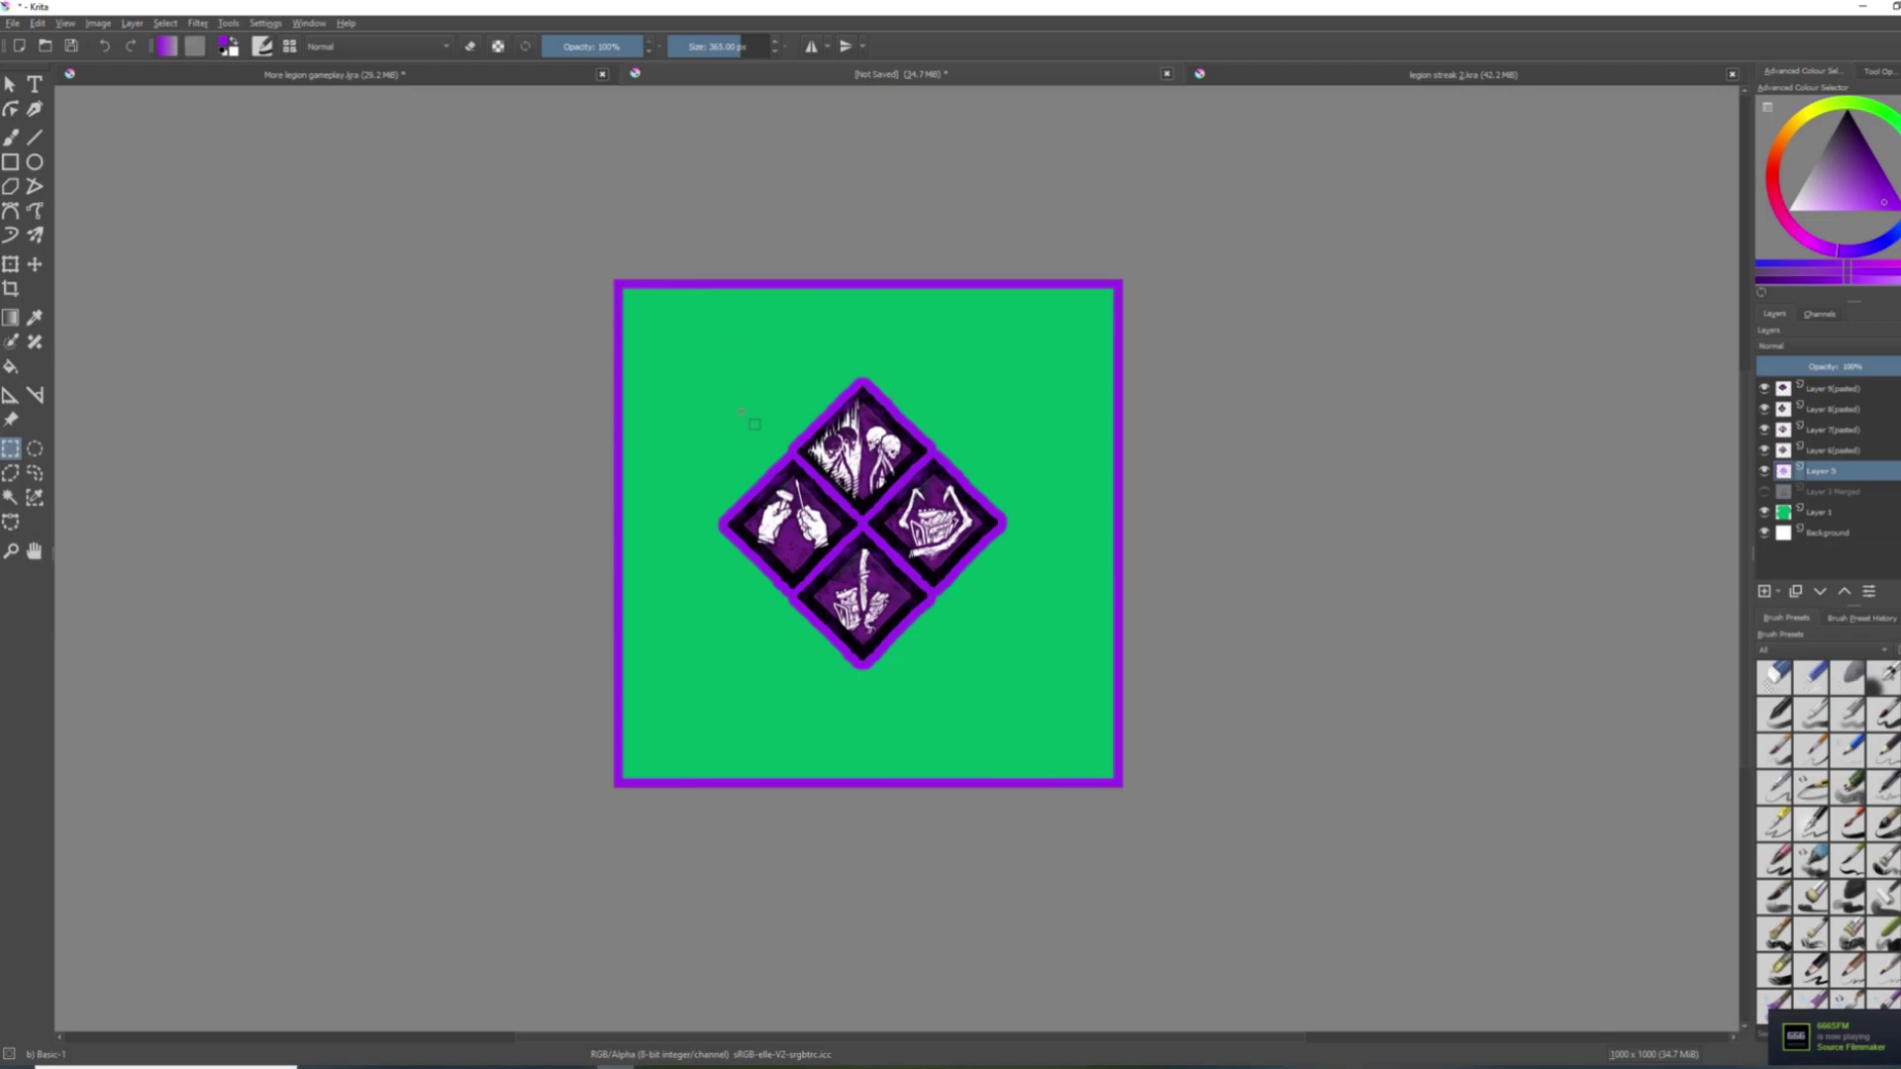
scroll(753, 435, down, 1)
drag(688, 343, 1045, 755)
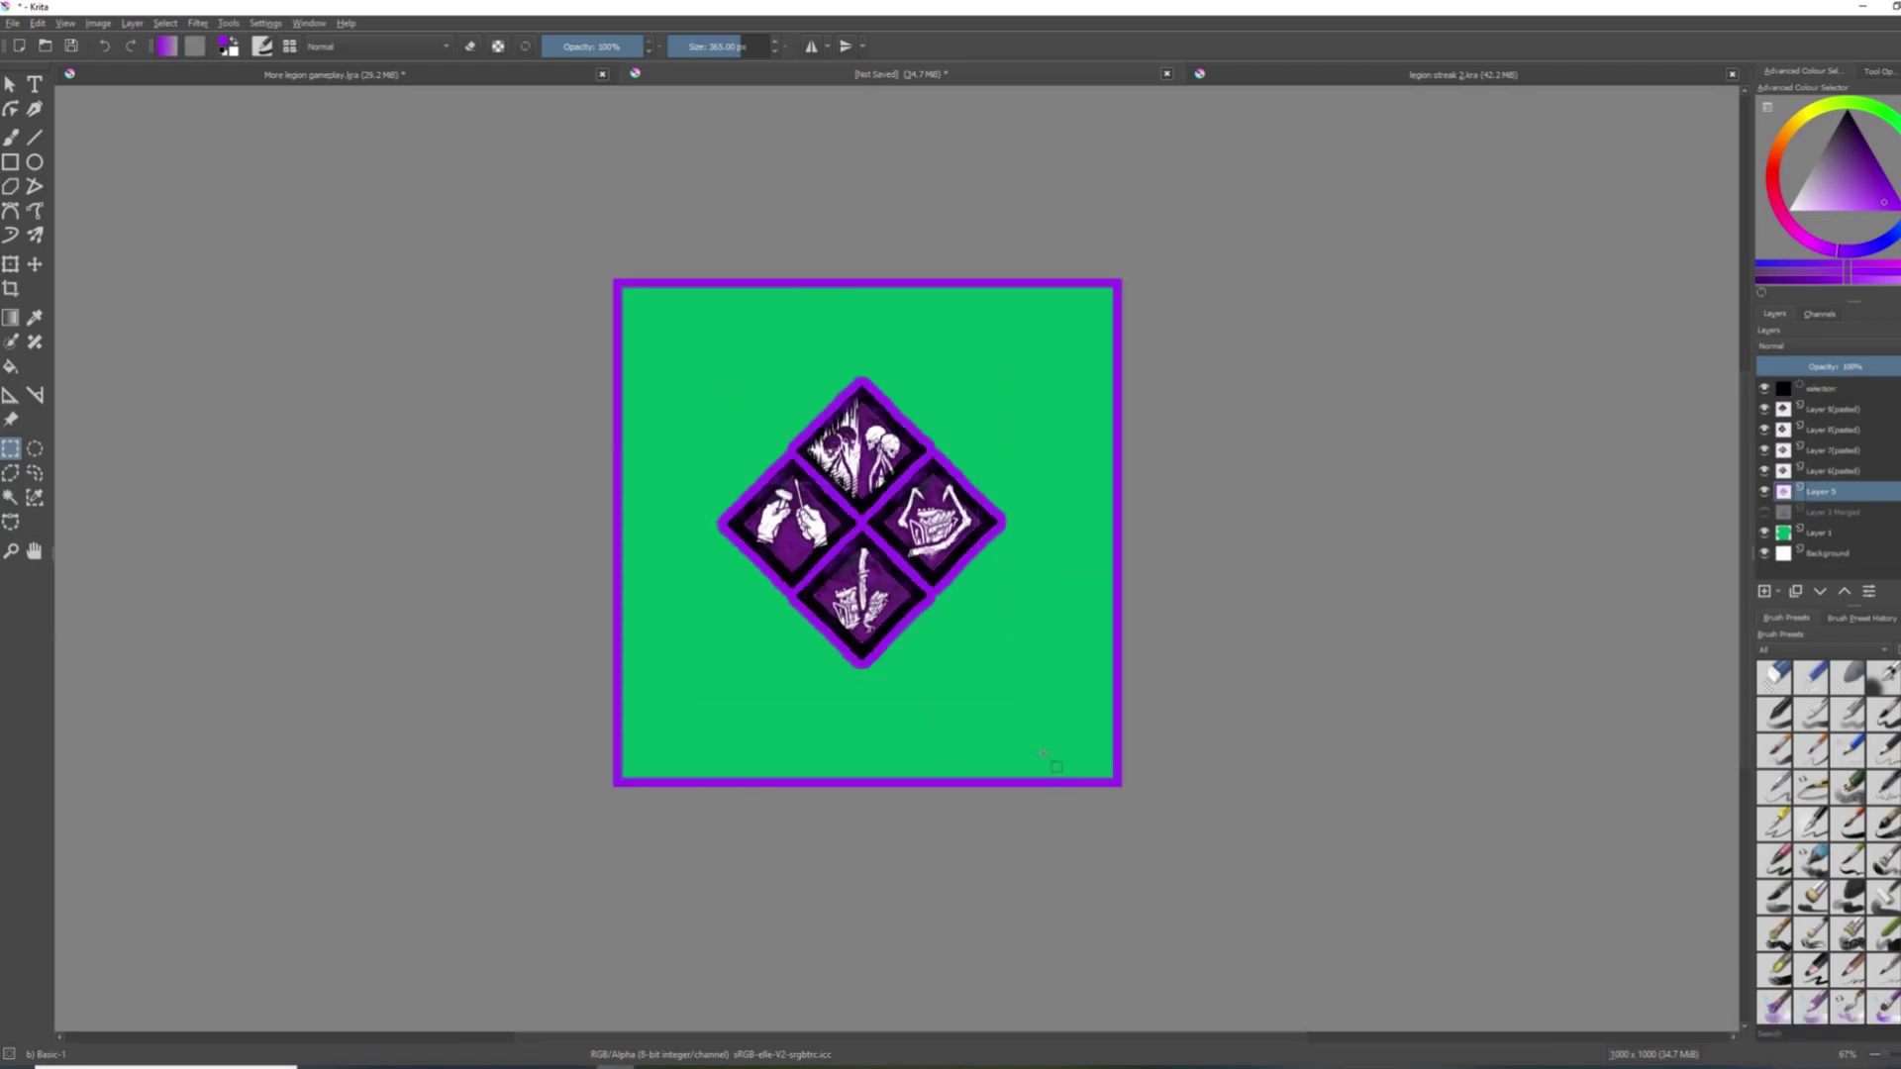
key(ctrl+i)
key(Delete)
key(ctrl+shift+a)
scroll(1076, 624, up, 1)
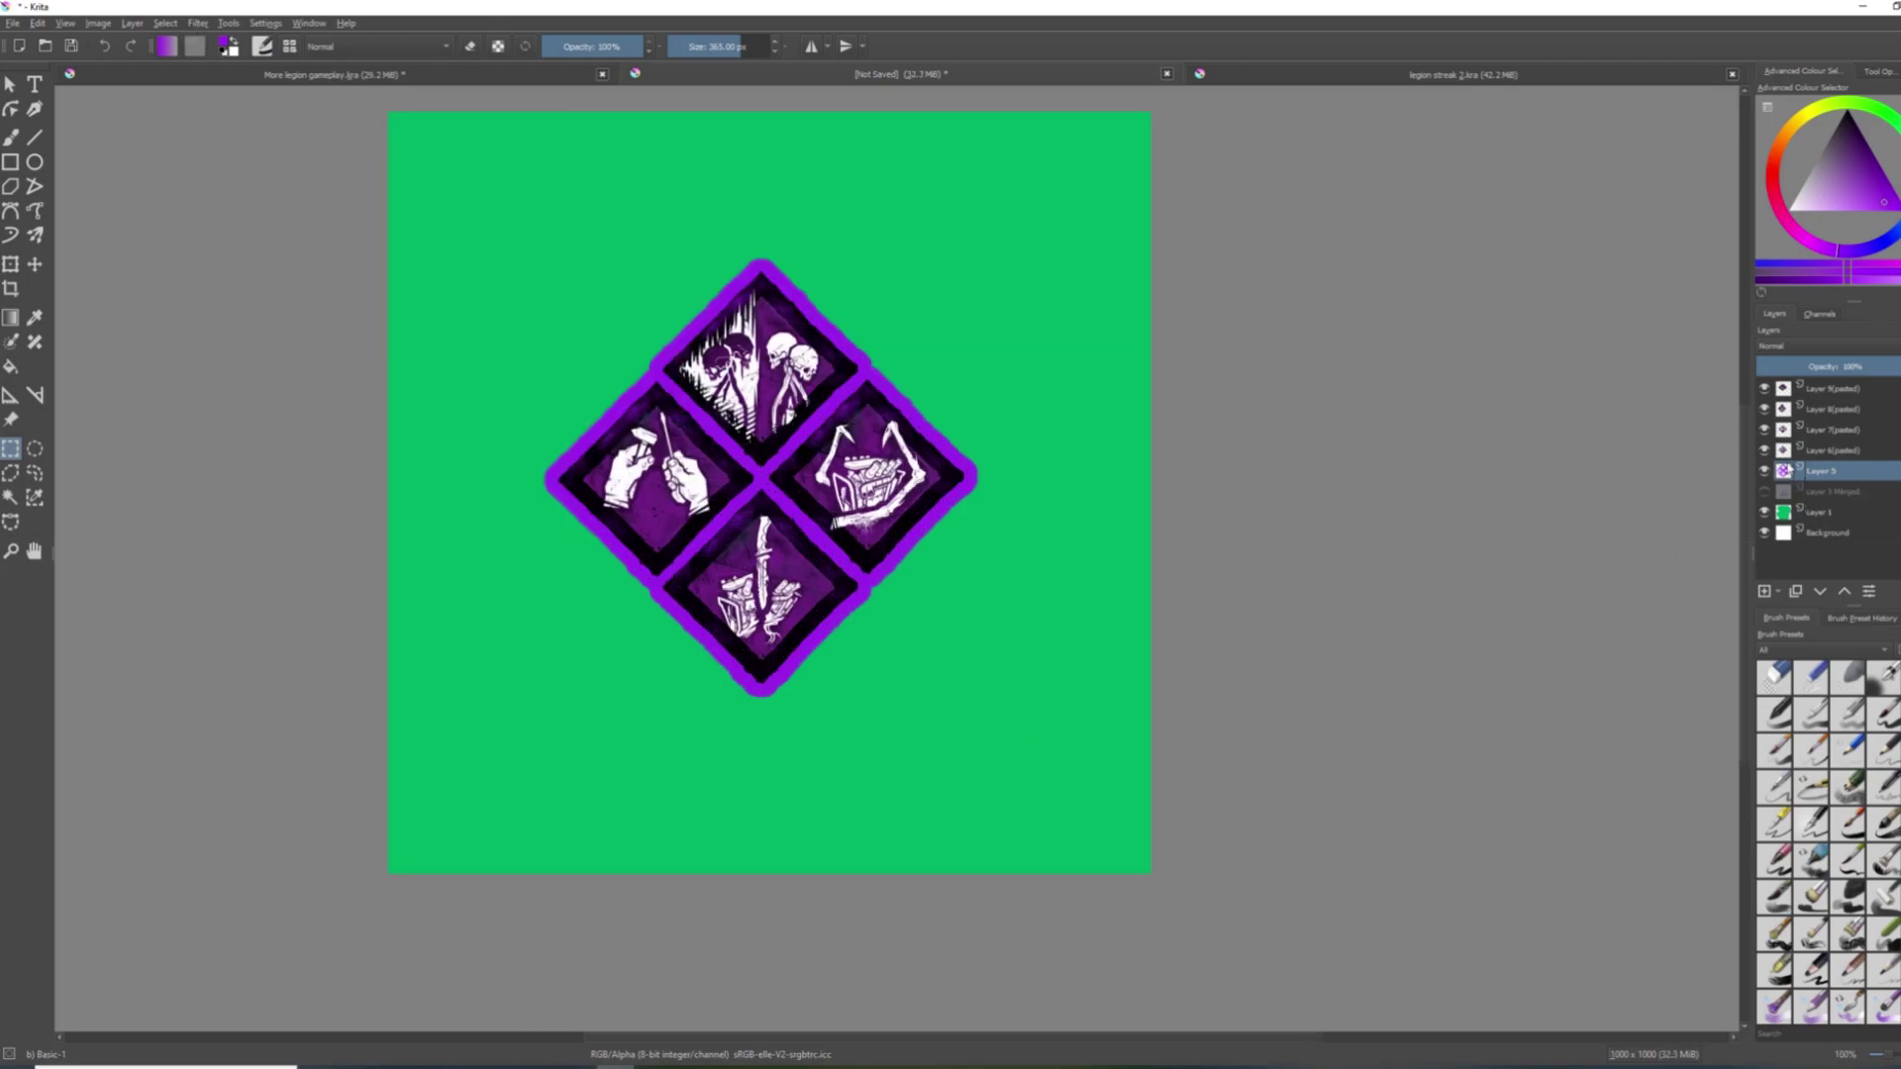
Add a Gaussian Blur filter mask of about 64 px radius to the purple outline.
click(188, 26)
mouse_move(237, 93)
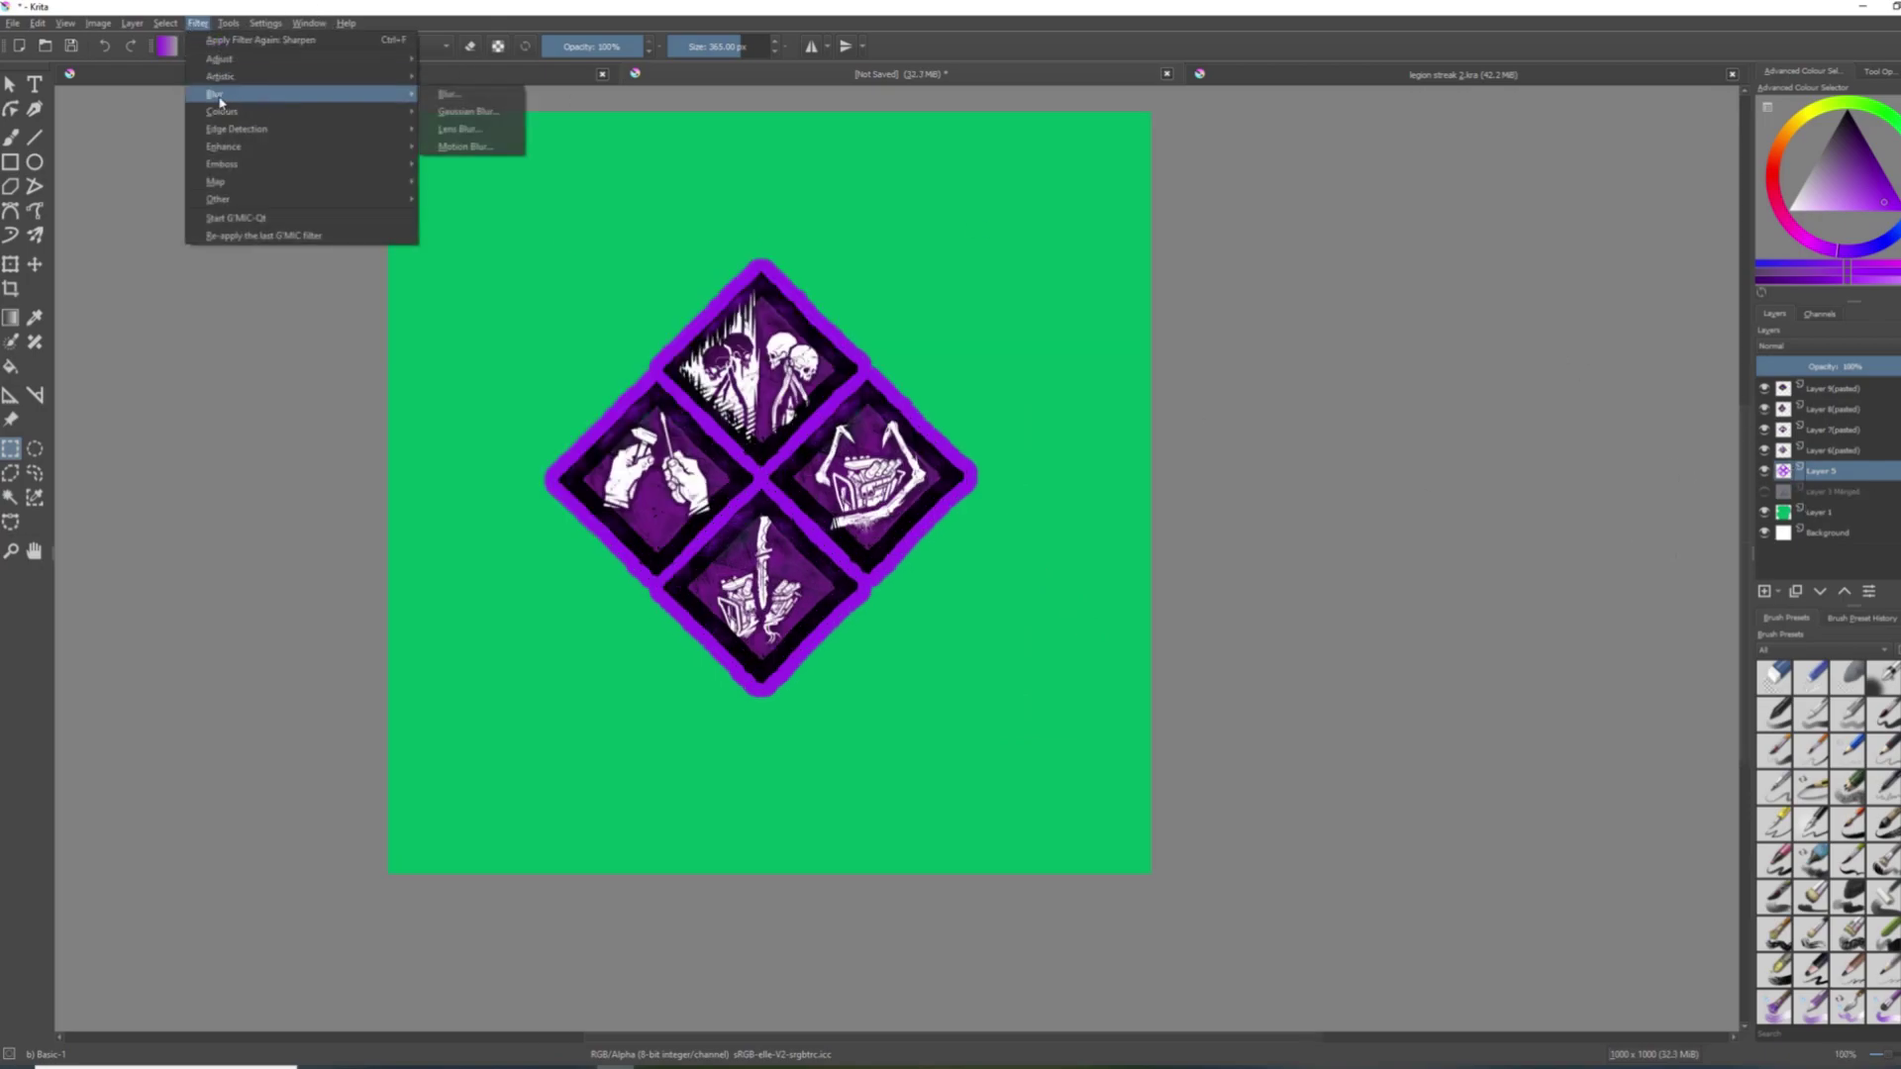
click(487, 125)
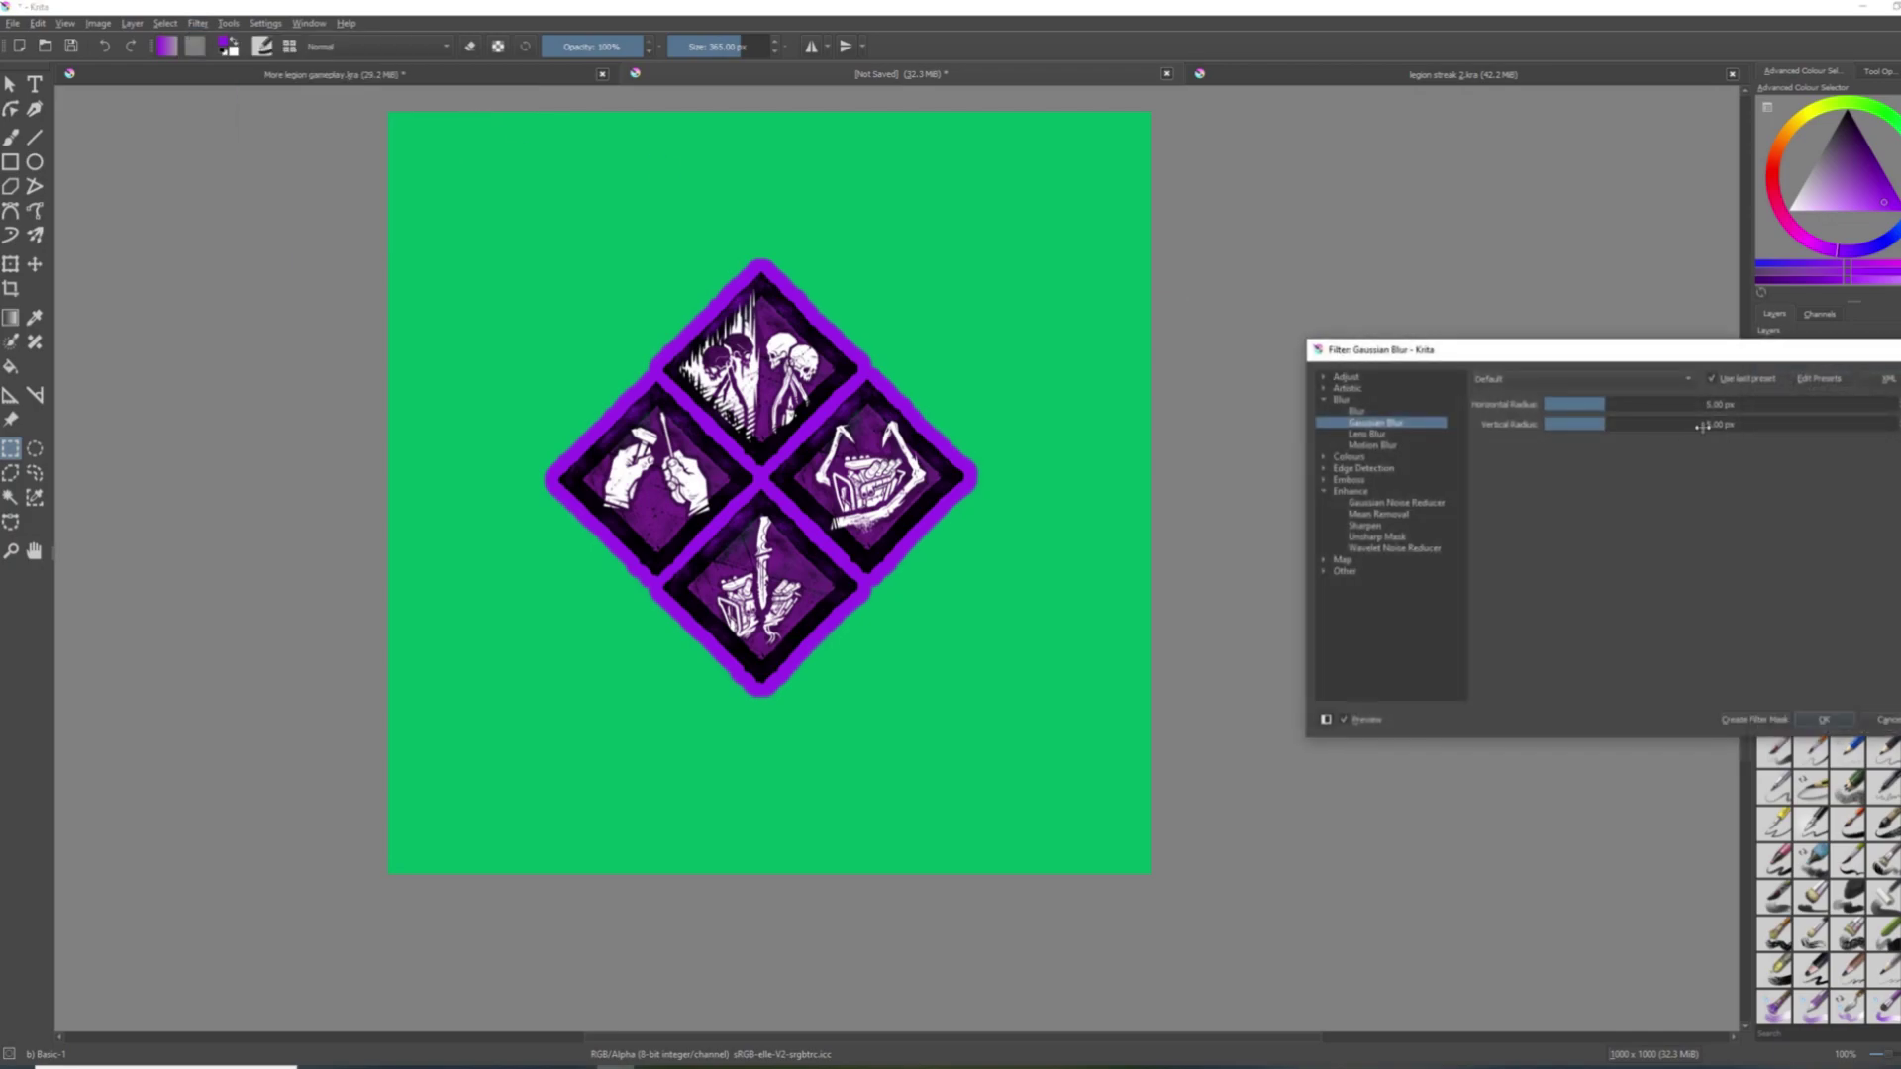
click(1702, 426)
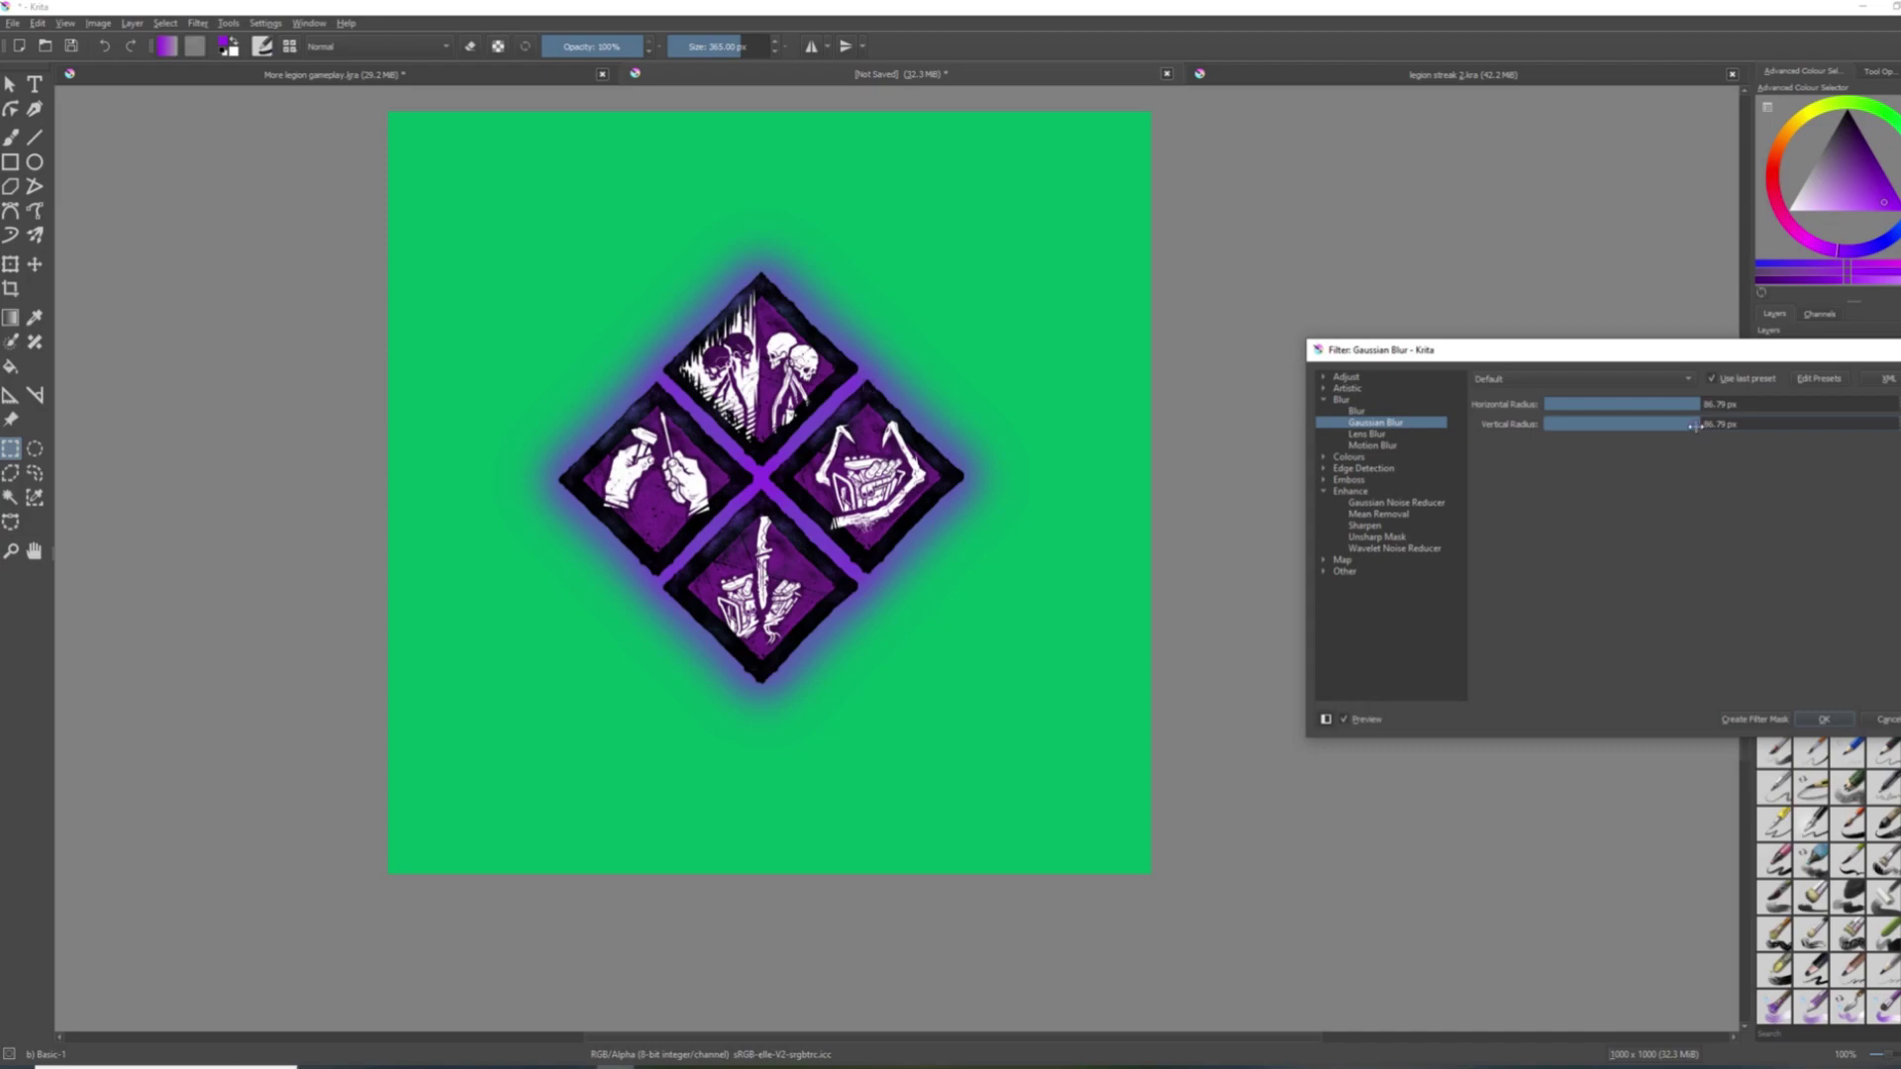
drag(1694, 425, 1668, 428)
click(1754, 720)
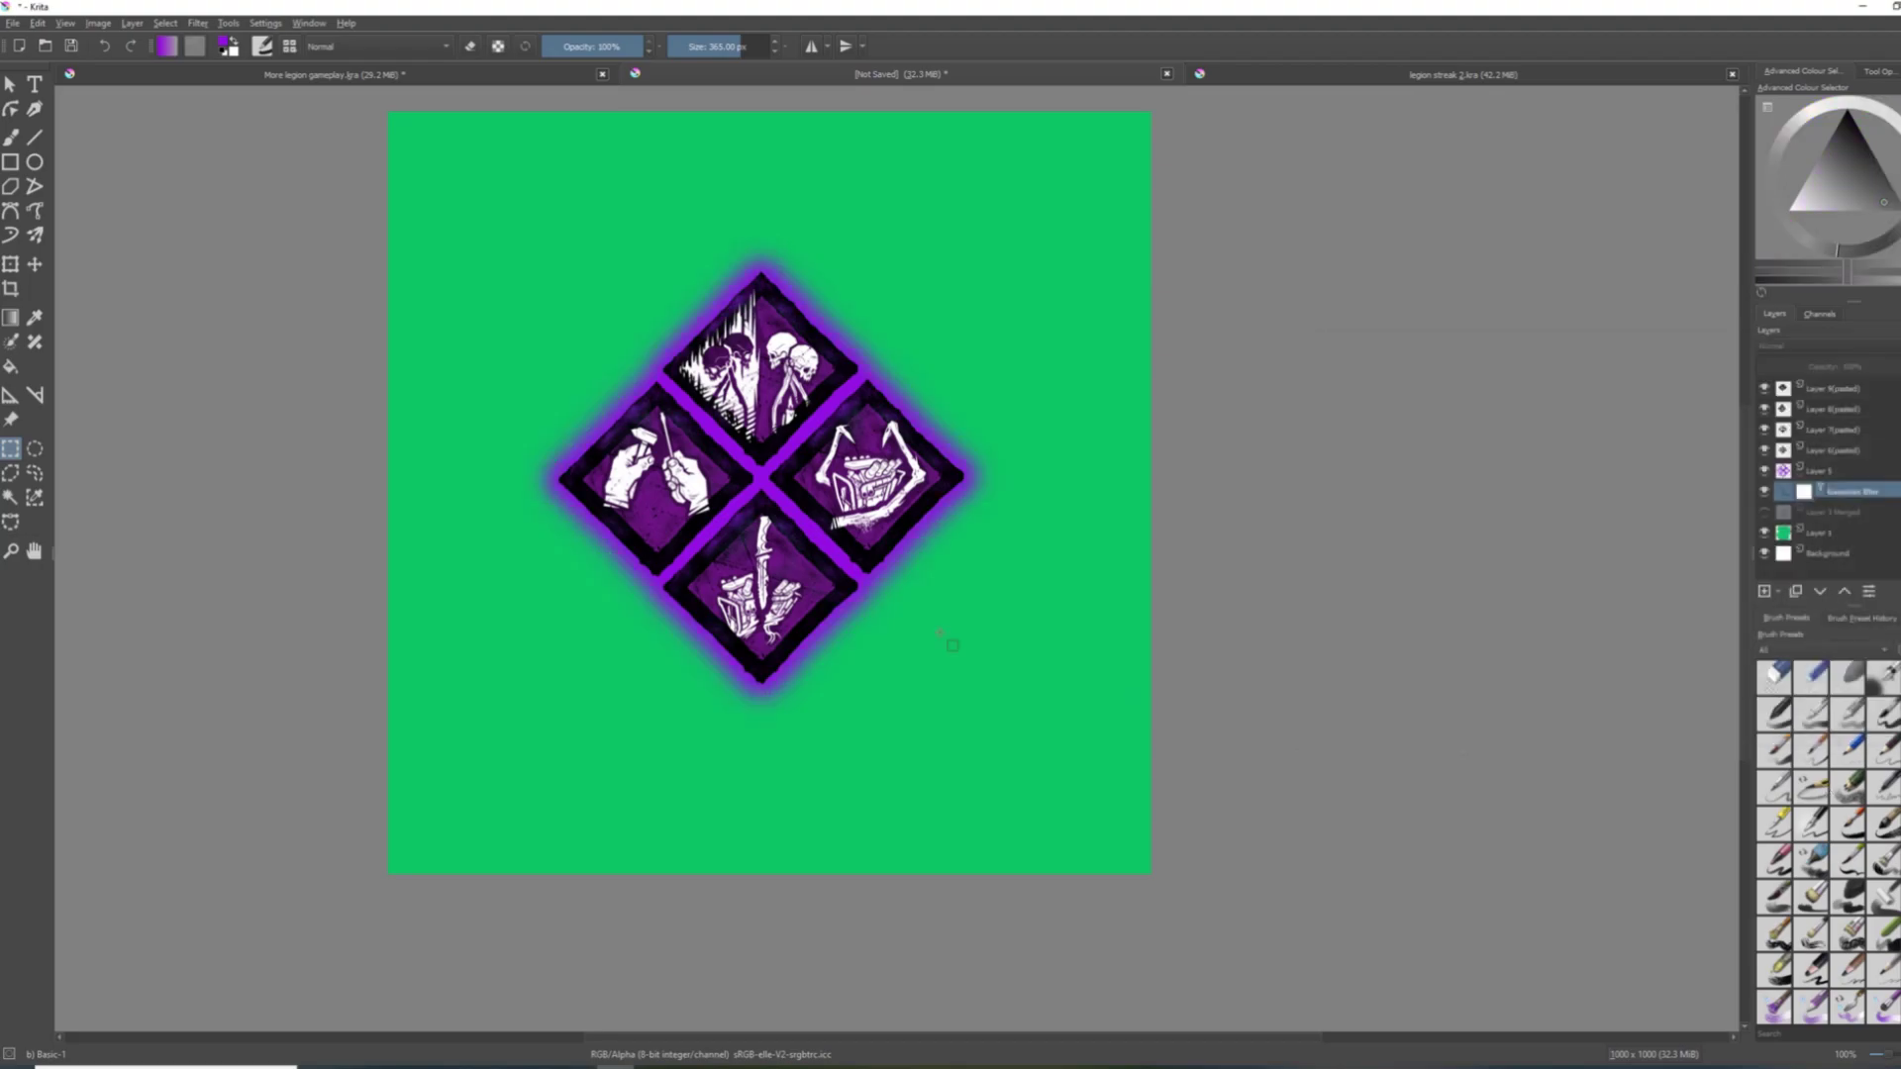
key(ctrl+equal)
key(ctrl+minus)
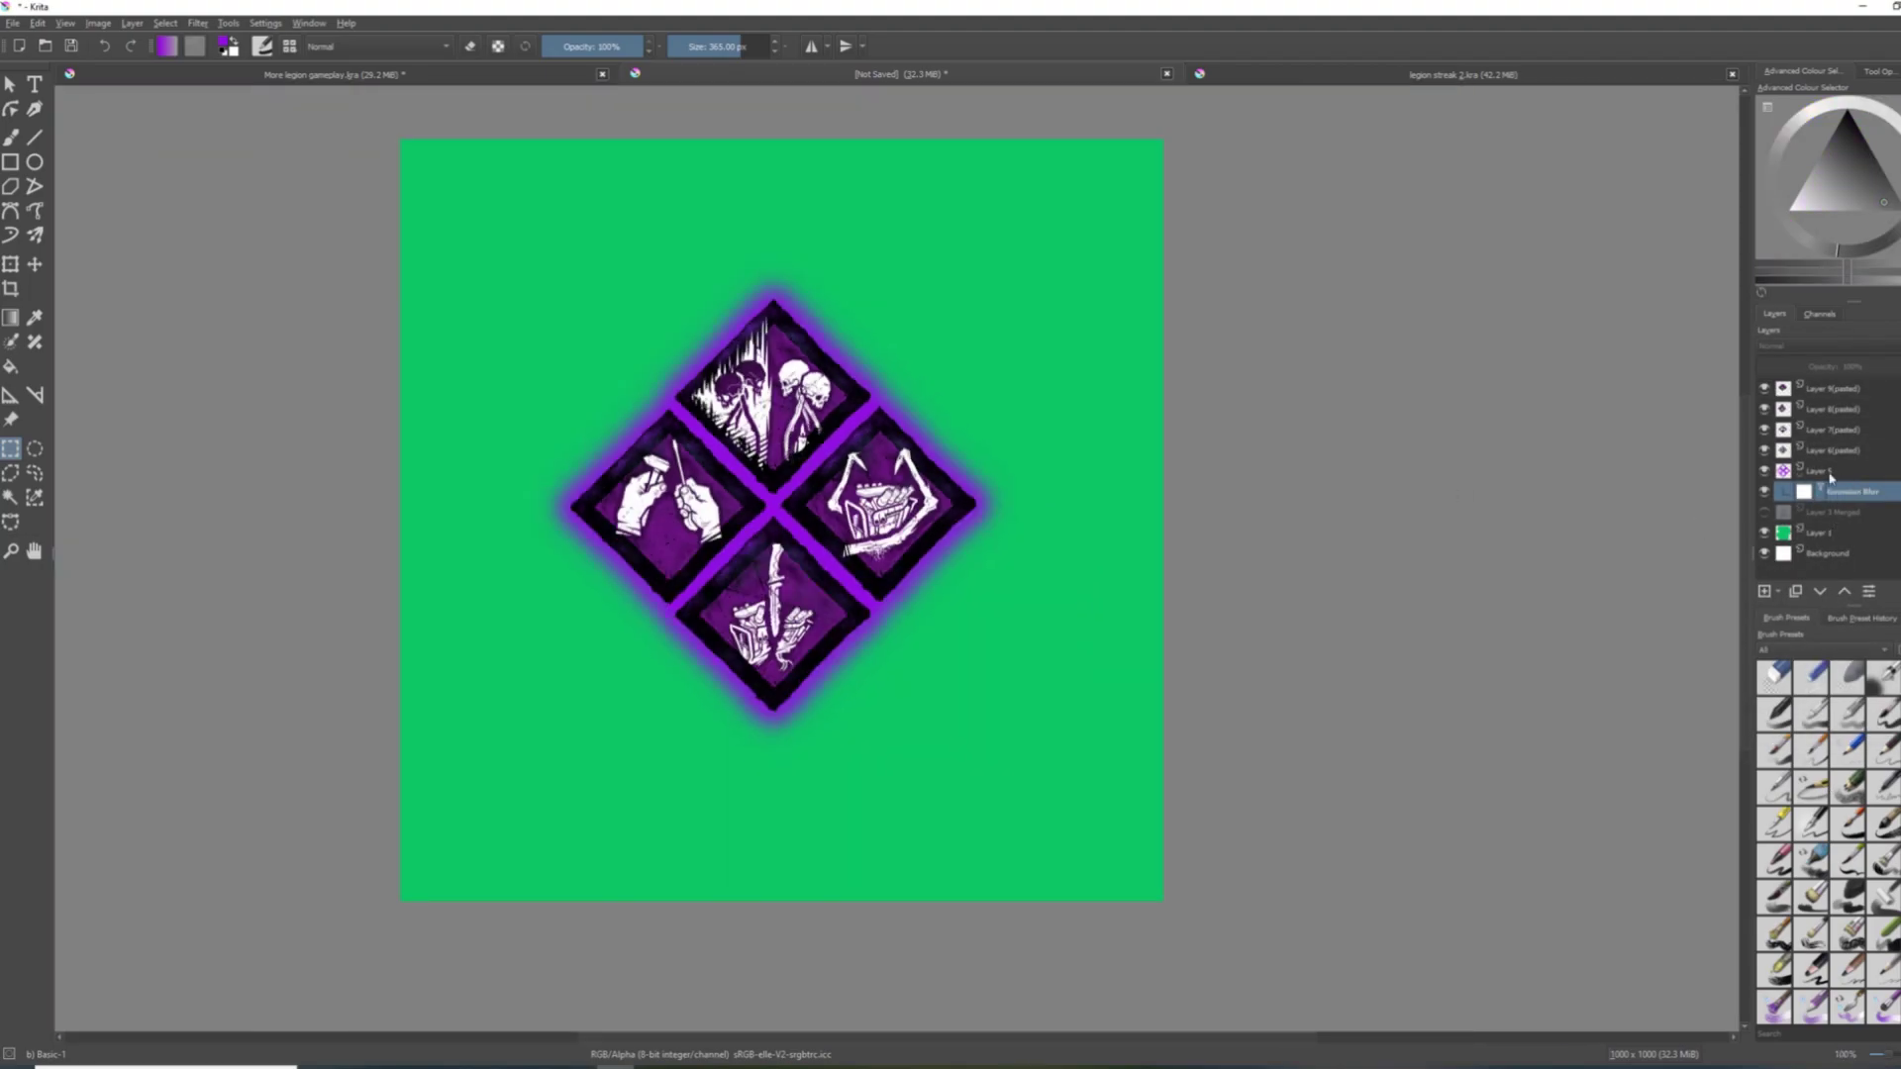
Merge the perk layer with its glow and select the area around the diamond.
shift+click(1832, 388)
right_click(1837, 394)
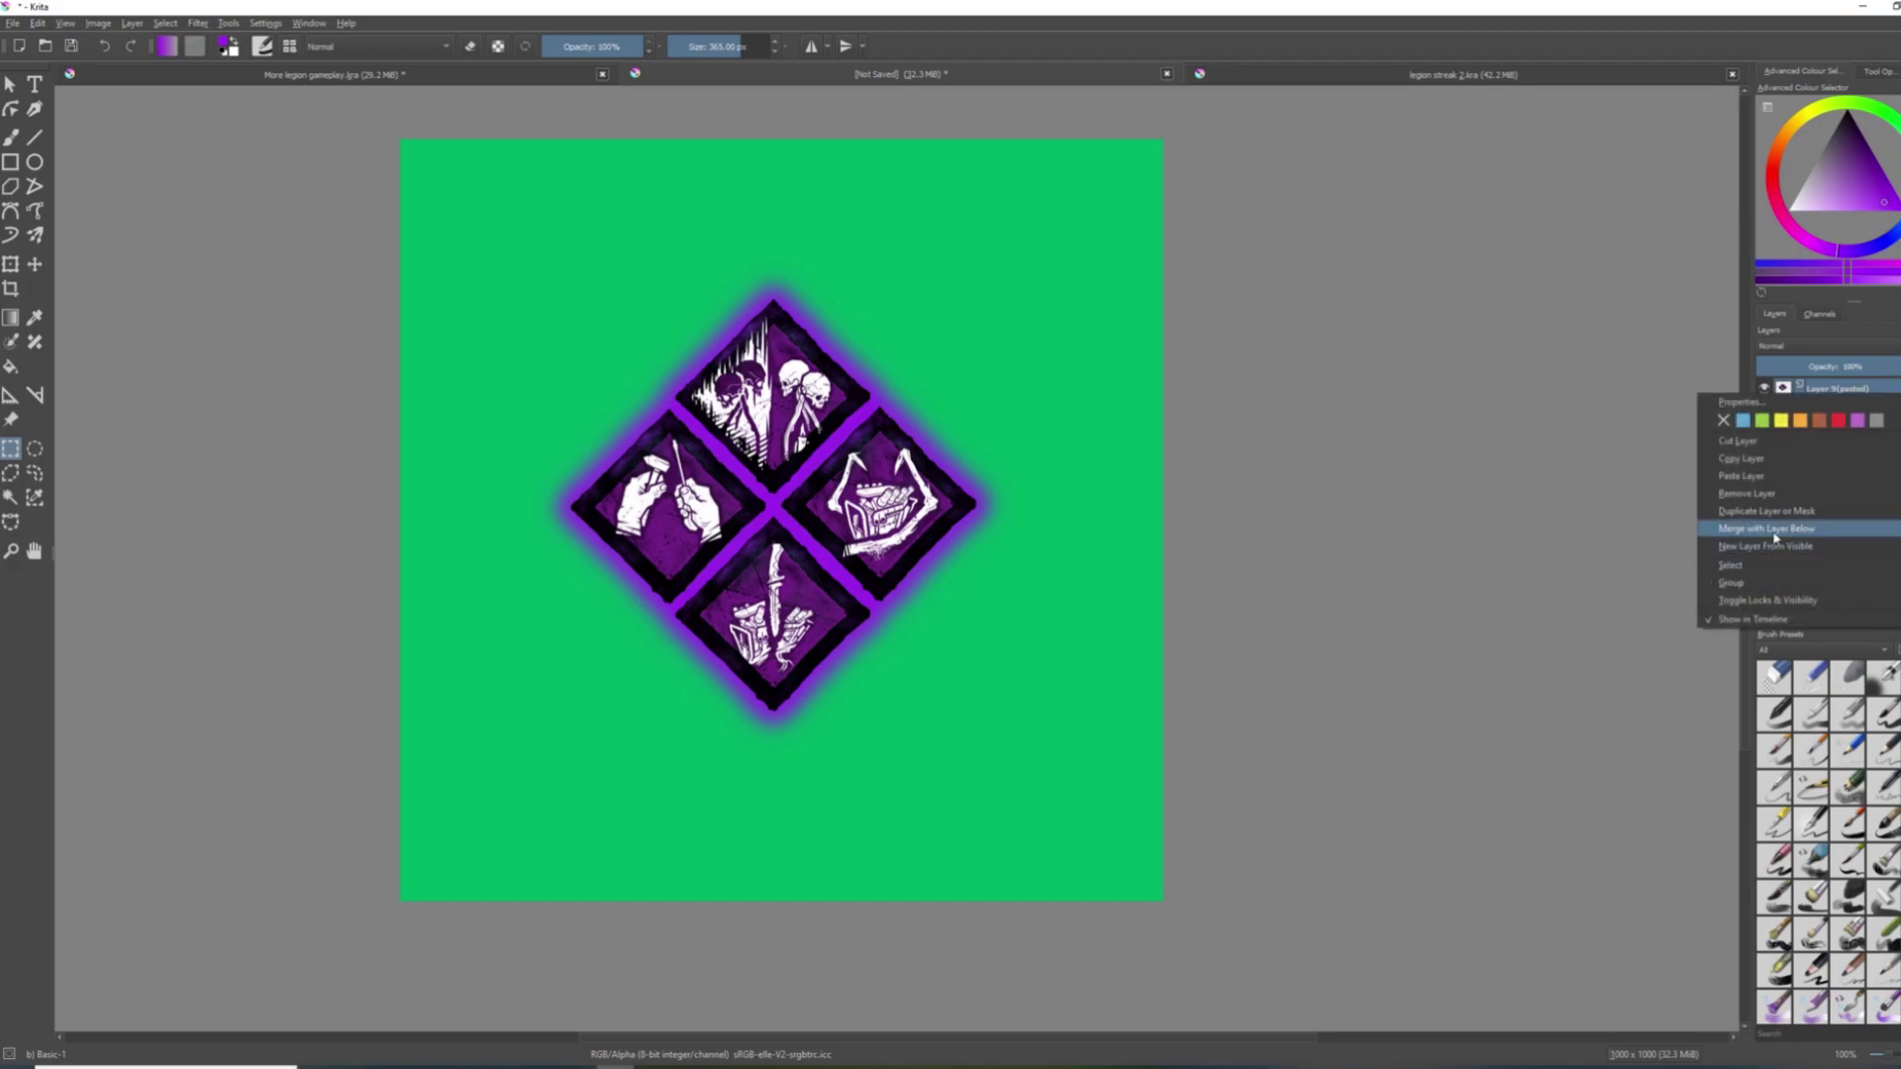
click(1793, 548)
key(ctrl+minus)
drag(543, 273, 896, 642)
Paste the glowing diamond into the Legion thumbnail and move it to the right side.
click(391, 74)
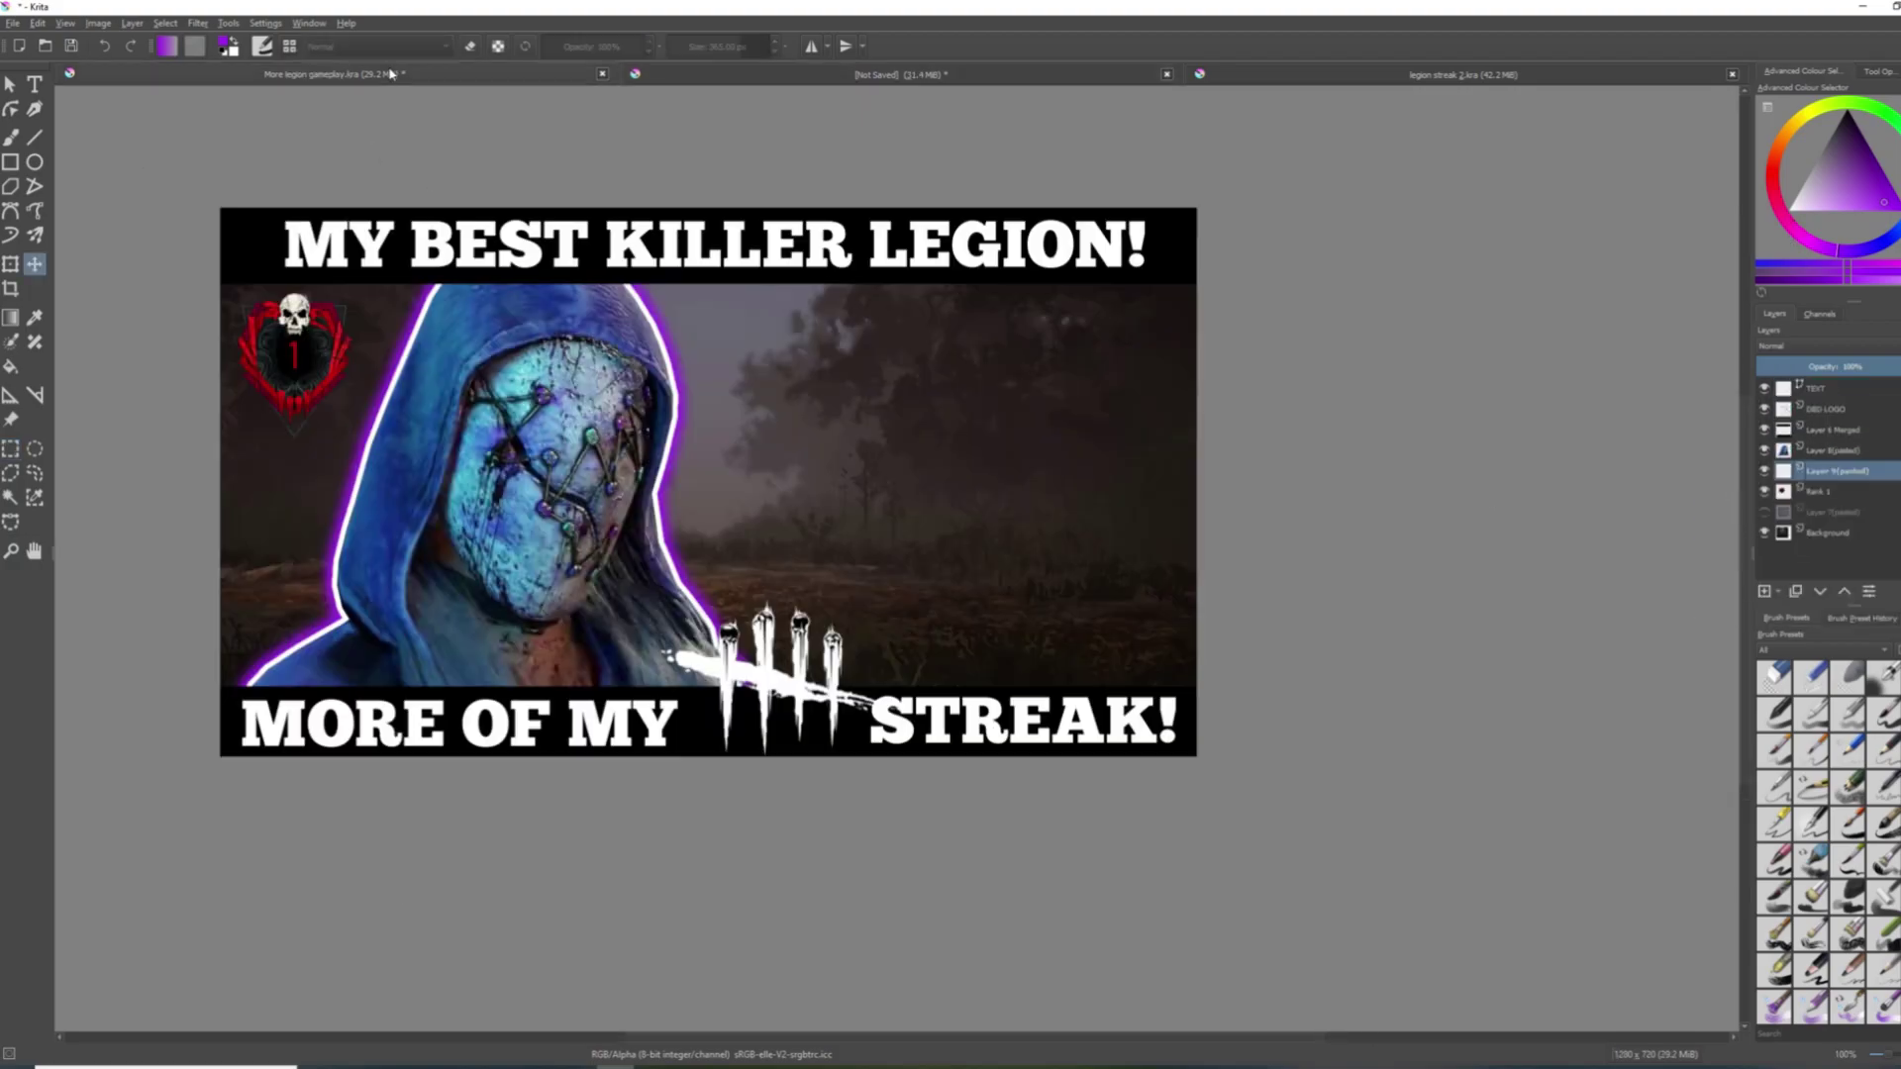
key(ctrl+v)
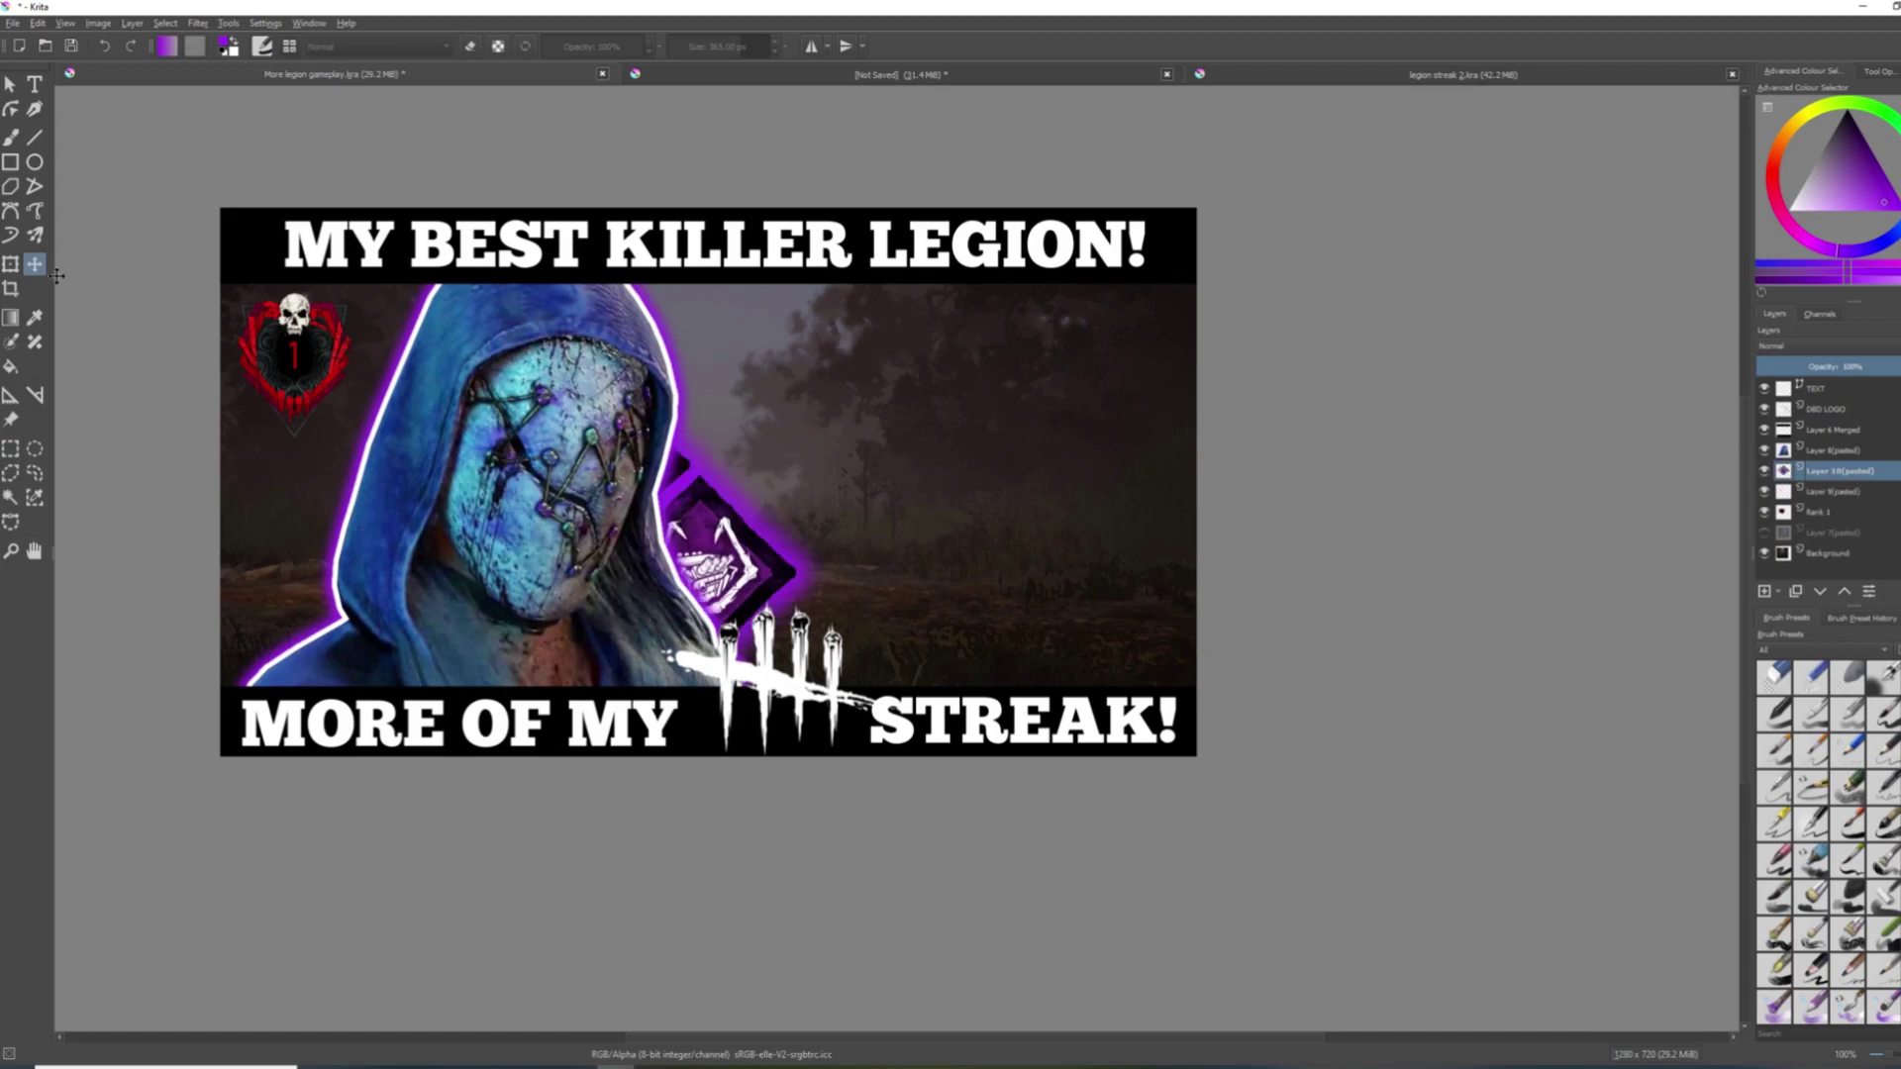
mouse_move(832, 560)
mouse_down()
mouse_move(735, 525)
mouse_move(1017, 463)
mouse_move(978, 457)
mouse_up()
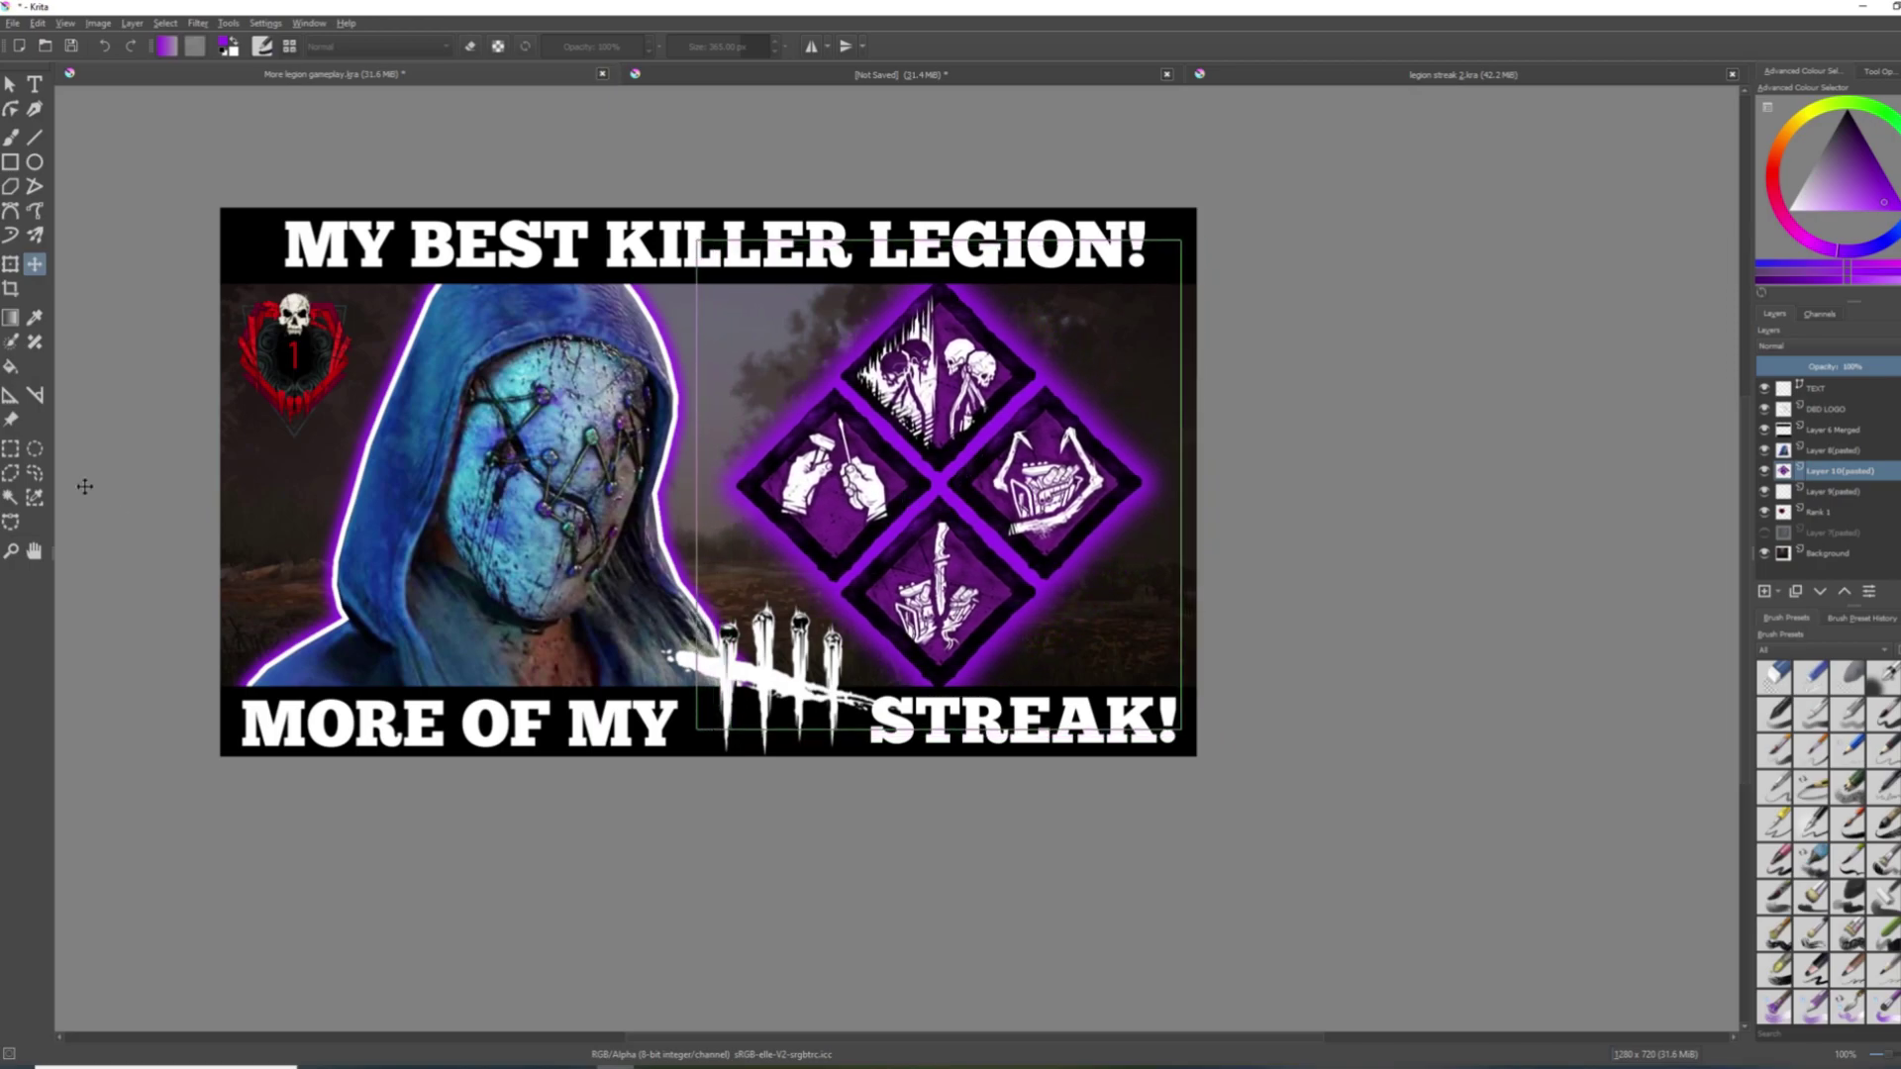
click(11, 448)
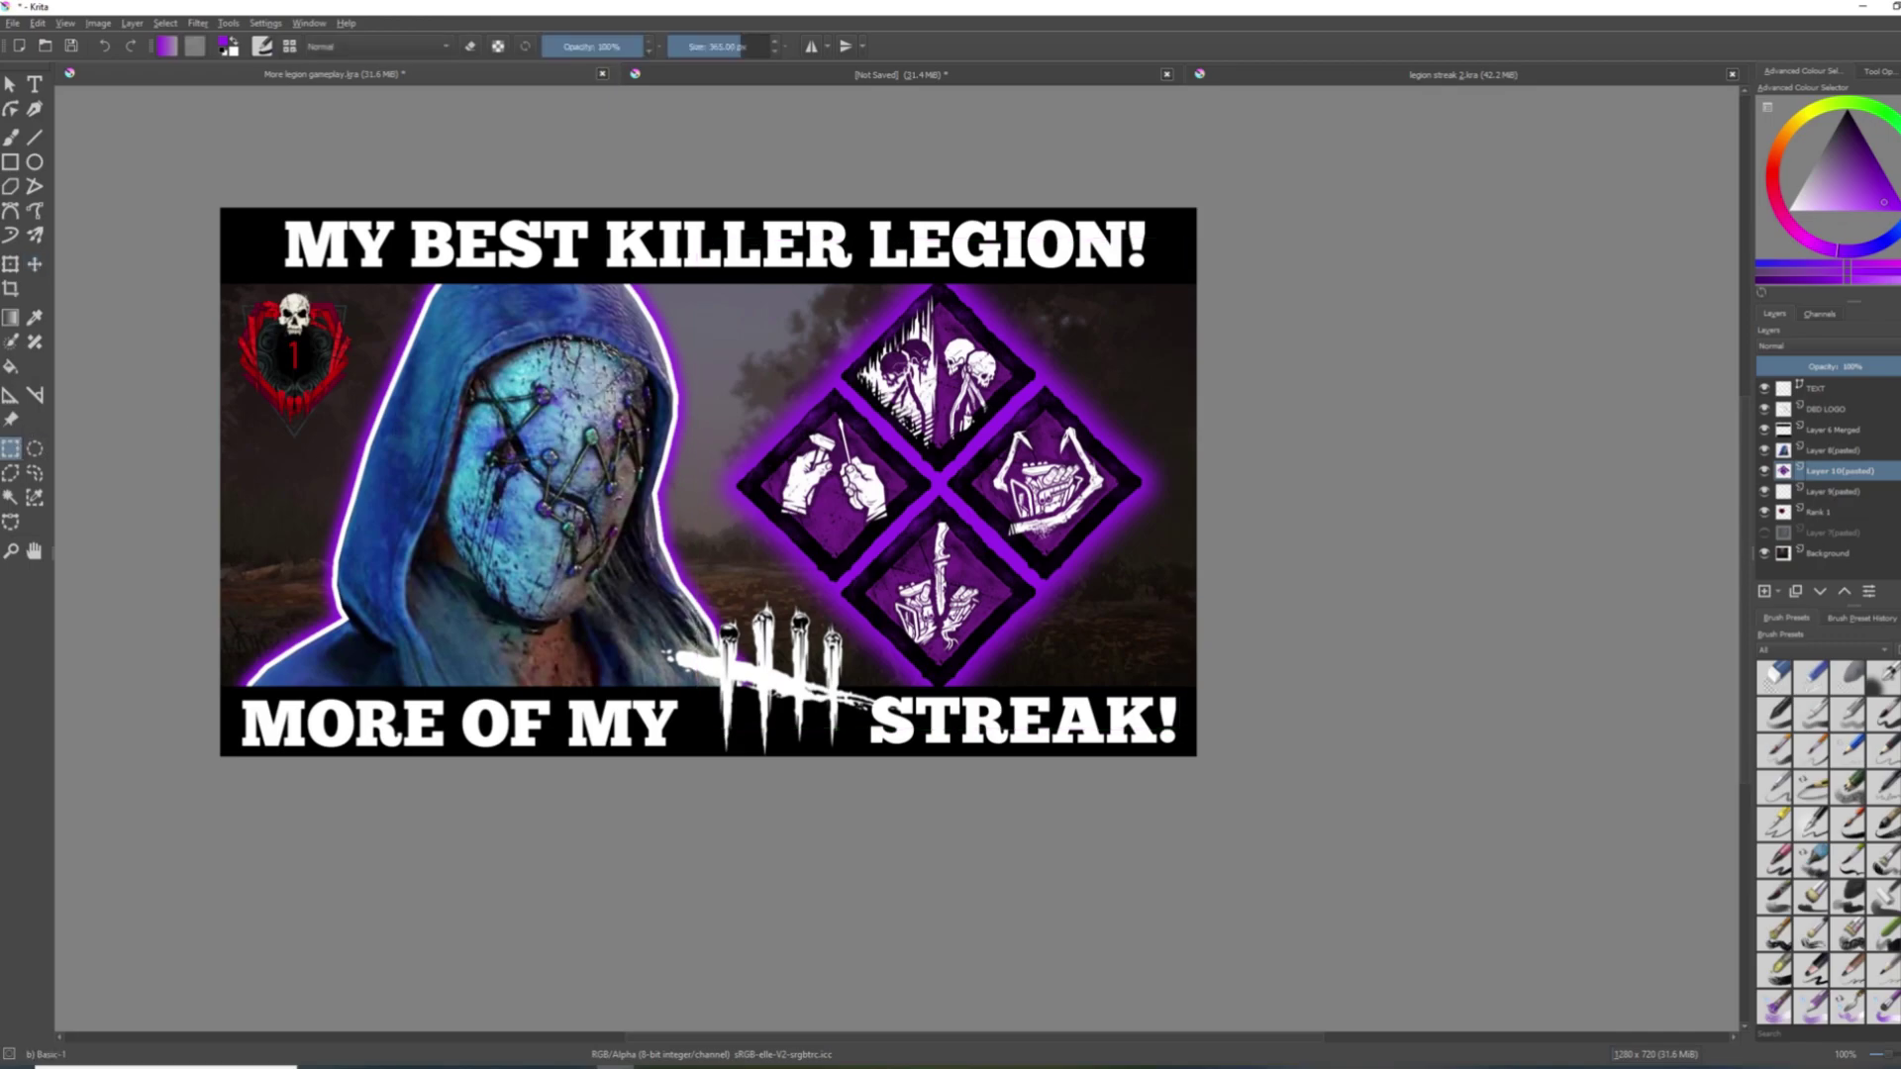
scroll(708, 482, down, 2)
scroll(841, 486, up, 2)
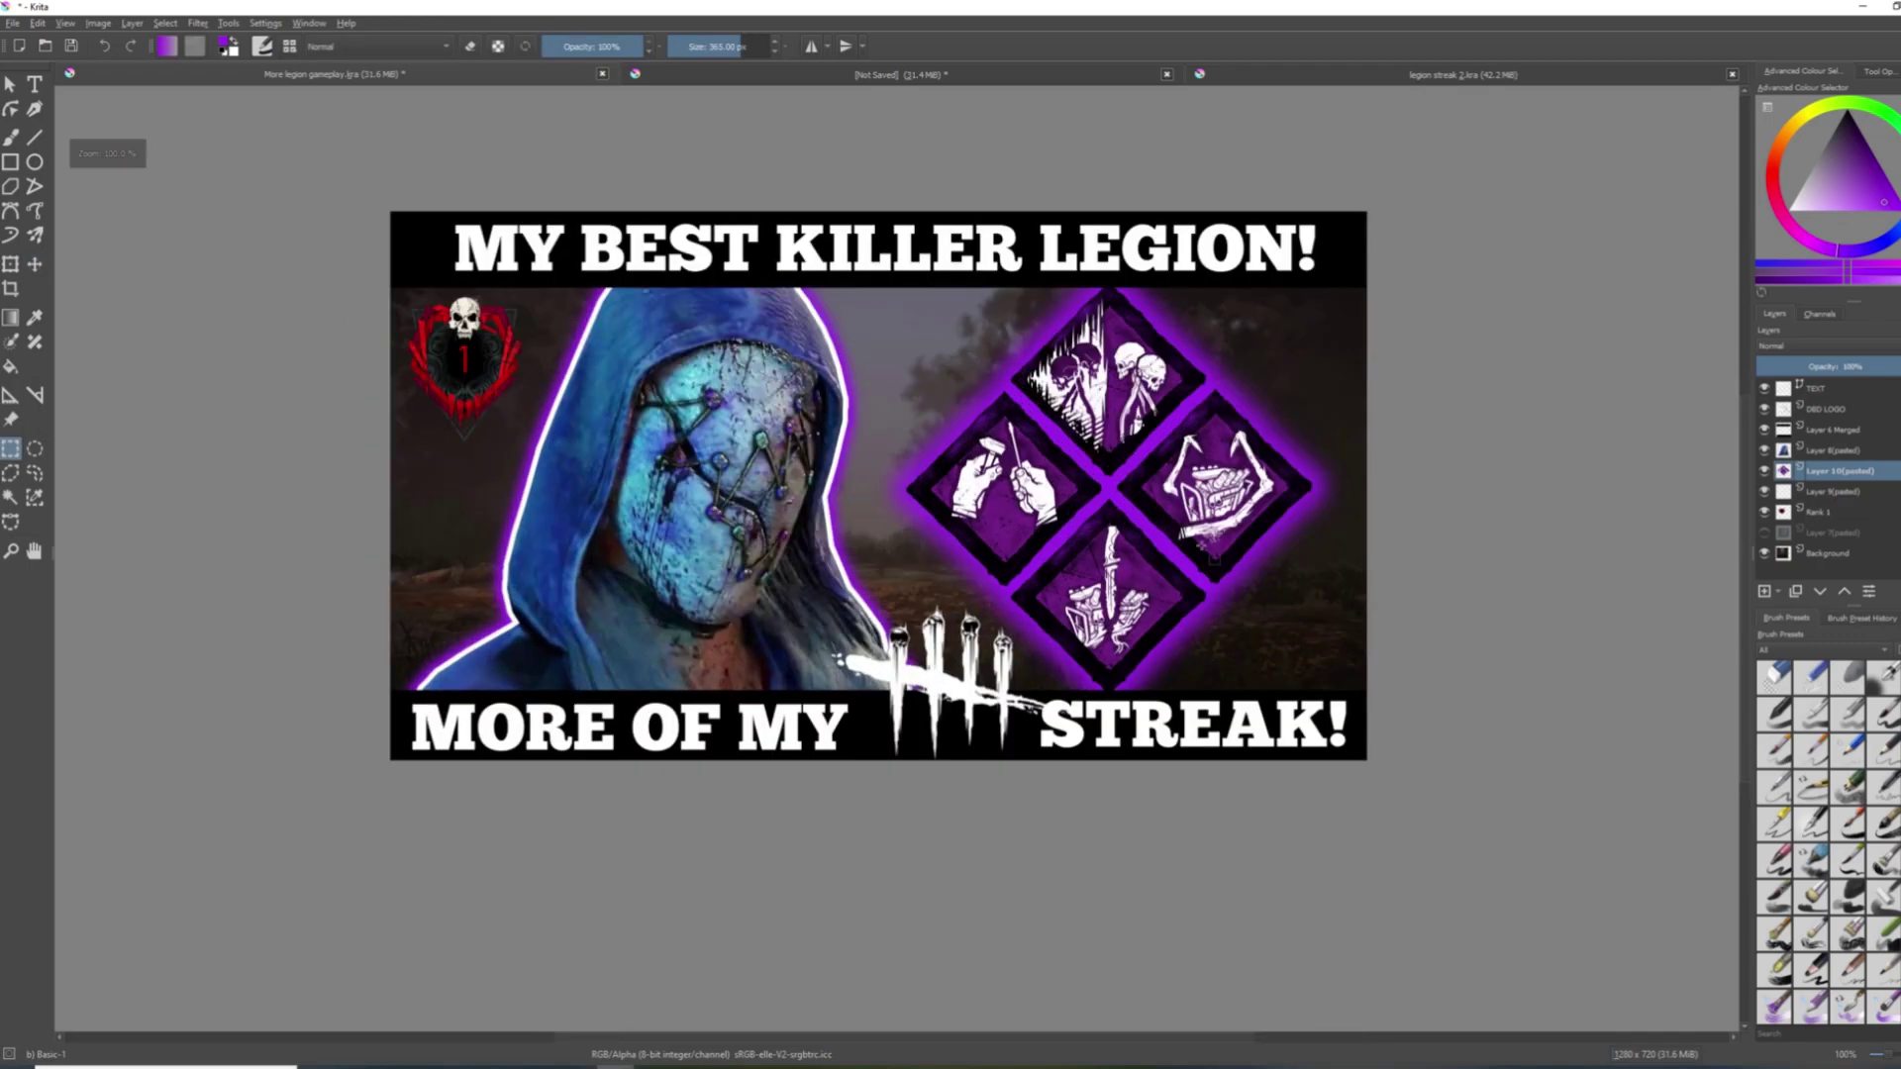
Add a new layer above Background and brush it a light magenta-purple.
click(1846, 552)
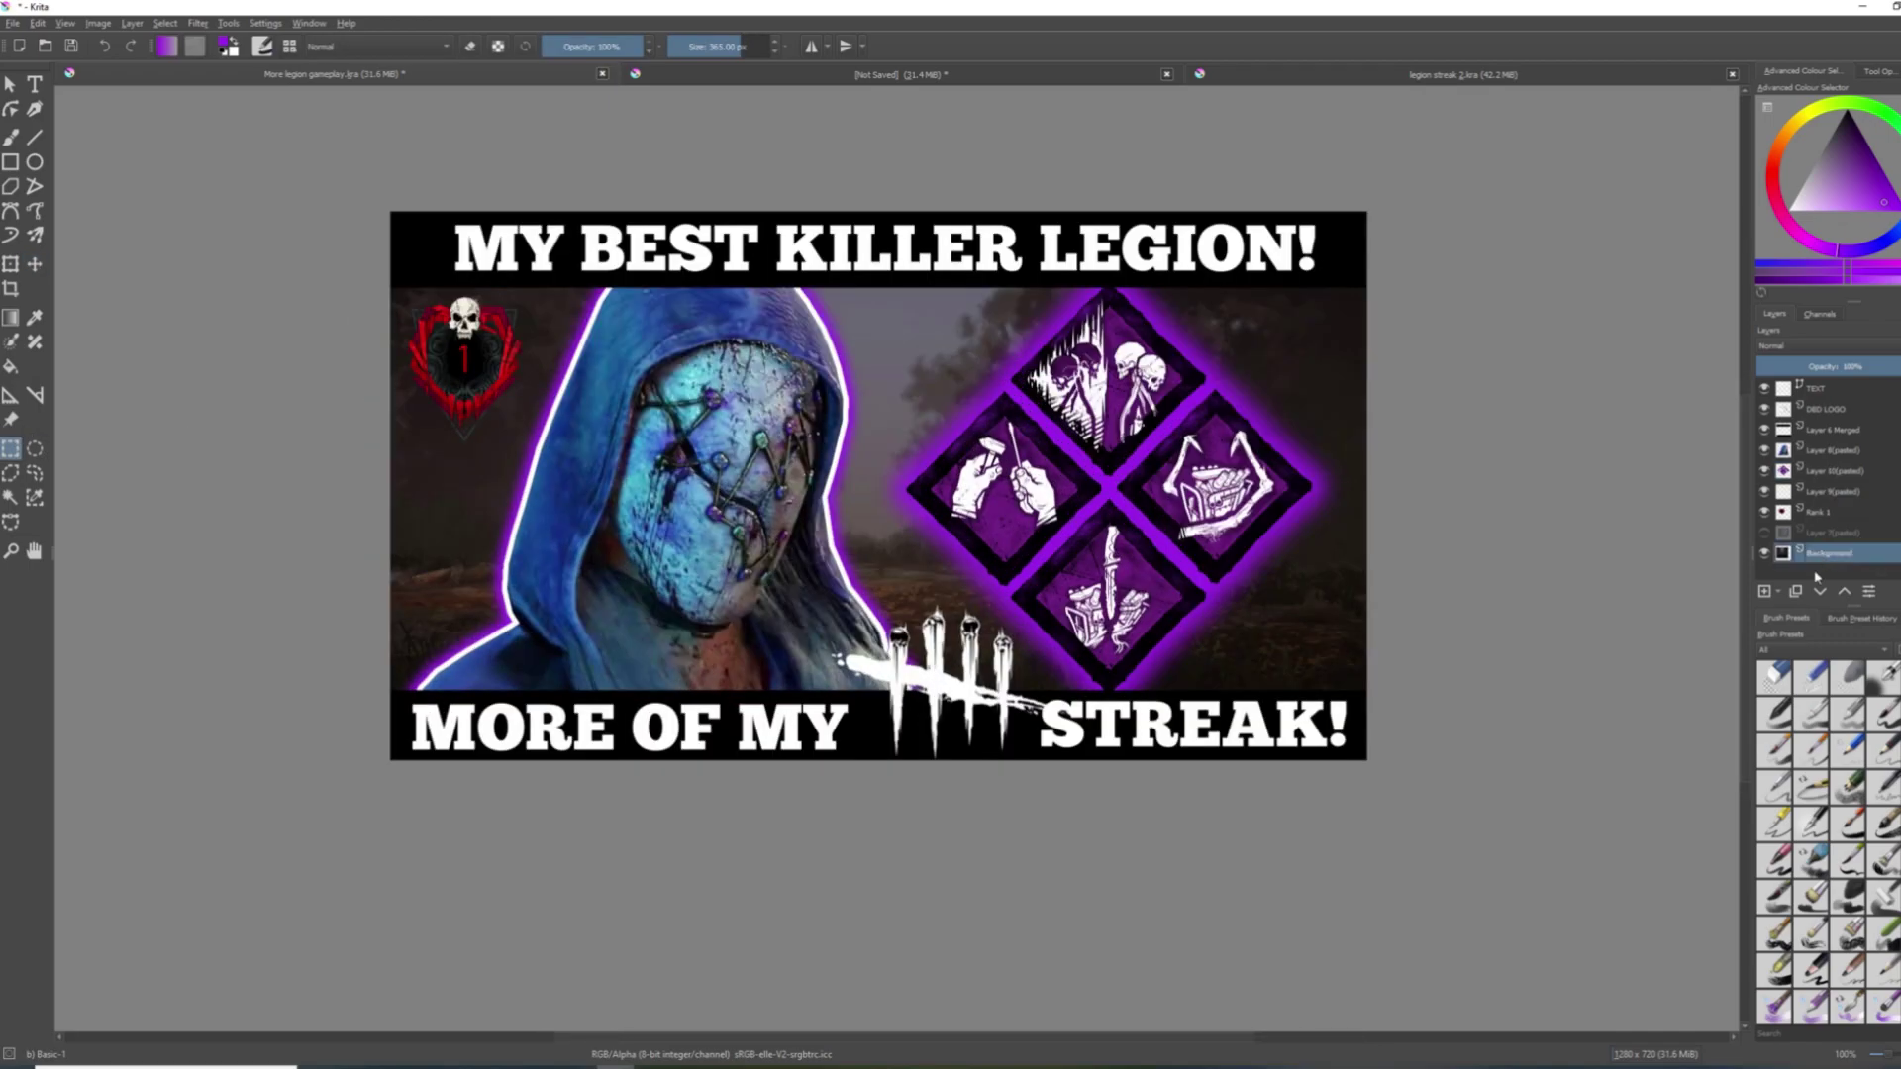
click(1764, 592)
key(b)
drag(1833, 256, 1819, 255)
drag(1884, 200, 1866, 198)
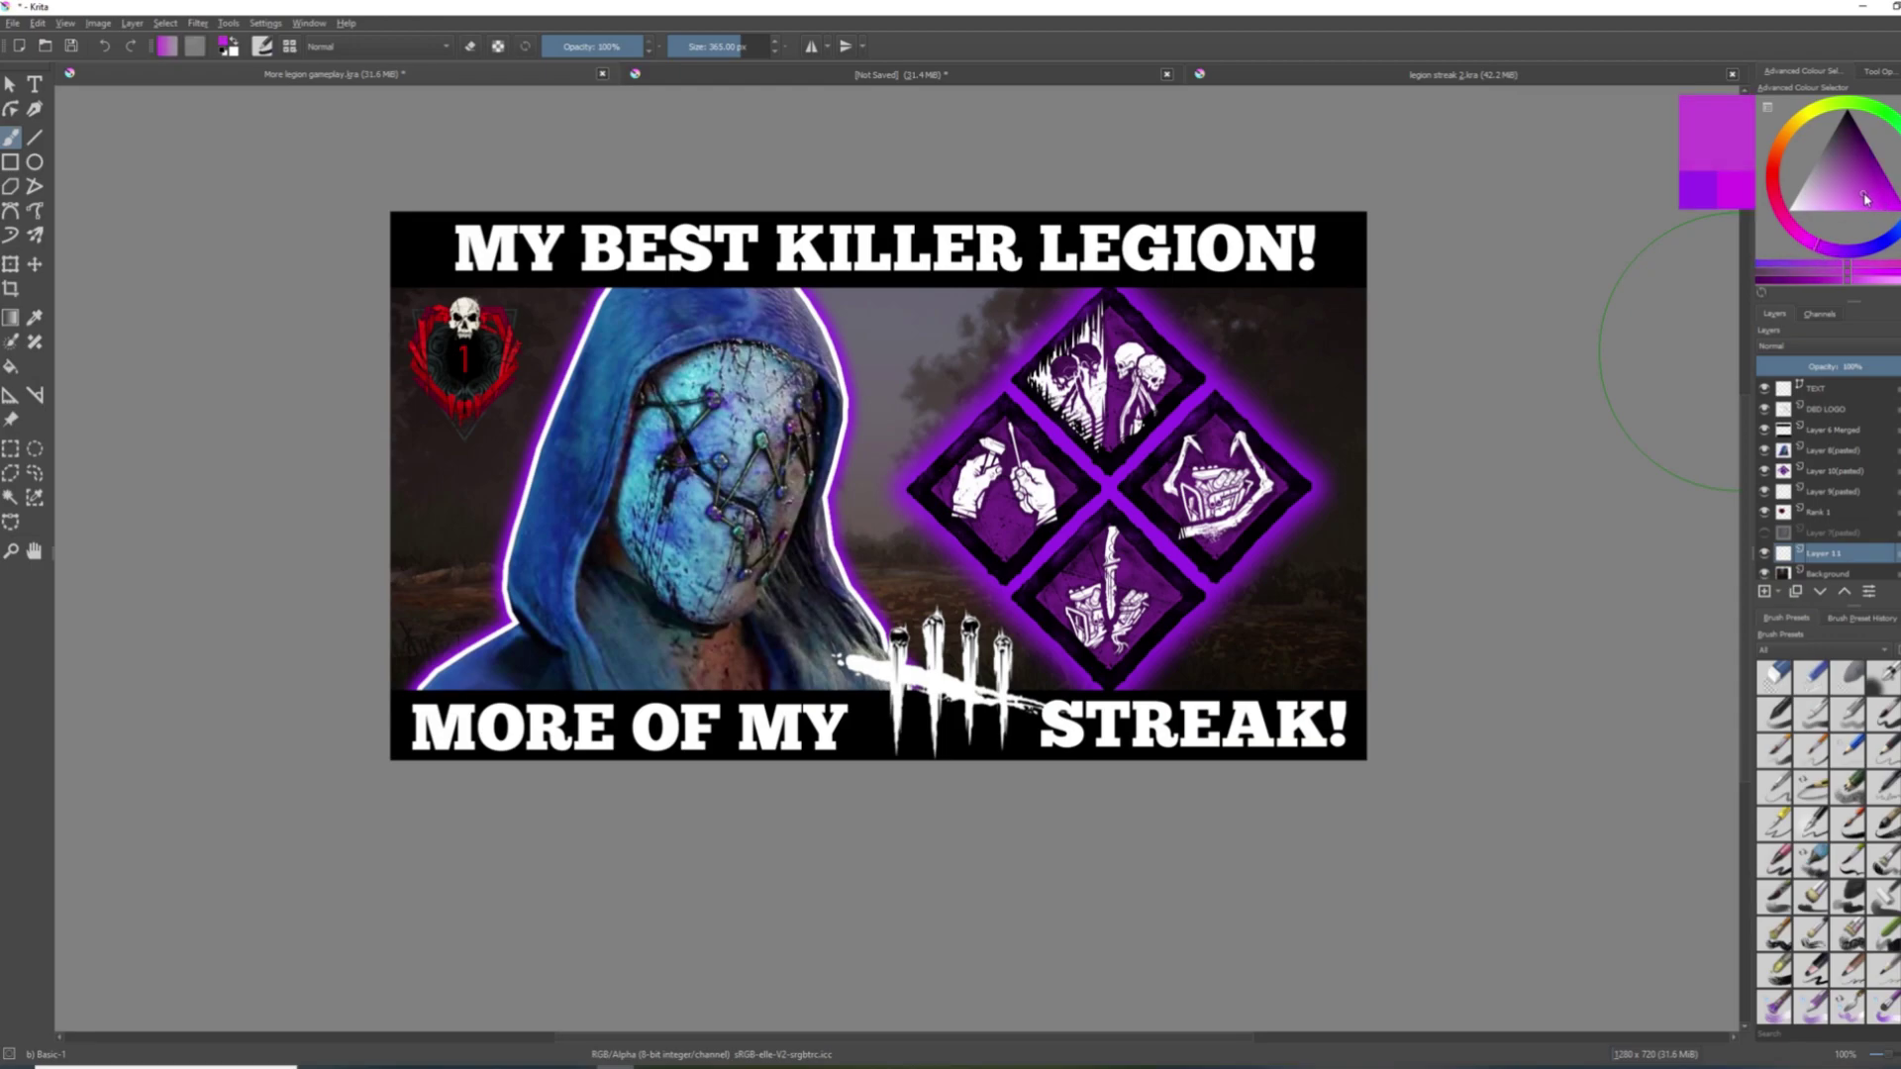
mouse_move(1287, 555)
mouse_down()
mouse_move(990, 614)
mouse_move(297, 678)
mouse_move(1288, 347)
mouse_up()
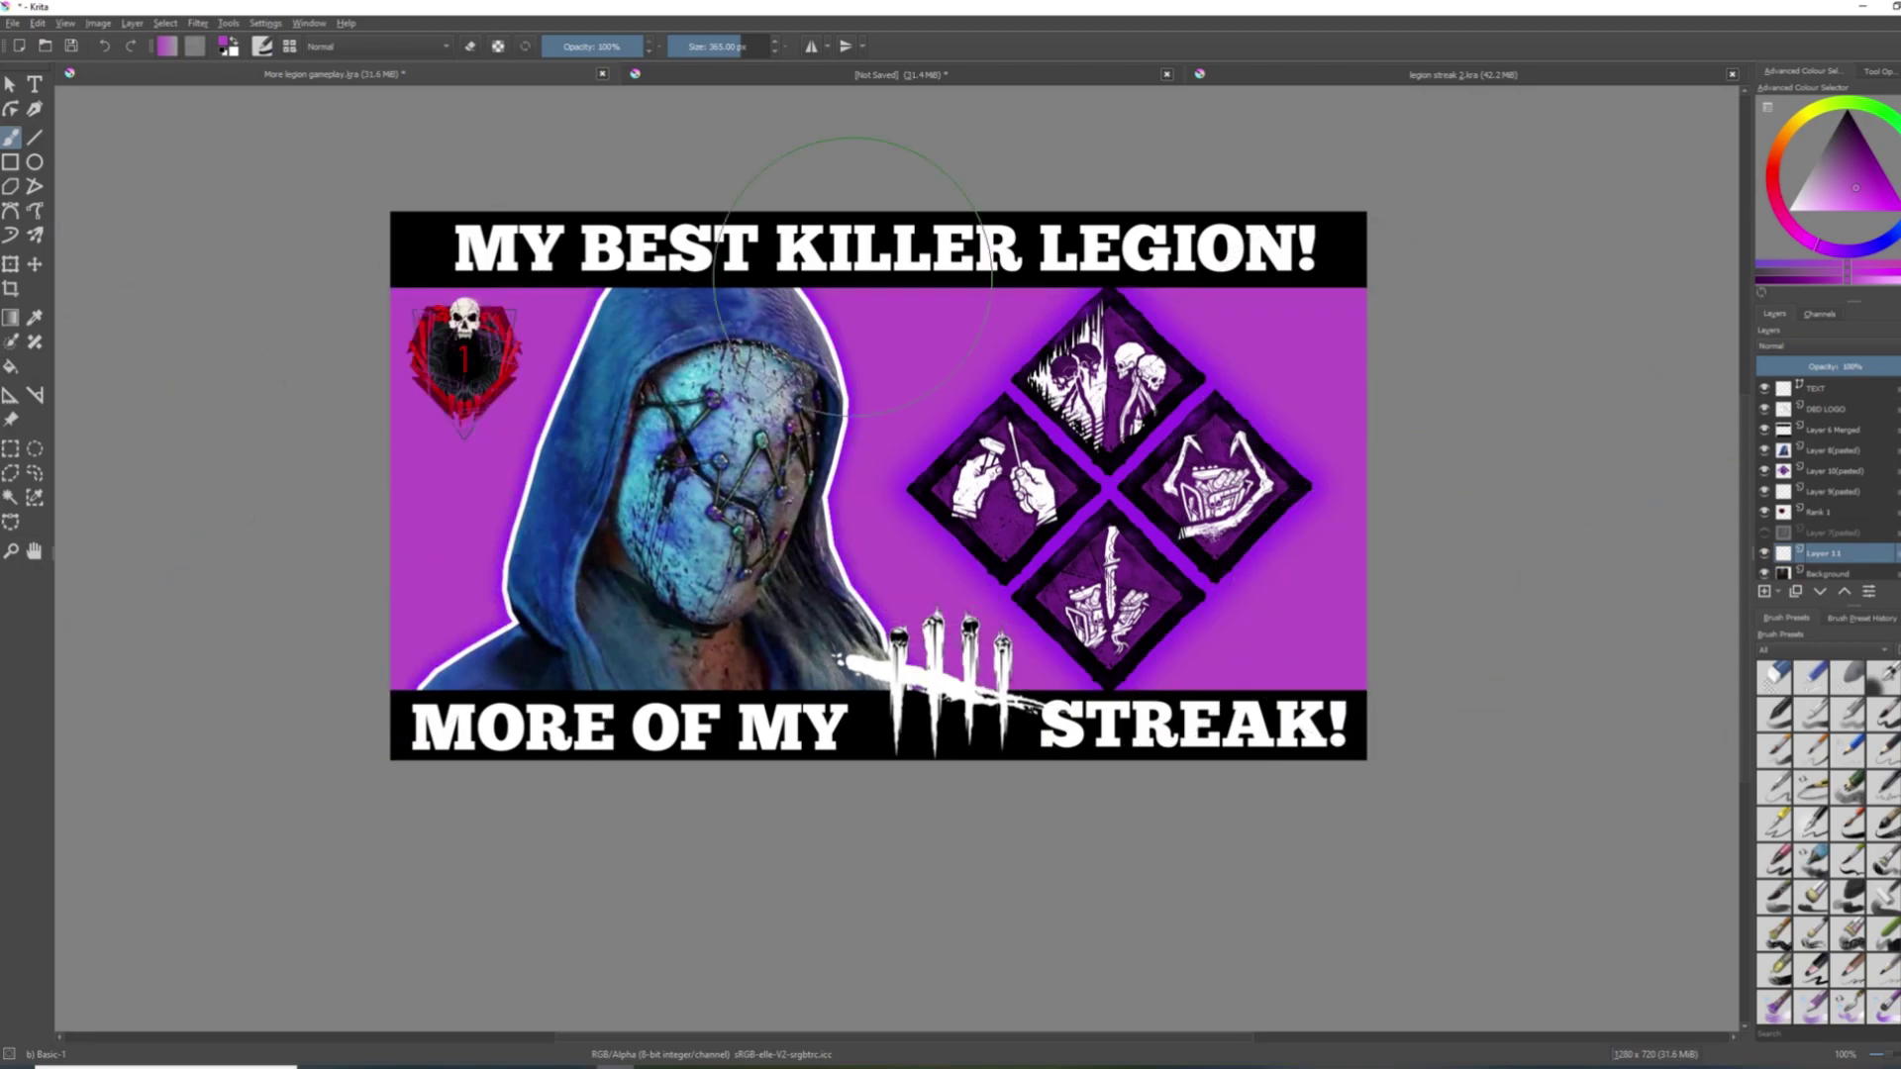
Set the purple layer to Overlay blend mode at about 36% opacity.
click(10, 449)
click(1822, 345)
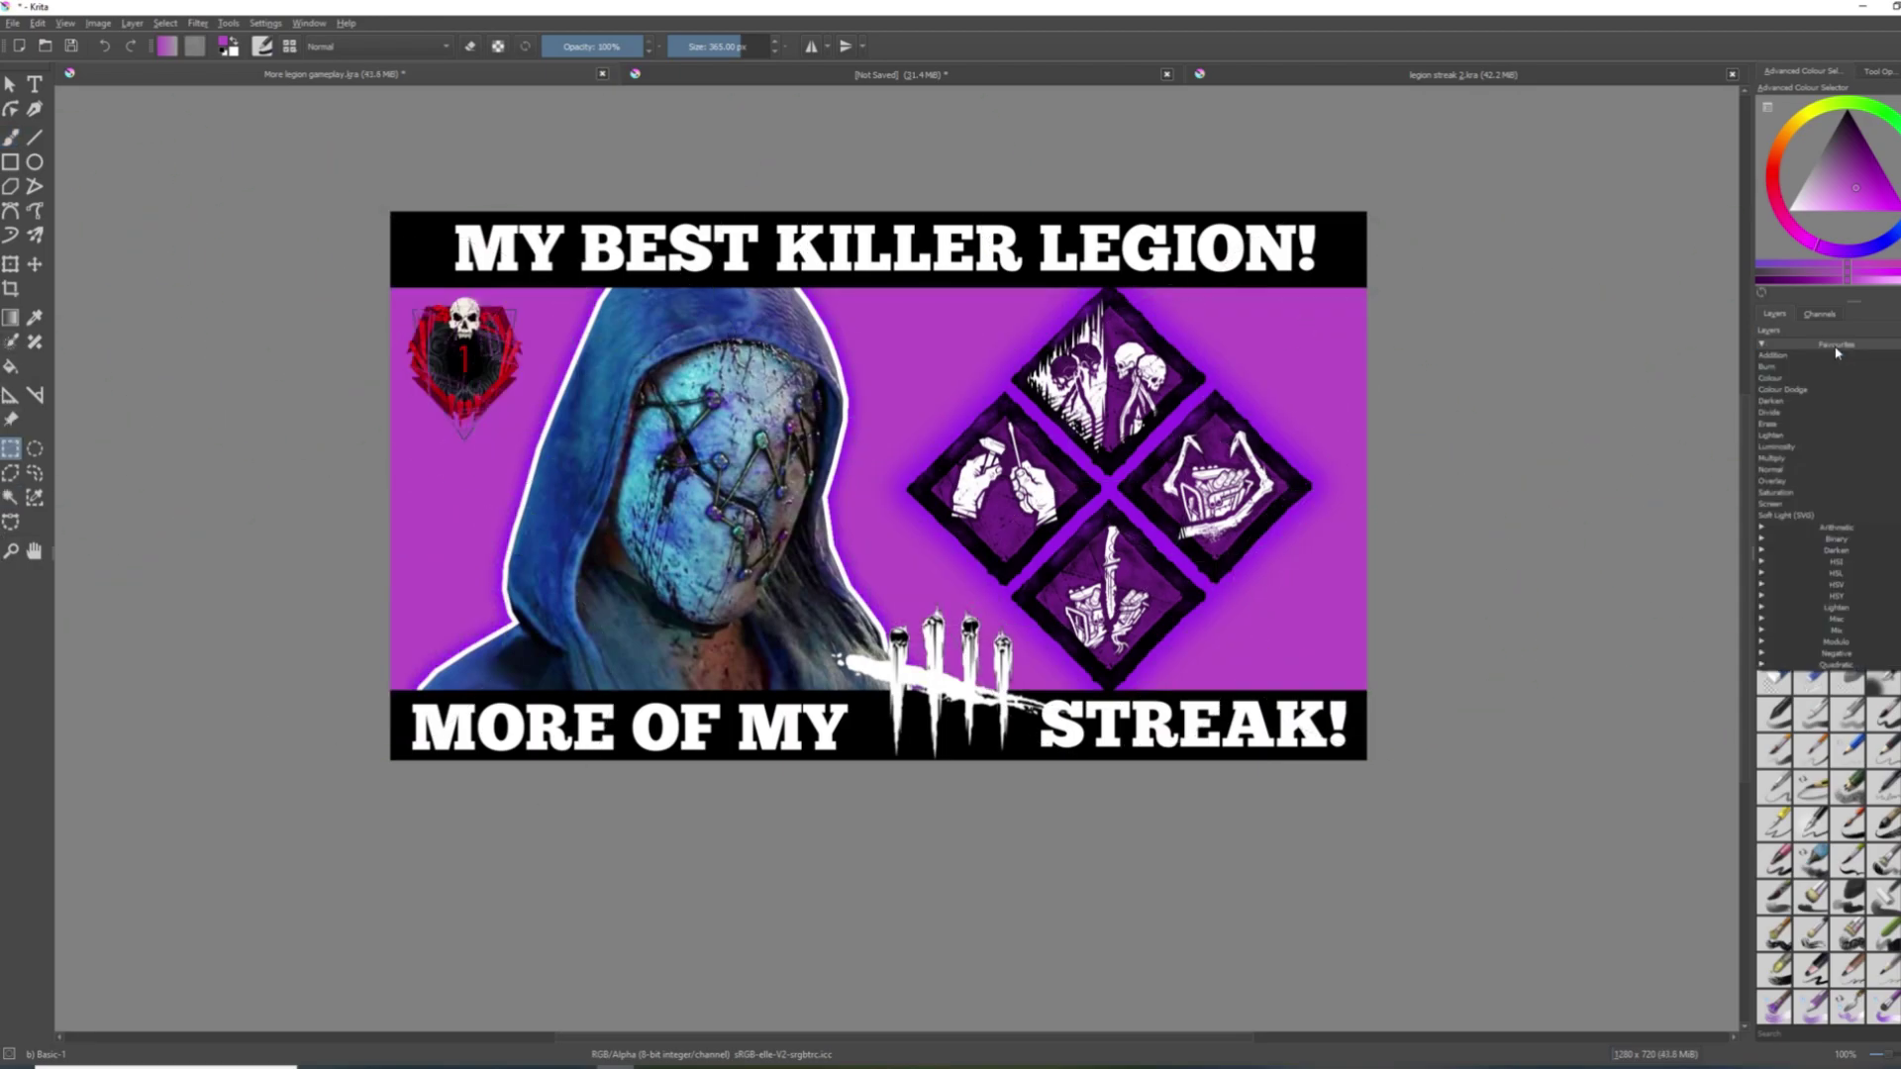
click(1808, 487)
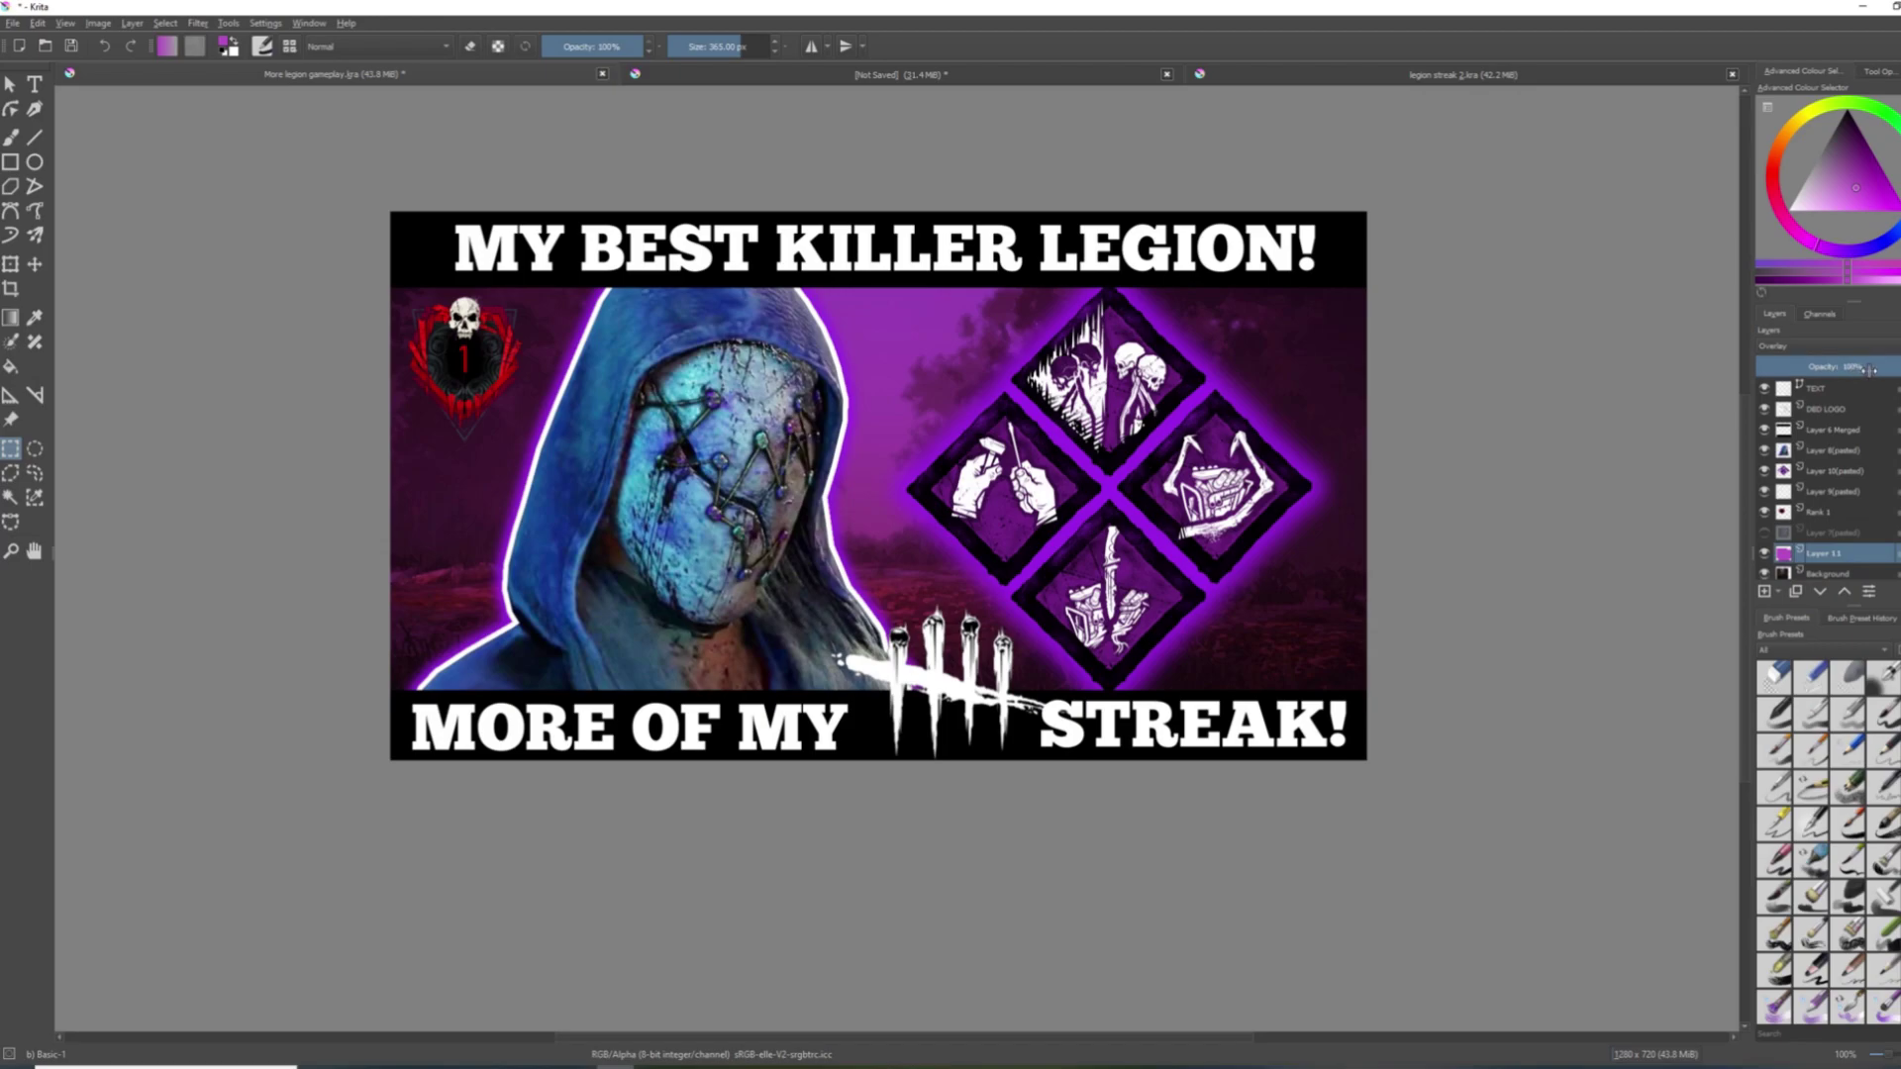
drag(1859, 368, 1818, 368)
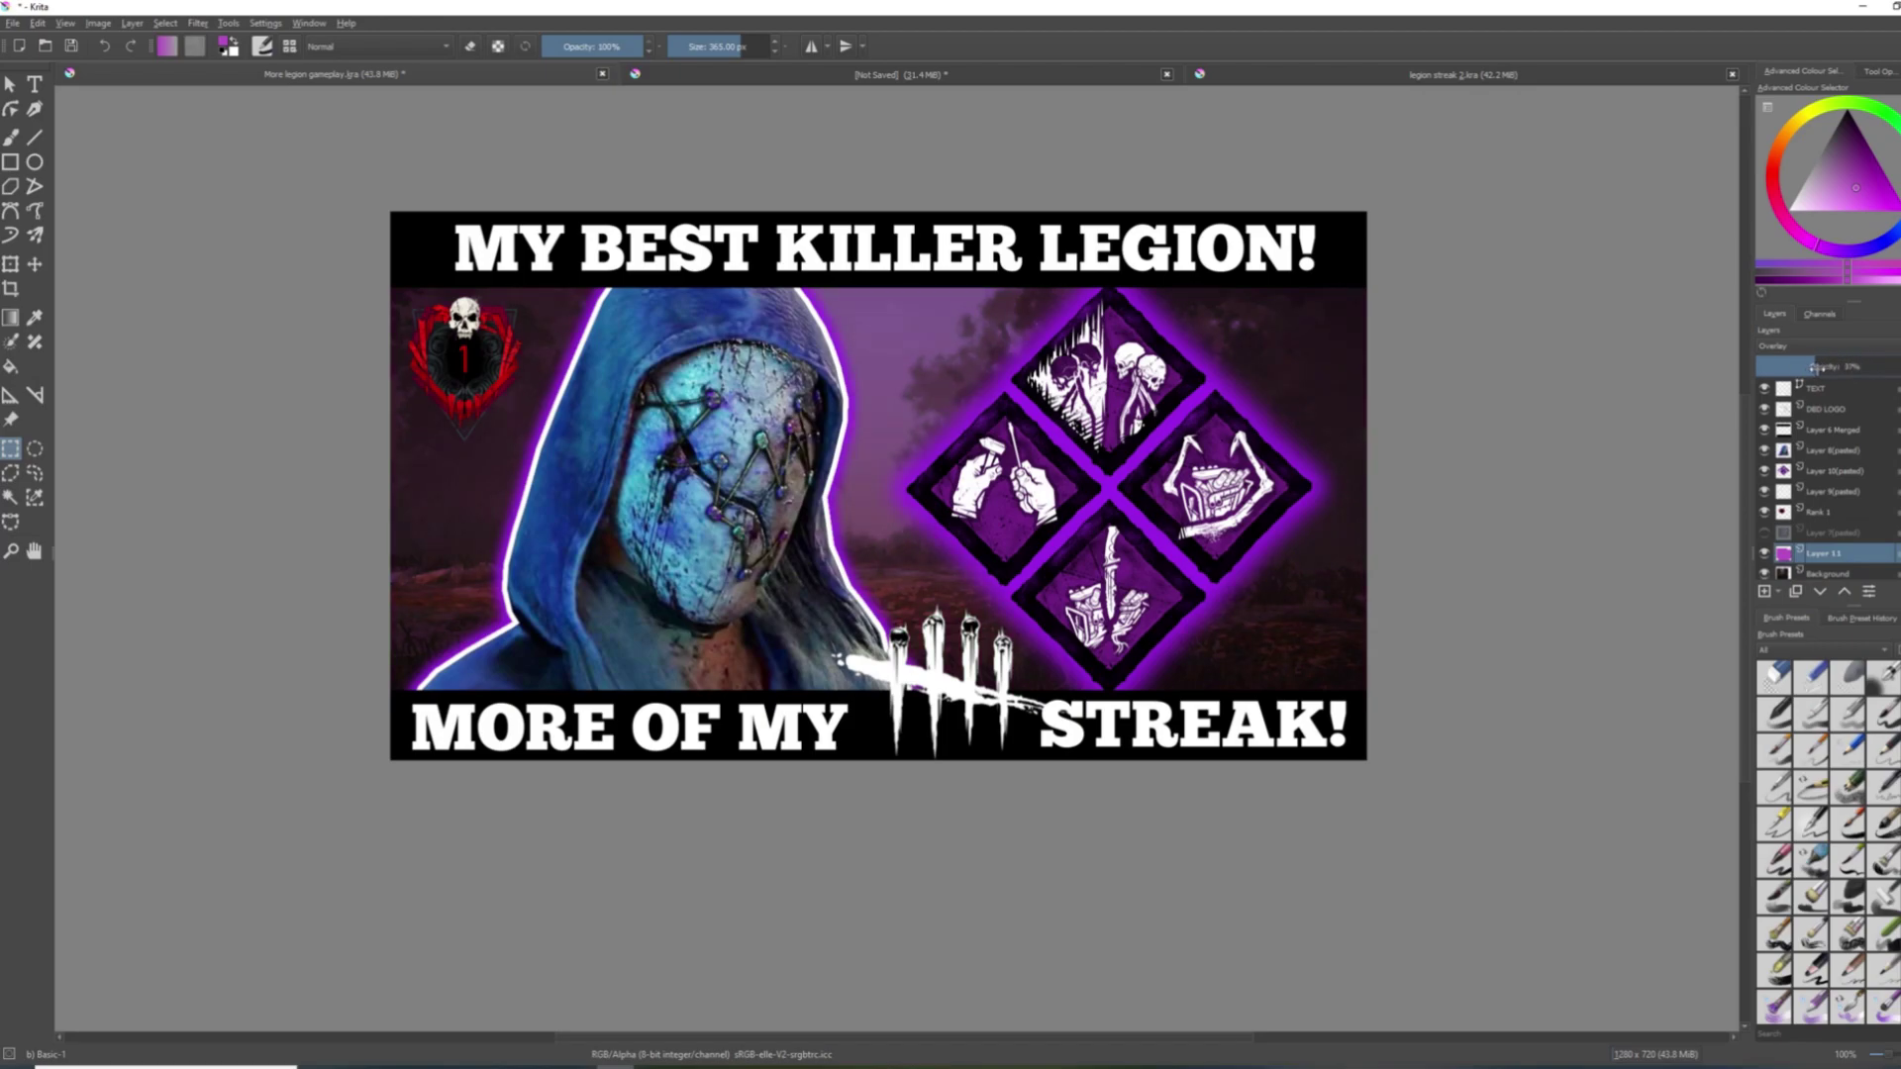
scroll(1191, 543, down, 2)
scroll(624, 525, down, 1)
scroll(838, 602, up, 3)
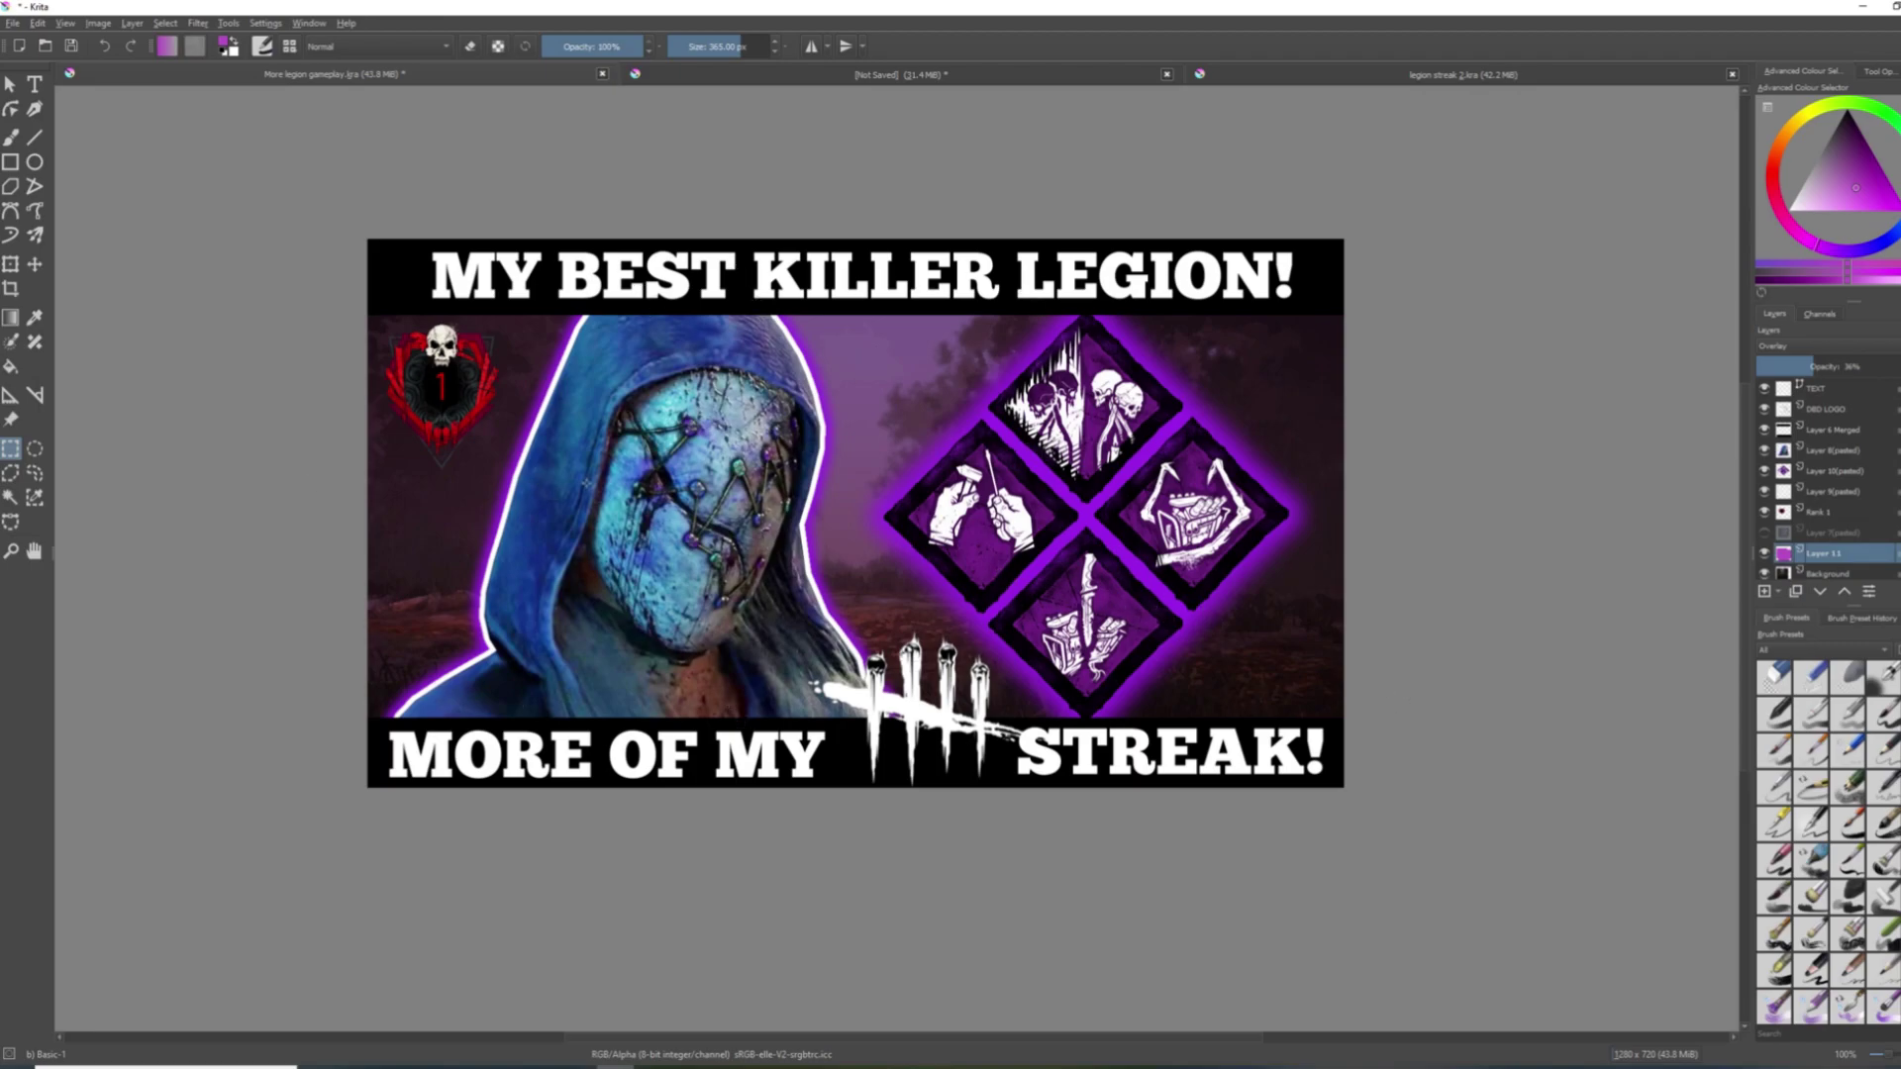
scroll(585, 483, down, 1)
scroll(656, 475, up, 1)
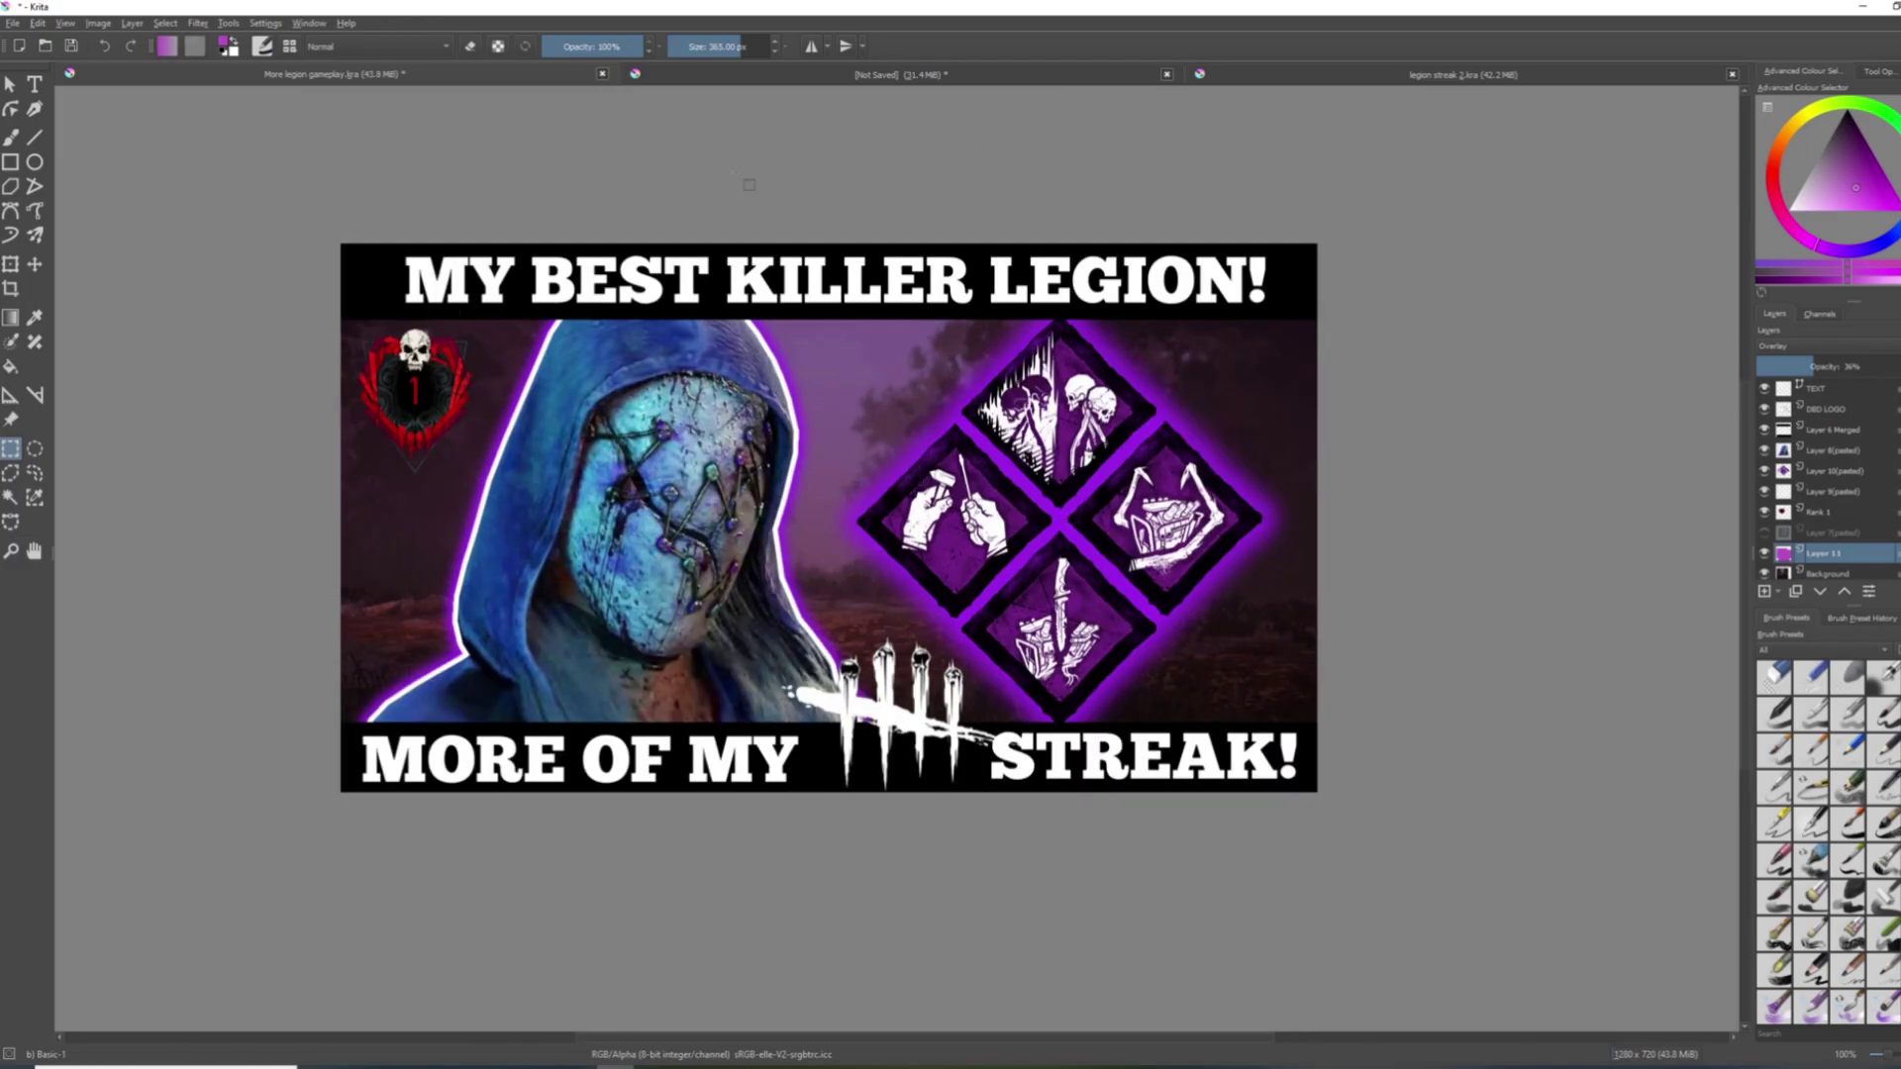
On the green canvas, hide the diamond layer, add a new layer and draw a text box.
click(893, 77)
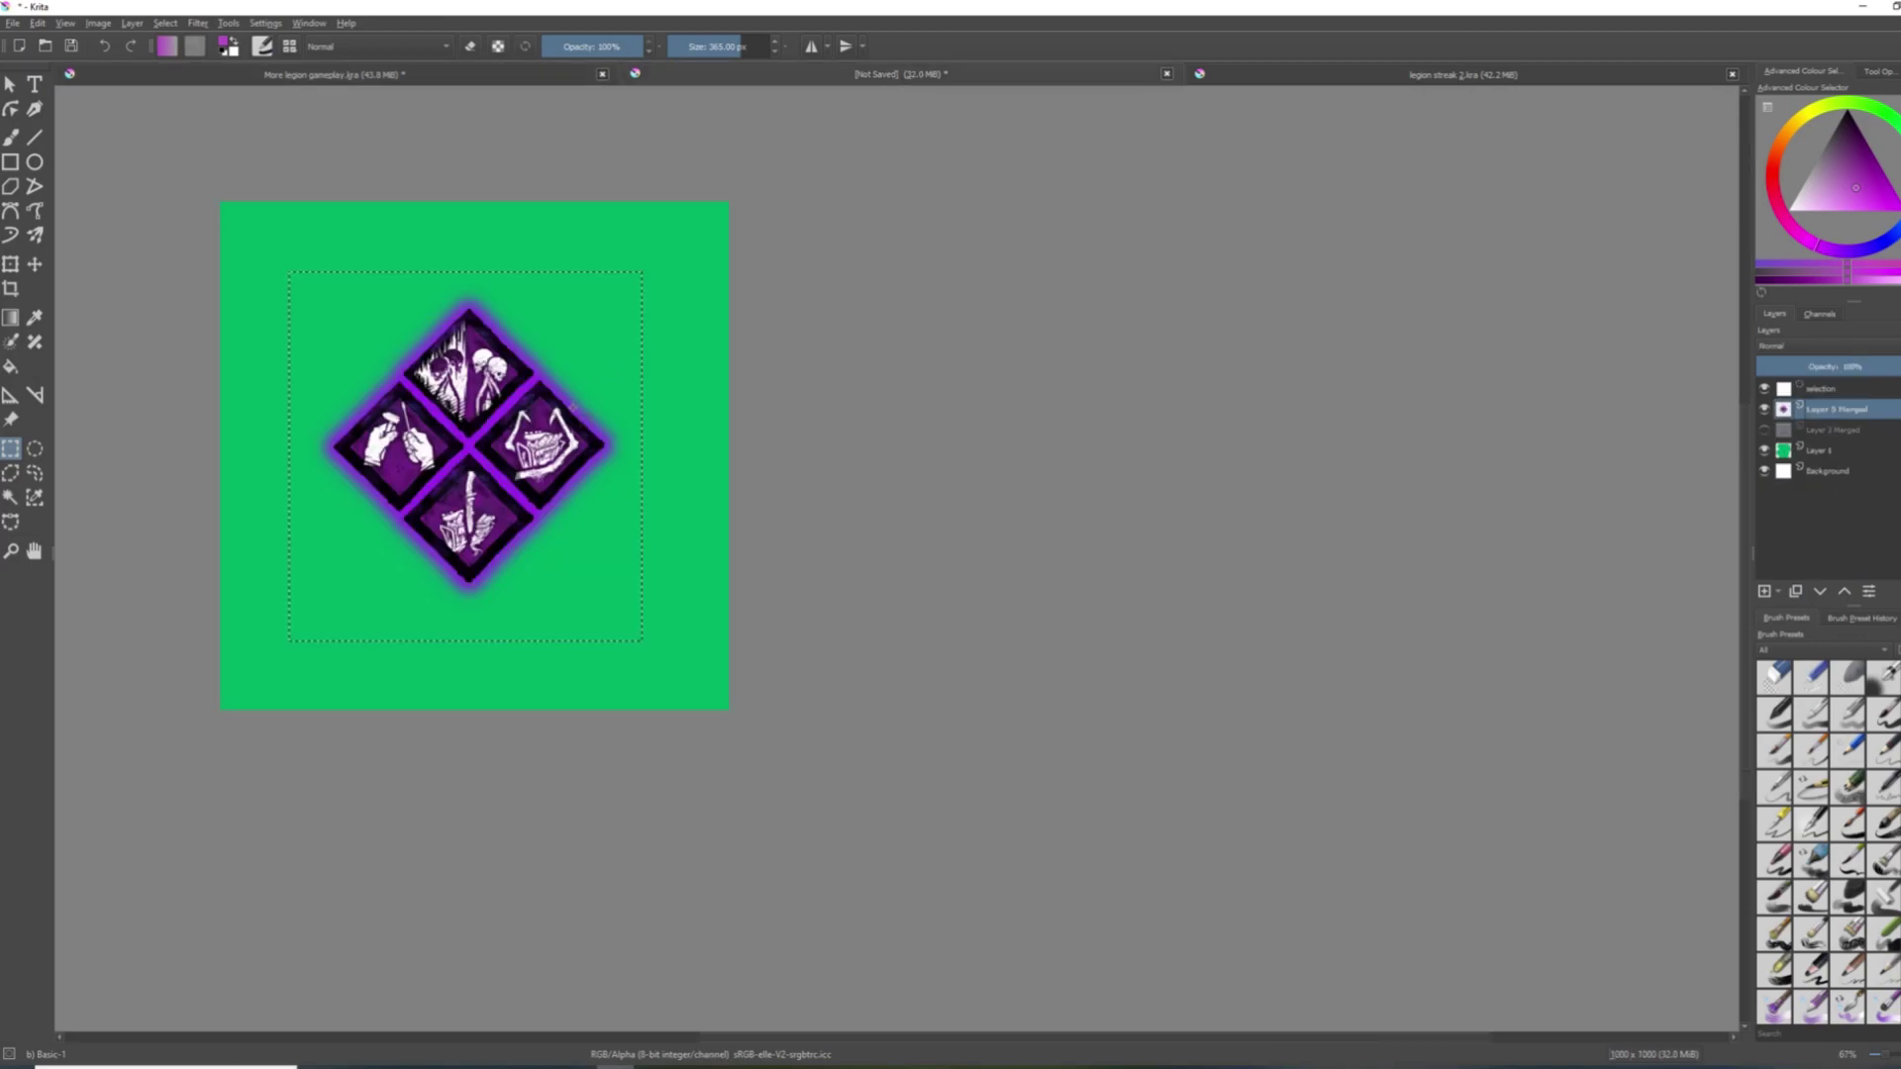
click(1764, 409)
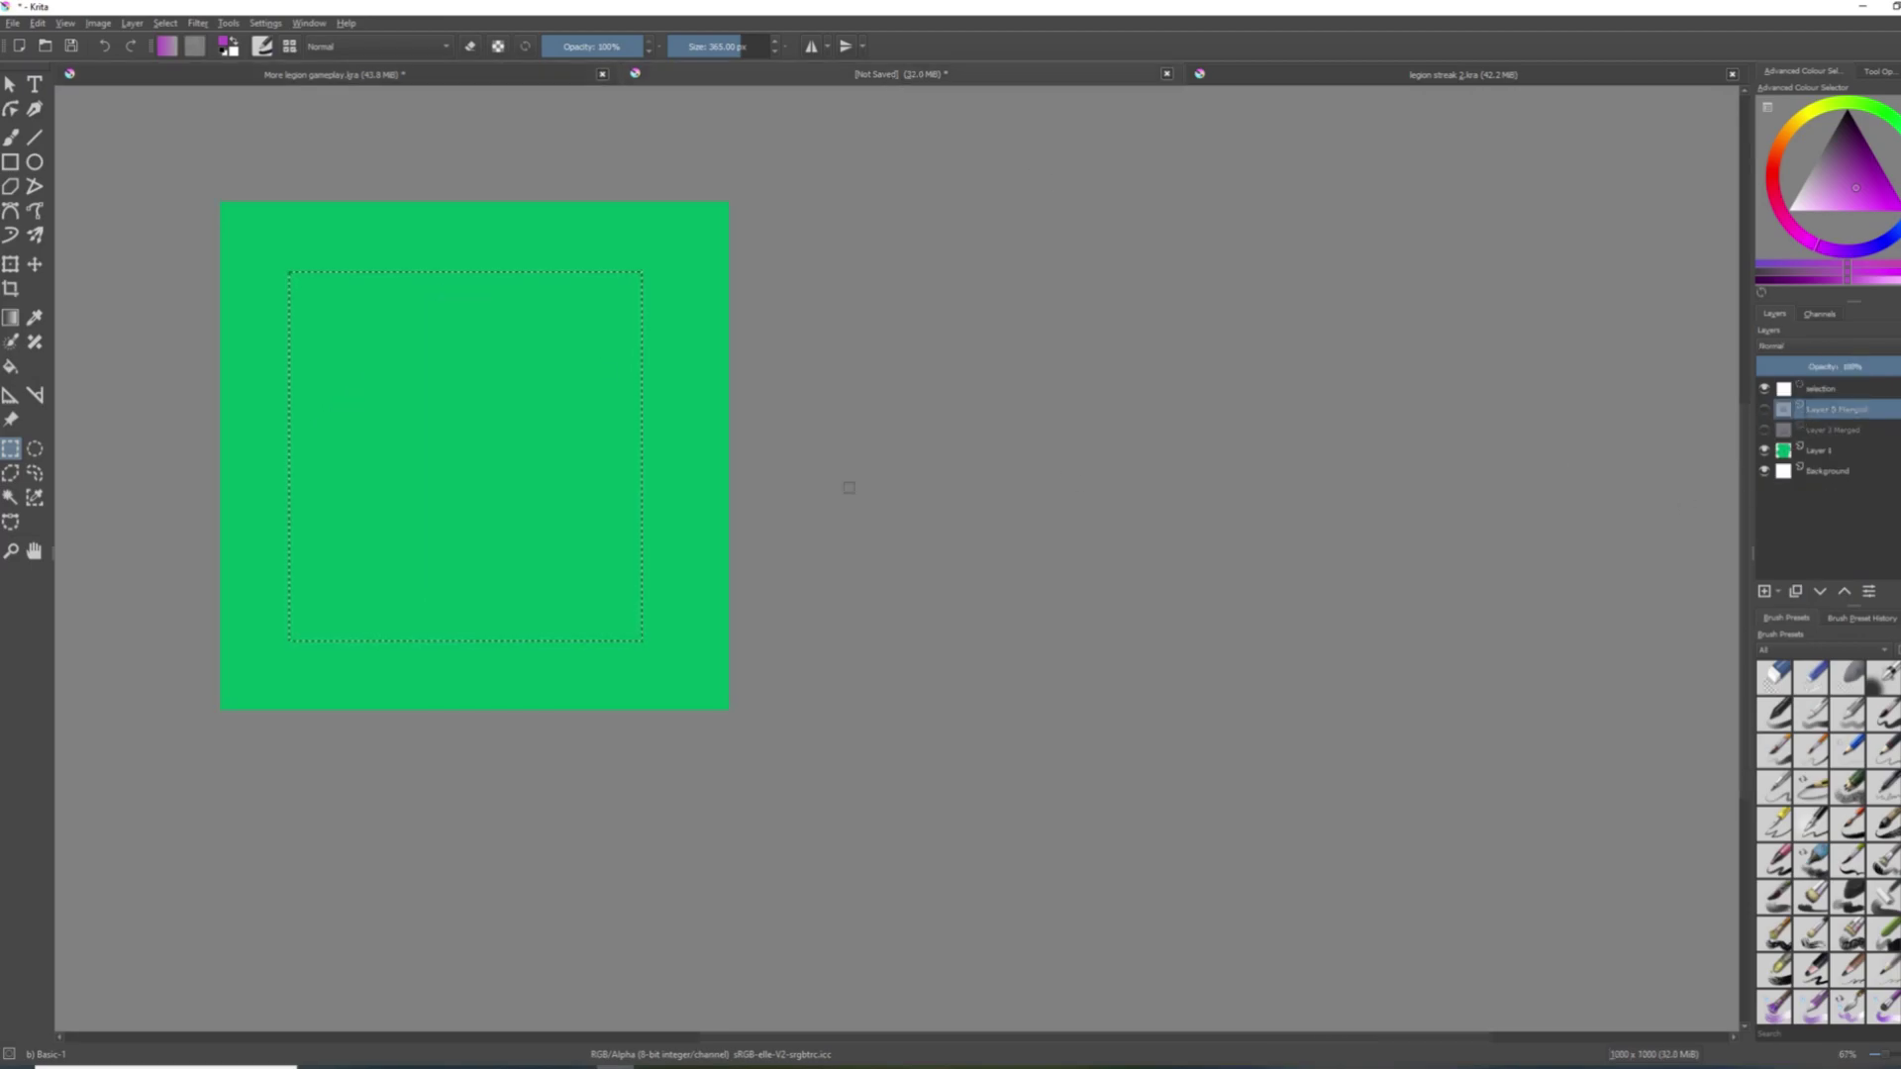
drag(378, 428, 608, 461)
key(ctrl+shift+a)
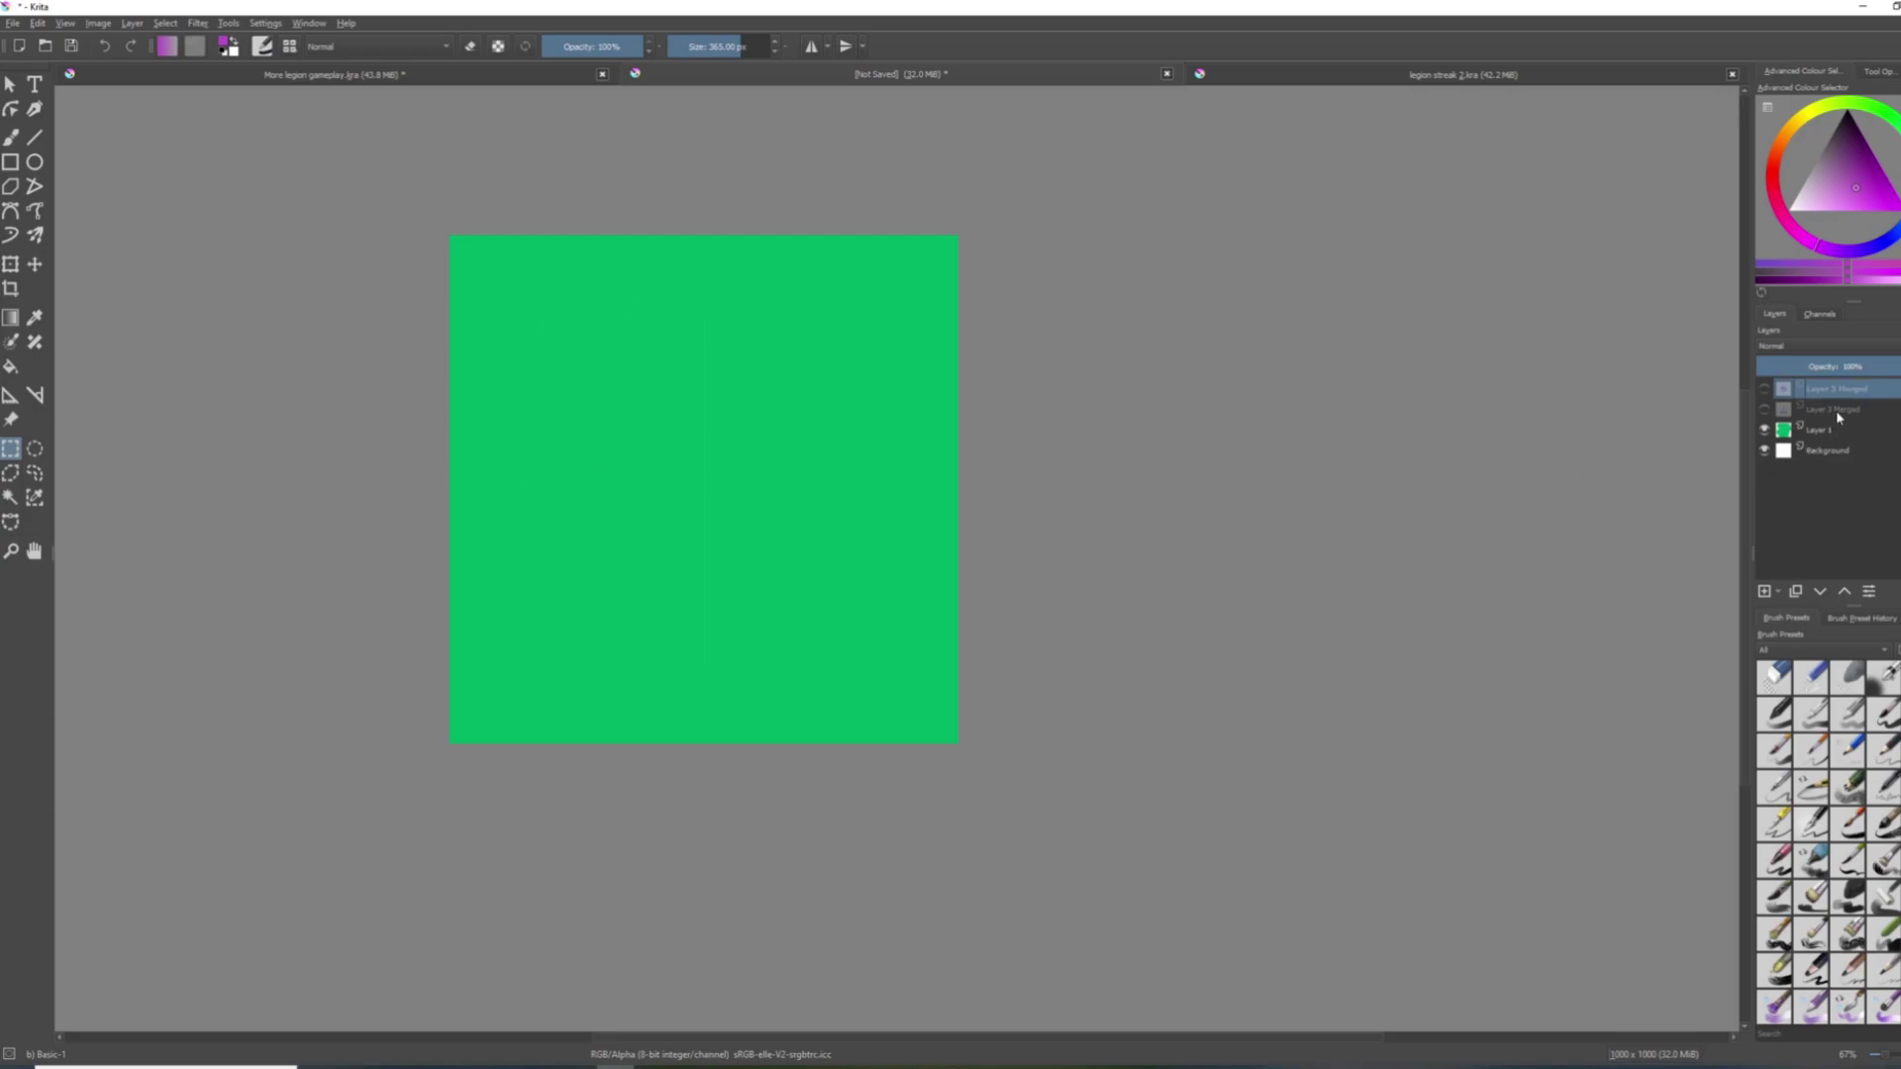
click(1765, 594)
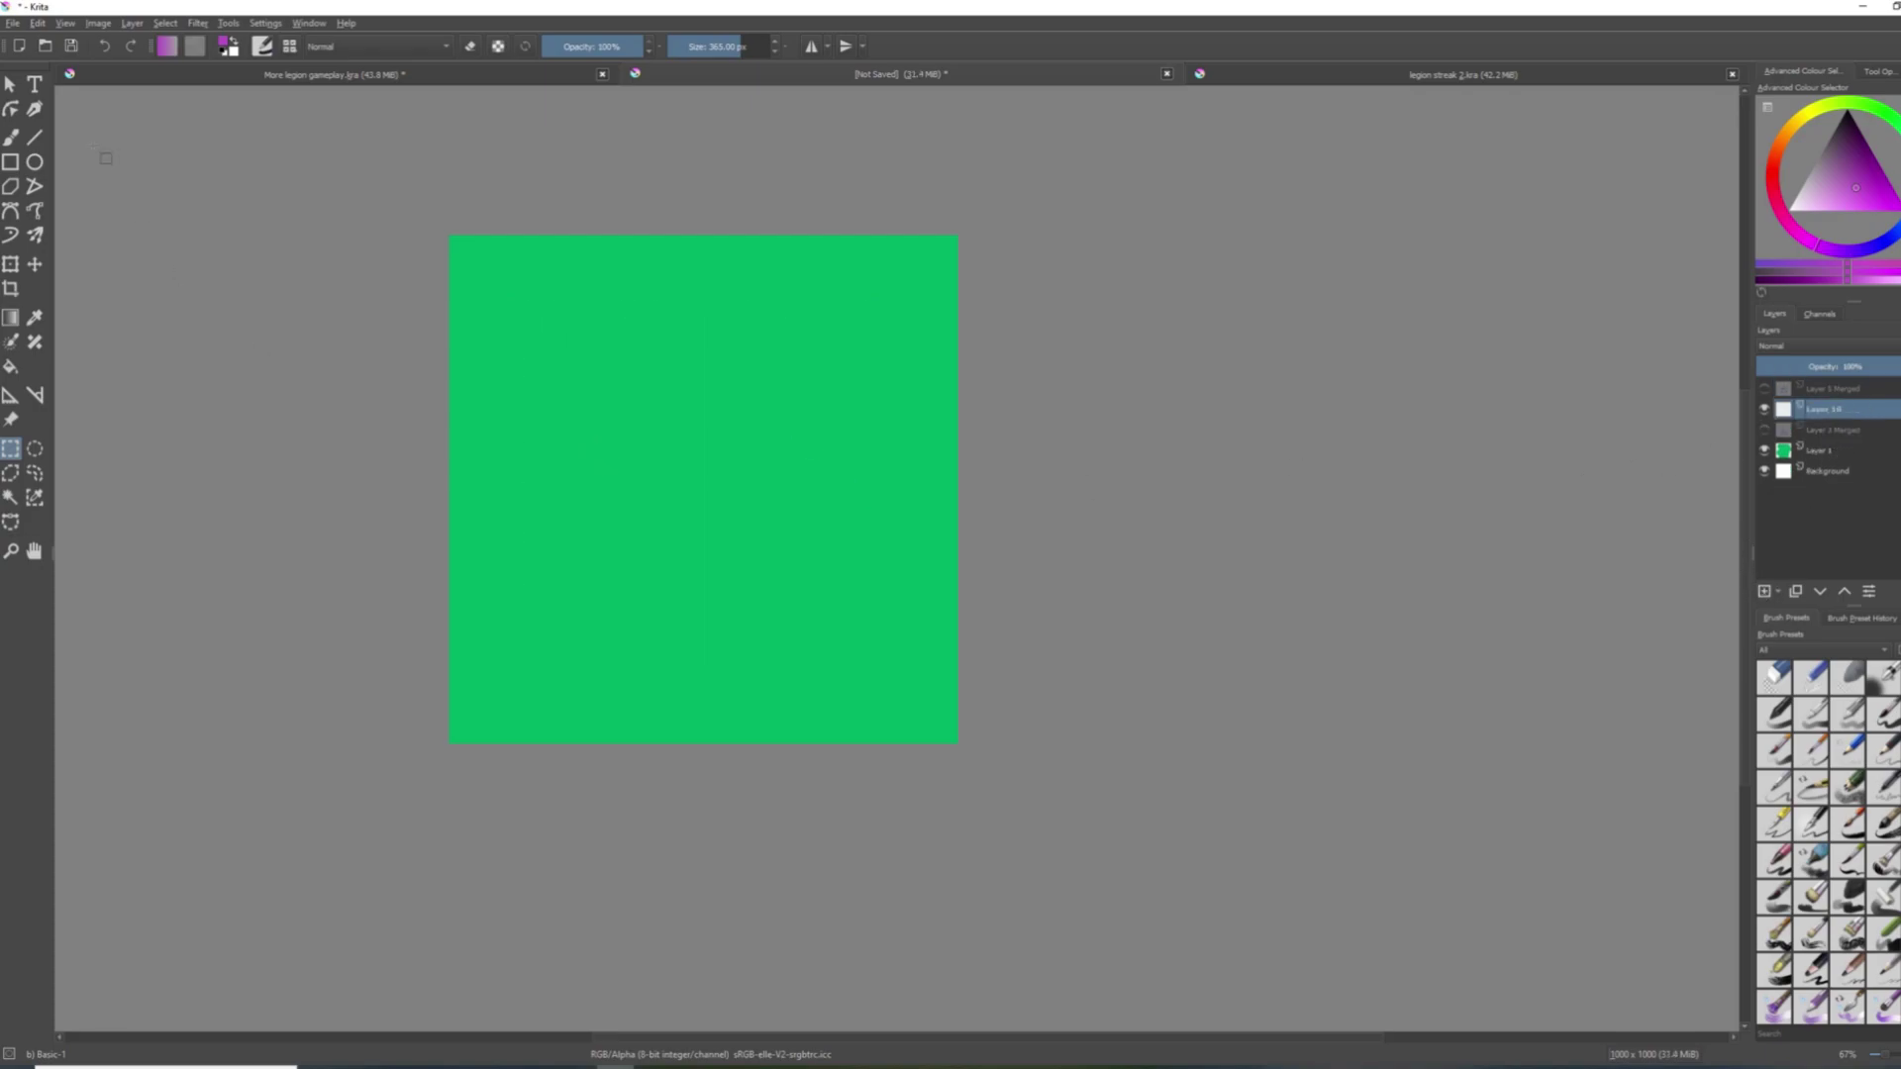
click(34, 84)
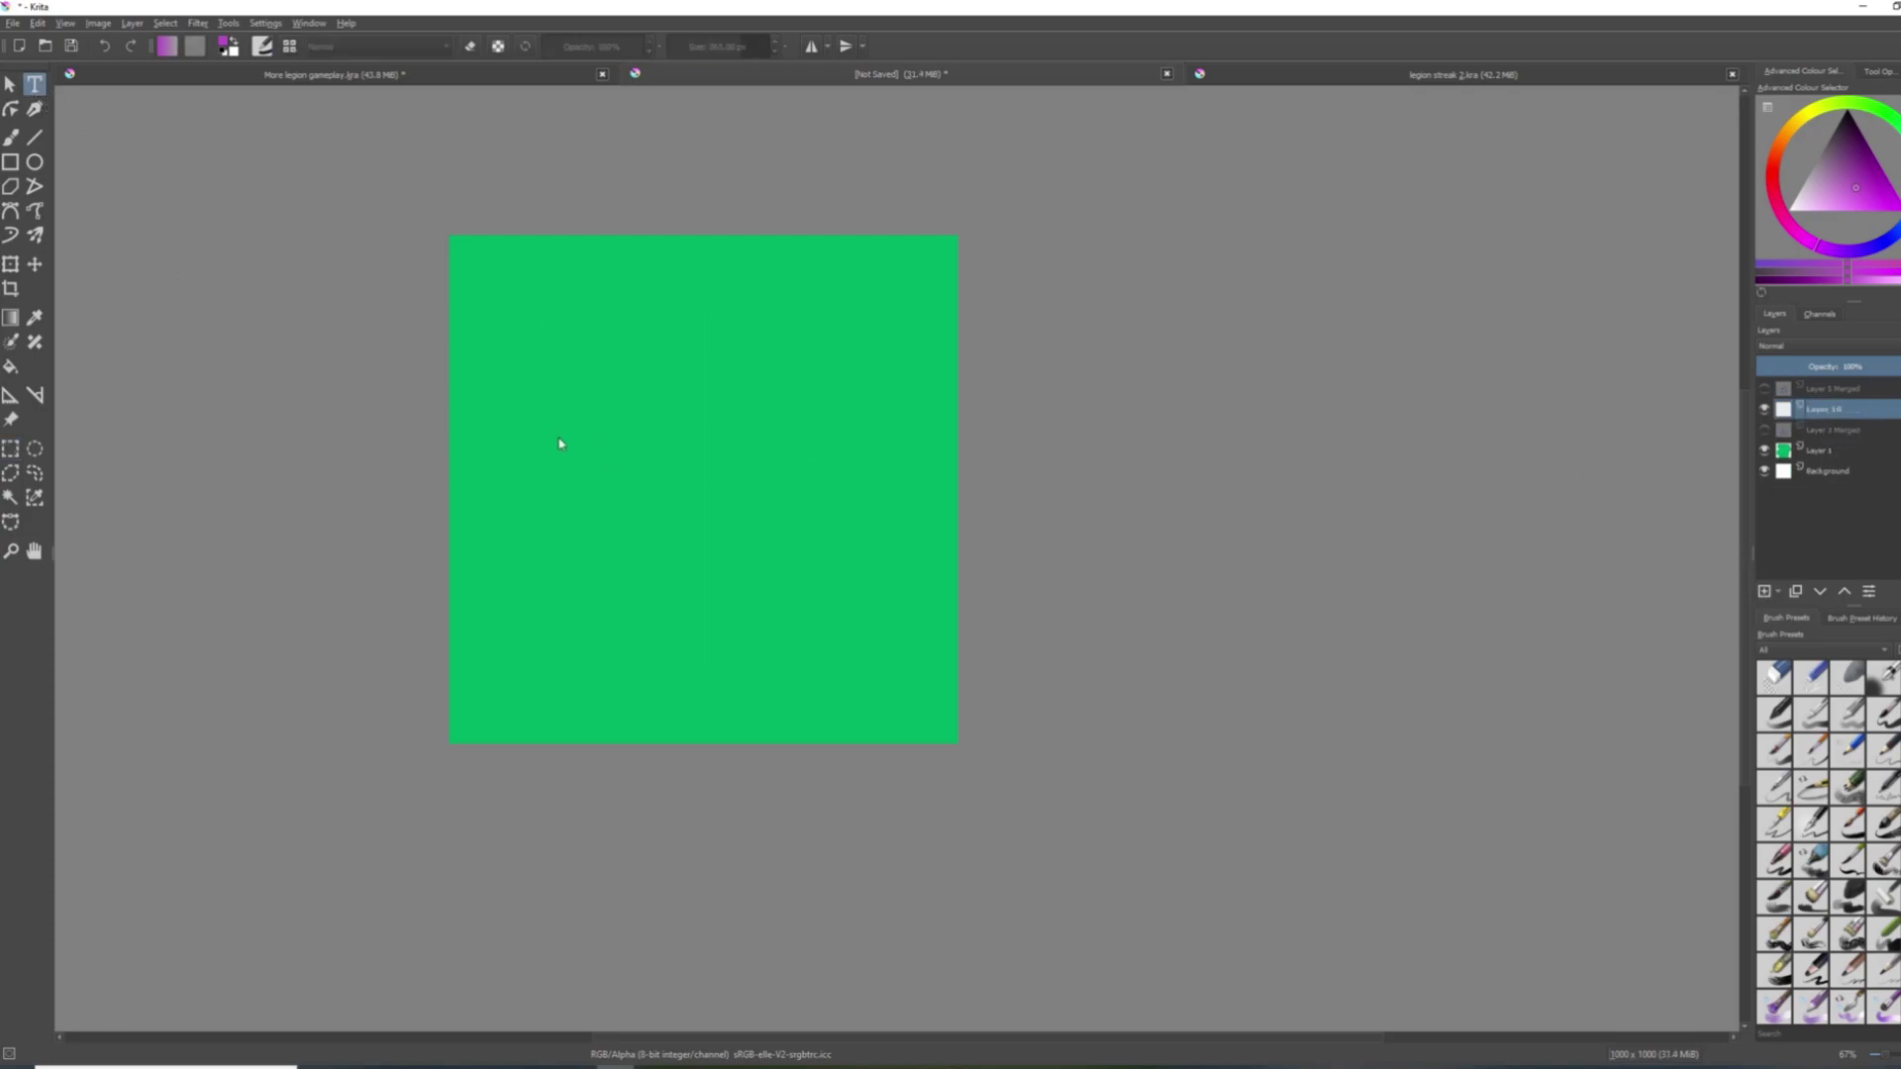
drag(500, 389, 854, 572)
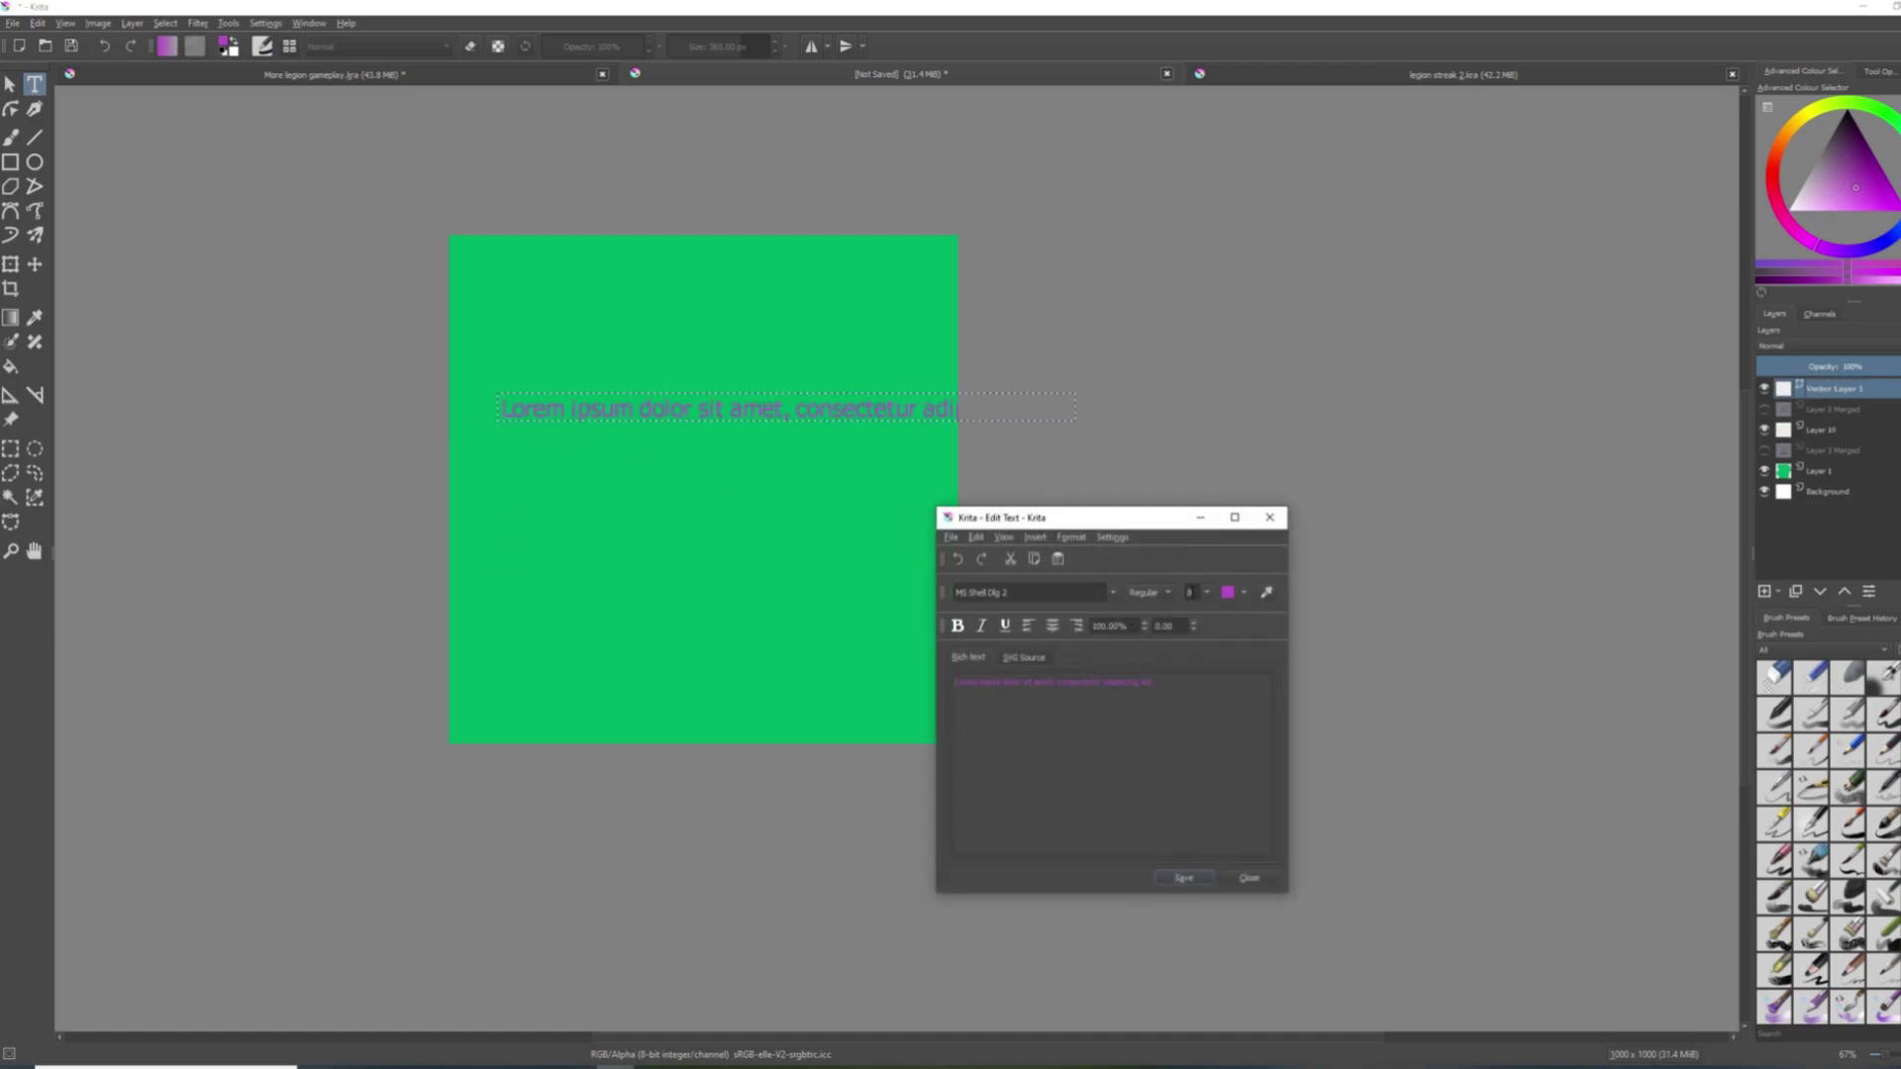
Set the text colour to yellow and the font to Mont Demo Heavy.
click(1245, 593)
click(1228, 662)
click(1113, 592)
scroll(1109, 679, up, 10)
scroll(1045, 688, down, 3)
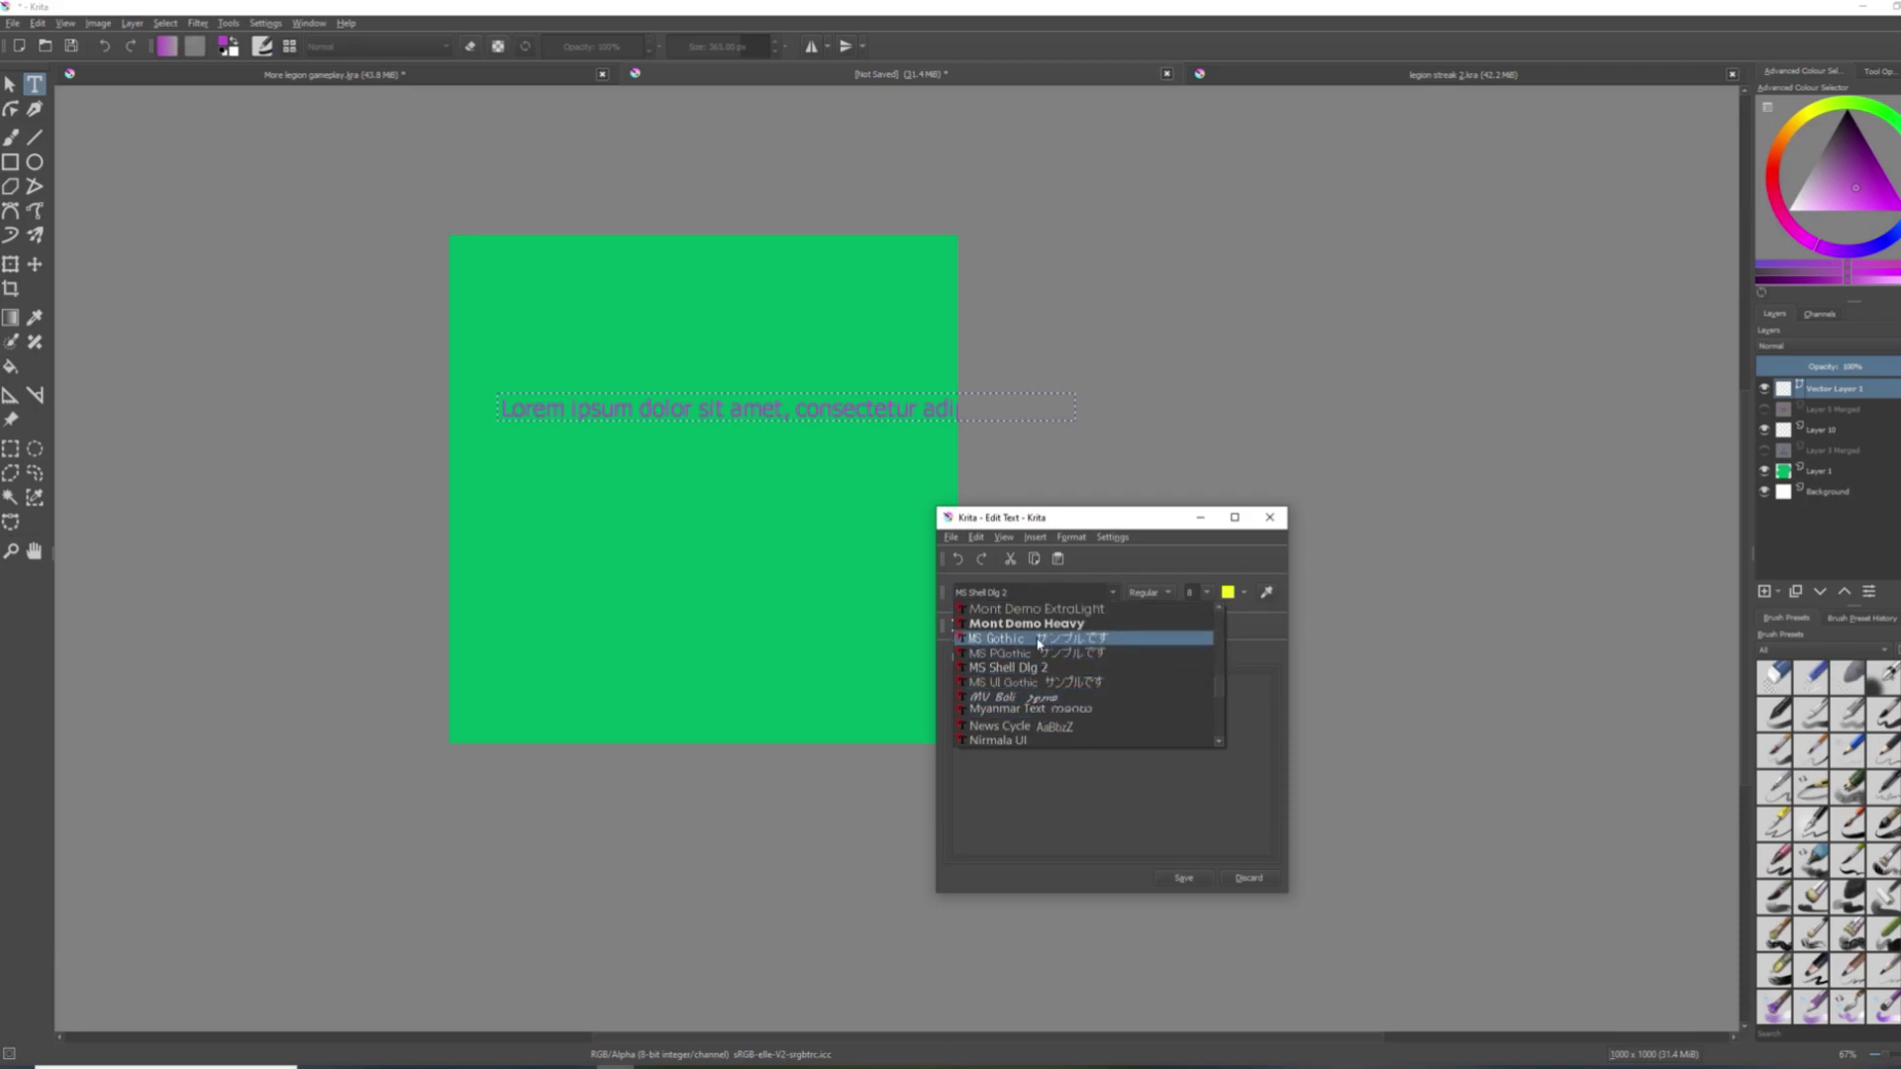
click(1035, 624)
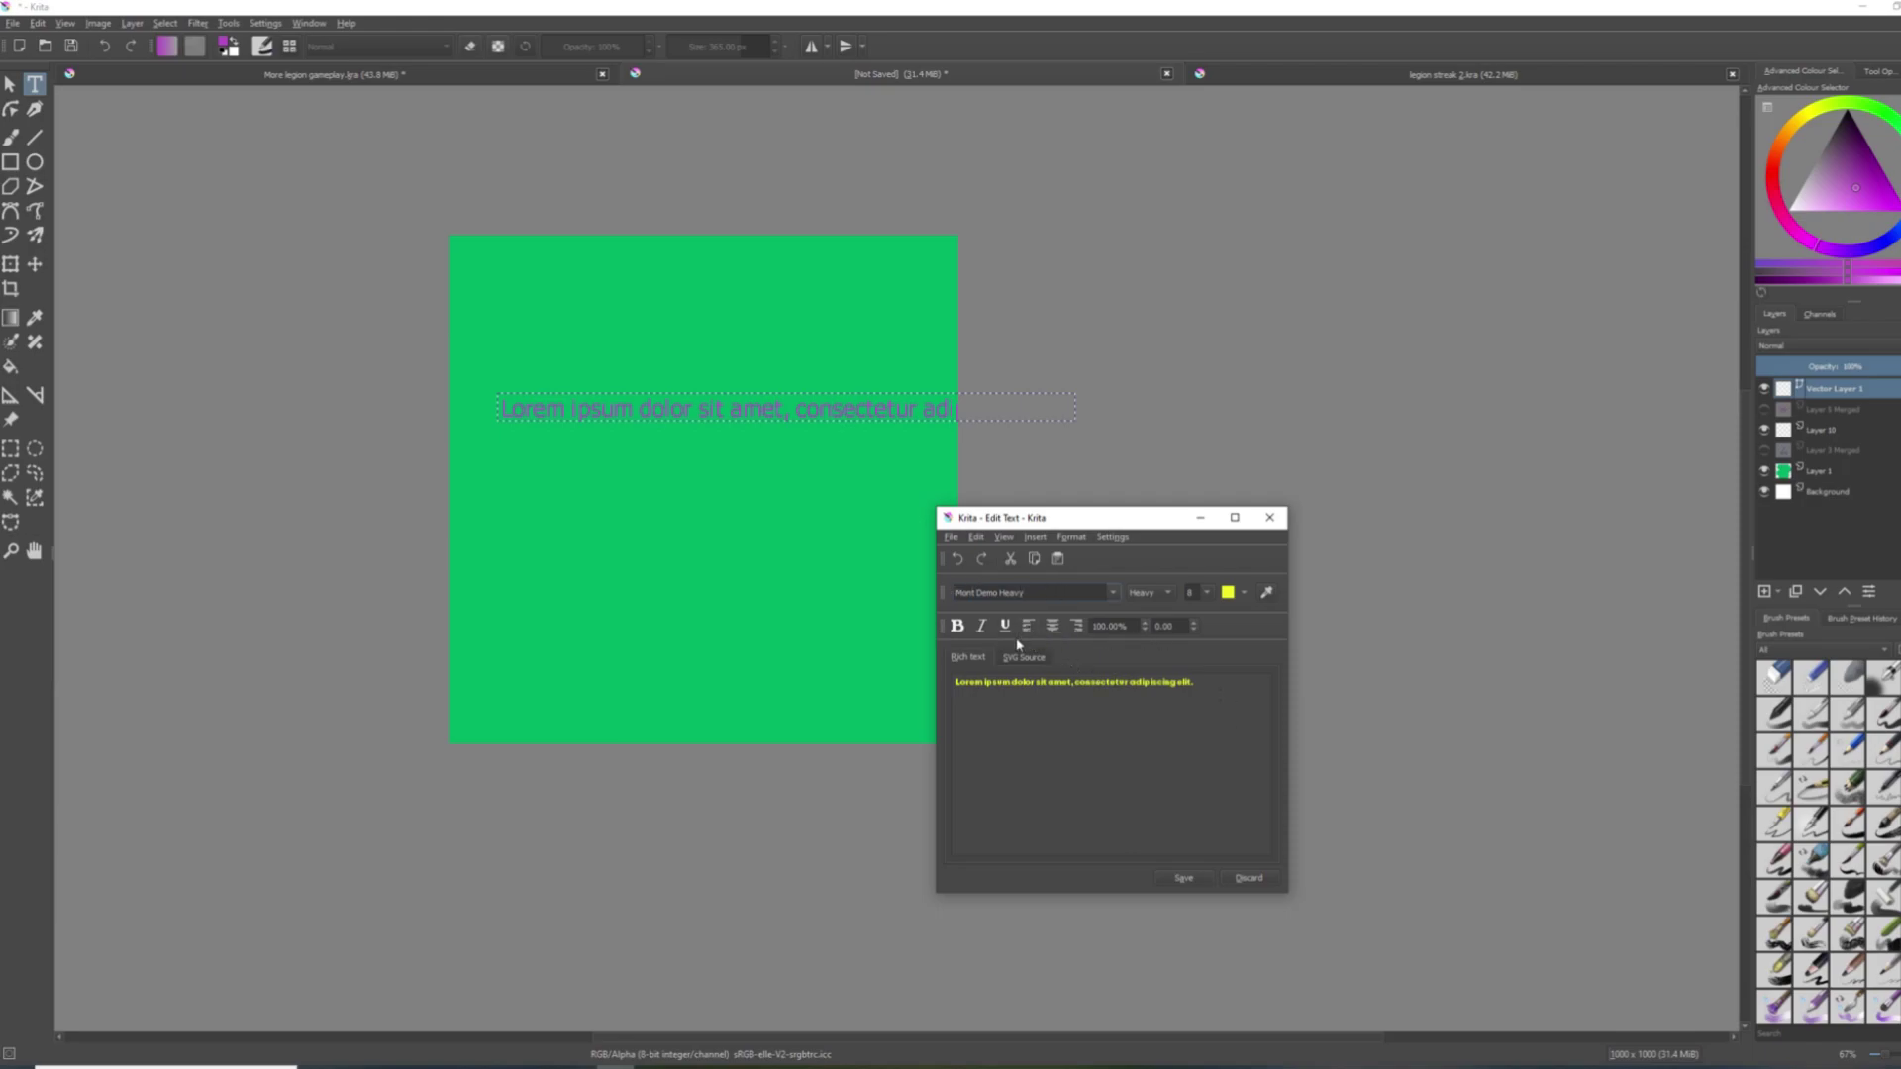
Replace the placeholder with 'Legion gameplay!' at size 48 and apply it.
drag(1207, 722, 958, 676)
text(Legion gameplay!)
click(1205, 597)
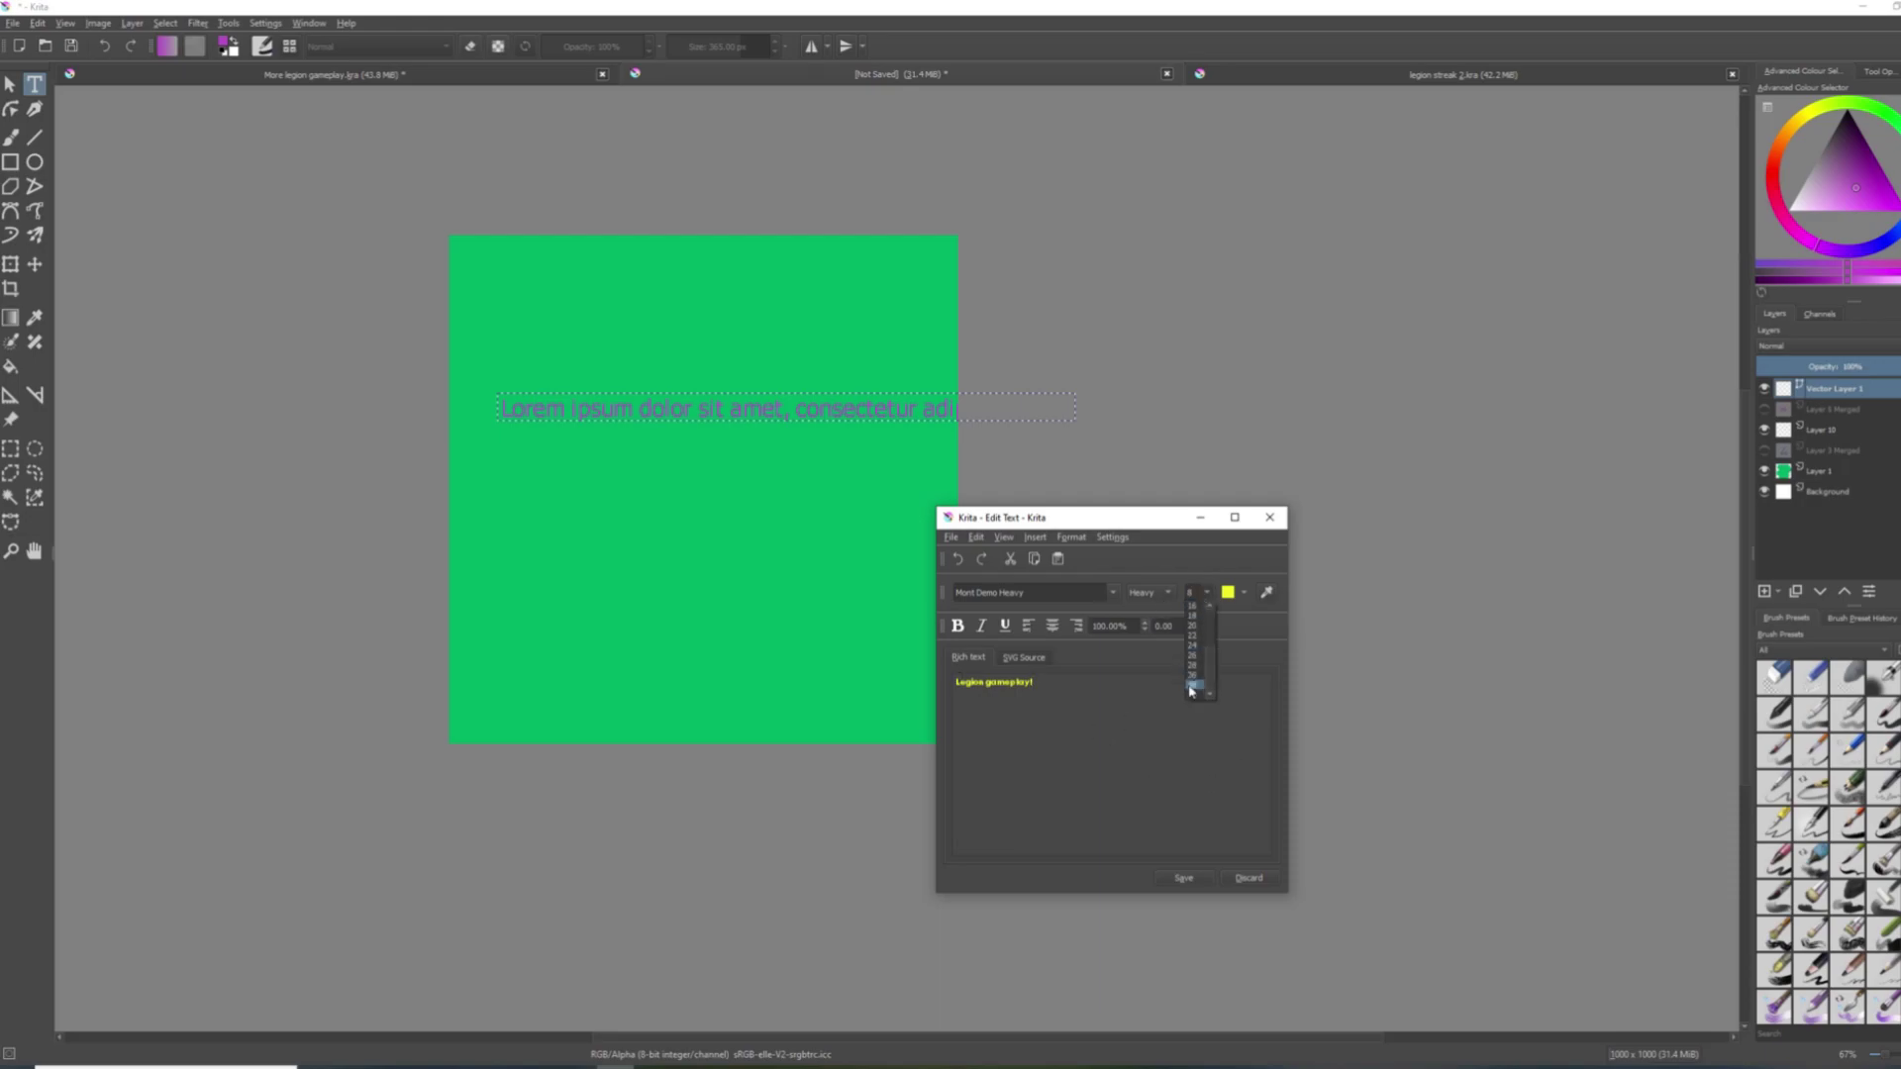
click(1191, 686)
click(1210, 876)
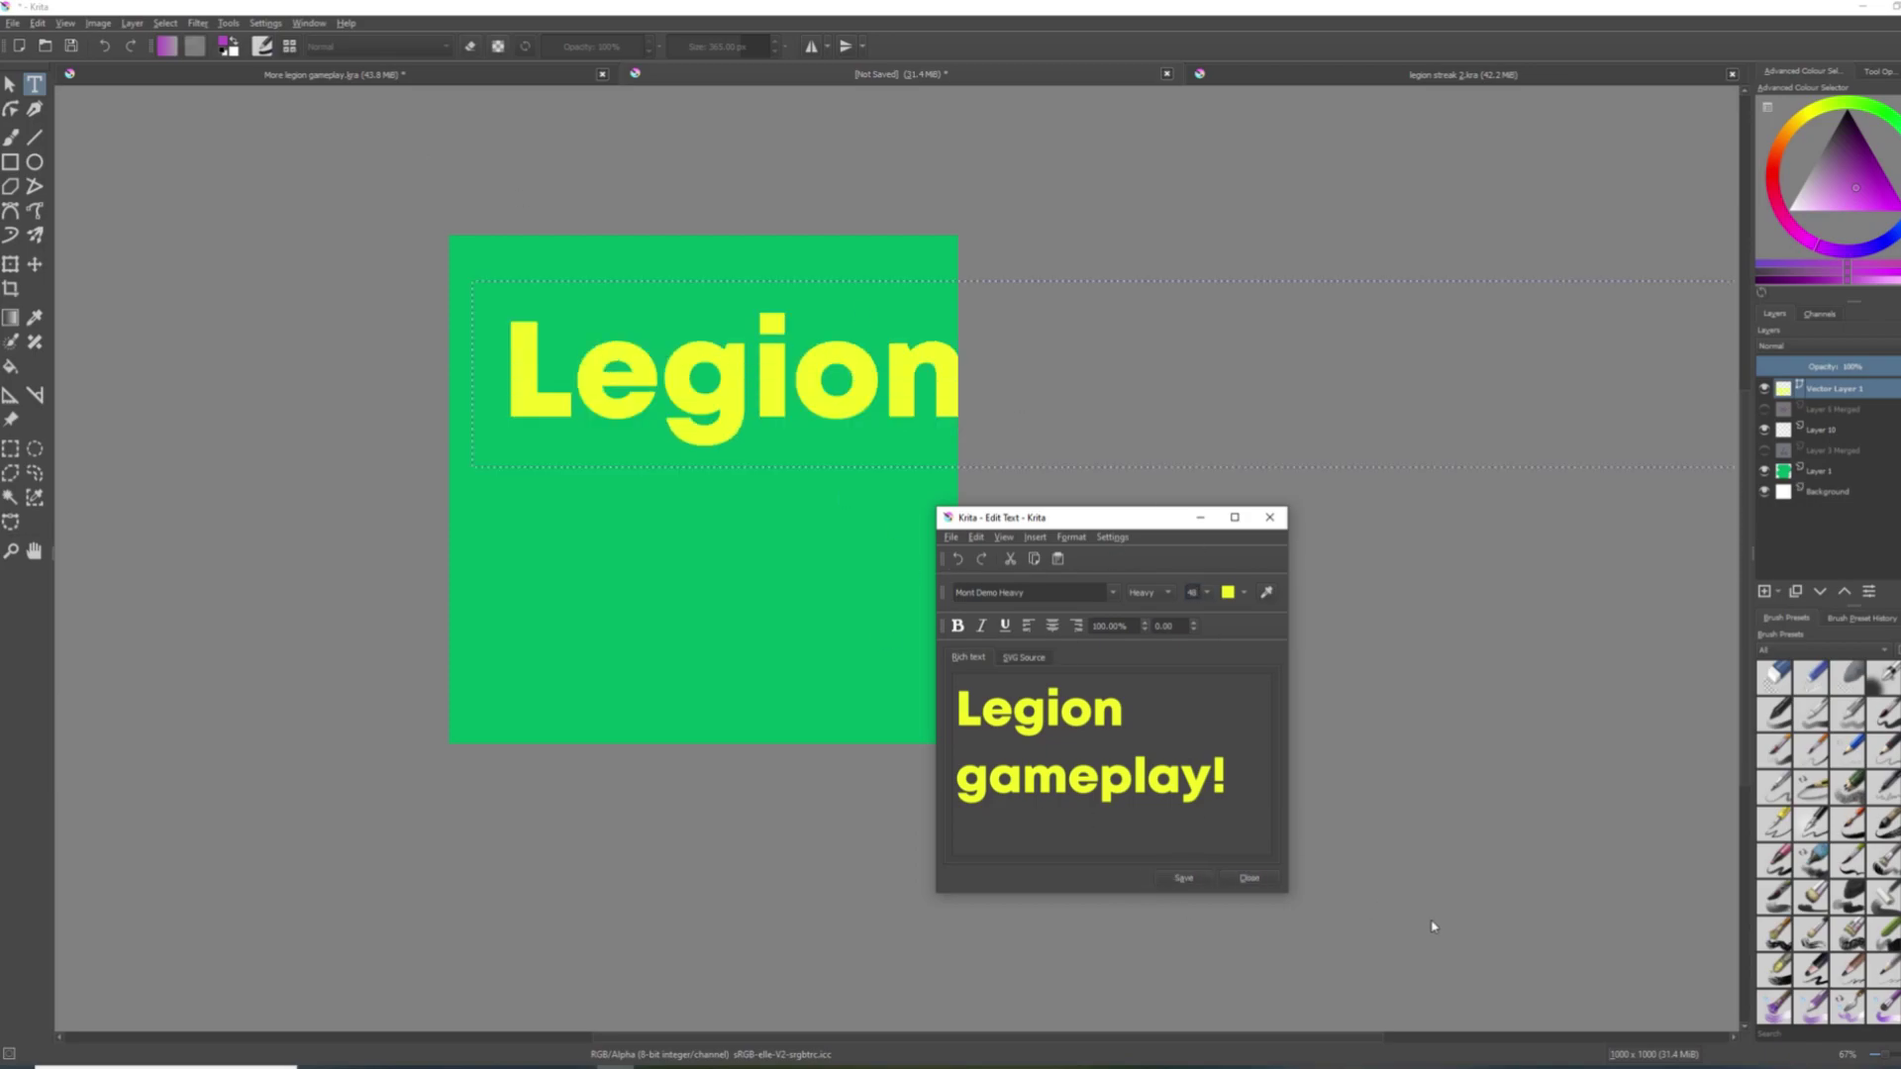
click(1263, 882)
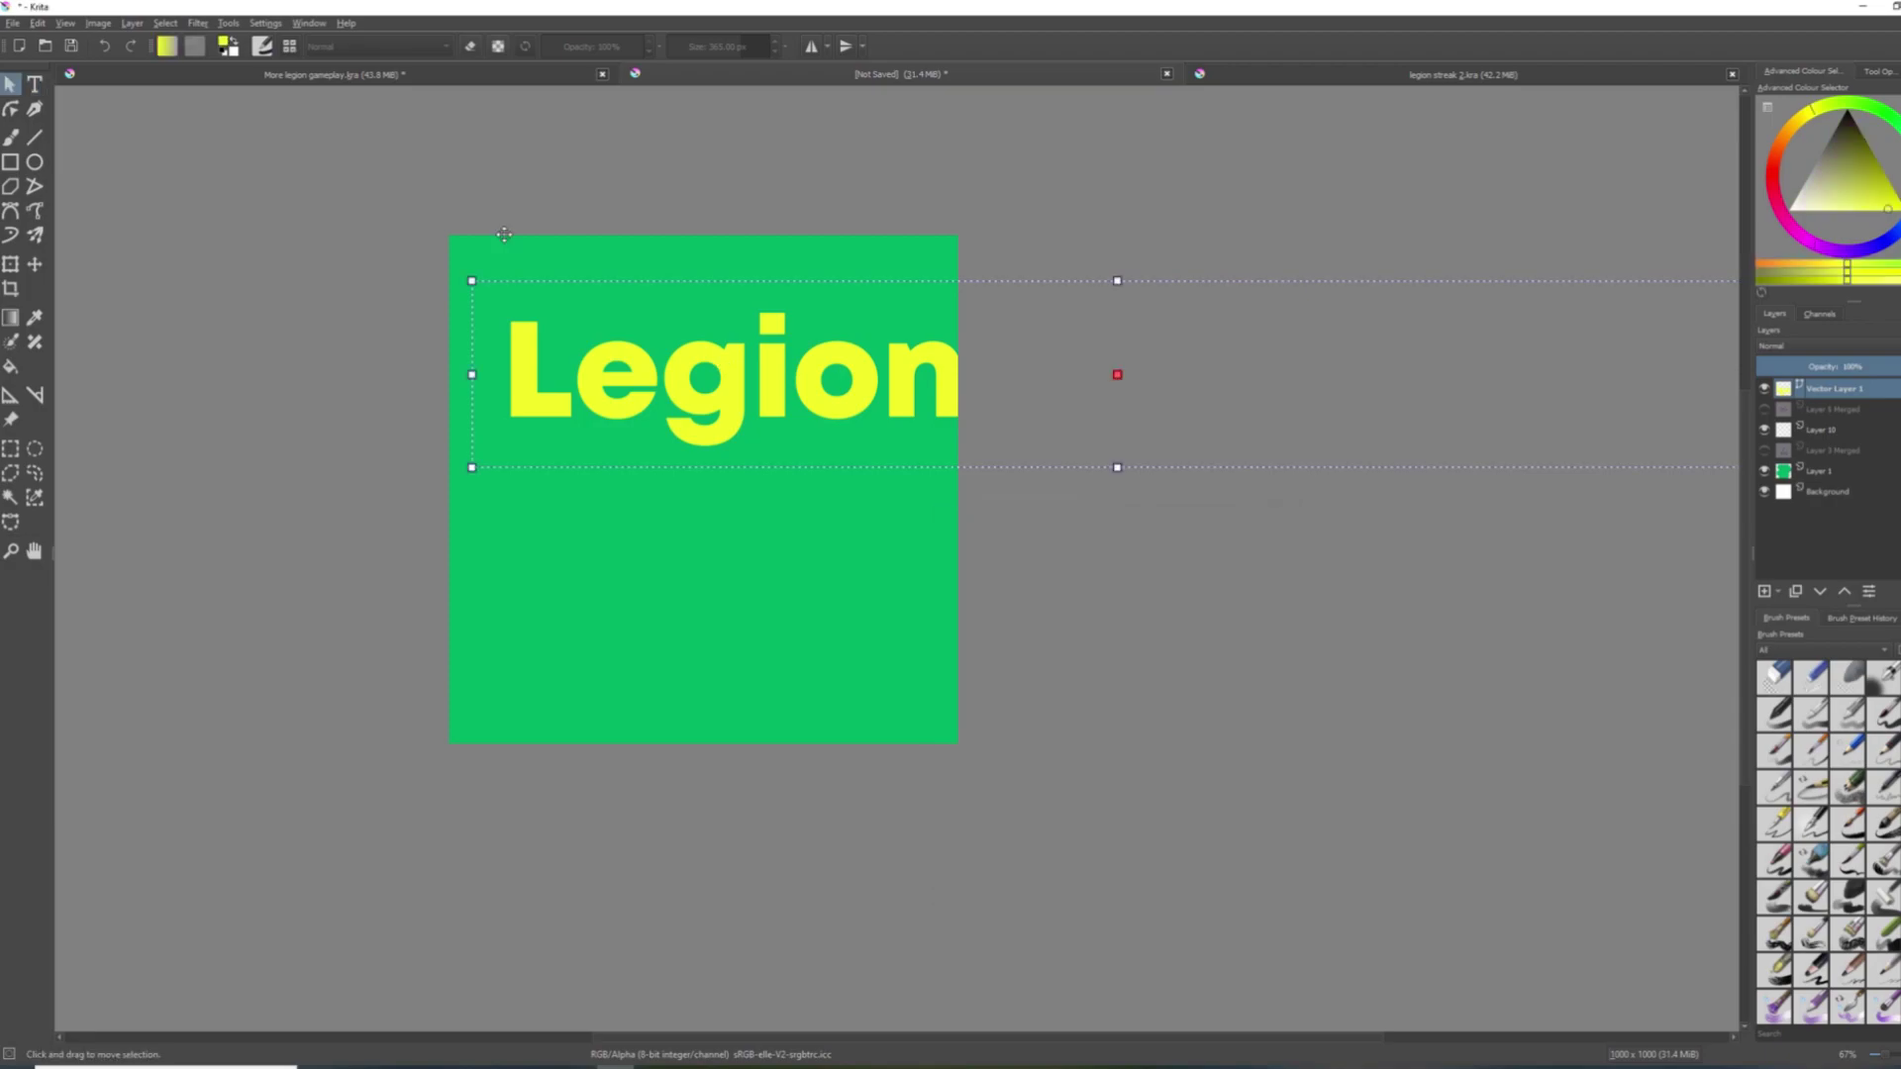
Resize the canvas to 3000 pixels wide via Image > Resize Canvas.
click(105, 21)
click(179, 256)
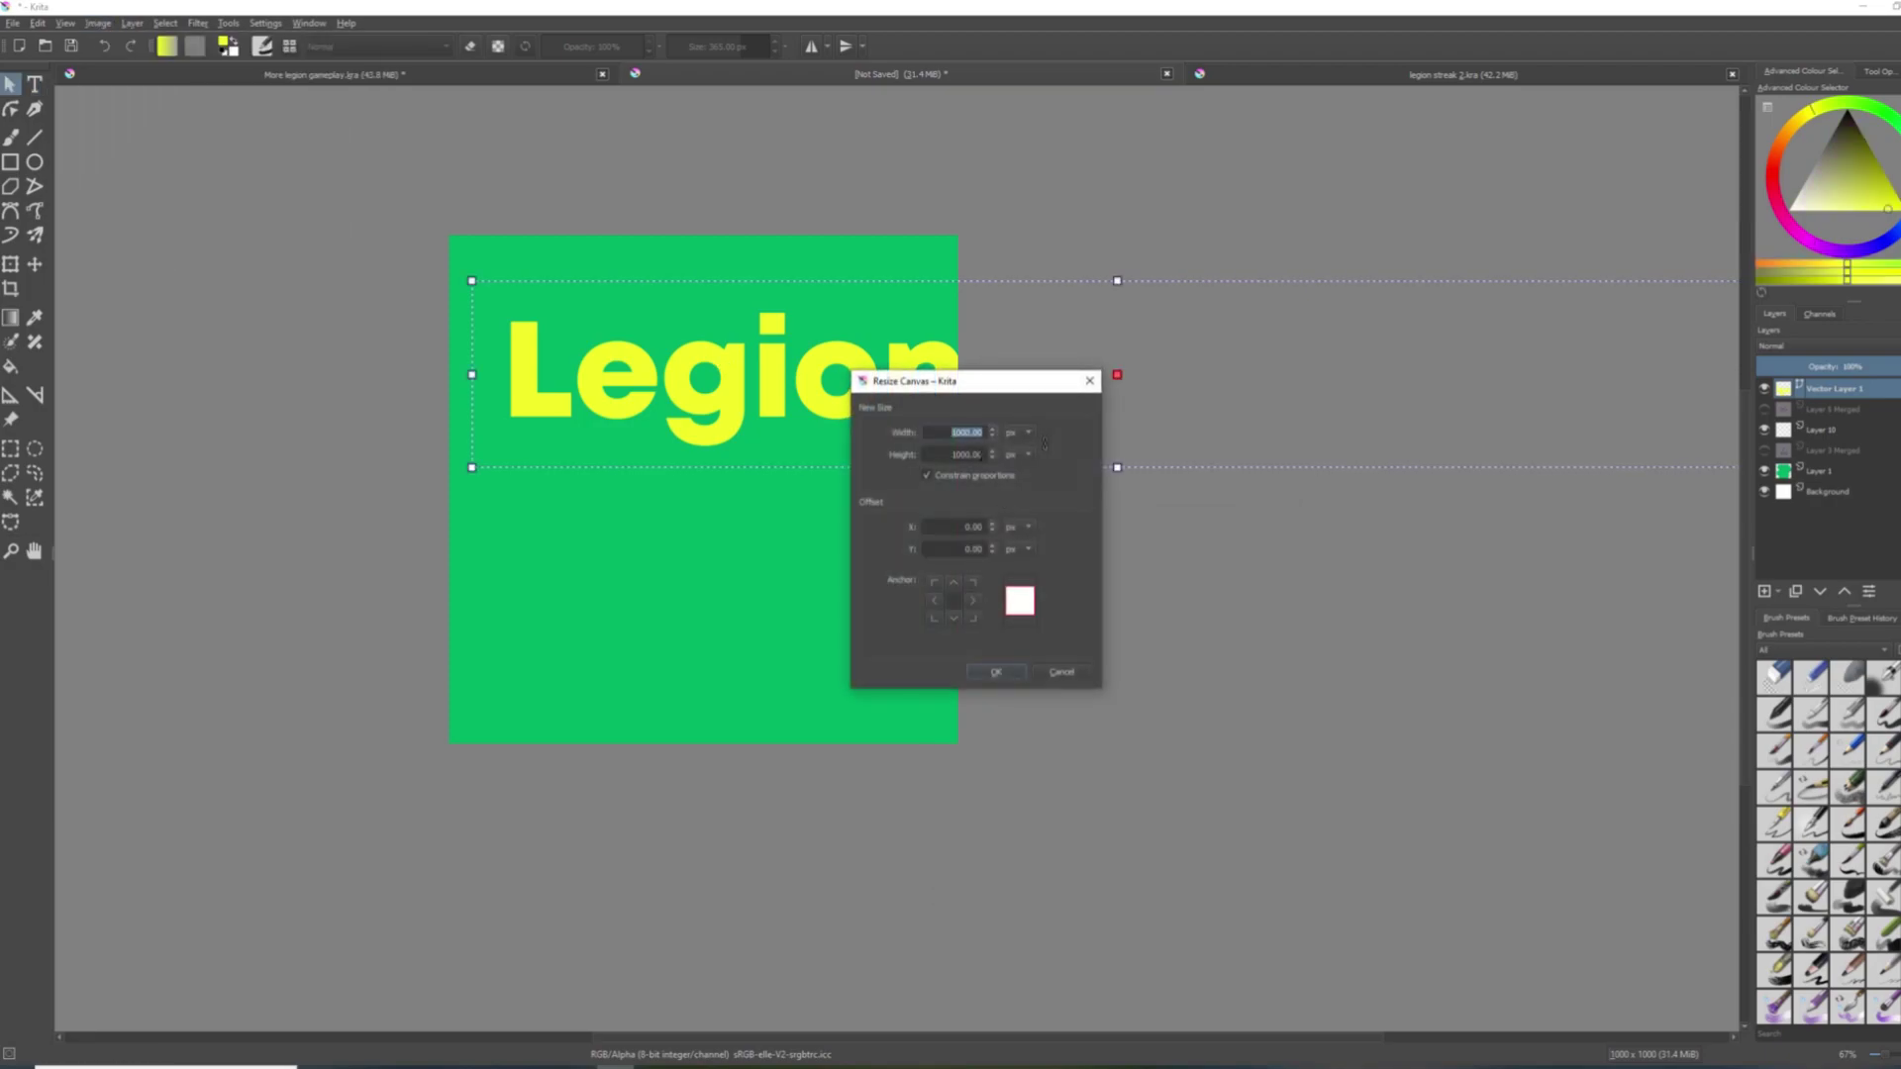
text(3000)
key(Return)
Move the 'Legion gameplay!' text fully onto the canvas and hide the green blob layer.
drag(904, 398, 535, 389)
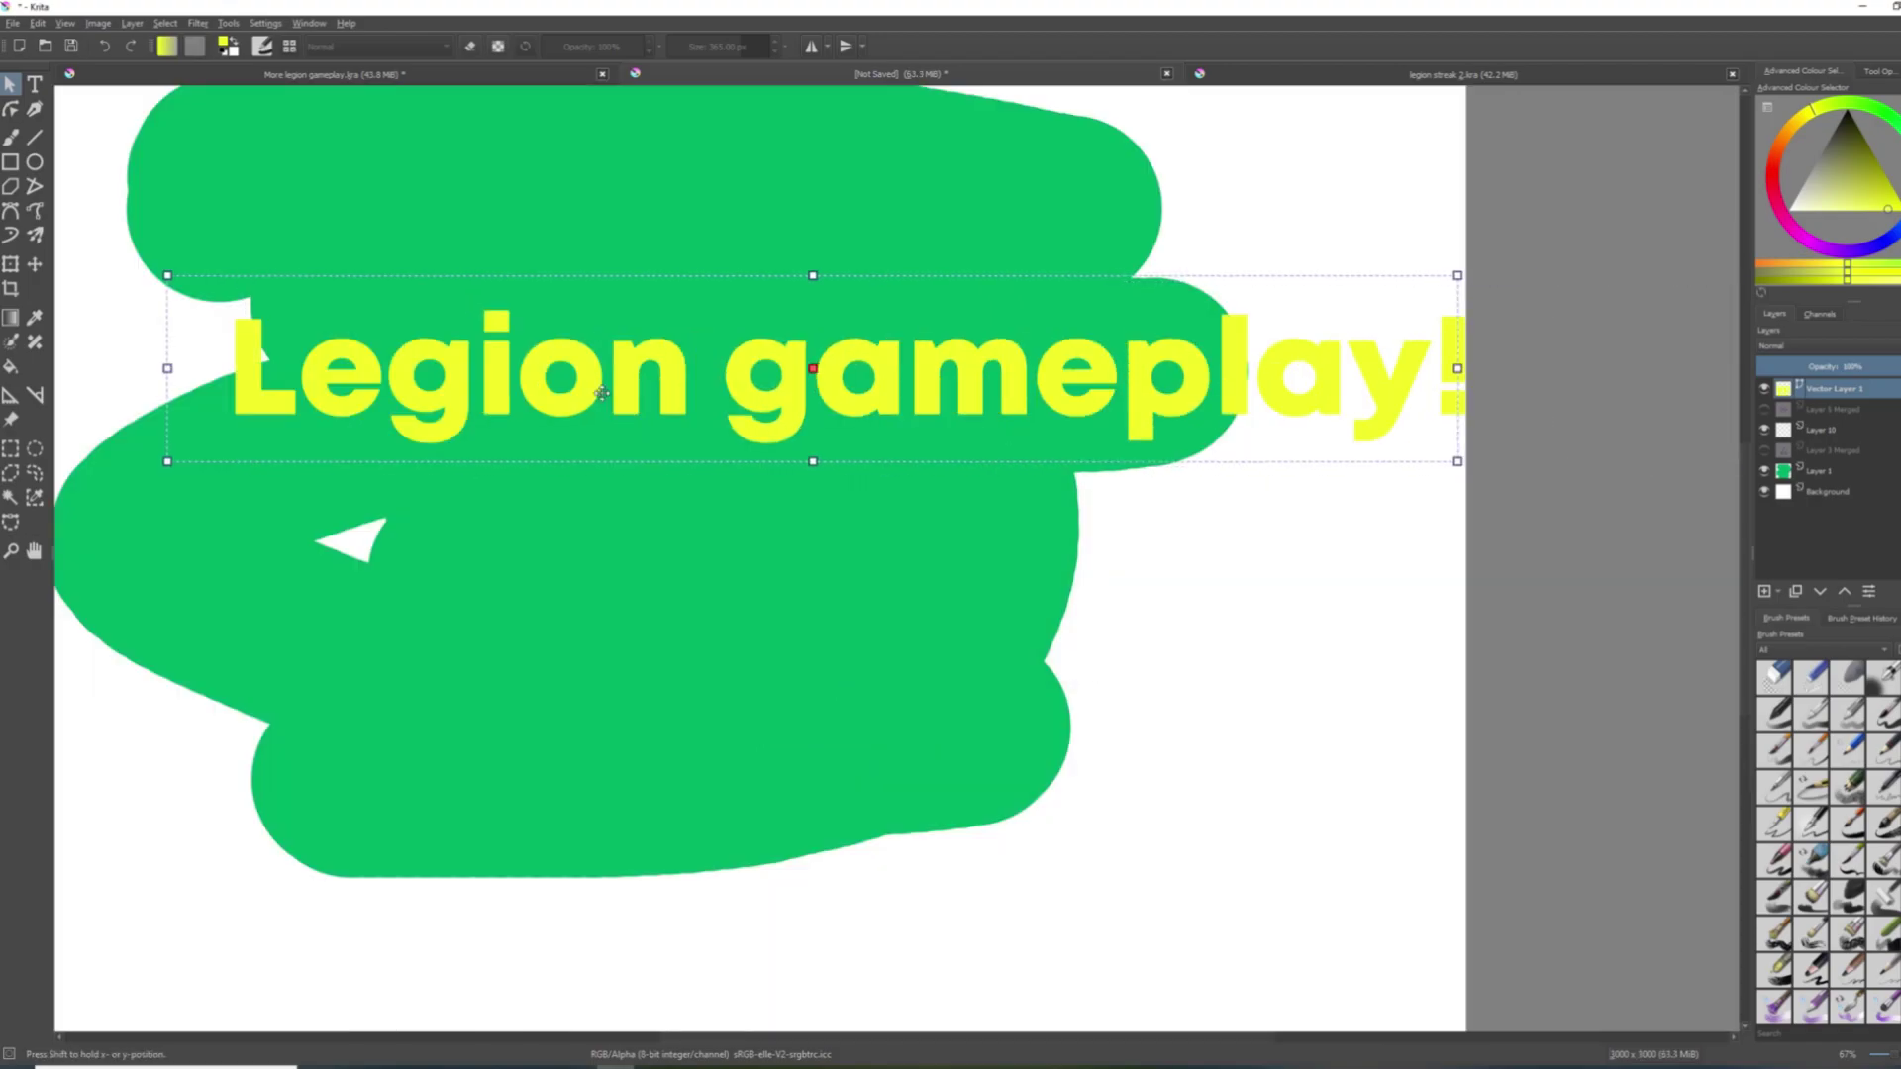
key(minus)
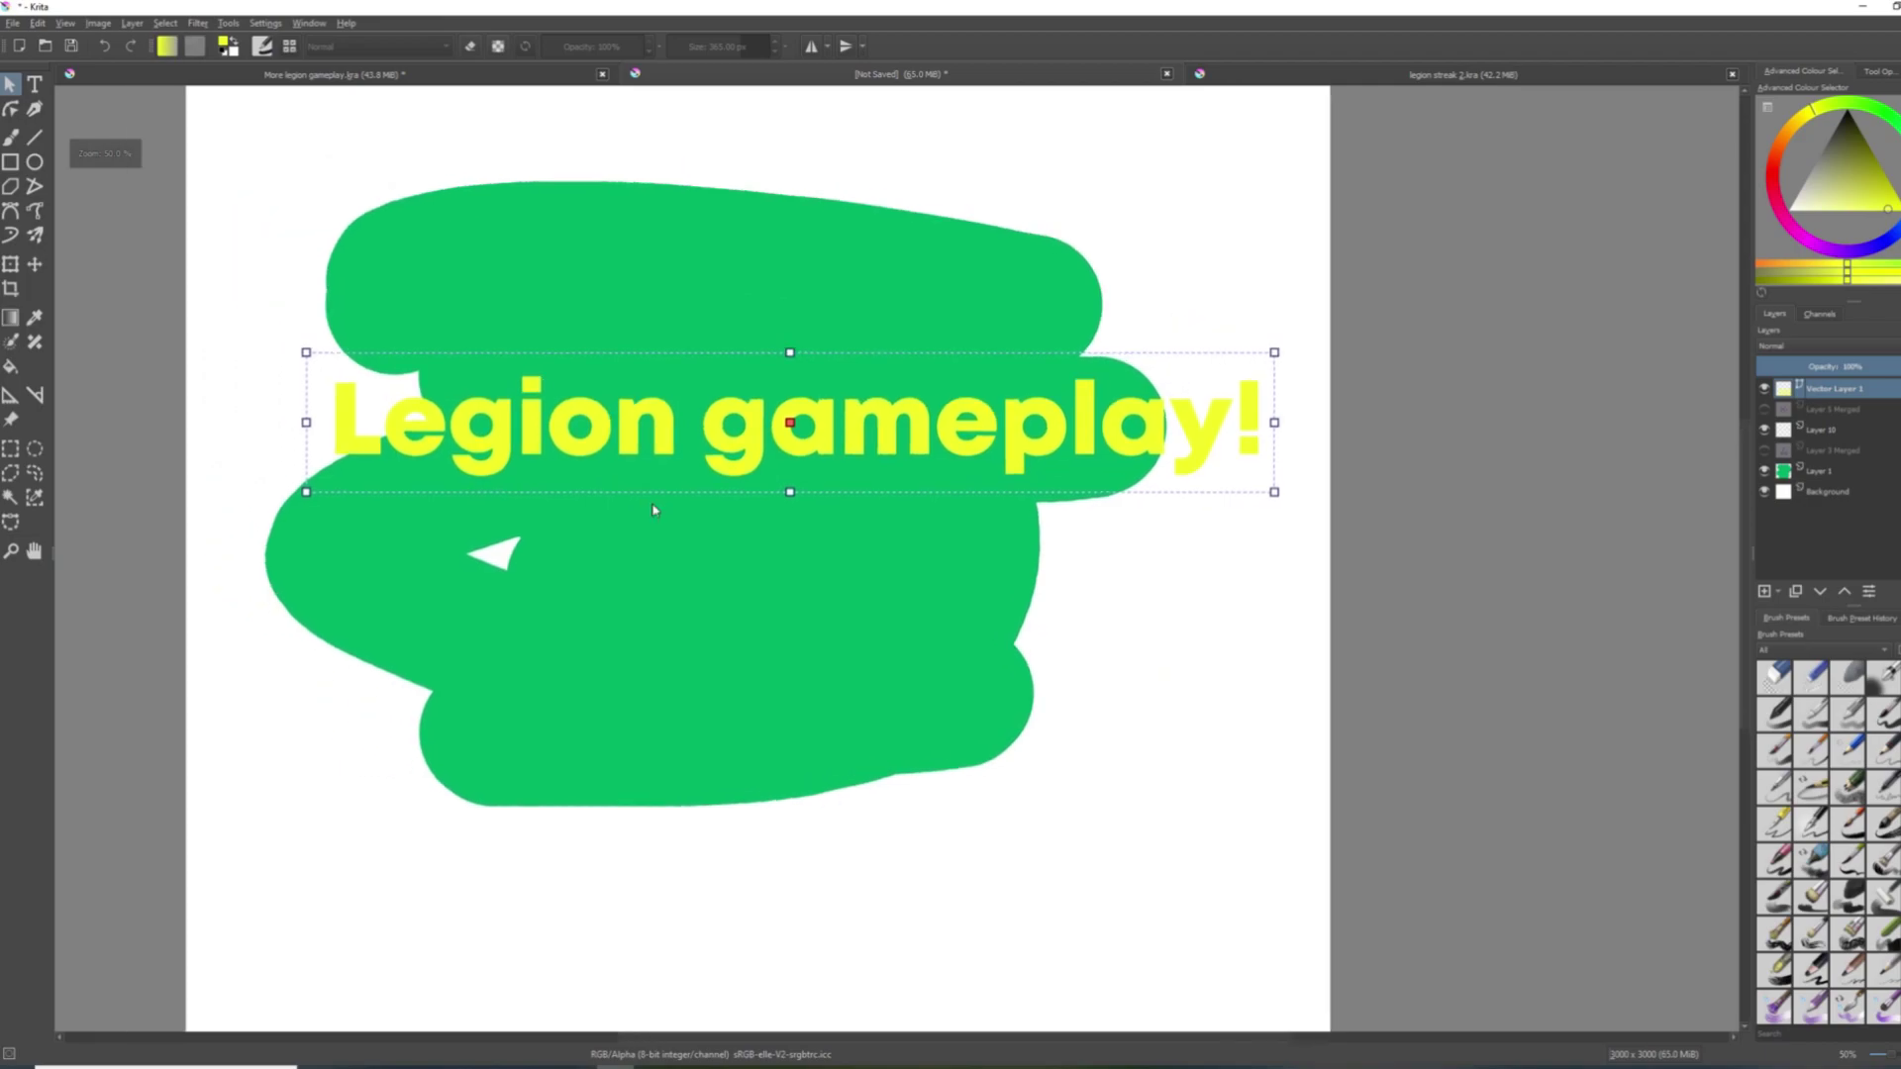
click(1763, 472)
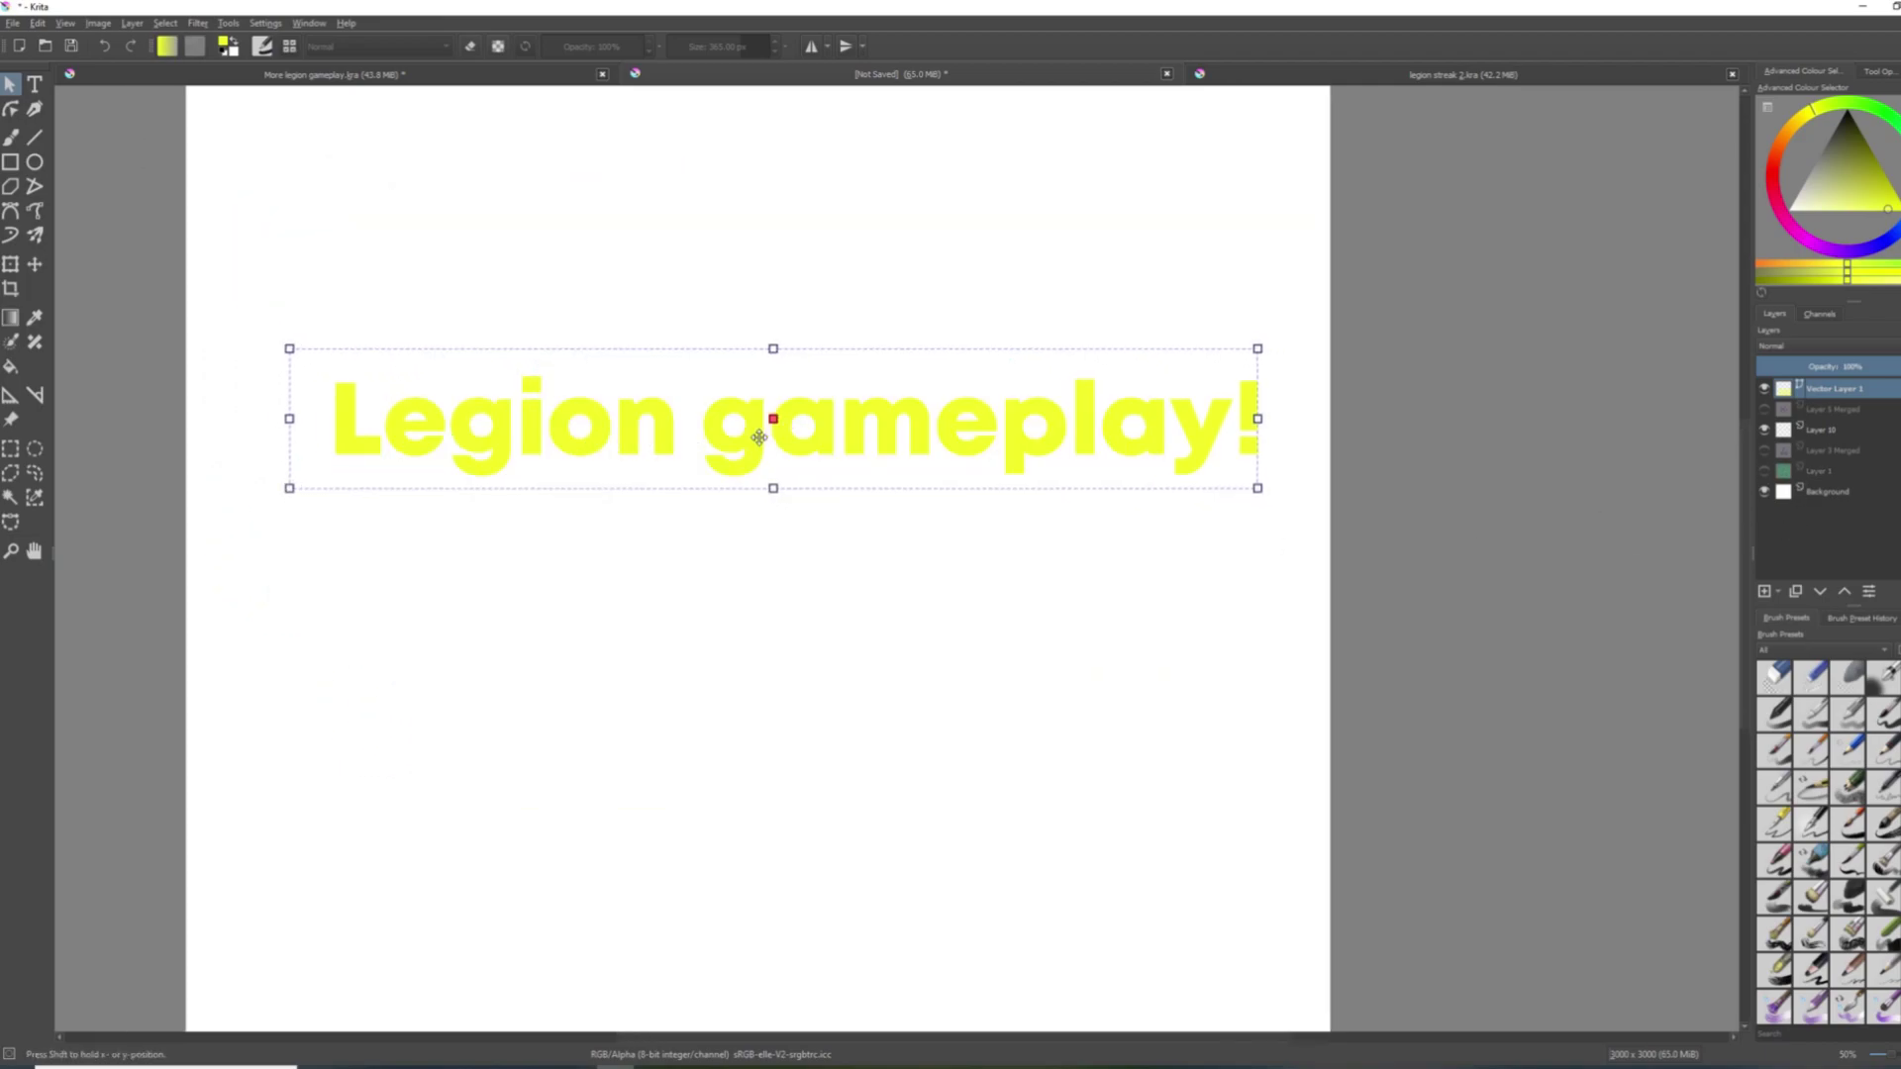
drag(770, 441, 738, 435)
click(10, 448)
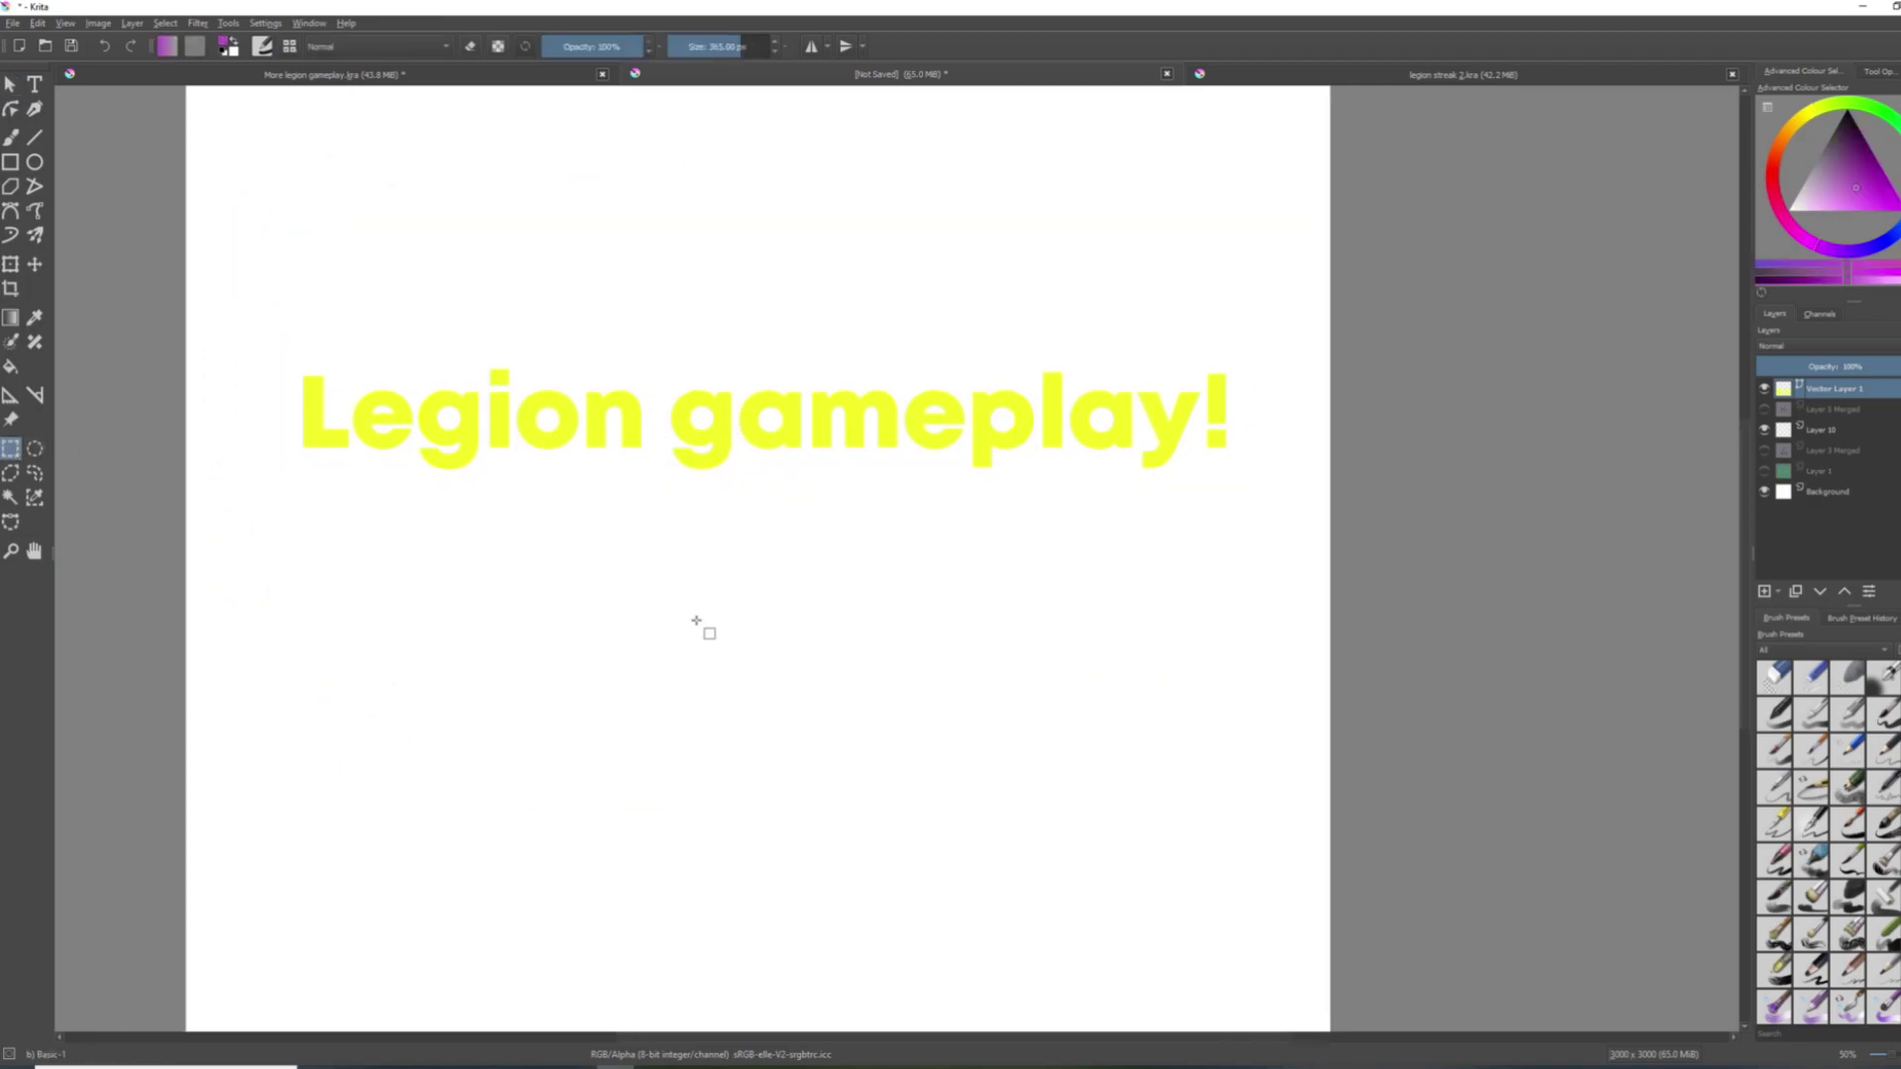
scroll(551, 465, down, 1)
Move Layer 10 above Layer 5 Merged and contiguous-select all the yellow 'Legion gameplay!' letters.
scroll(644, 543, up, 1)
scroll(565, 411, up, 1)
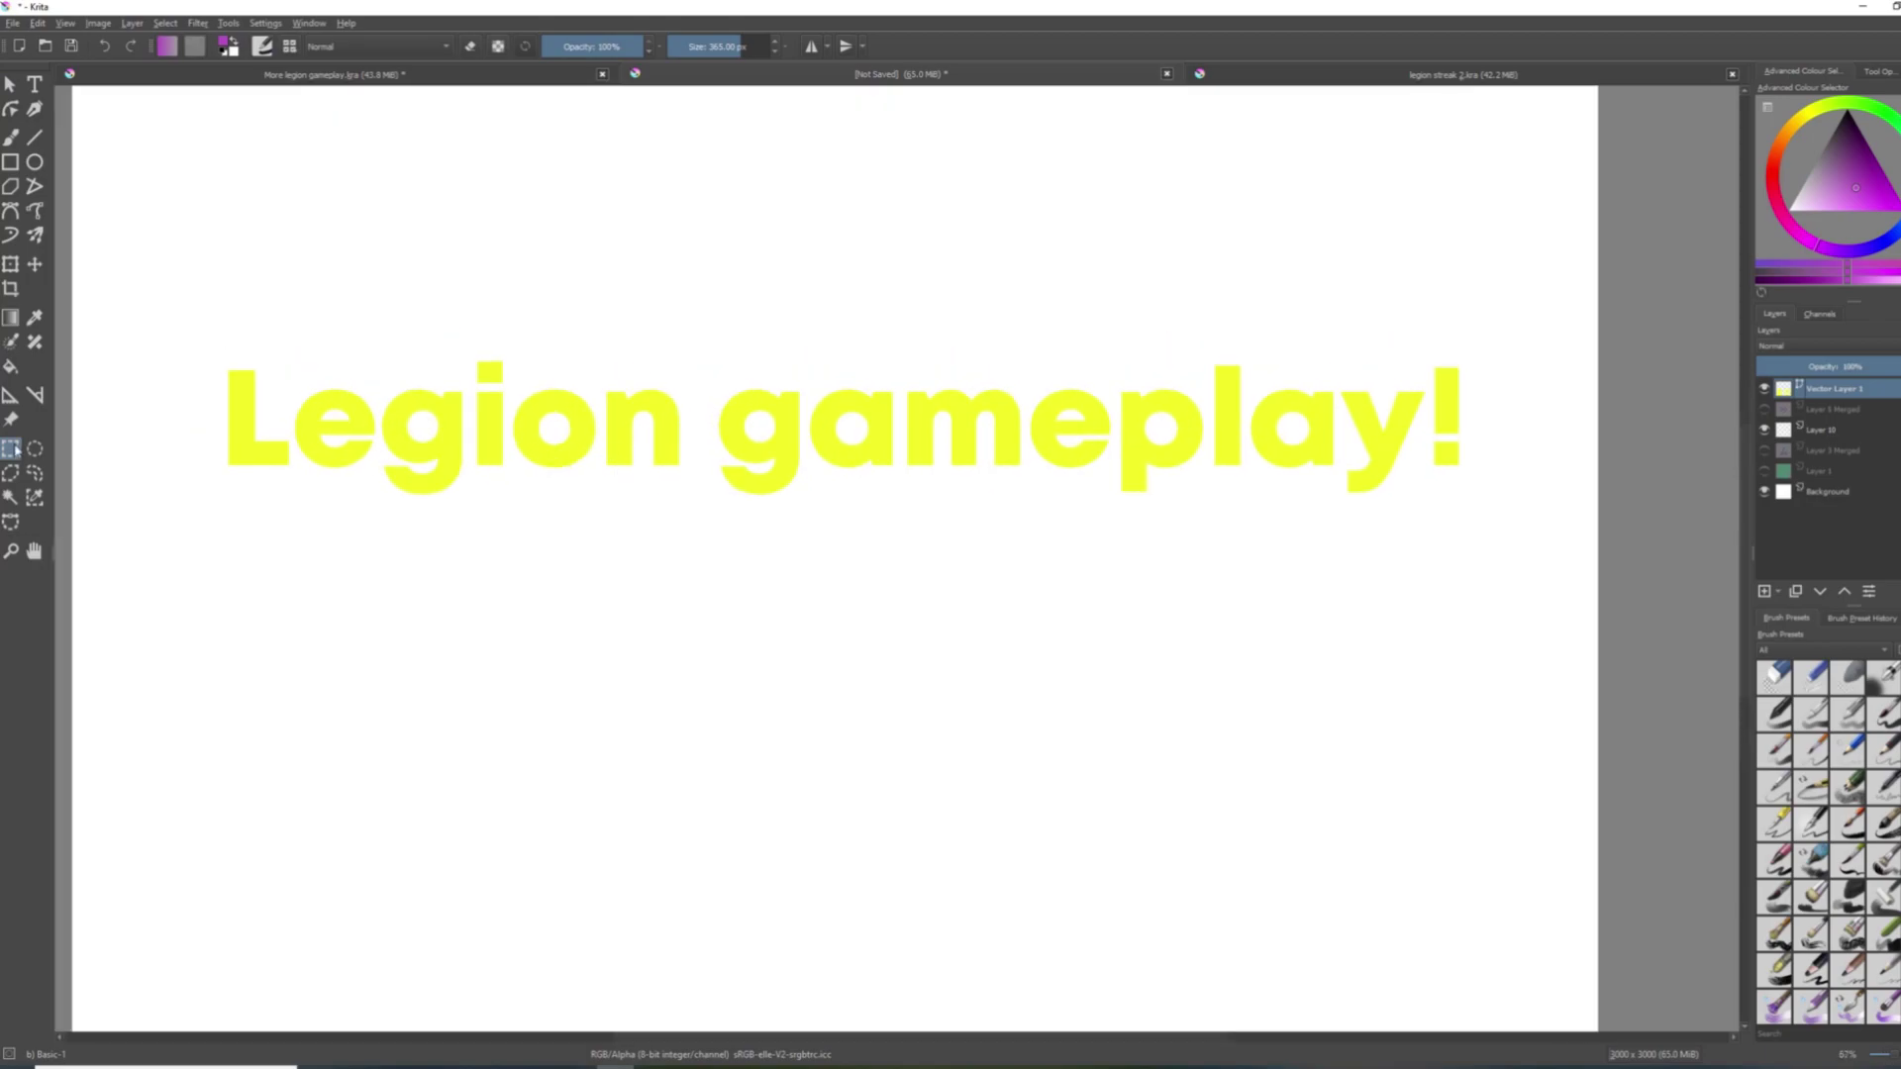
click(10, 497)
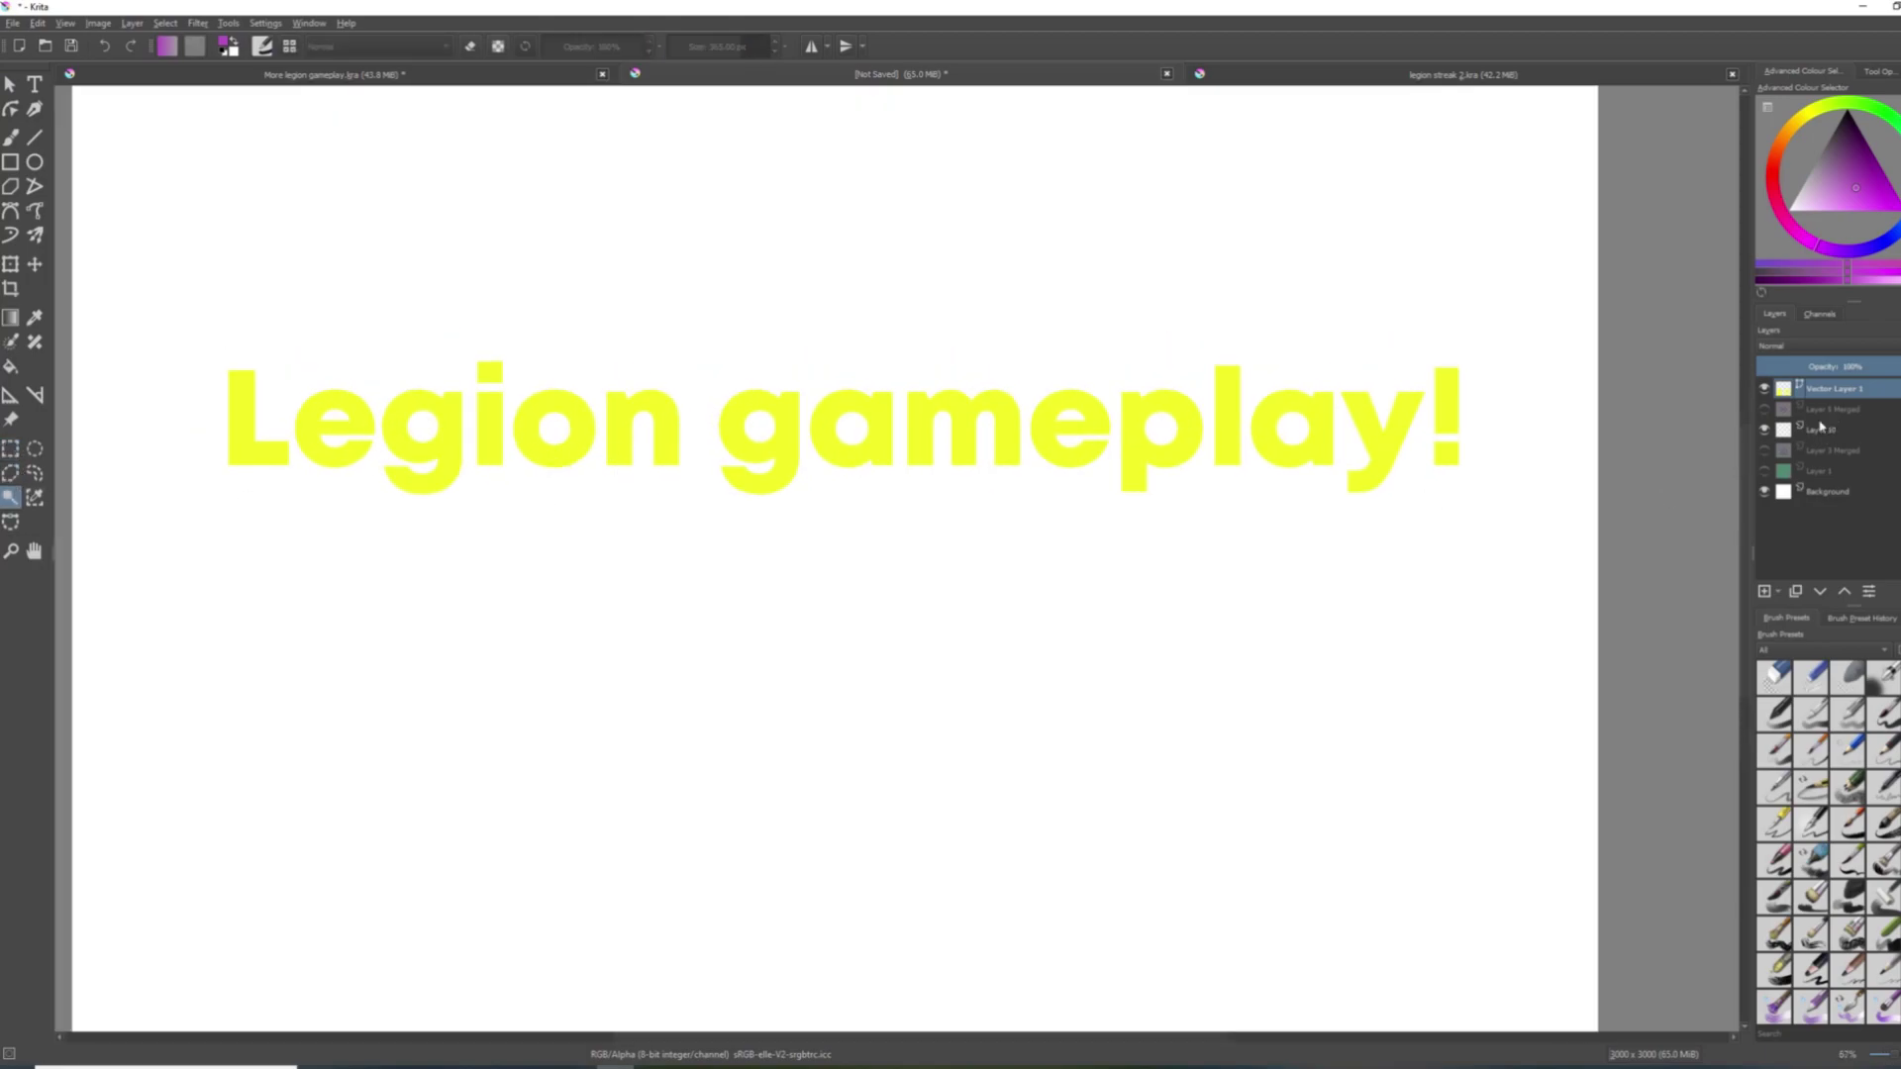
drag(1820, 427, 1815, 396)
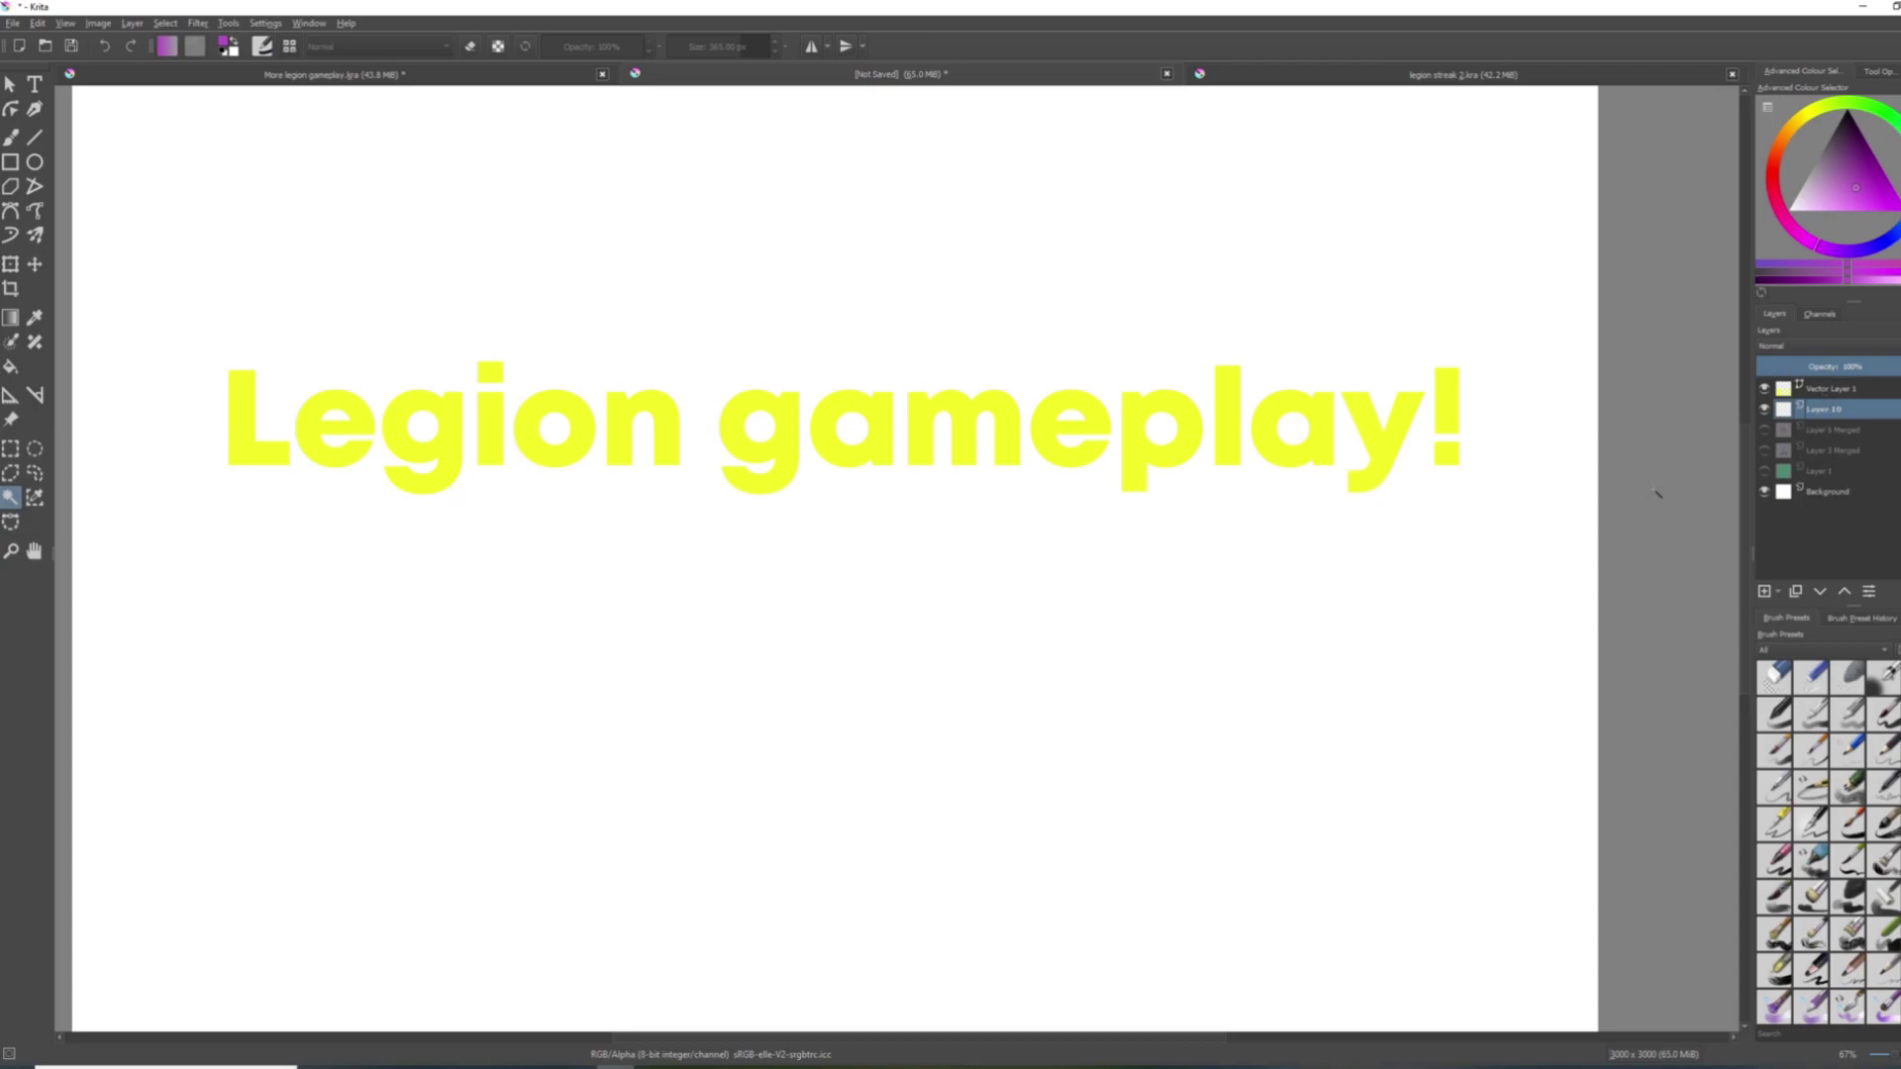
click(602, 535)
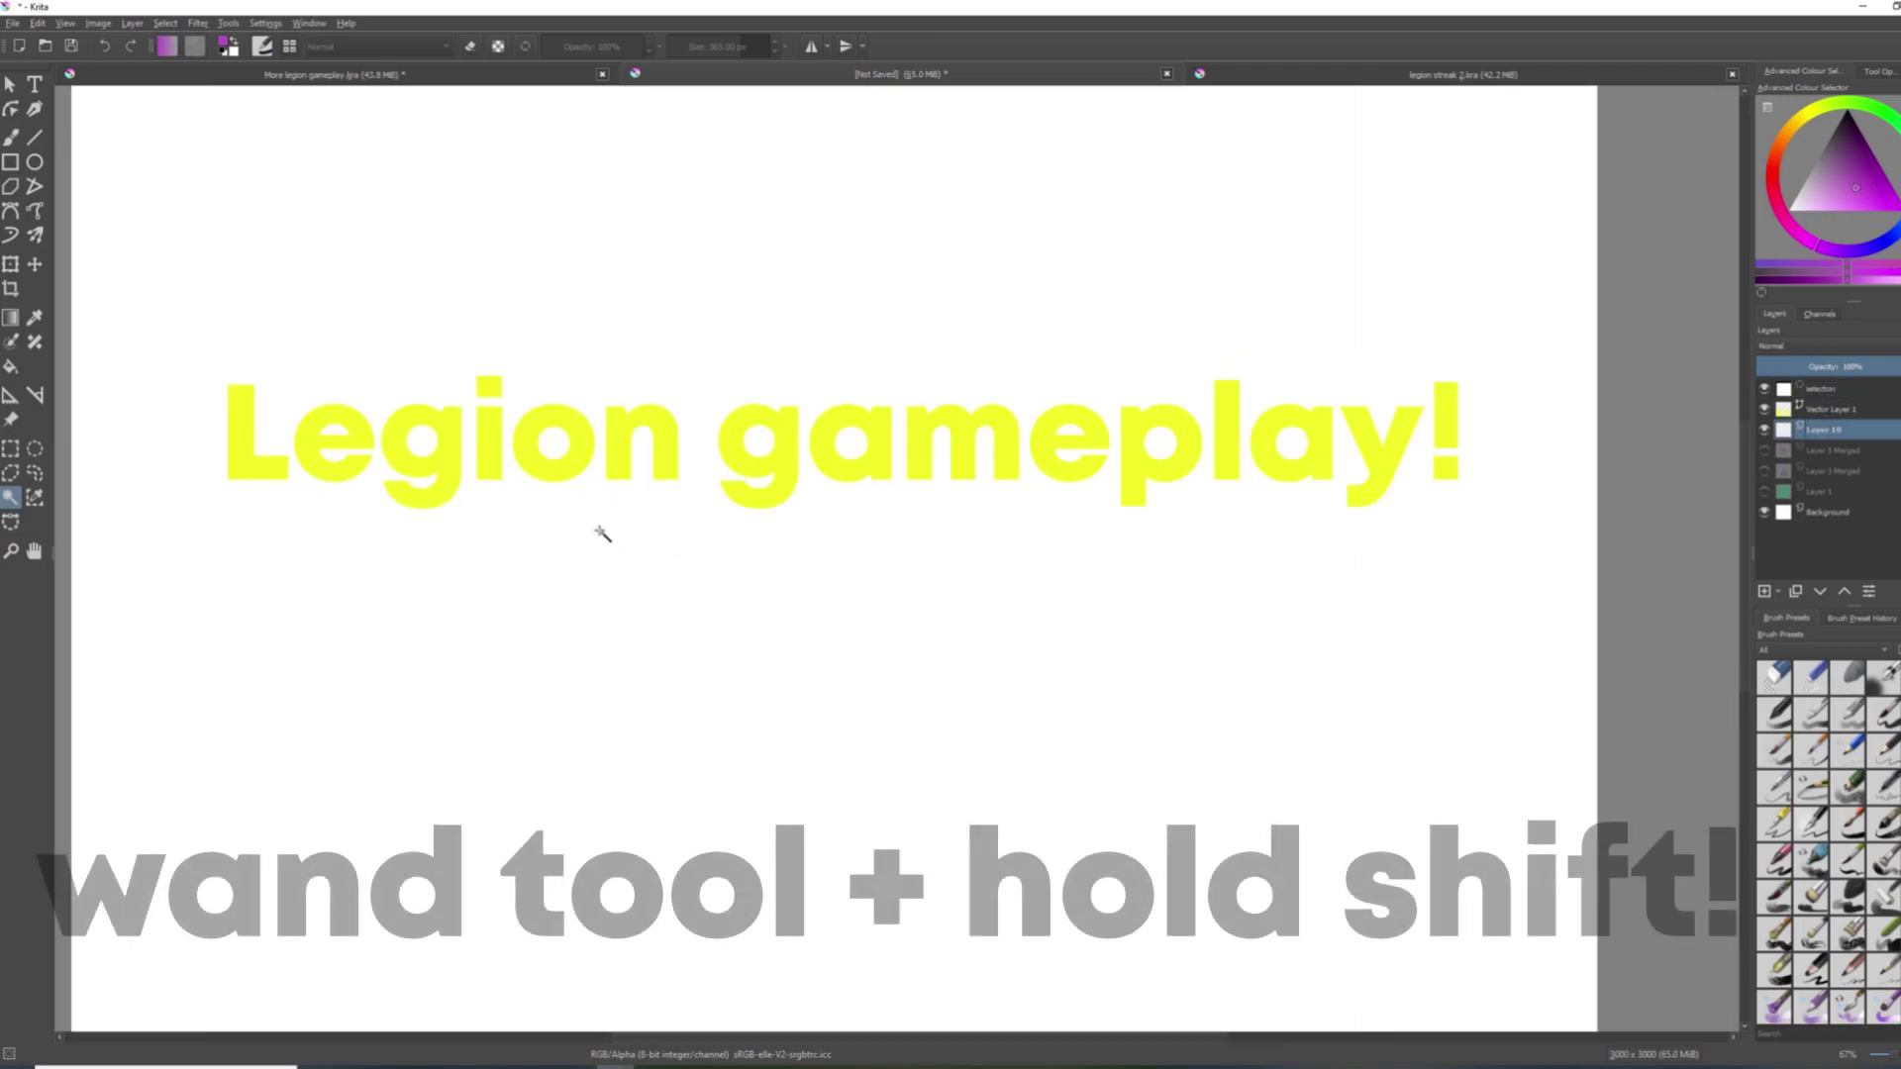
shift+click(607, 527)
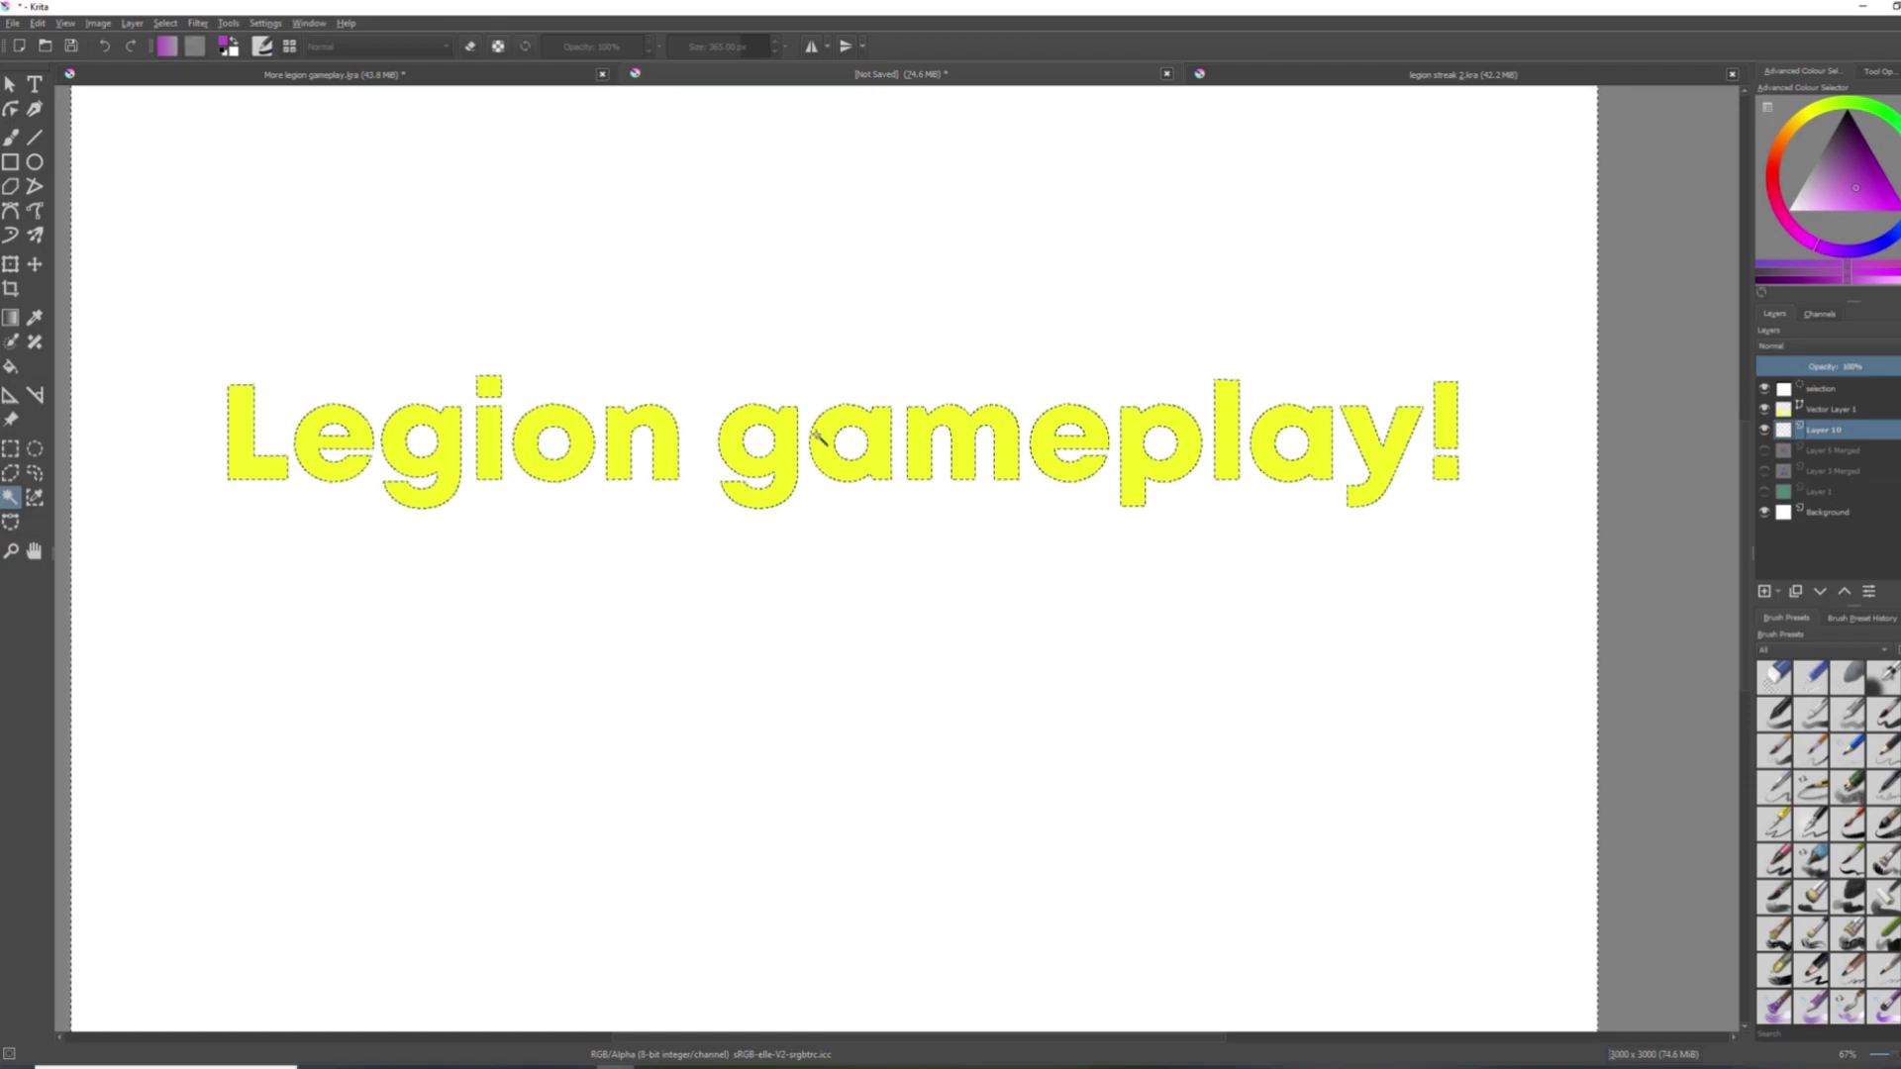
Grow the letter selection slightly beyond the letter edges.
right_click(860, 456)
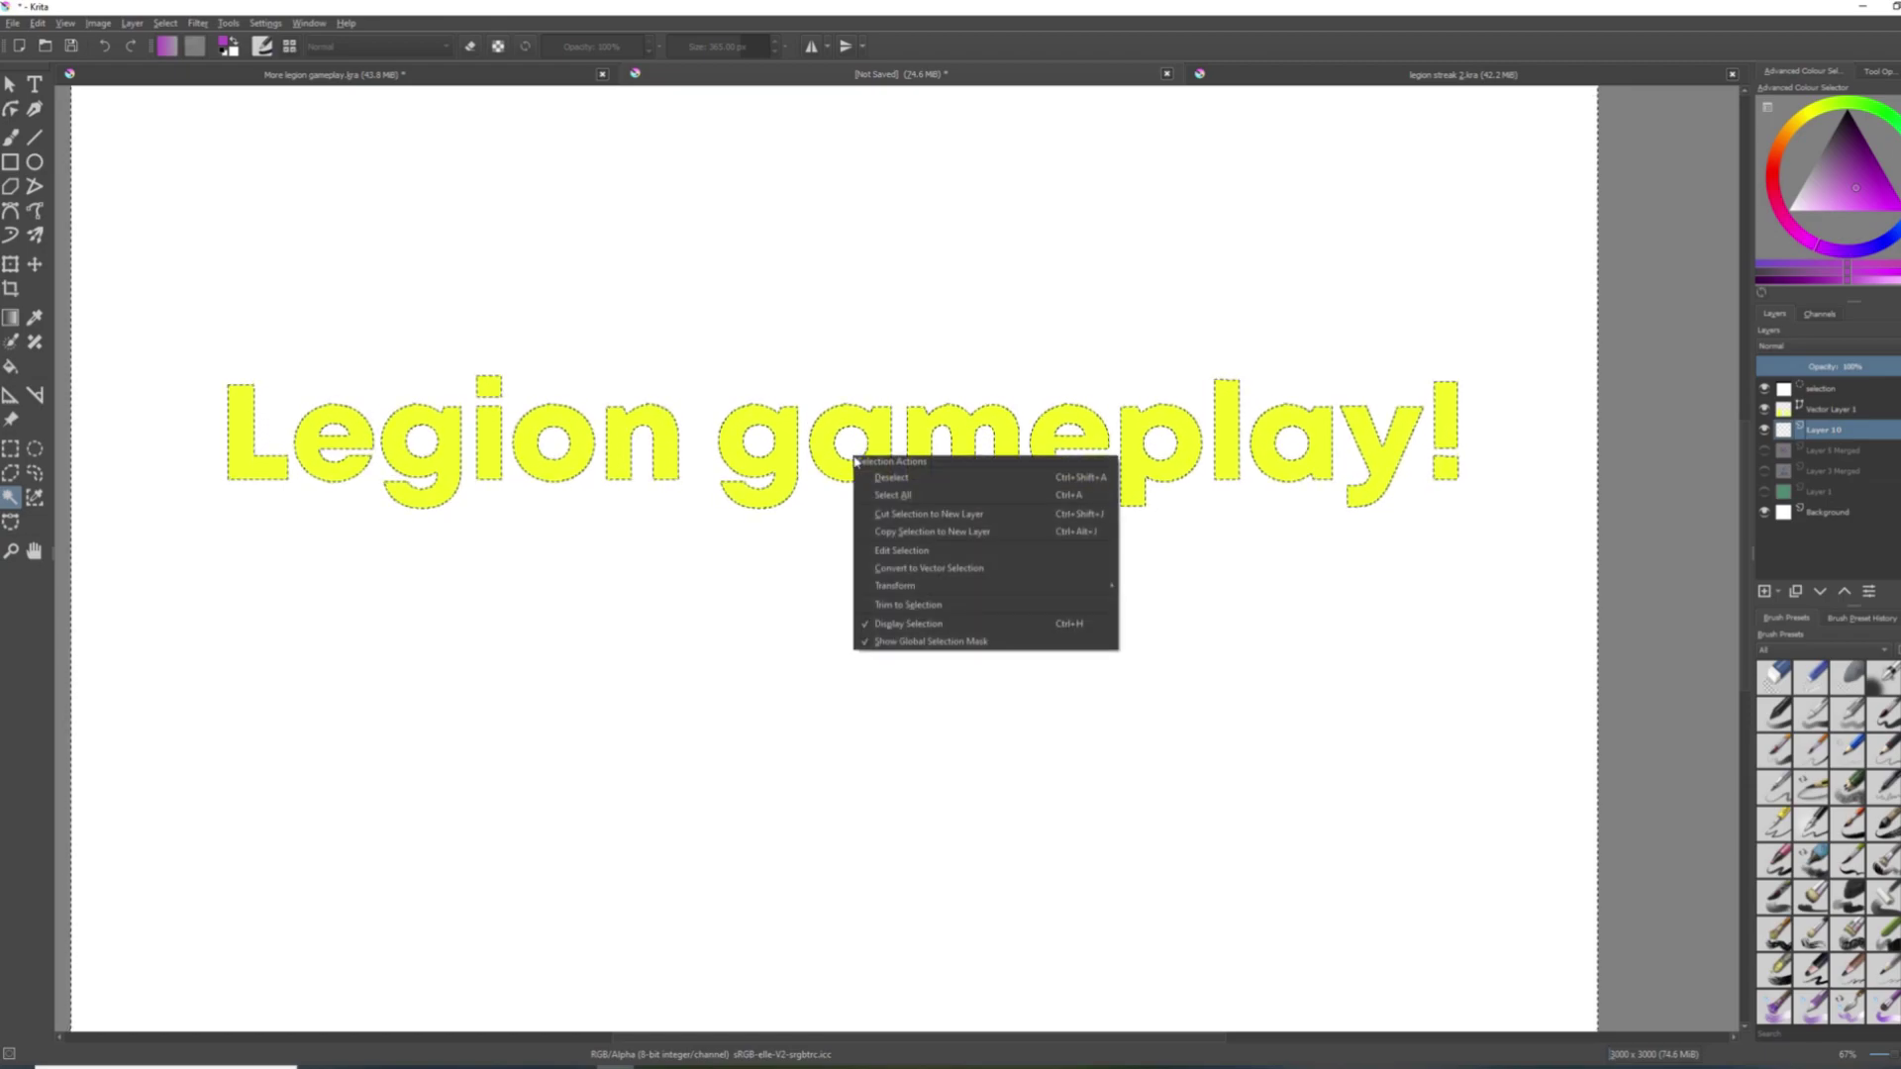
click(1208, 618)
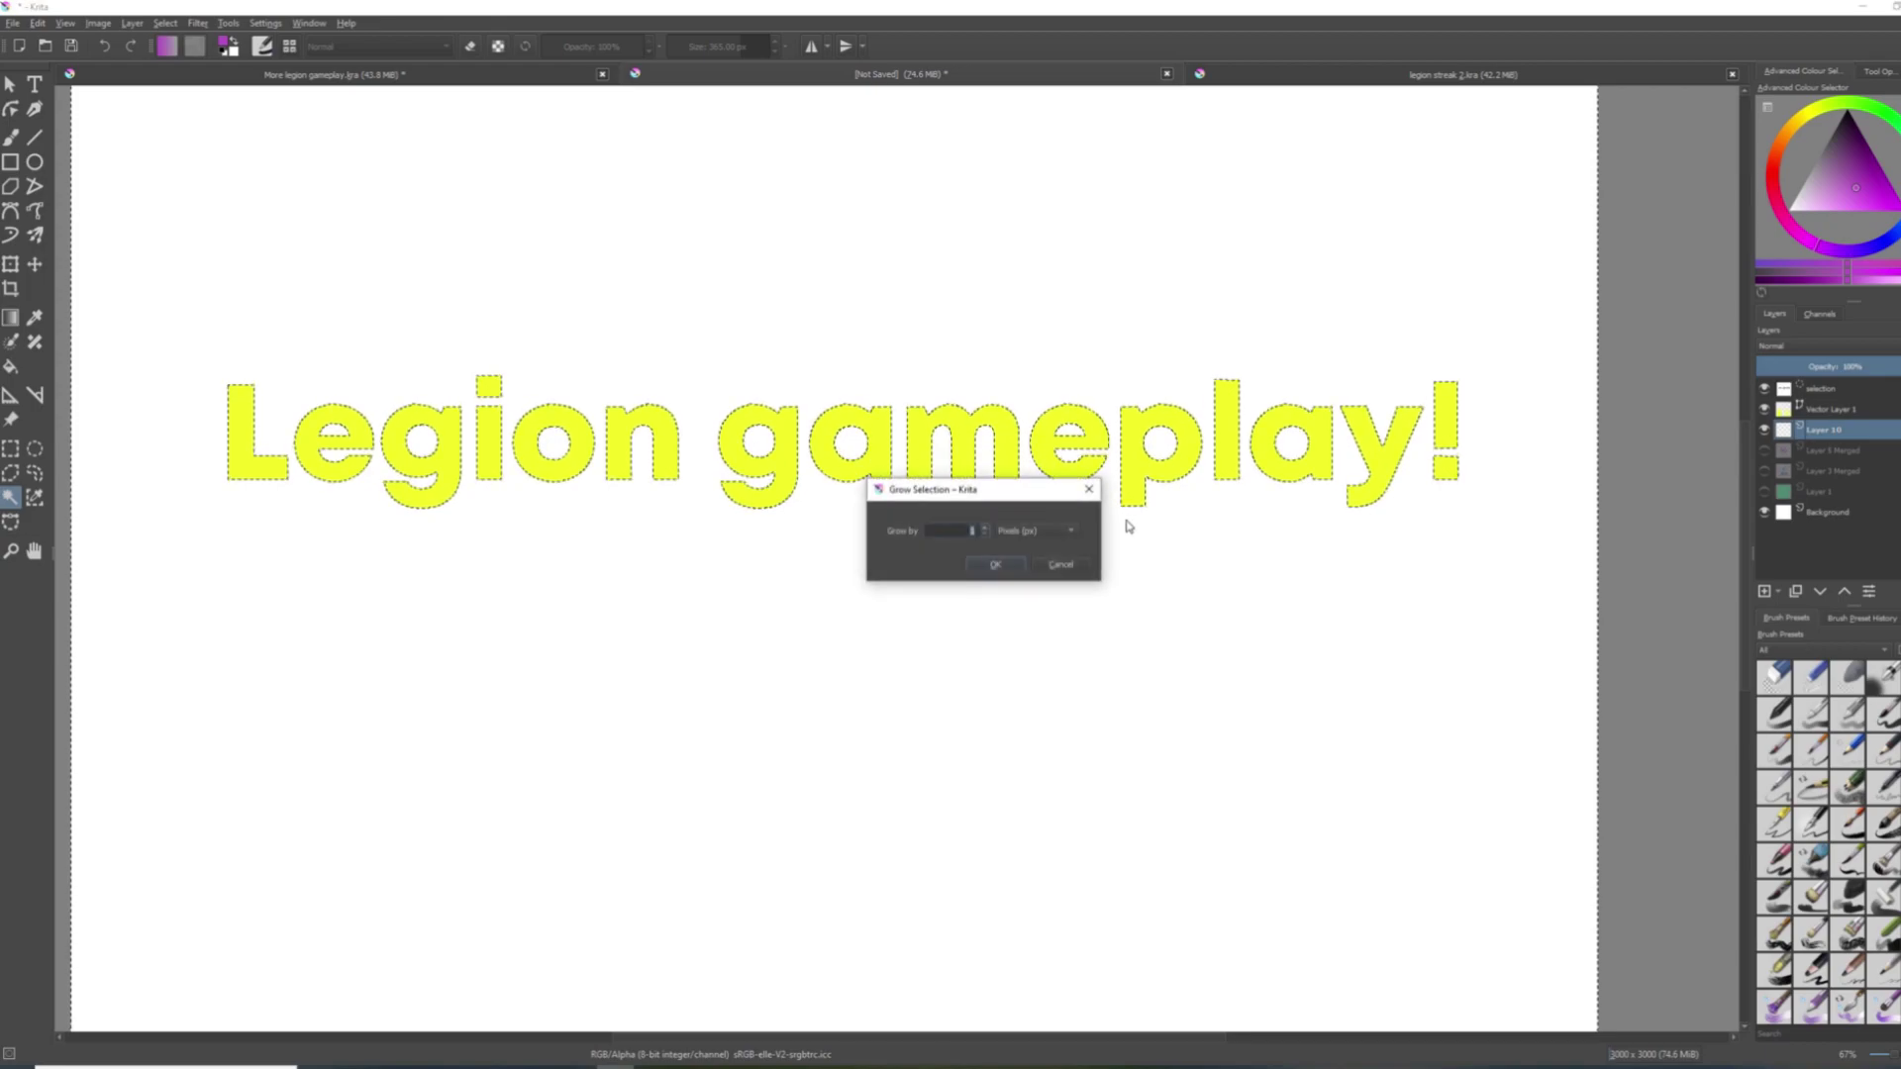
click(996, 564)
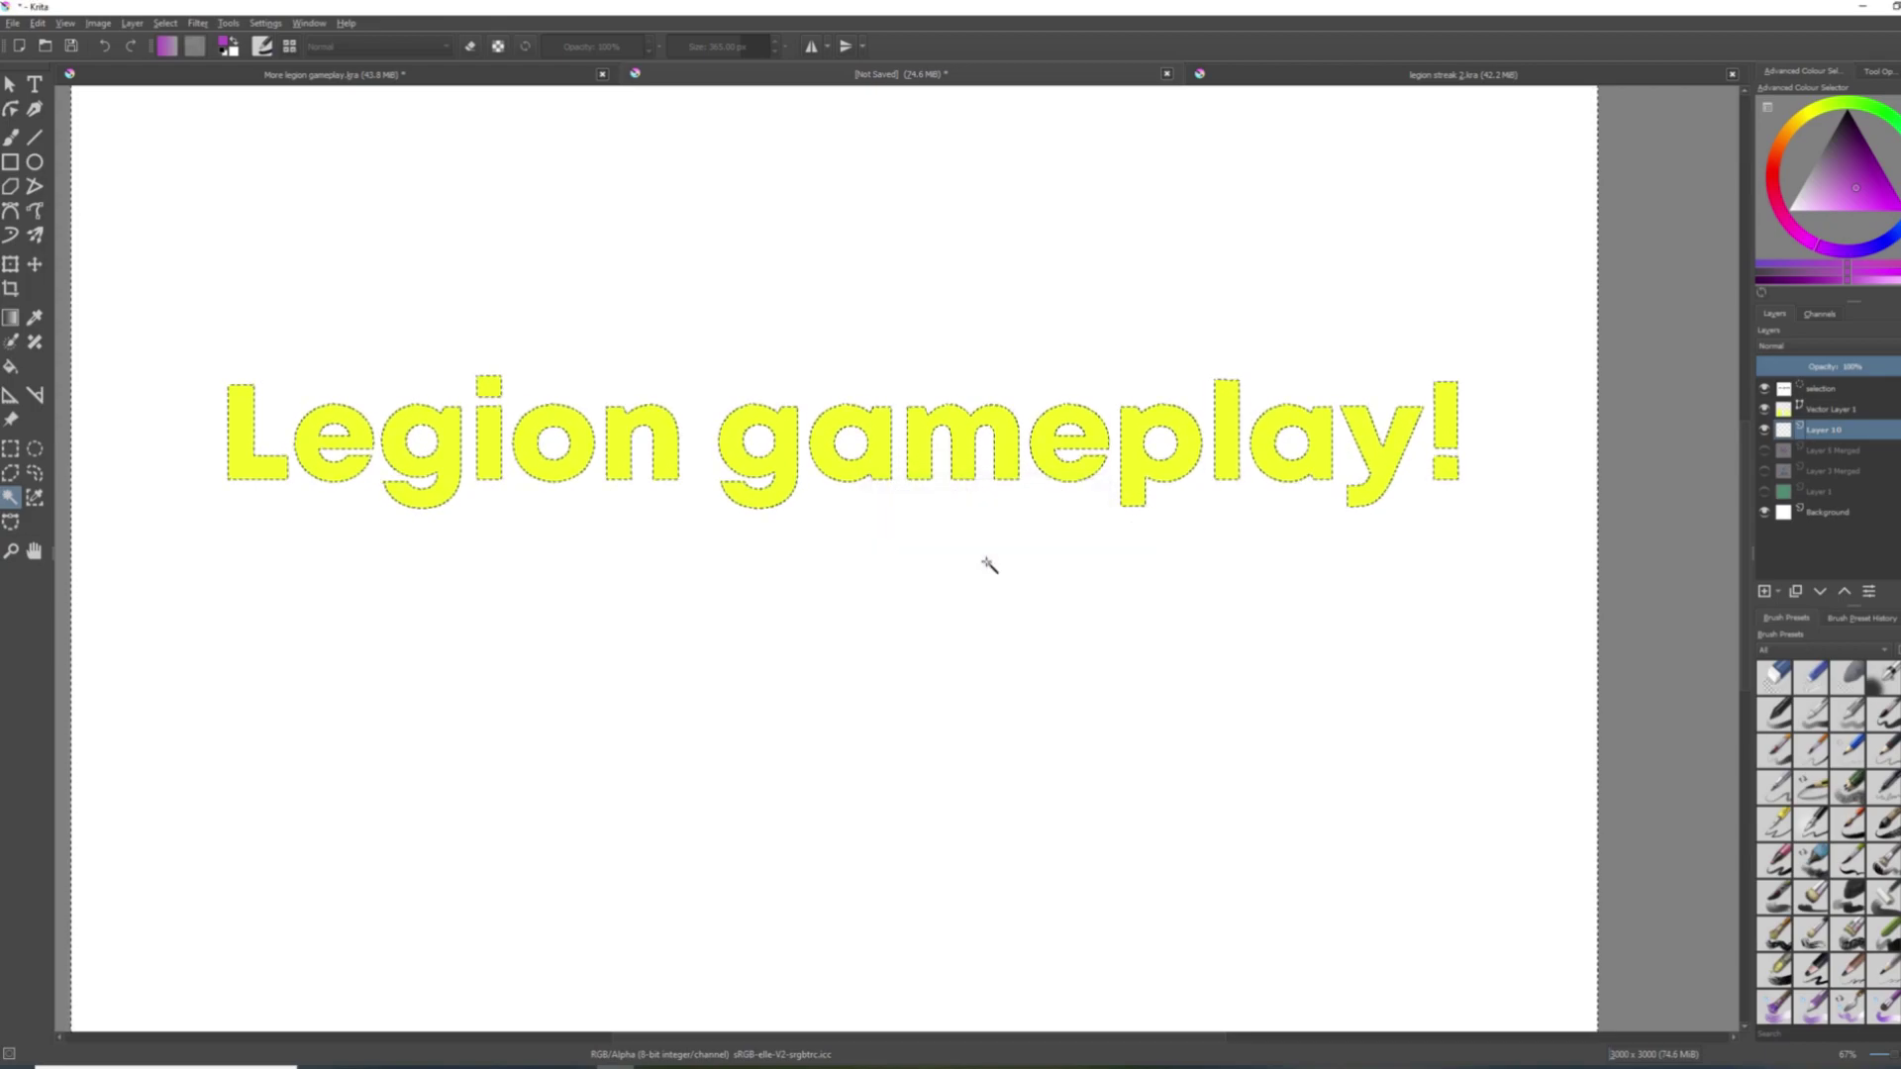
Convert the grown selection into a 20-pixel border band.
right_click(829, 456)
mouse_move(870, 581)
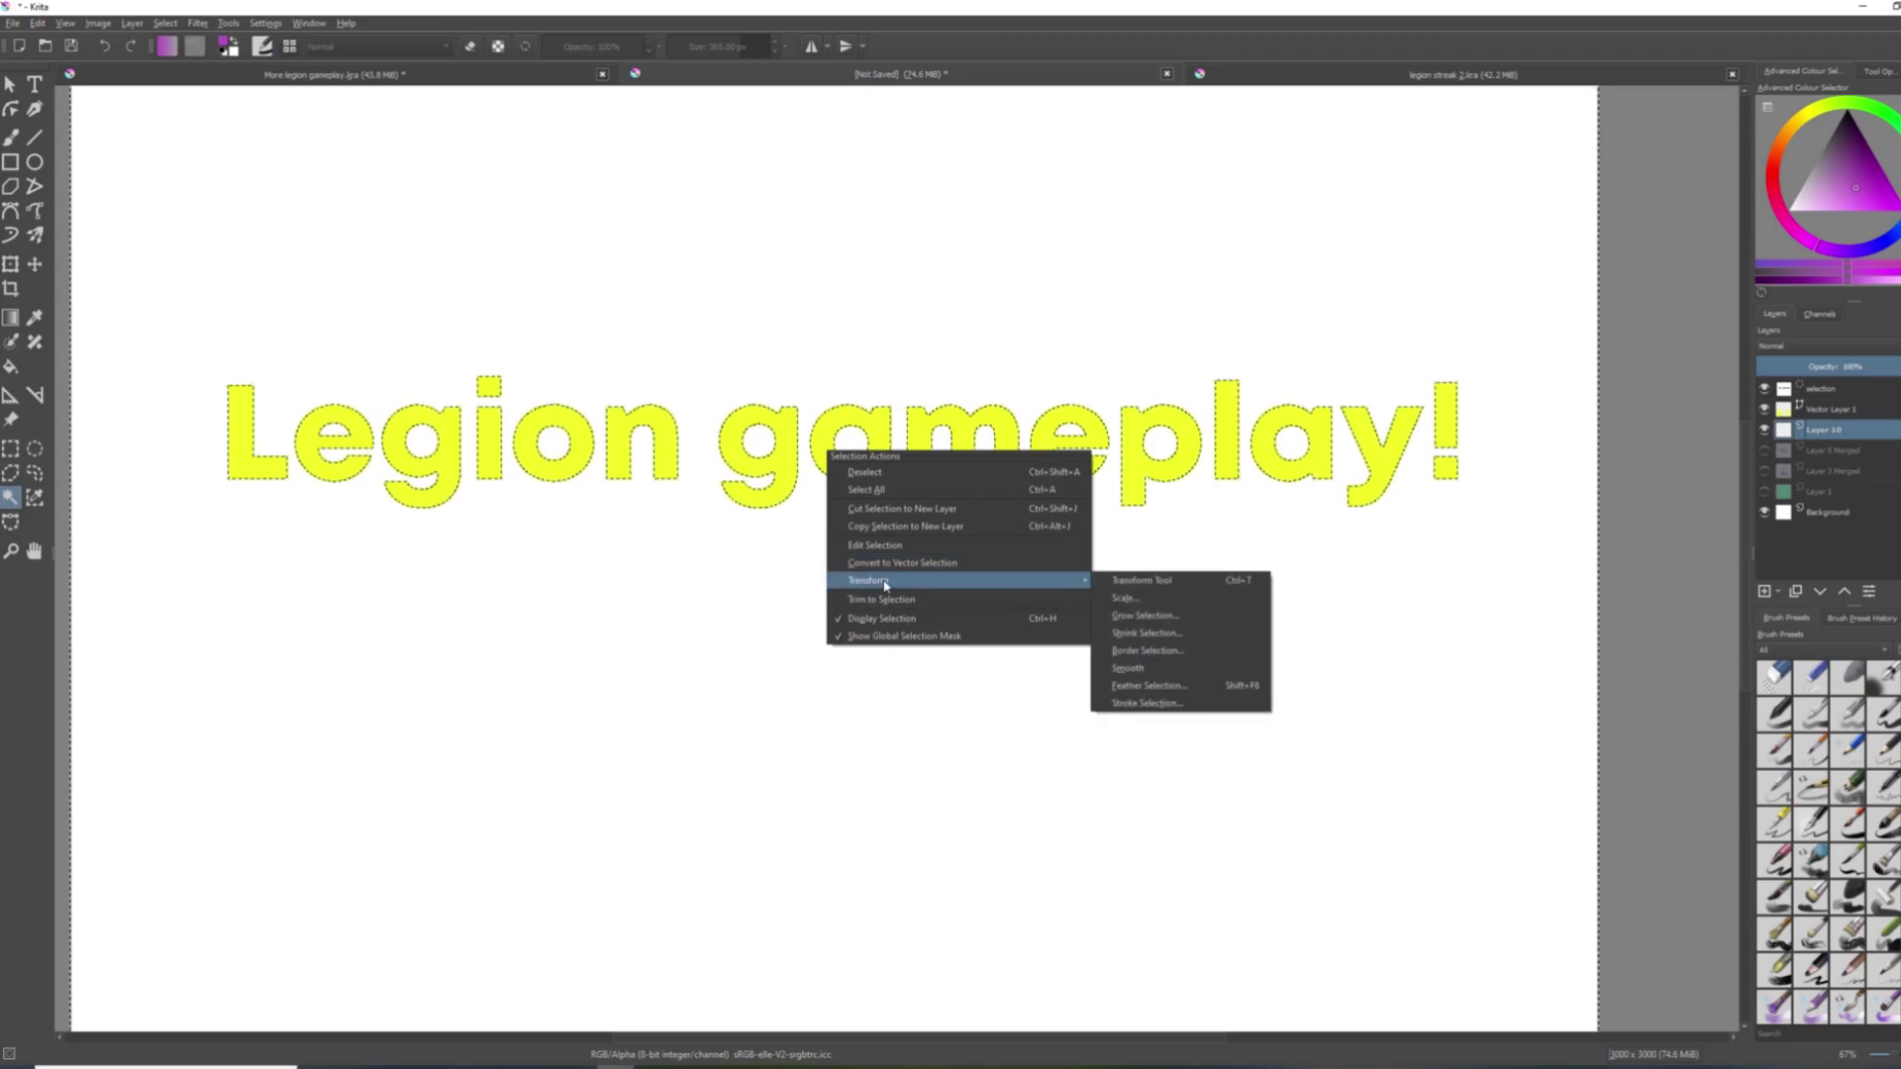
click(1144, 651)
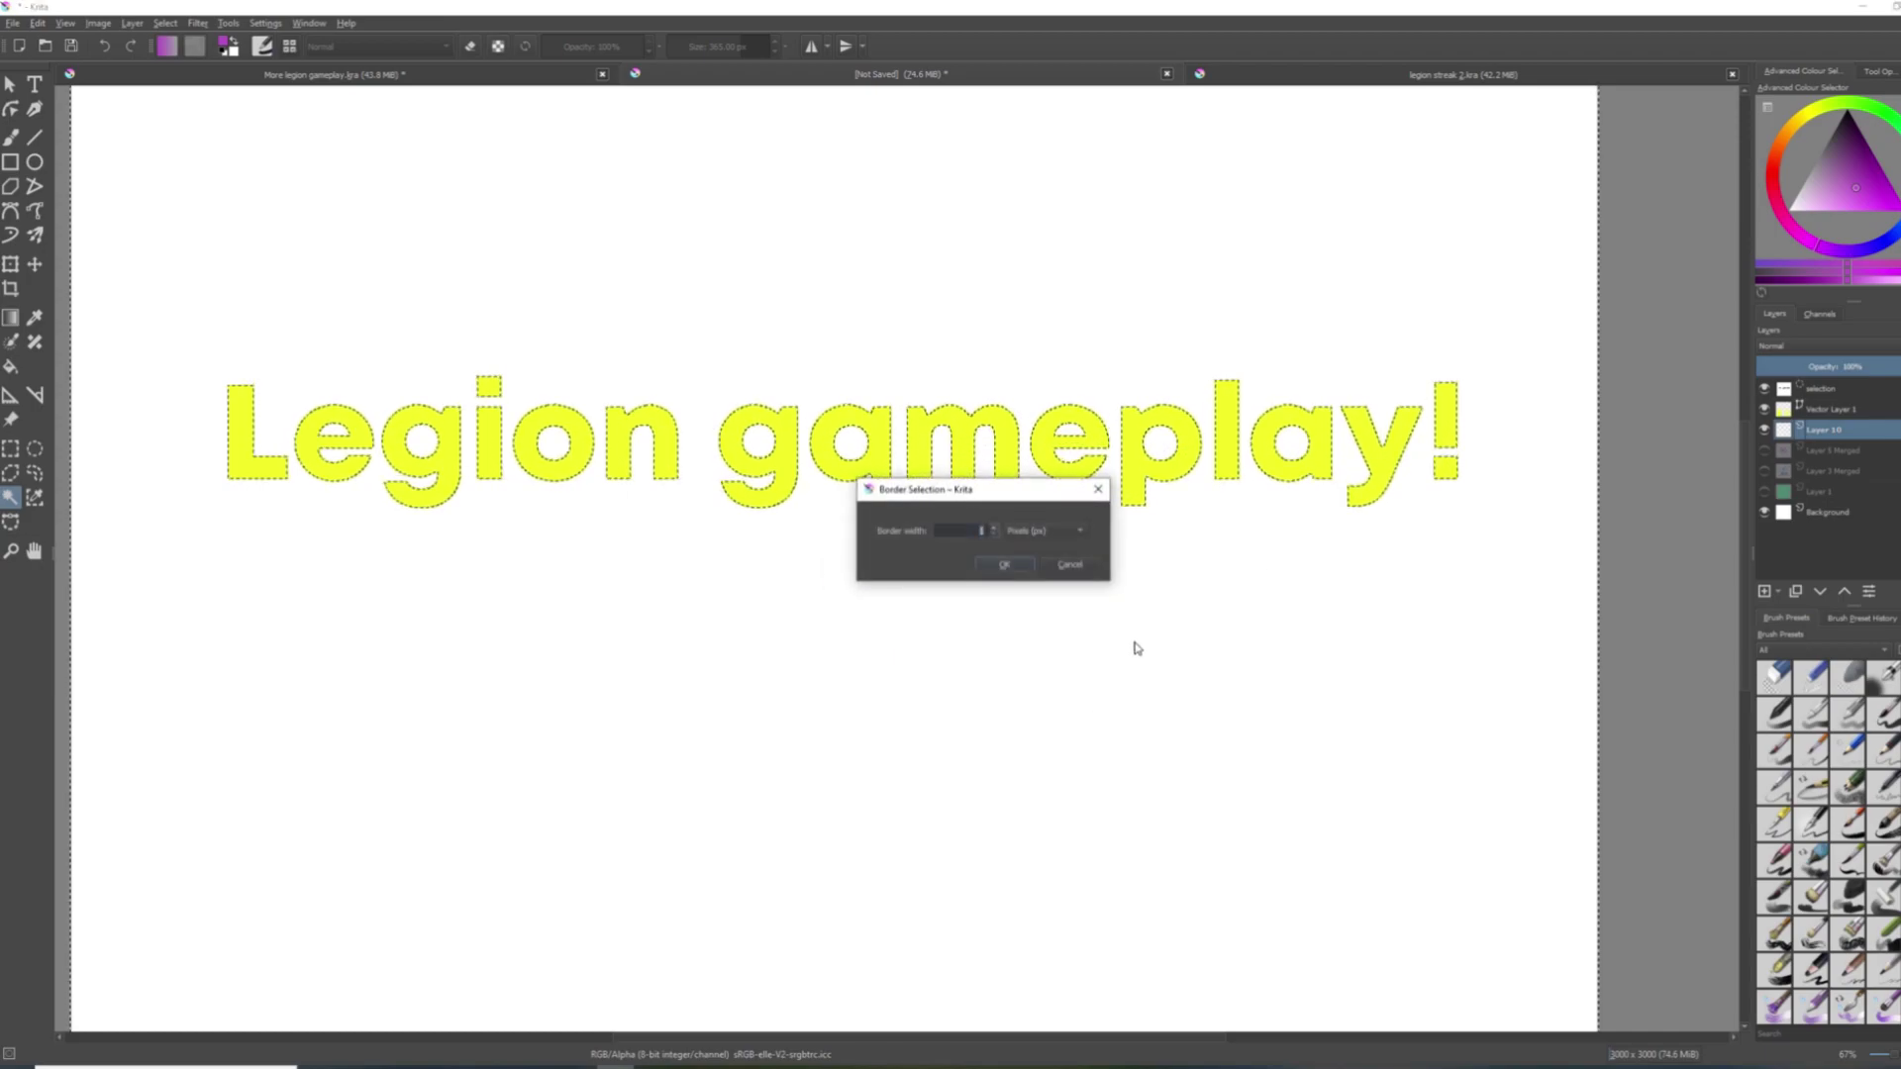
text(20)
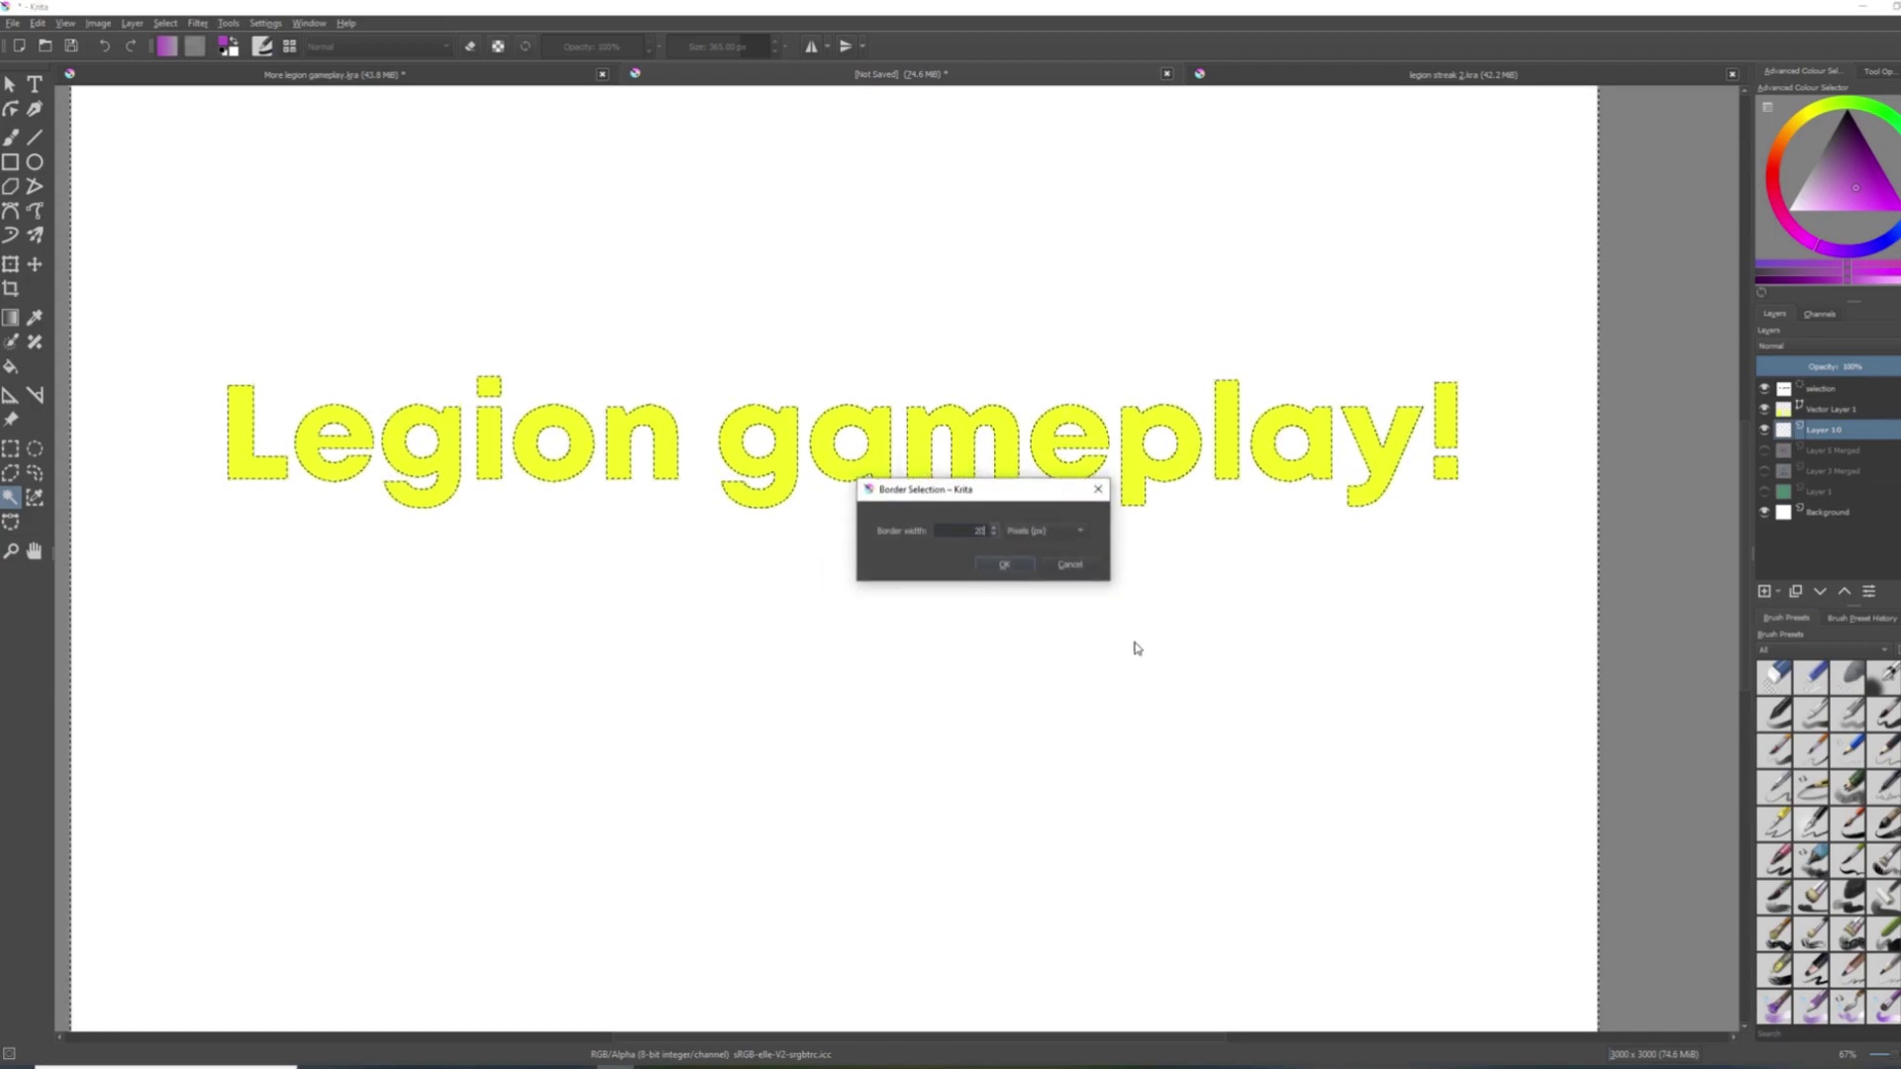
key(Return)
scroll(1133, 584, down, 1)
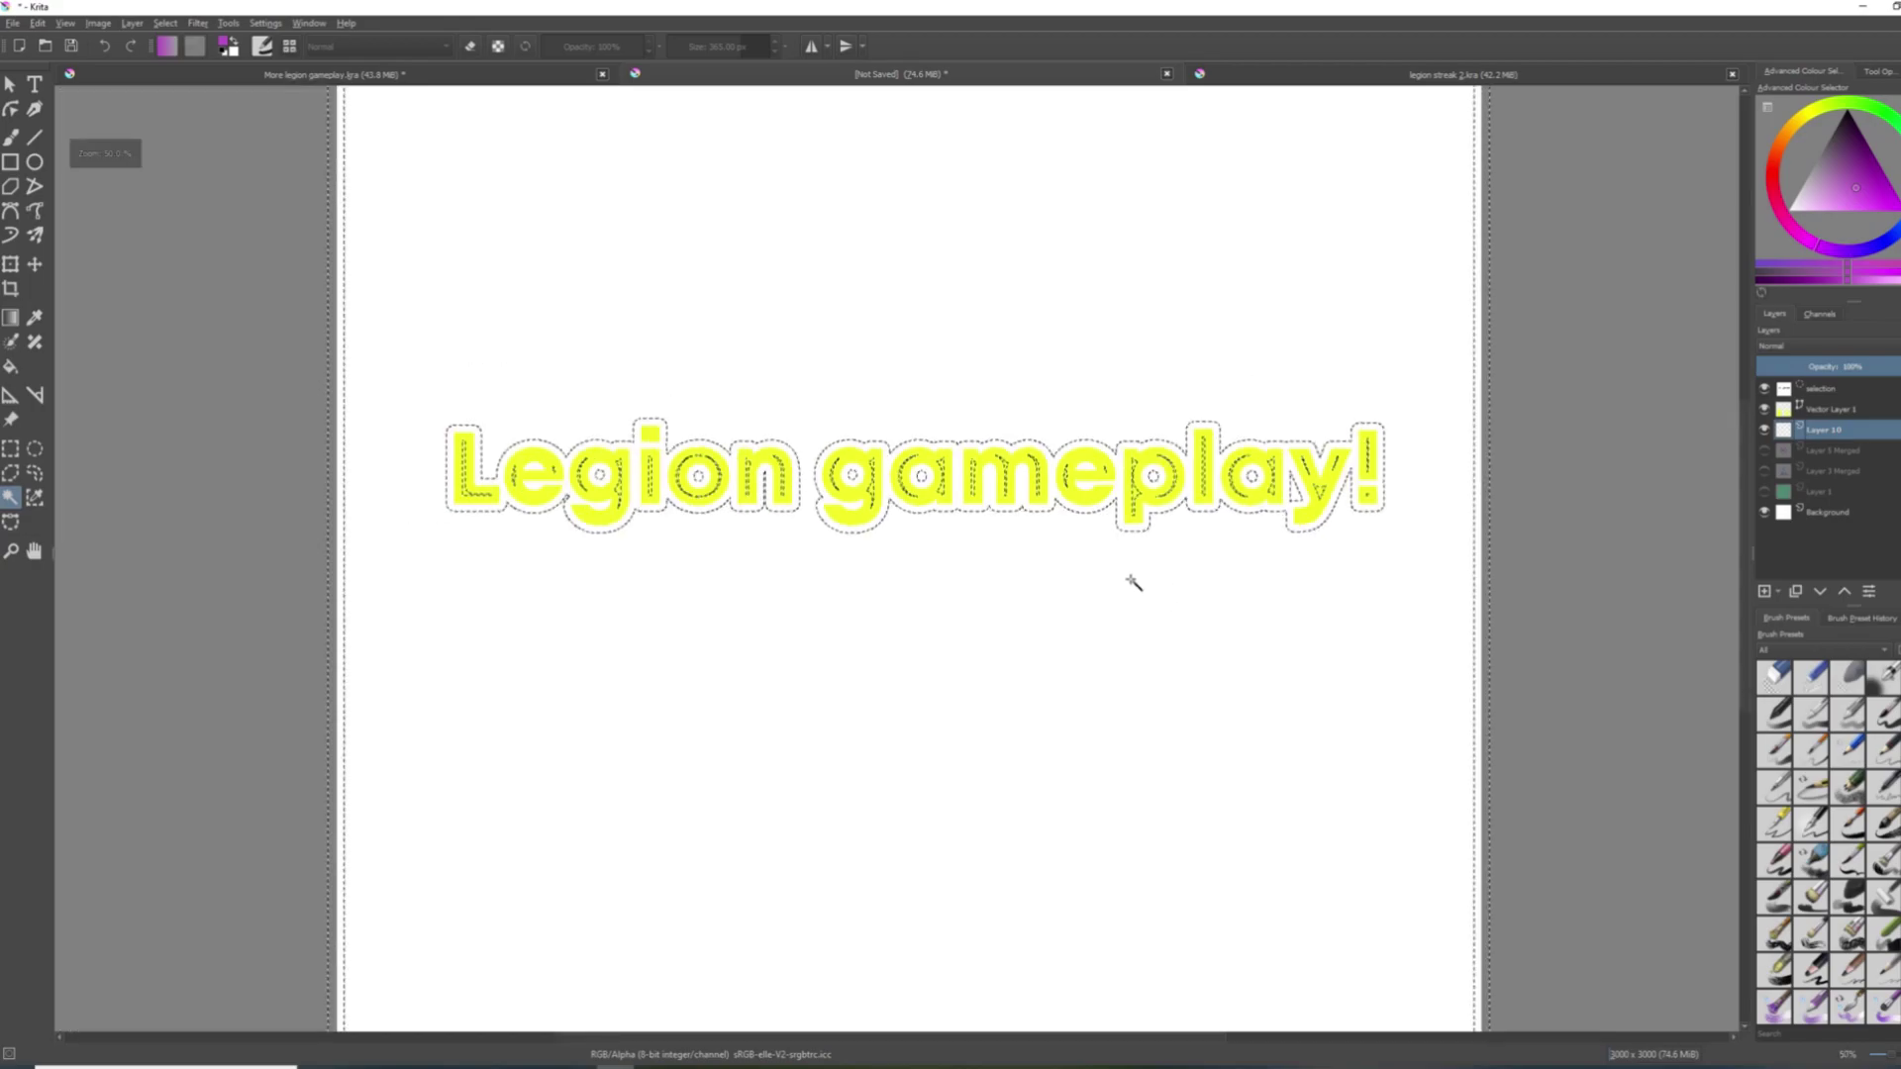
Gradient-fill the border band purple, then black, and clear the selection.
click(9, 317)
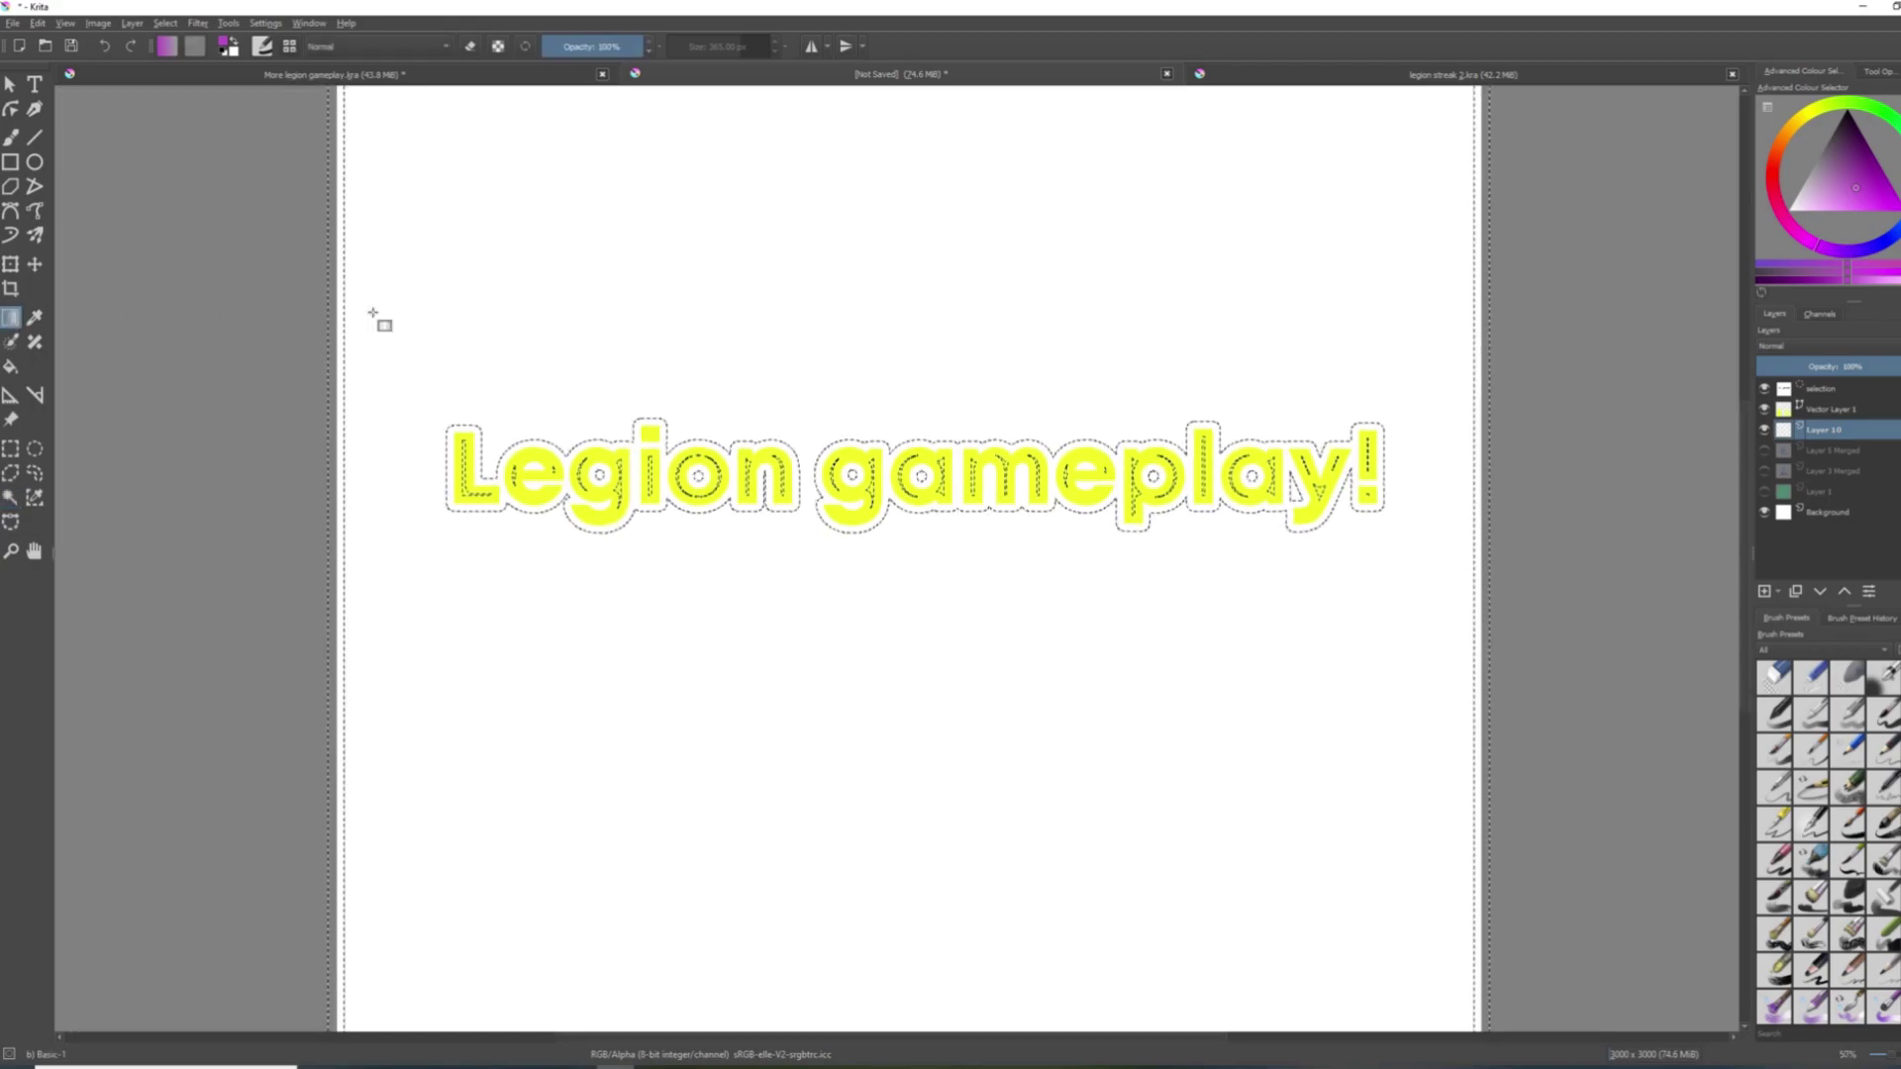
key(k)
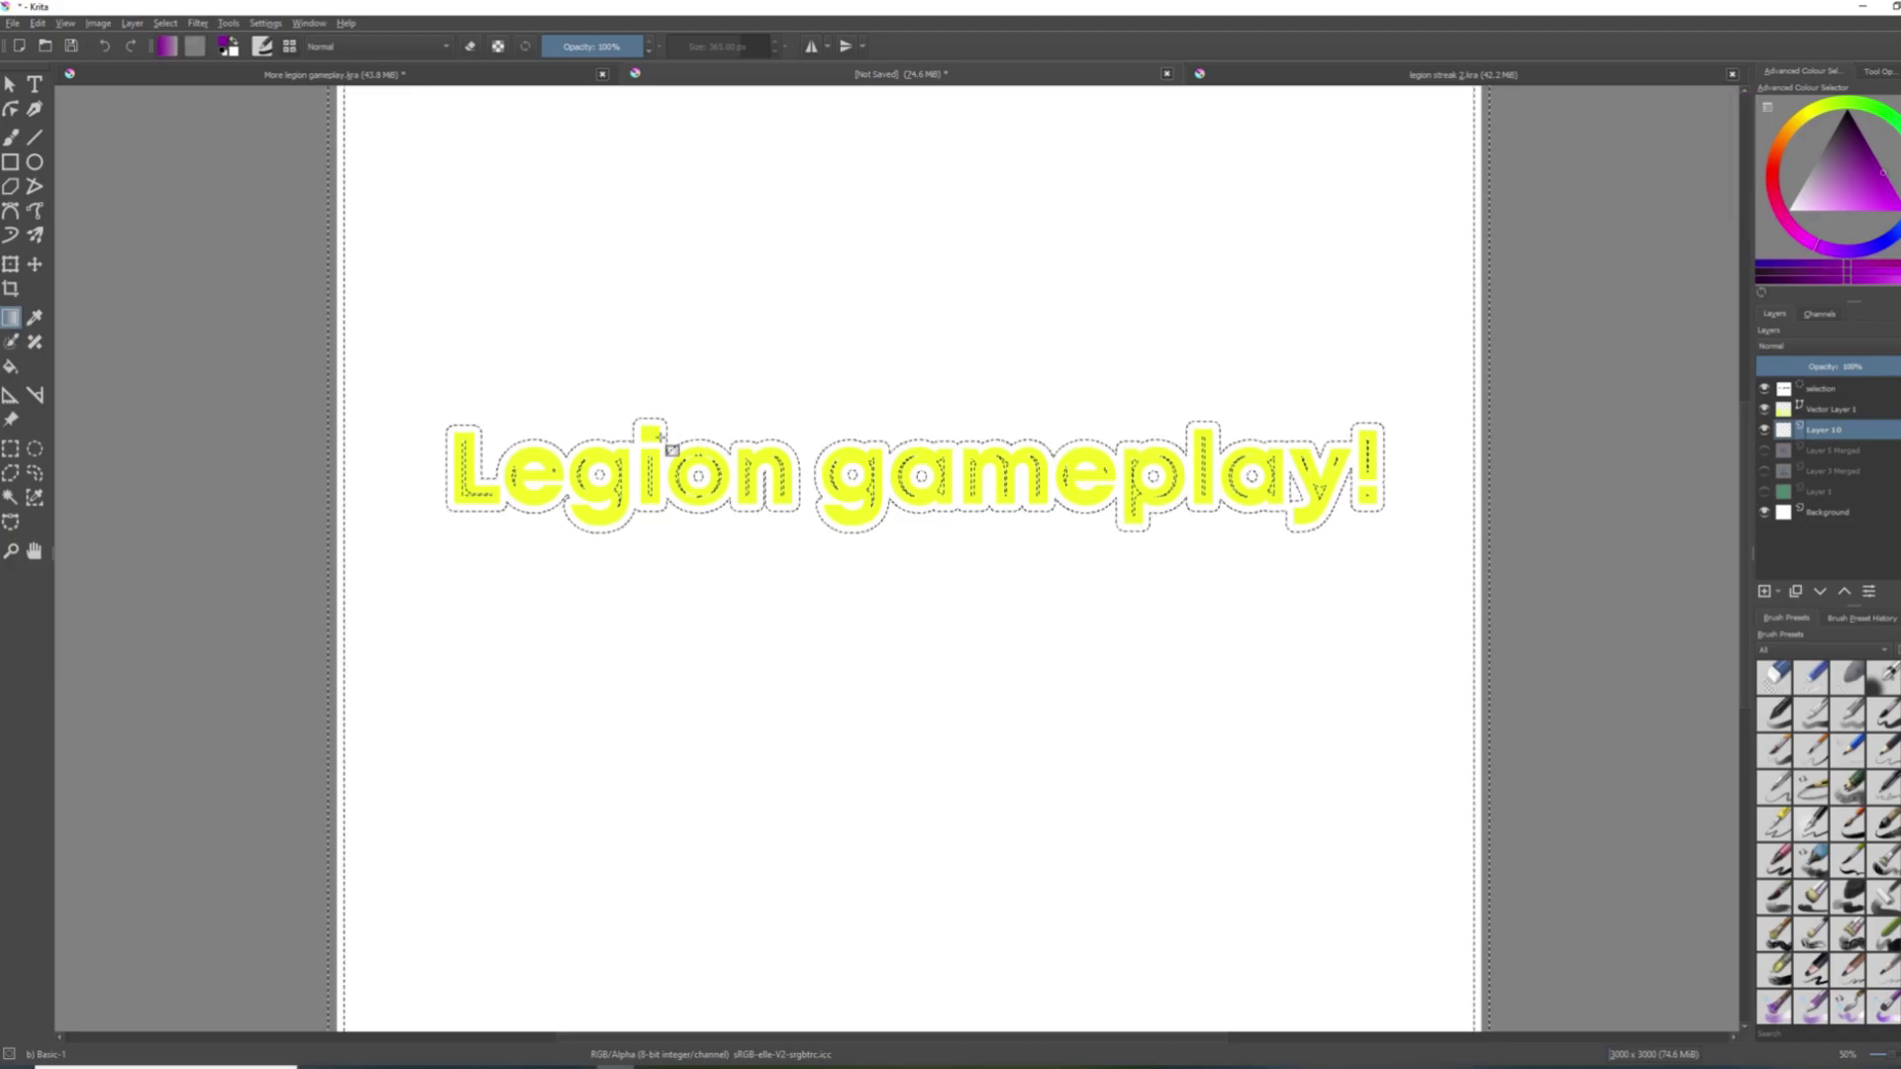
drag(671, 448, 662, 539)
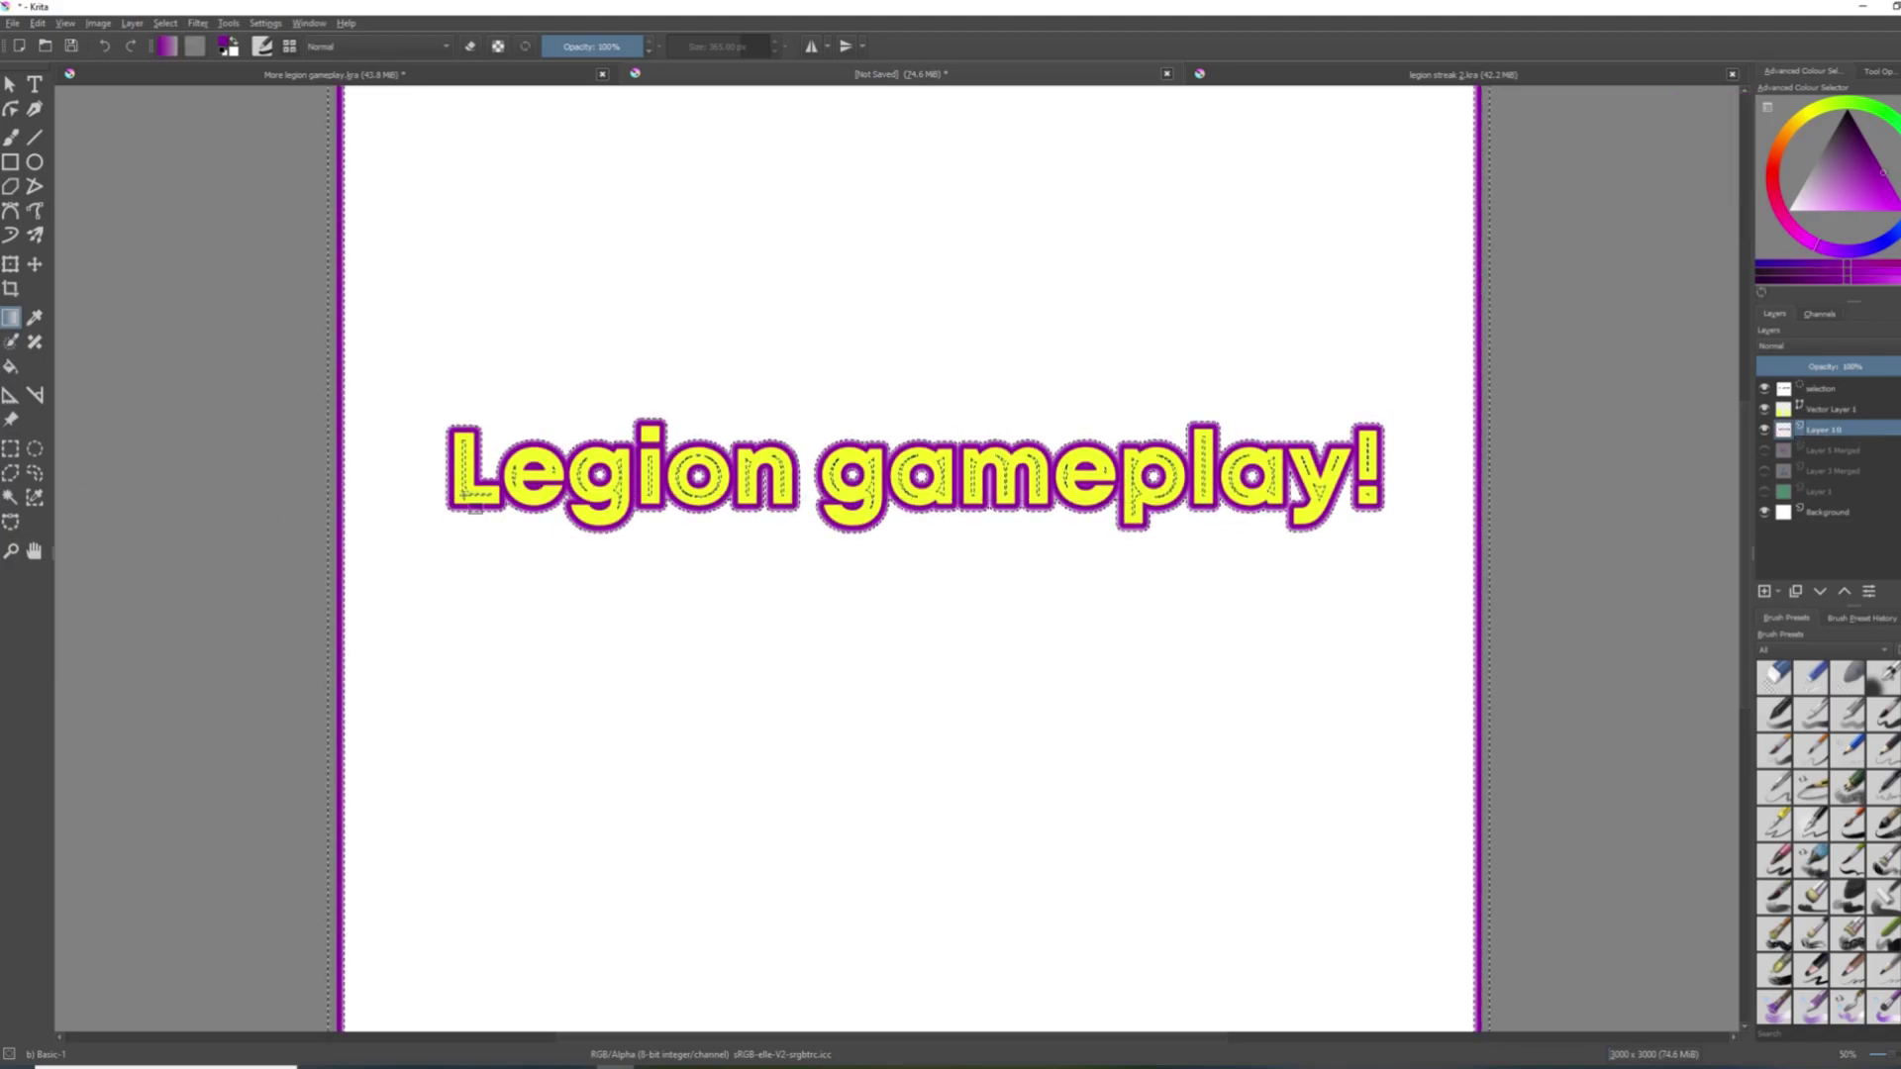
key(d)
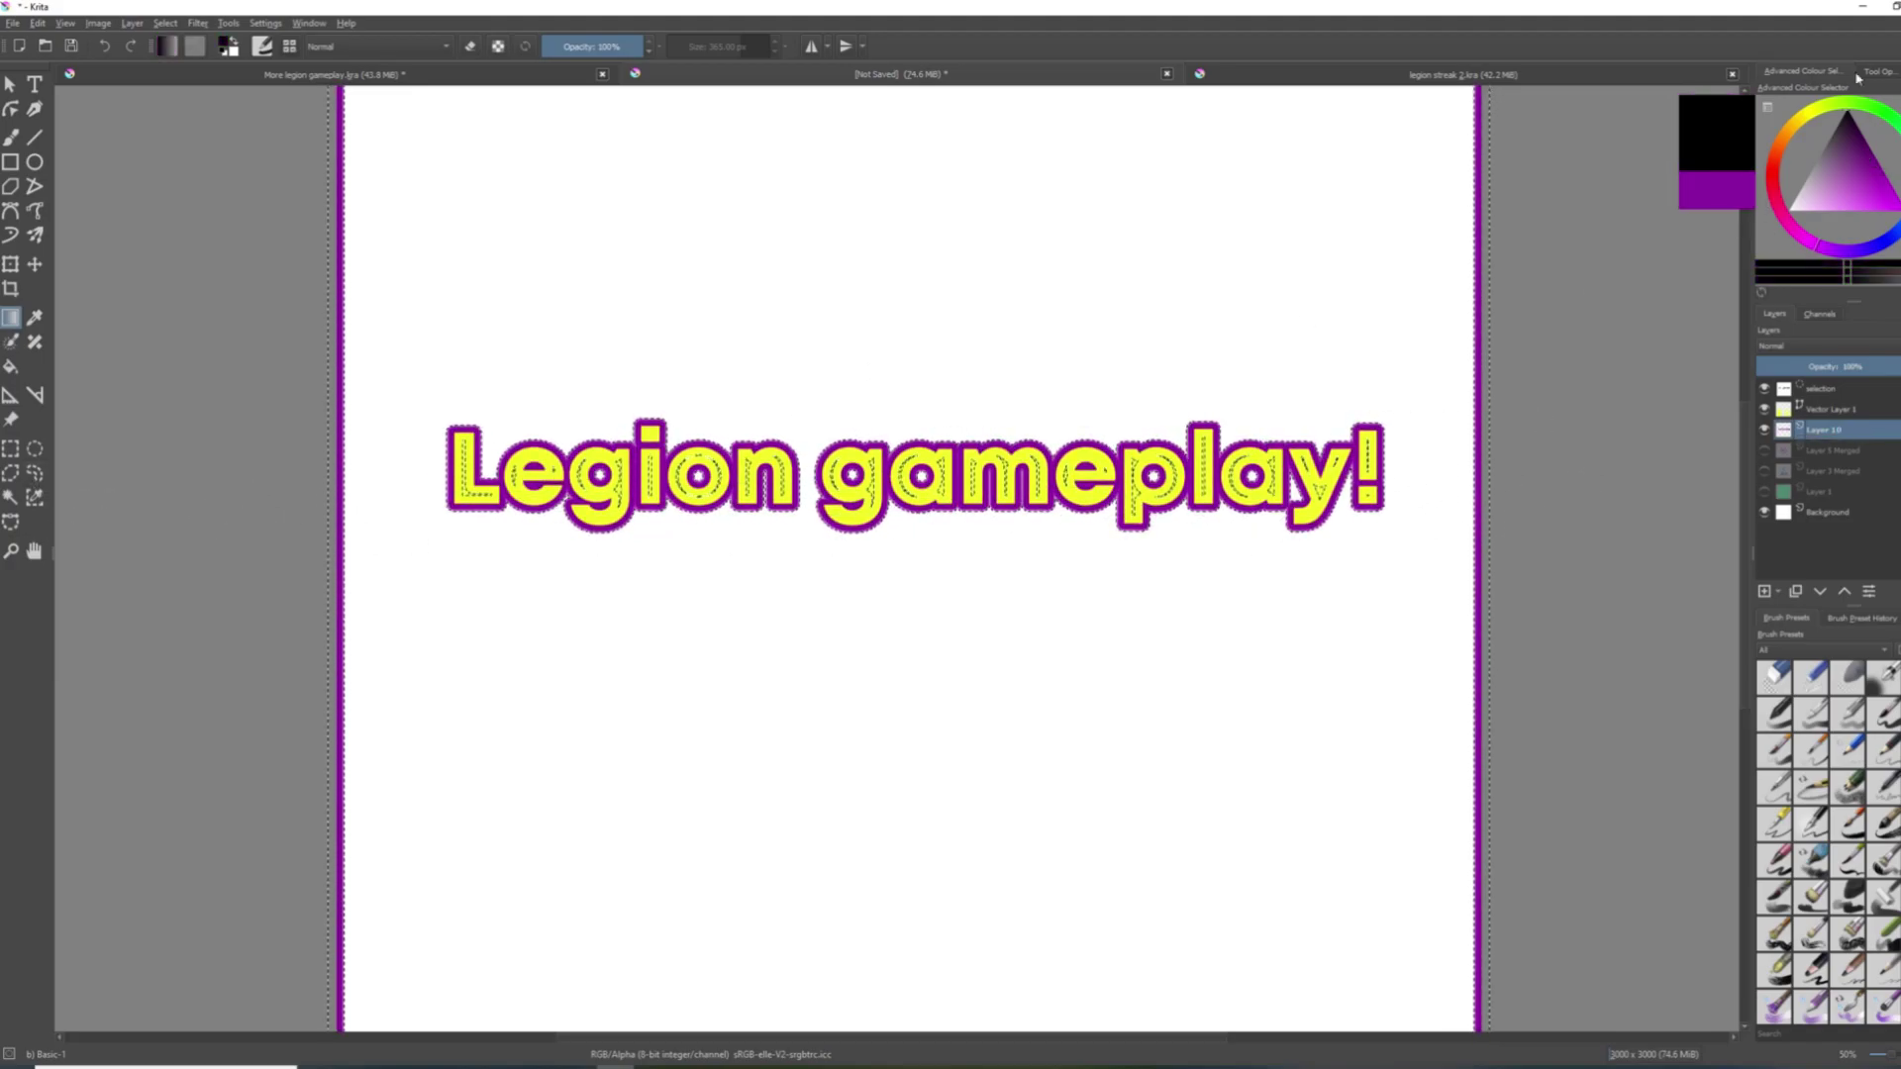
drag(1634, 396, 1591, 477)
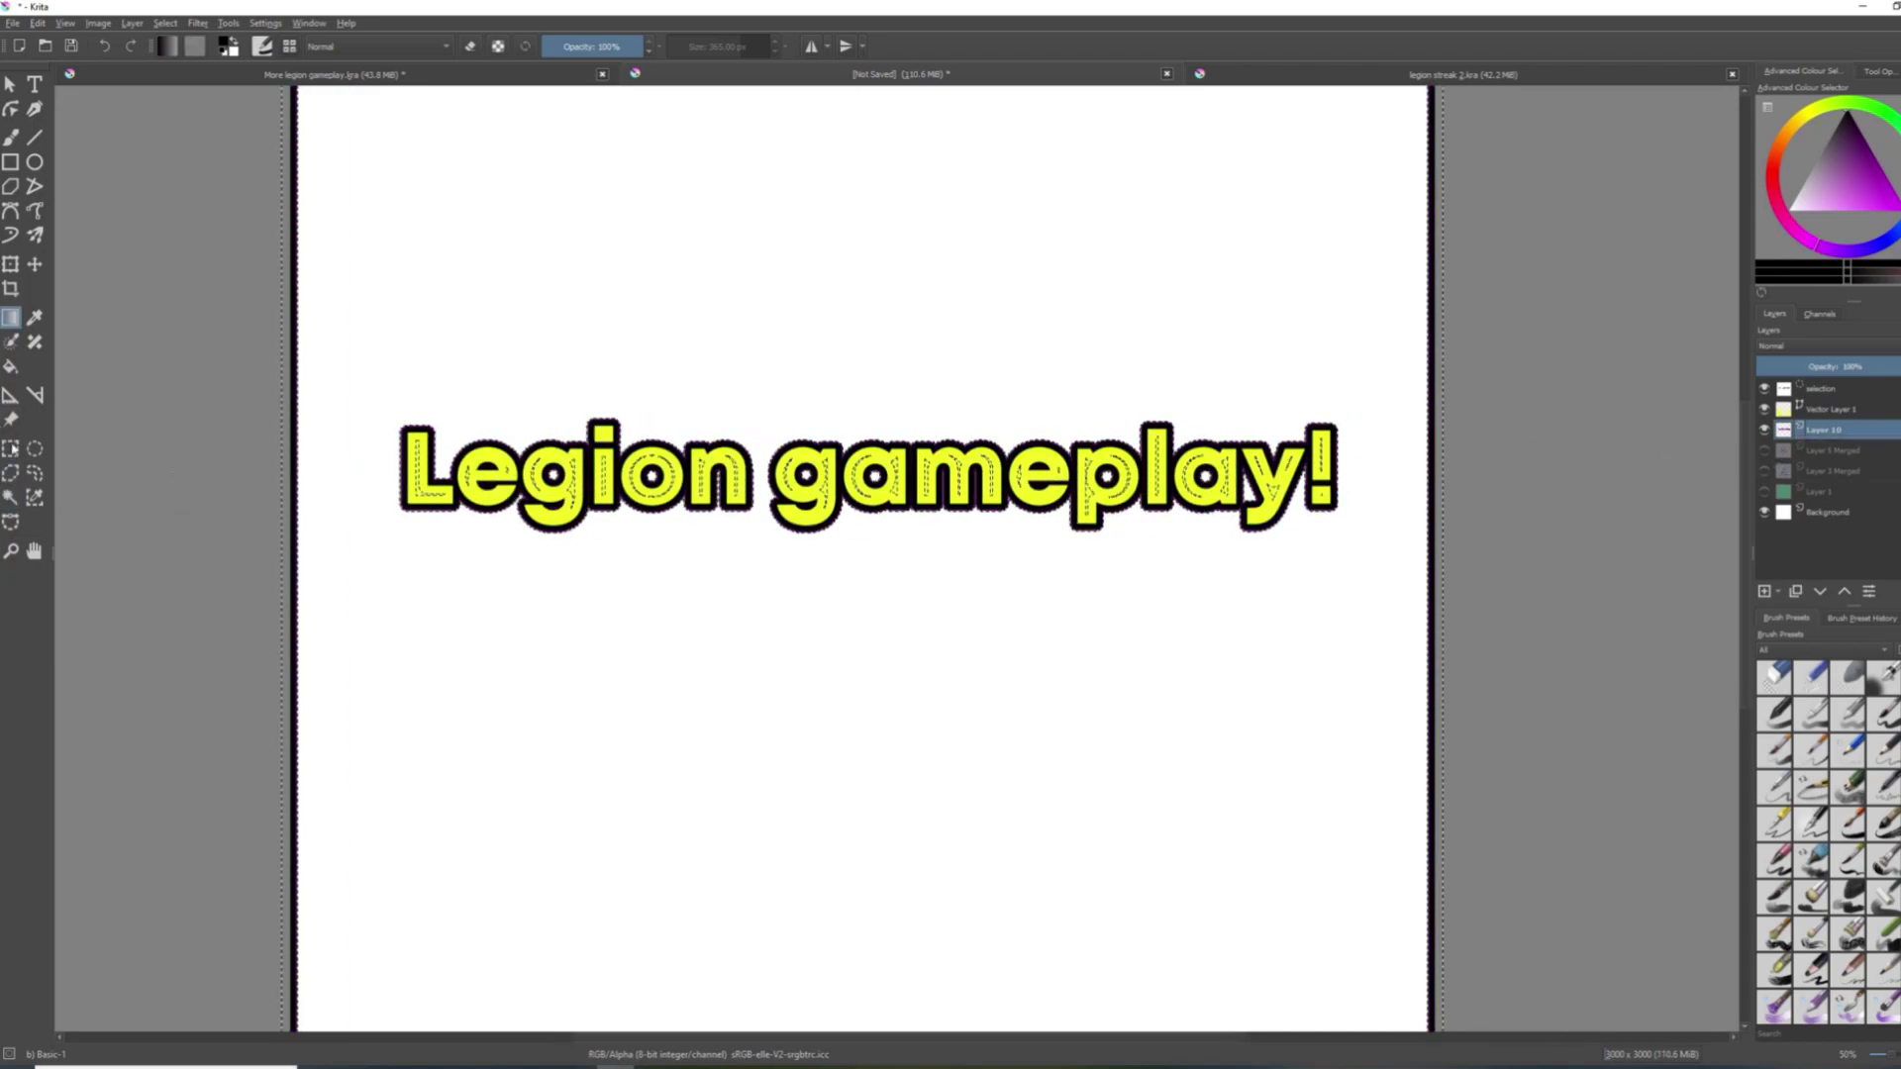
click(11, 449)
click(637, 628)
scroll(853, 768, down, 1)
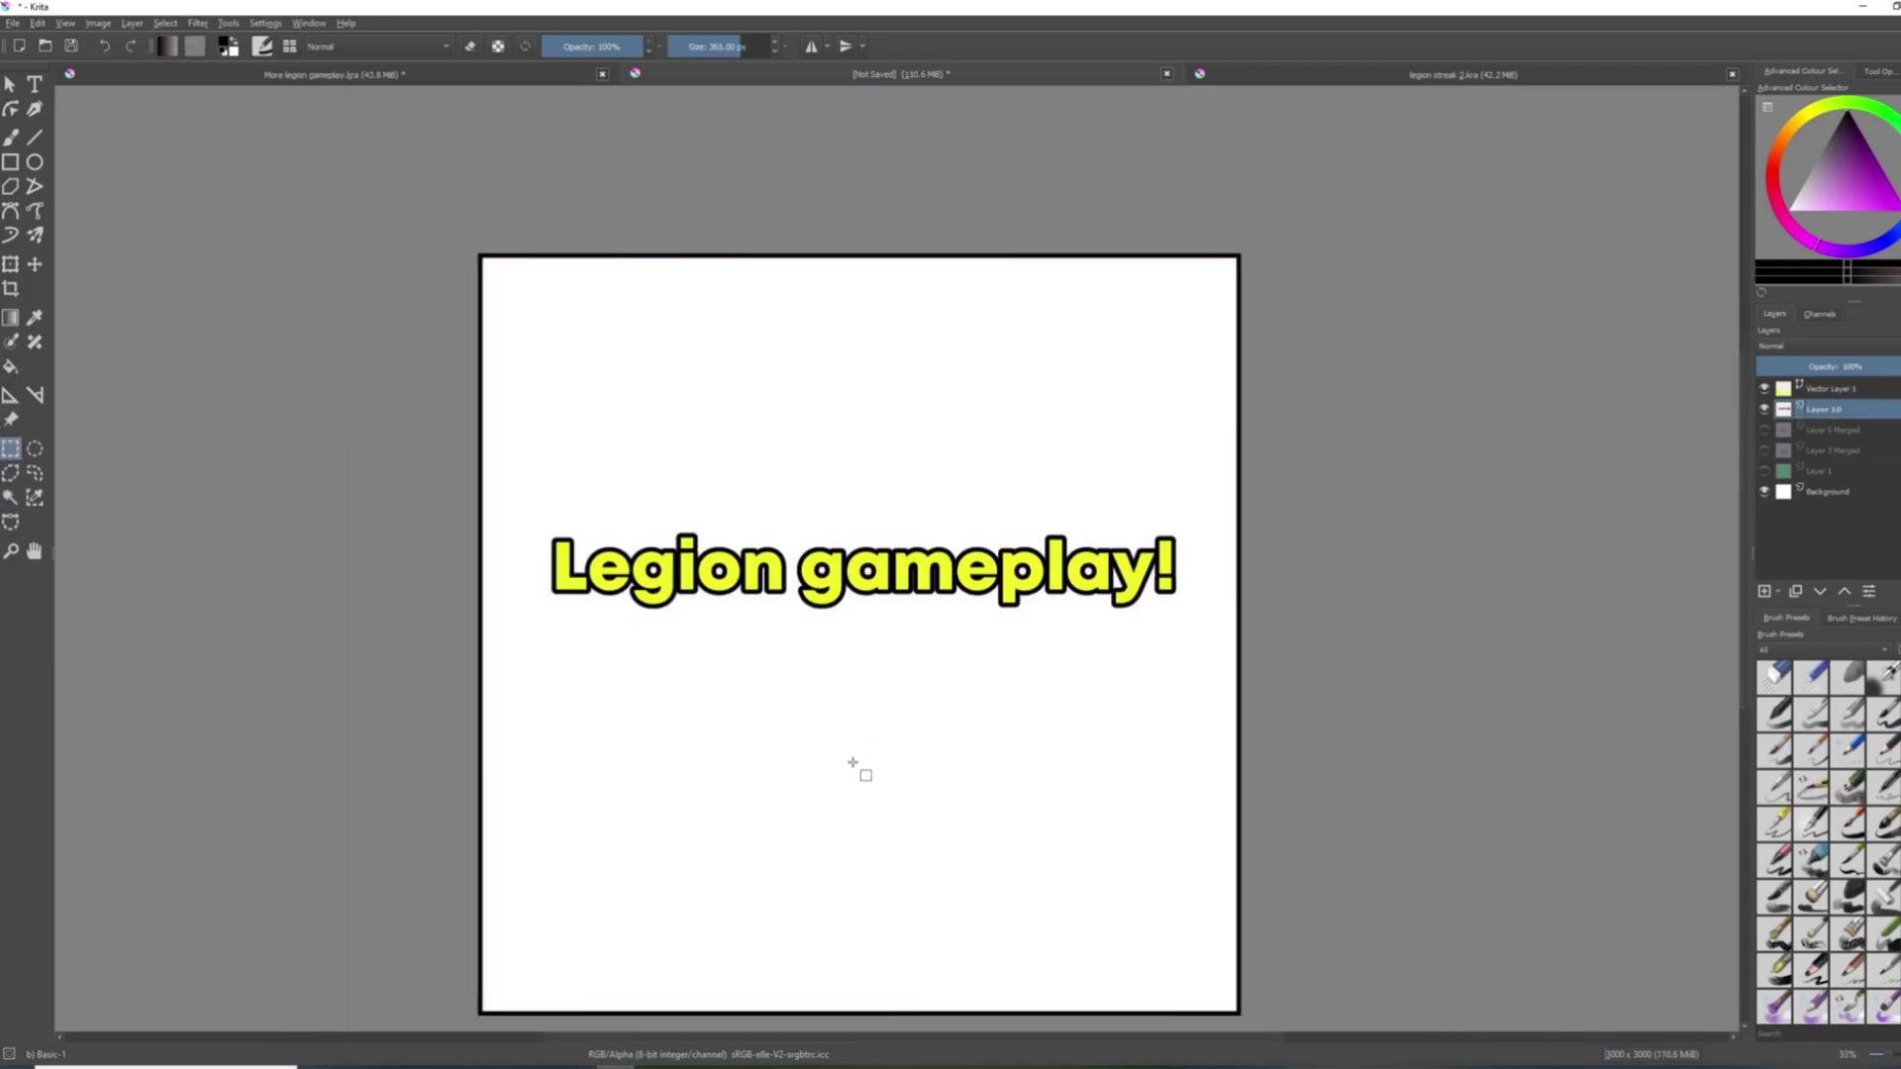
Merge the text layer into its outline layer and draw a rectangle selection around the text.
right_click(1846, 394)
click(1791, 532)
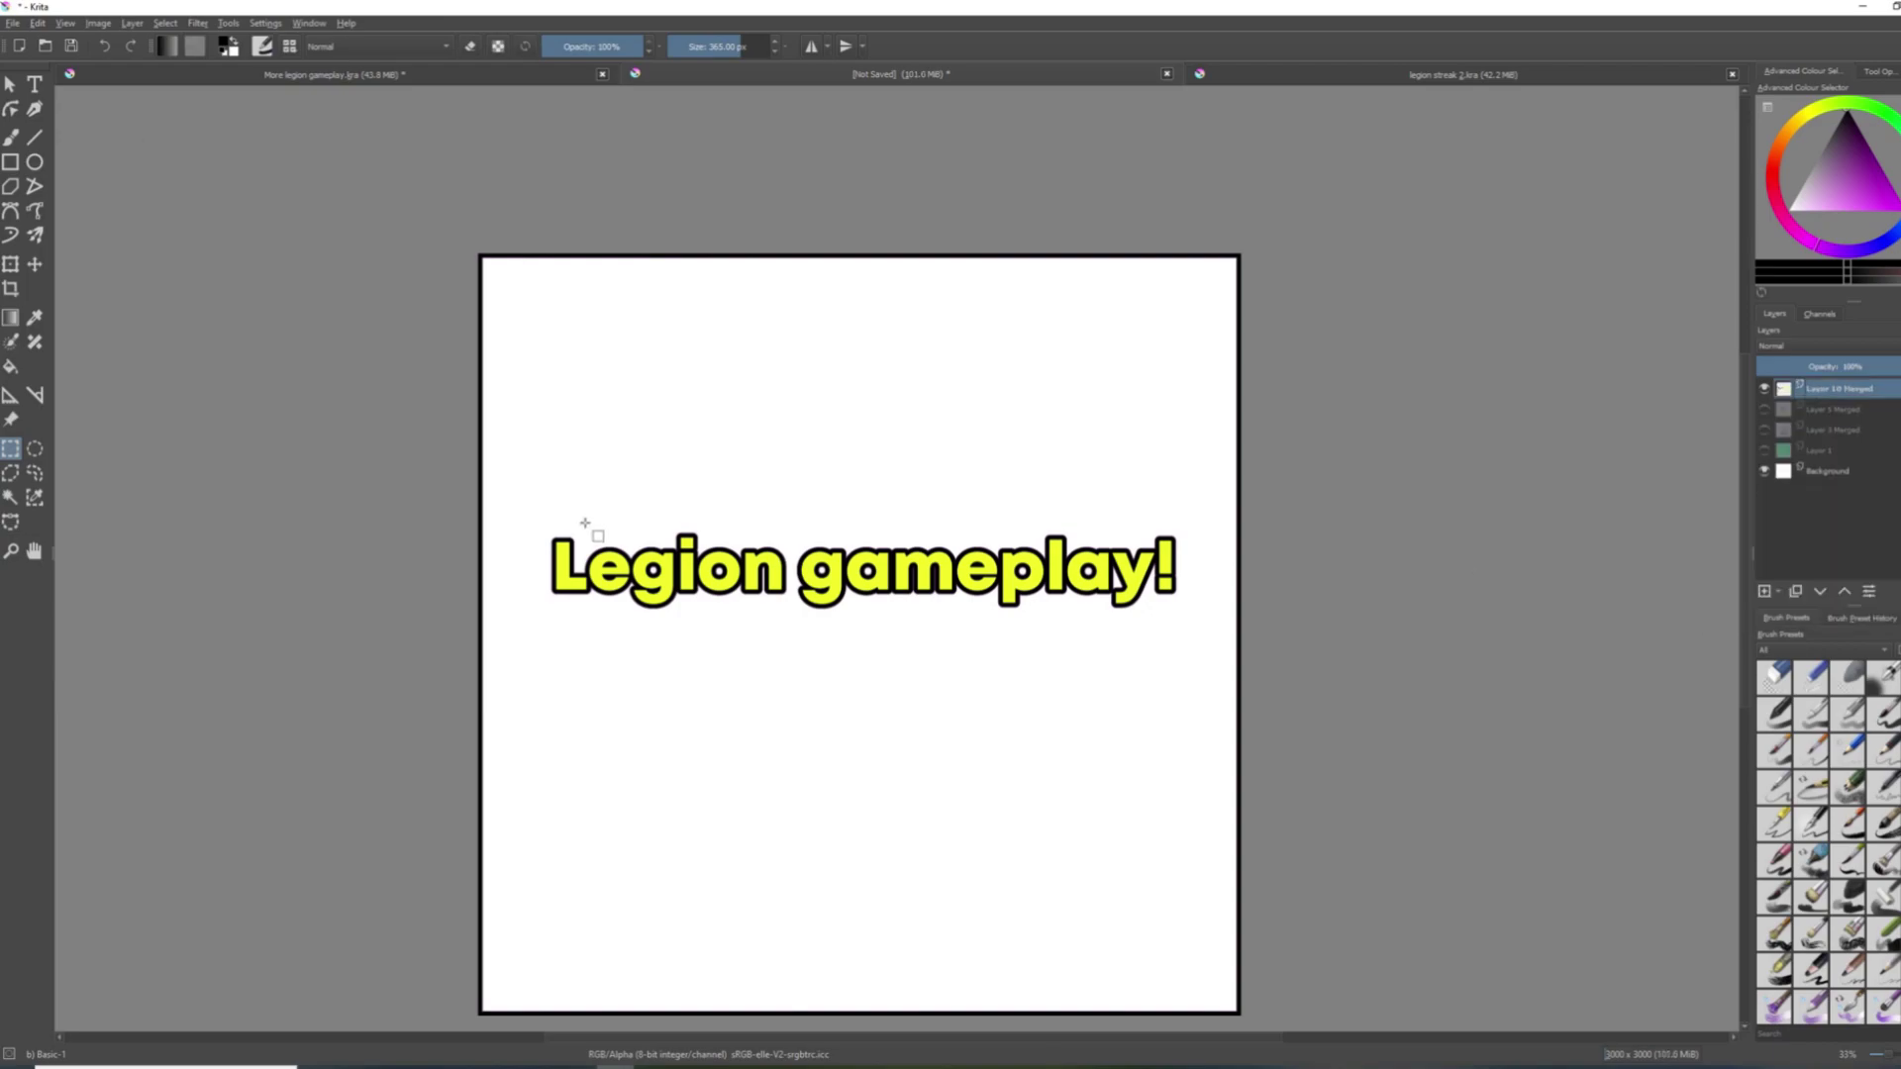
drag(517, 492, 1164, 722)
drag(1189, 500, 544, 637)
scroll(798, 687, up, 2)
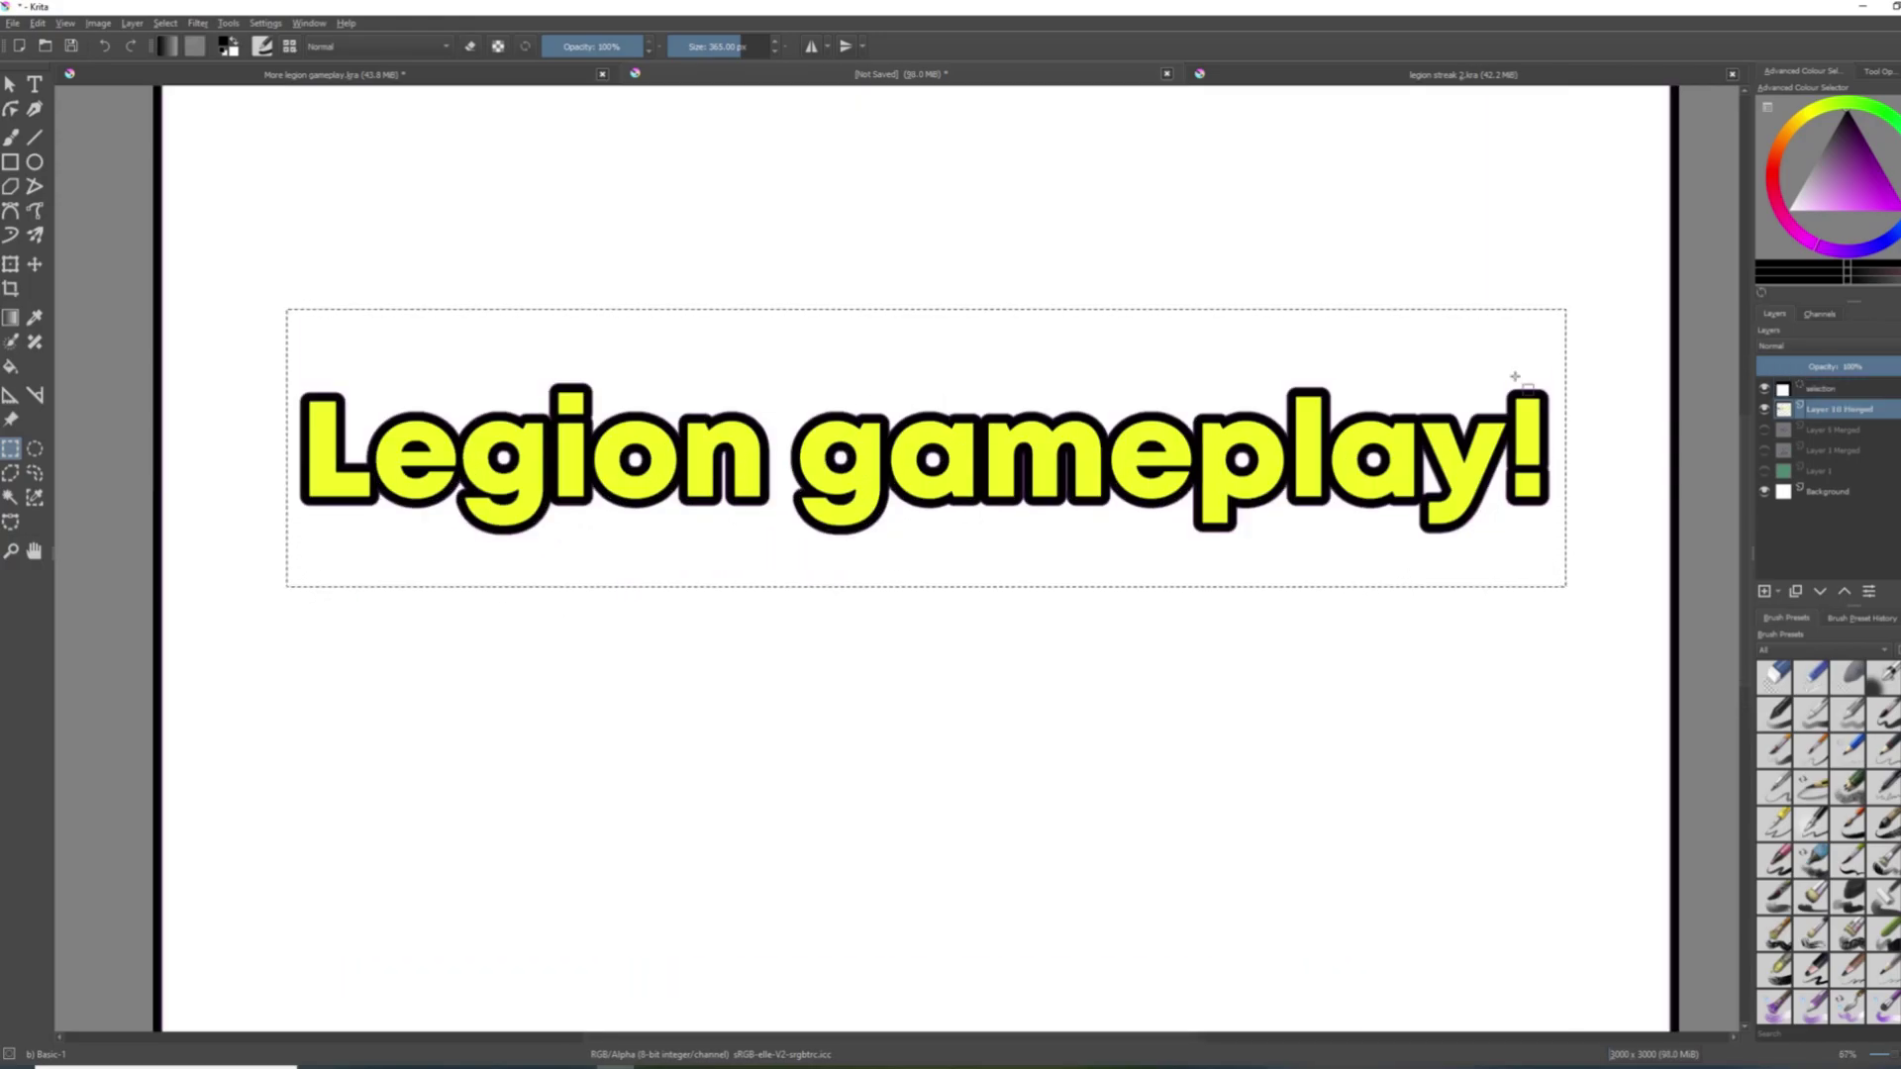
Clear the selections around the text and bring up the Open Images browser.
key(ctrl+shift+a)
scroll(679, 551, down, 2)
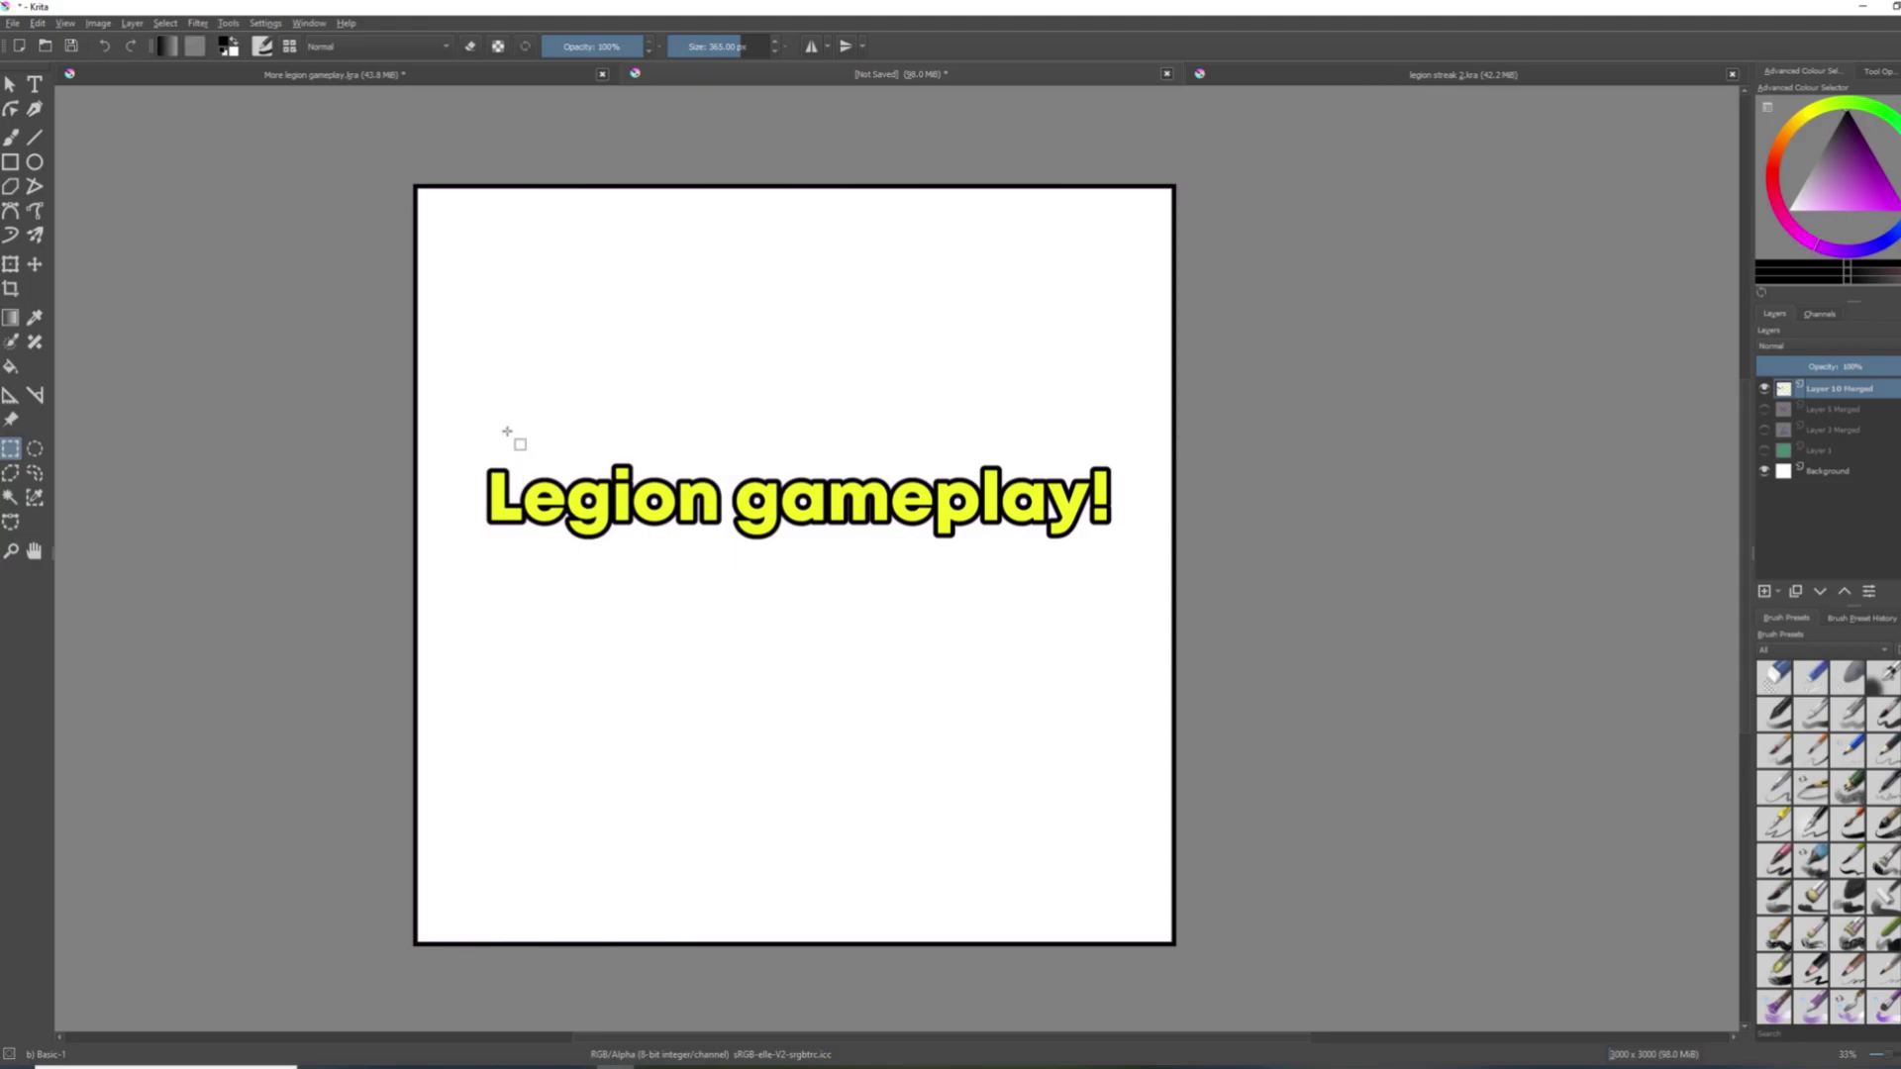
drag(476, 433, 1114, 572)
key(ctrl+shift+a)
click(14, 23)
click(60, 59)
Open Nea carry.kra from the Thumbnails folder.
click(657, 206)
click(712, 259)
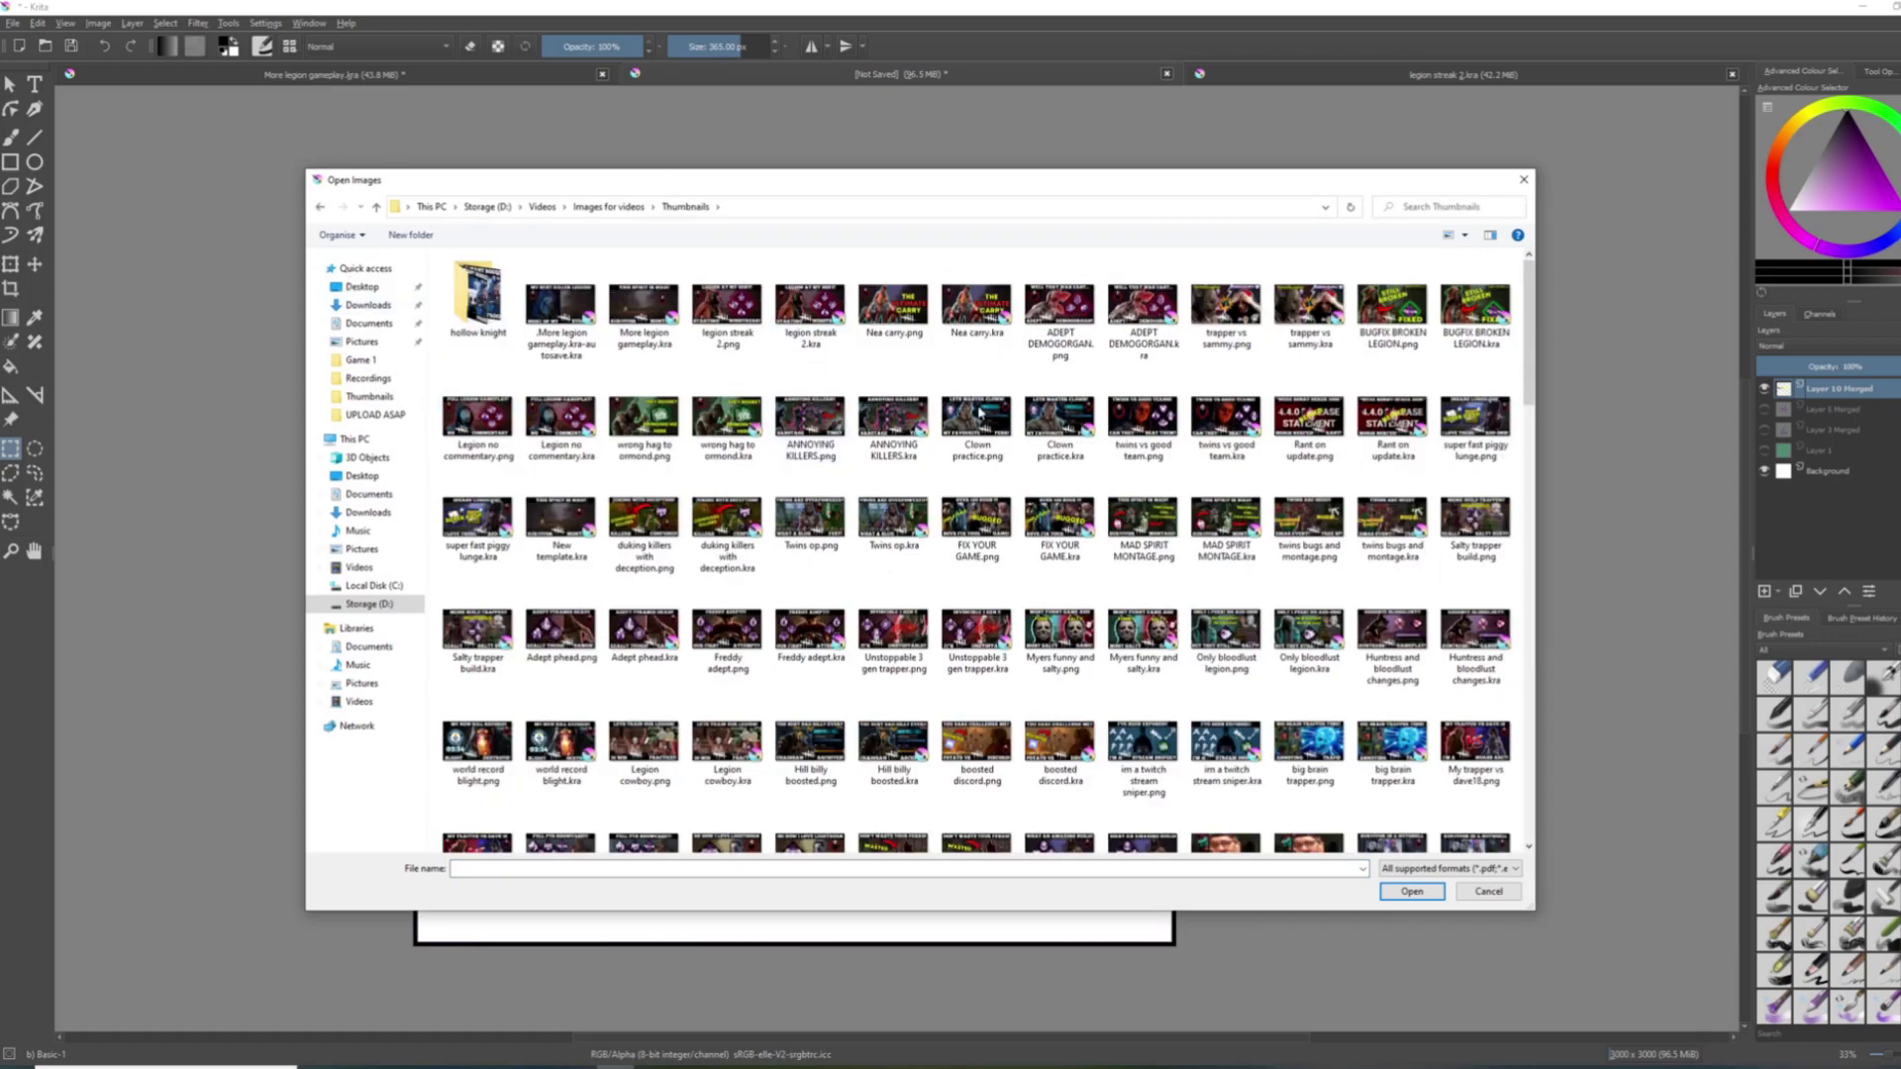
click(977, 305)
click(1412, 891)
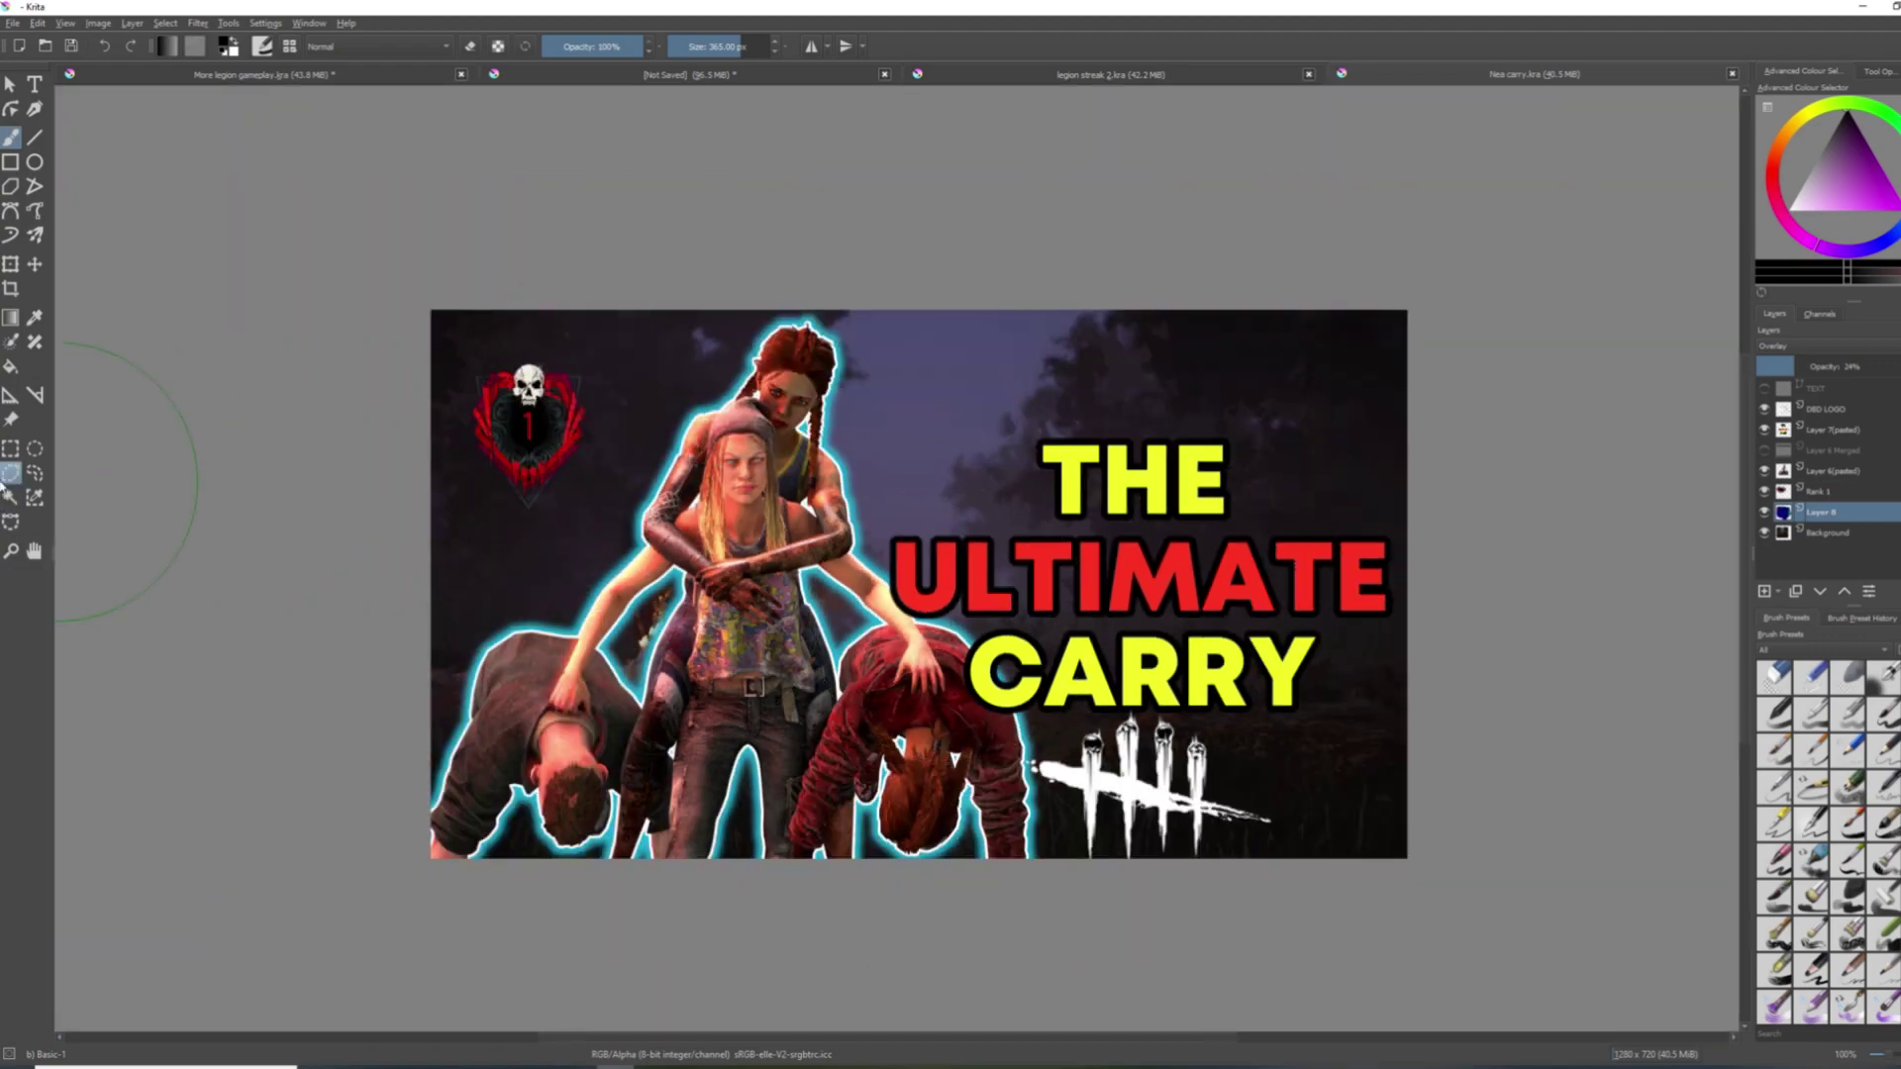
Zoom in and out around the opened 'The Ultimate Carry' reference thumbnail.
click(10, 449)
scroll(946, 753, up, 1)
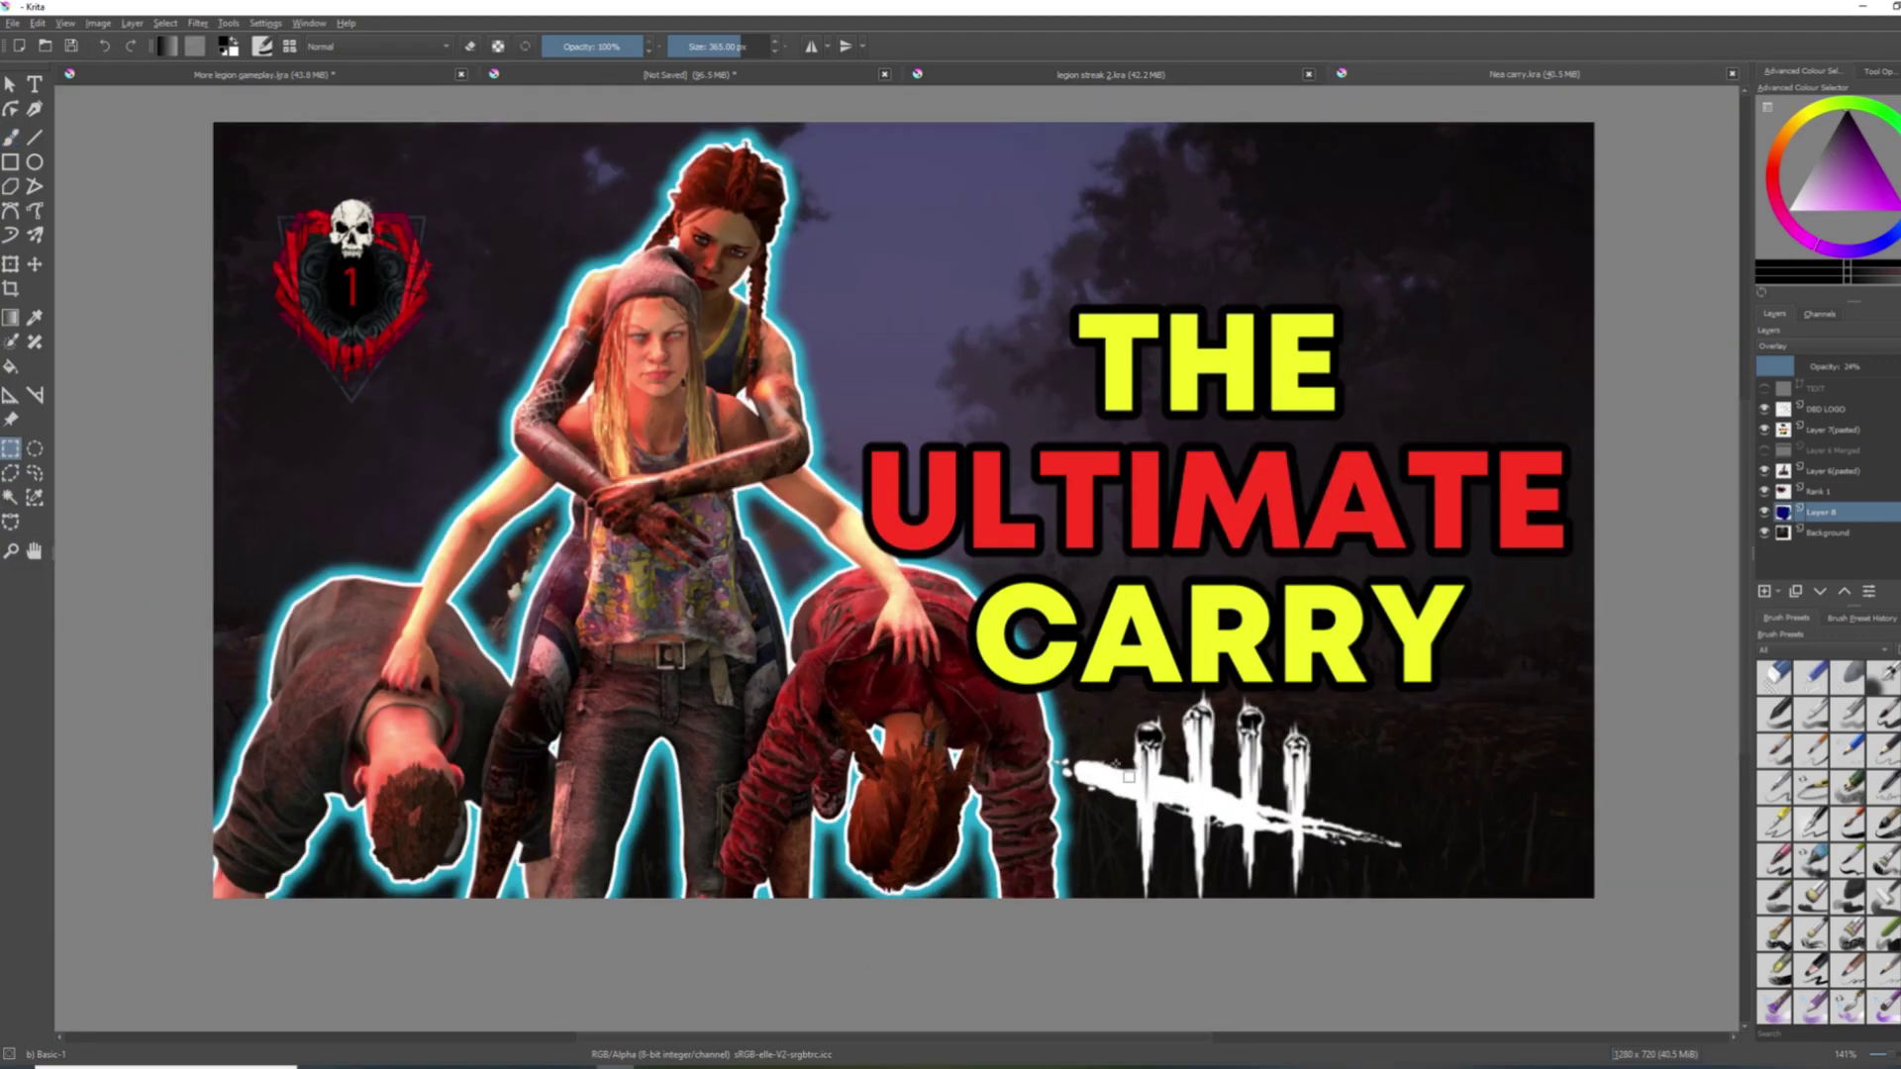
scroll(1129, 772, down, 1)
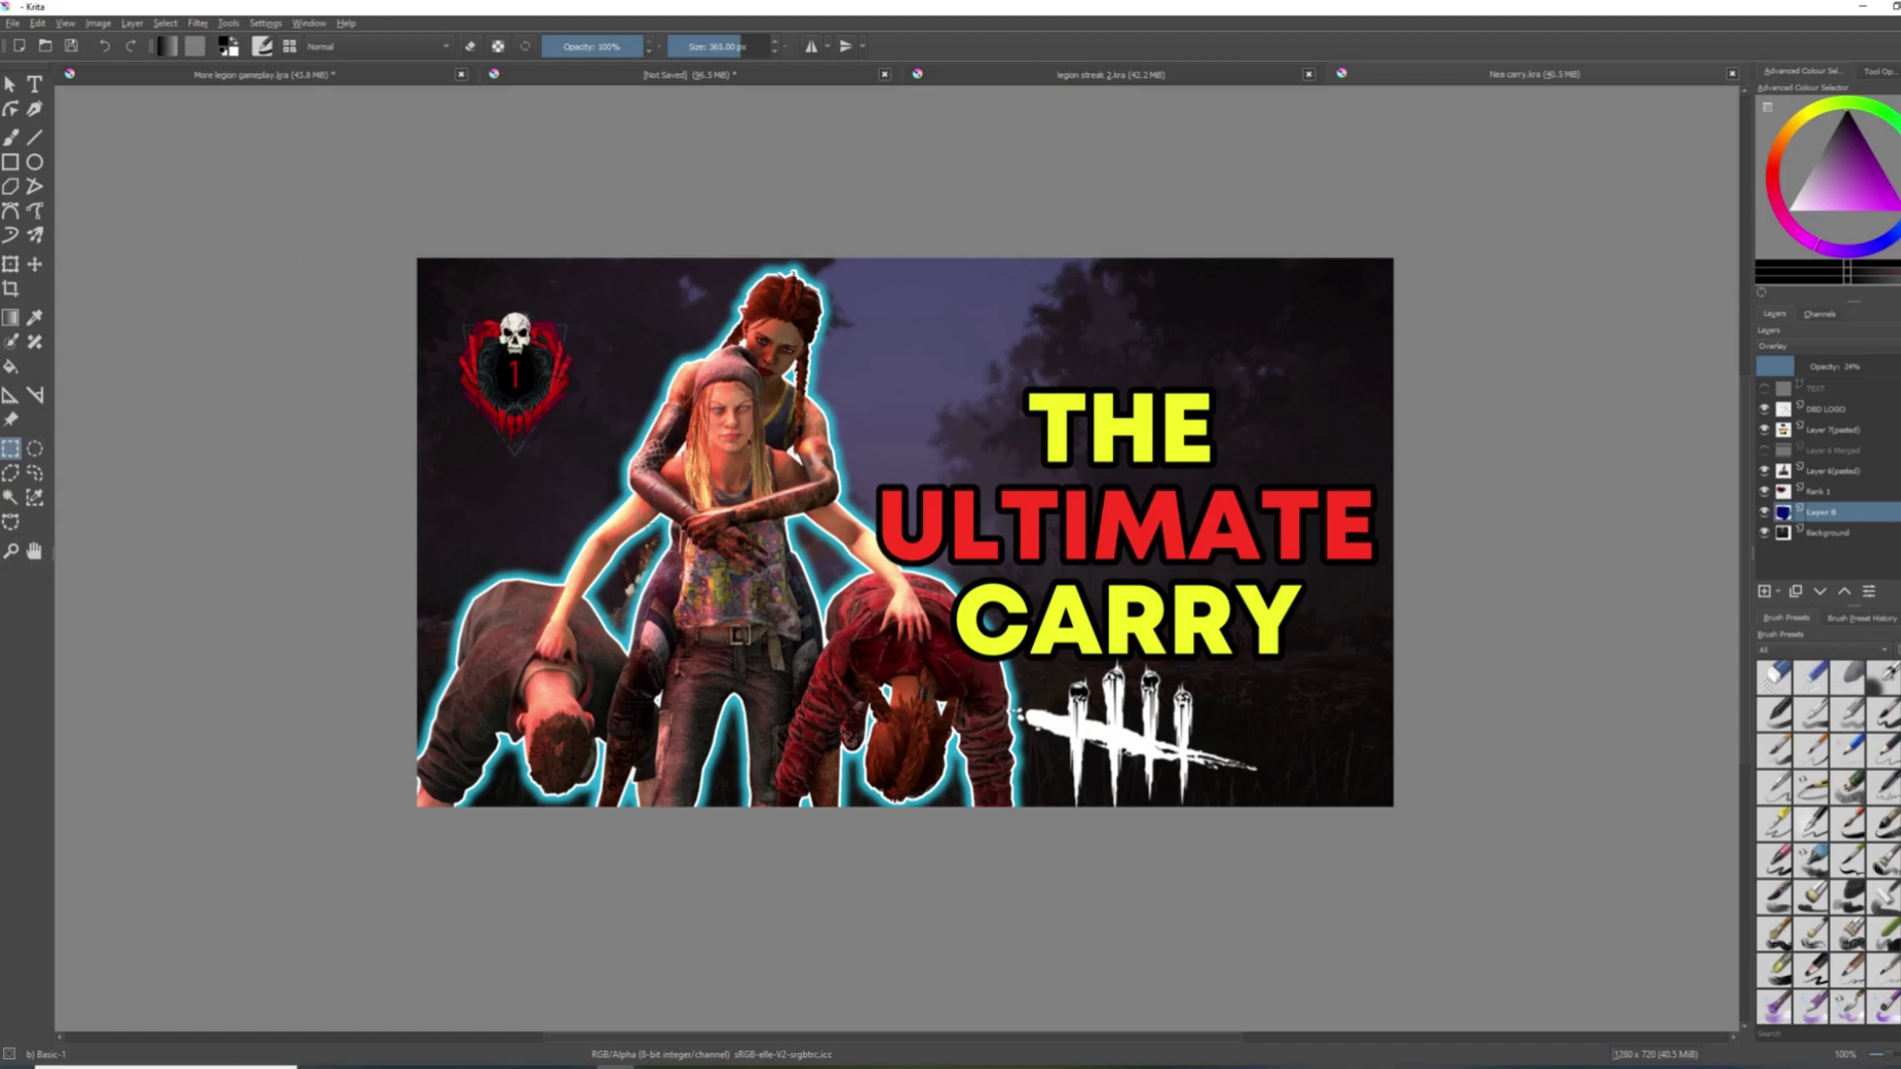
key(plus)
key(minus)
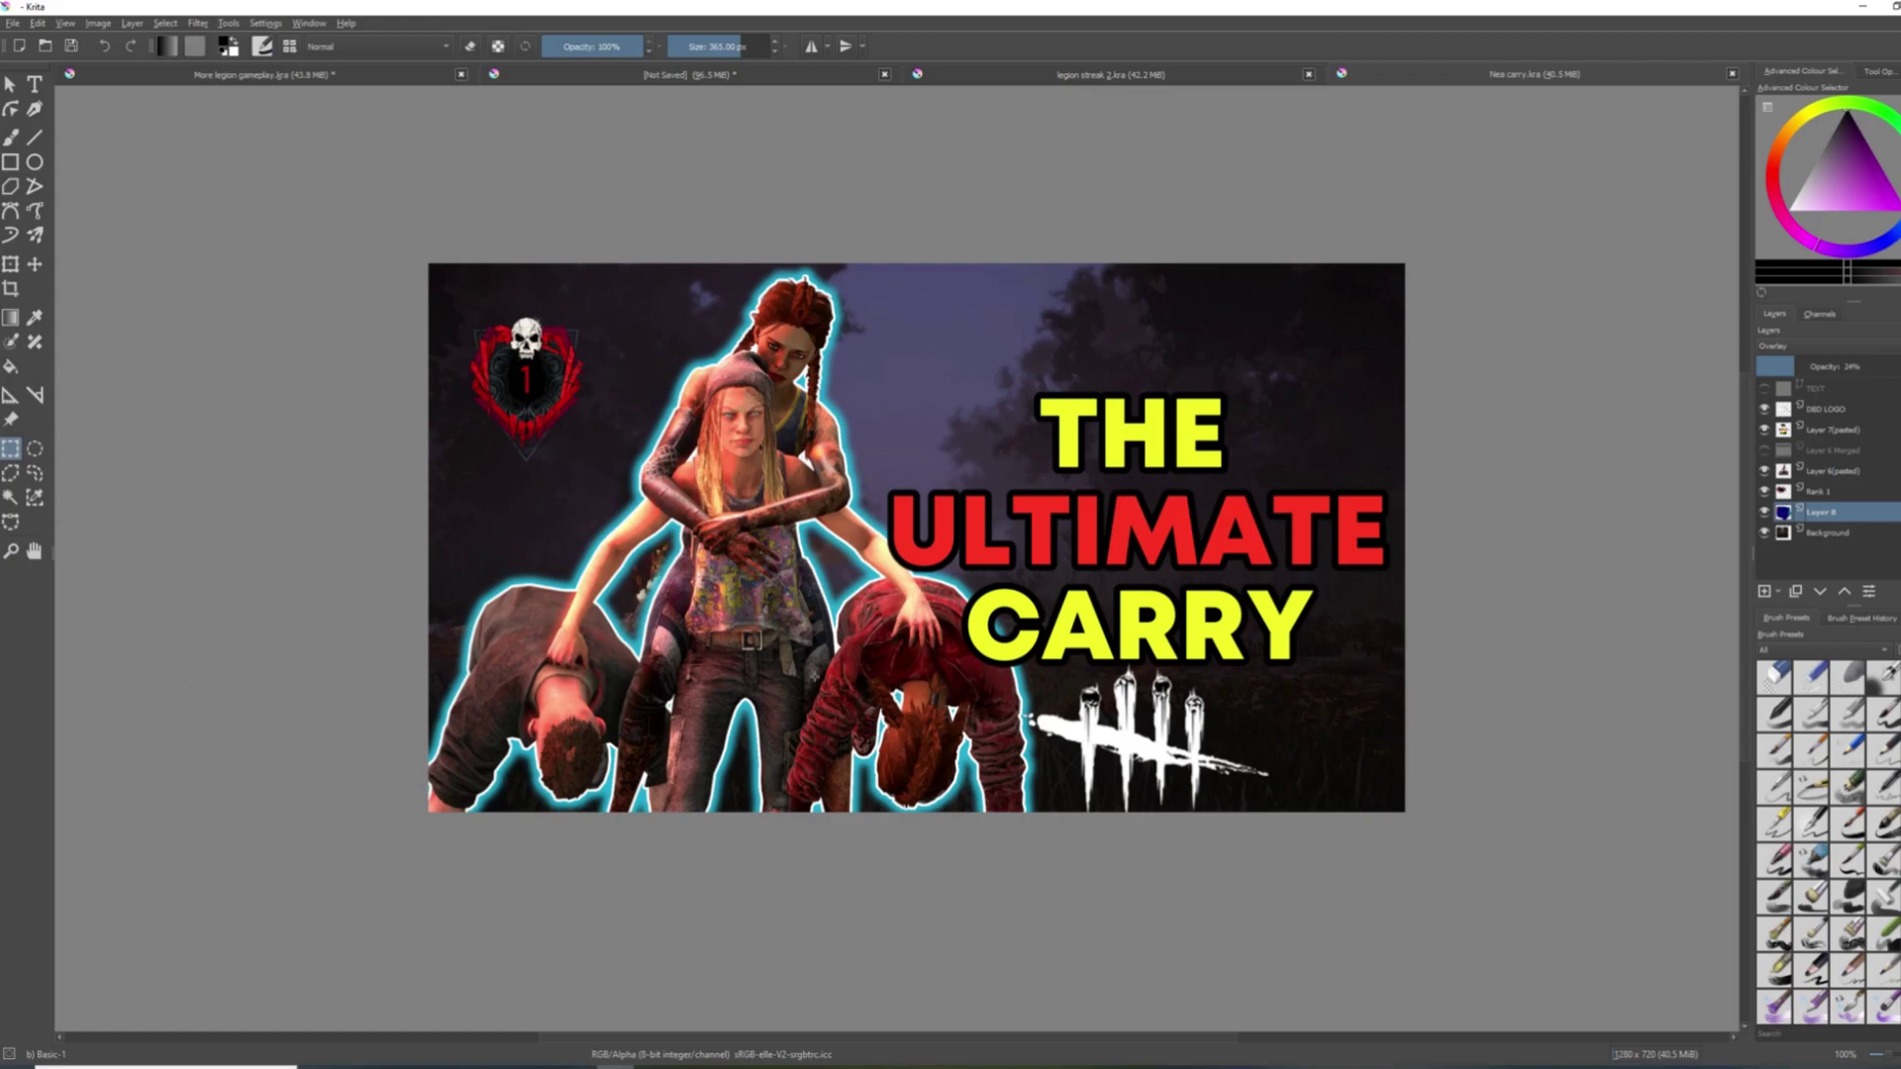
scroll(670, 618, up, 1)
scroll(670, 618, up, 1)
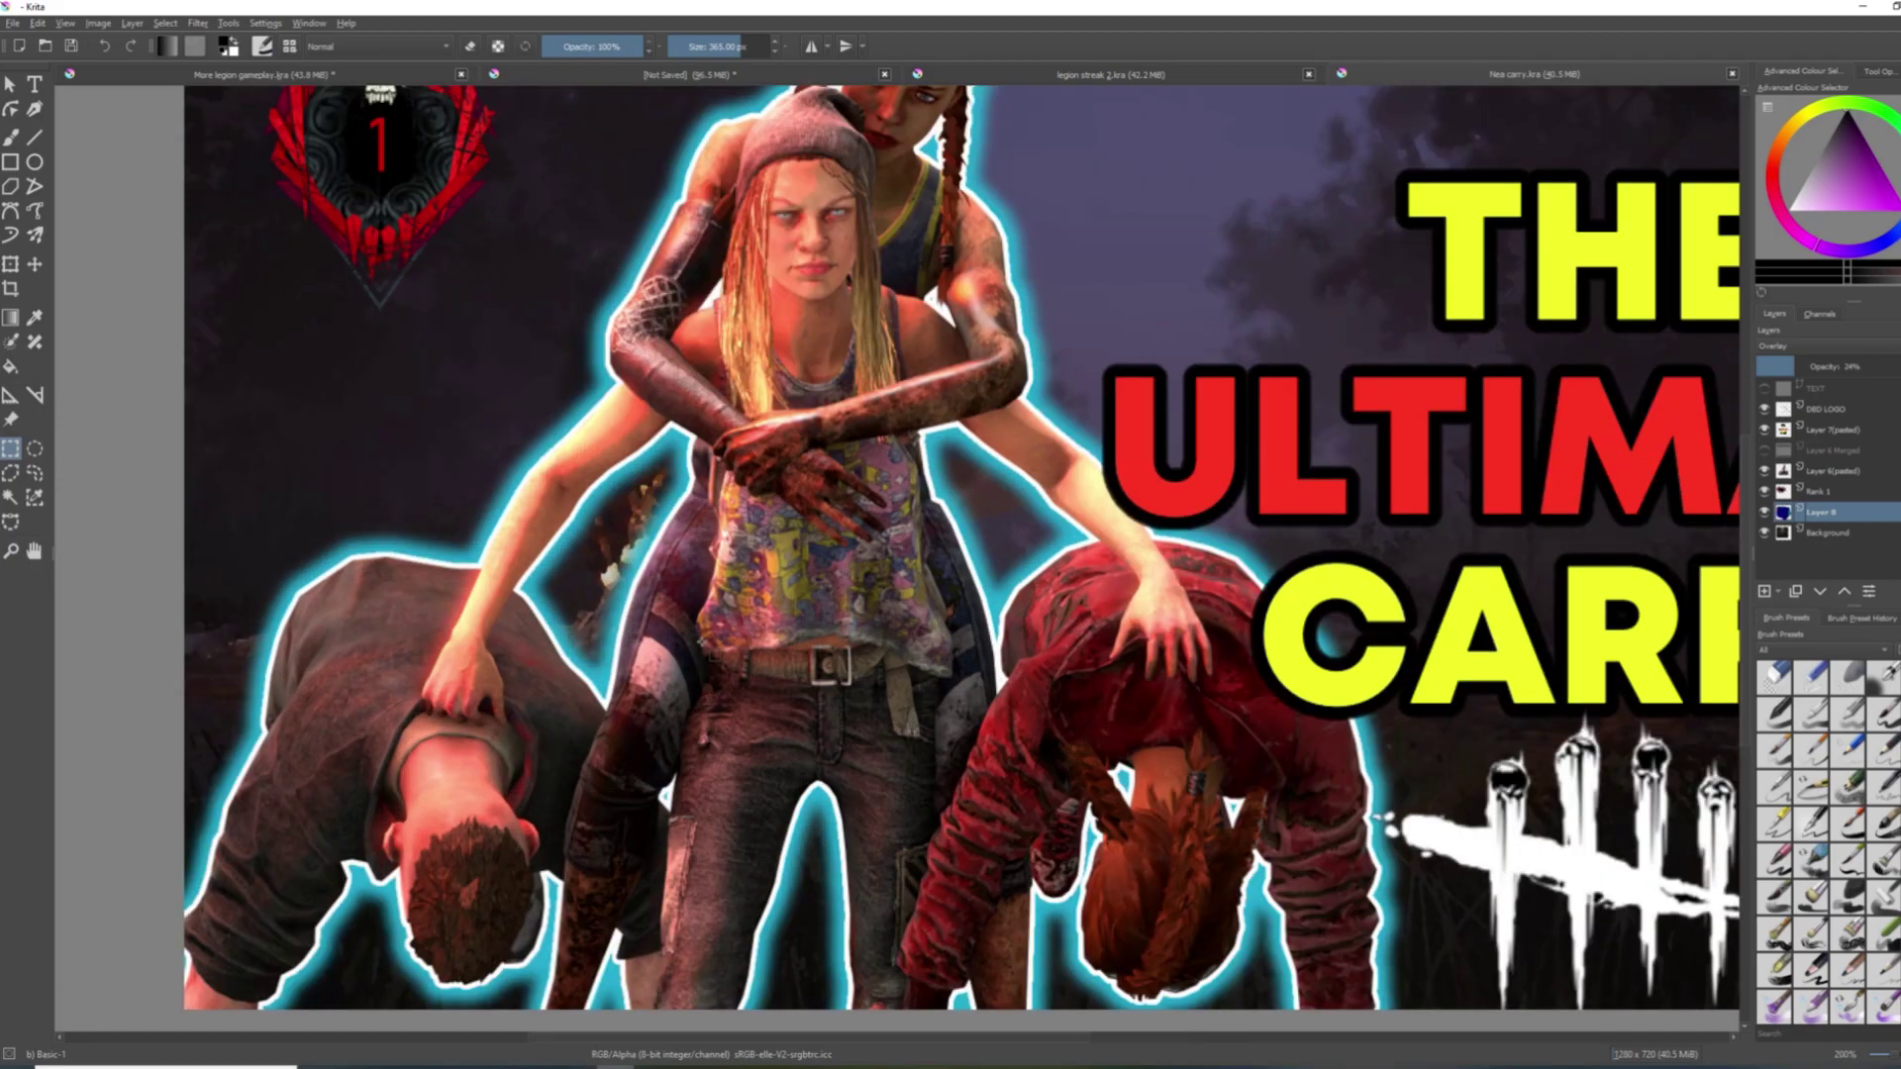
scroll(860, 682, down, 1)
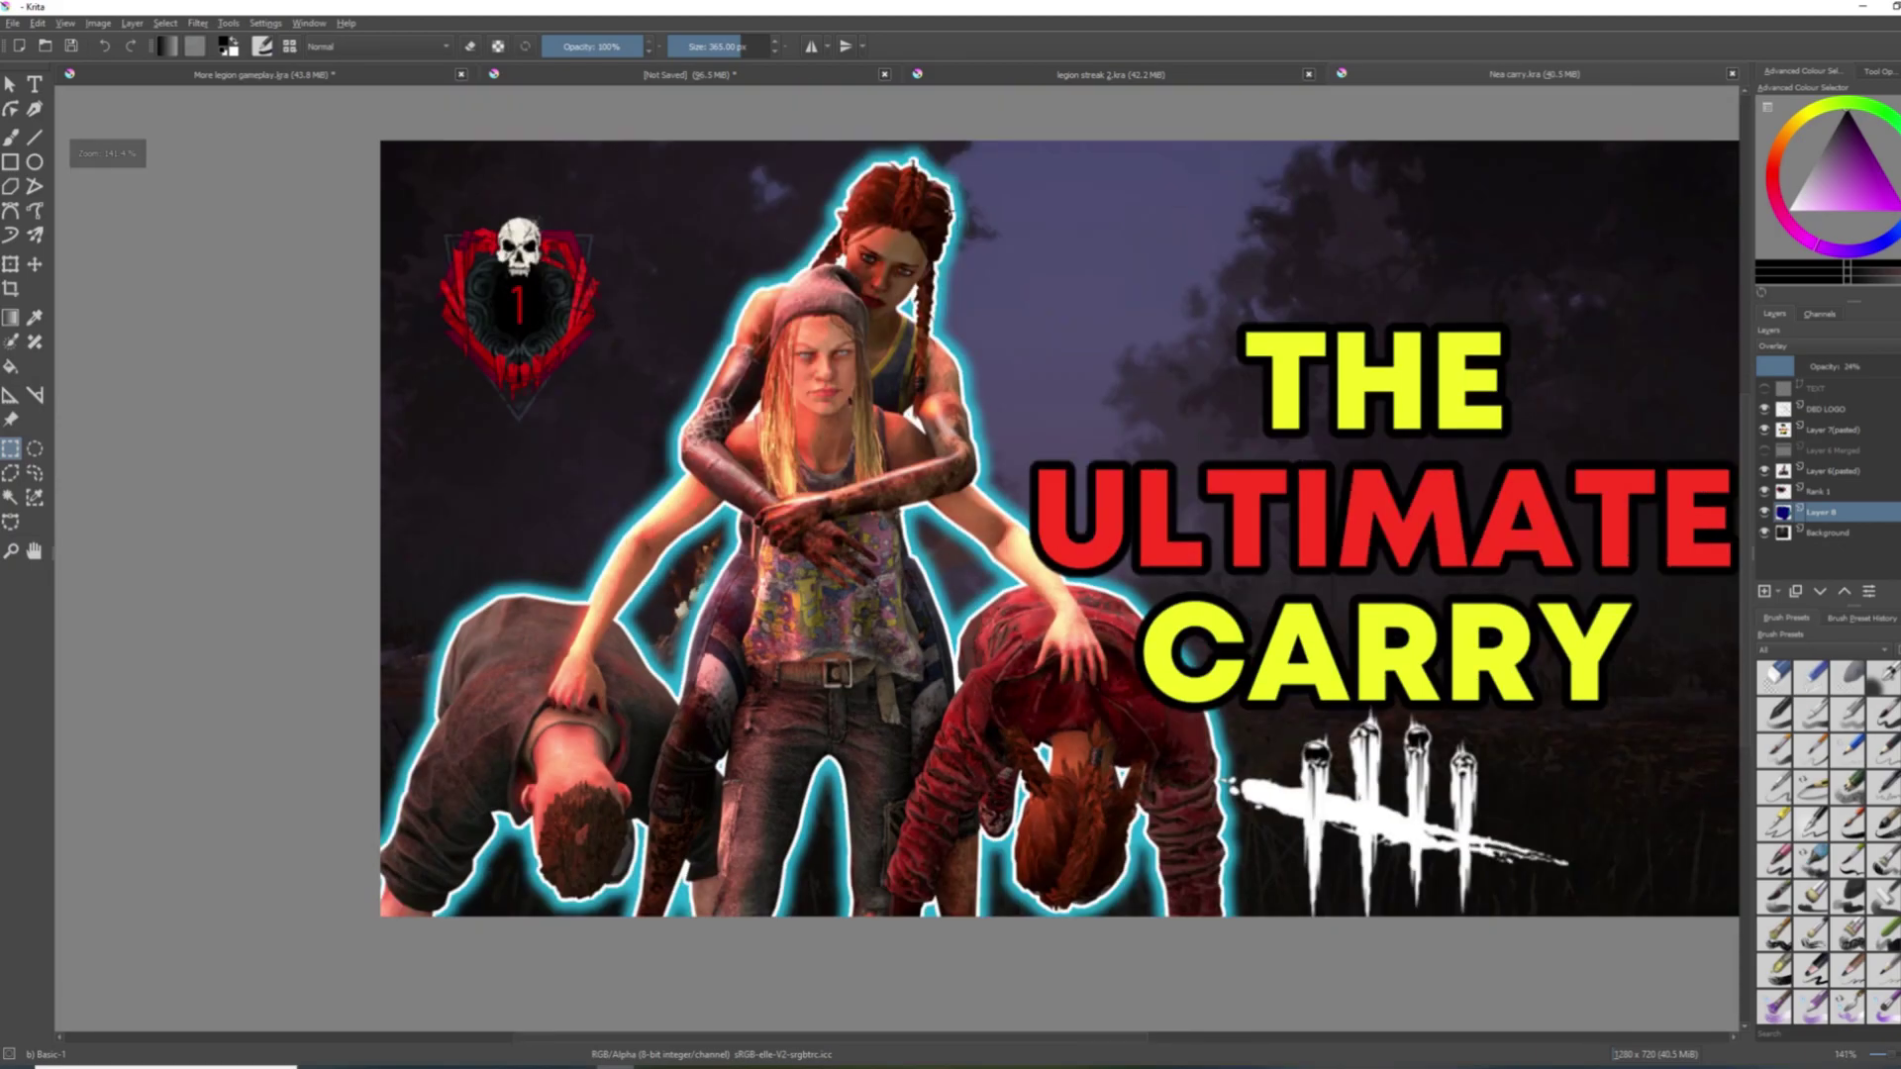
Switch to the More legion gameplay document and pan around the purple perk diamond.
click(304, 79)
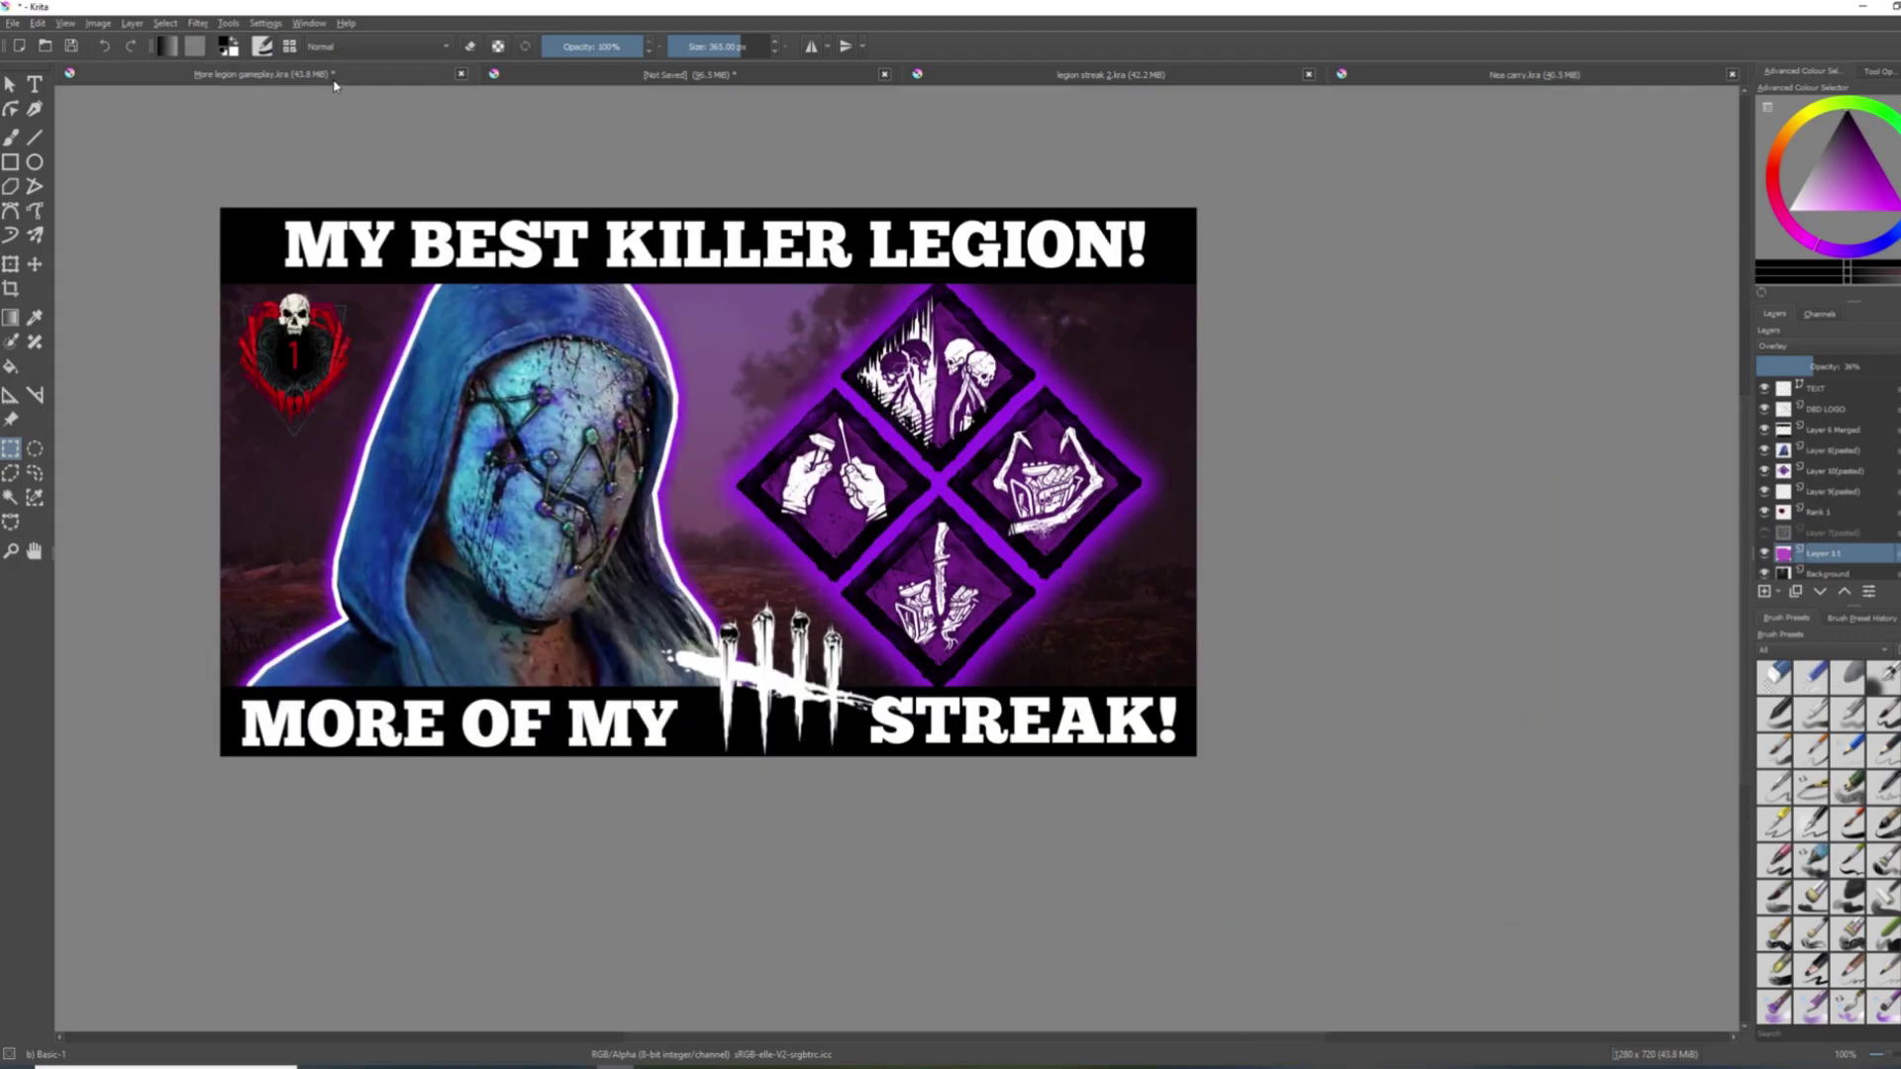
drag(724, 596, 810, 619)
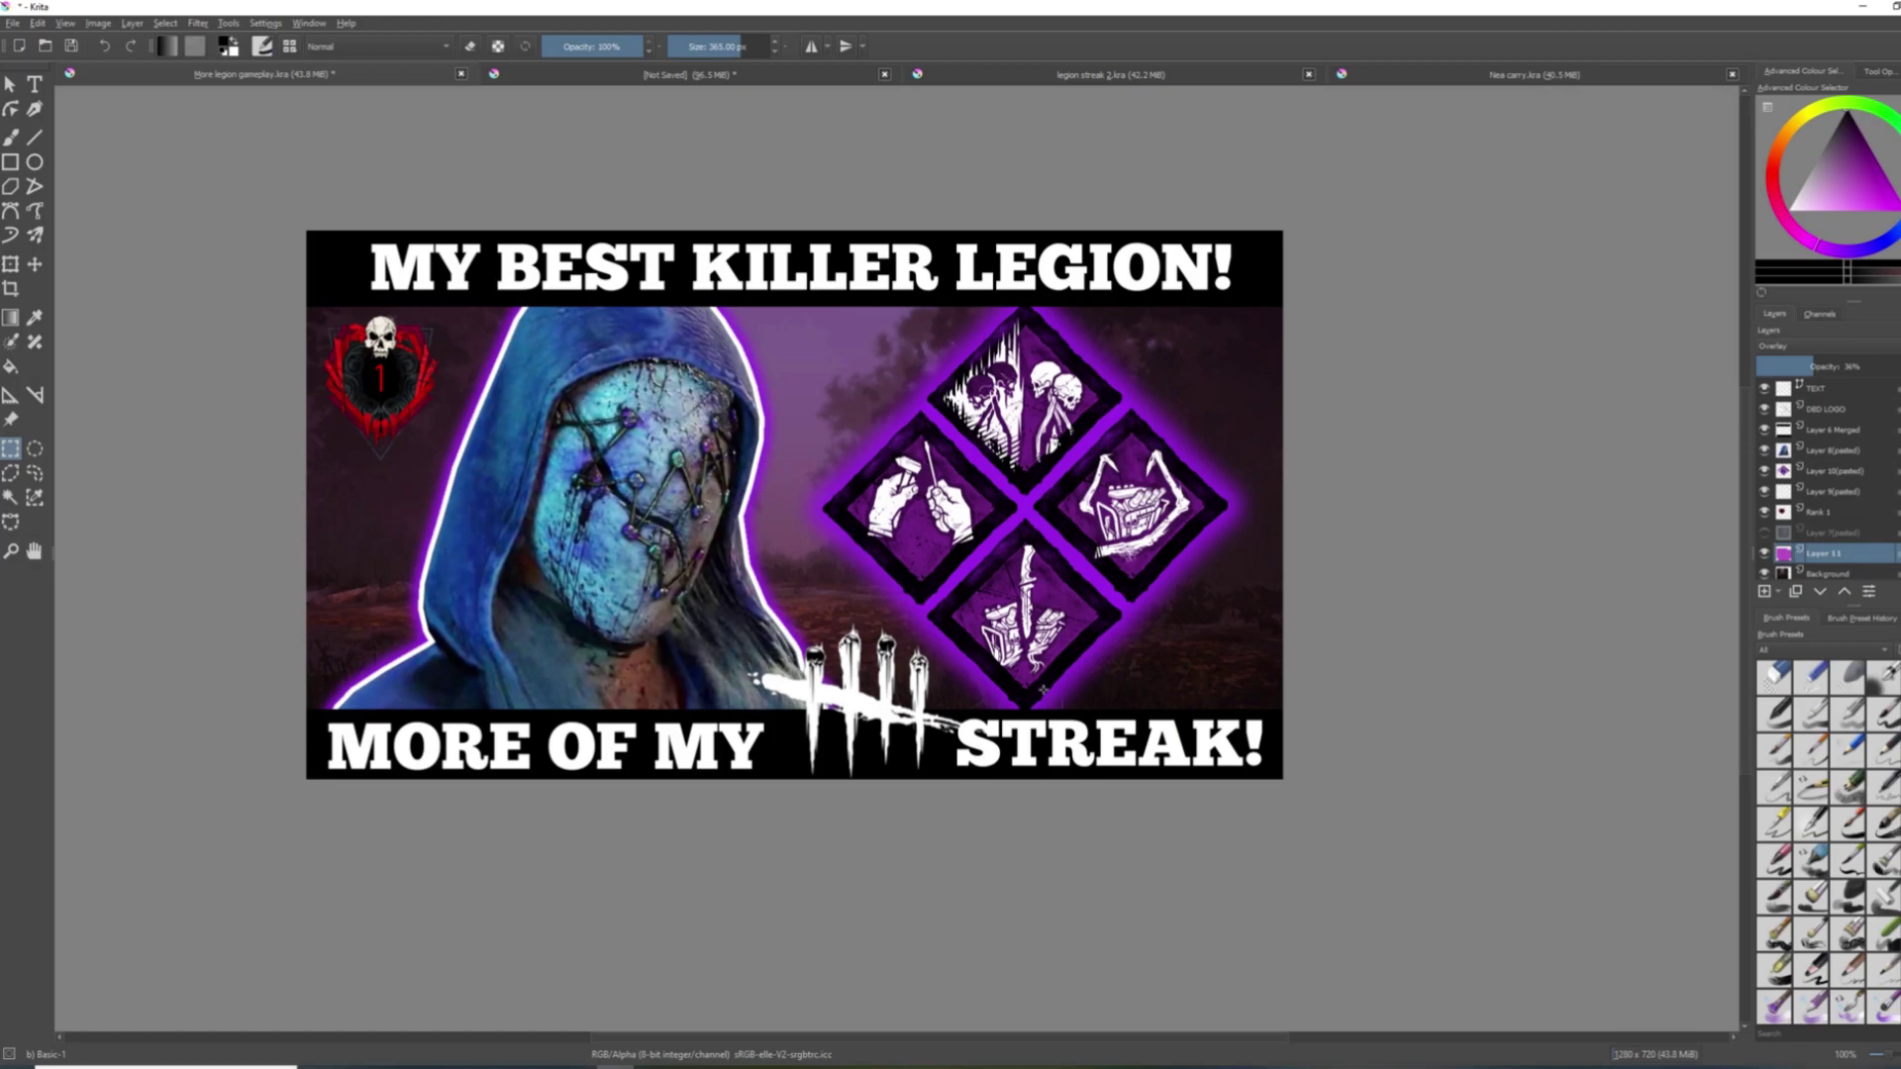
drag(1043, 689, 1265, 711)
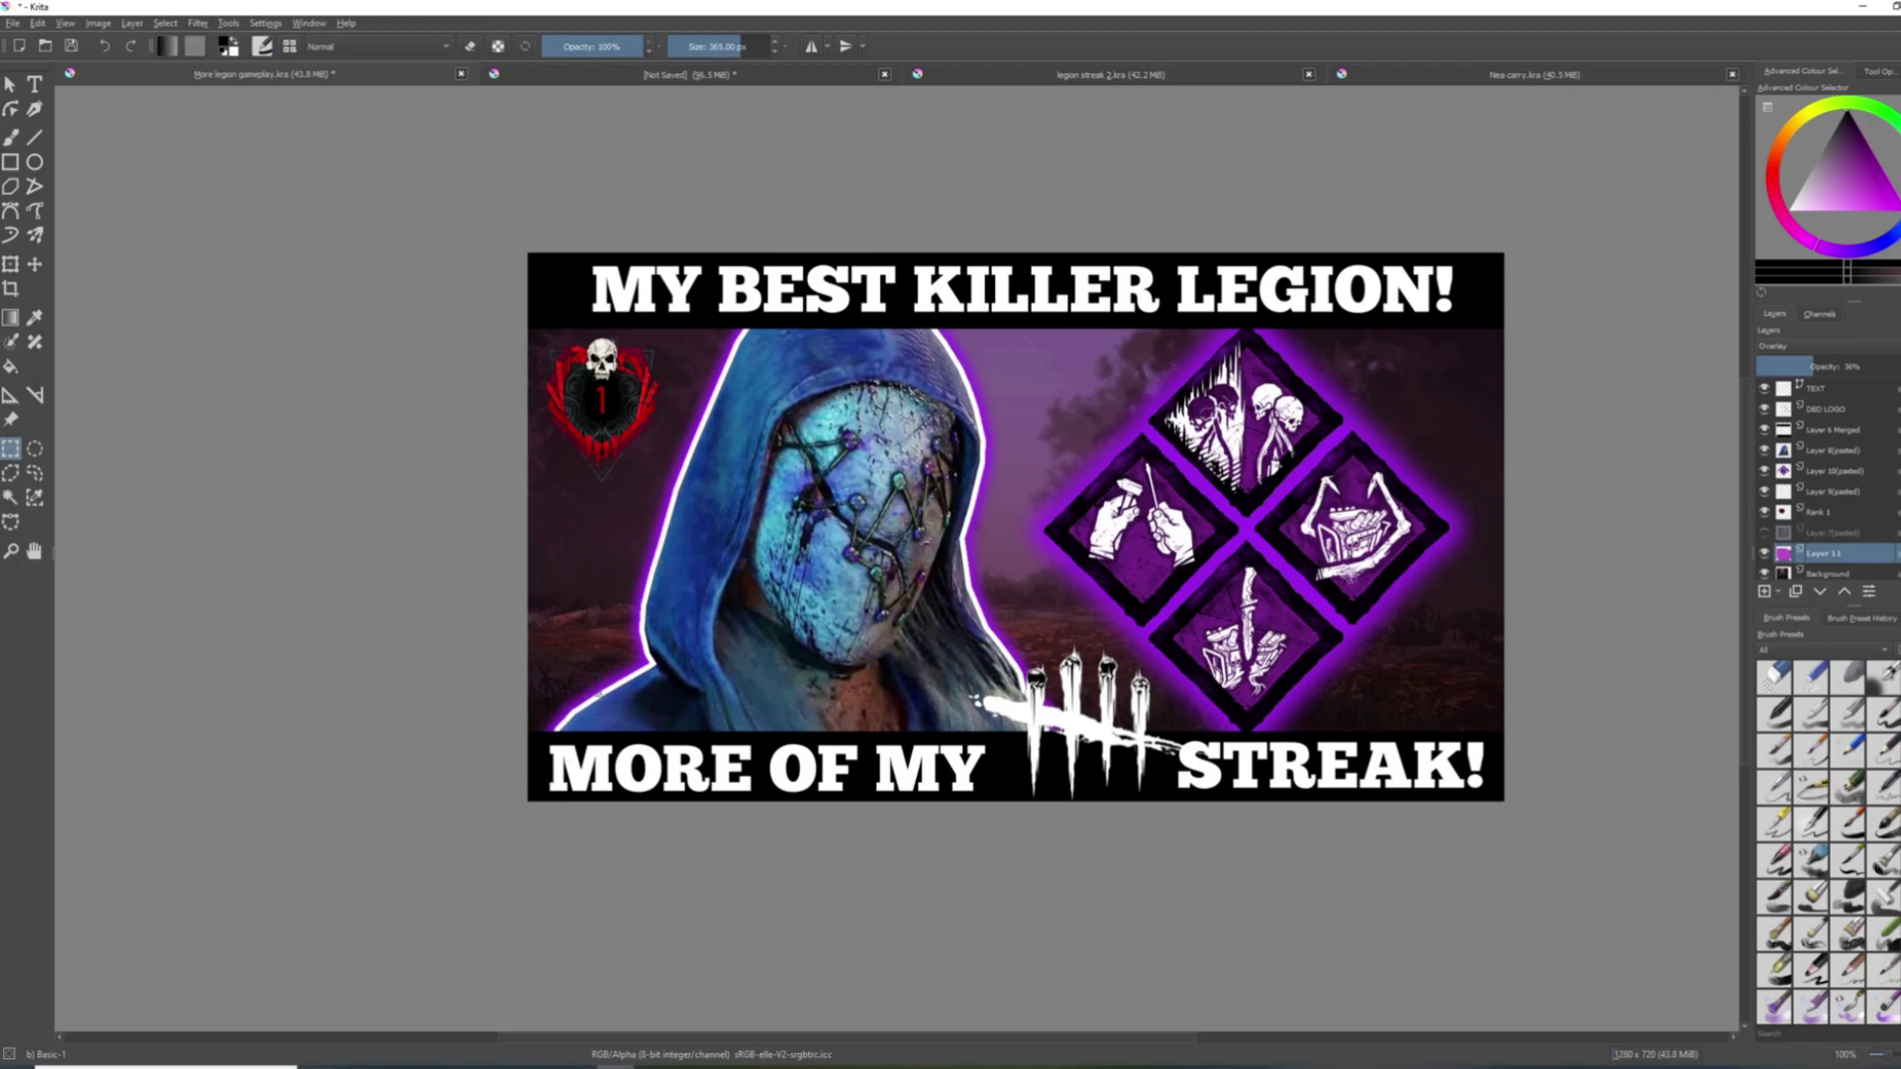
drag(1210, 615, 769, 719)
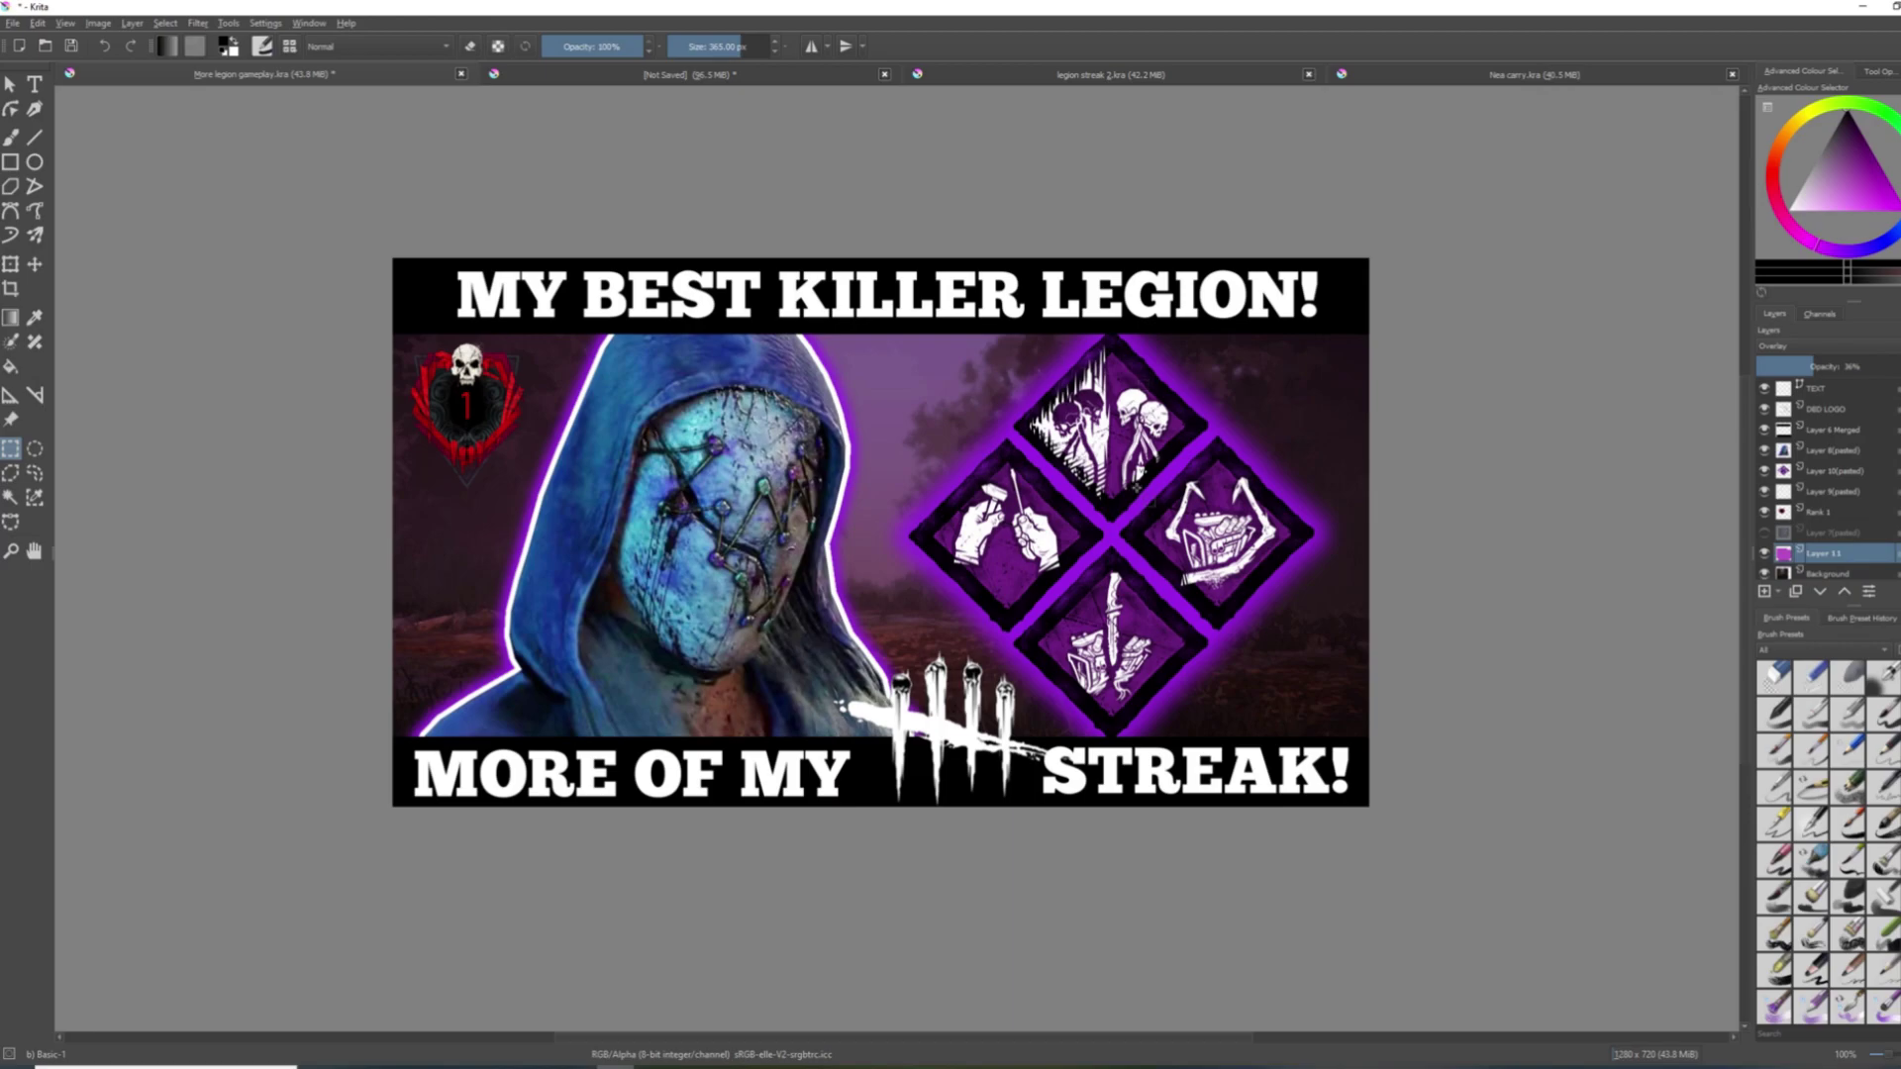
scroll(1089, 554, up, 5)
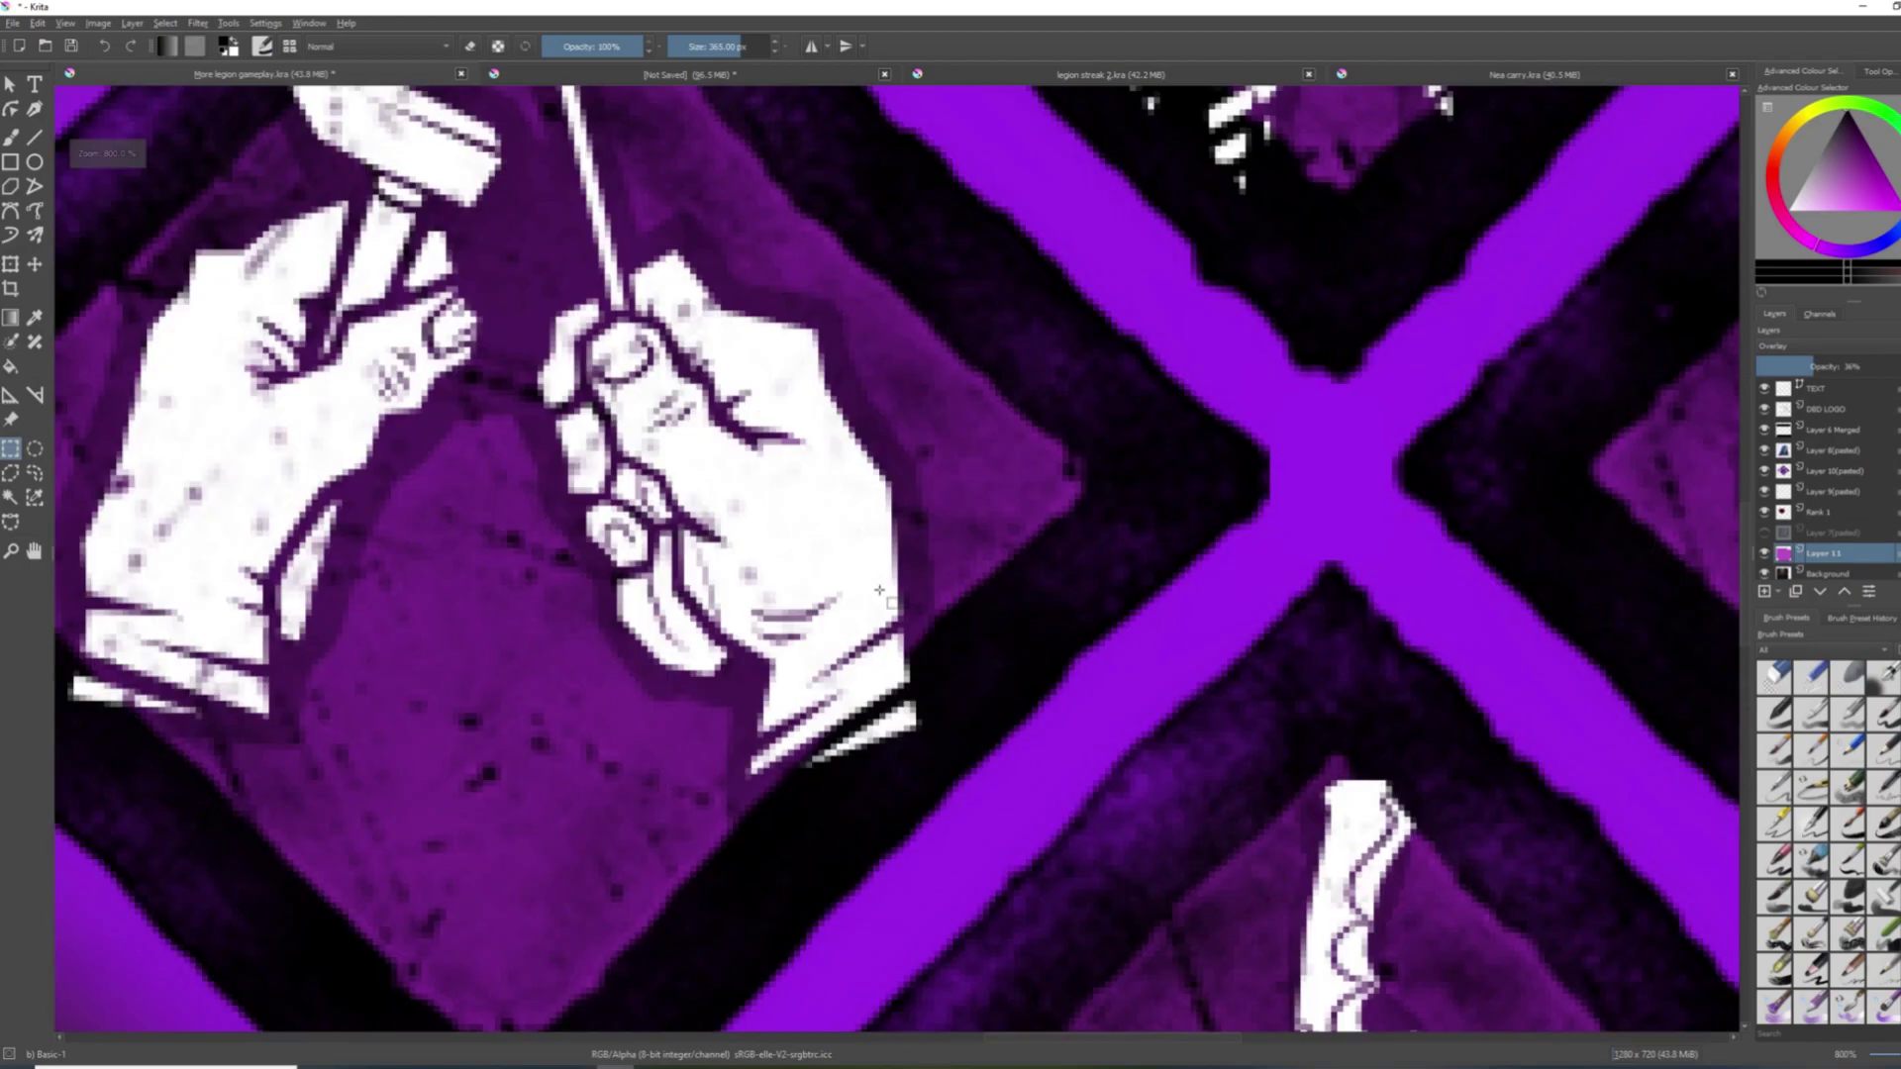
scroll(891, 602, down, 5)
drag(803, 592, 981, 537)
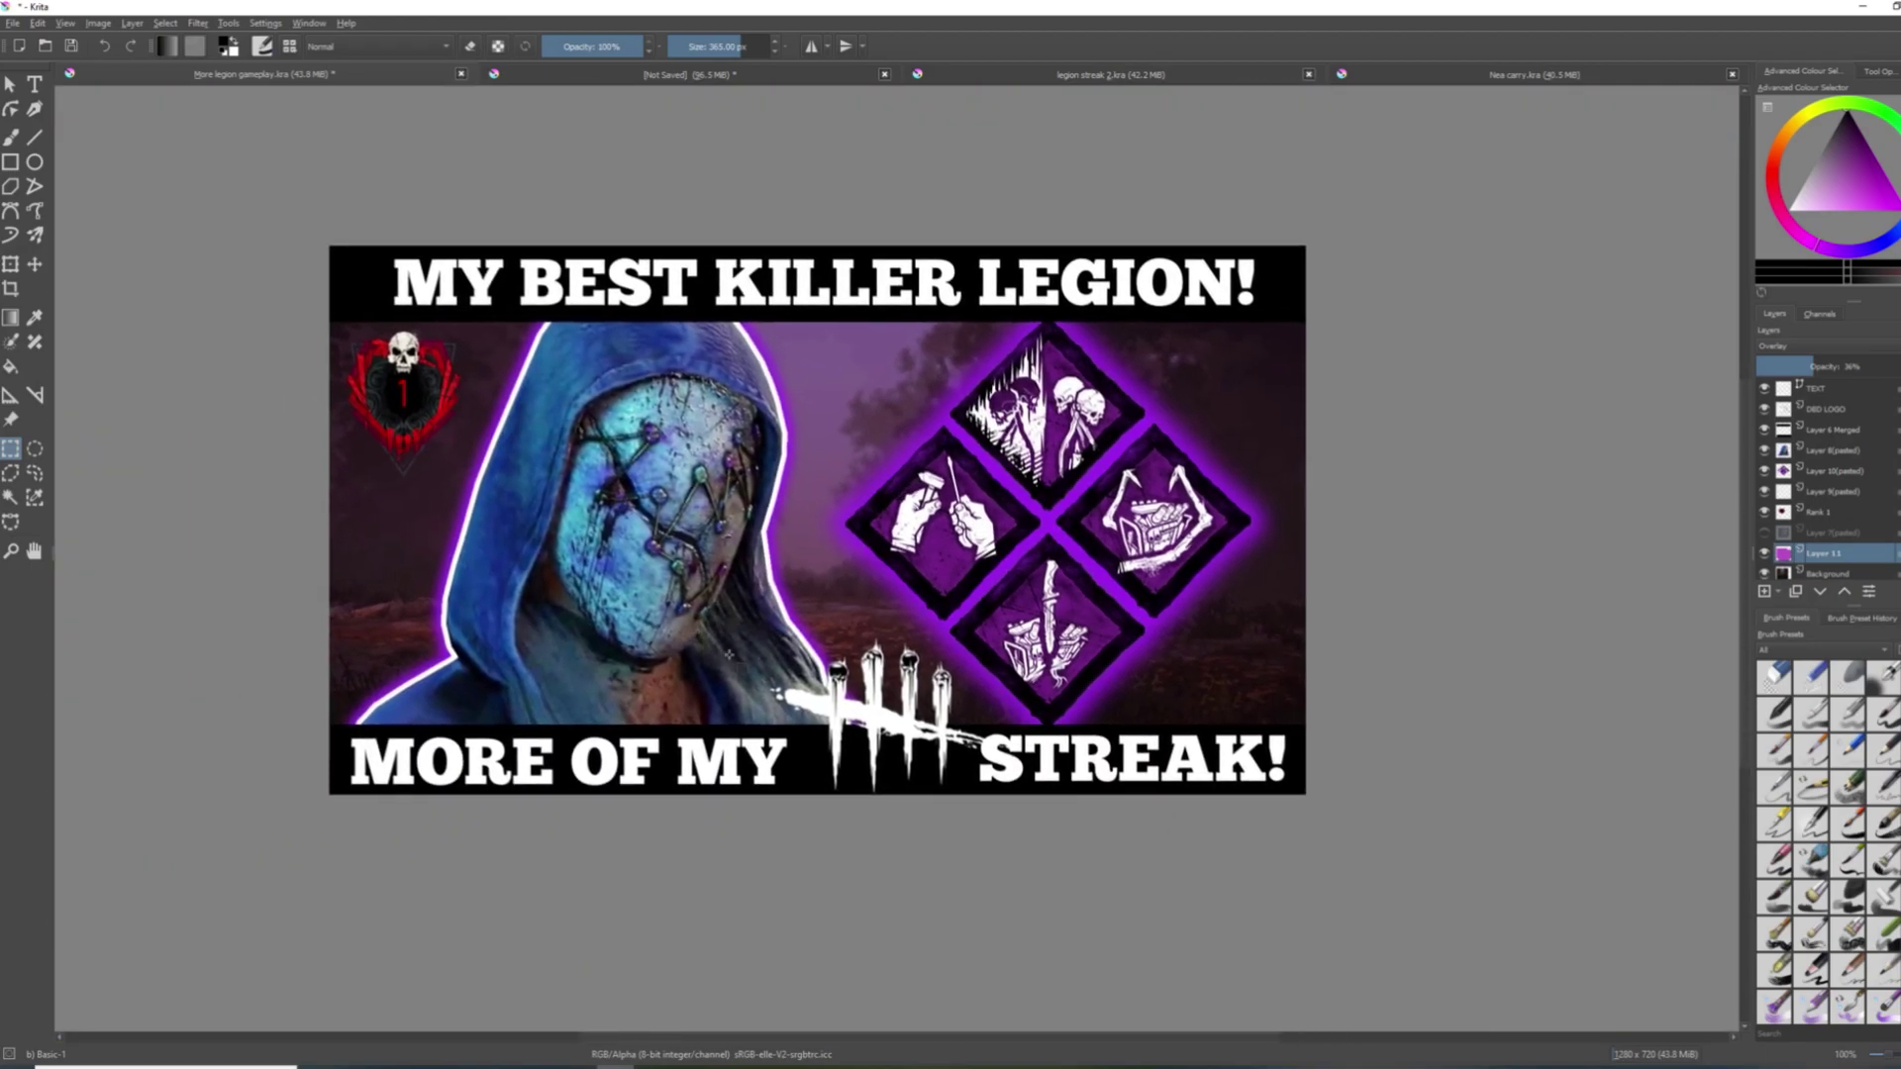
click(12, 23)
Try Save As with the existing name, declining to replace the Krita file.
click(40, 127)
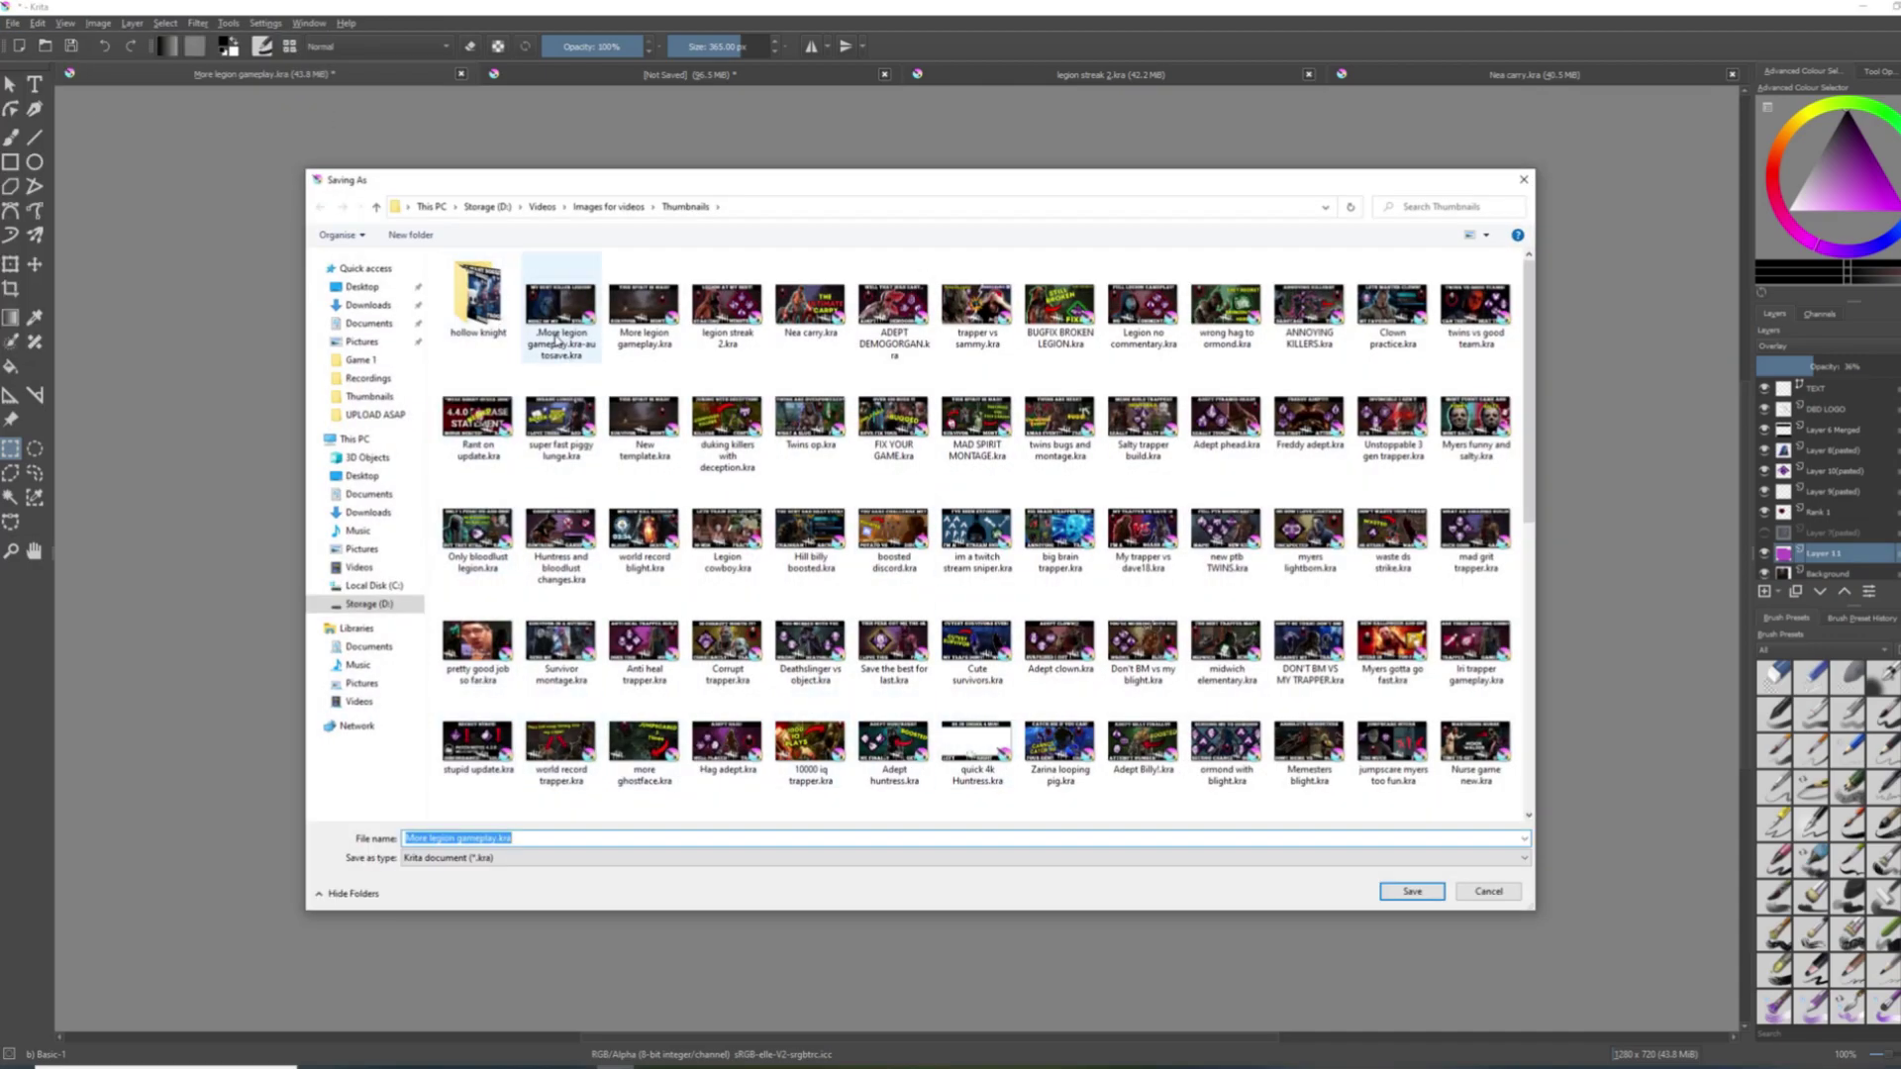
key(Return)
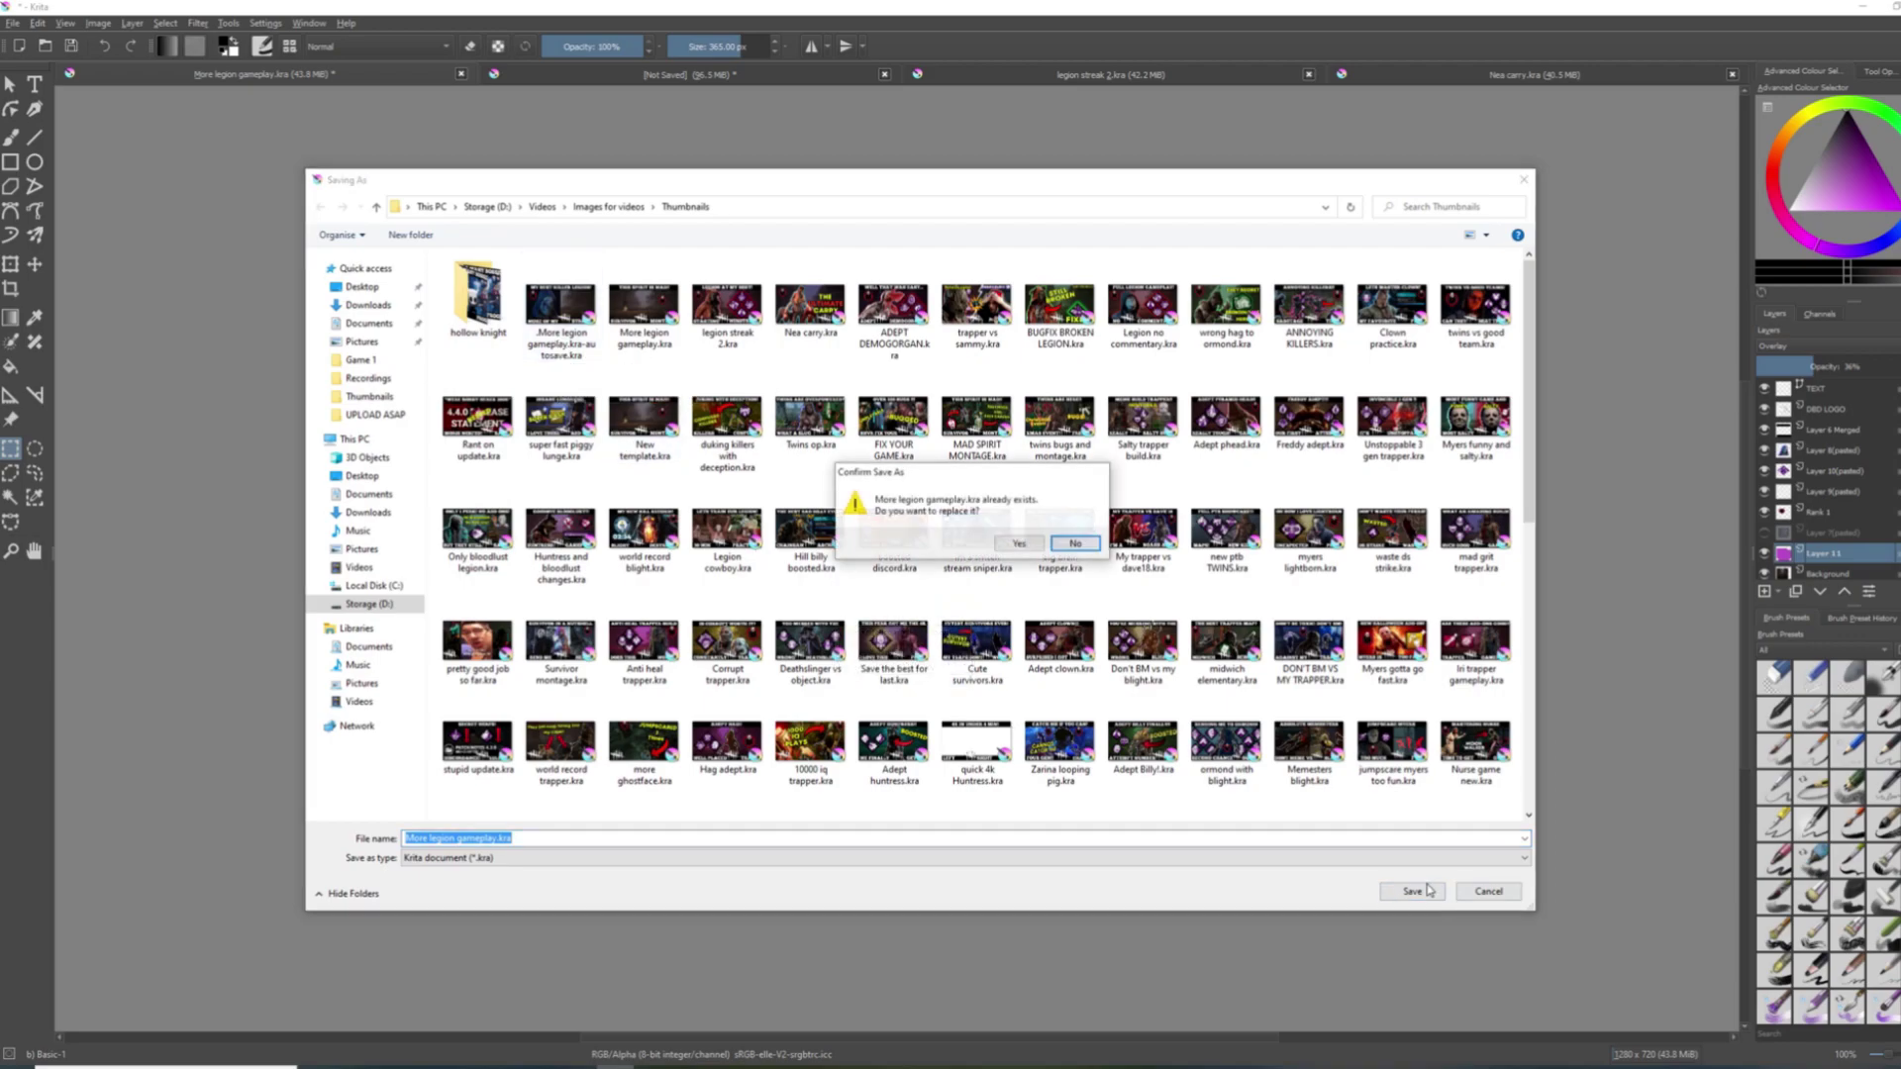
click(1018, 543)
Export the thumbnail as a PNG with Store alpha channel off and compression 1.
click(12, 22)
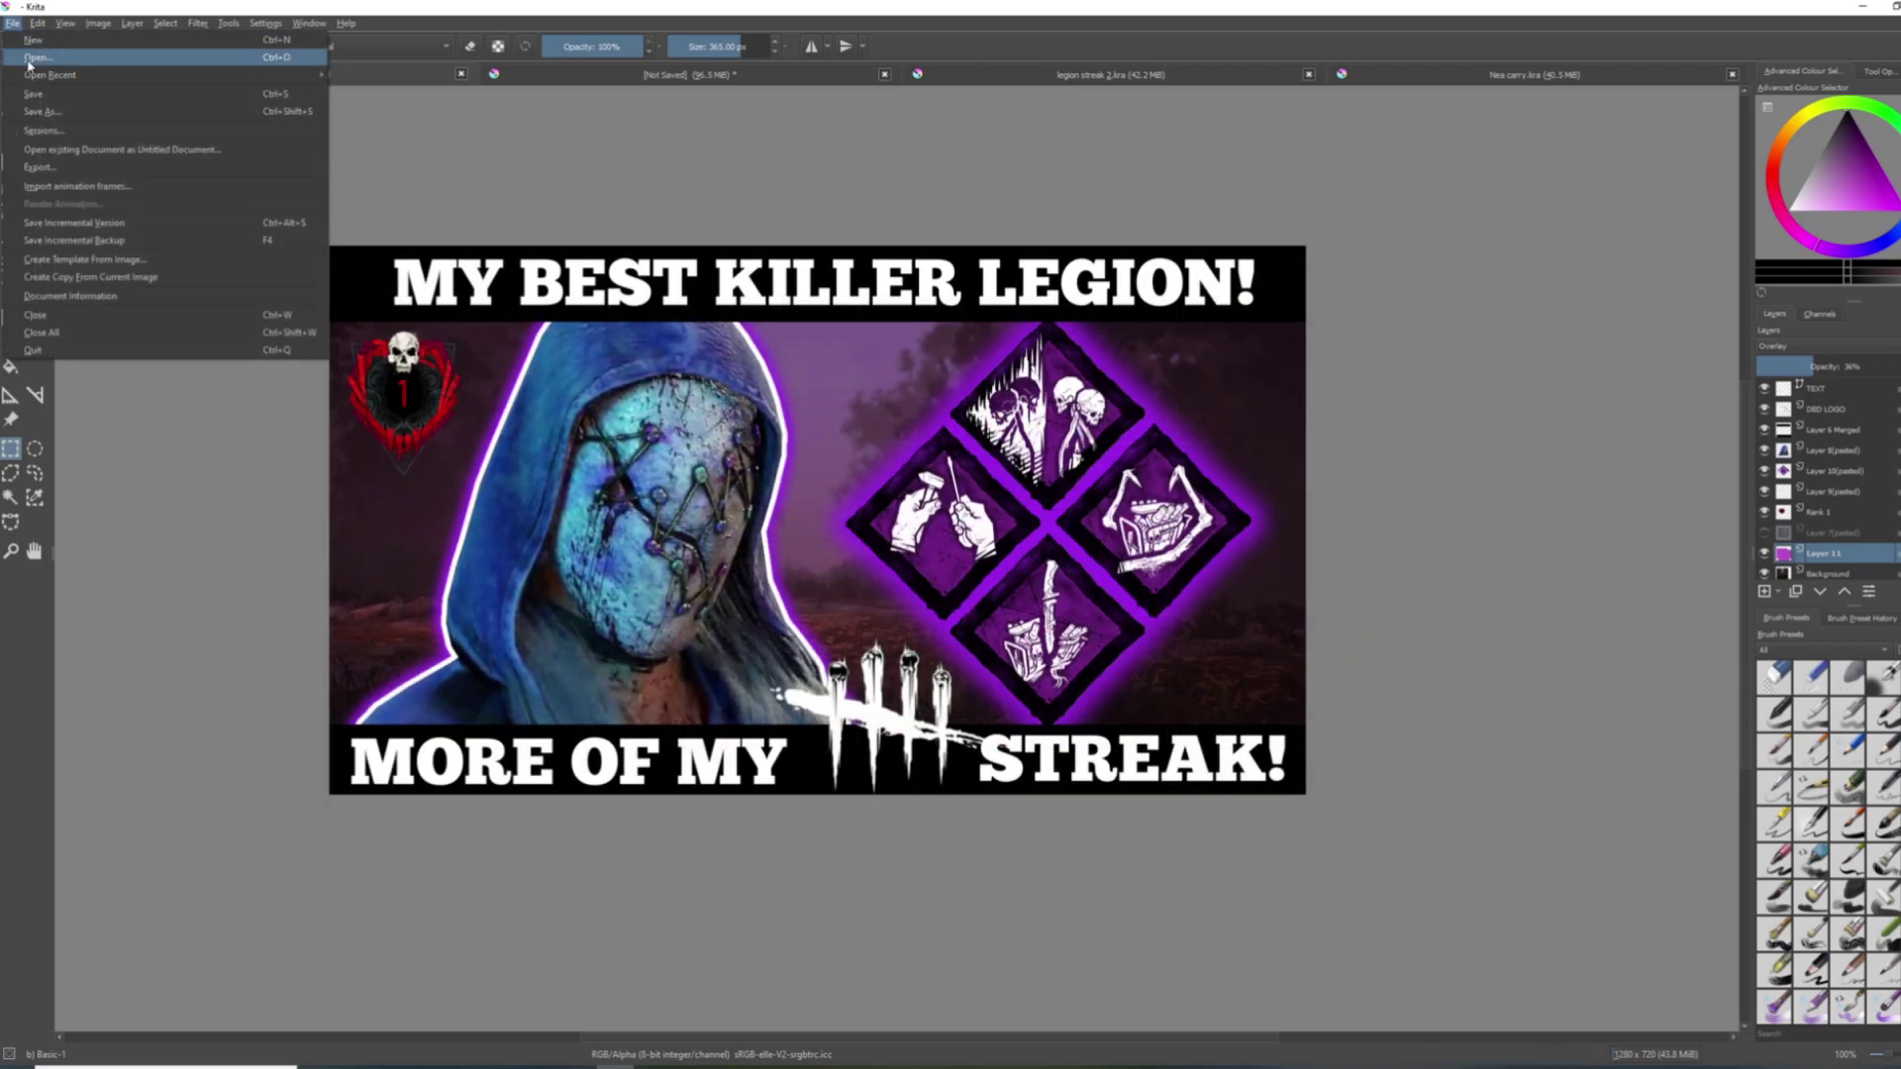
click(38, 113)
click(798, 859)
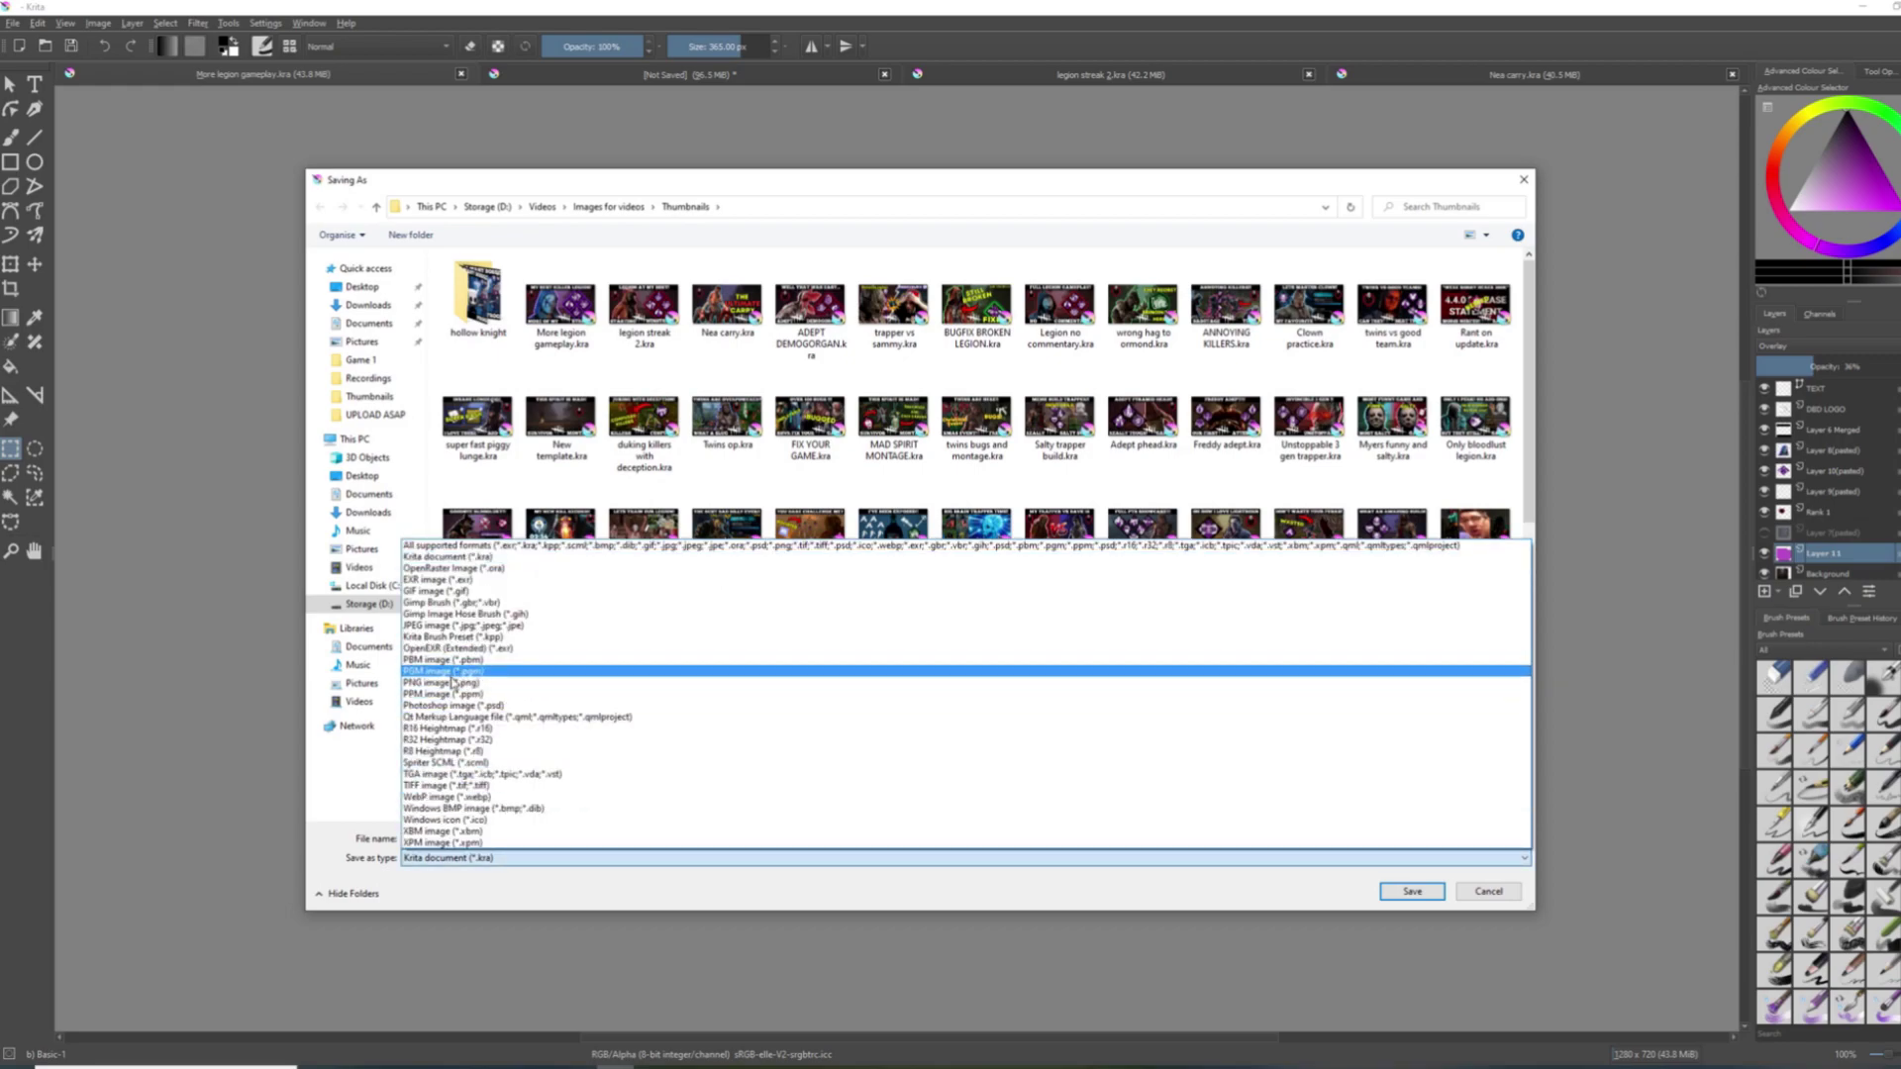
click(456, 683)
click(1410, 894)
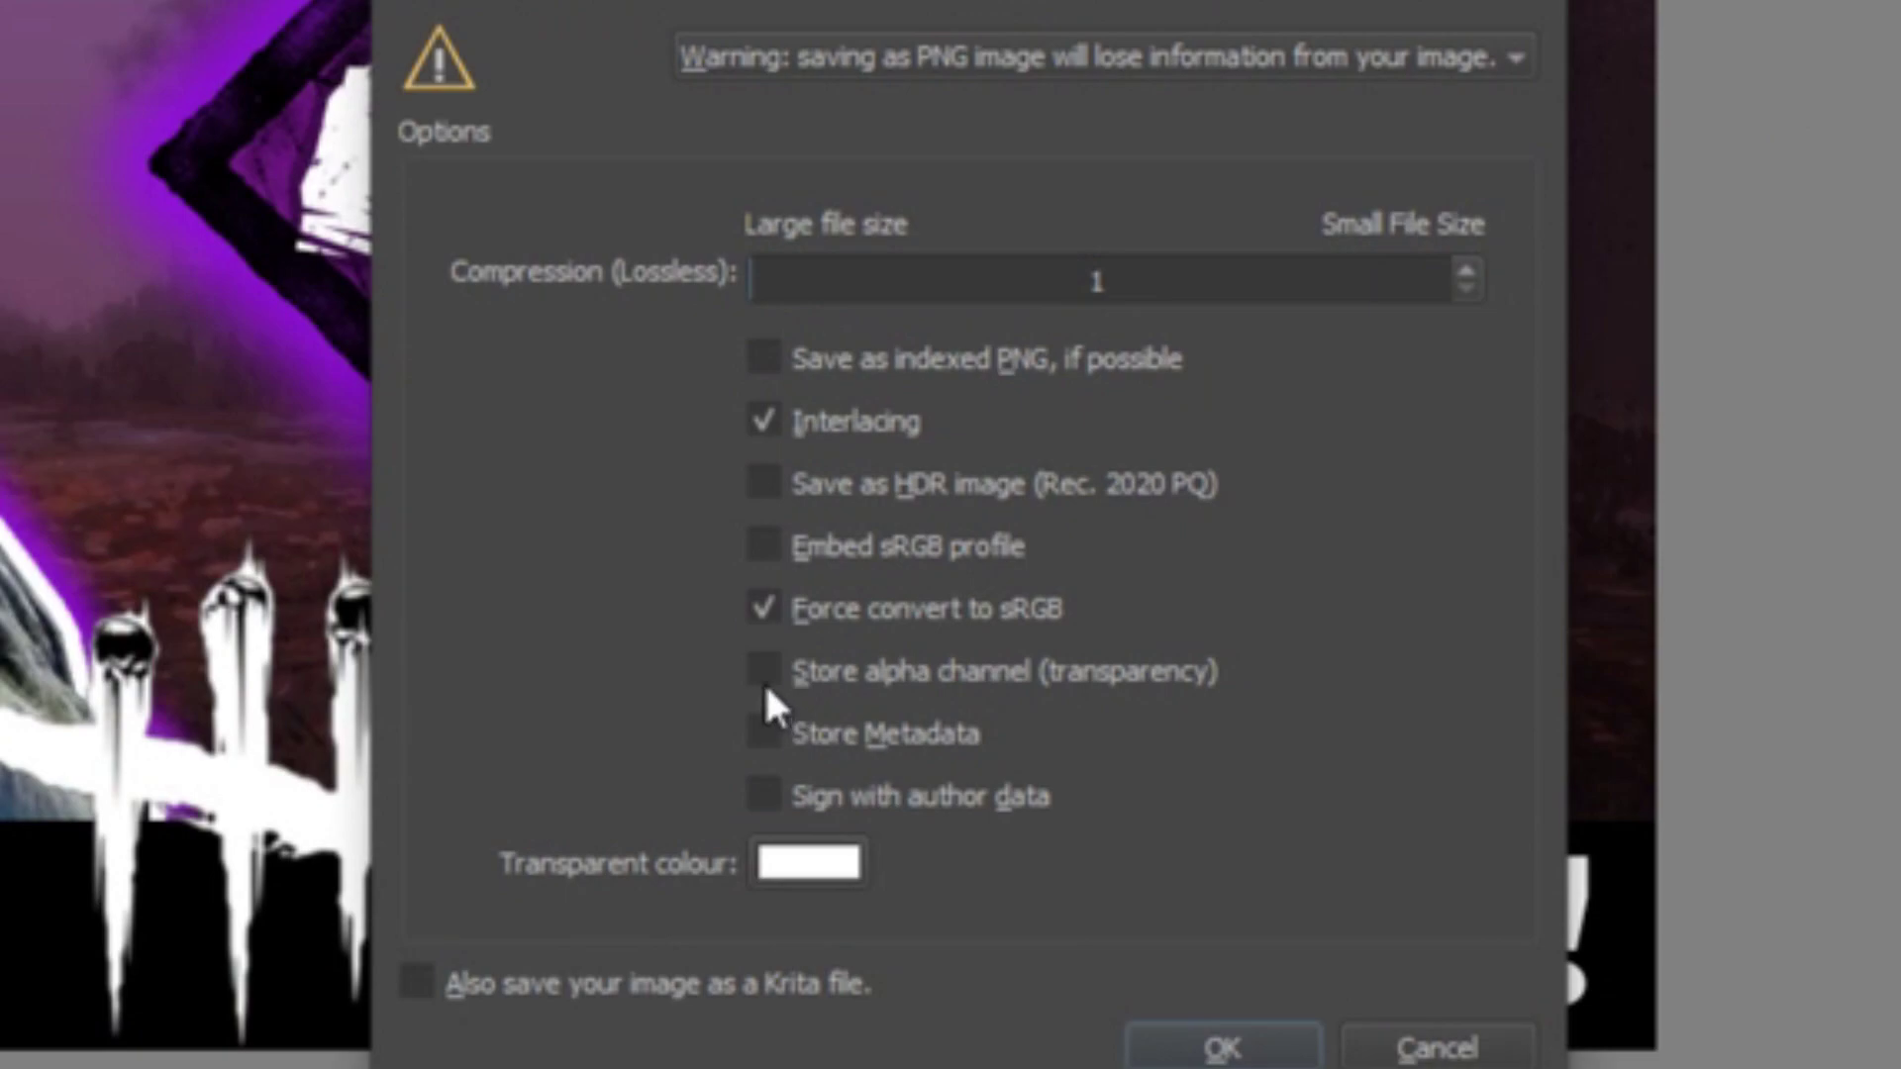
click(764, 681)
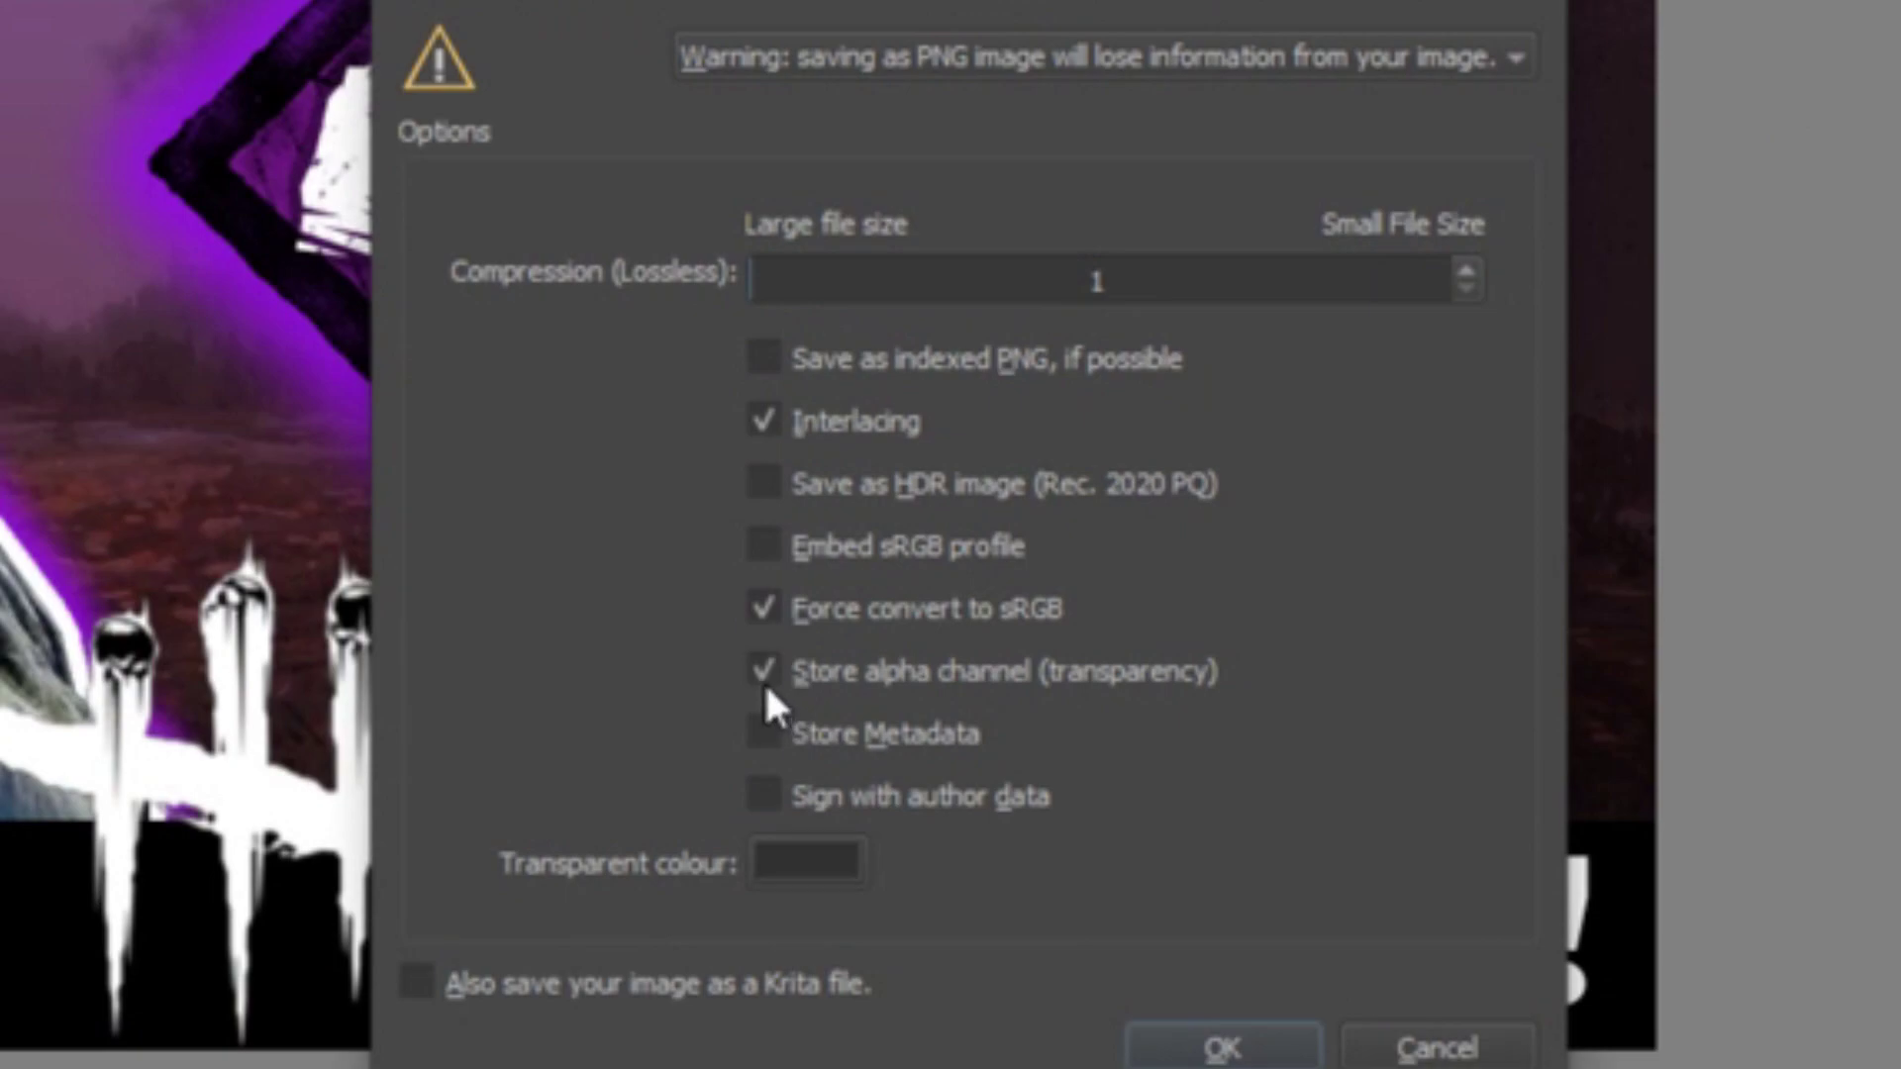
click(765, 681)
click(763, 681)
mouse_move(882, 290)
mouse_down()
mouse_move(1477, 284)
mouse_move(692, 285)
mouse_up()
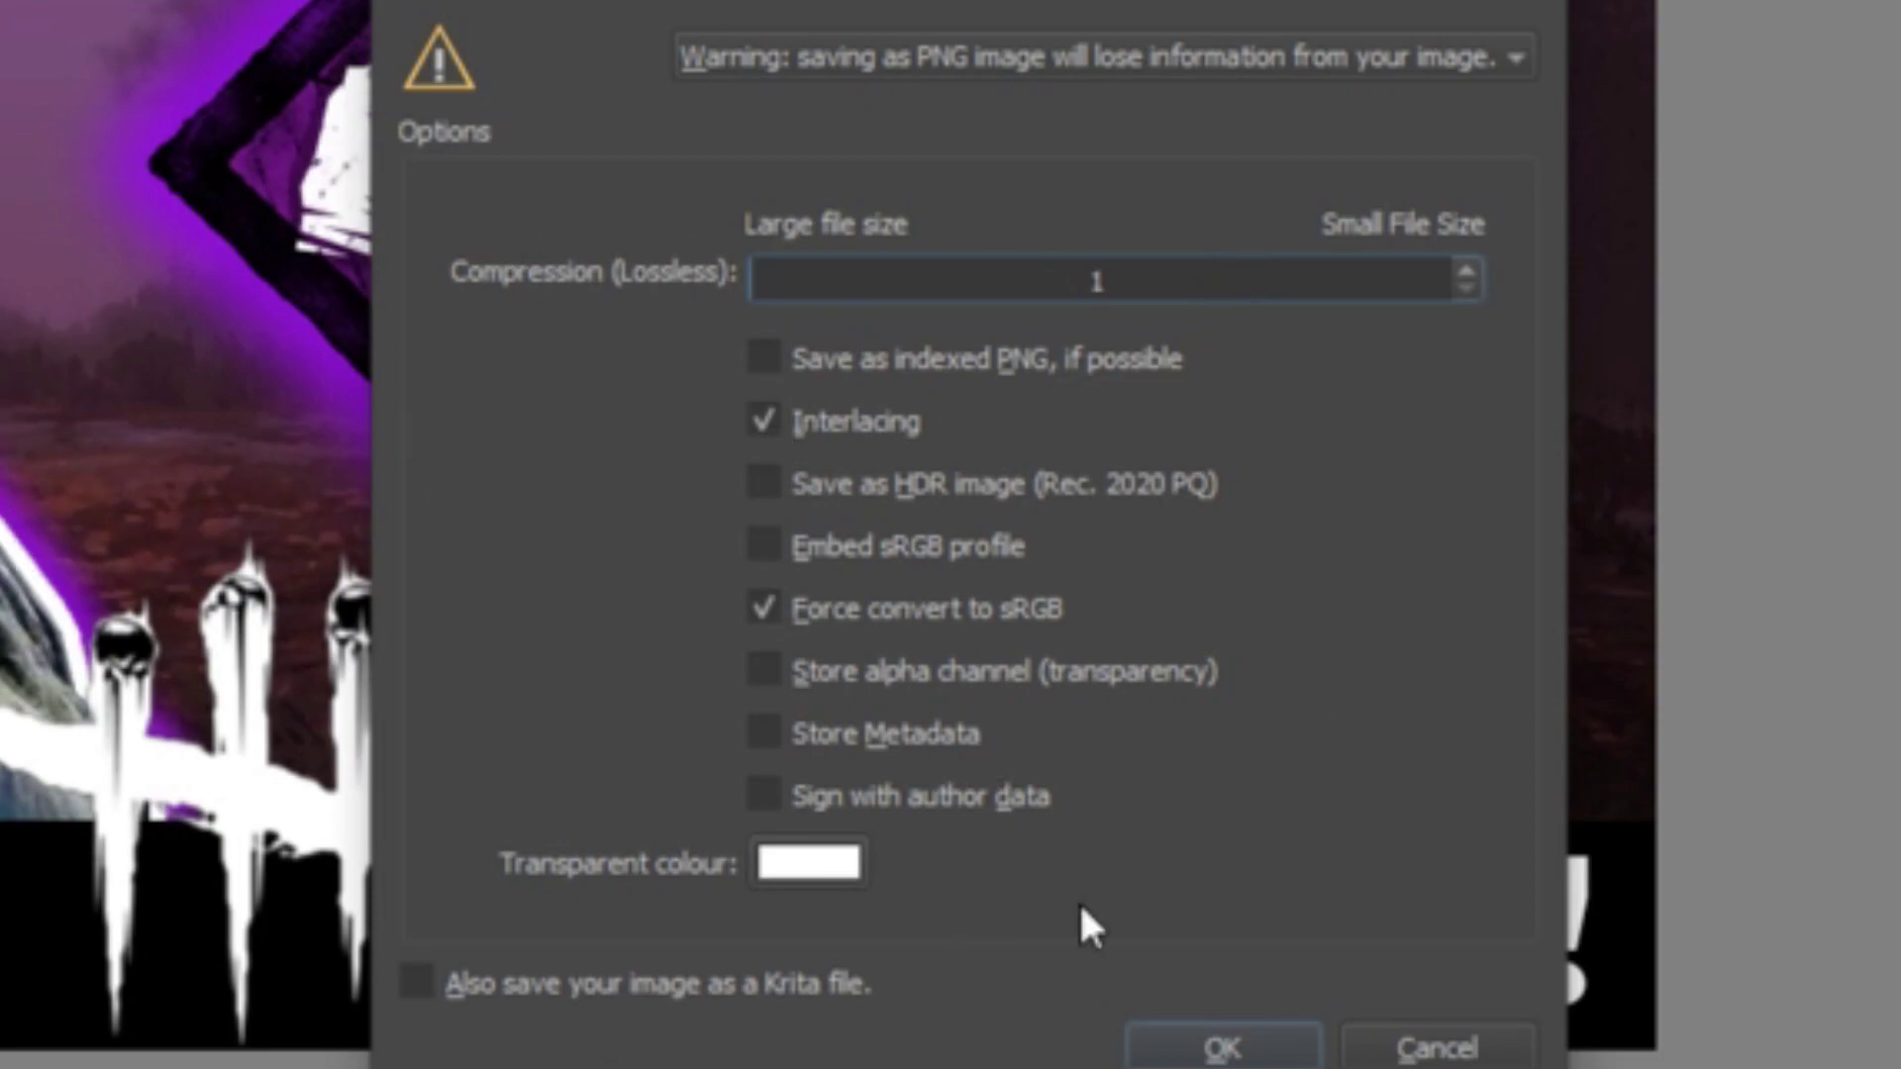
click(1224, 1049)
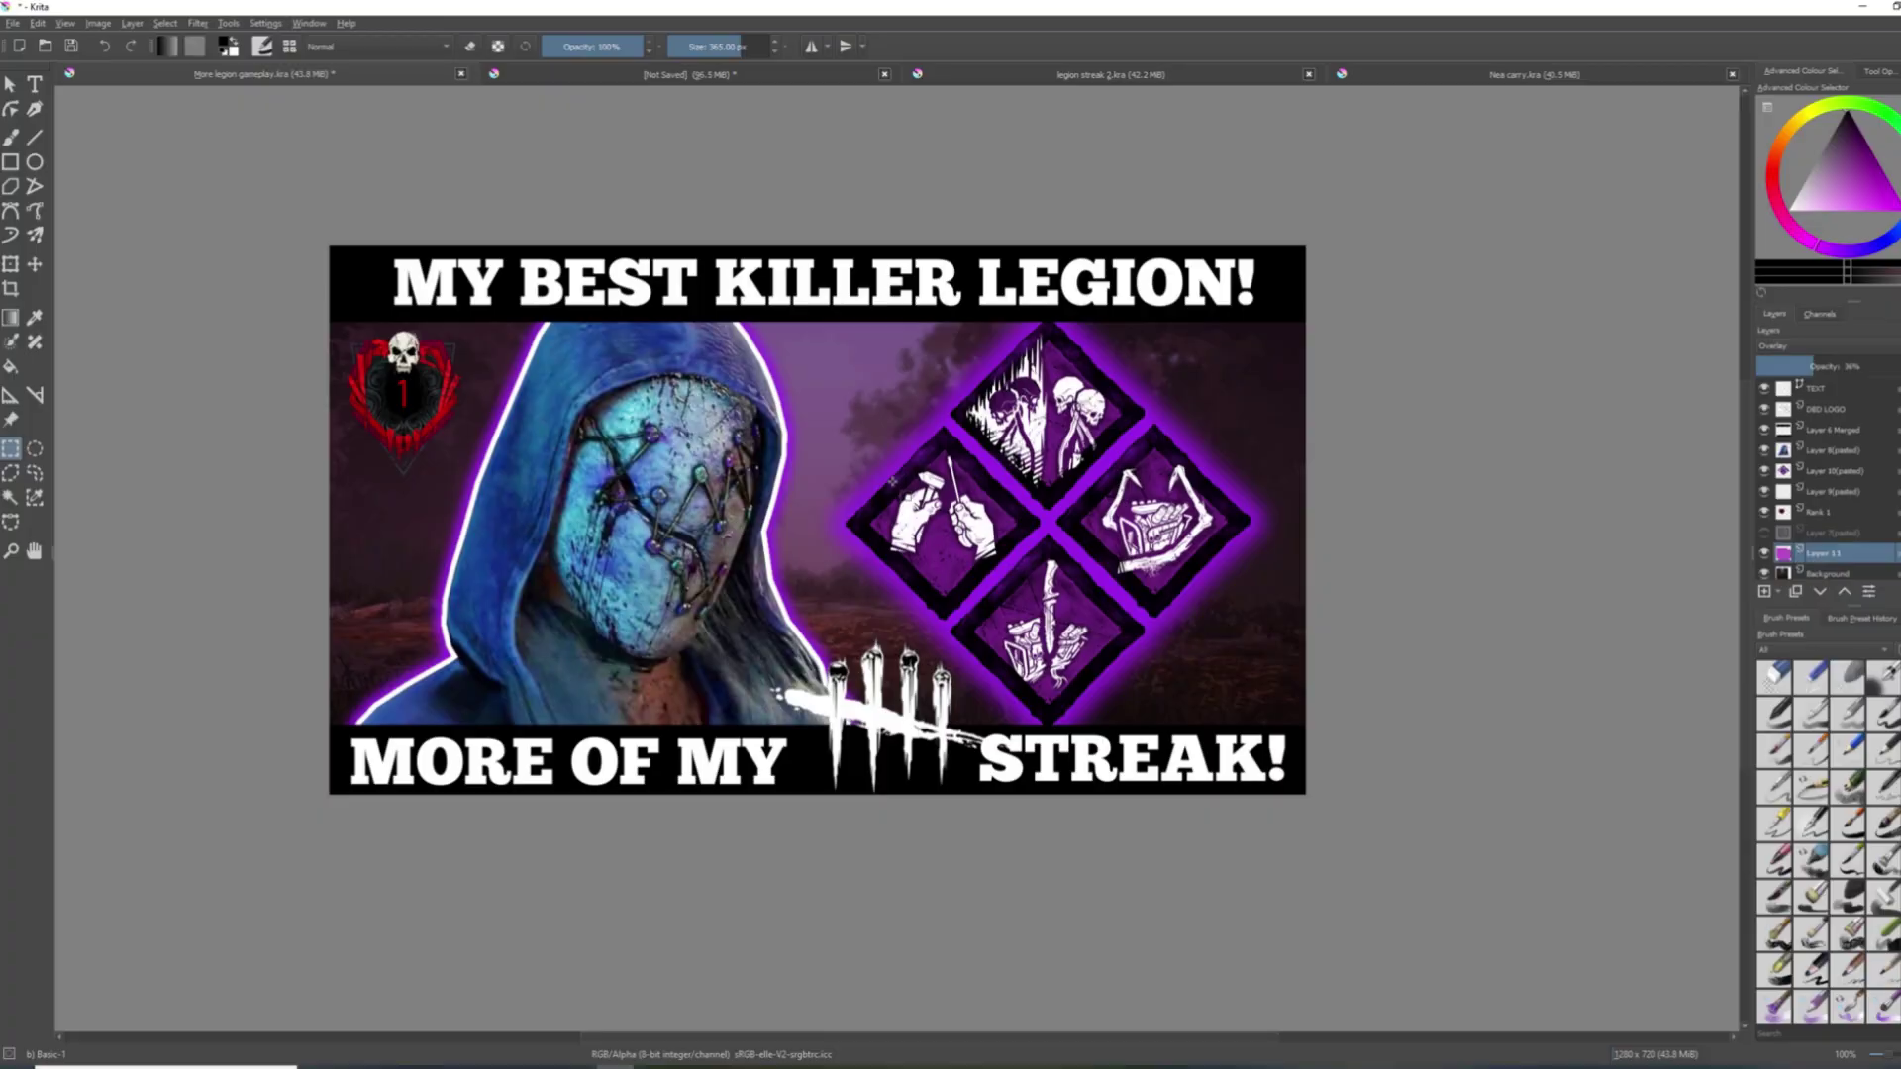